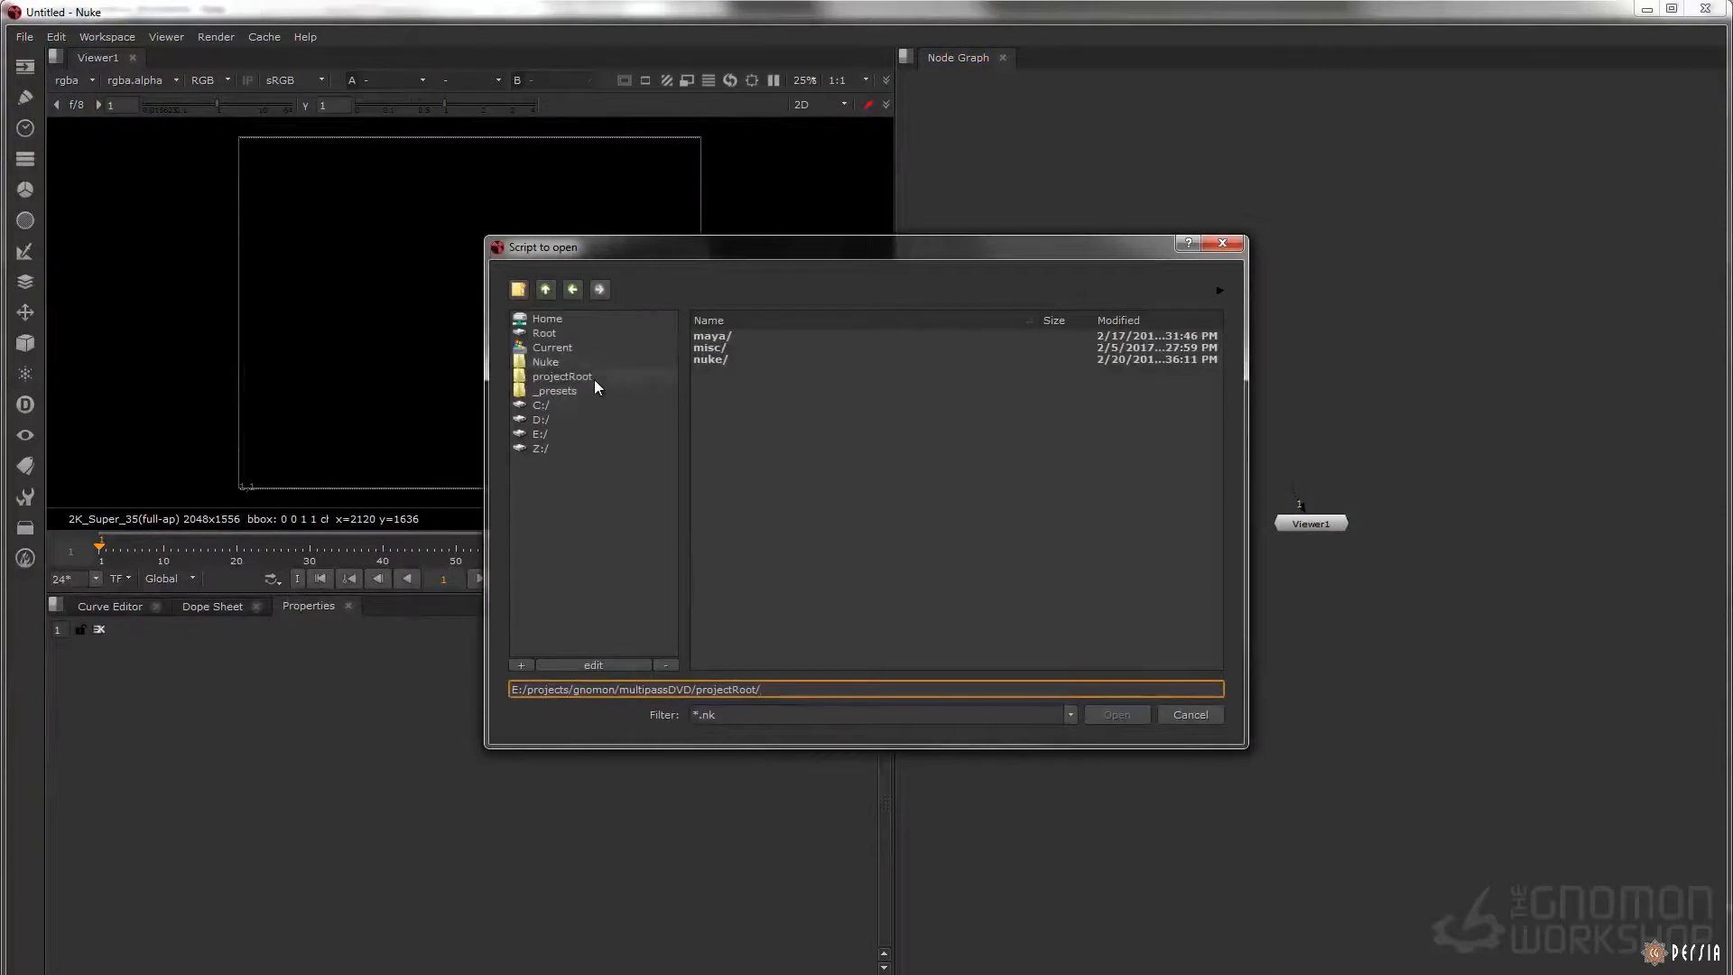
Open the script 17_coverImage_exterior_finished.nk from the project's nuke folder
click(730, 359)
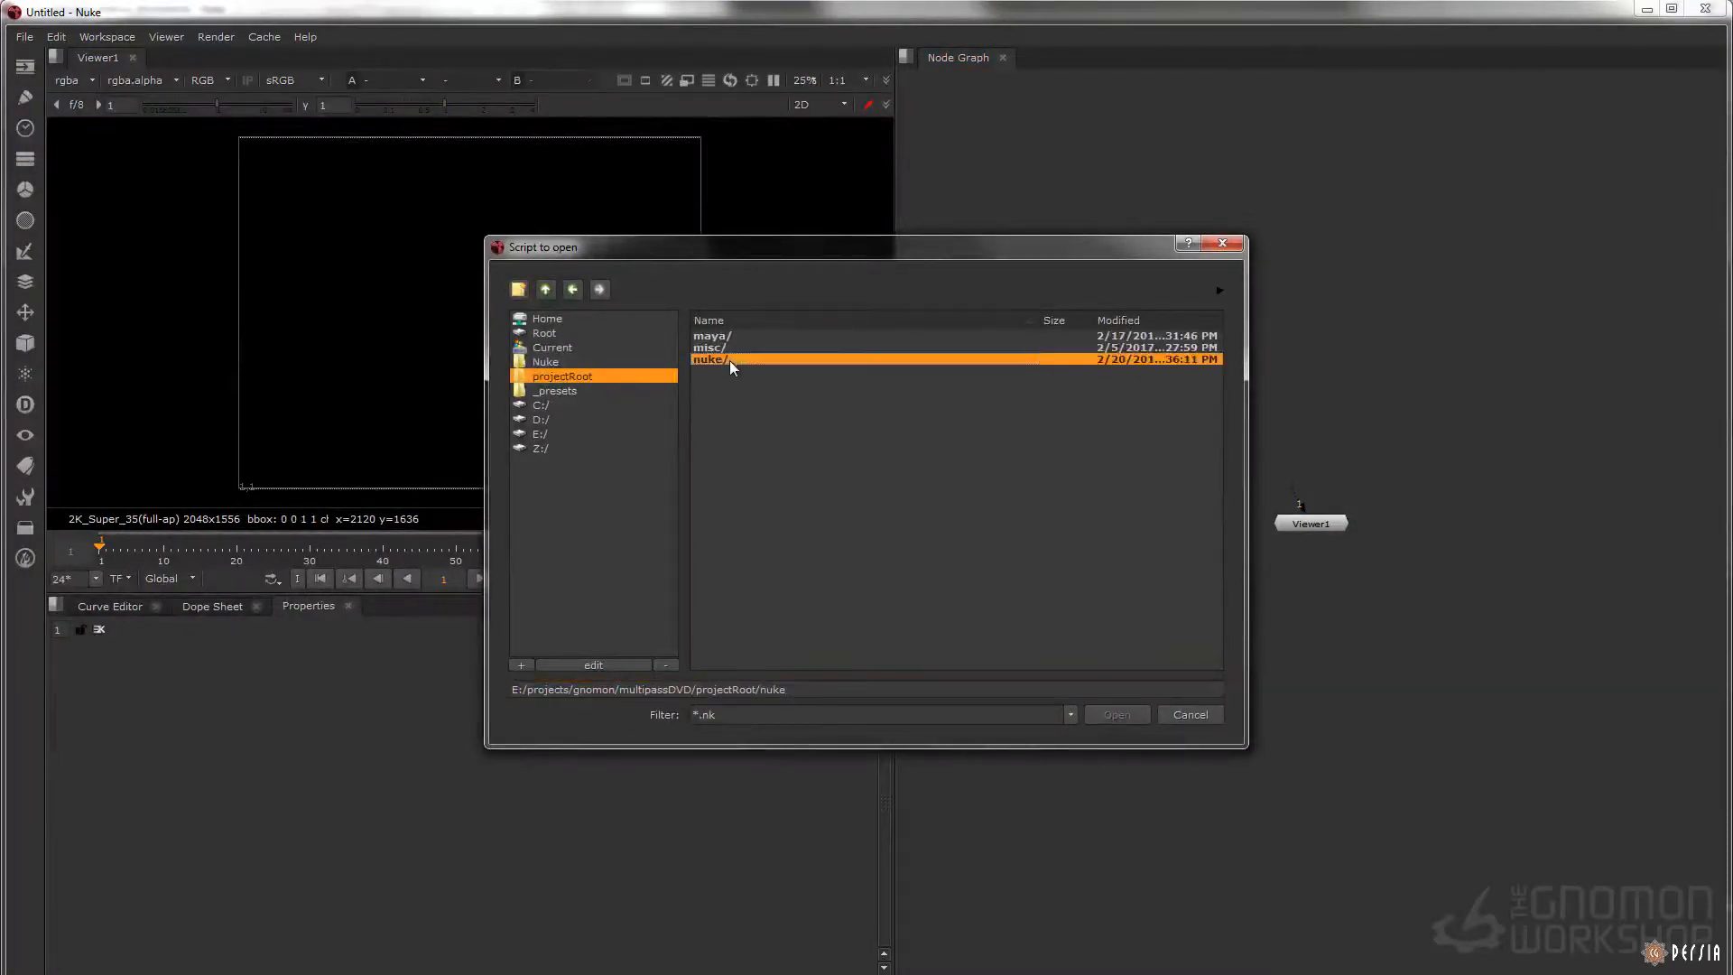
double_click(730, 360)
scroll(836, 632, down, 5)
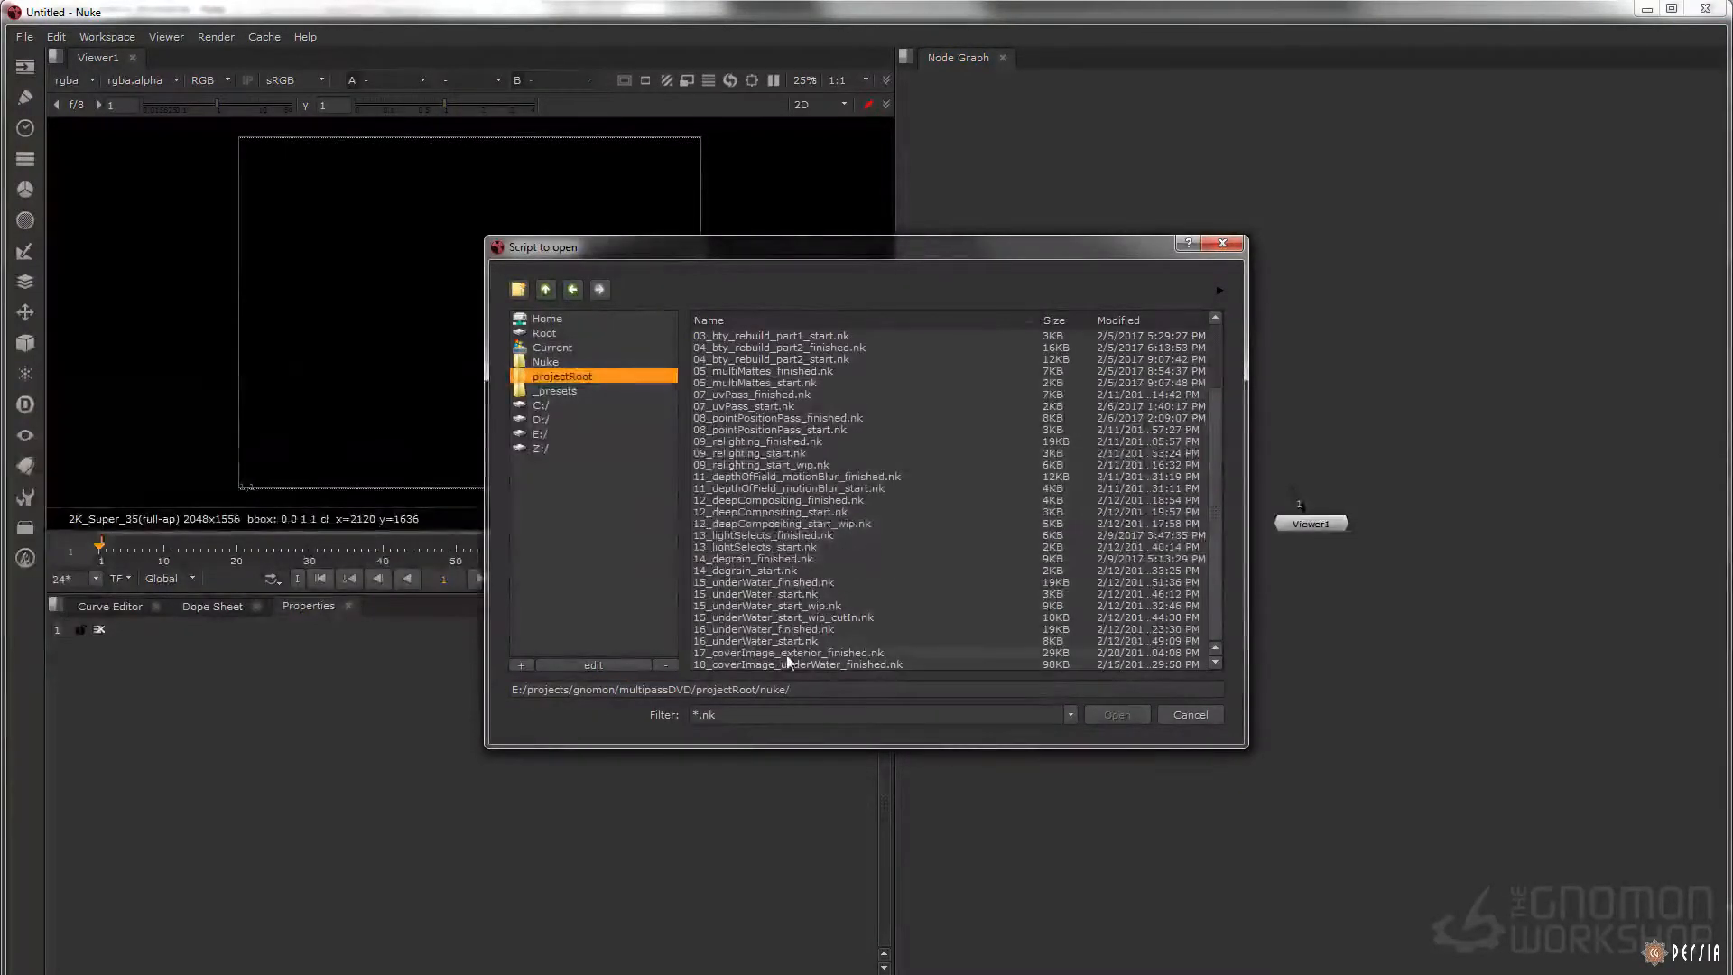
click(736, 653)
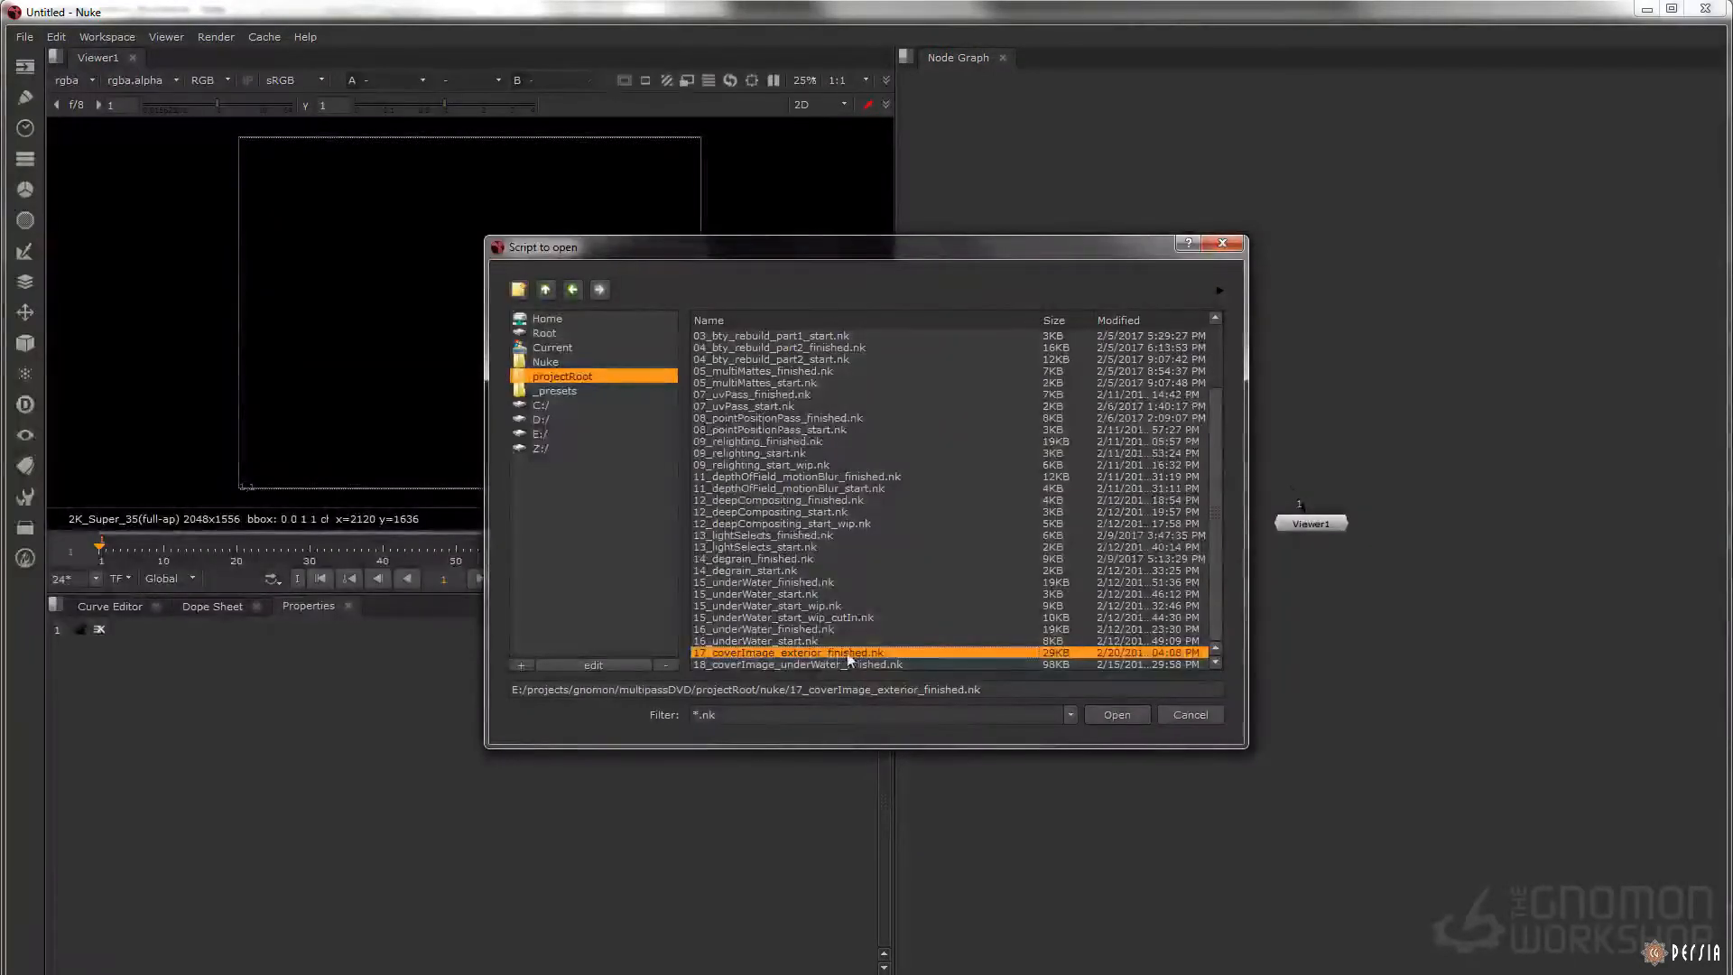
click(1102, 712)
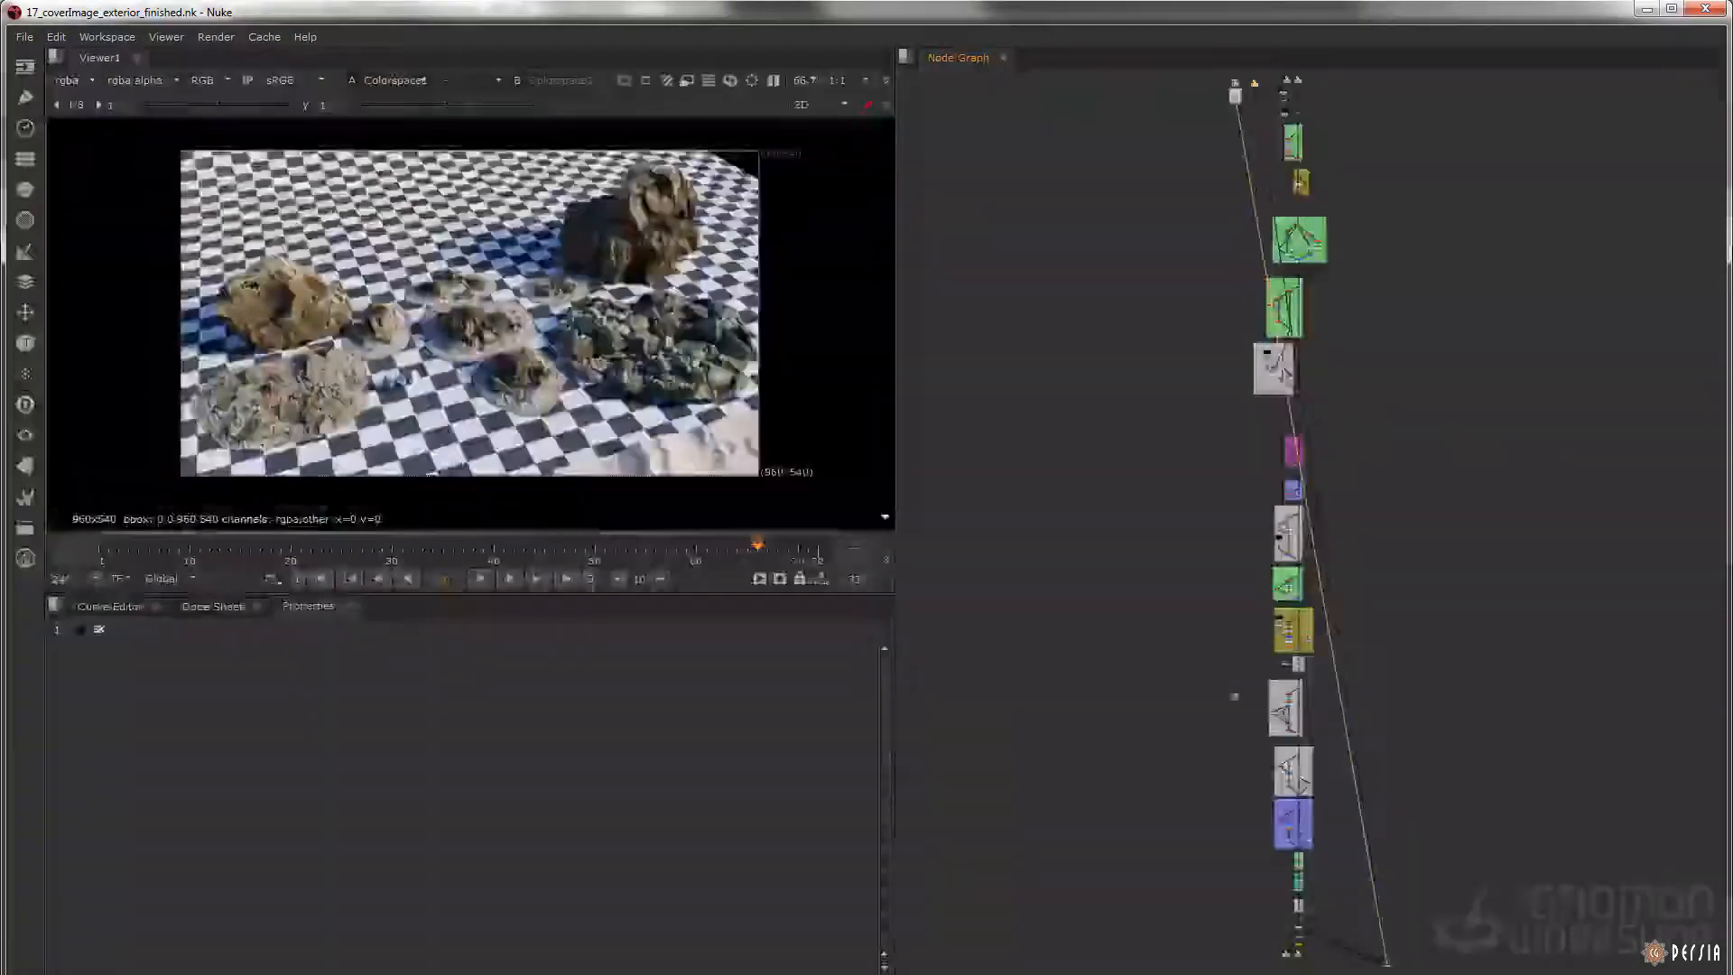
Display the cover image exterior comp from Read7 in the viewer and fit it to an enlarged viewer pane
drag(1405, 80, 1246, 972)
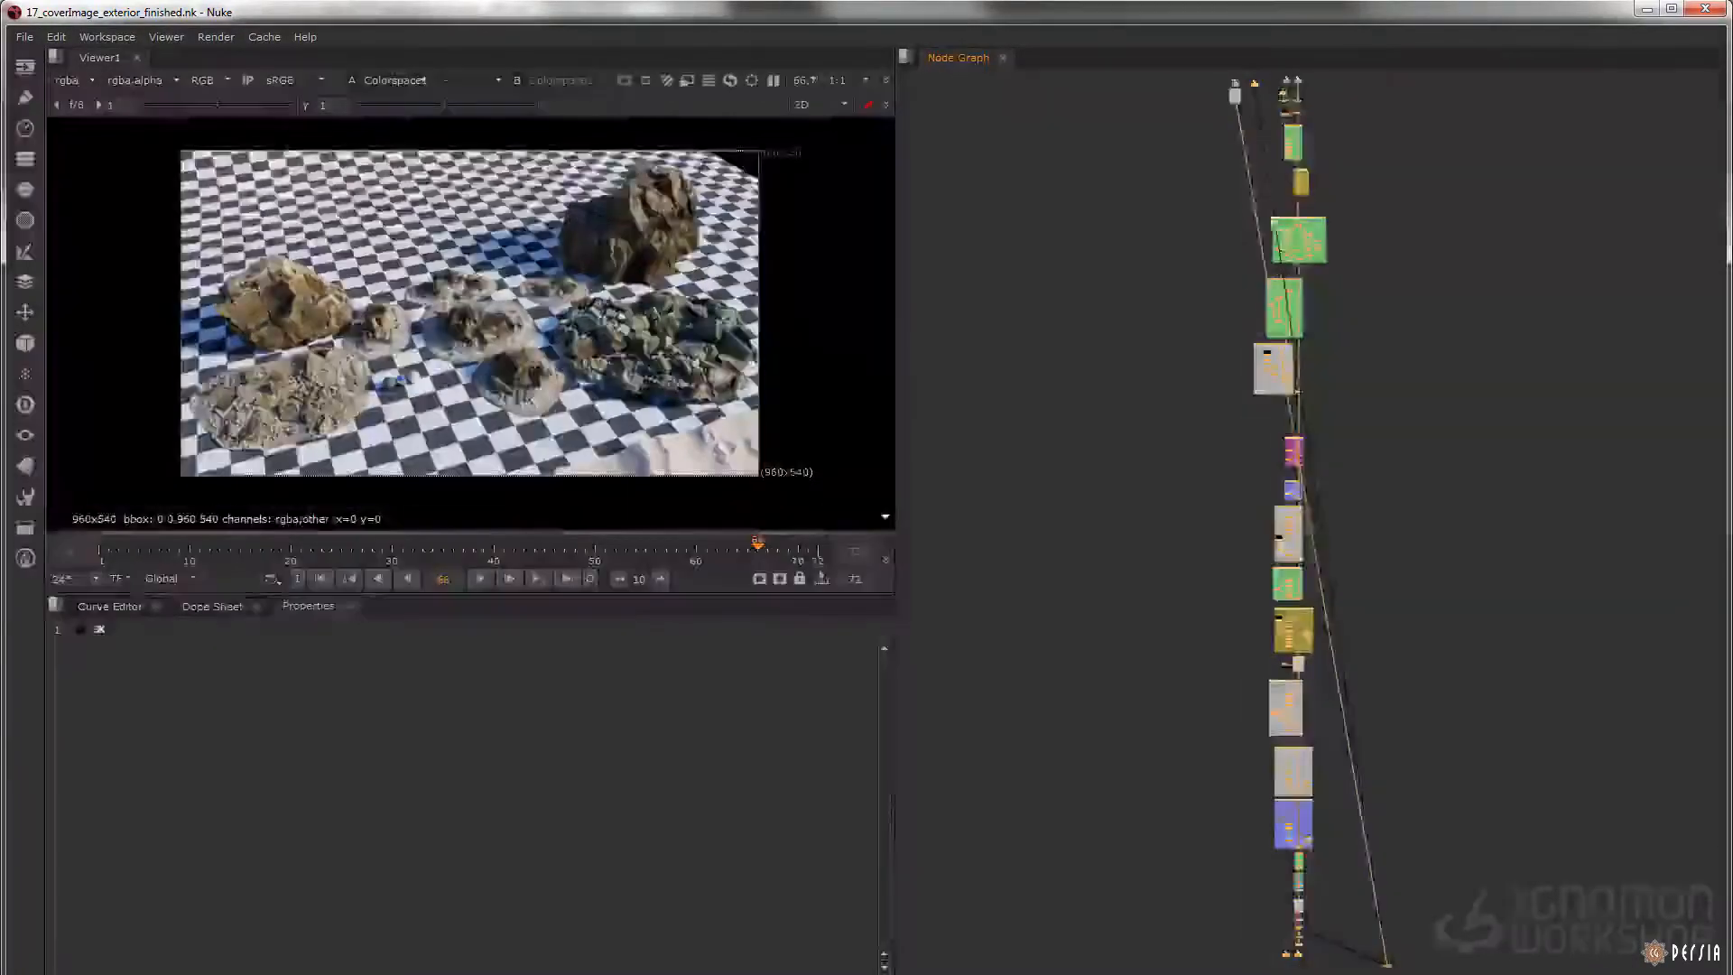
click(1225, 218)
middle_drag(1258, 153, 1228, 345)
scroll(1207, 271, up, 10)
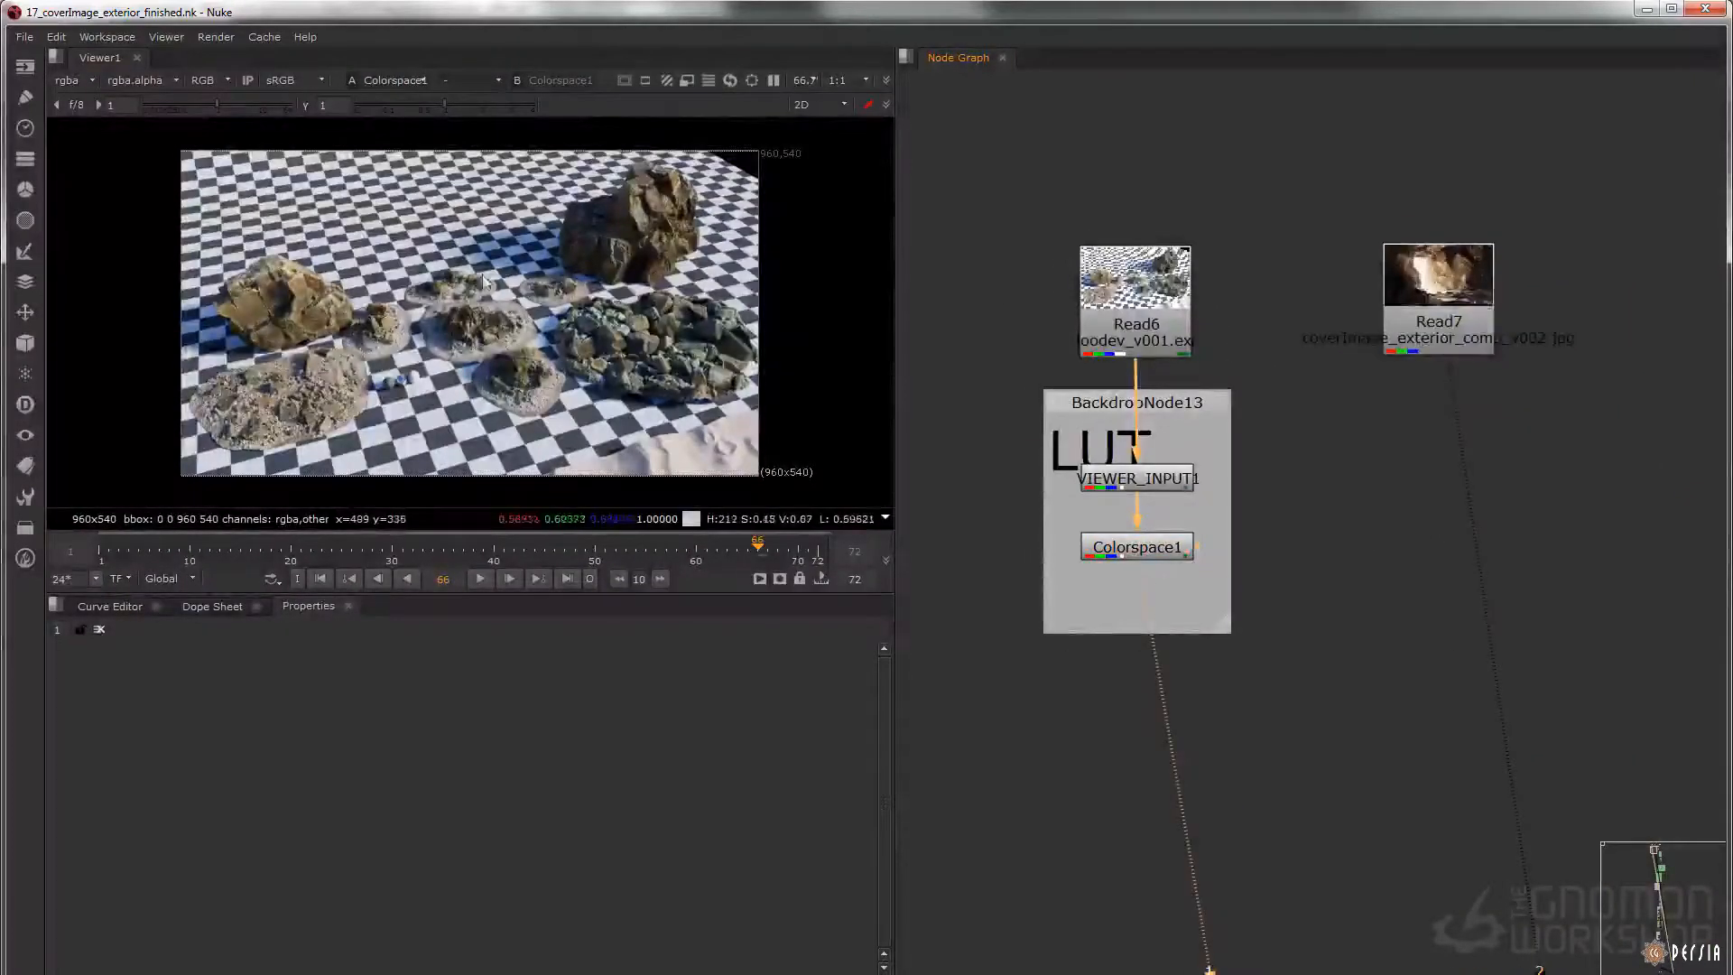
key(2)
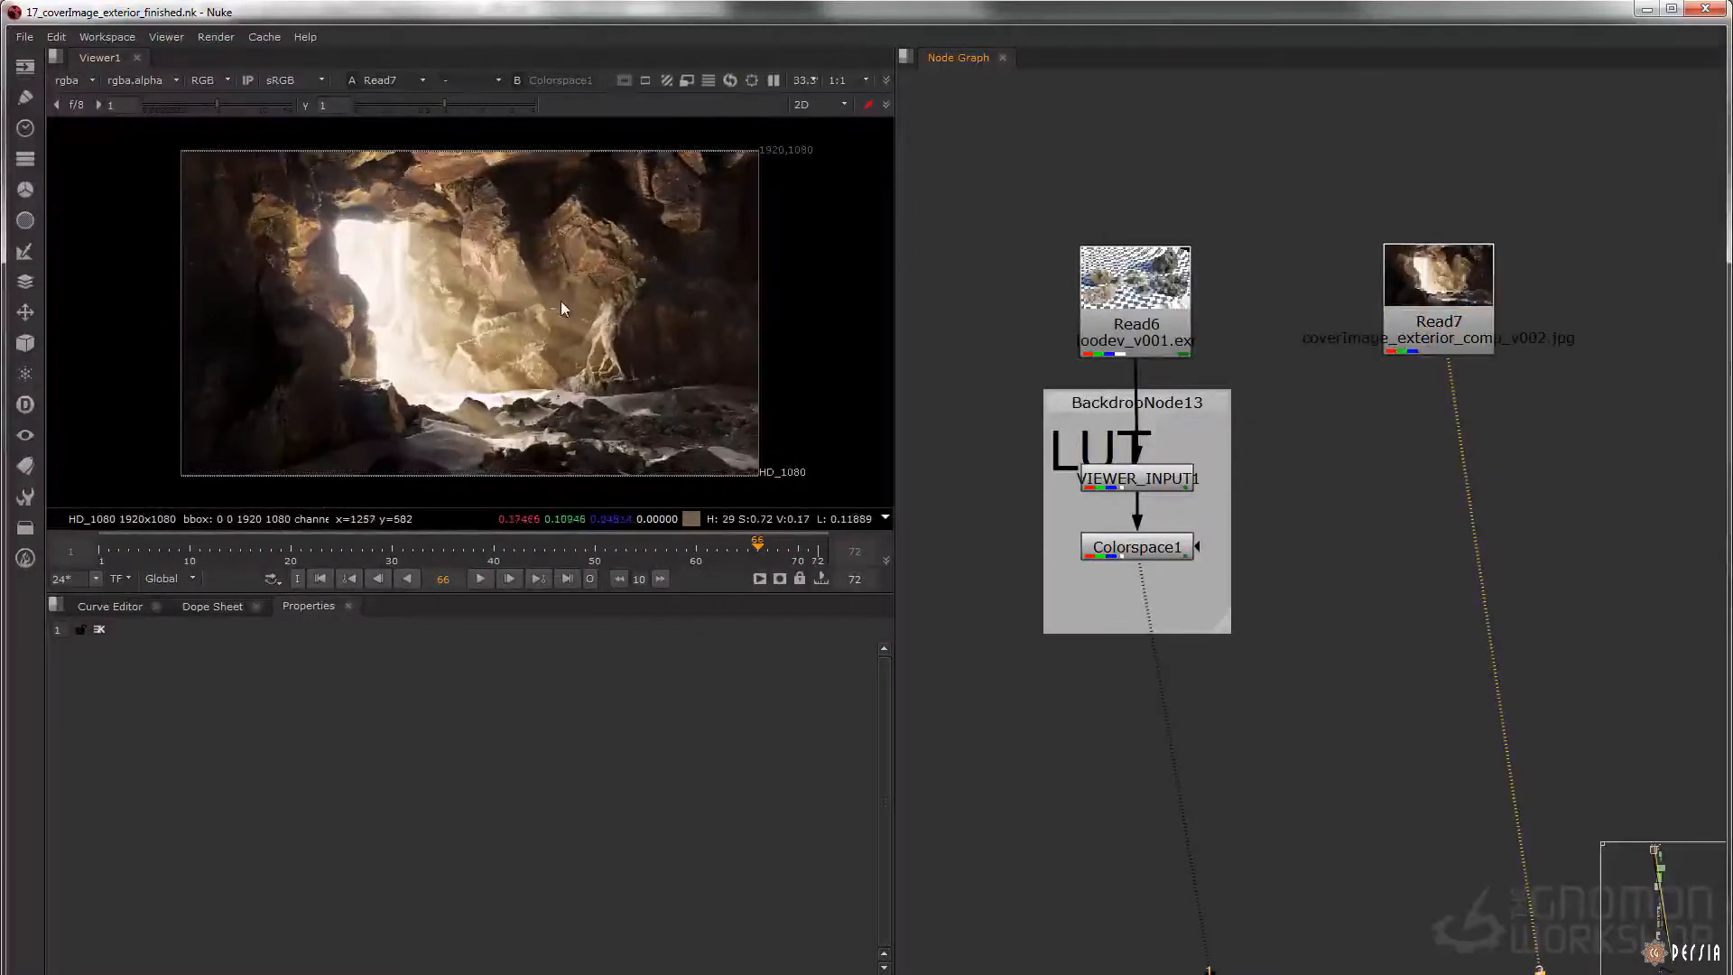
key(f)
drag(577, 592, 576, 605)
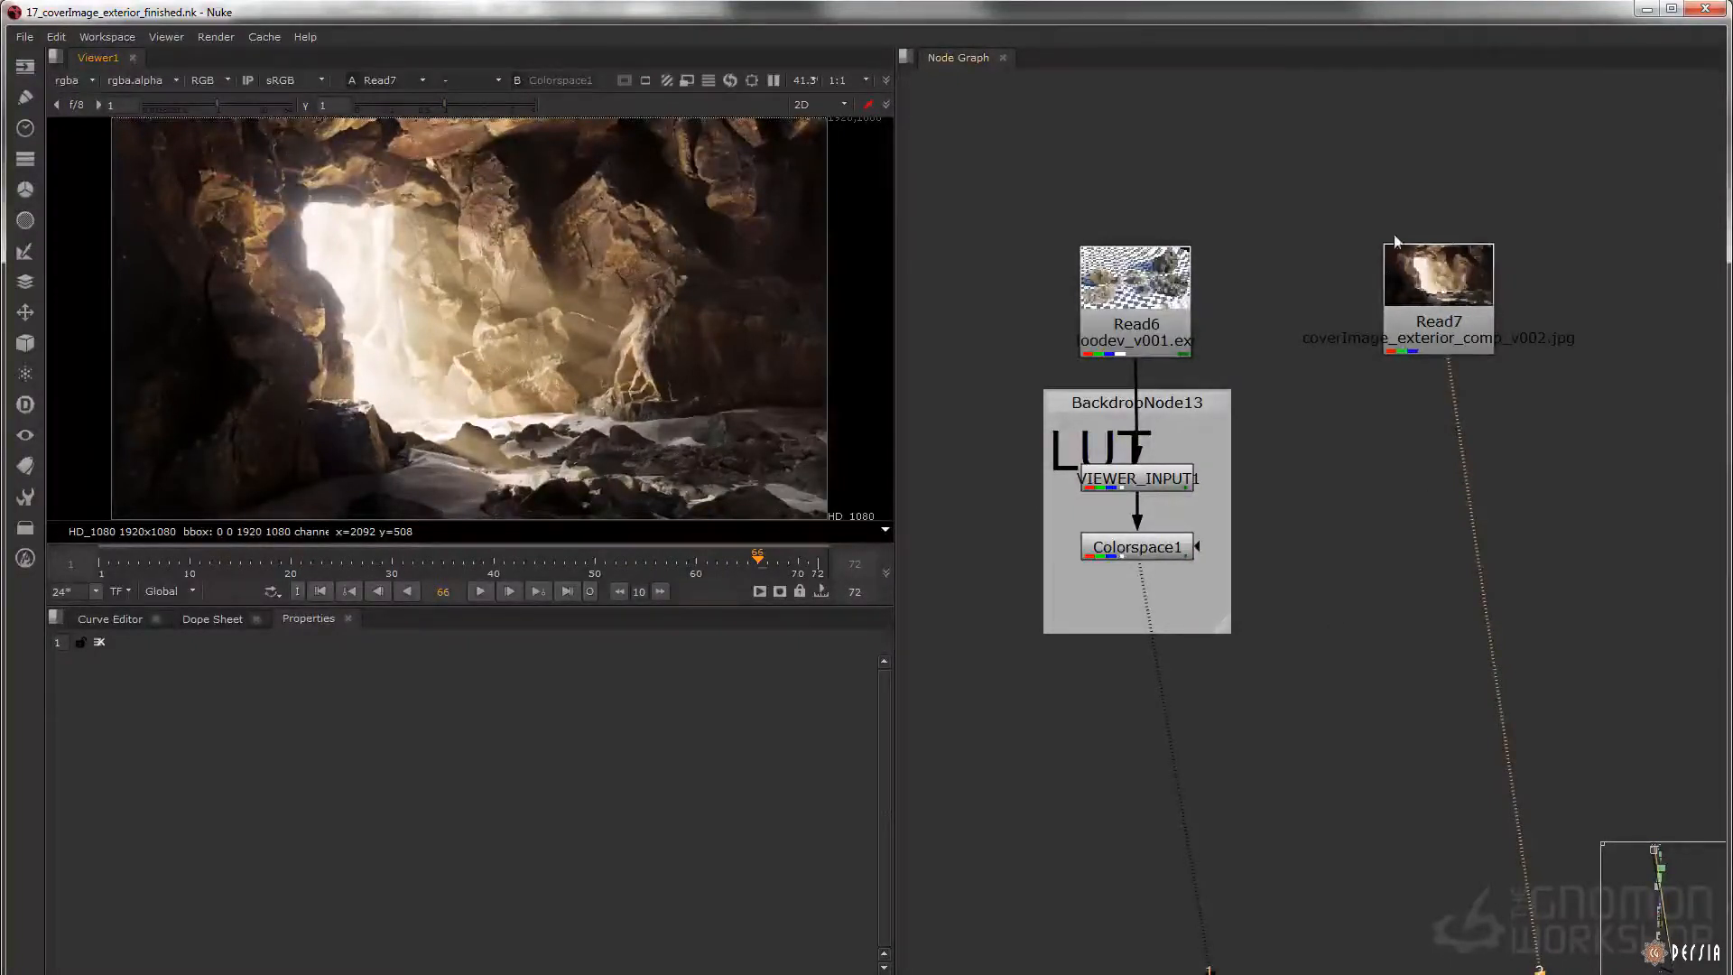
Compare the rock lookdev render from Colorspace1 with the exterior comp from Read7 in the viewer
drag(1275, 531, 1050, 602)
key(1)
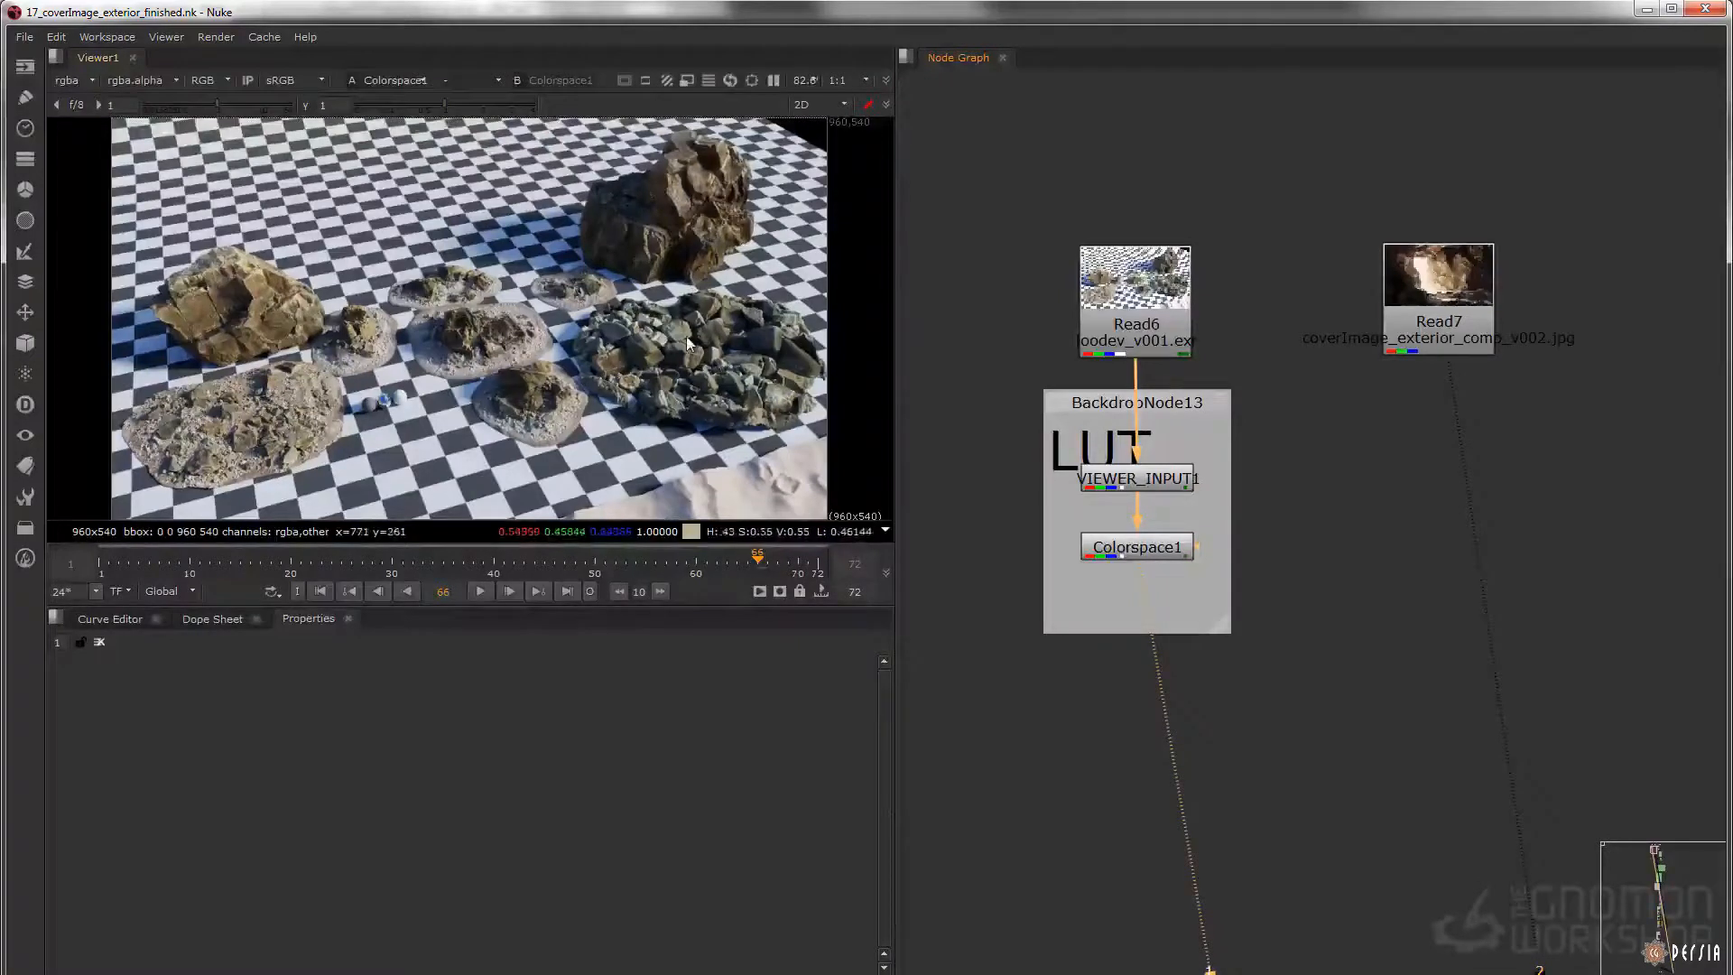
key(2)
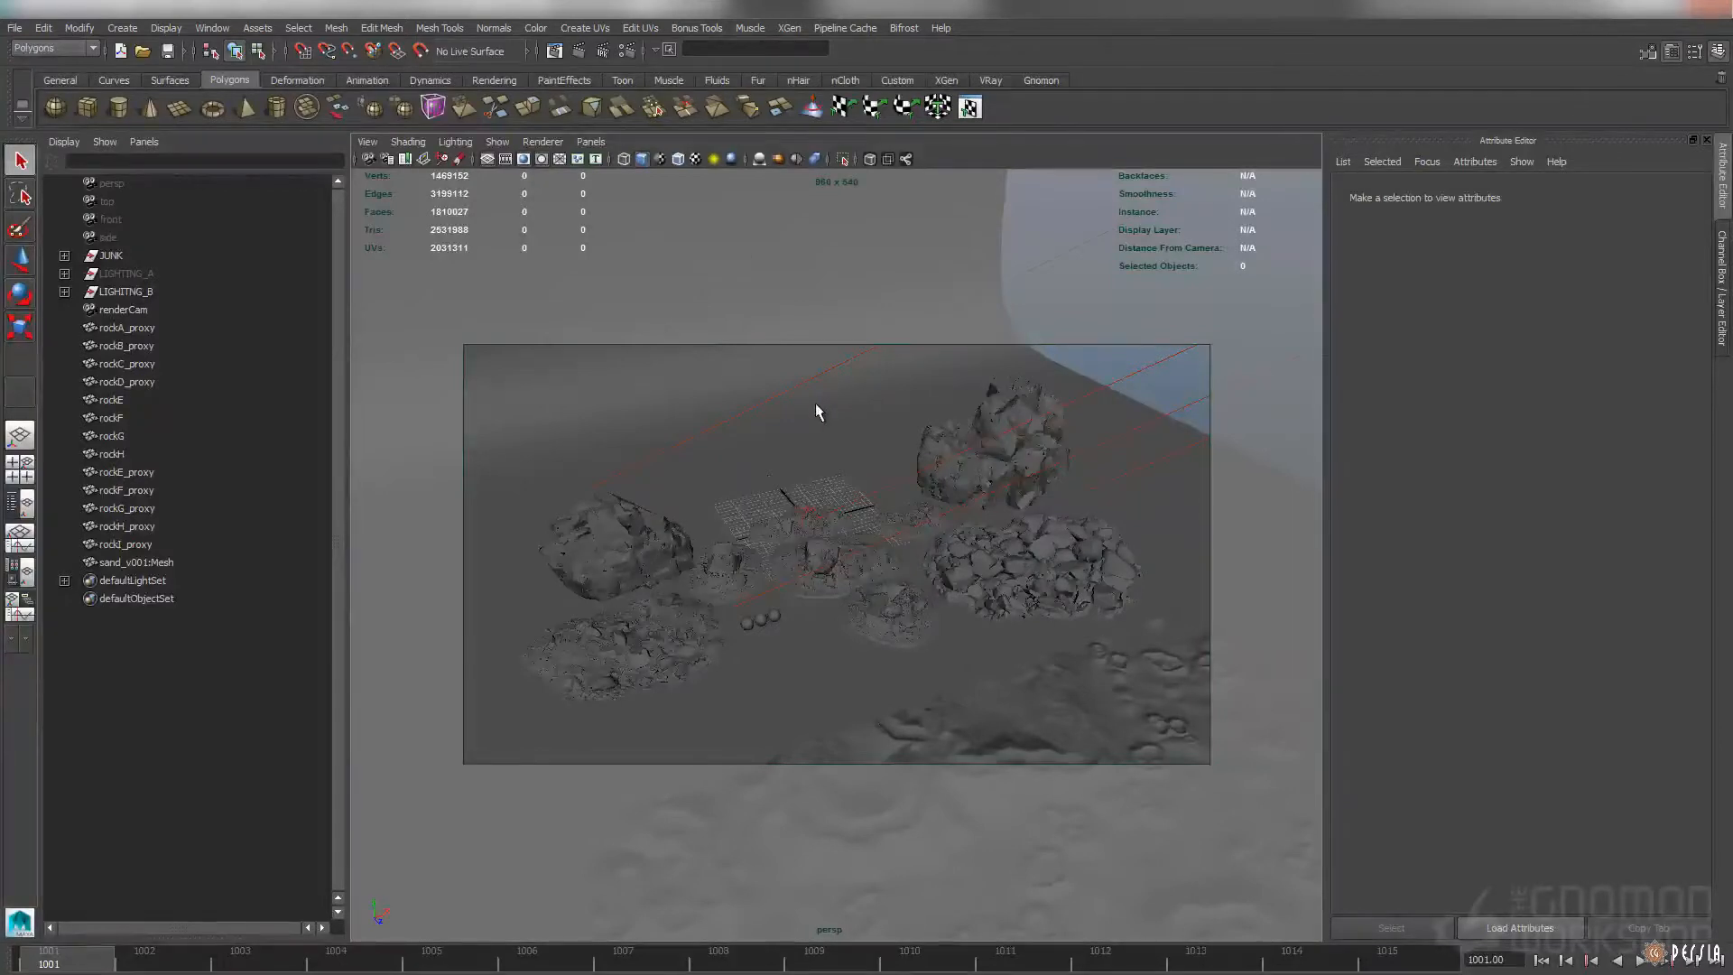
Switch to the Maya rock lookdev scene, select rockA_proxy and frame it in the viewport
click(634, 544)
key(f)
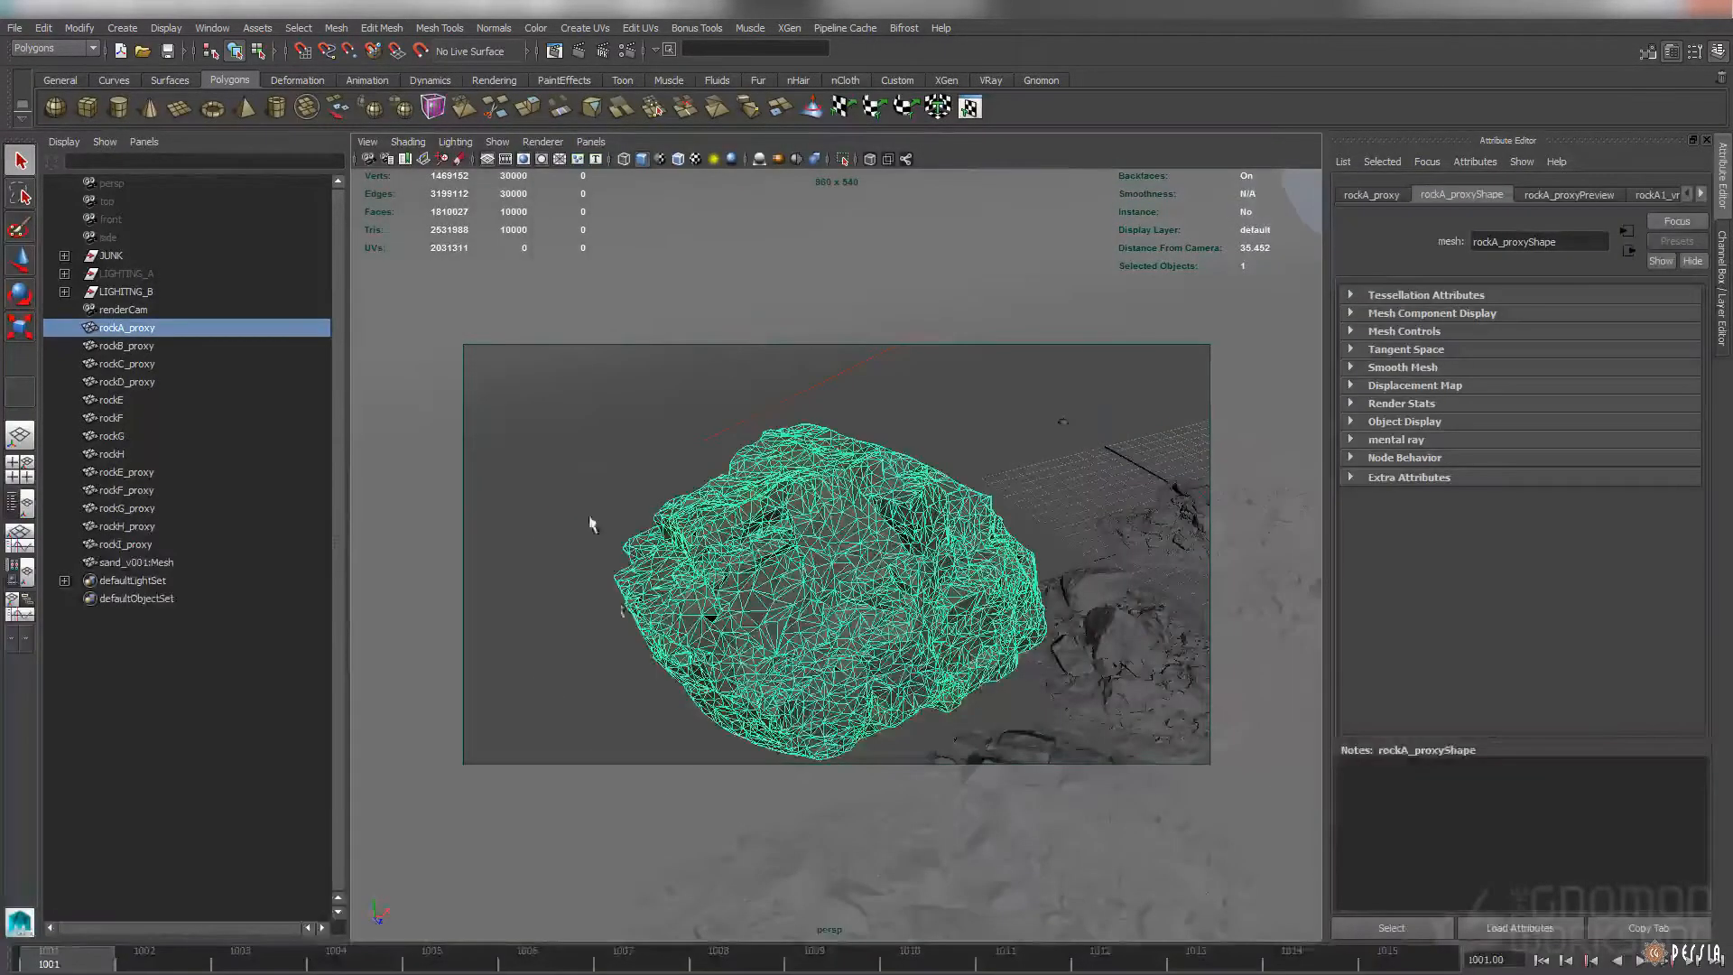
alt+drag(712, 511, 858, 548)
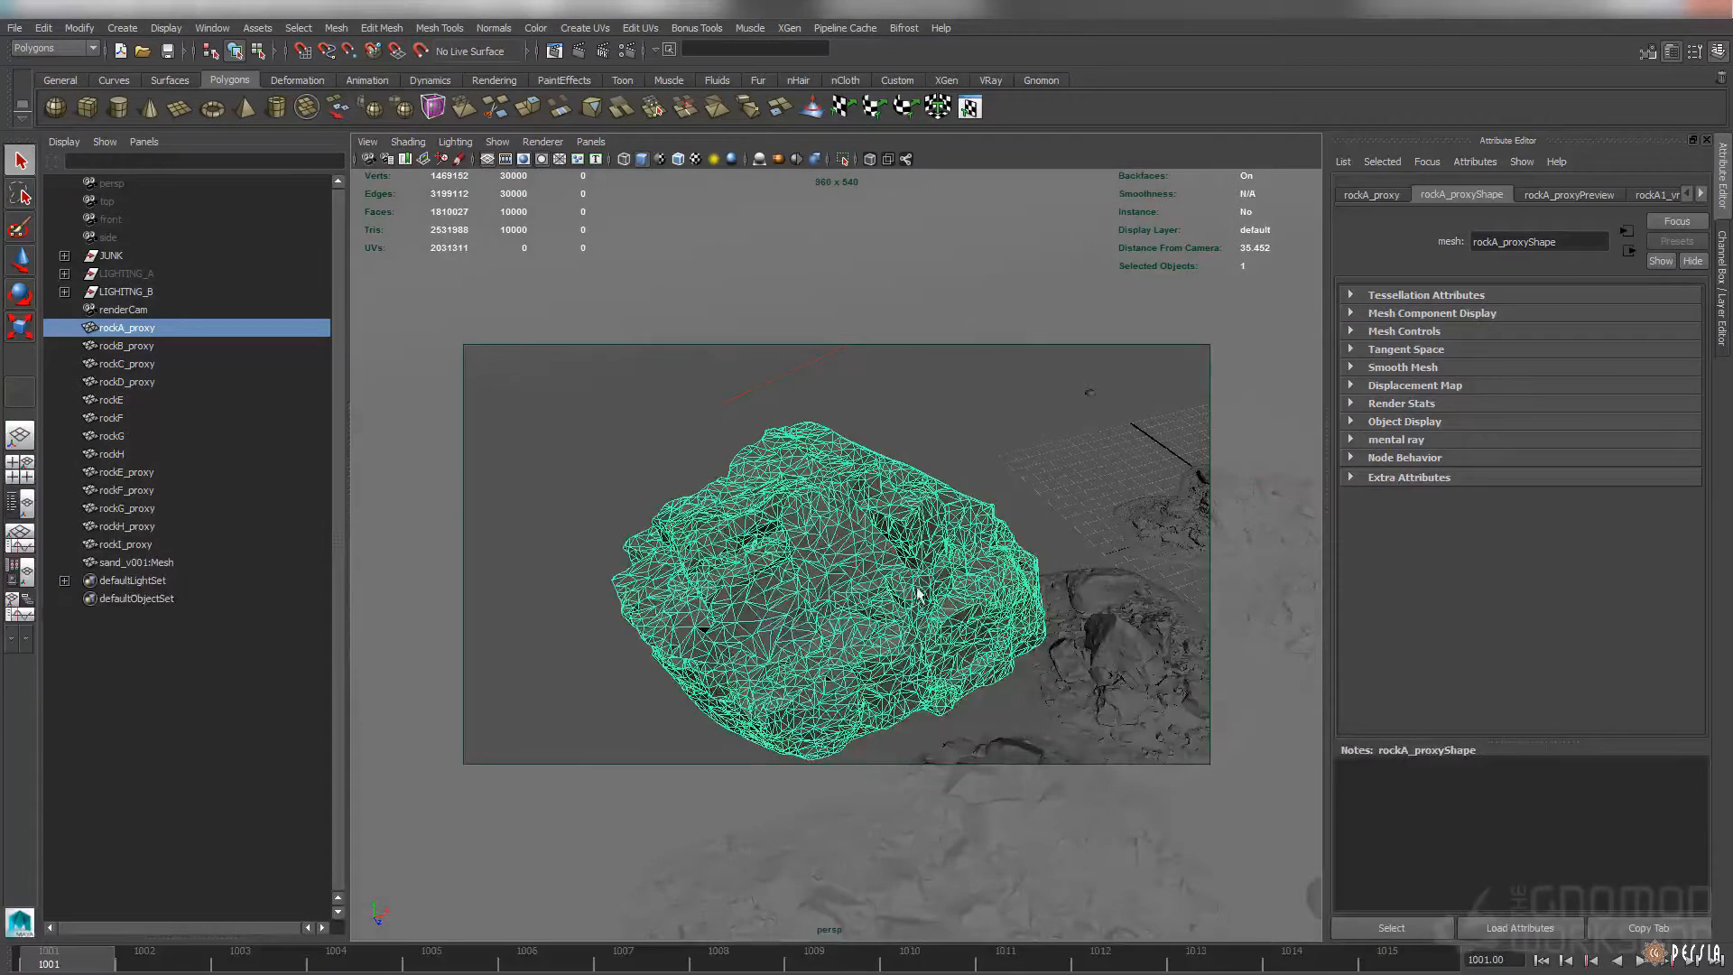
alt+middle_drag(901, 598, 894, 555)
Look up the V-Ray command for creating a proxy without running it
click(124, 29)
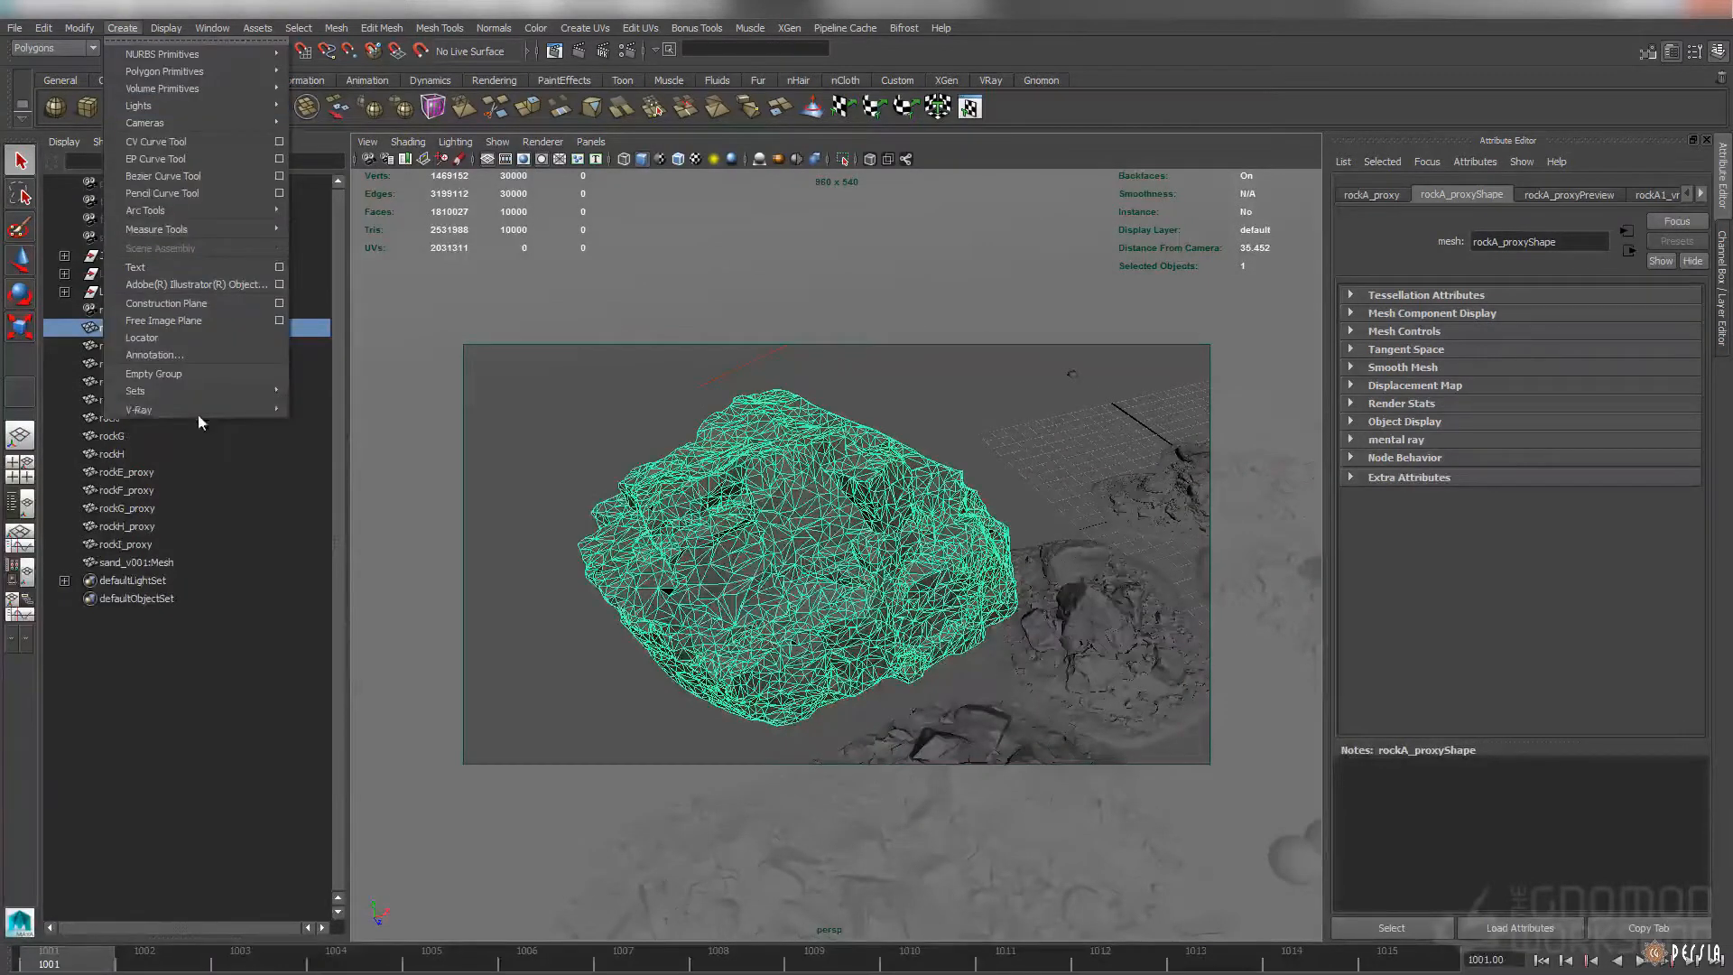
mouse_move(199, 410)
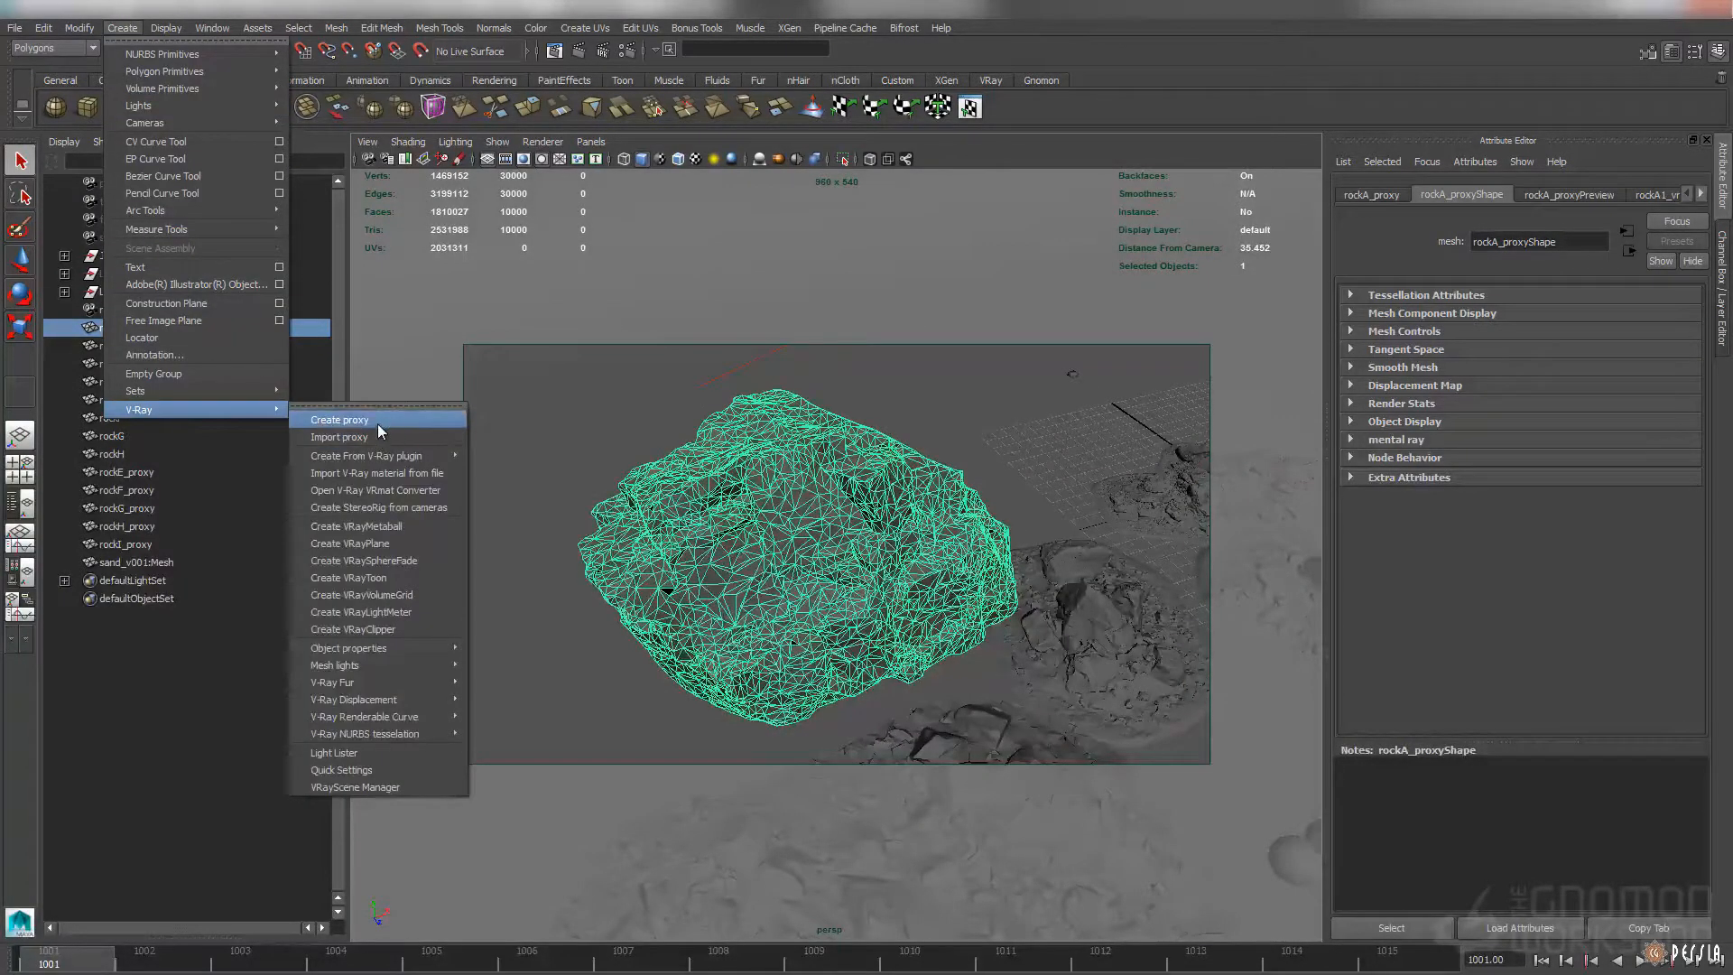
alt+drag(853, 519, 826, 504)
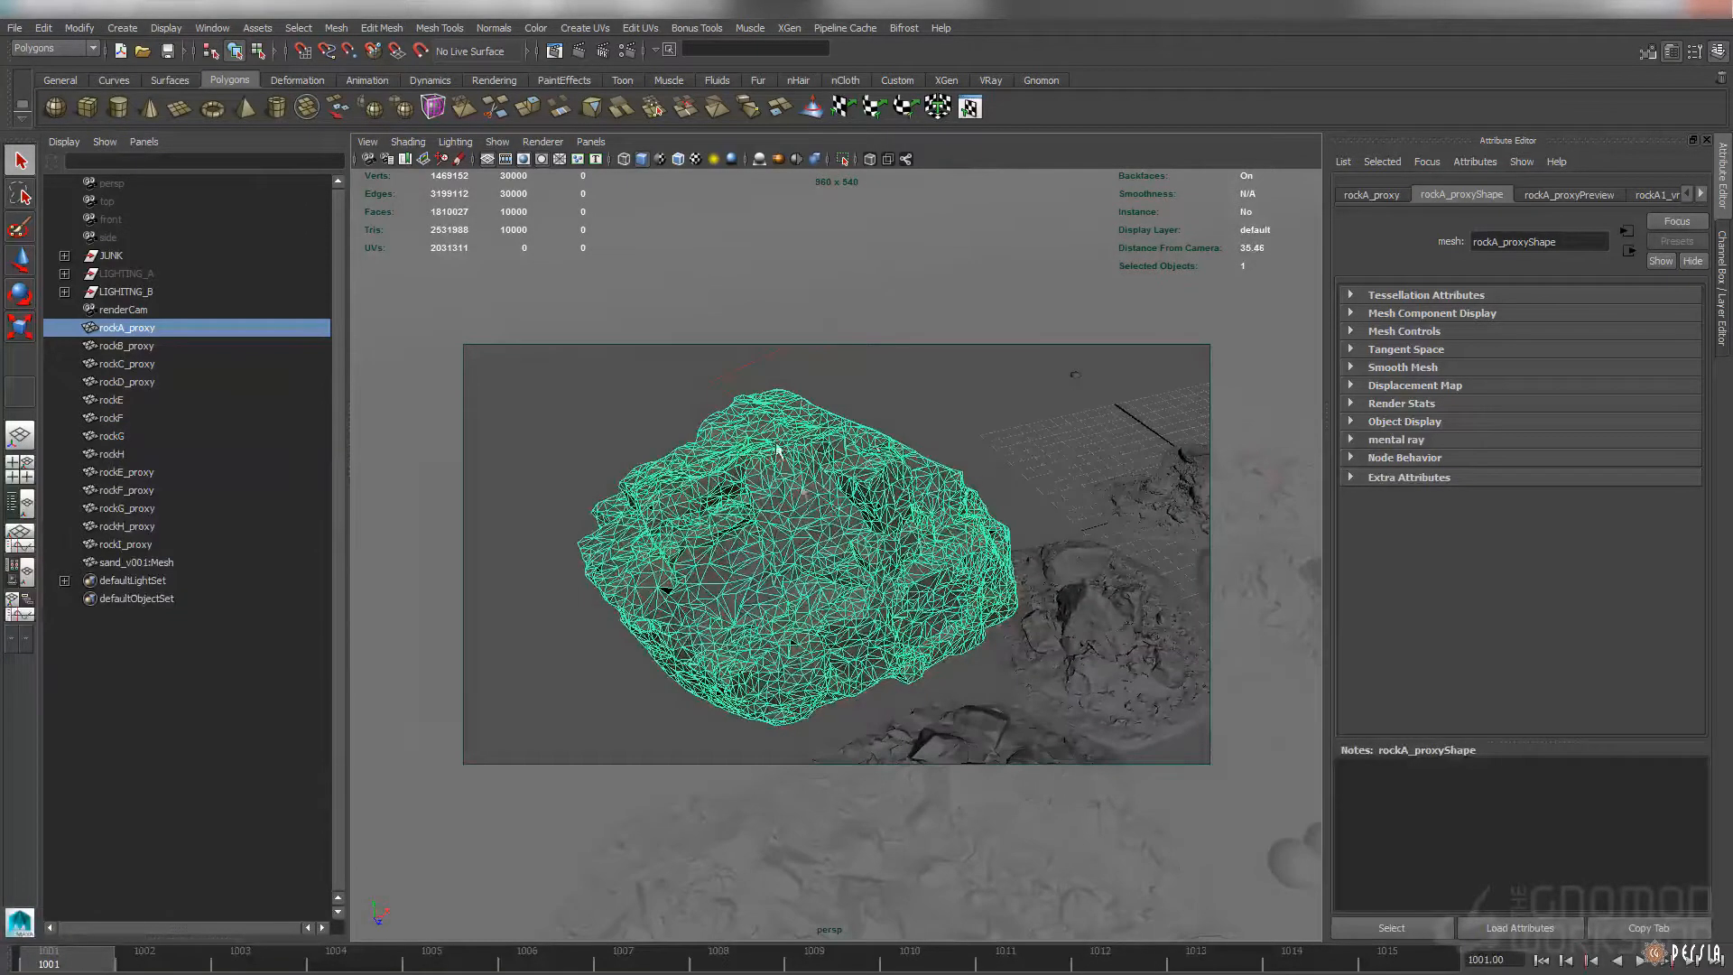
Show the rockA1_vraymesh attributes of the selected rock and highlight the rockA.vrmesh file name
click(1703, 195)
click(1445, 197)
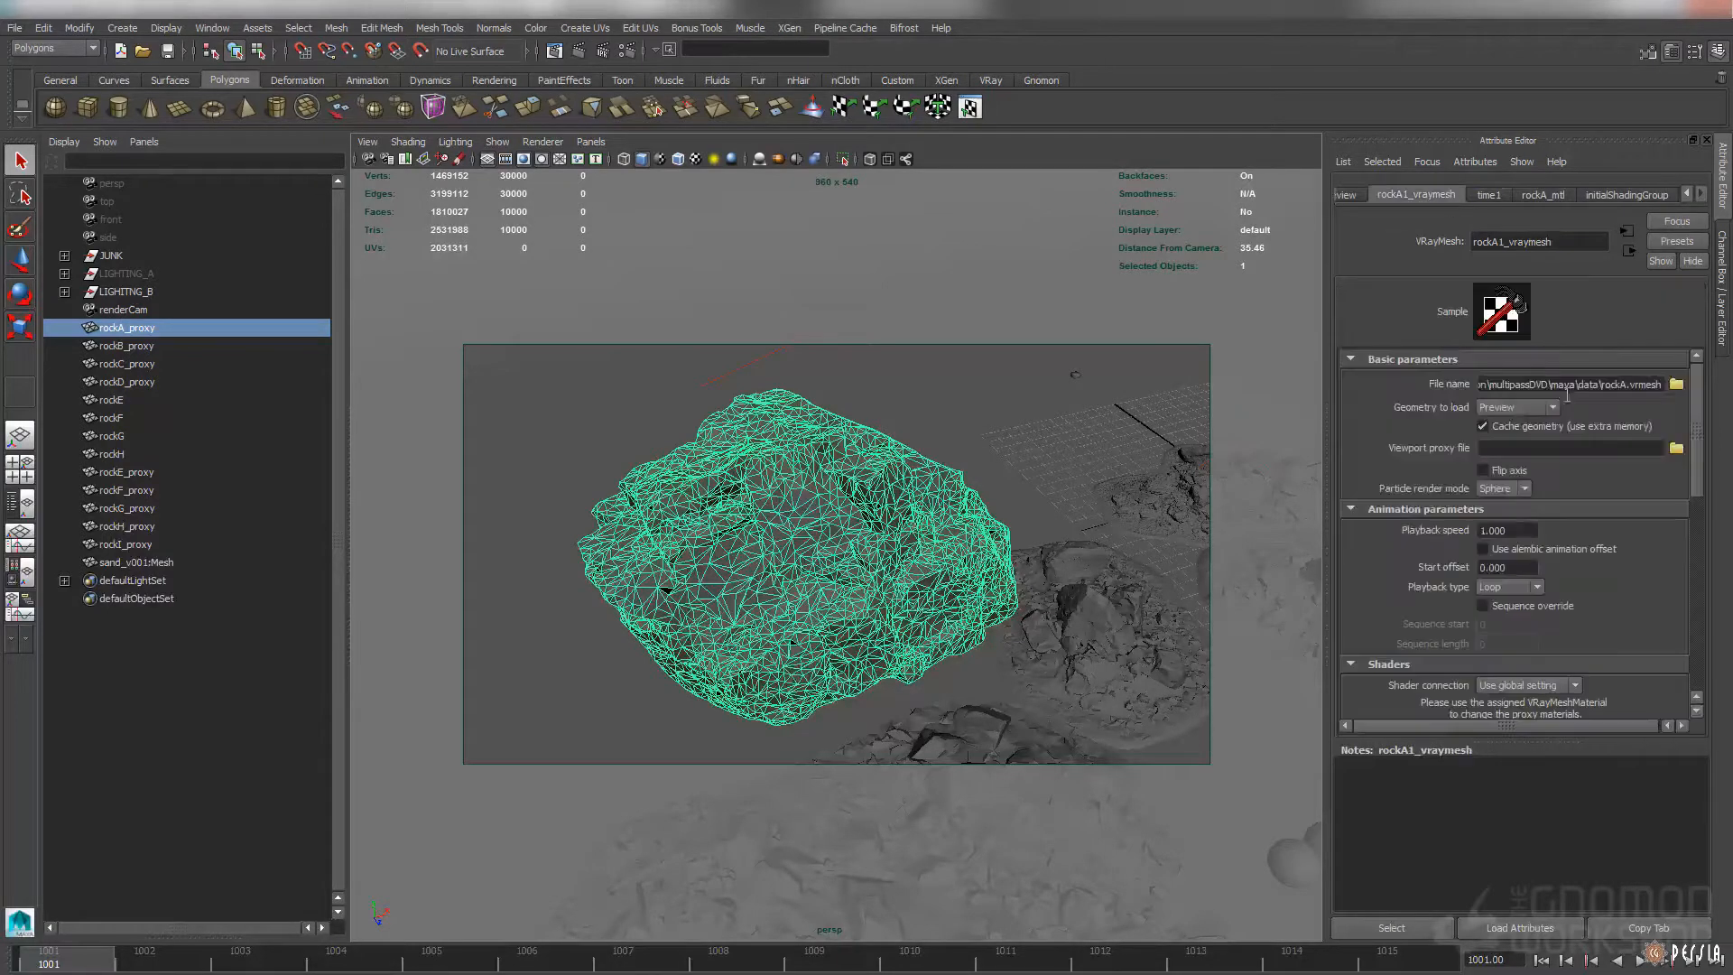
drag(1521, 384, 1685, 383)
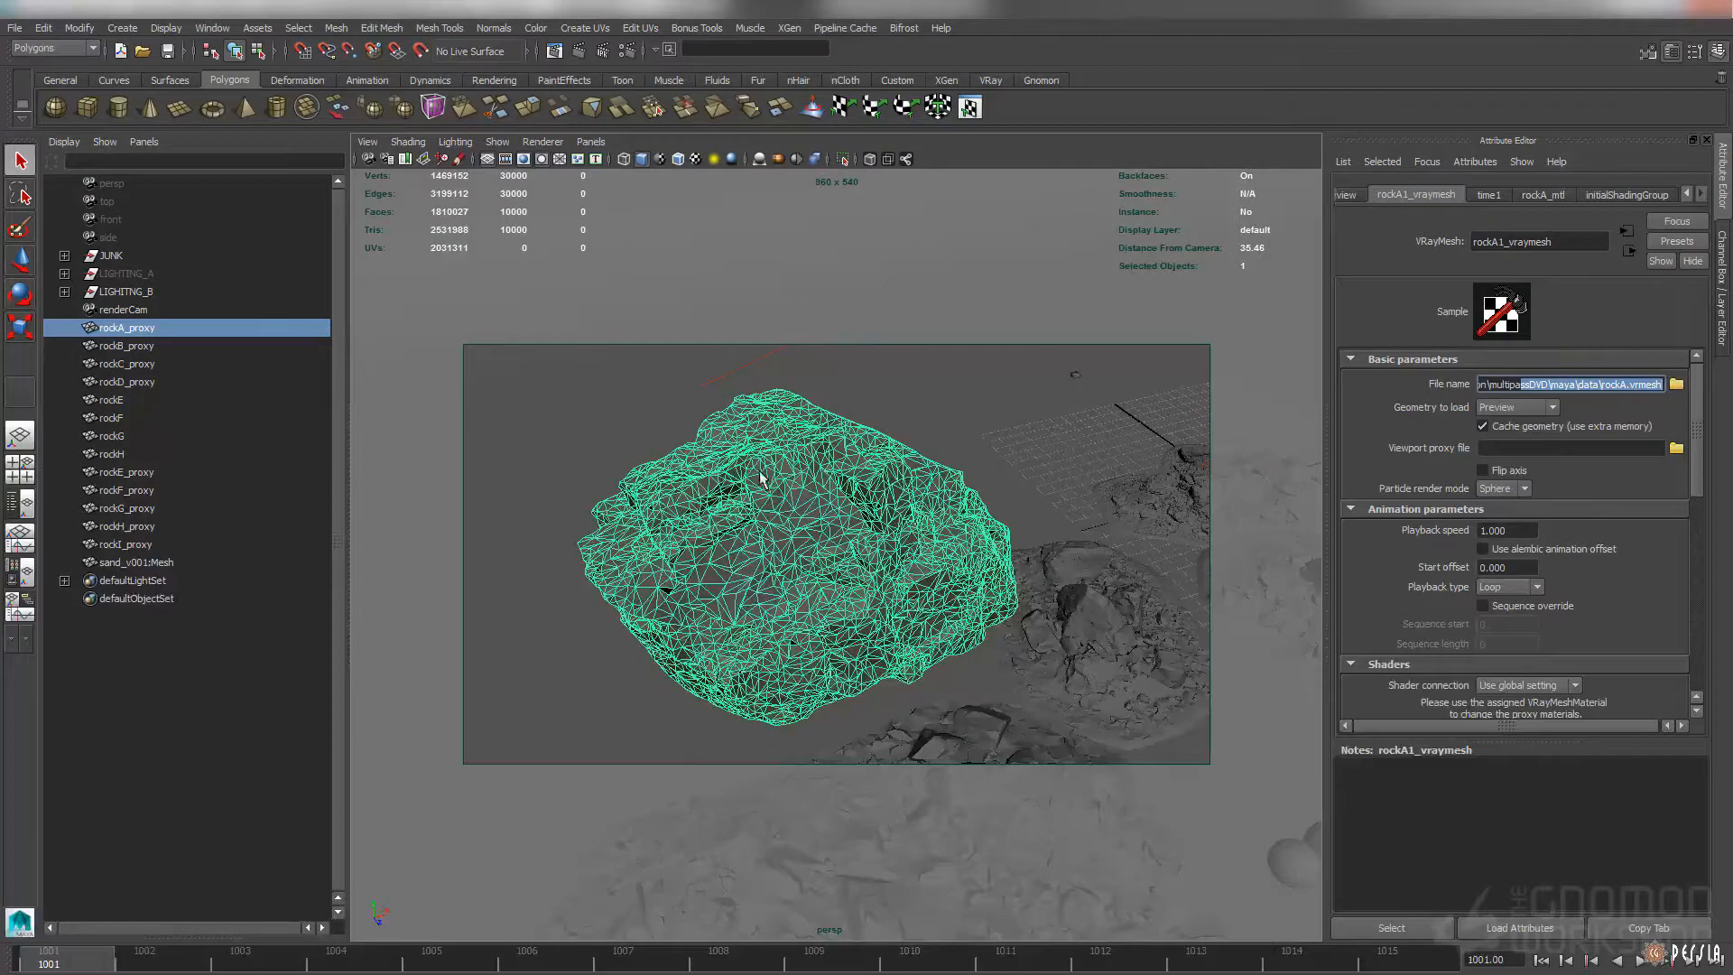
Start an interactive V-Ray render of the rock up close and restrict it to a region over the rock's face
mouse_move(912, 534)
alt+mouse_down()
mouse_move(957, 523)
mouse_move(910, 514)
mouse_move(948, 503)
mouse_move(906, 509)
alt+mouse_up()
alt+right_drag(887, 510, 955, 492)
click(603, 51)
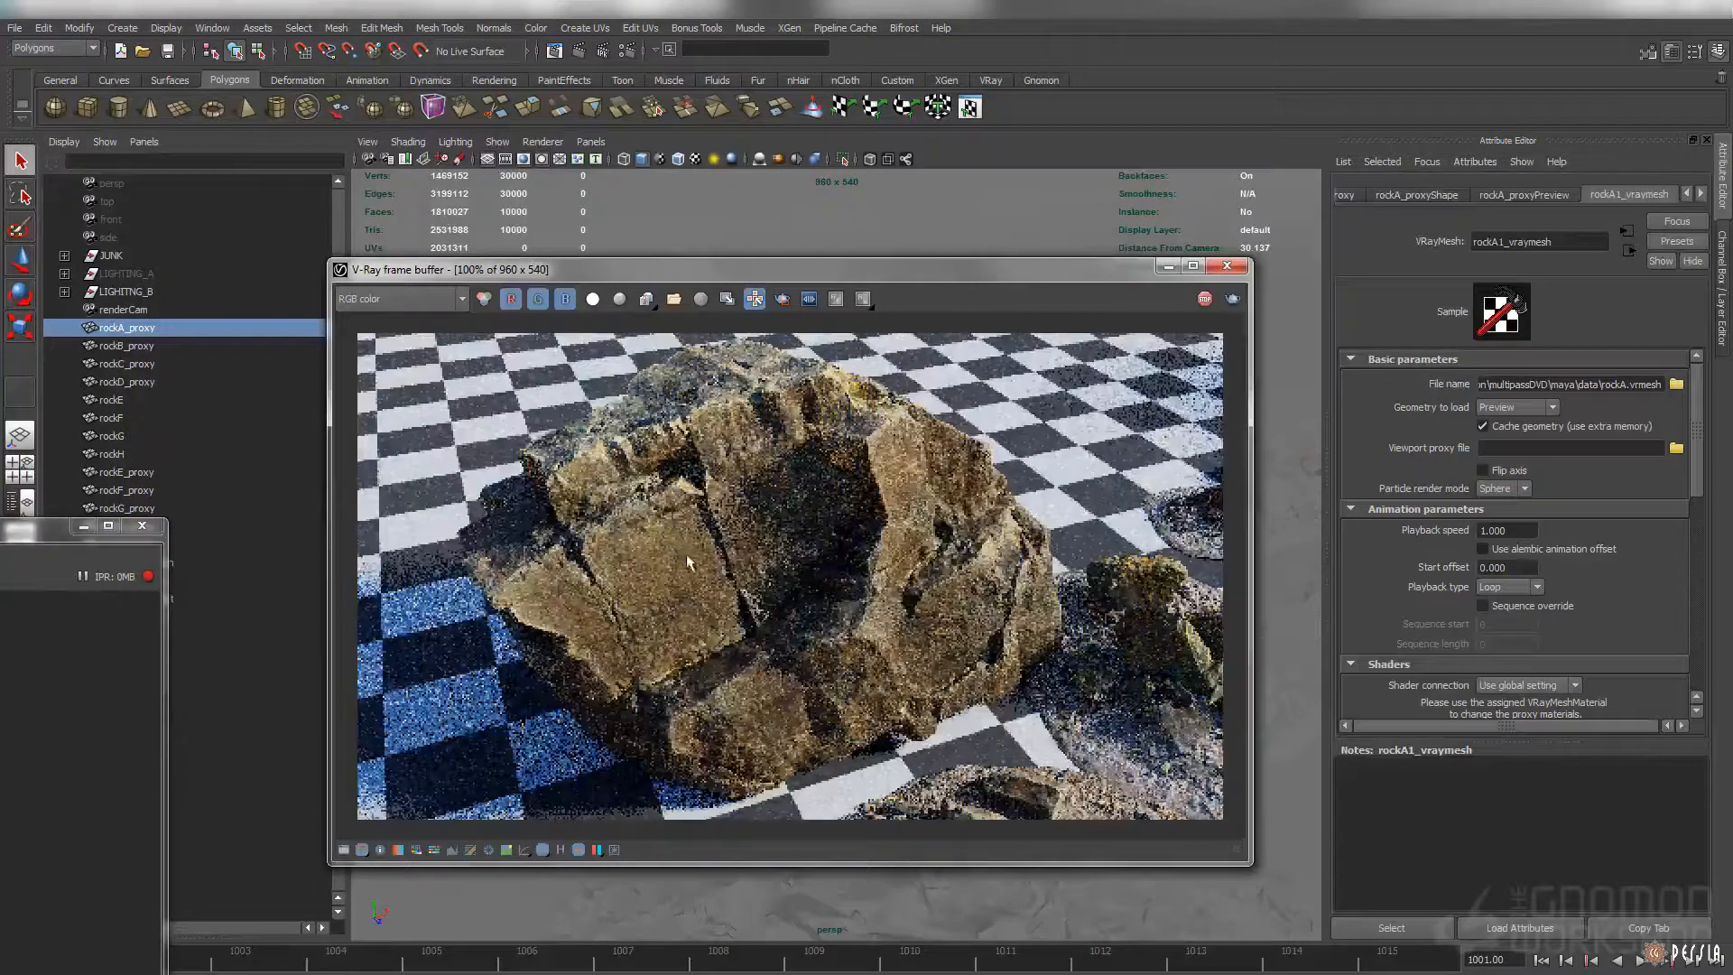
click(782, 299)
drag(832, 425, 552, 586)
drag(696, 272, 1158, 231)
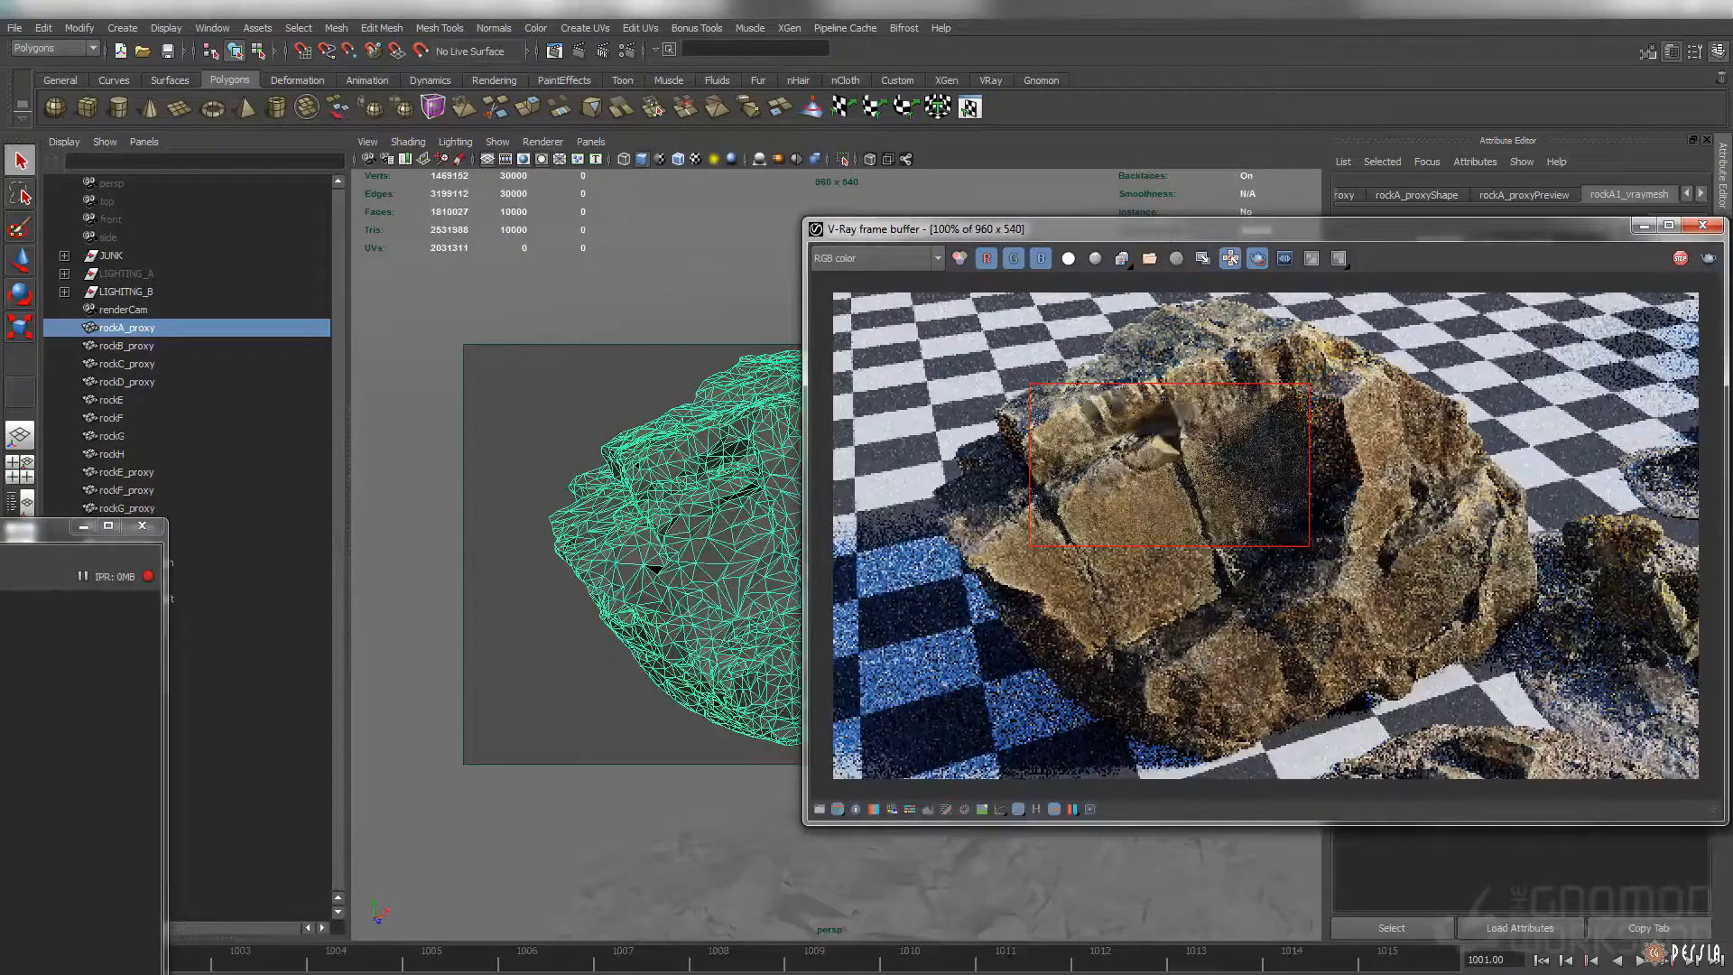
Stop the interactive render and close the V-Ray frame buffer
click(1681, 260)
drag(1637, 234, 1251, 268)
click(1252, 262)
View the full set of rocks and select individual ones, including rockG_proxy, to inspect their proxies
alt+right_drag(1056, 354, 806, 279)
alt+drag(806, 279, 1046, 352)
alt+right_drag(1047, 352, 1111, 345)
alt+middle_drag(1111, 346, 1104, 355)
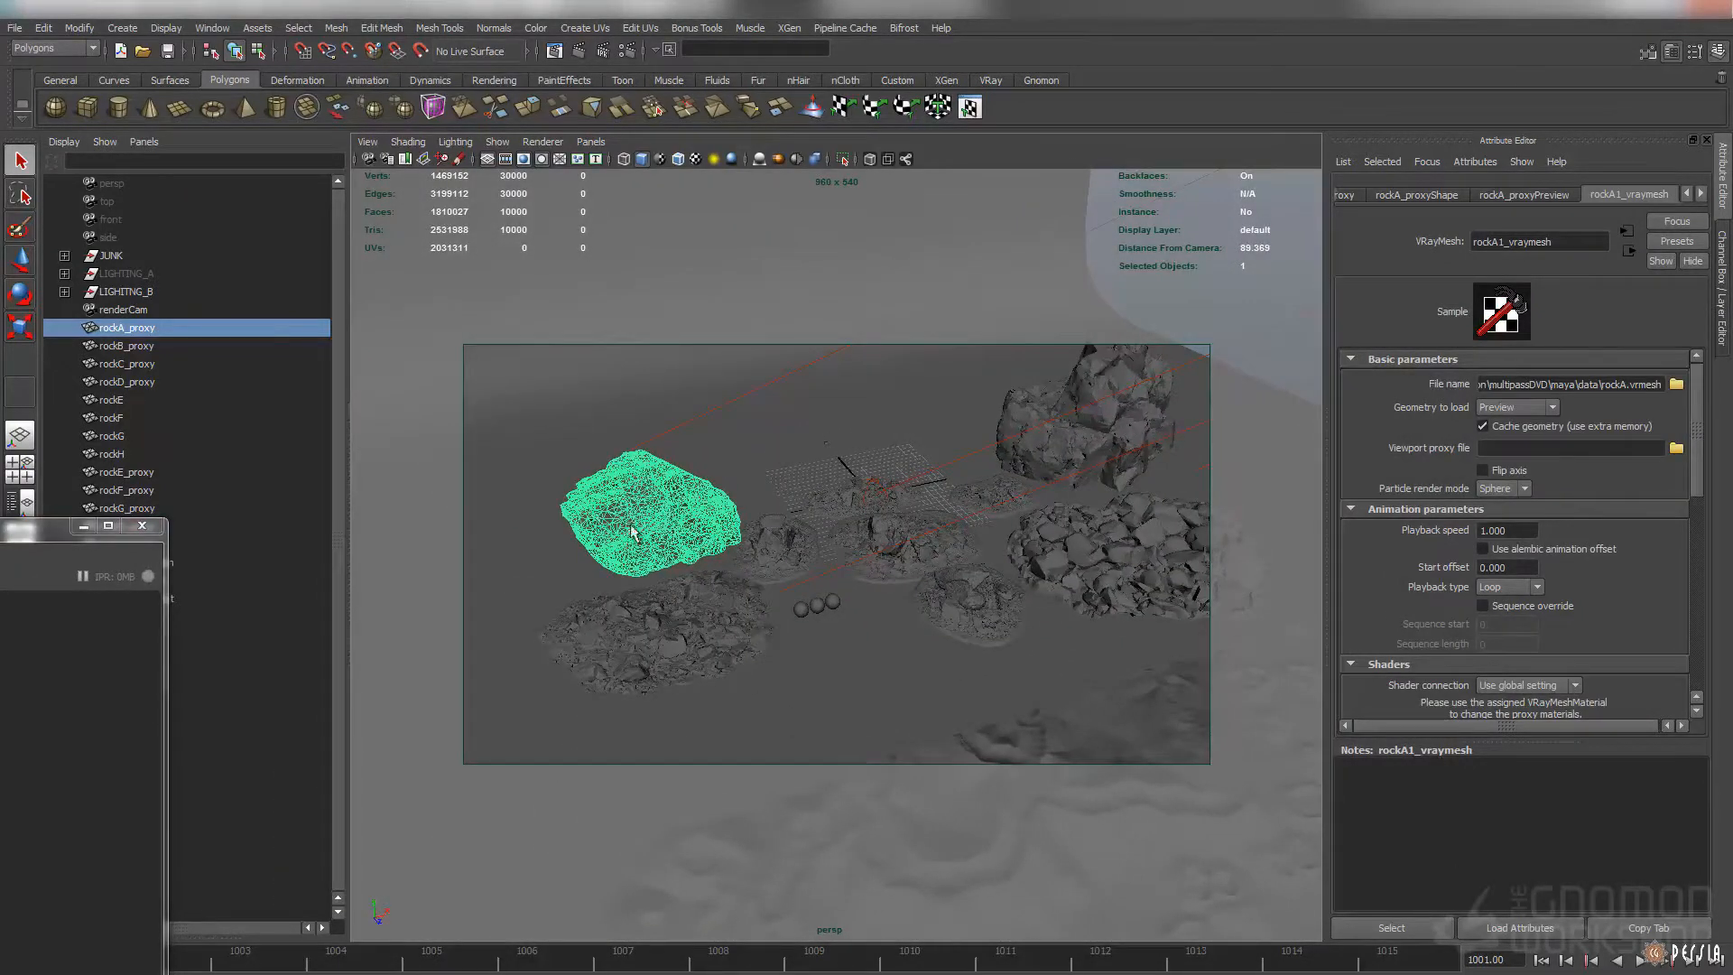
click(1103, 370)
key(ctrl+z)
click(793, 554)
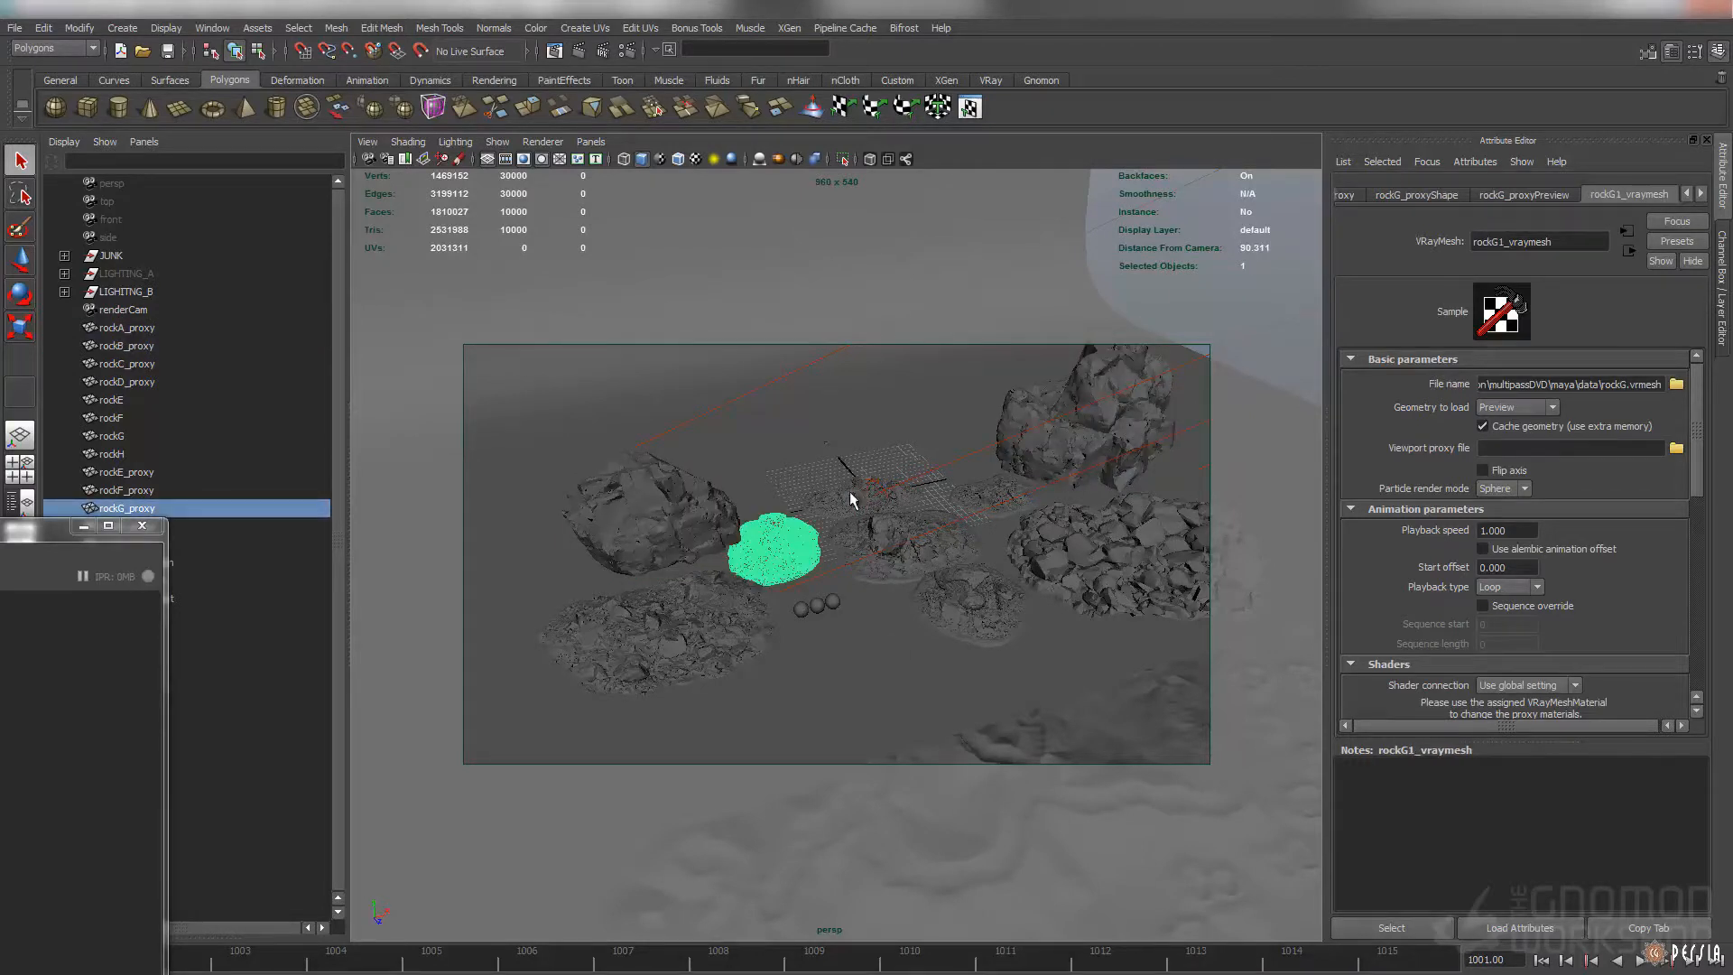
click(1126, 551)
alt+drag(1126, 550, 958, 485)
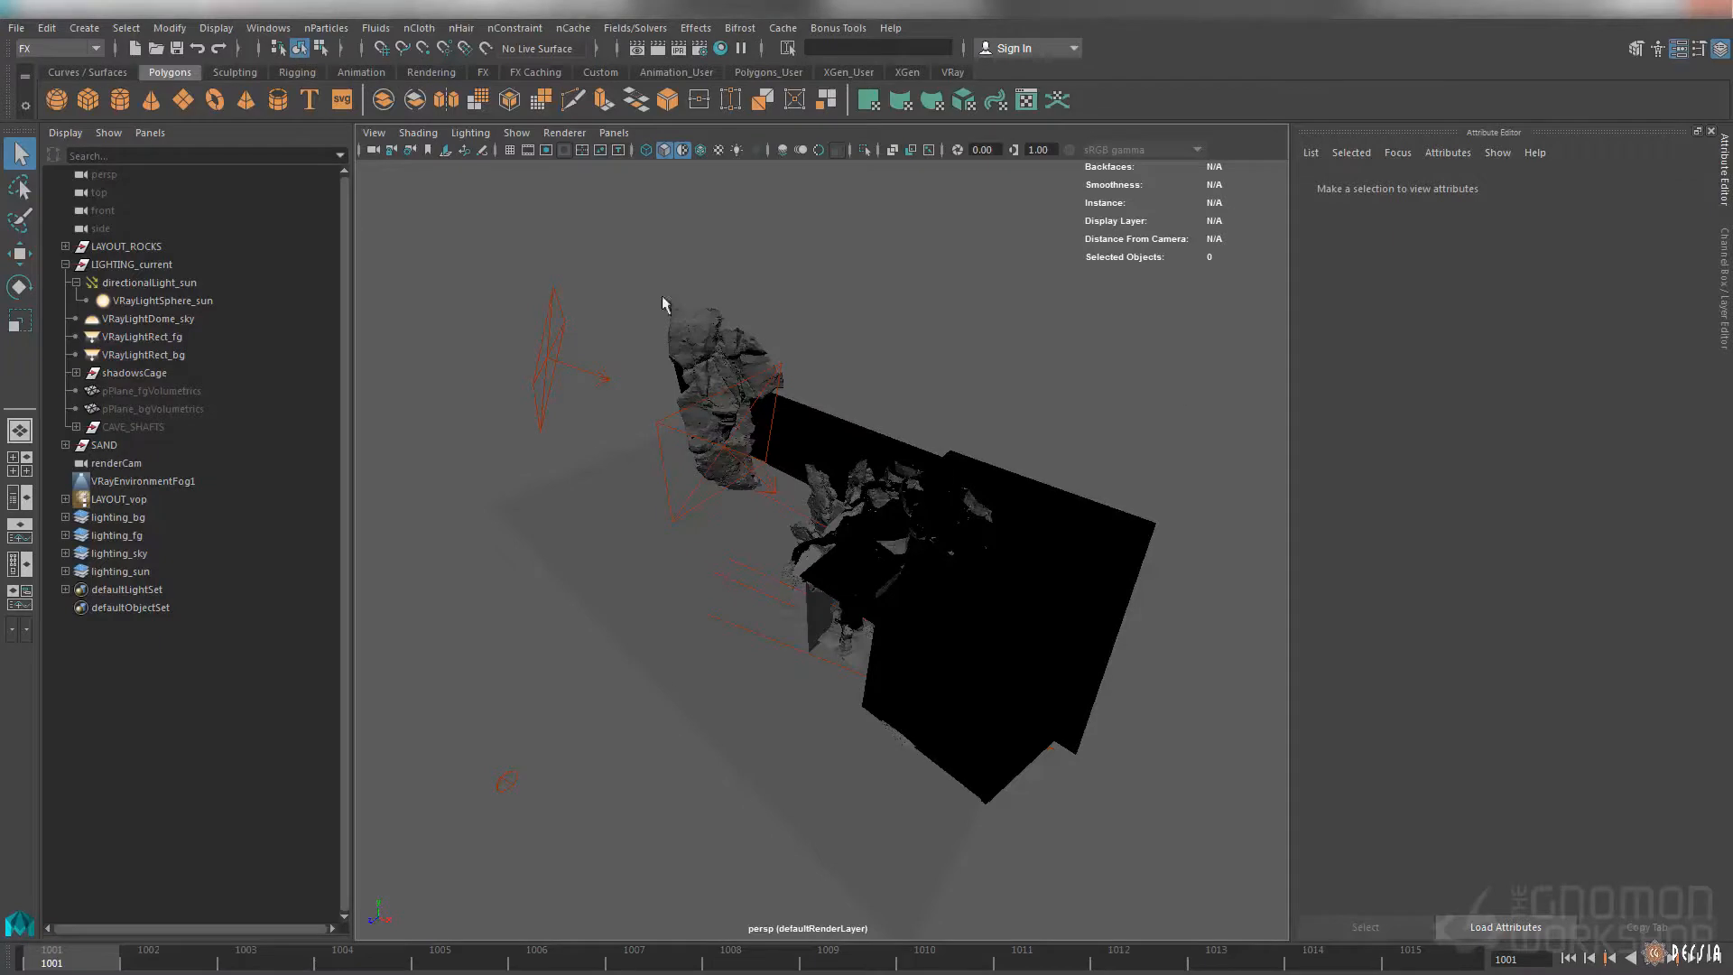
In the cave layout scene, select the tall rock rockC_proxy37 and inspect its placement from several angles
click(727, 354)
alt+drag(774, 367, 831, 372)
alt+right_drag(832, 372, 933, 434)
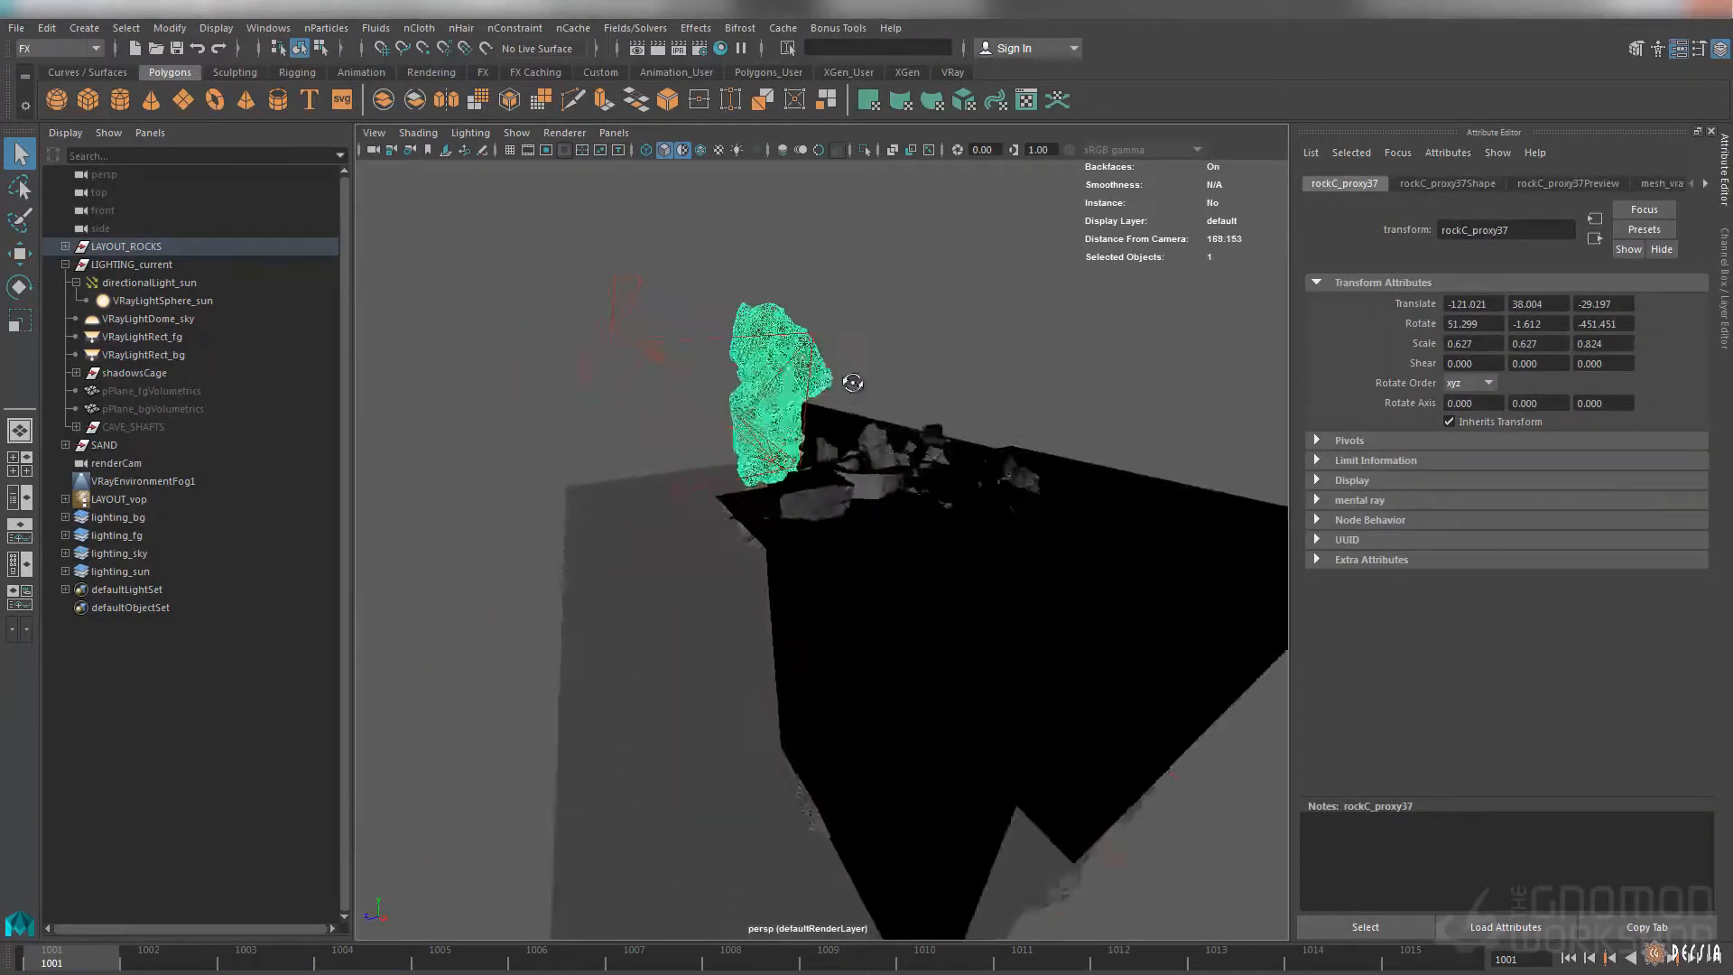
mouse_move(932, 433)
alt+mouse_down()
mouse_move(848, 383)
mouse_move(1033, 407)
mouse_move(940, 387)
mouse_move(954, 407)
mouse_move(984, 391)
mouse_move(924, 456)
alt+mouse_up()
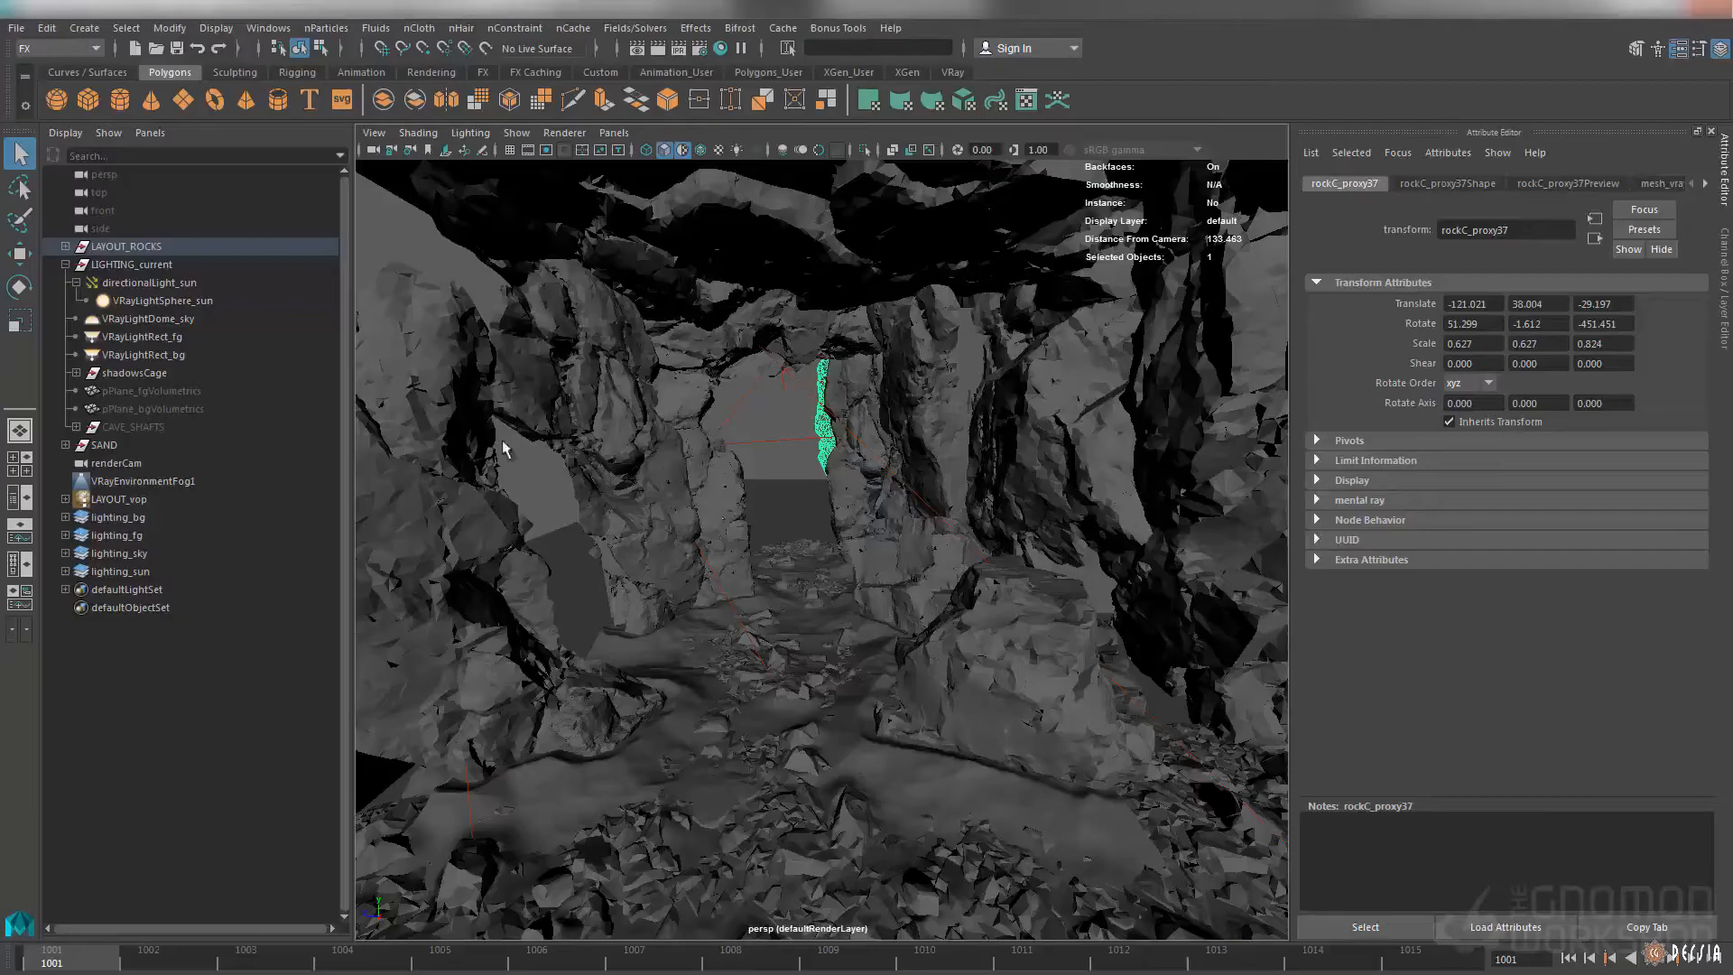
Add neighbouring cave wall rocks, including rockA_proxy5 and rockC_proxy38, to the selection to examine the layout
alt+drag(652, 577, 941, 399)
click(870, 421)
shift+click(983, 451)
mouse_move(984, 452)
alt+mouse_down()
mouse_move(1038, 464)
mouse_move(966, 456)
alt+mouse_up()
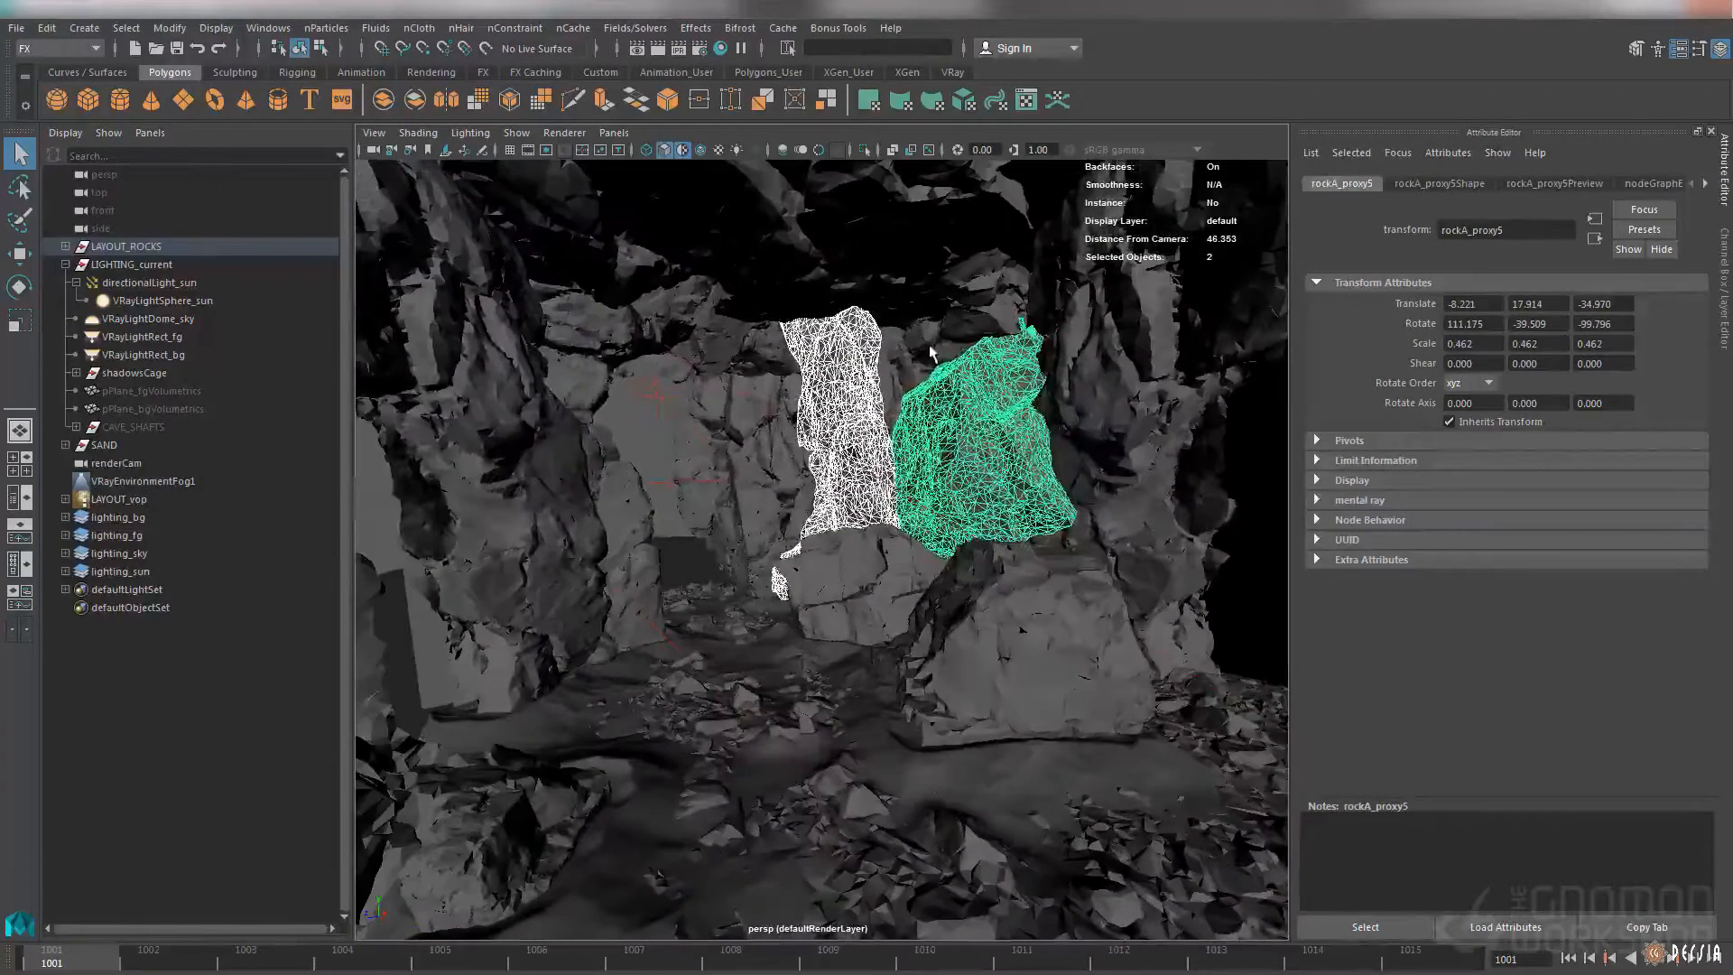
shift+click(924, 350)
shift+click(1083, 408)
alt+drag(1083, 411, 1025, 424)
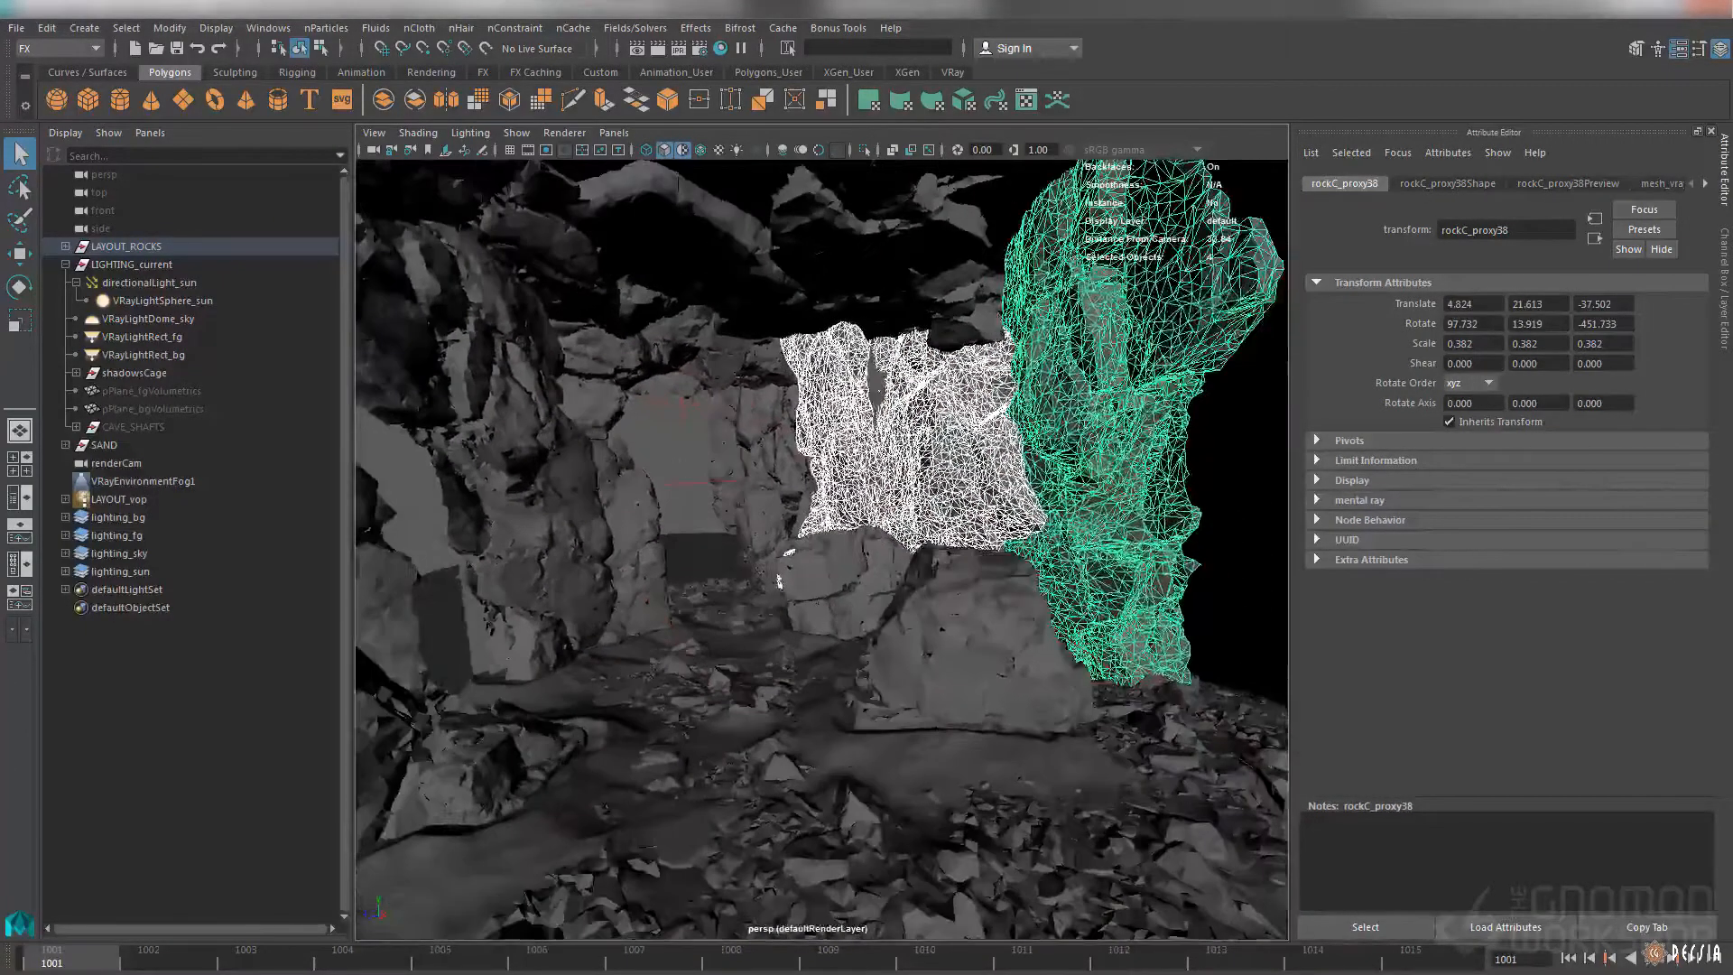
Go down to the cave floor and select the sand_v001:Mesh ground surface to examine it among the rocks
alt+drag(637, 437, 737, 377)
alt+middle_drag(736, 377, 756, 358)
alt+drag(757, 358, 725, 391)
alt+right_drag(725, 391, 886, 427)
alt+middle_drag(886, 427, 803, 533)
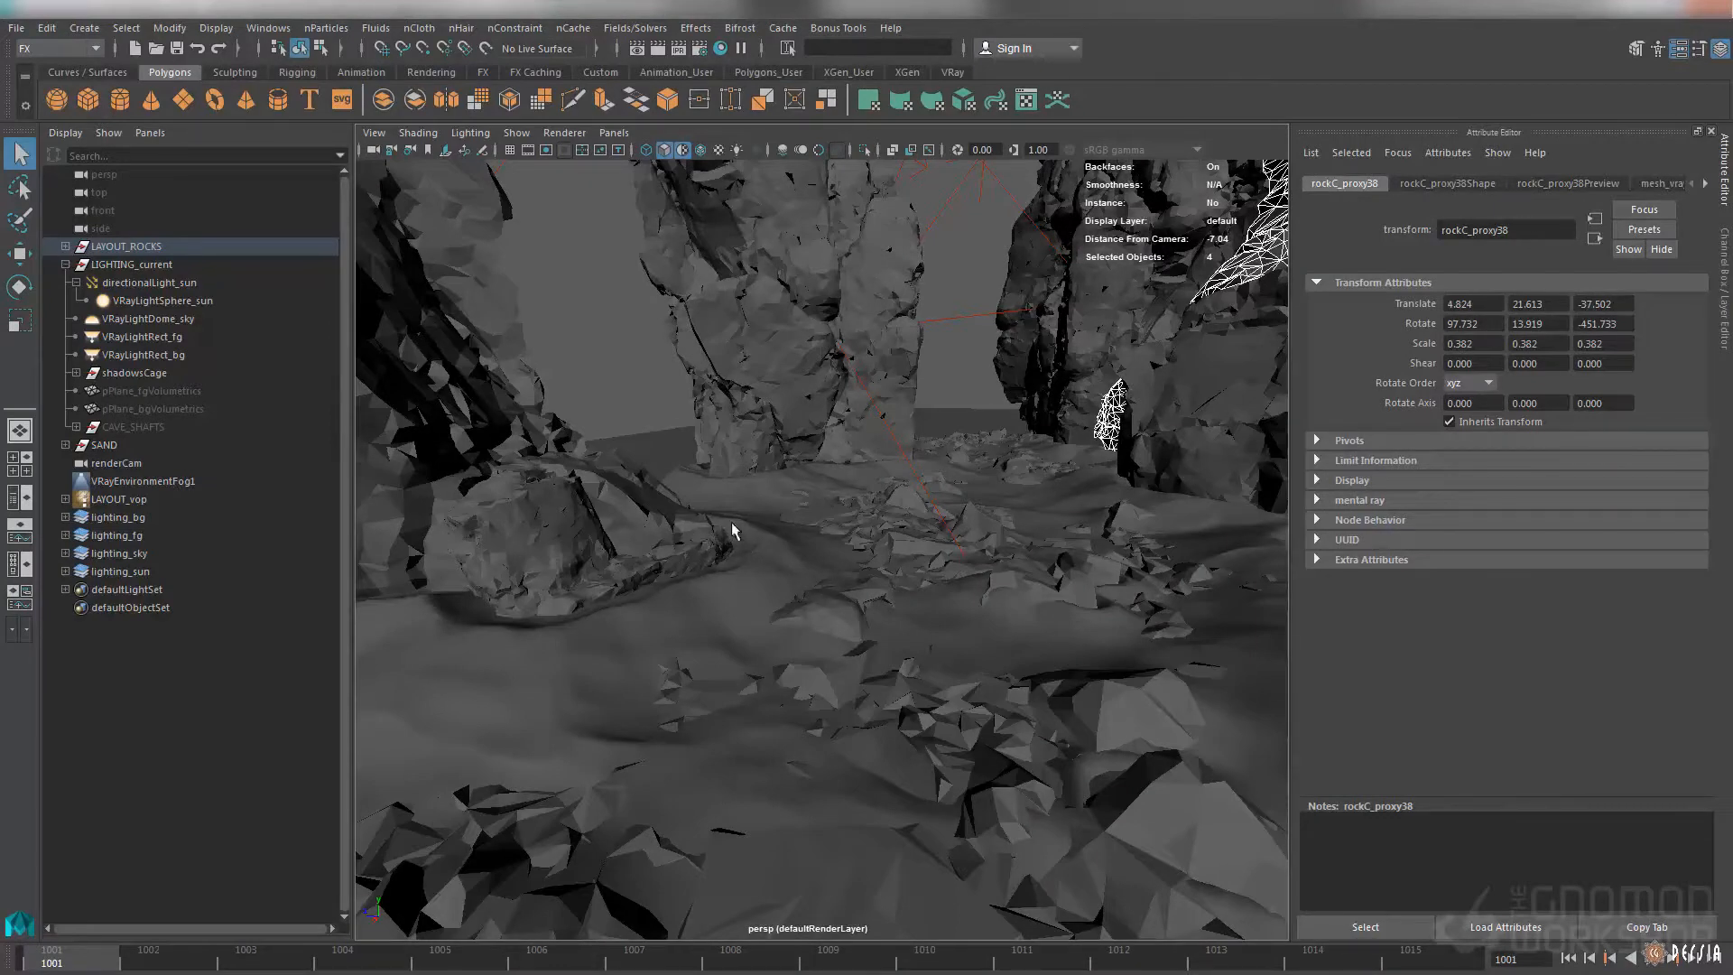
click(782, 543)
alt+drag(782, 543, 887, 585)
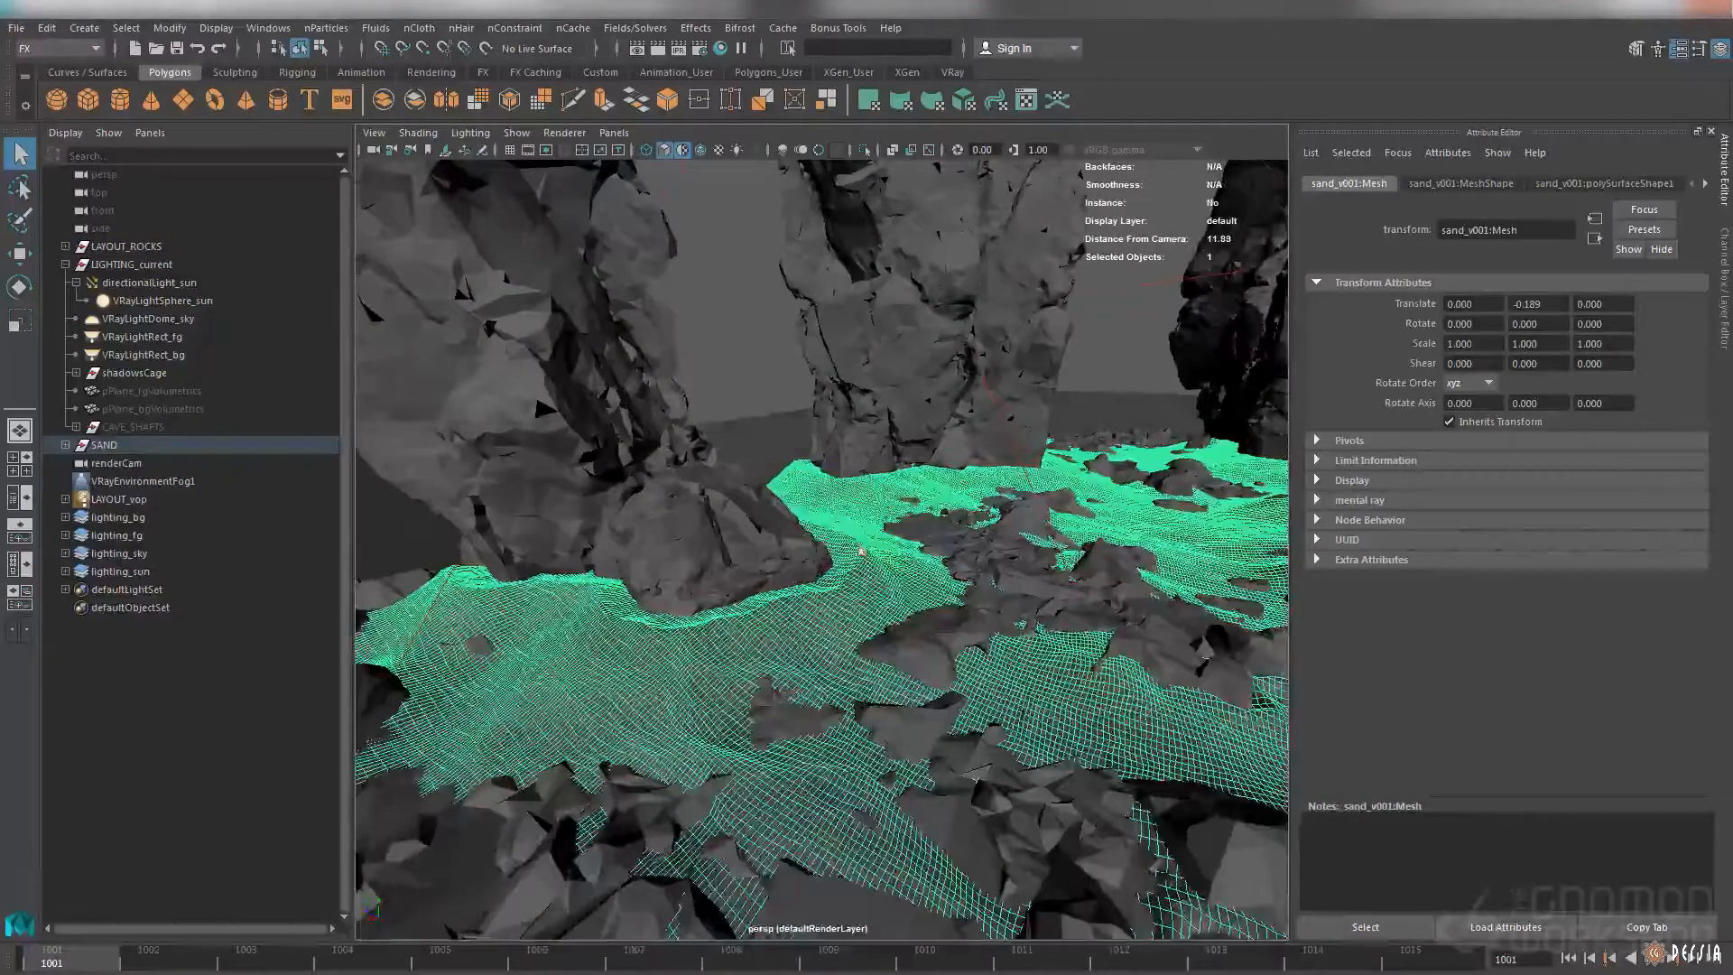
alt+drag(699, 488, 873, 540)
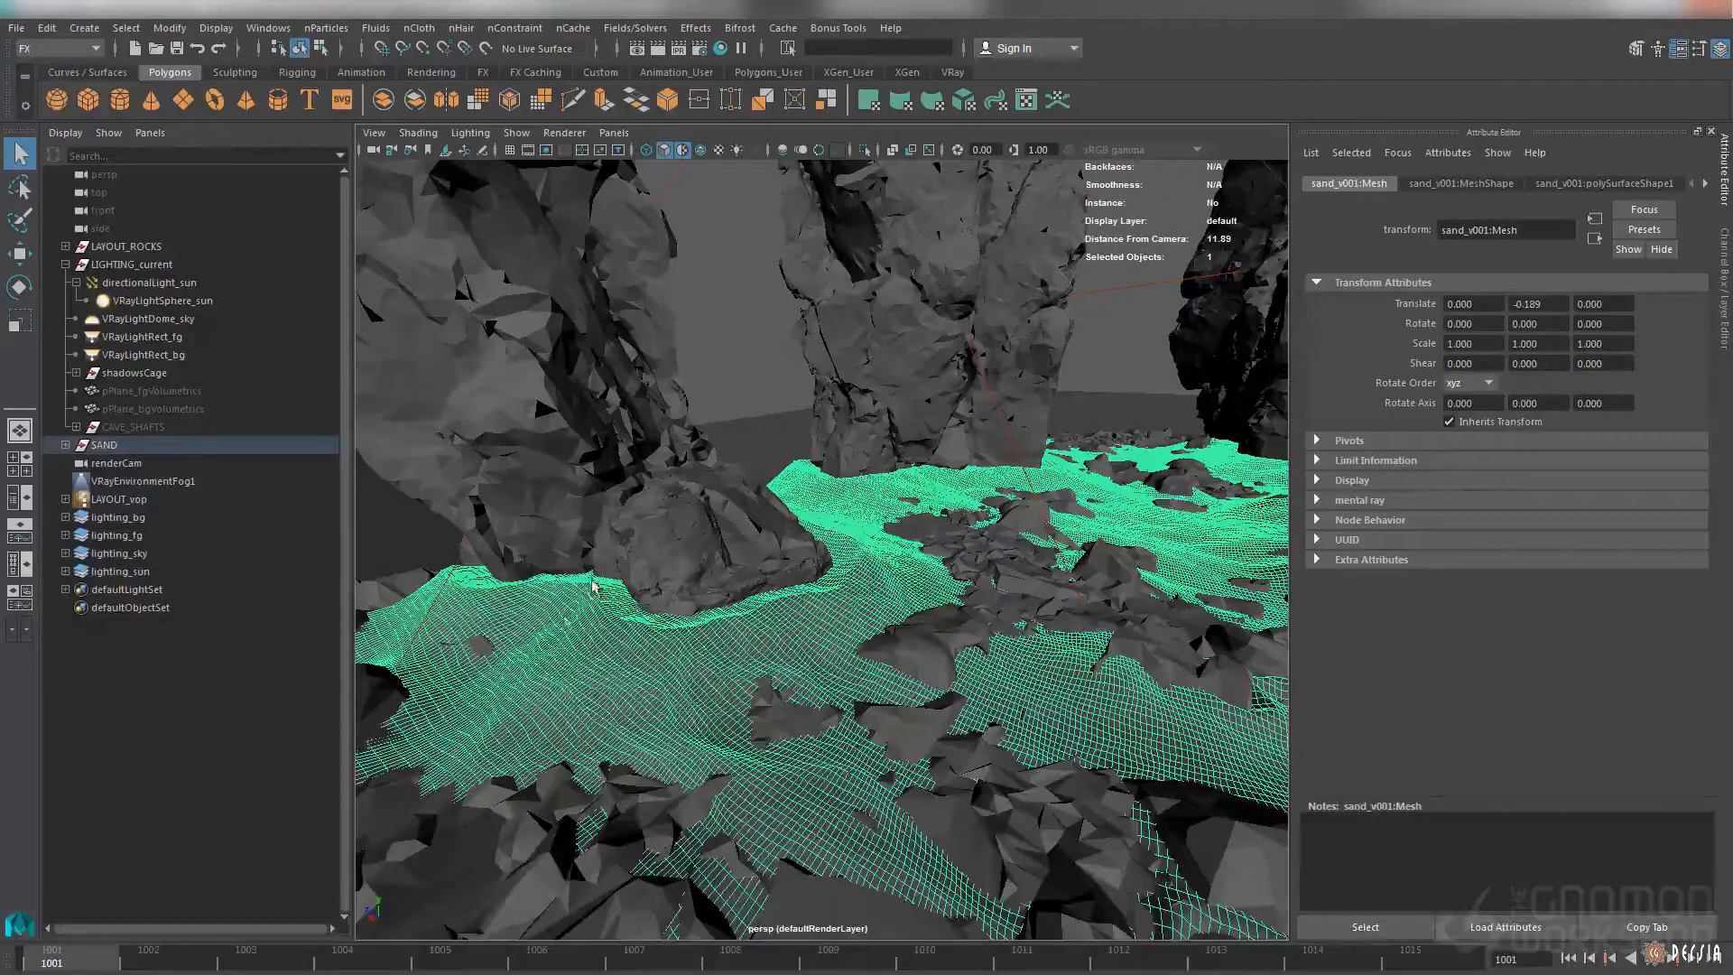
click(778, 389)
Select VRayLightDome_sky outside the cave and show its light shape attributes
alt+drag(1052, 584, 864, 504)
click(576, 623)
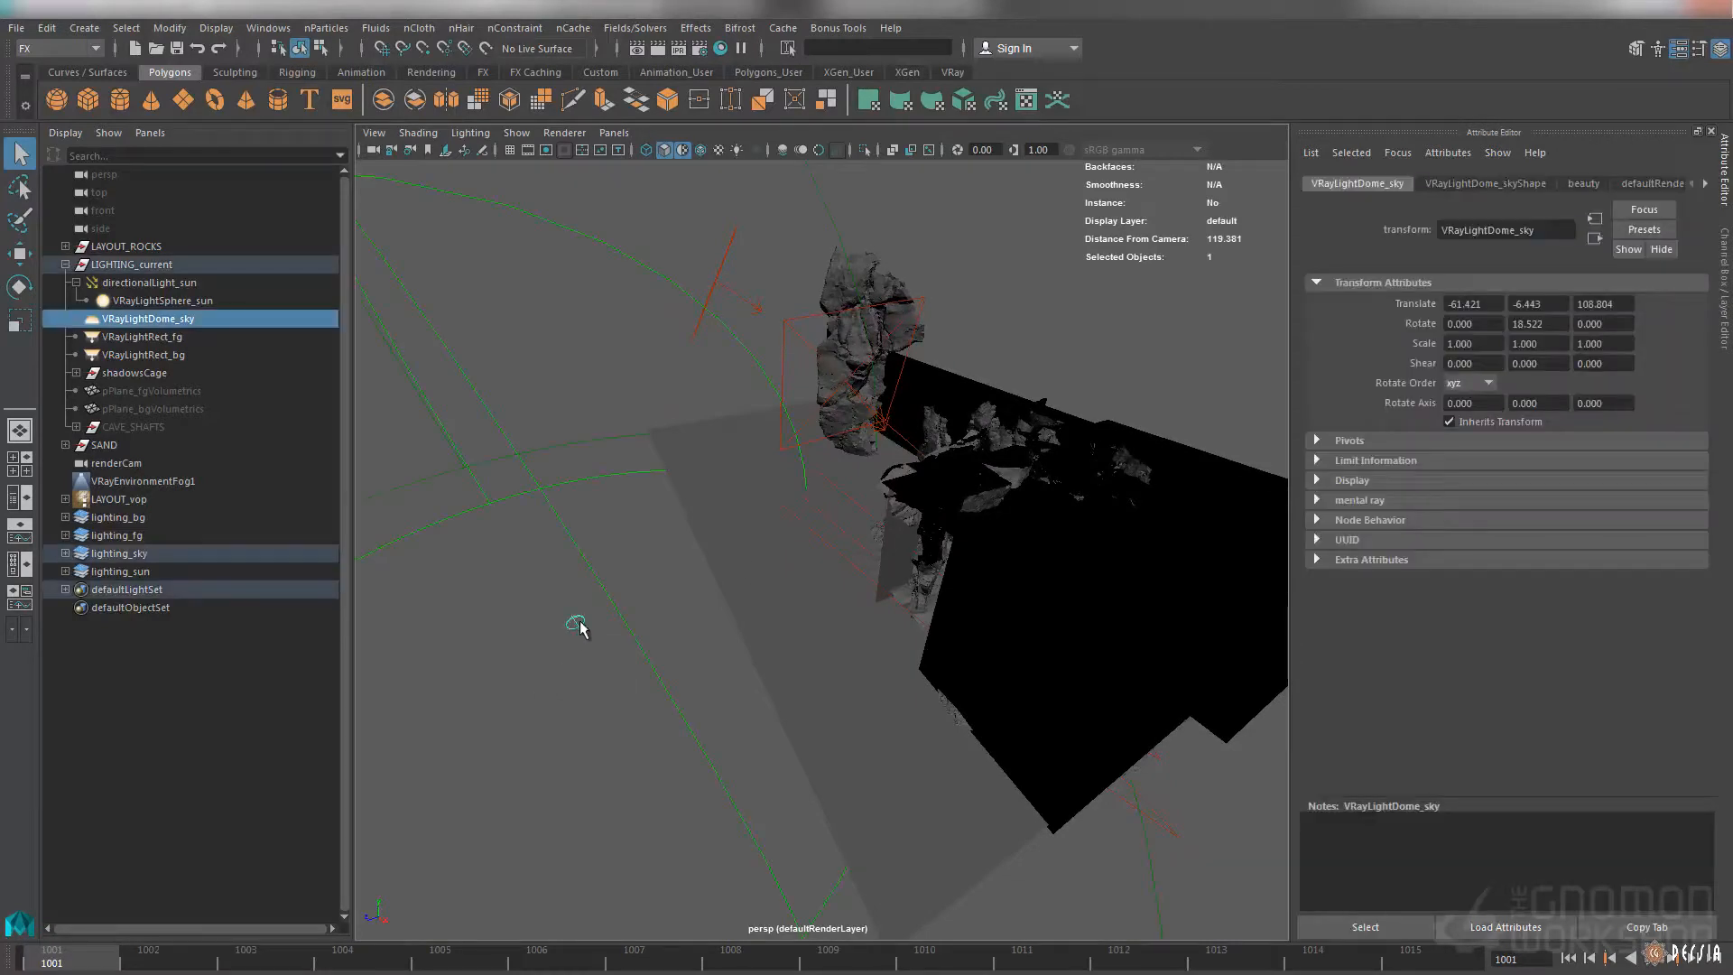
click(1485, 184)
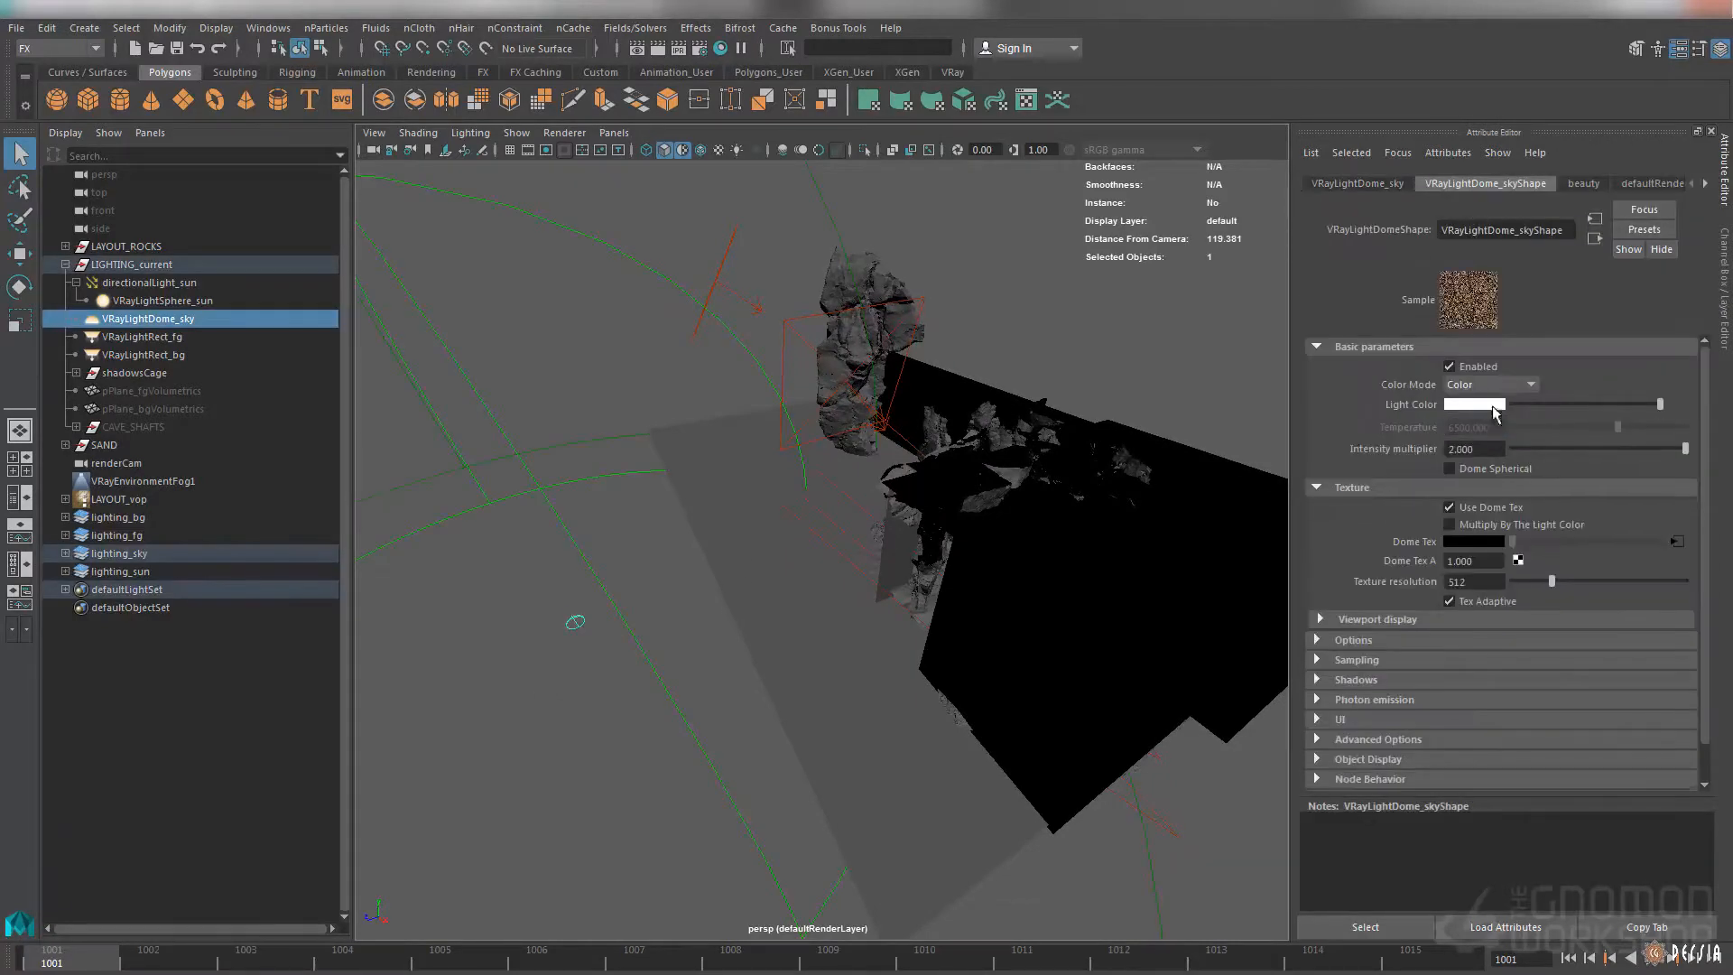
alt+drag(945, 416, 948, 409)
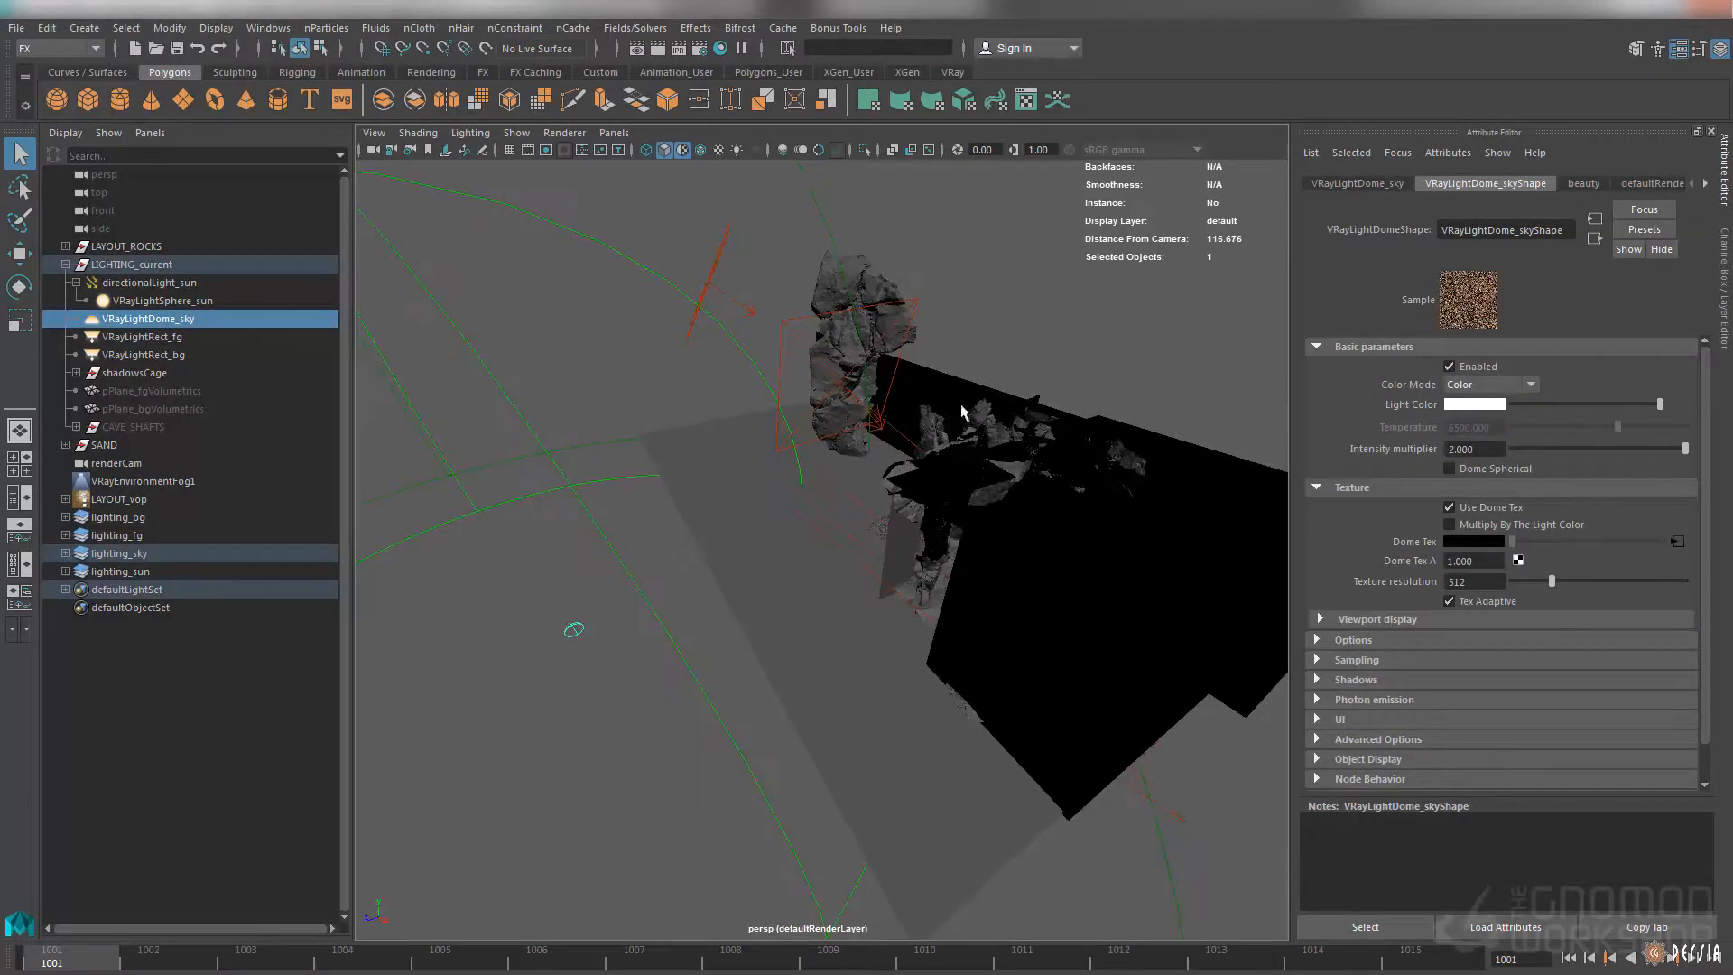
Select directionalLight_sun and examine its shape attributes and position relative to the cave
click(849, 498)
mouse_move(852, 493)
alt+mouse_down()
mouse_move(881, 470)
mouse_move(863, 463)
alt+mouse_up()
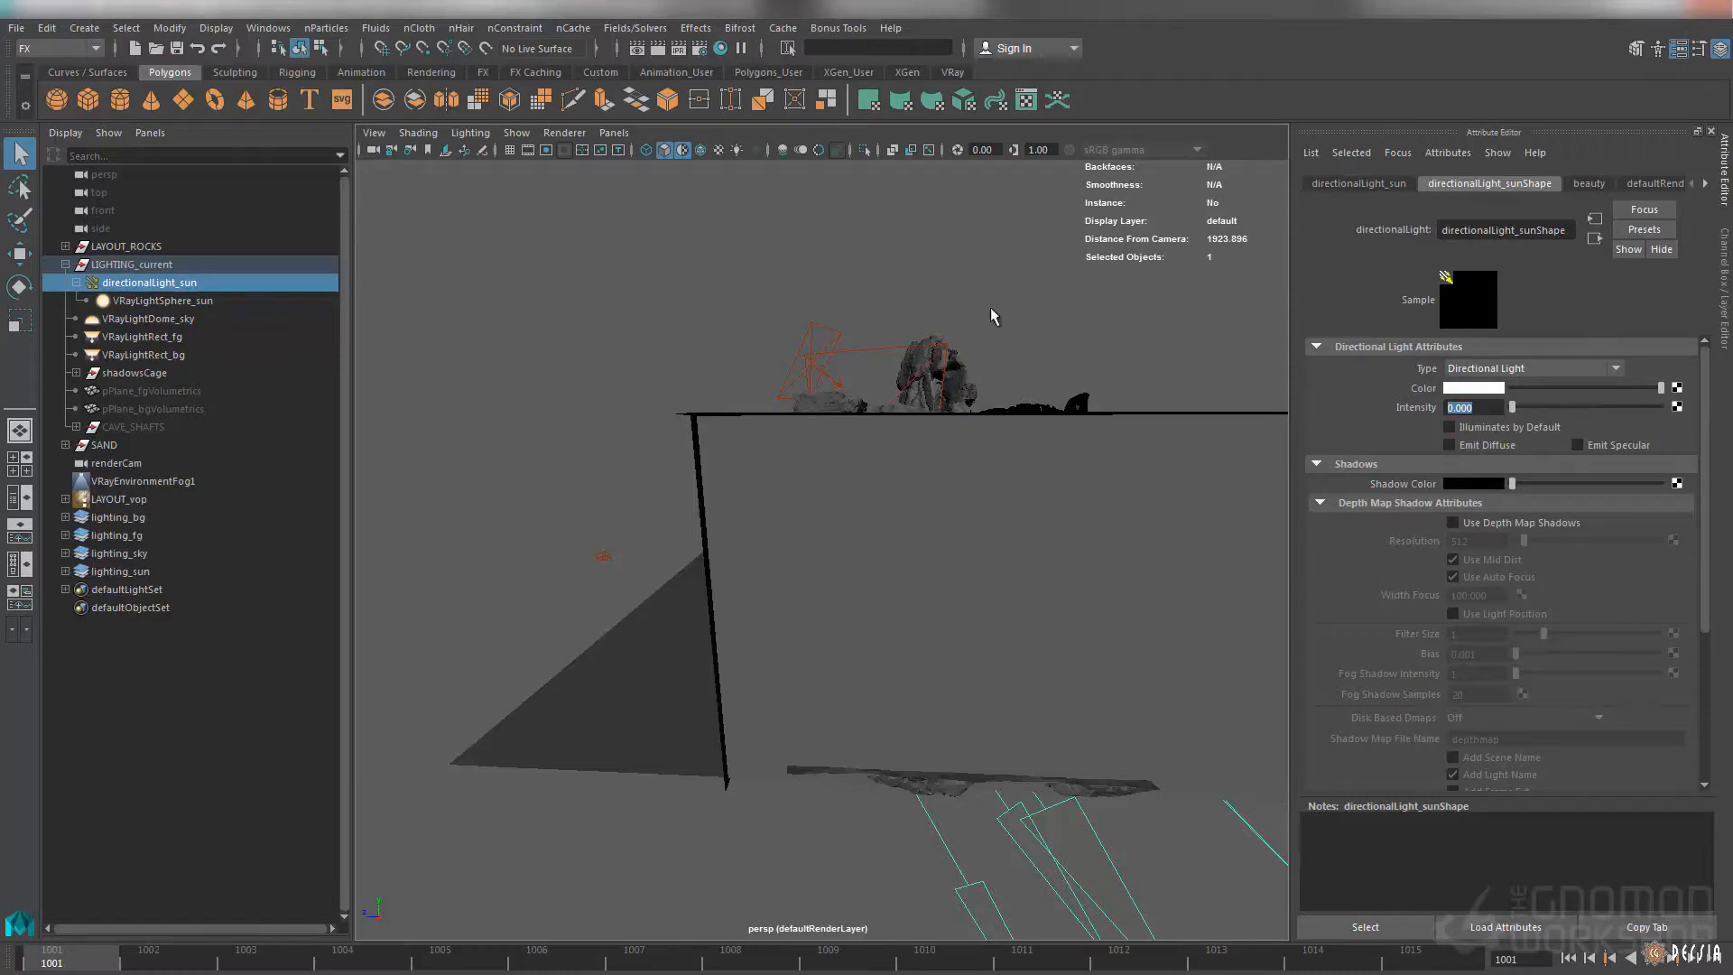
click(1004, 332)
click(149, 283)
Show the cave in wireframe with the Rotate tool active and select VRayLightSphere_sun under the directional light
alt+drag(855, 368, 933, 582)
key(4)
key(e)
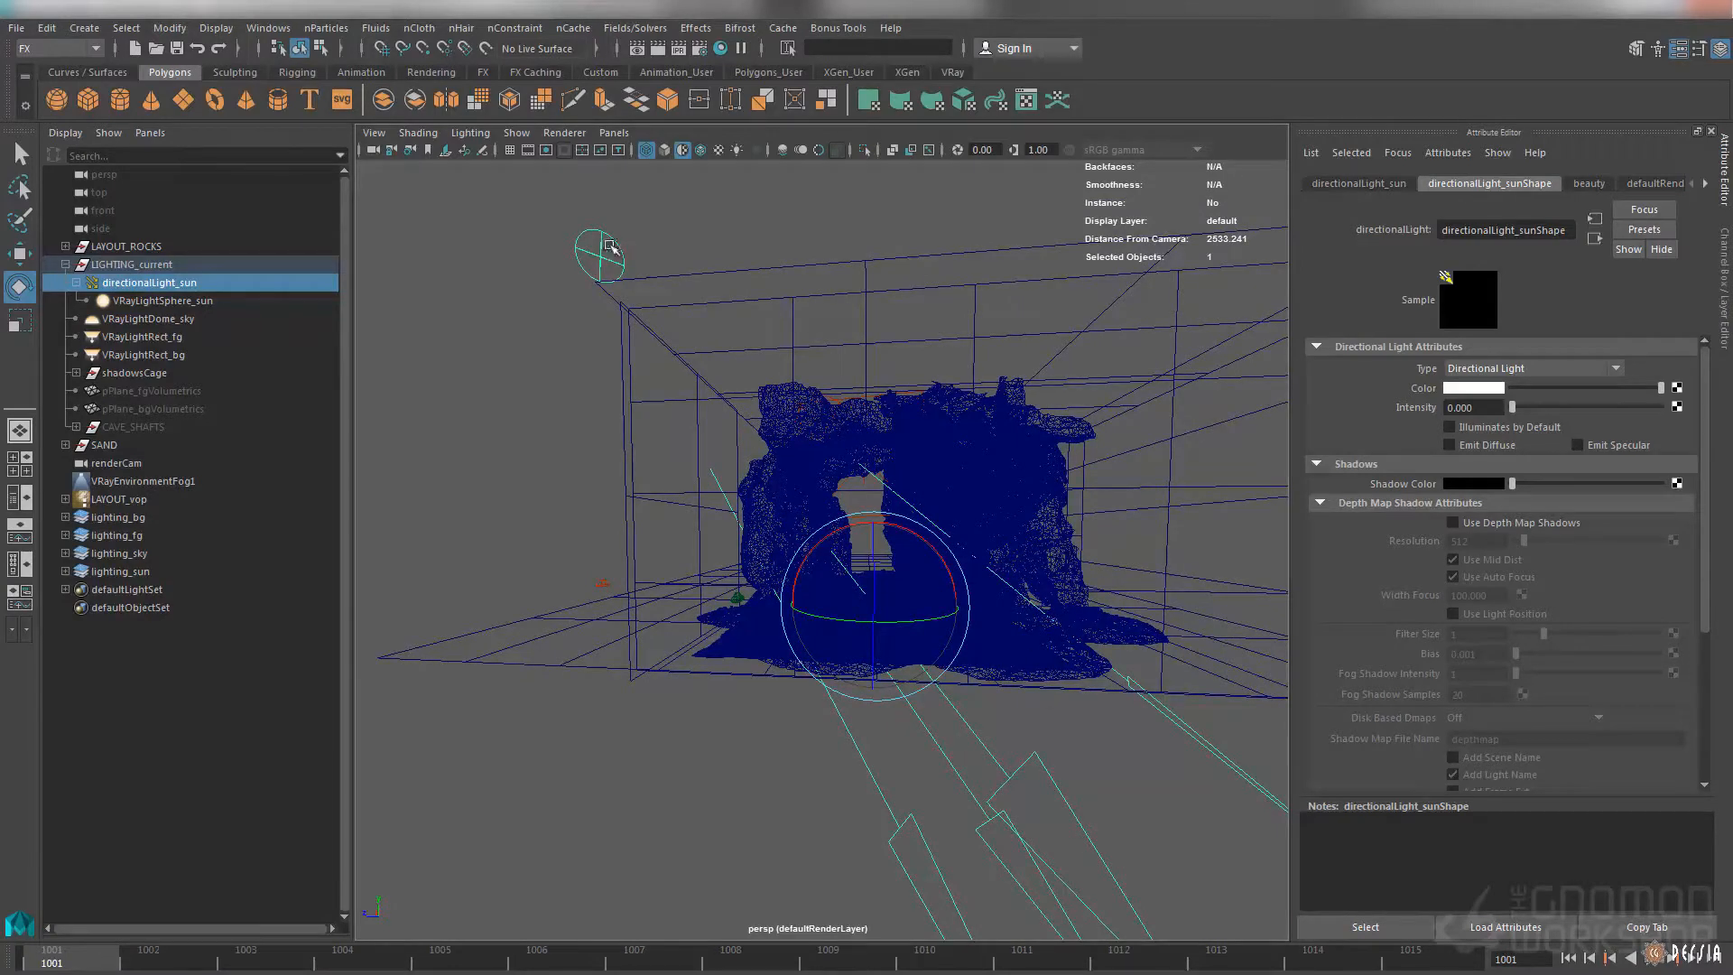
click(240, 305)
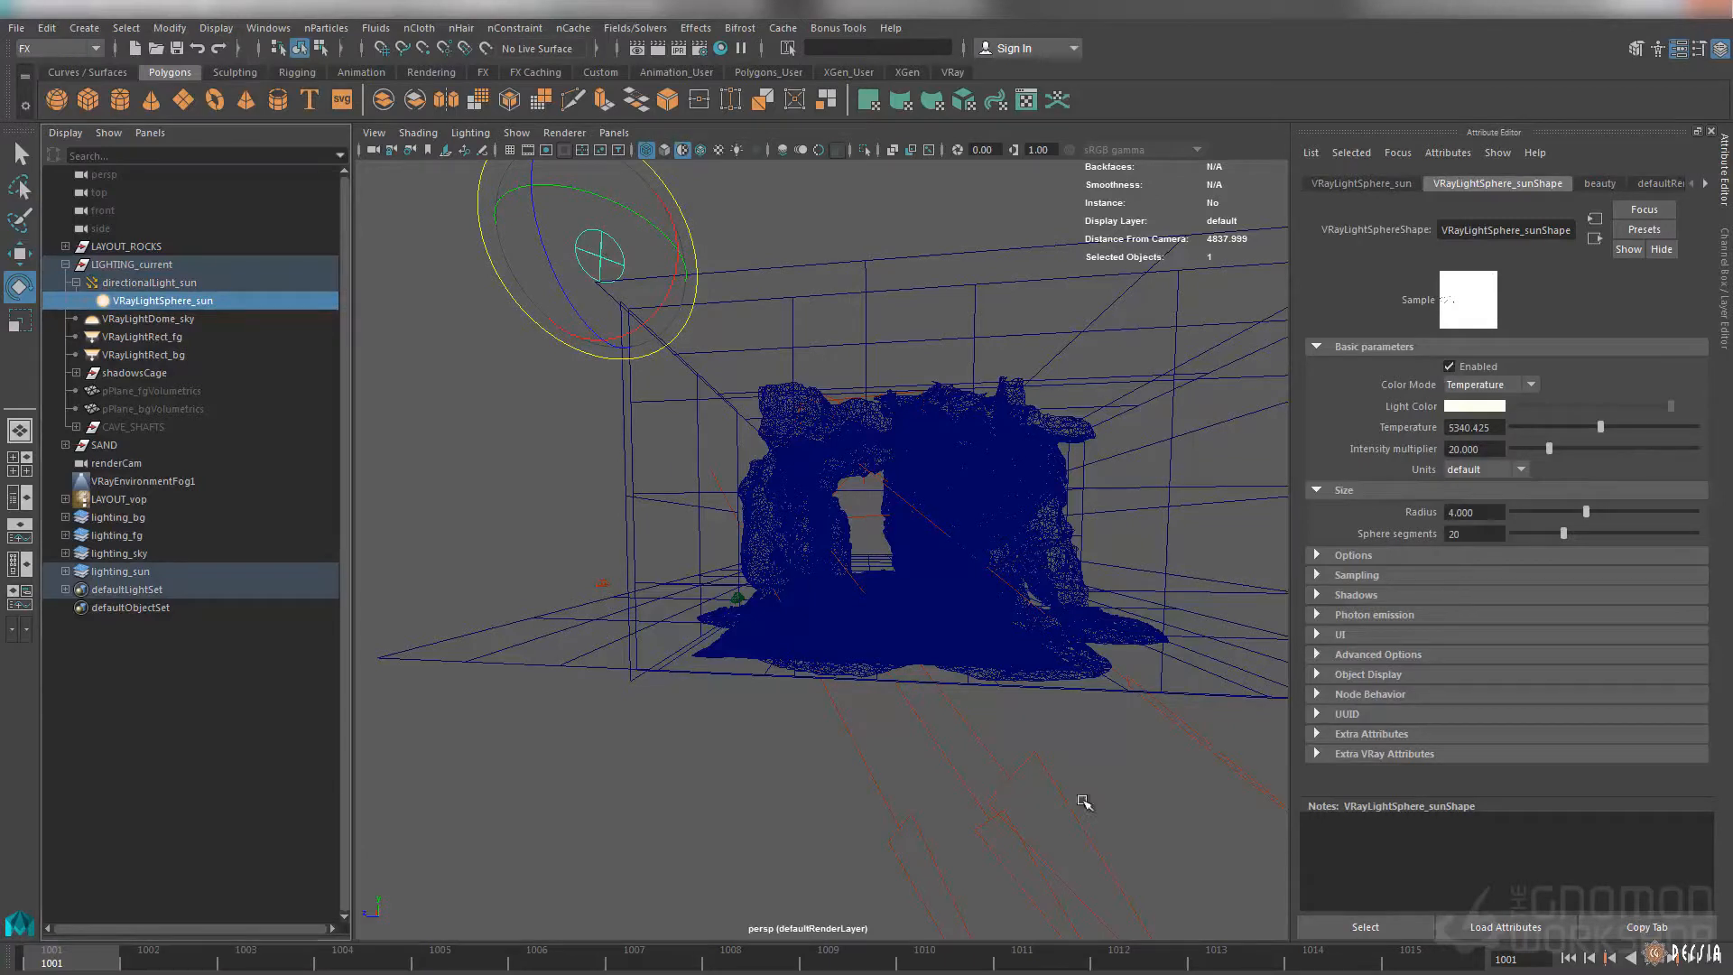
Select the parent directionalLight_sun and examine its direction relative to the cave from other angles
key(Up)
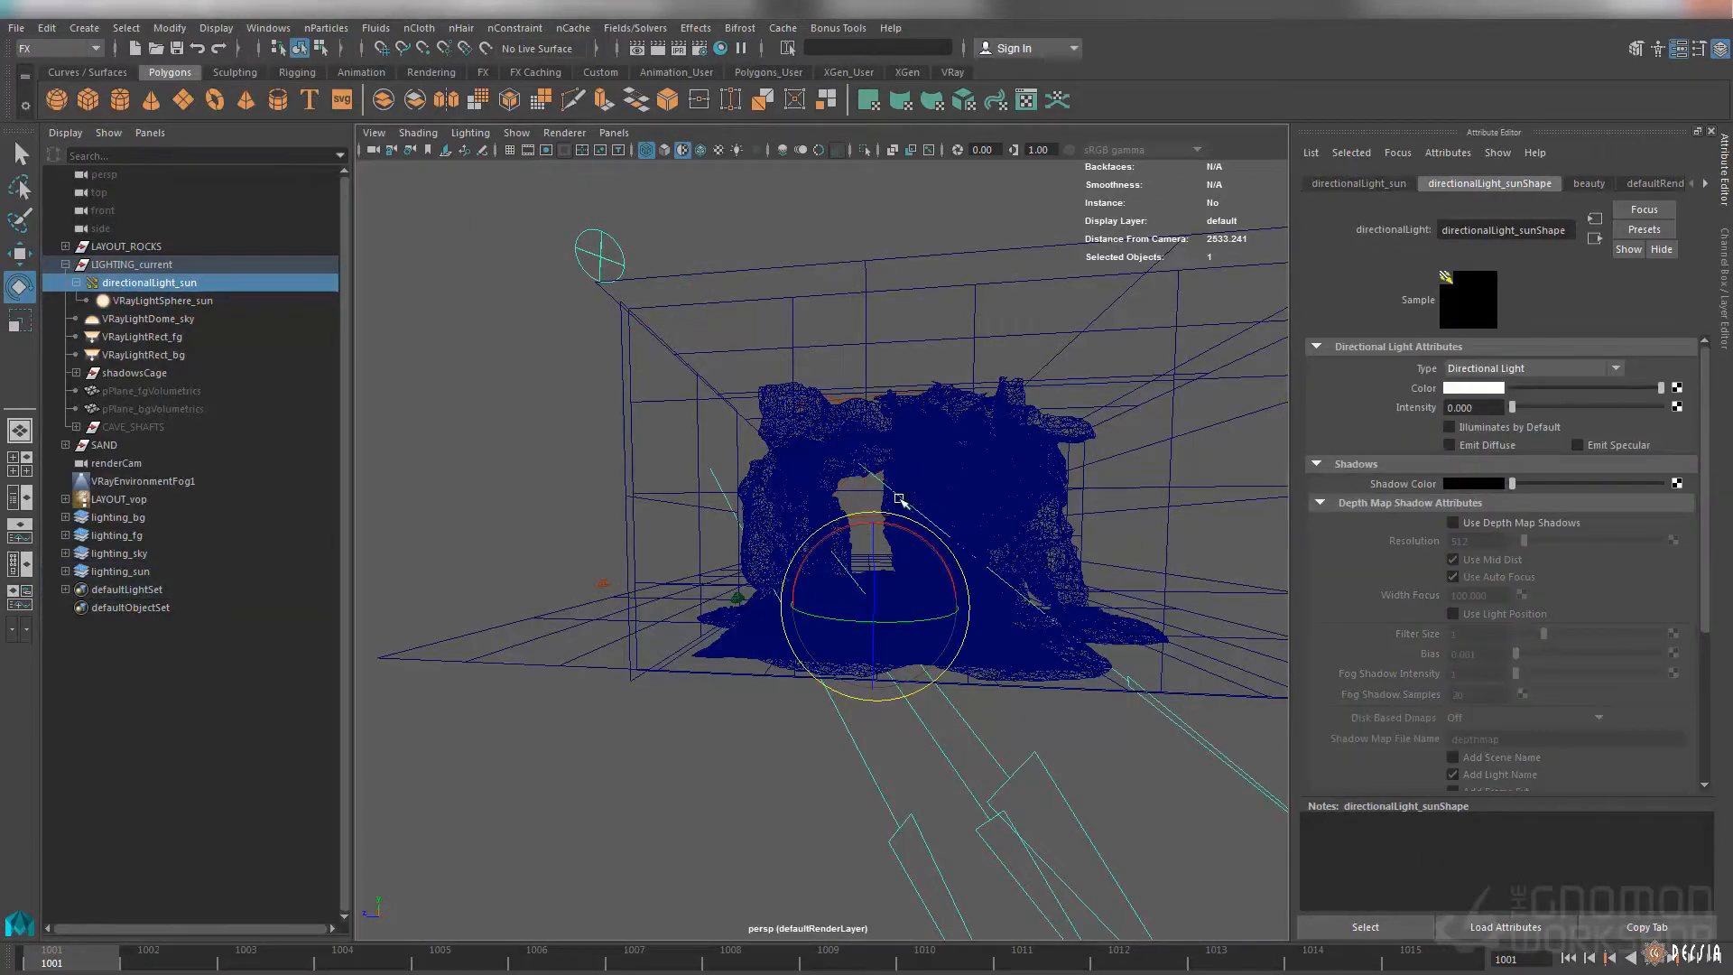
alt+drag(897, 499, 878, 461)
alt+middle_drag(878, 460, 940, 480)
alt+right_drag(939, 479, 984, 480)
alt+drag(894, 461, 862, 449)
Select VRayLightRect_fg near the cave and show its light shape attributes
drag(867, 316, 910, 382)
alt+drag(923, 377, 895, 379)
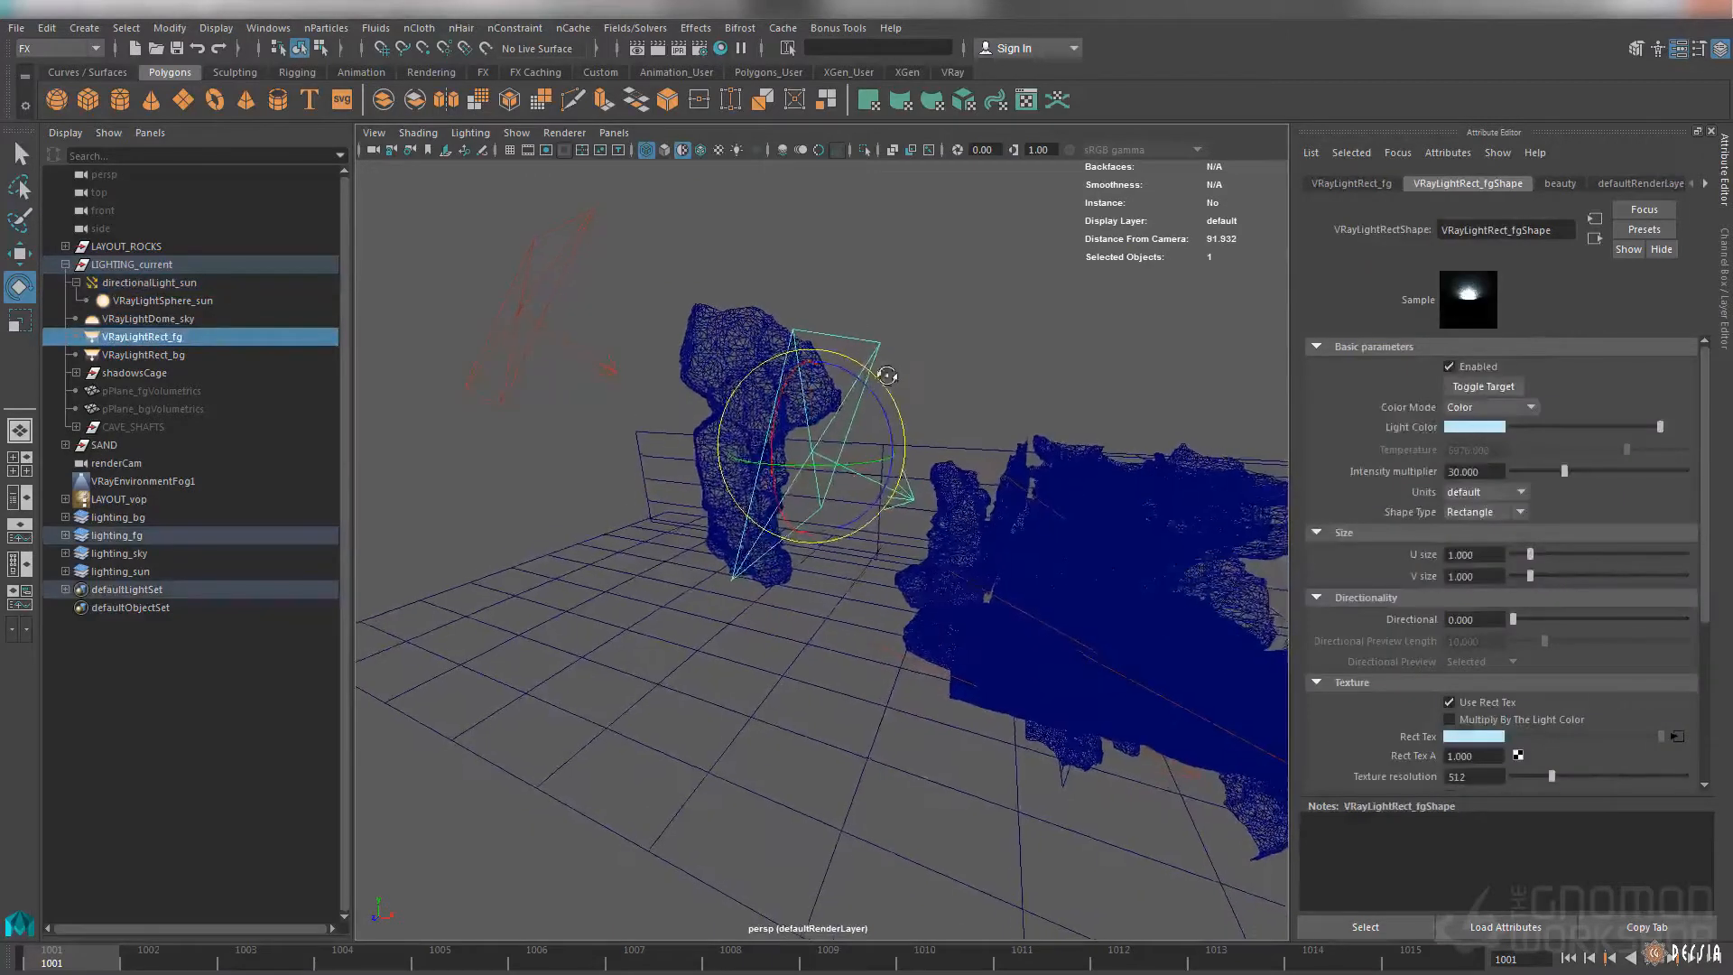
alt+right_drag(895, 380, 920, 394)
alt+middle_drag(920, 394, 894, 394)
alt+drag(894, 394, 816, 448)
Show the cave in shaded display and examine where VRayLightRect_fg sits and aims among the rocks
mouse_move(890, 500)
alt+mouse_down()
mouse_move(948, 531)
mouse_move(940, 505)
alt+mouse_up()
key(5)
alt+right_drag(940, 506, 963, 524)
mouse_move(962, 524)
alt+mouse_down()
mouse_move(957, 496)
mouse_move(995, 488)
alt+mouse_up()
alt+right_drag(995, 487, 1016, 502)
alt+drag(872, 533, 882, 569)
alt+right_drag(882, 569, 762, 510)
alt+drag(762, 511, 828, 534)
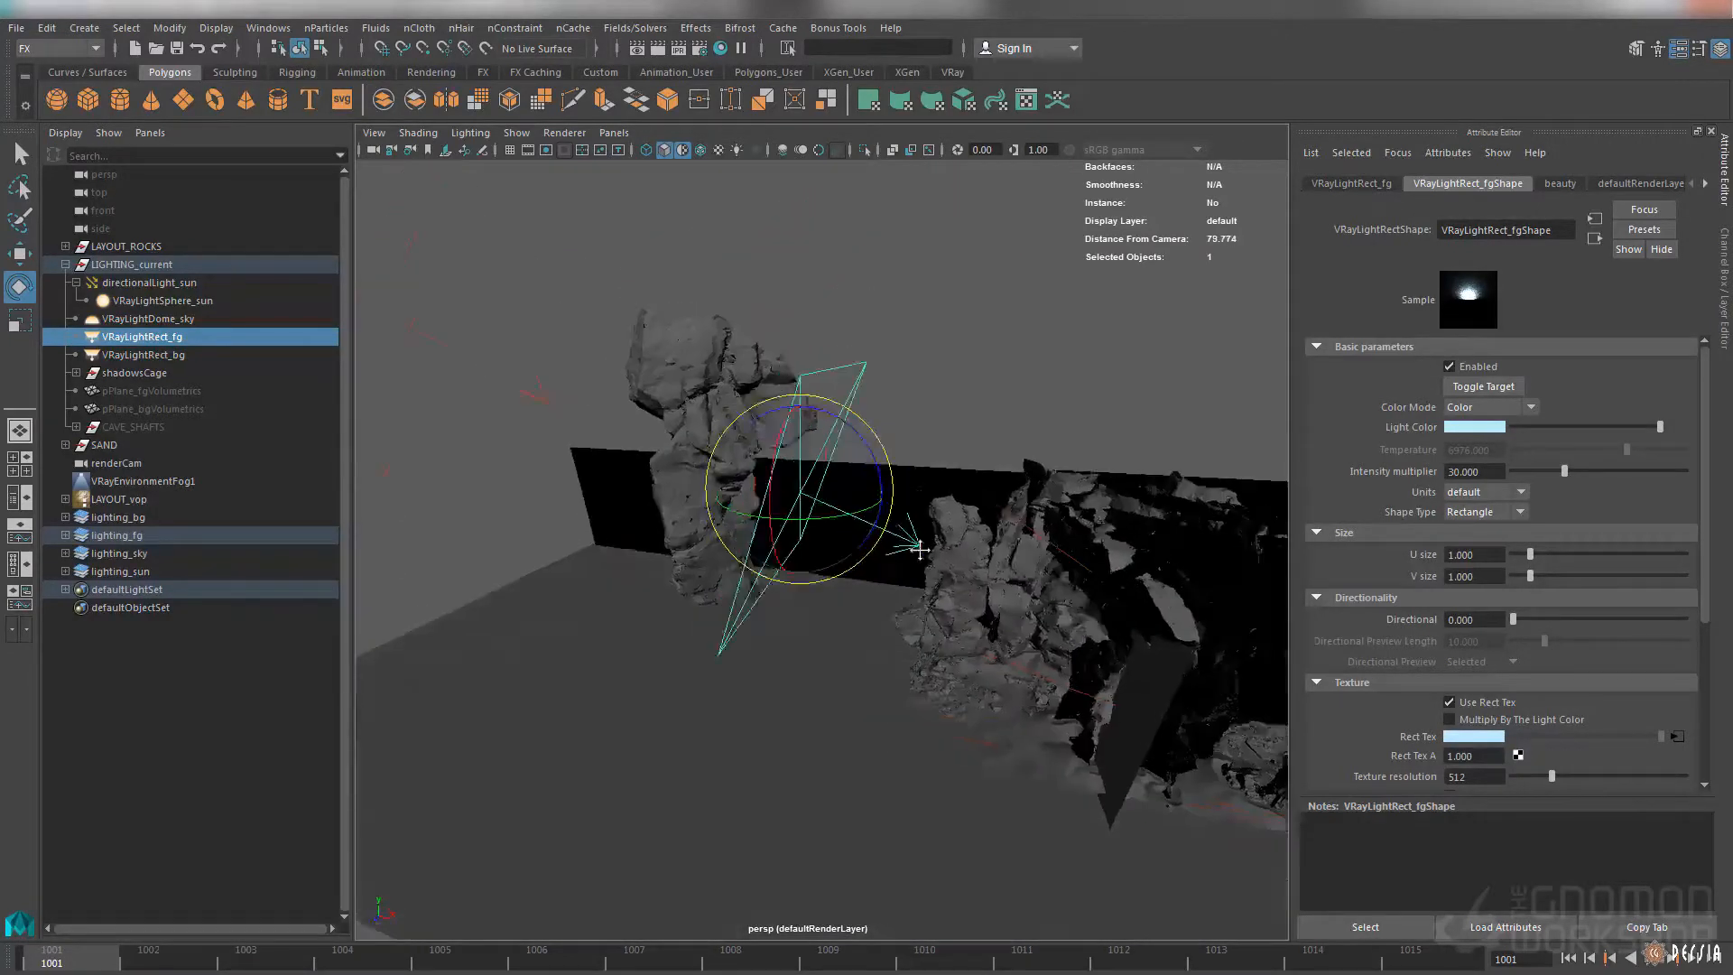
alt+middle_drag(828, 533, 894, 587)
alt+drag(894, 587, 769, 490)
Select VRayLightRect_bg outside the rocks, examine its placement and clear the selection
click(629, 440)
alt+right_drag(628, 440, 786, 447)
alt+drag(785, 446, 778, 417)
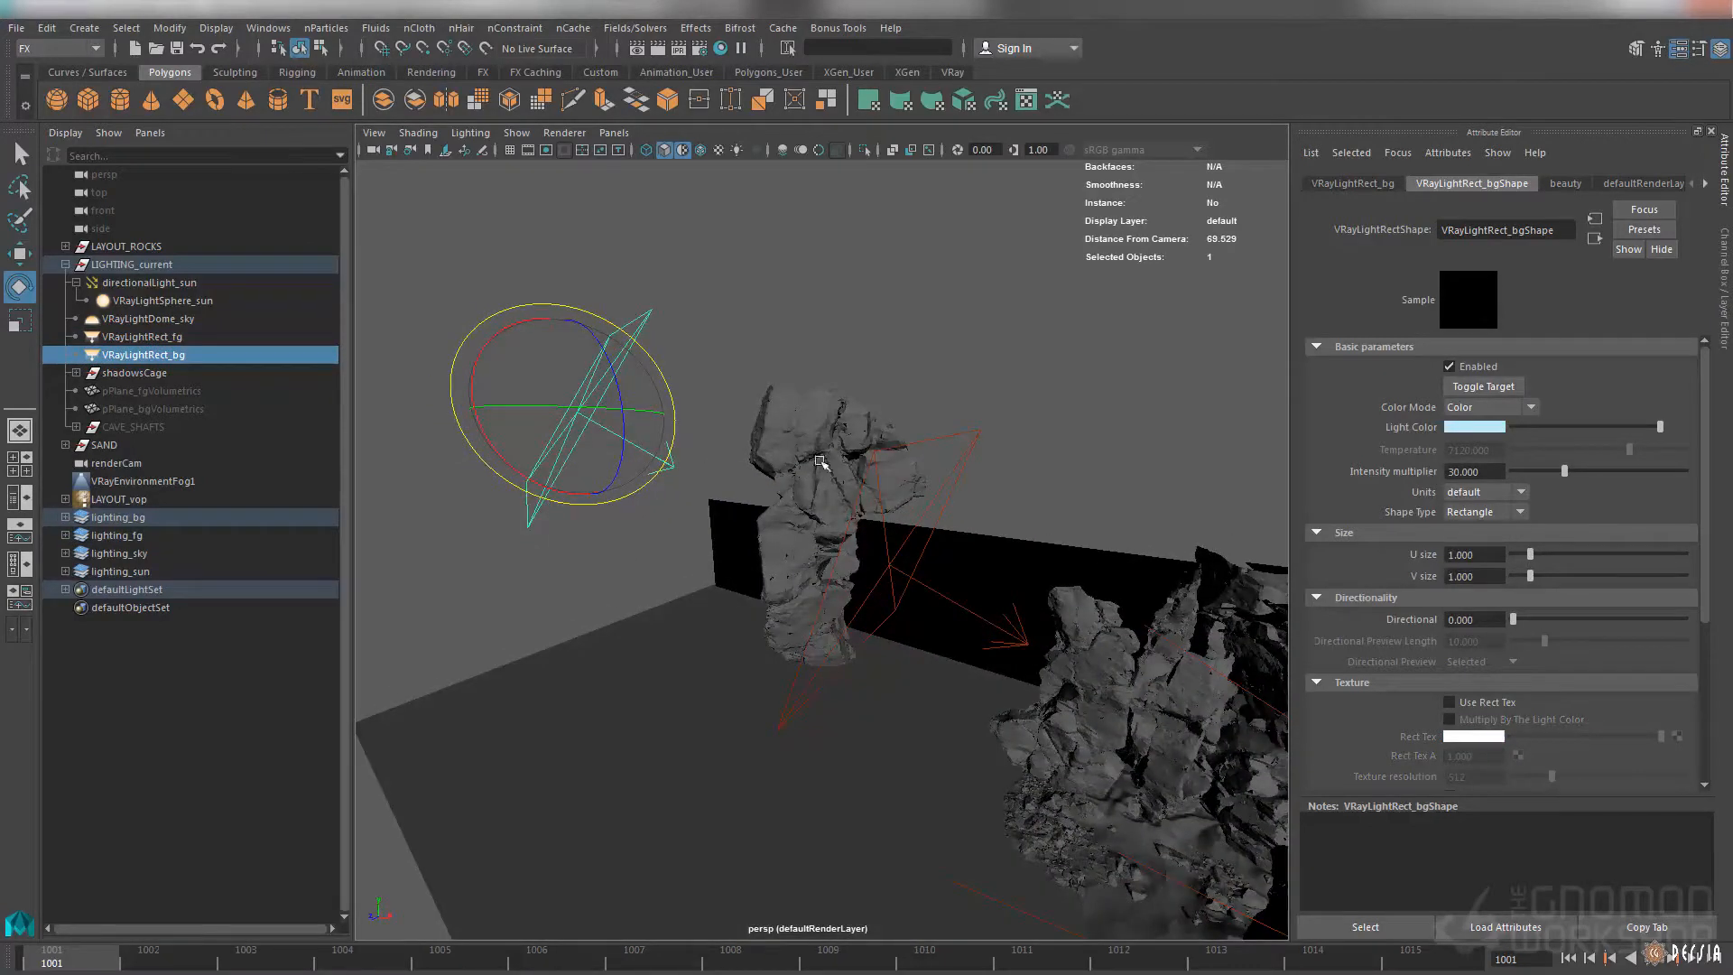
click(806, 444)
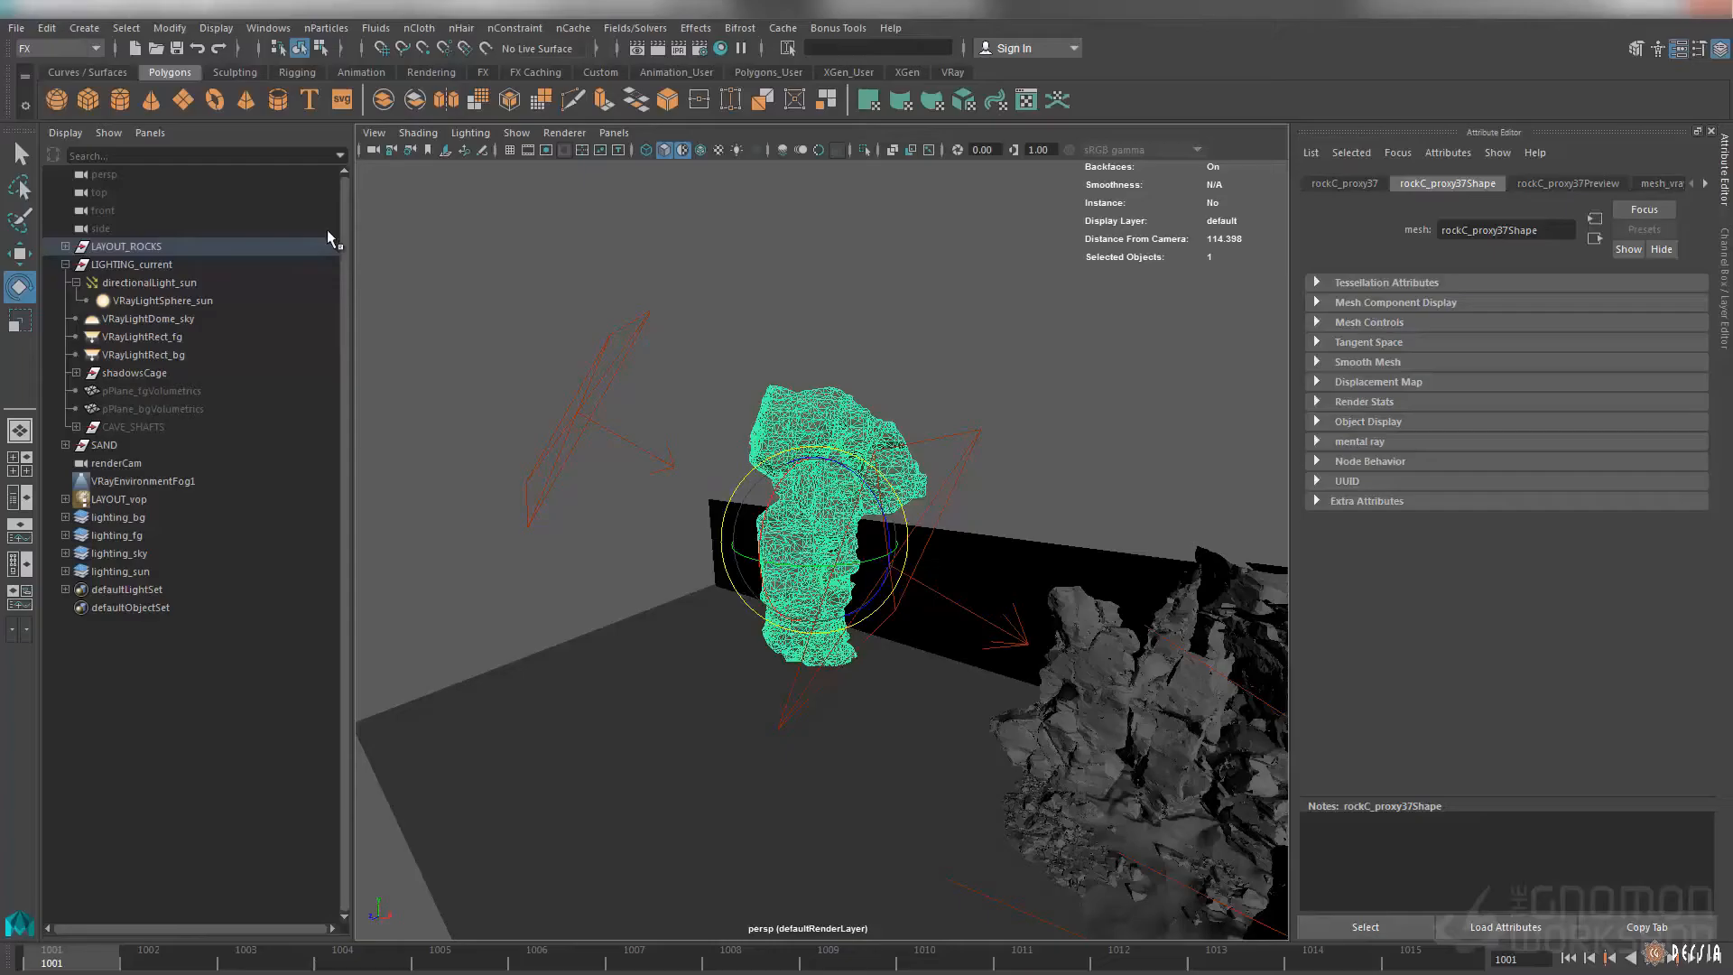
Select the shadowsCage group and examine its black planes around the cave from inside and outside
click(209, 370)
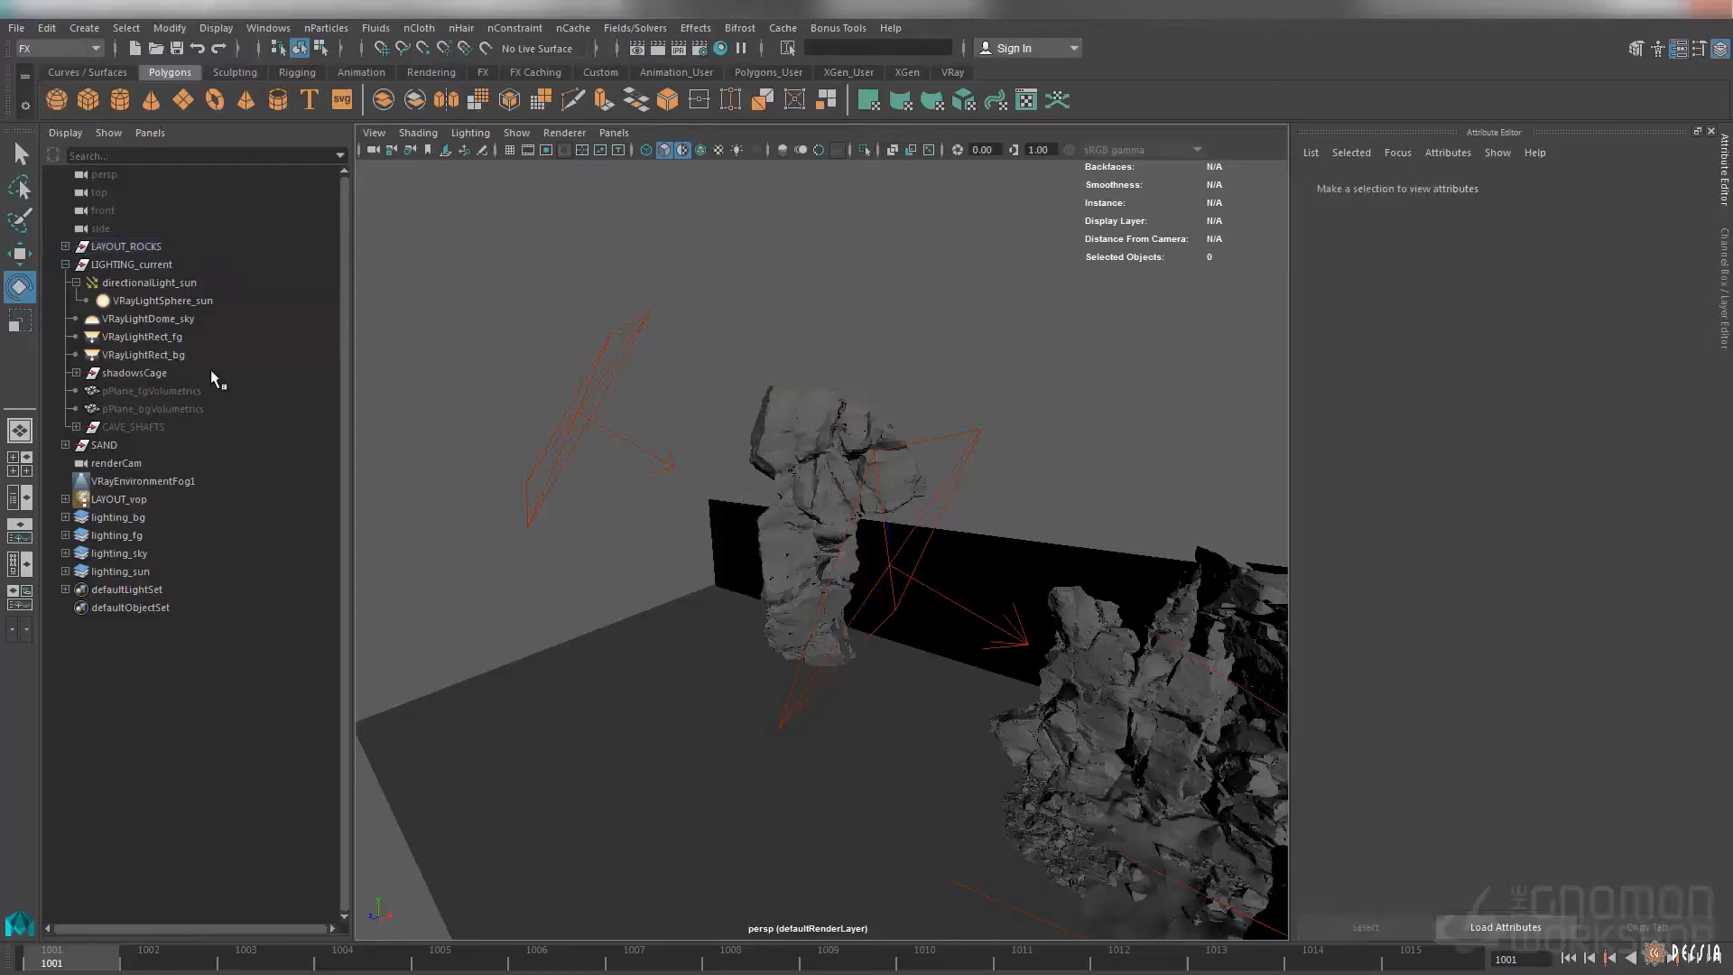
alt+drag(831, 519, 934, 448)
alt+drag(973, 504, 689, 527)
alt+right_drag(689, 528, 984, 495)
alt+drag(983, 495, 917, 515)
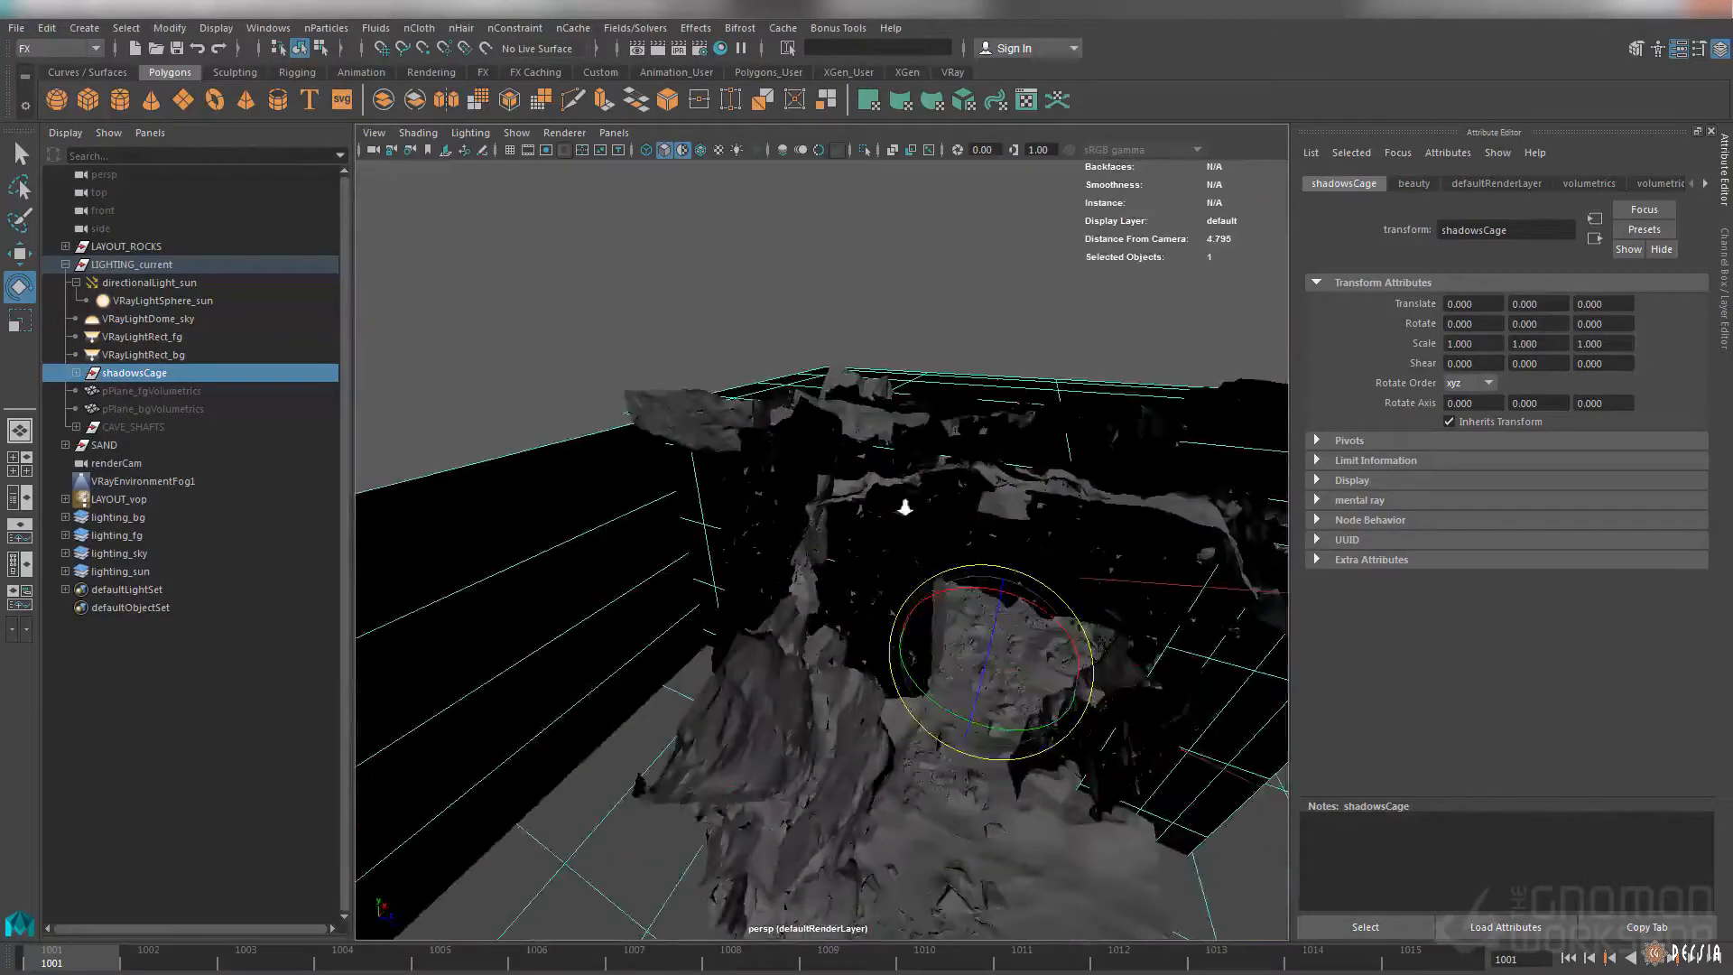
alt+right_drag(917, 515, 1026, 511)
alt+drag(1026, 511, 1029, 475)
alt+right_drag(1029, 475, 1052, 492)
alt+drag(1053, 491, 882, 352)
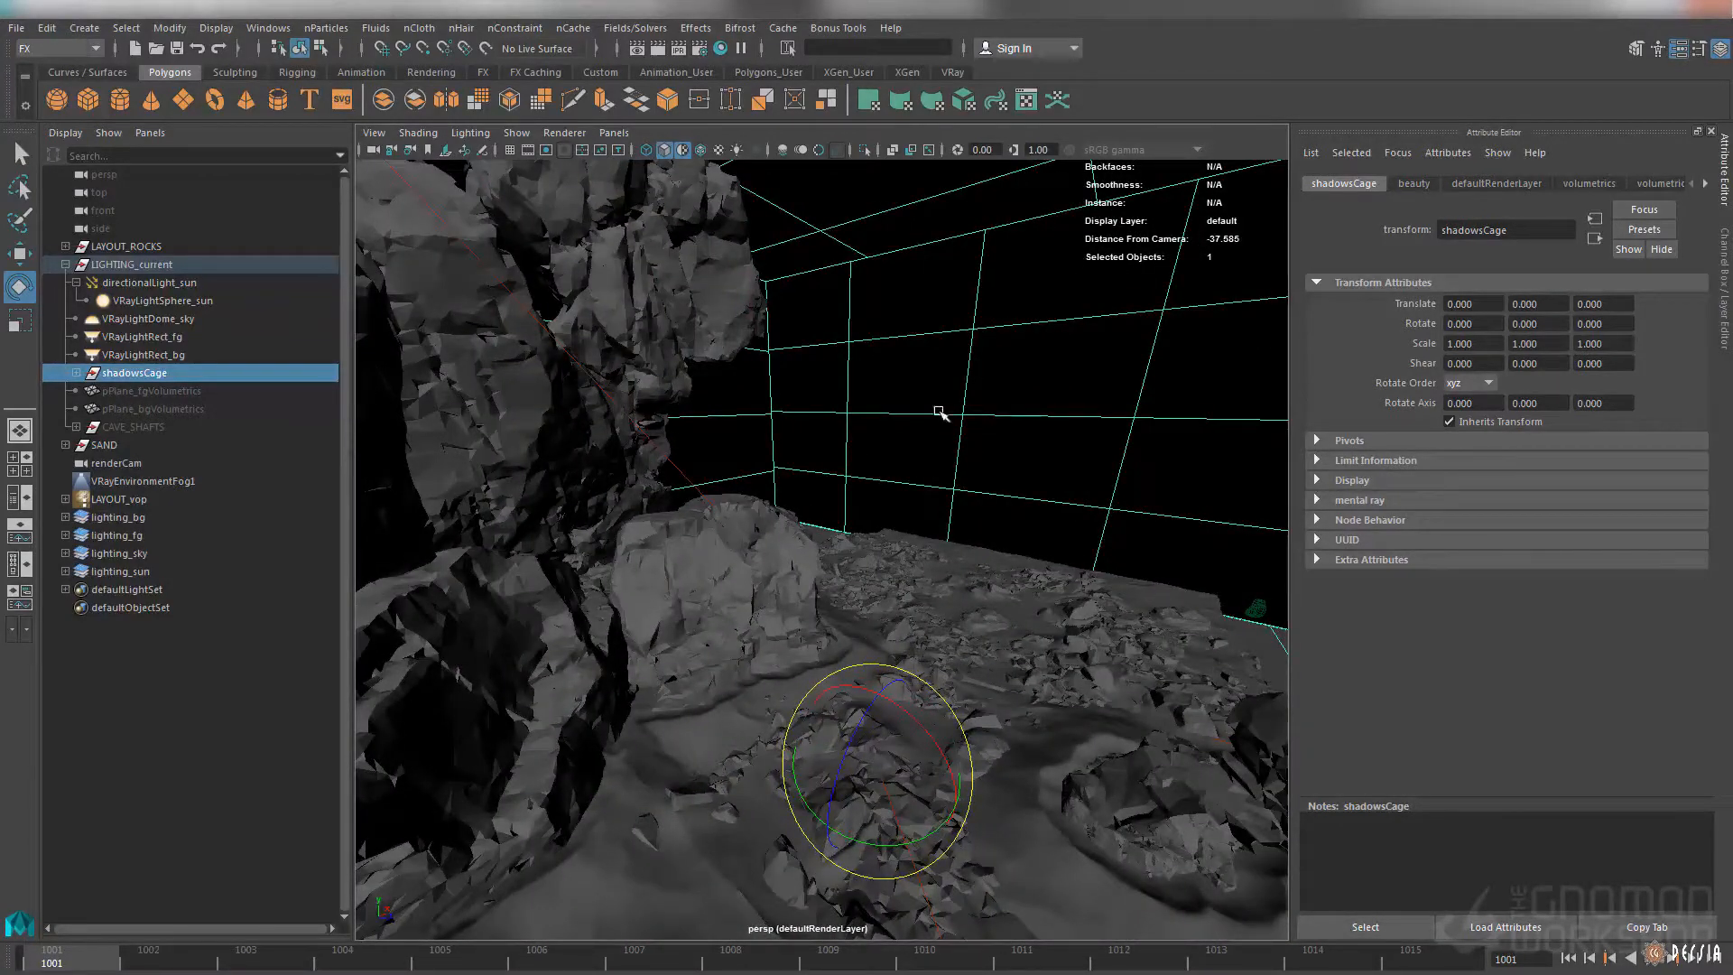
alt+right_drag(1043, 467, 799, 434)
alt+drag(799, 433, 853, 420)
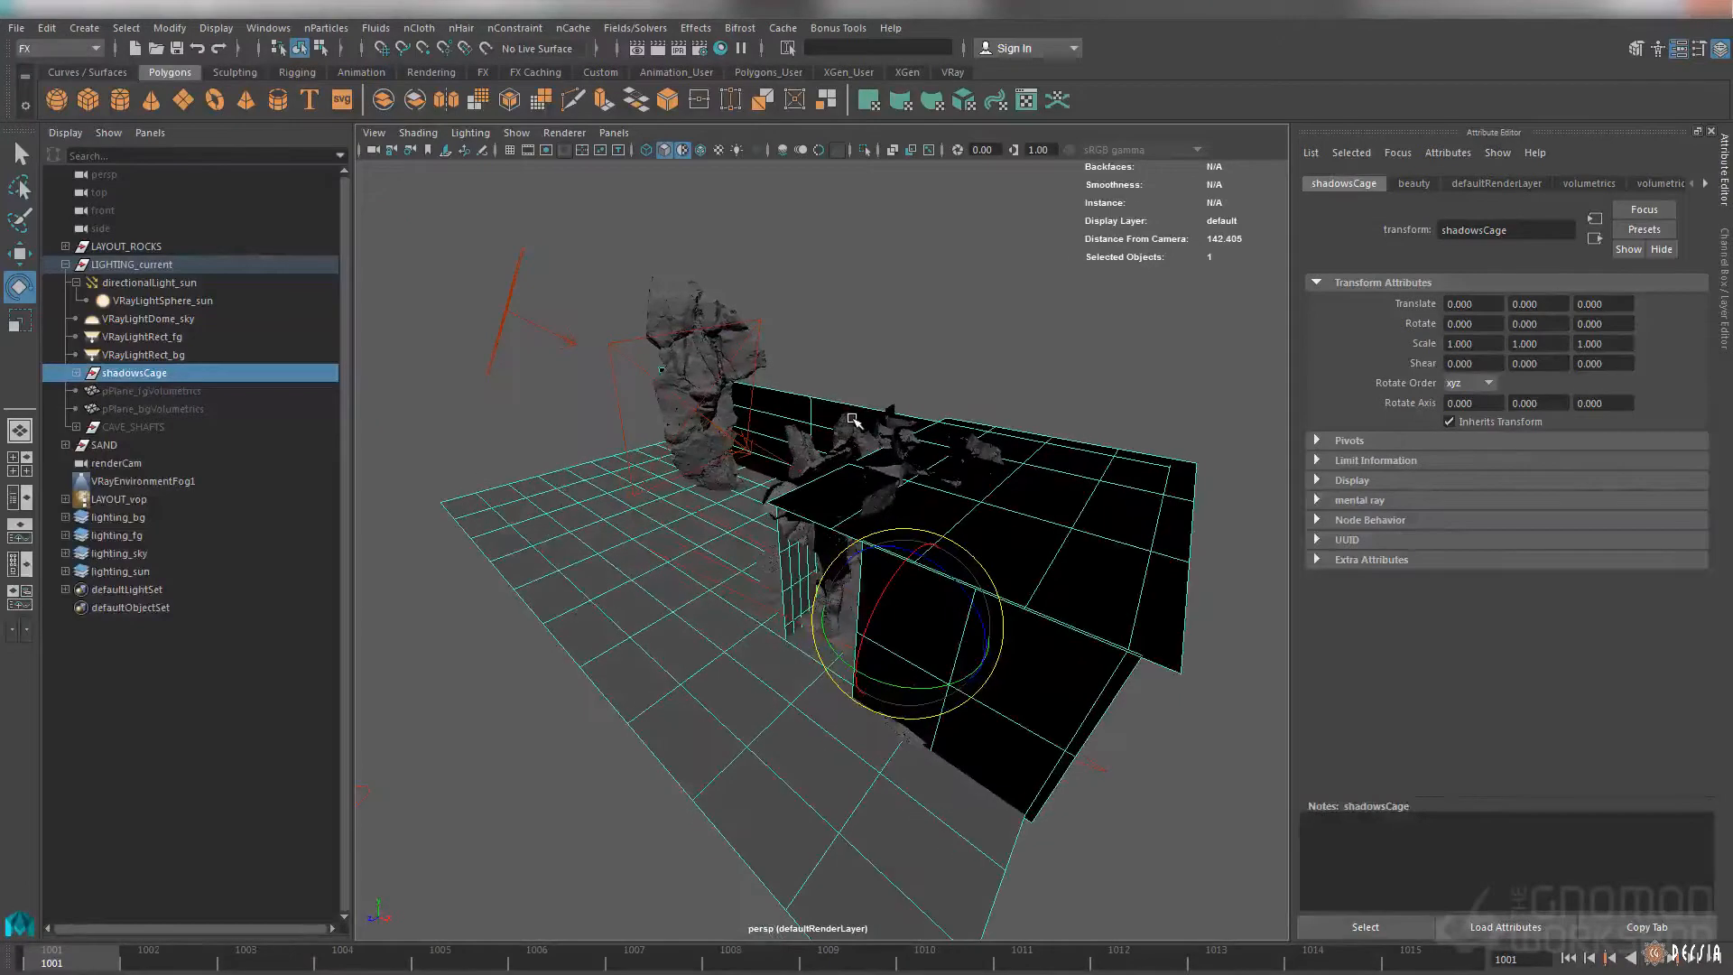
Show the render layers and compare beauty, volumetrics and volumetrics_fg, finishing on the beauty layer
key(ctrl+a)
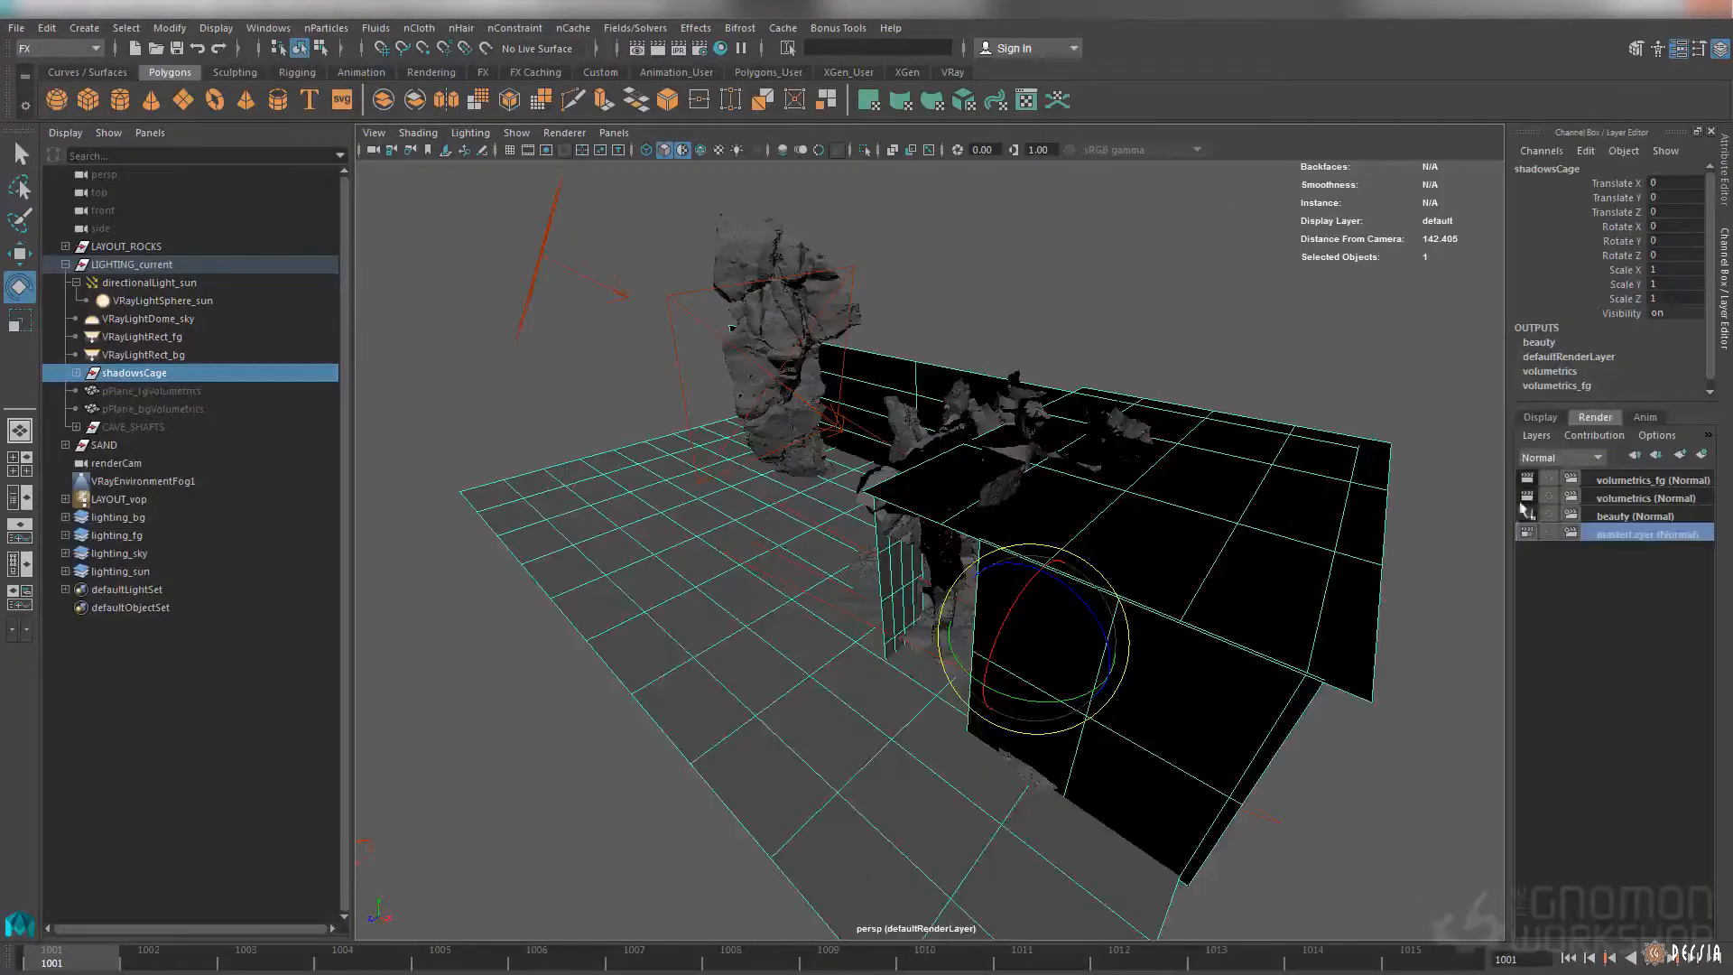
click(1623, 516)
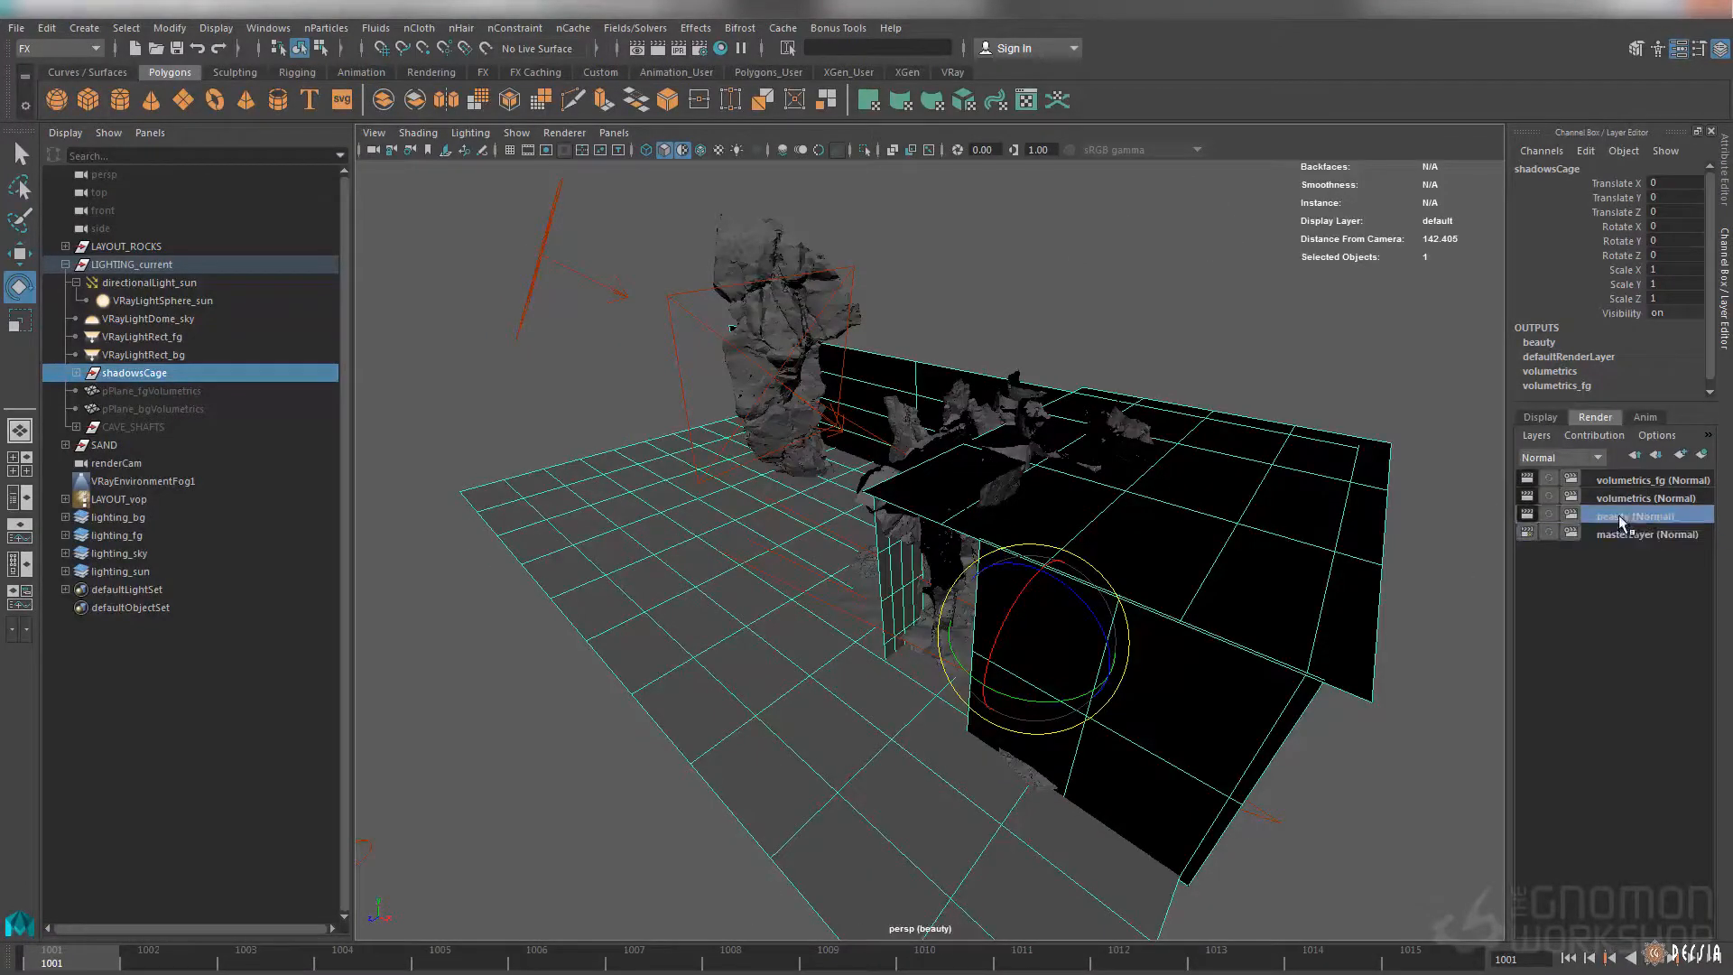
click(1633, 501)
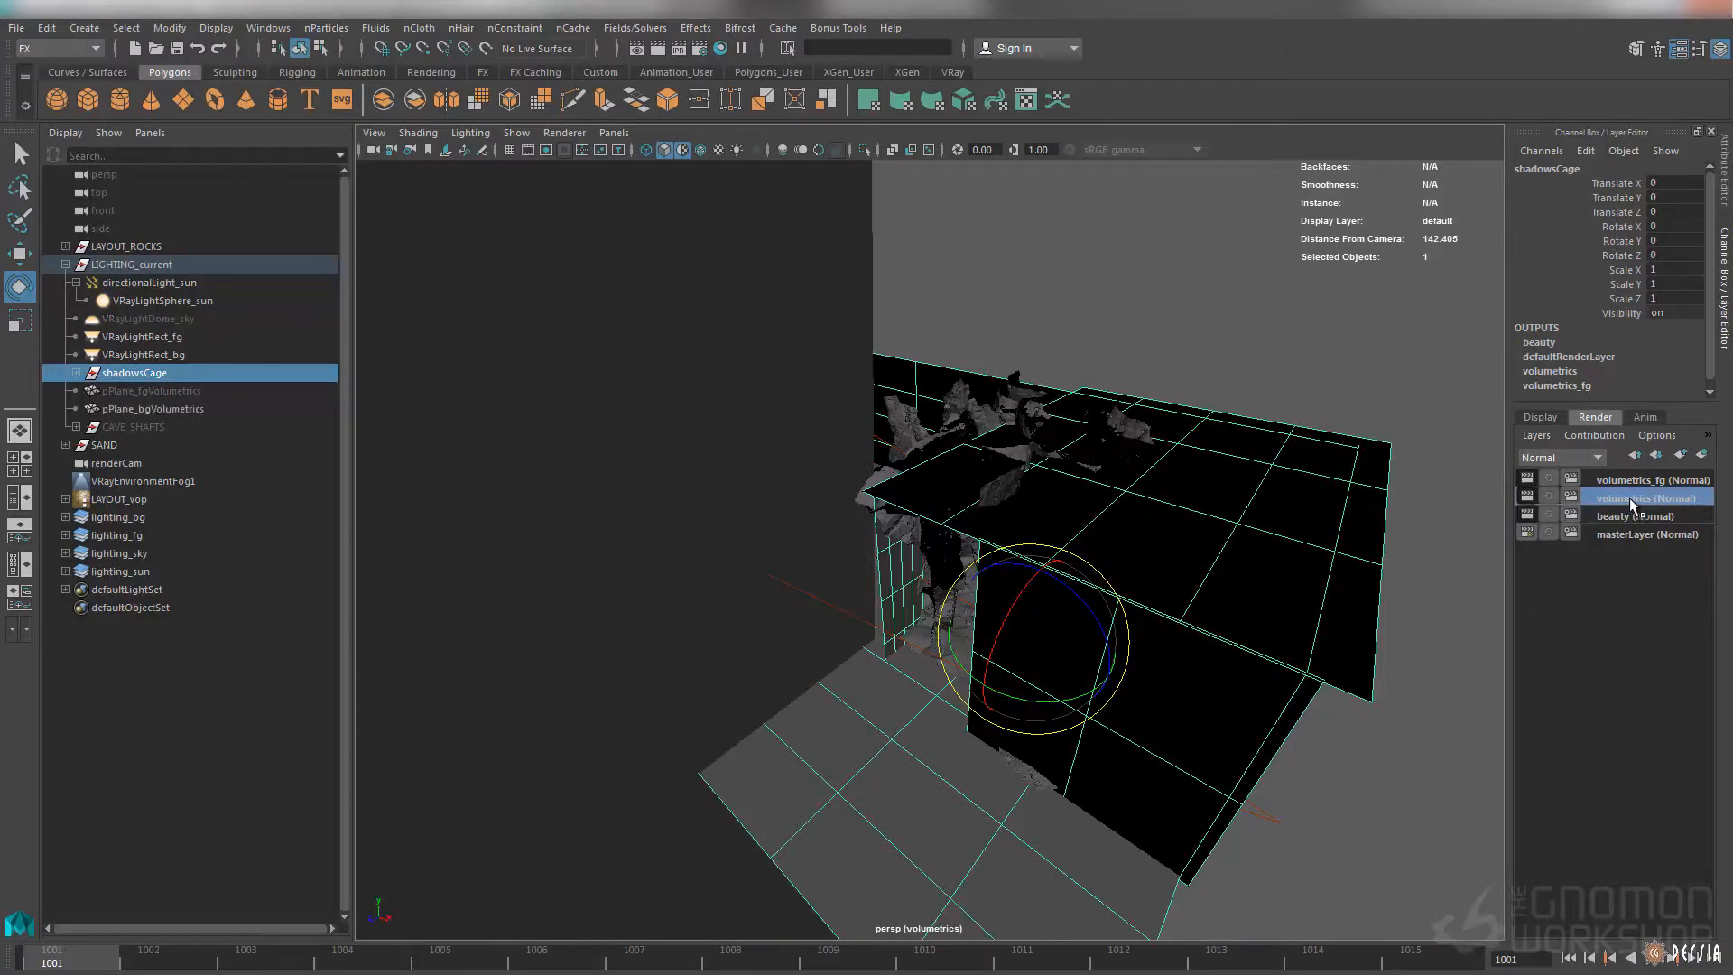
click(1633, 480)
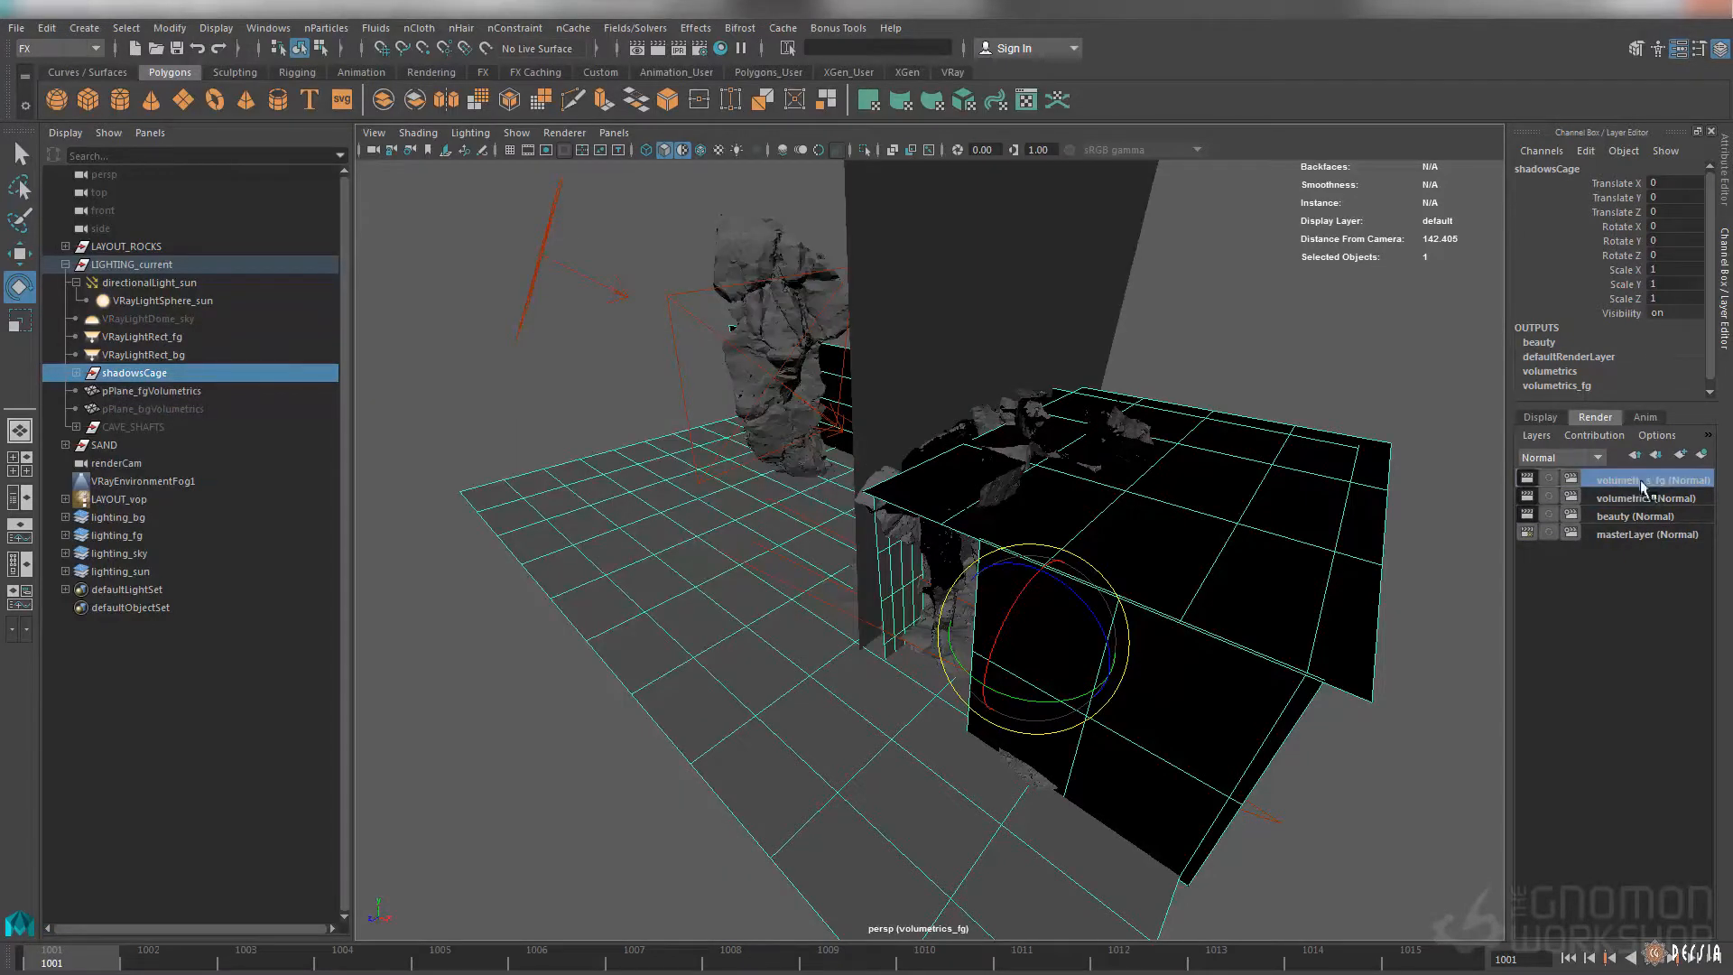
click(1625, 515)
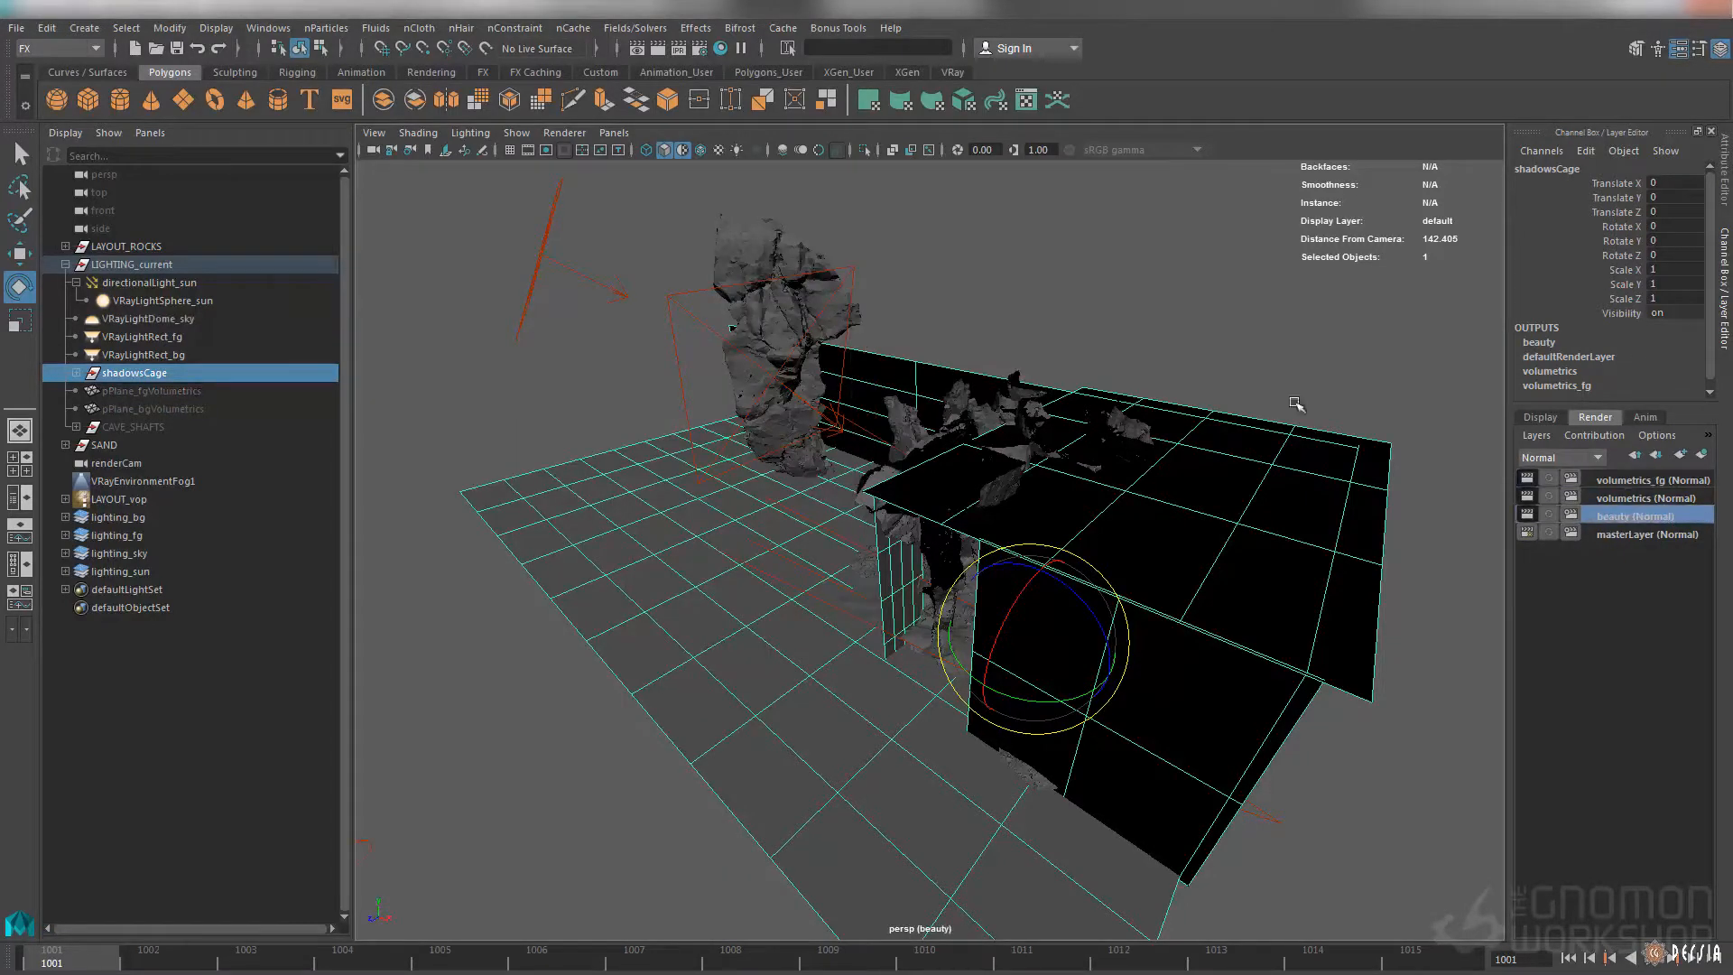
Open the beauty layer's V-Ray render settings and look through the list of added render elements
click(698, 53)
click(897, 356)
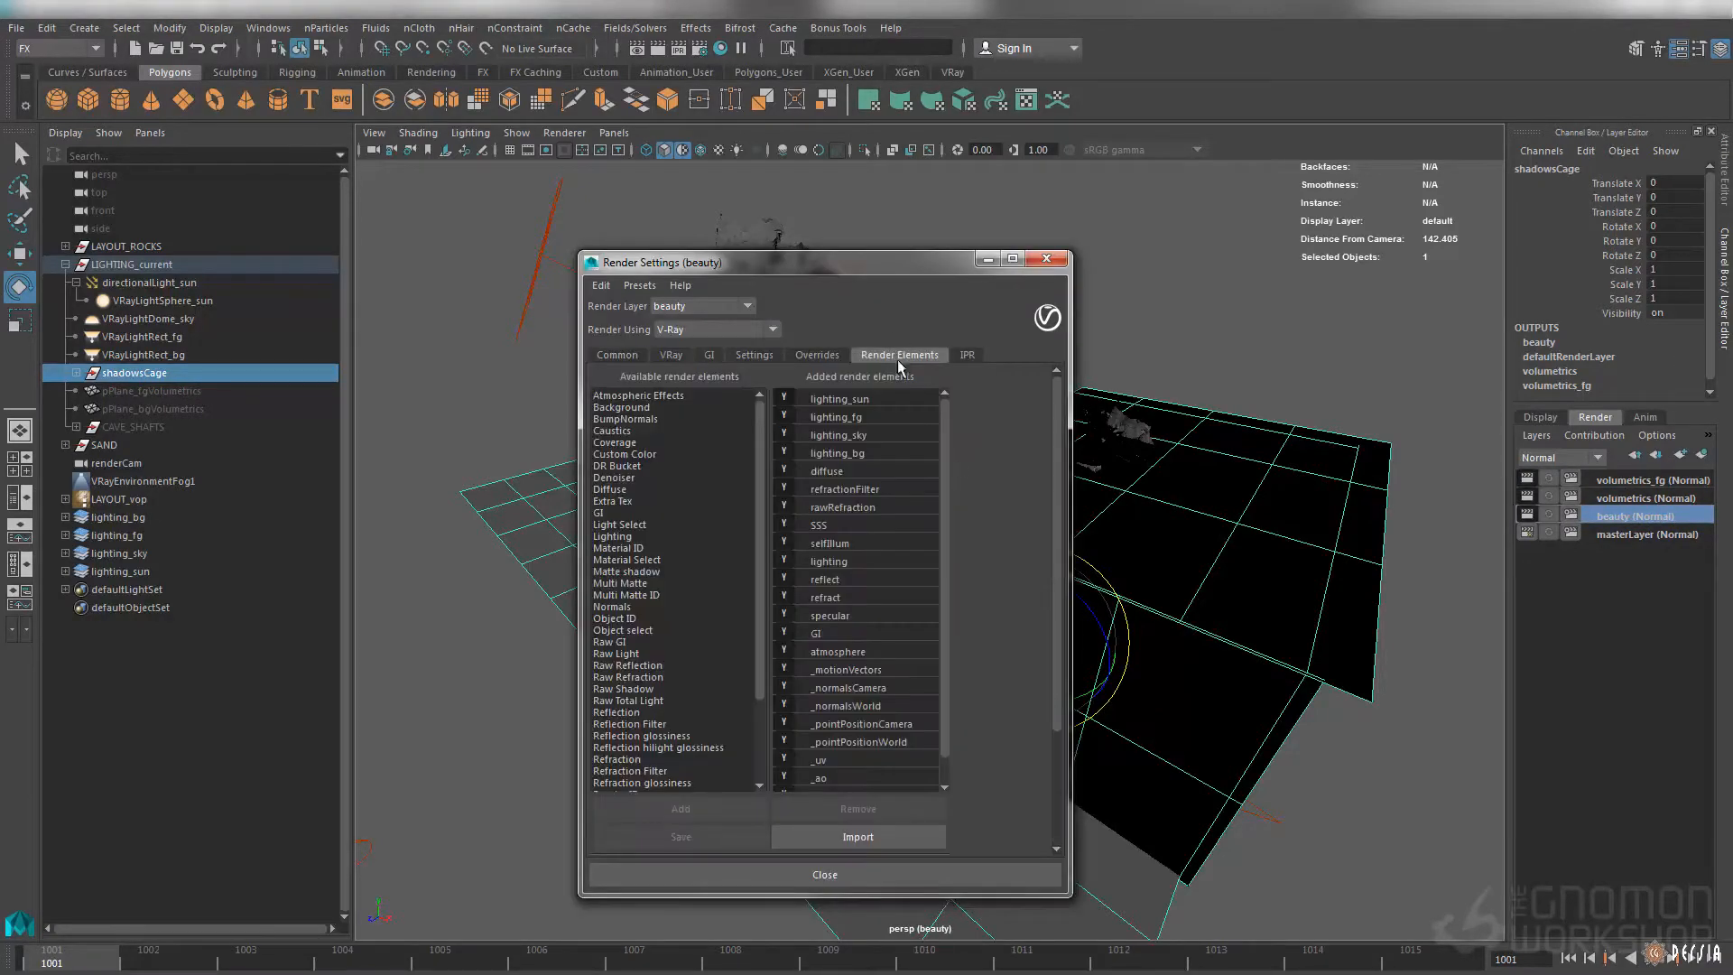
mouse_move(942, 428)
mouse_down()
mouse_move(944, 483)
mouse_move(942, 394)
mouse_up()
drag(934, 533, 940, 633)
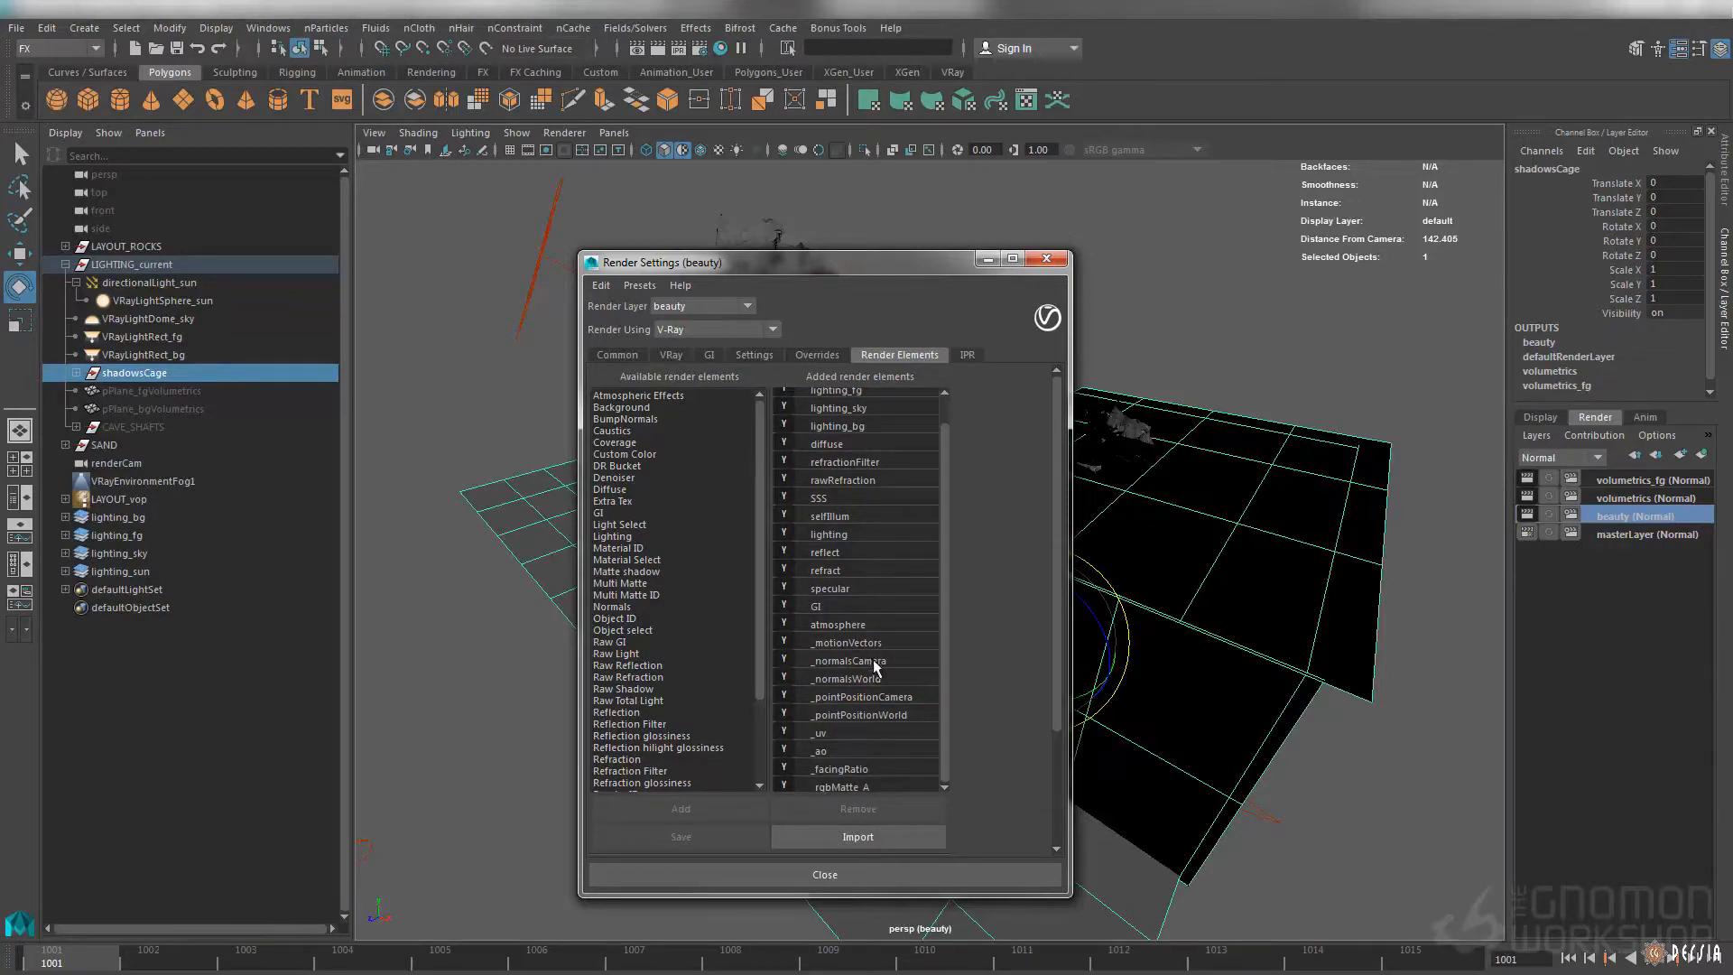
drag(944, 588, 894, 449)
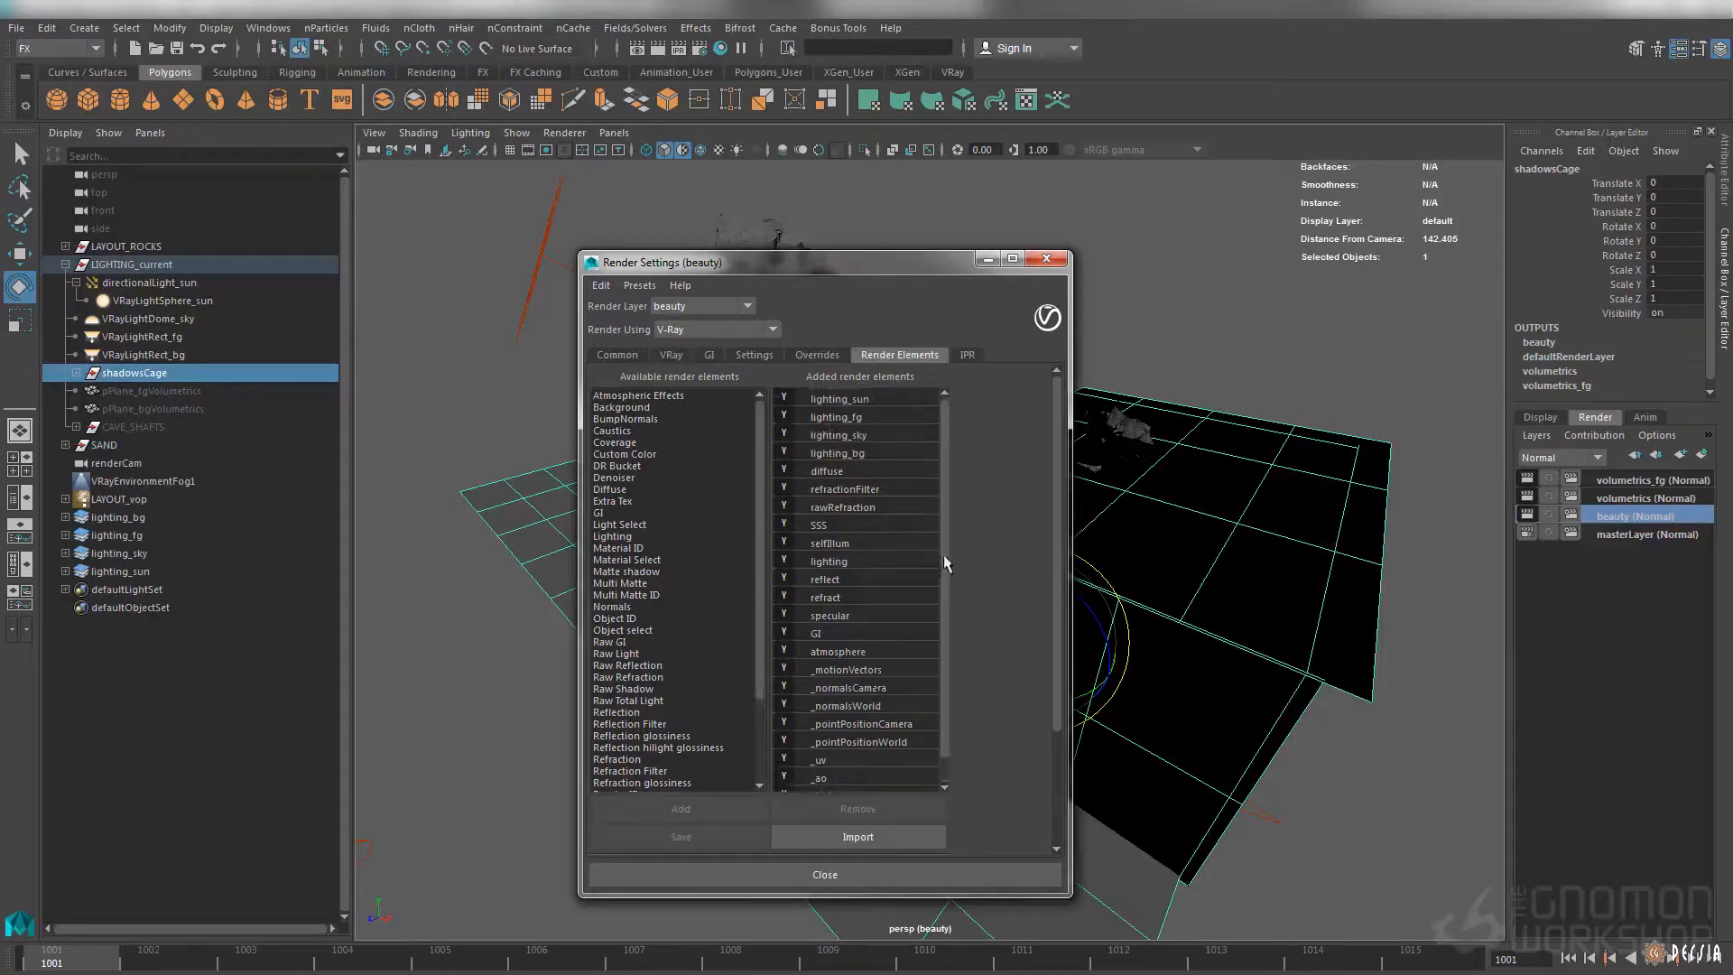
Inspect the lighting_sun, lighting_fg, lighting_sky and lighting_bg render elements, finishing on lighting_sun
click(869, 402)
click(867, 419)
click(867, 436)
click(866, 453)
click(859, 433)
click(844, 401)
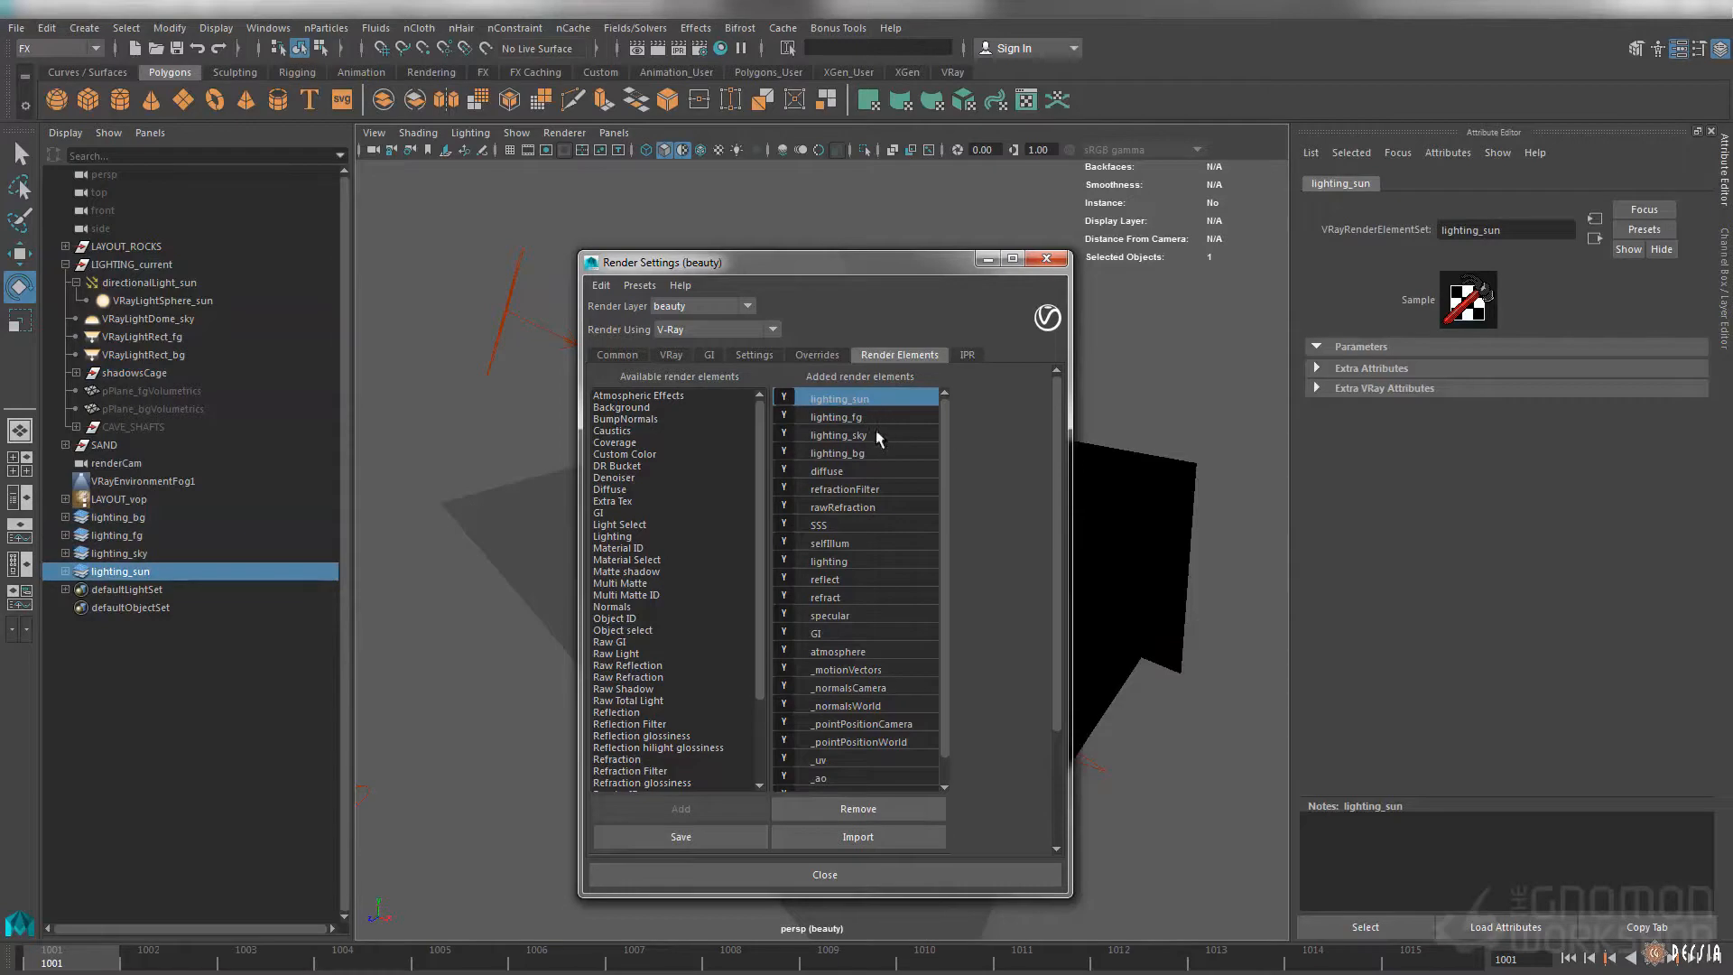
Expand the four lighting element sets in the scene hierarchy and select the V-Ray light assigned to each
click(65, 571)
click(65, 553)
click(65, 535)
click(65, 516)
click(142, 536)
click(142, 571)
click(148, 608)
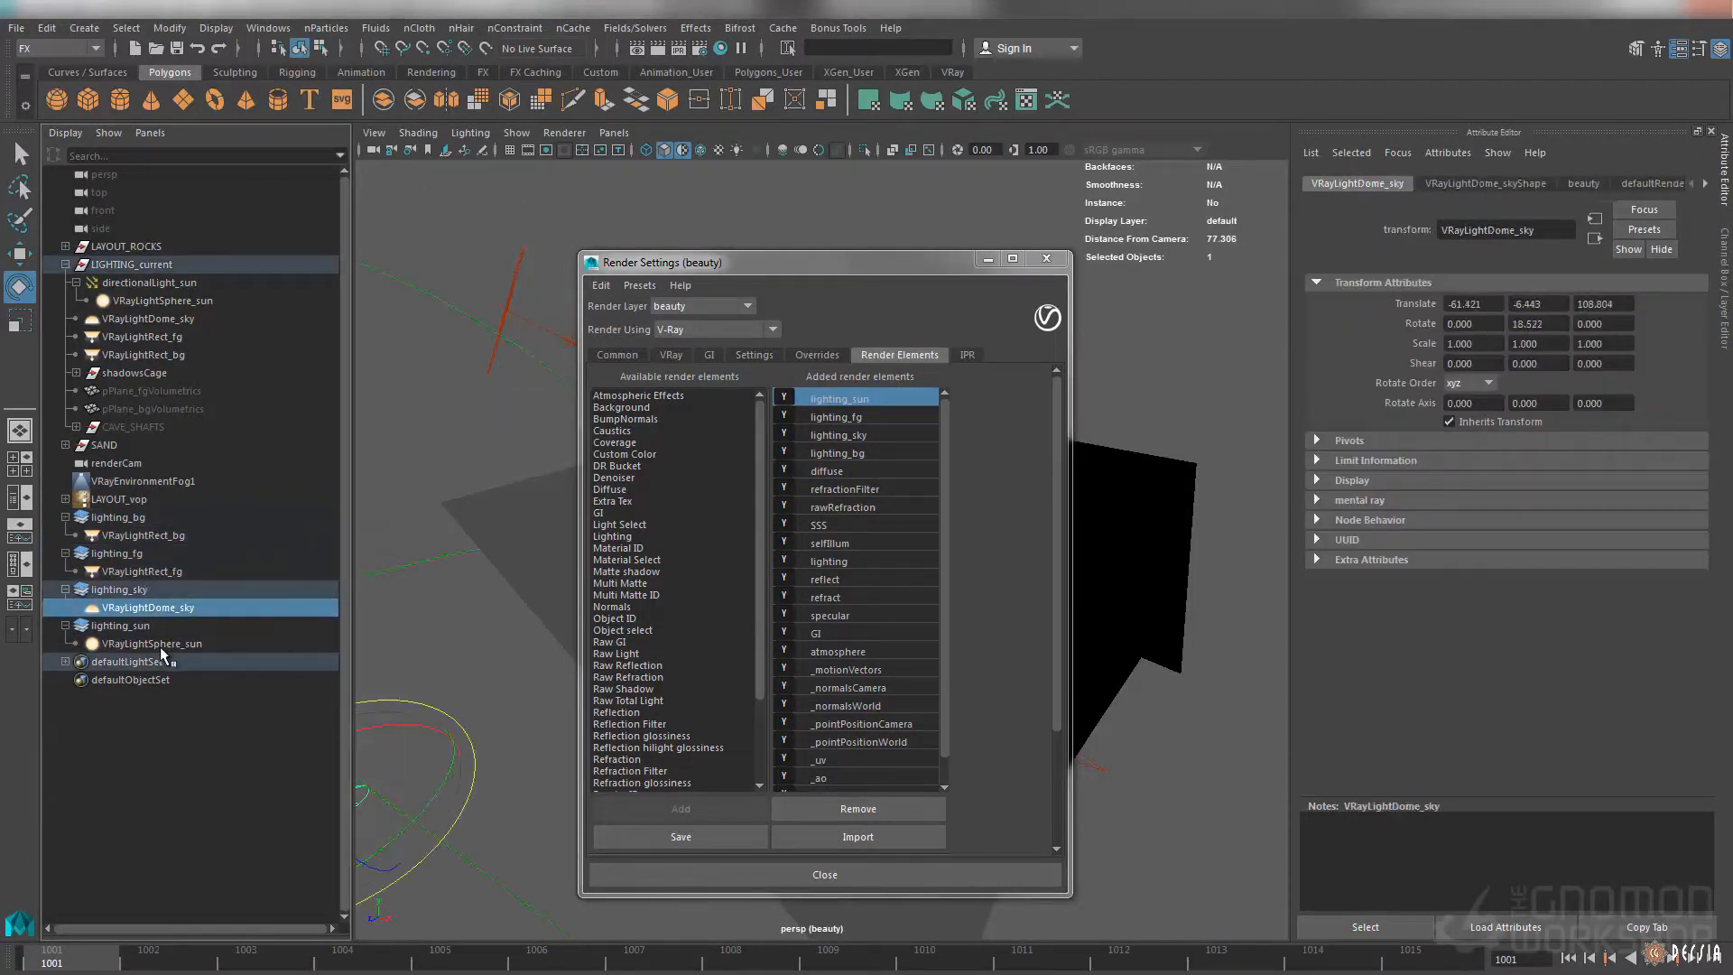
click(152, 644)
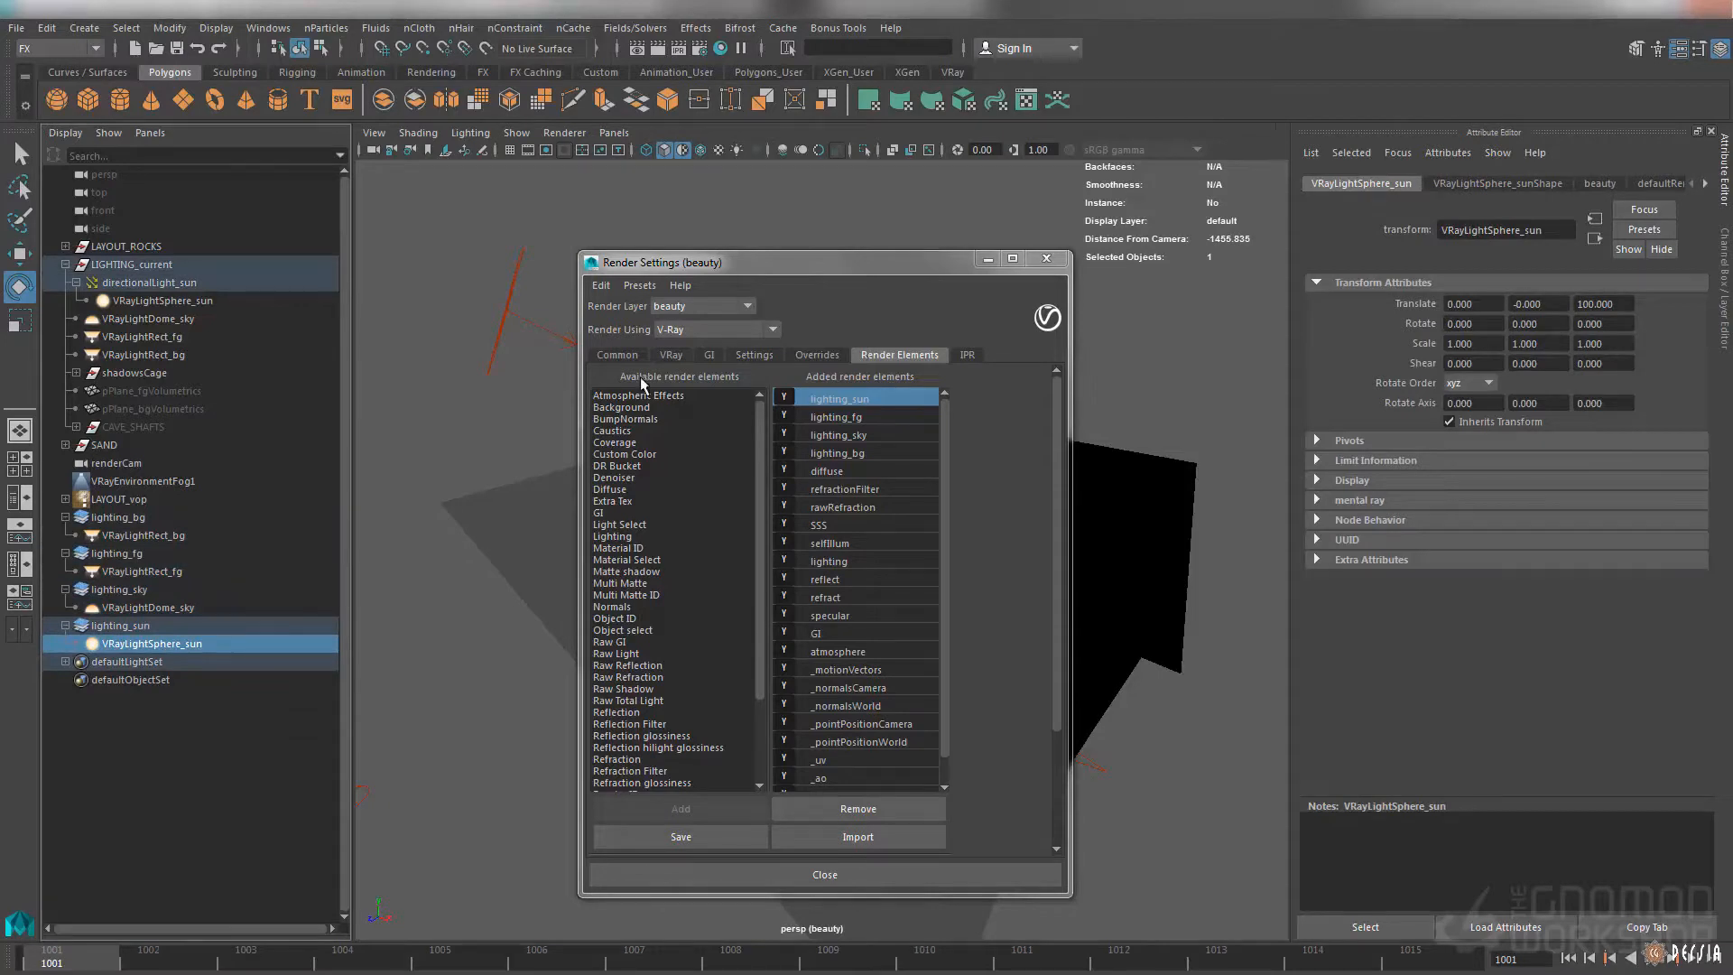
Look through renderCam and start a V-Ray render of the beauty layer, placing the frame buffer over the viewport
click(1045, 260)
alt+drag(944, 442, 892, 420)
click(623, 135)
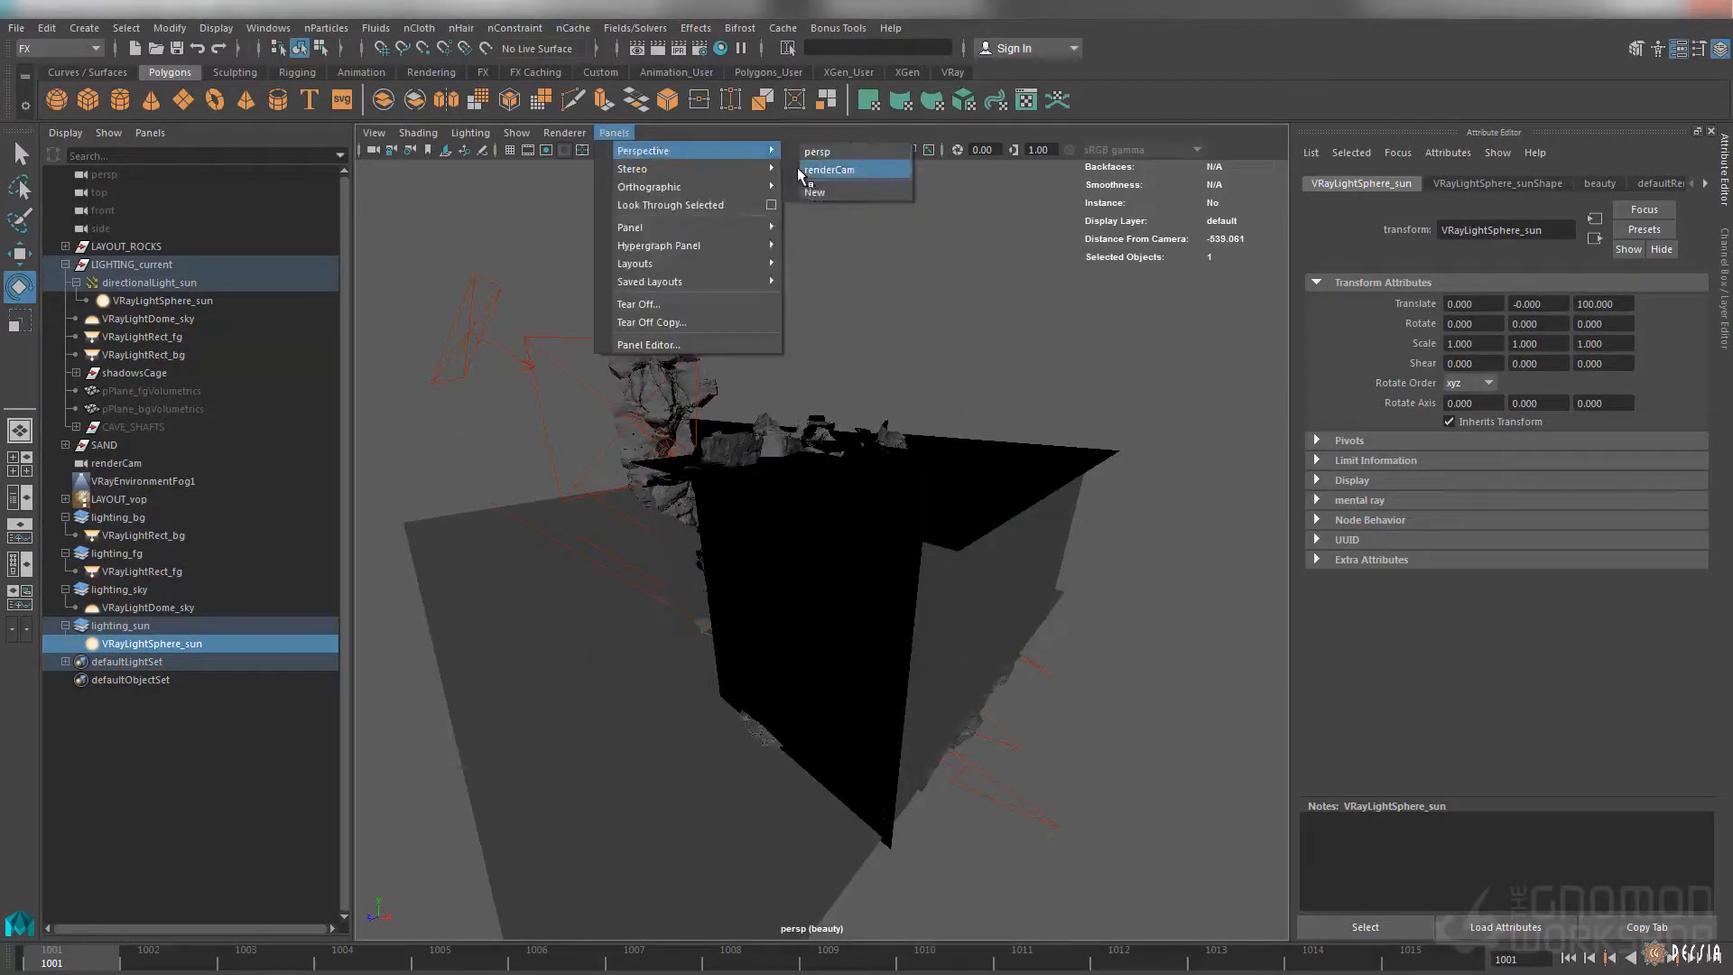
click(798, 168)
click(832, 454)
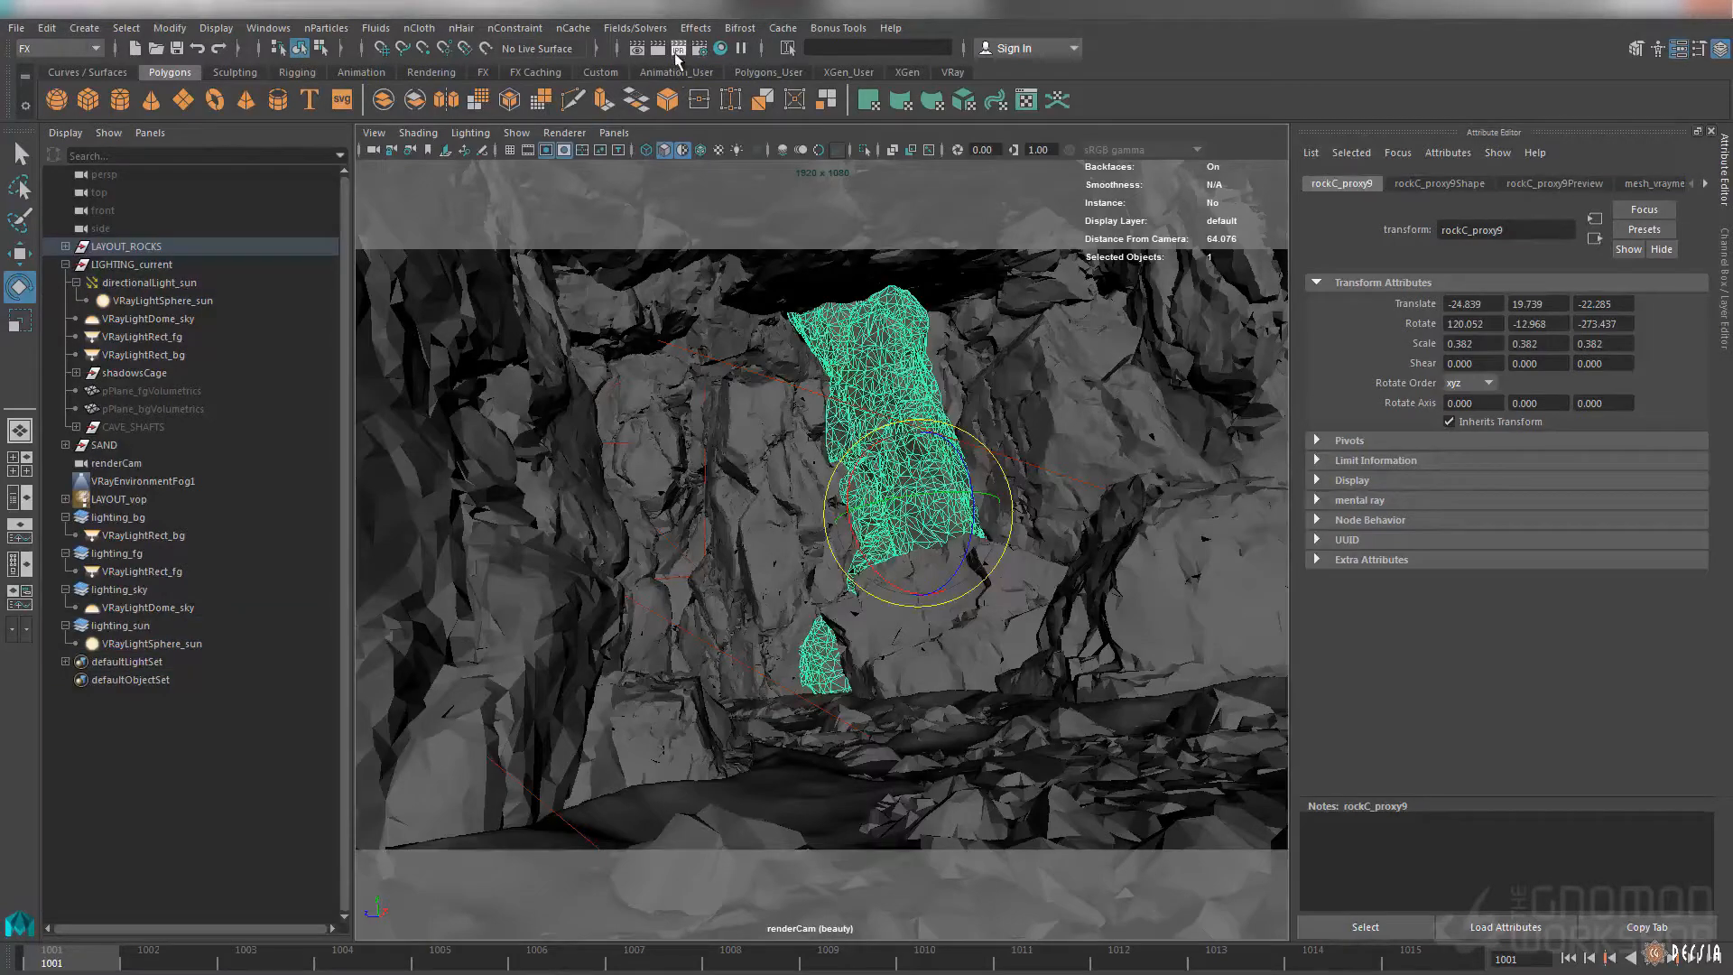
click(677, 48)
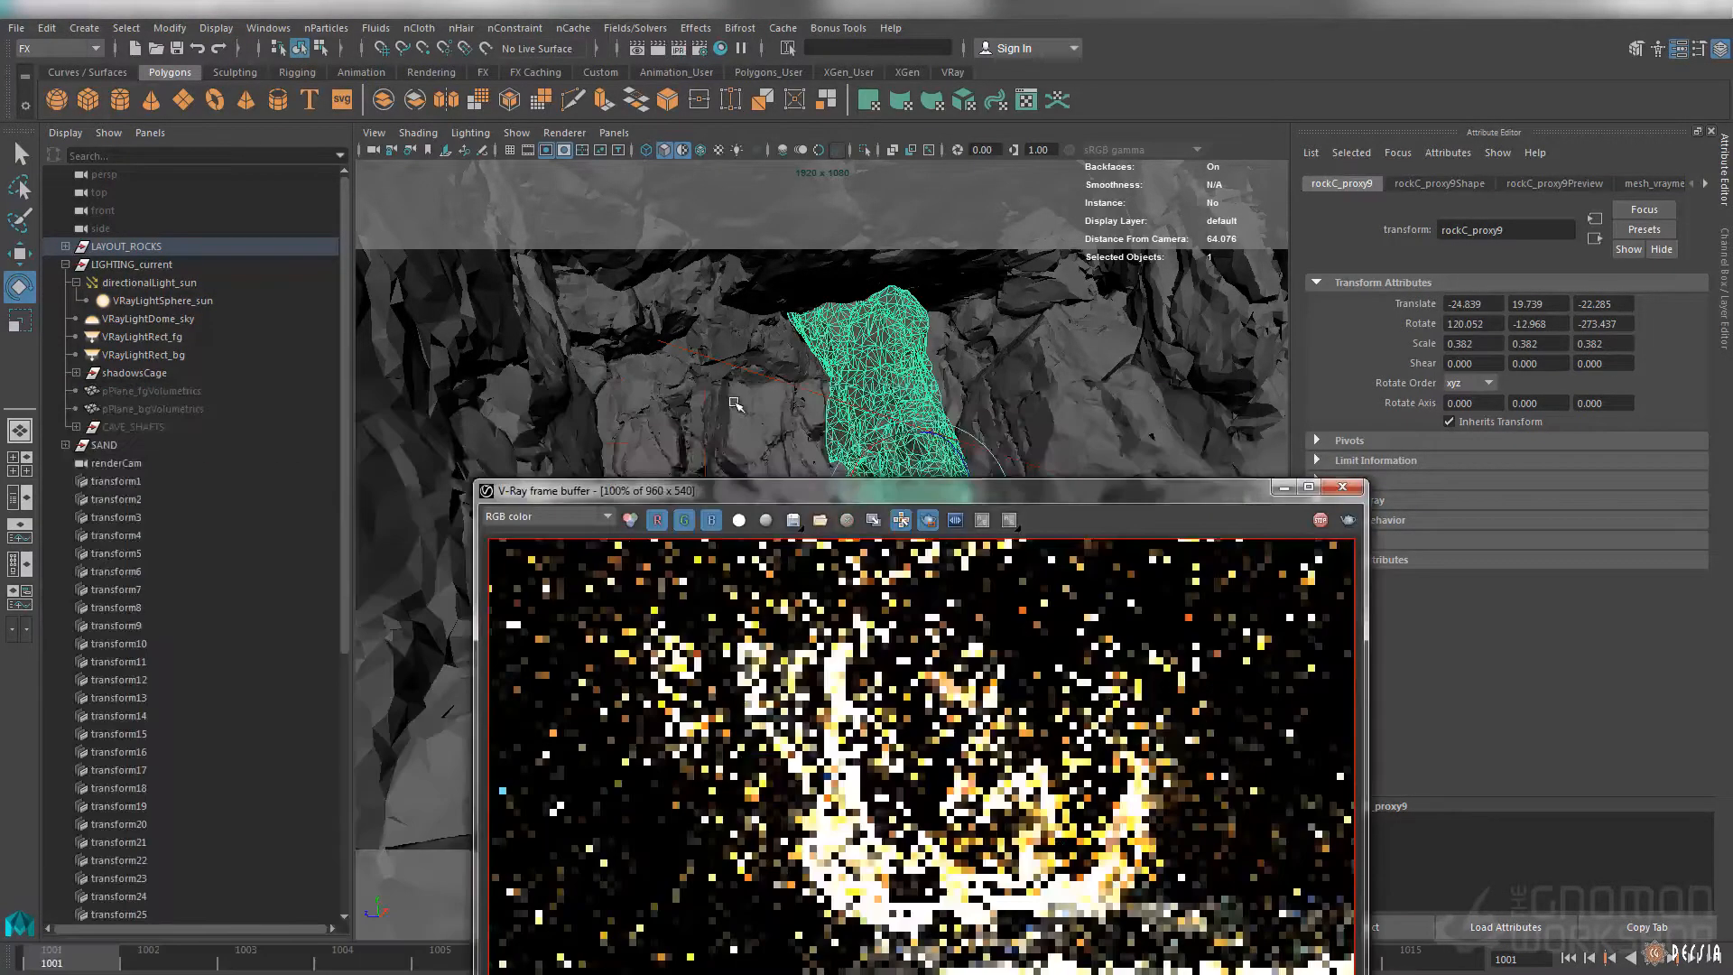
drag(770, 488, 720, 273)
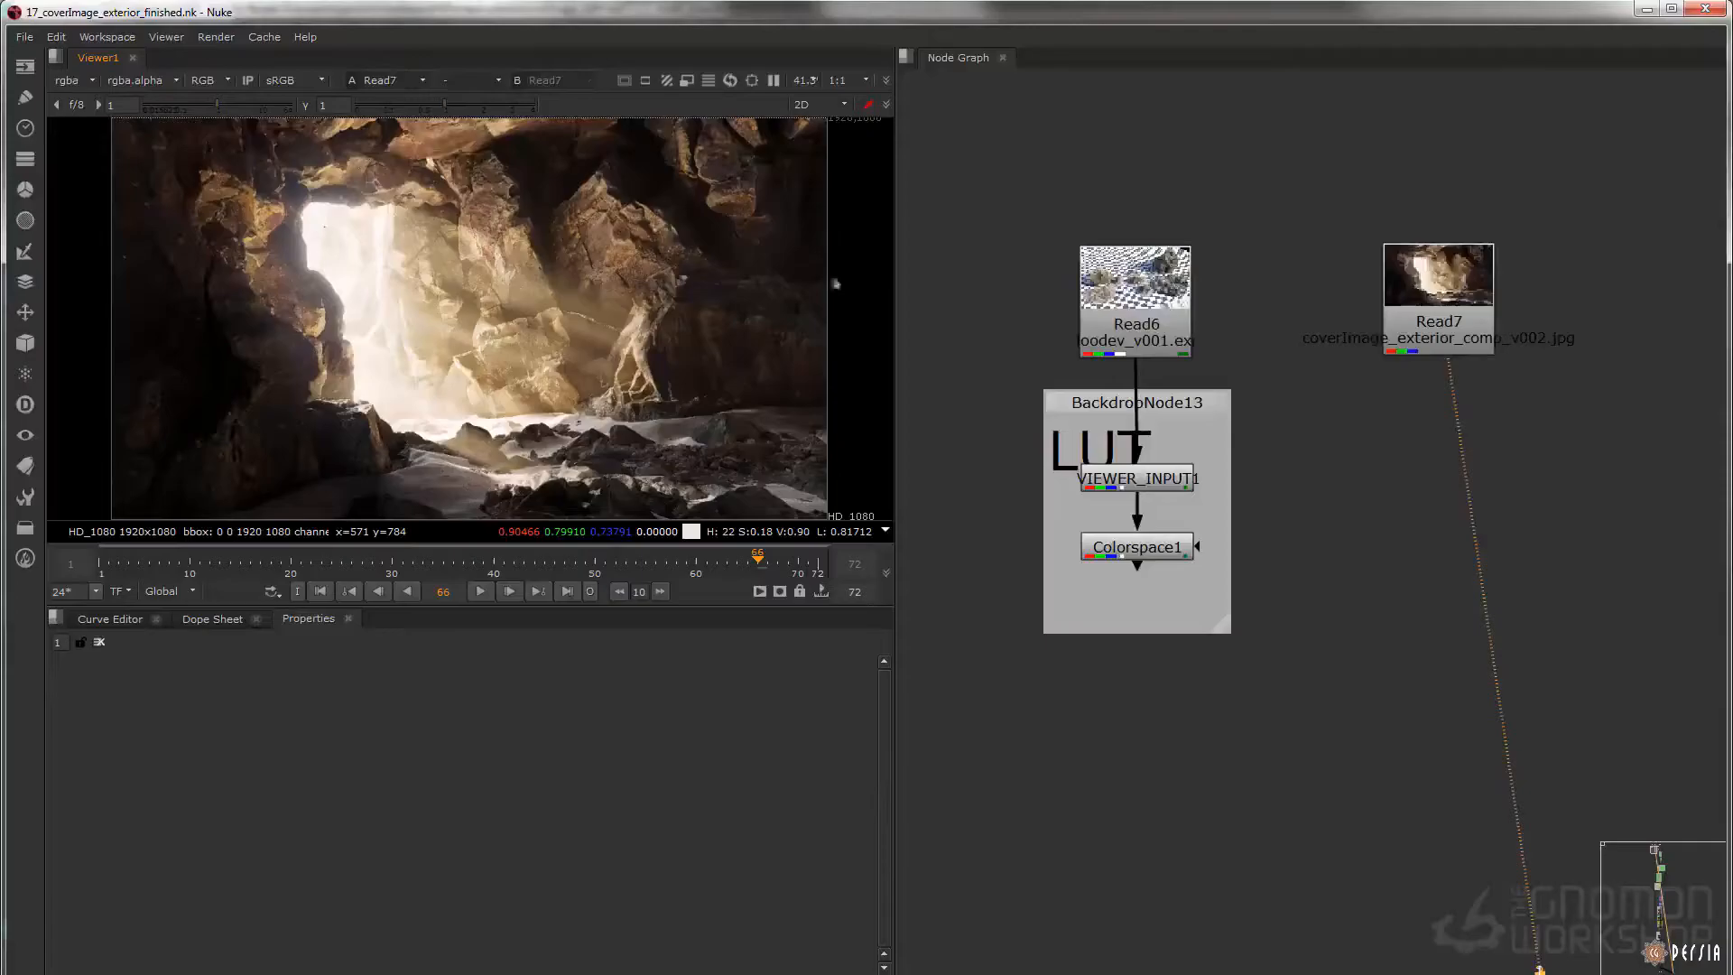
Switch to Nuke, view the Read24 render coverImage_v002.exr and check the viewer's sRGB color process options
scroll(1162, 329, down, 4)
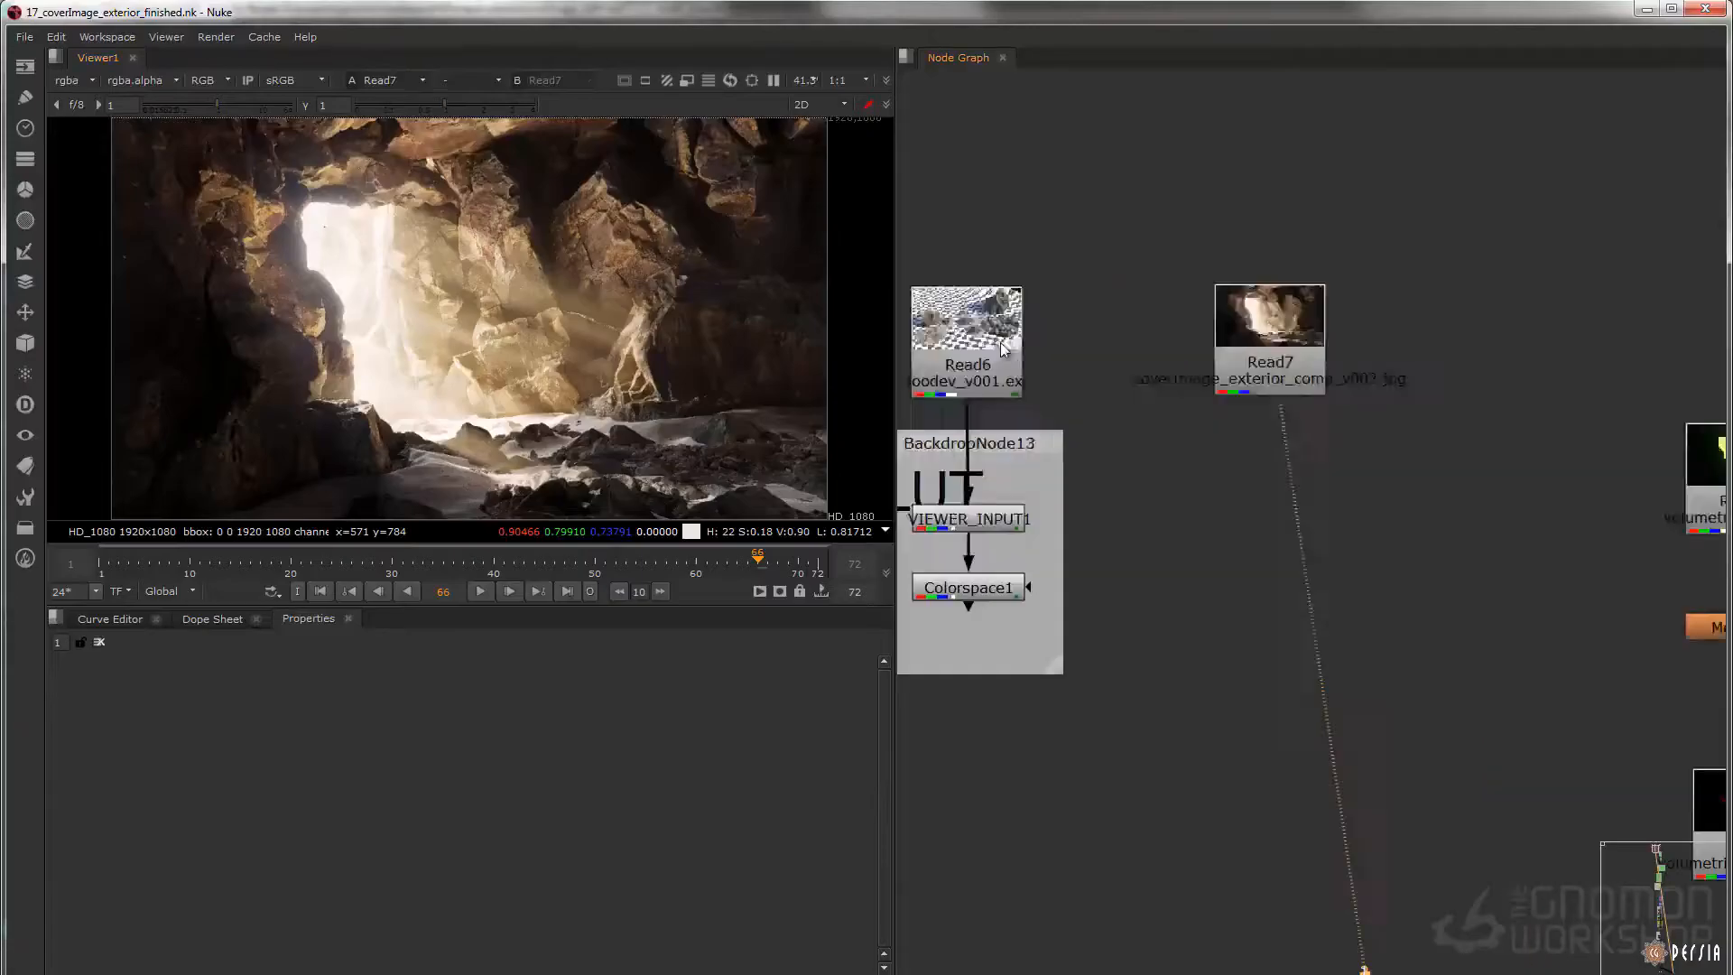
middle_drag(1162, 328, 934, 358)
scroll(1265, 331, up, 4)
click(1327, 350)
key(1)
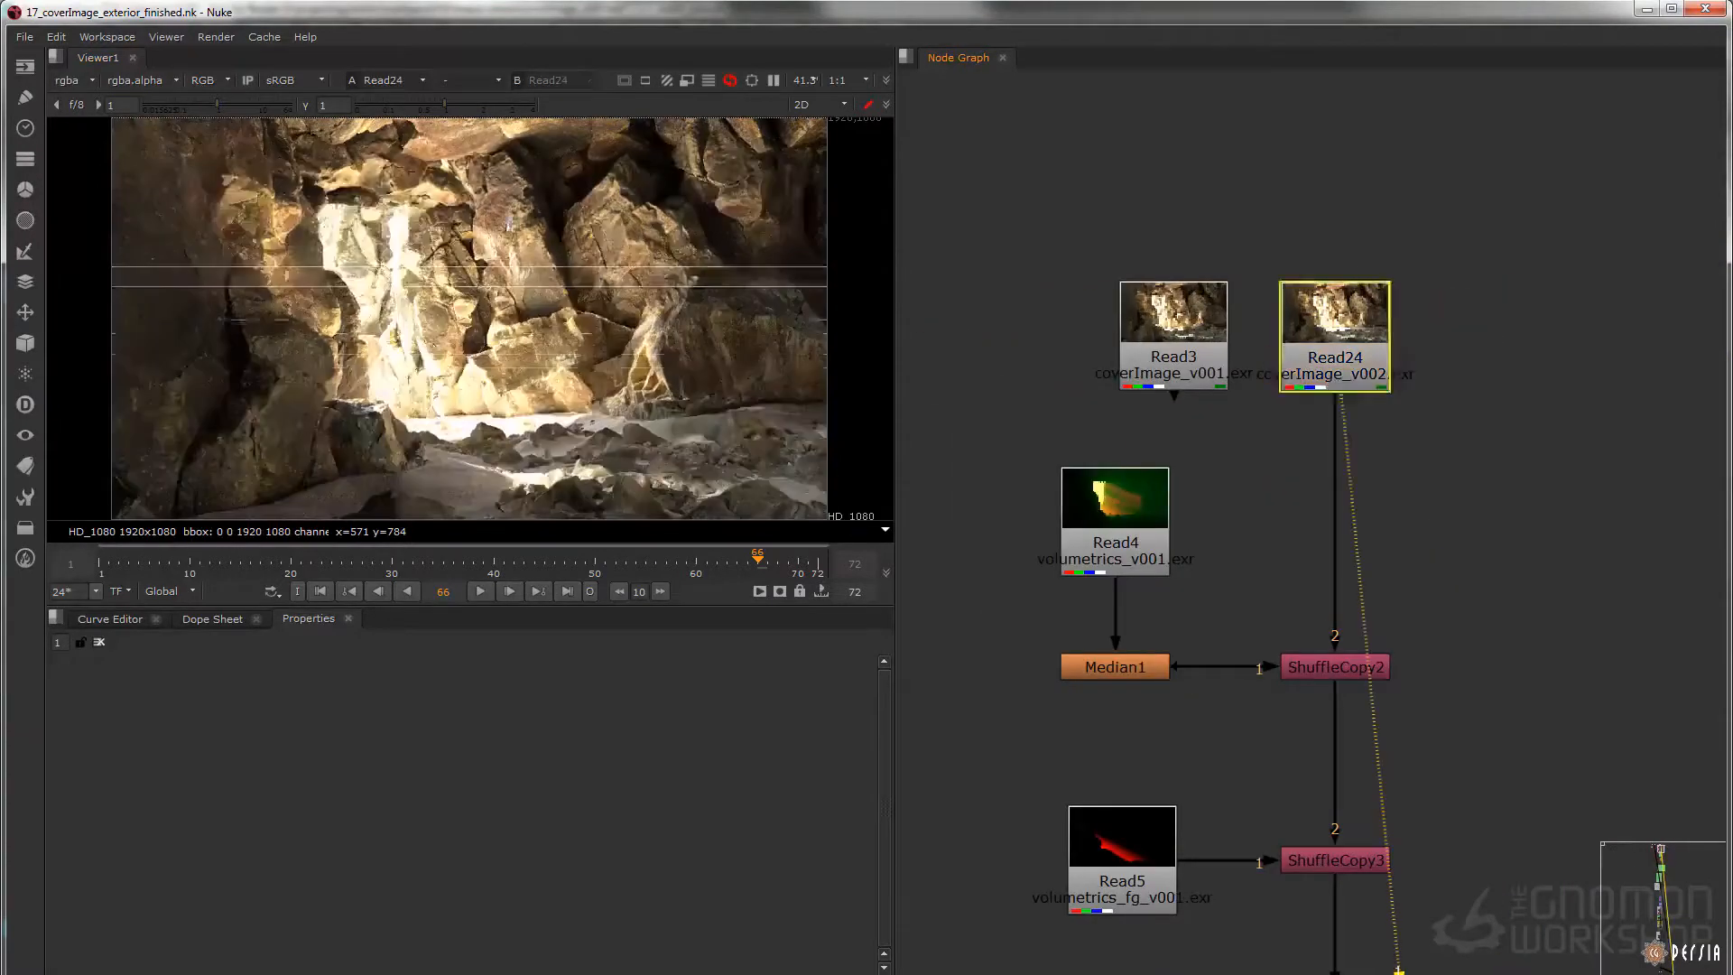
click(311, 84)
click(311, 98)
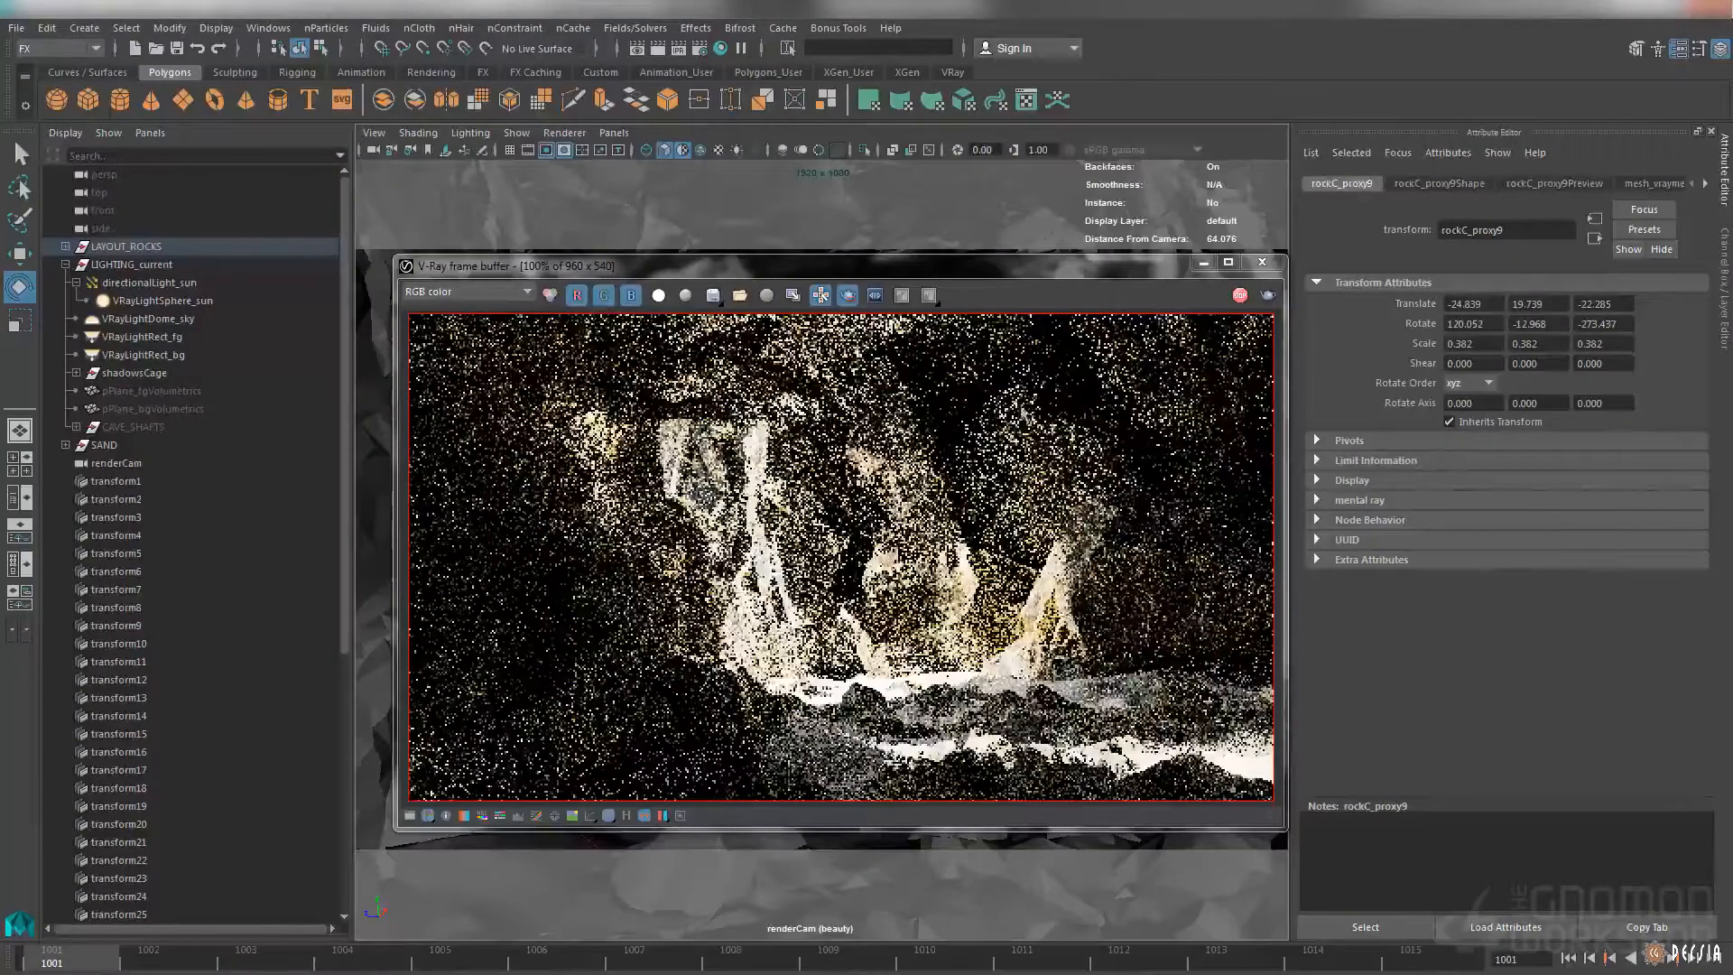
Return to Maya, make the volumetrics render layer current and view its render in the V-Ray frame buffer
click(1645, 499)
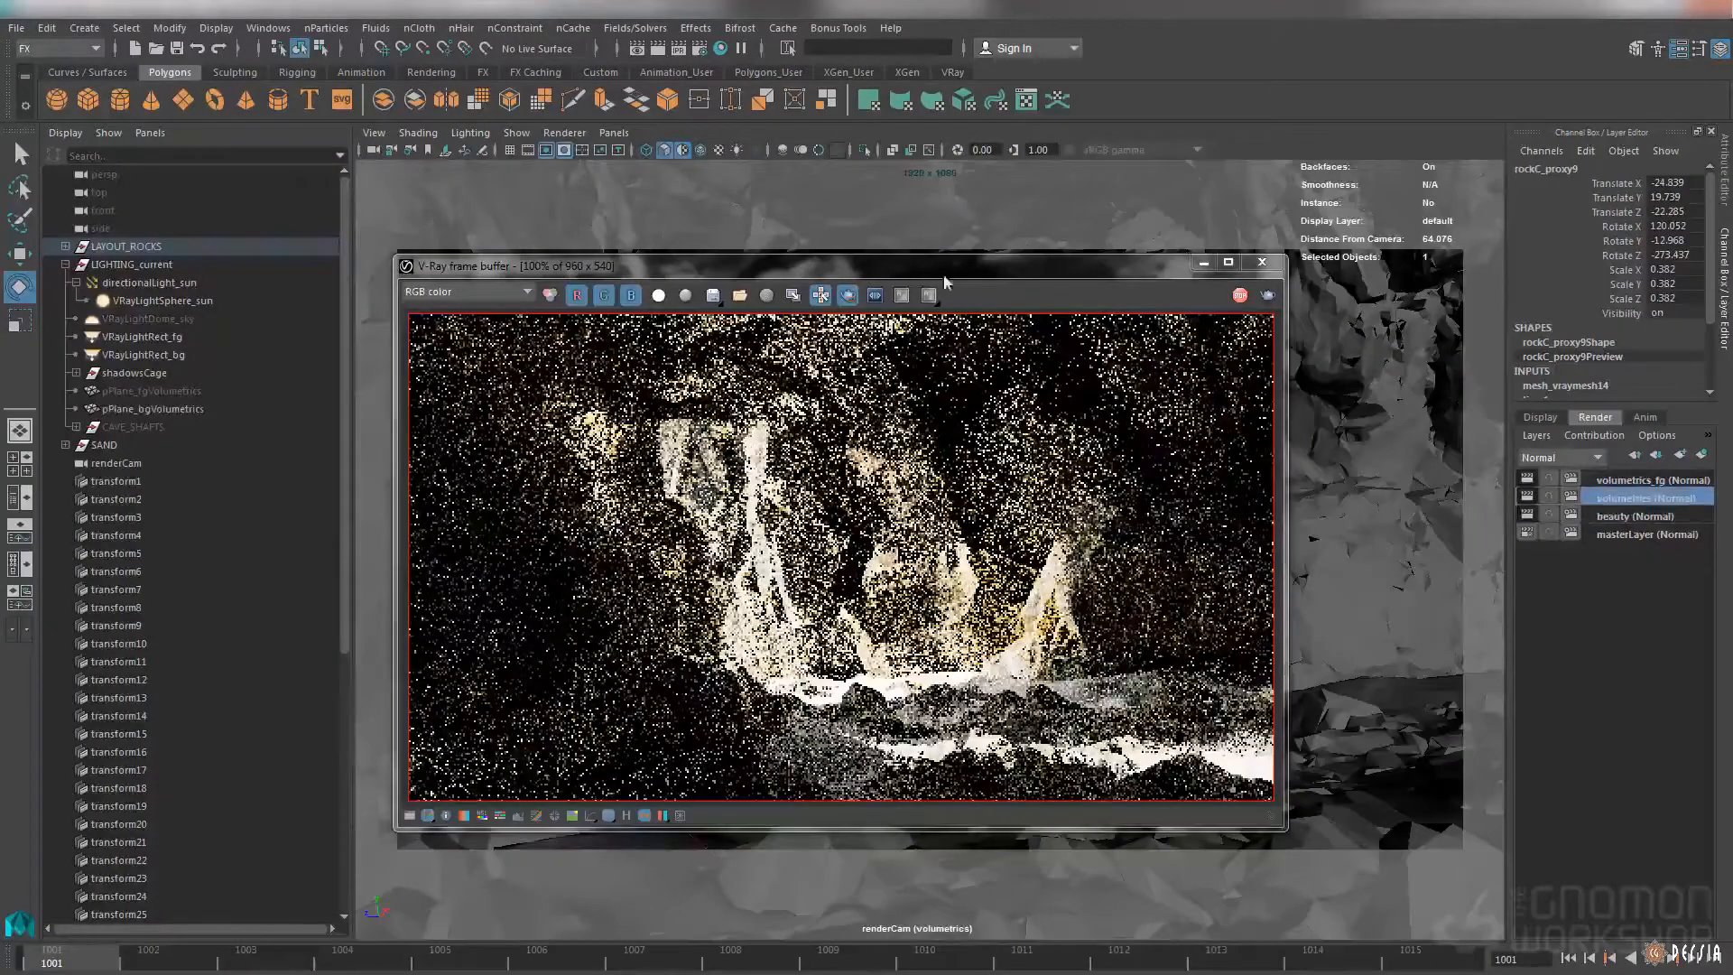
drag(945, 282, 1136, 346)
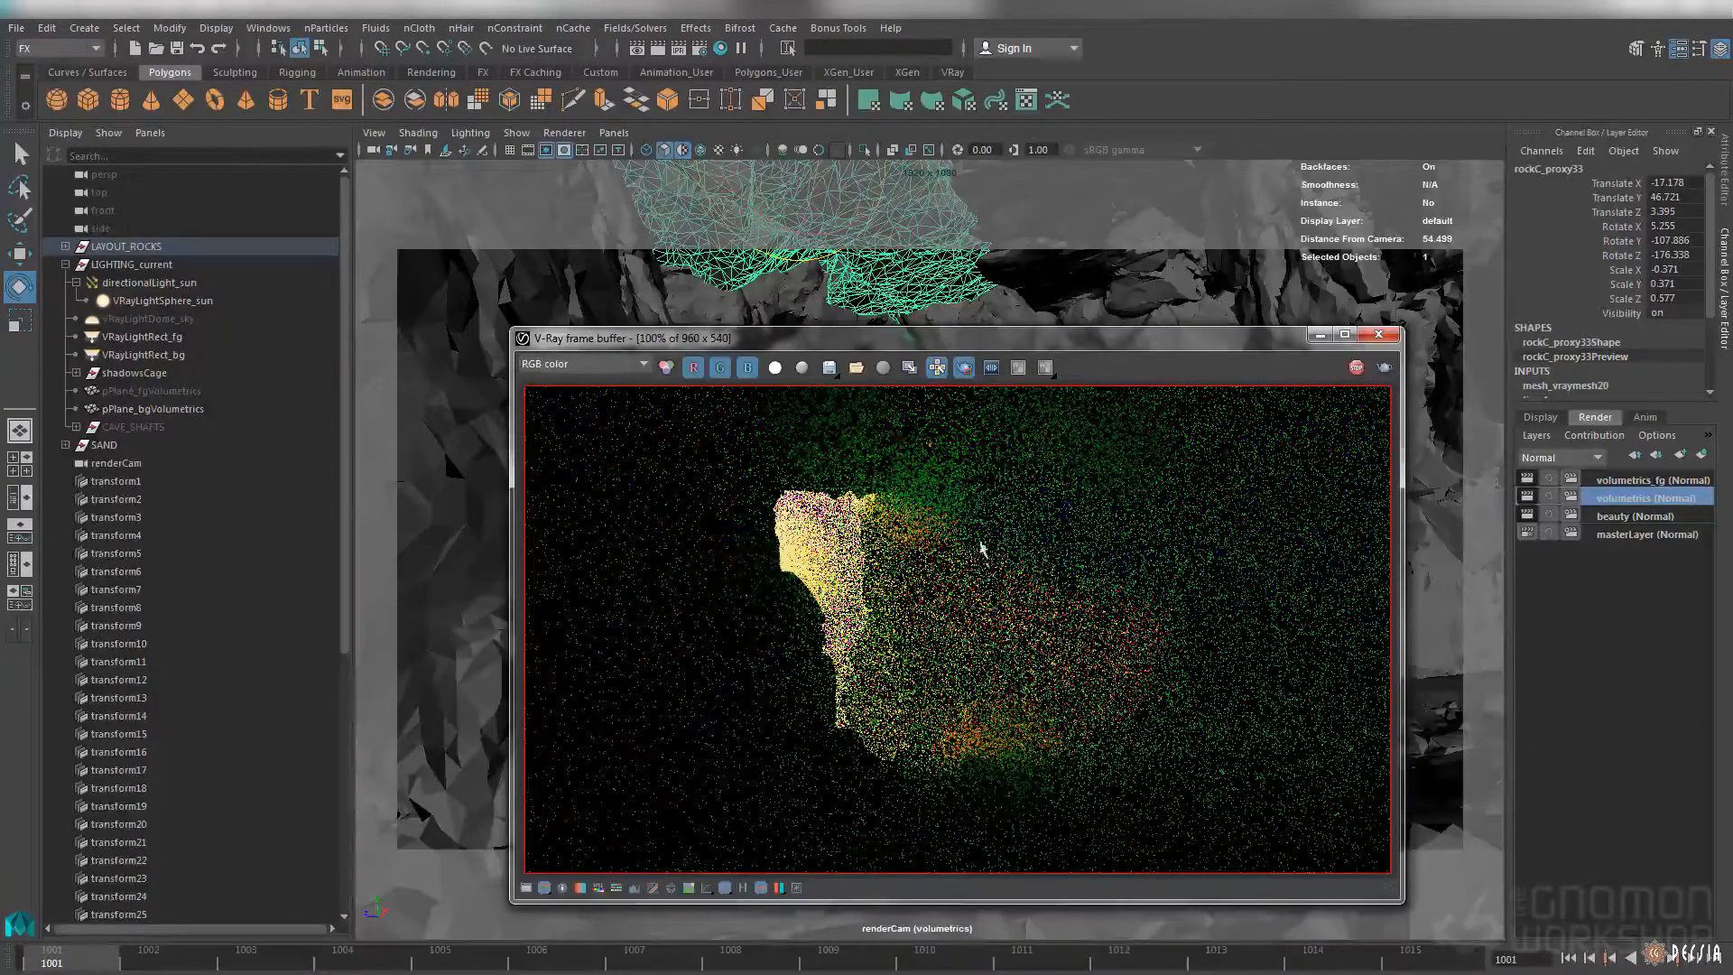
Open the volumetrics layer's render elements and check the Type options of lighting_sun in its extra V-Ray attributes
click(702, 49)
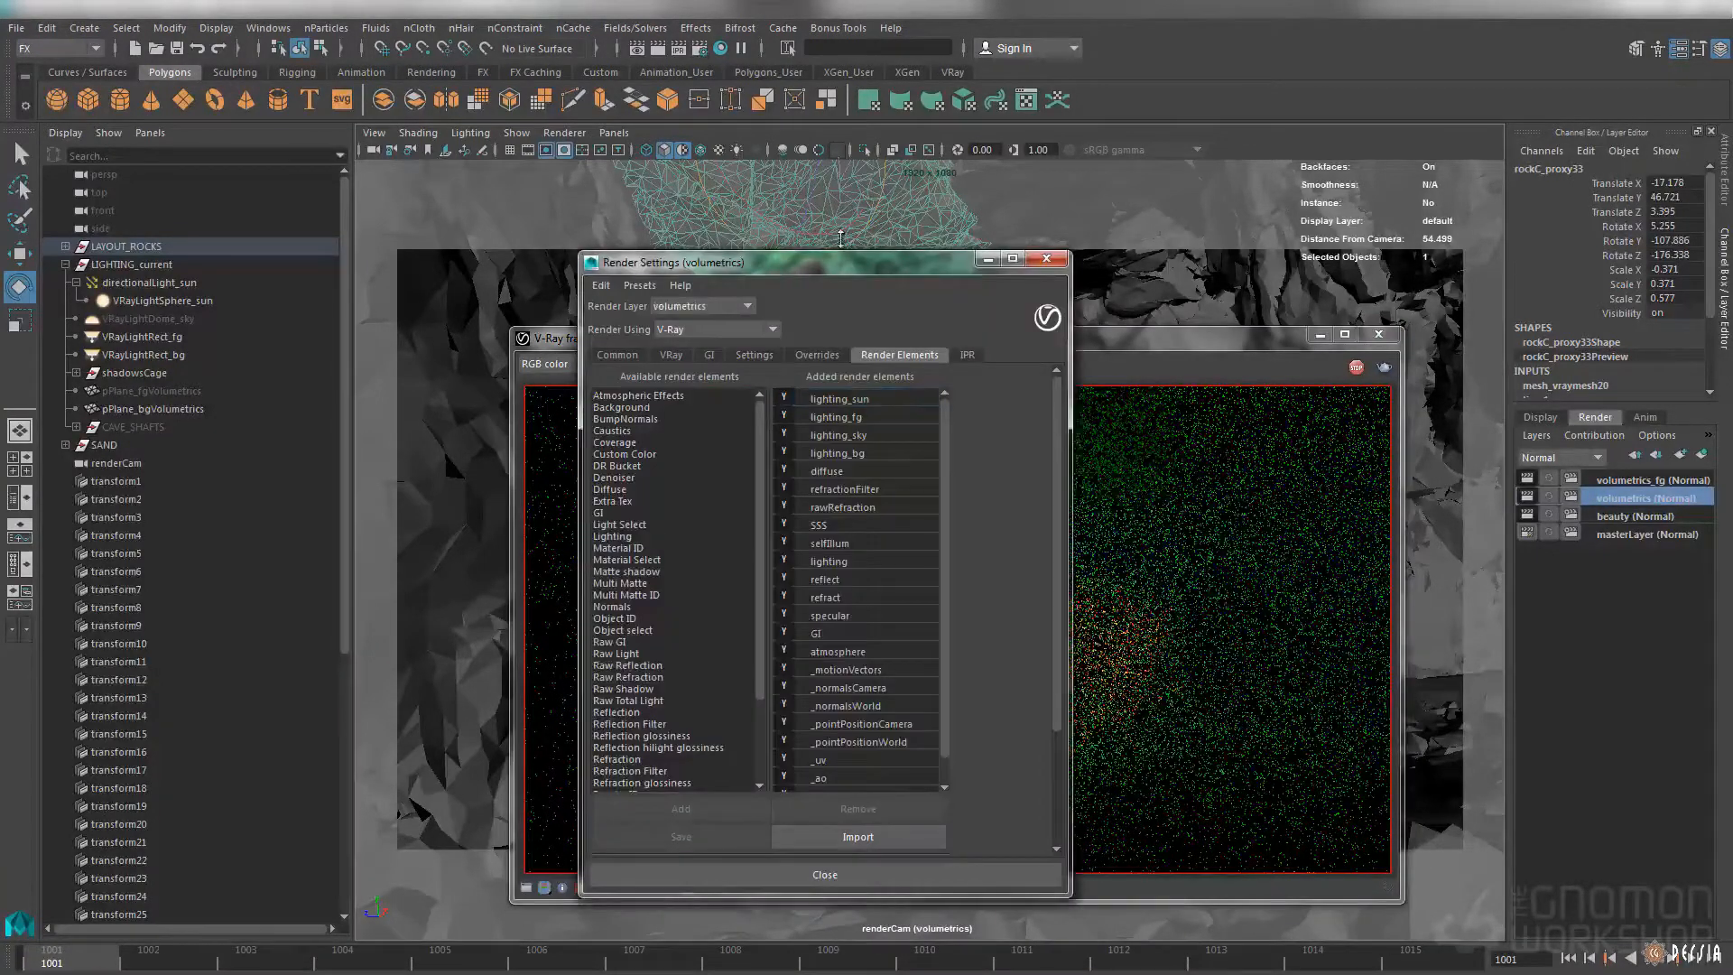
drag(835, 267, 1044, 250)
click(1089, 385)
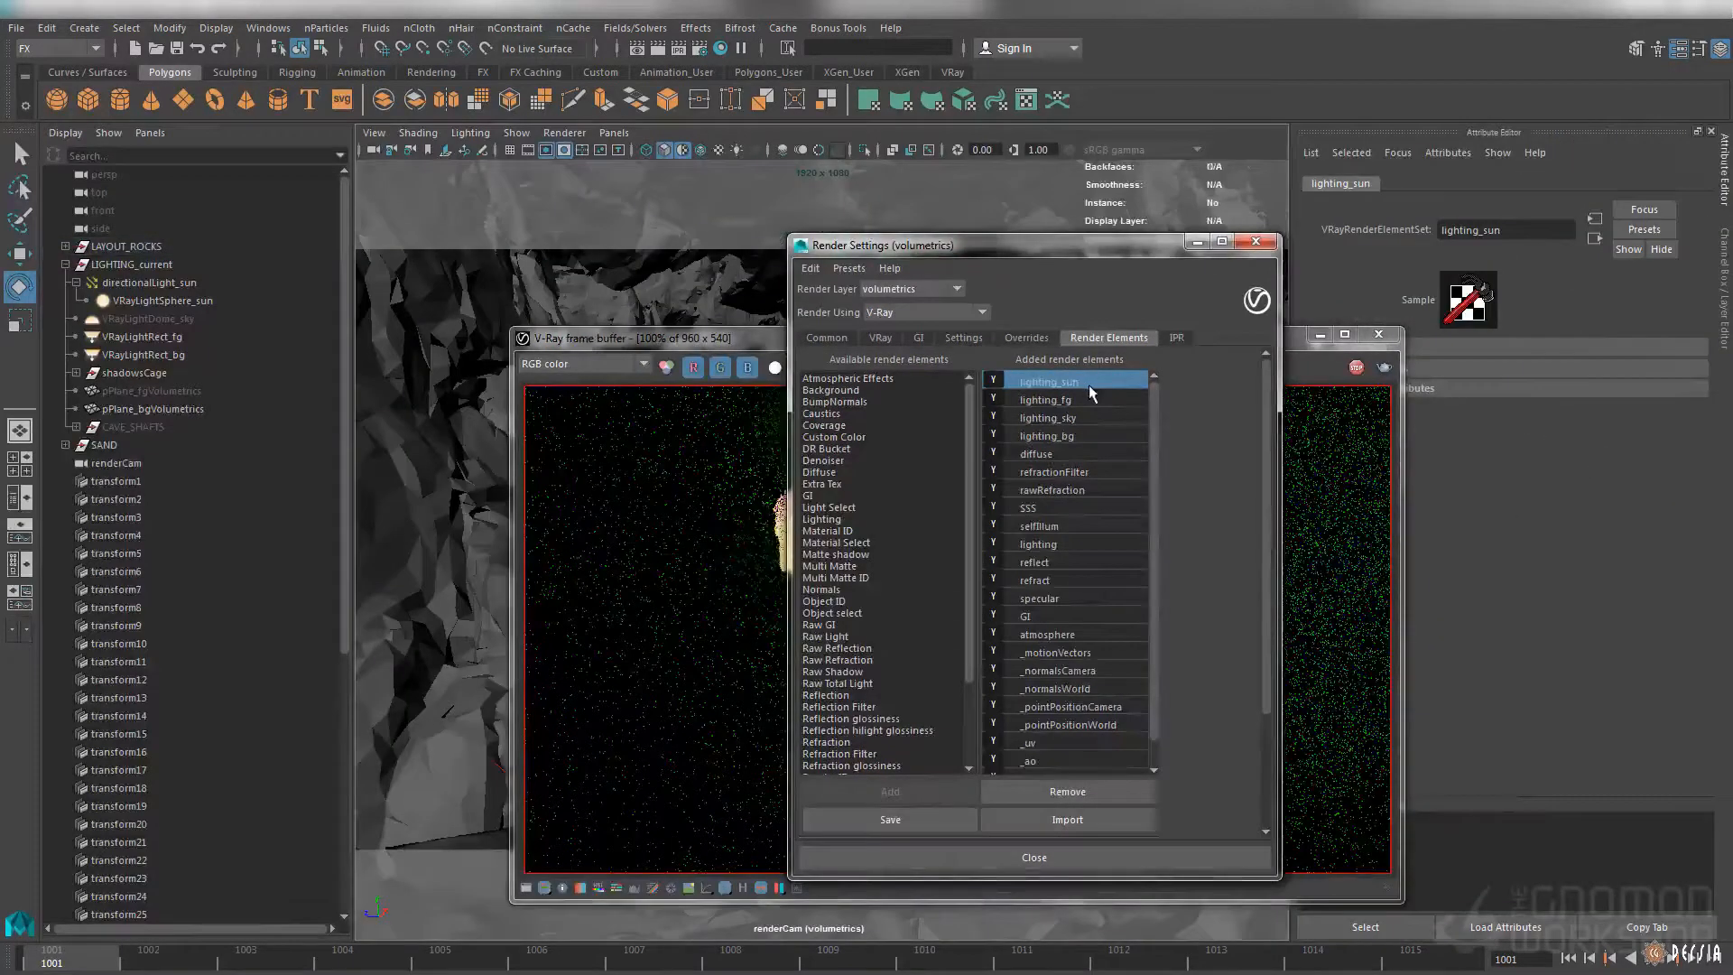
drag(1293, 341, 1054, 336)
click(1391, 388)
click(1510, 485)
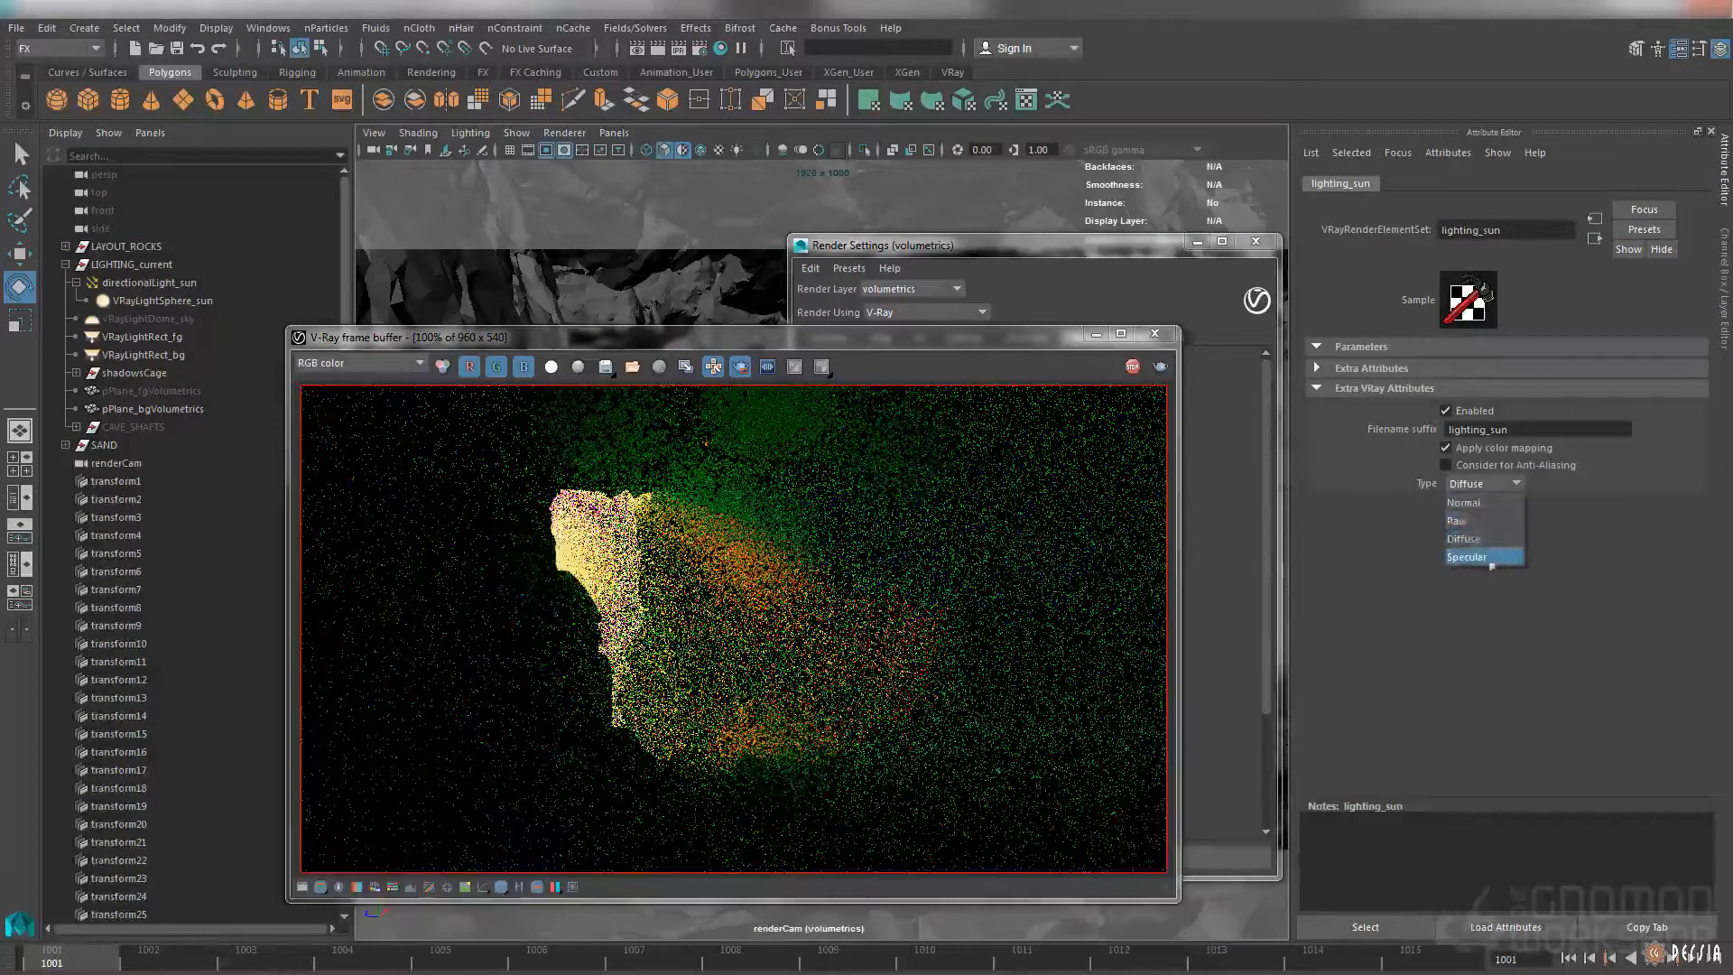
click(1486, 608)
Reposition the V-Ray frame buffer showing the volumetrics render and put away the render settings
drag(964, 351, 1000, 357)
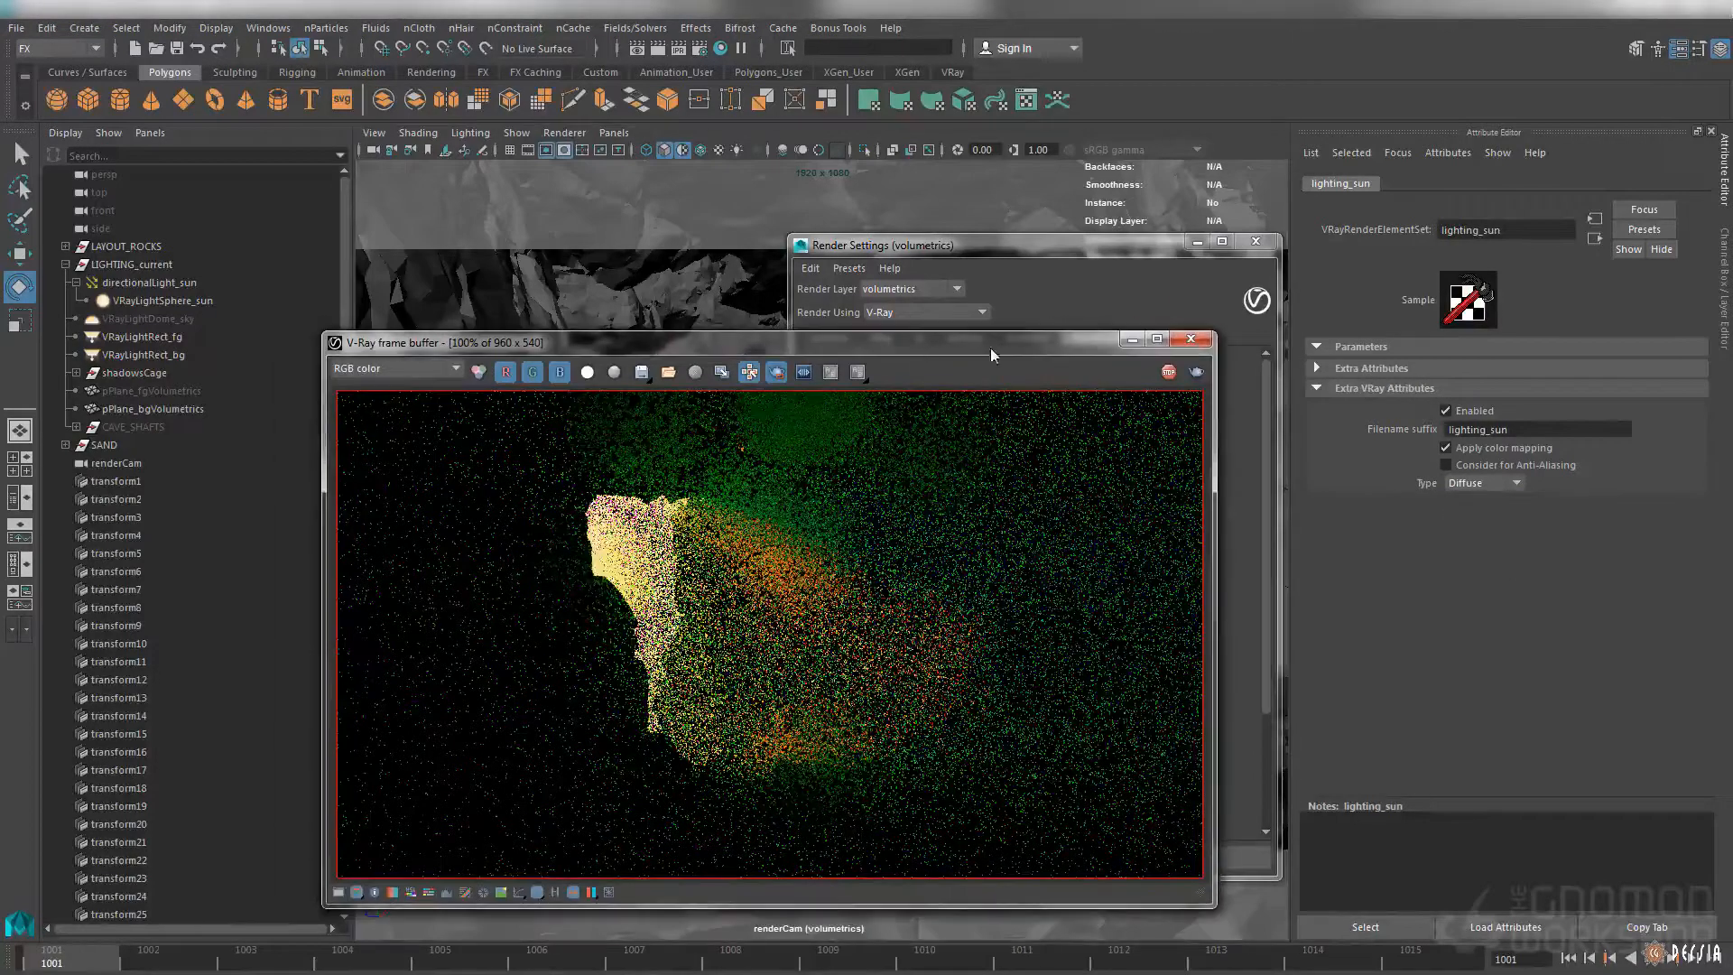
drag(764, 346, 789, 336)
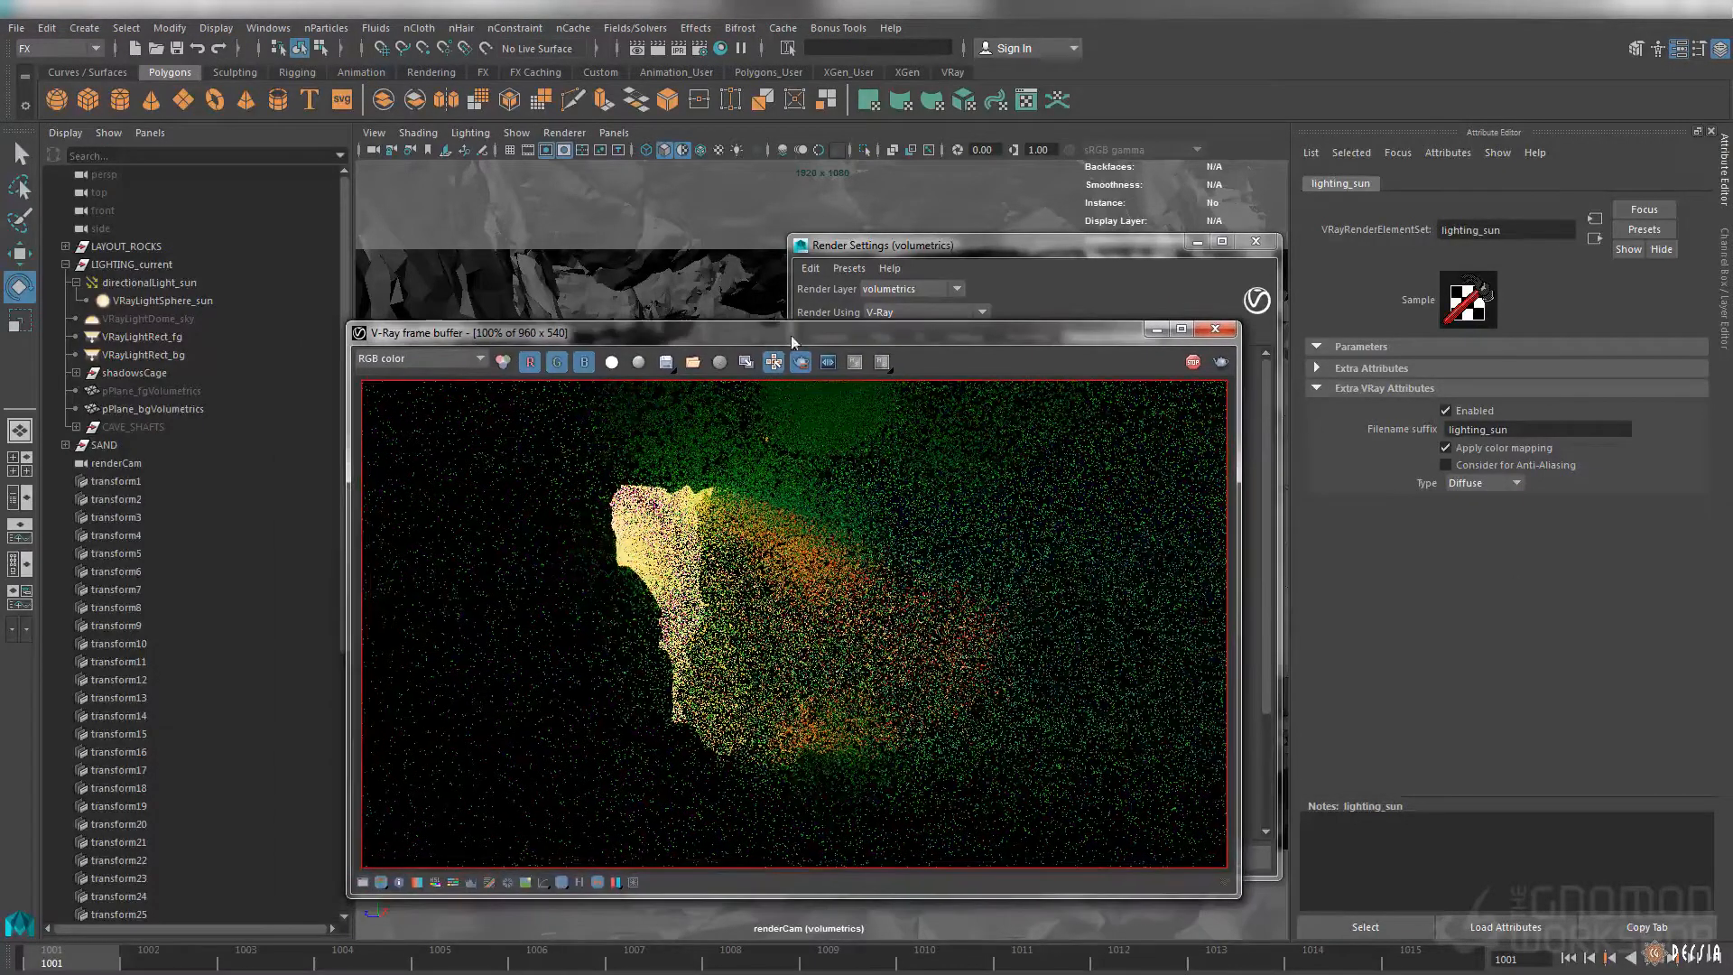
drag(1102, 347, 1099, 379)
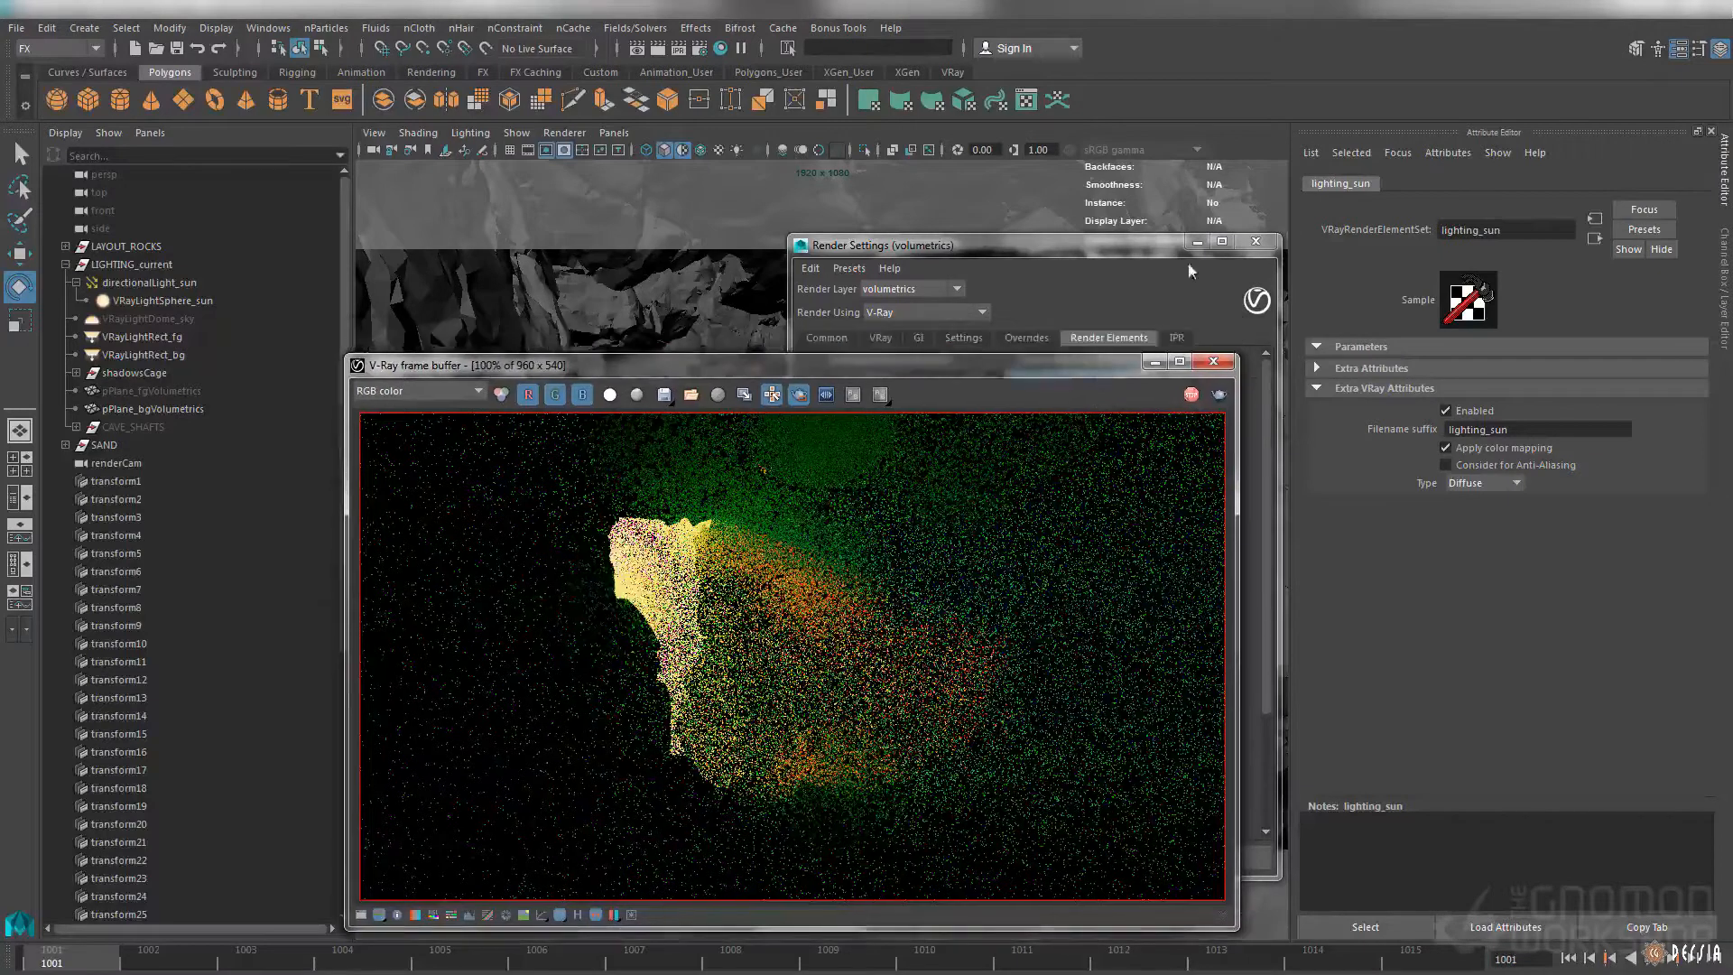
click(1206, 230)
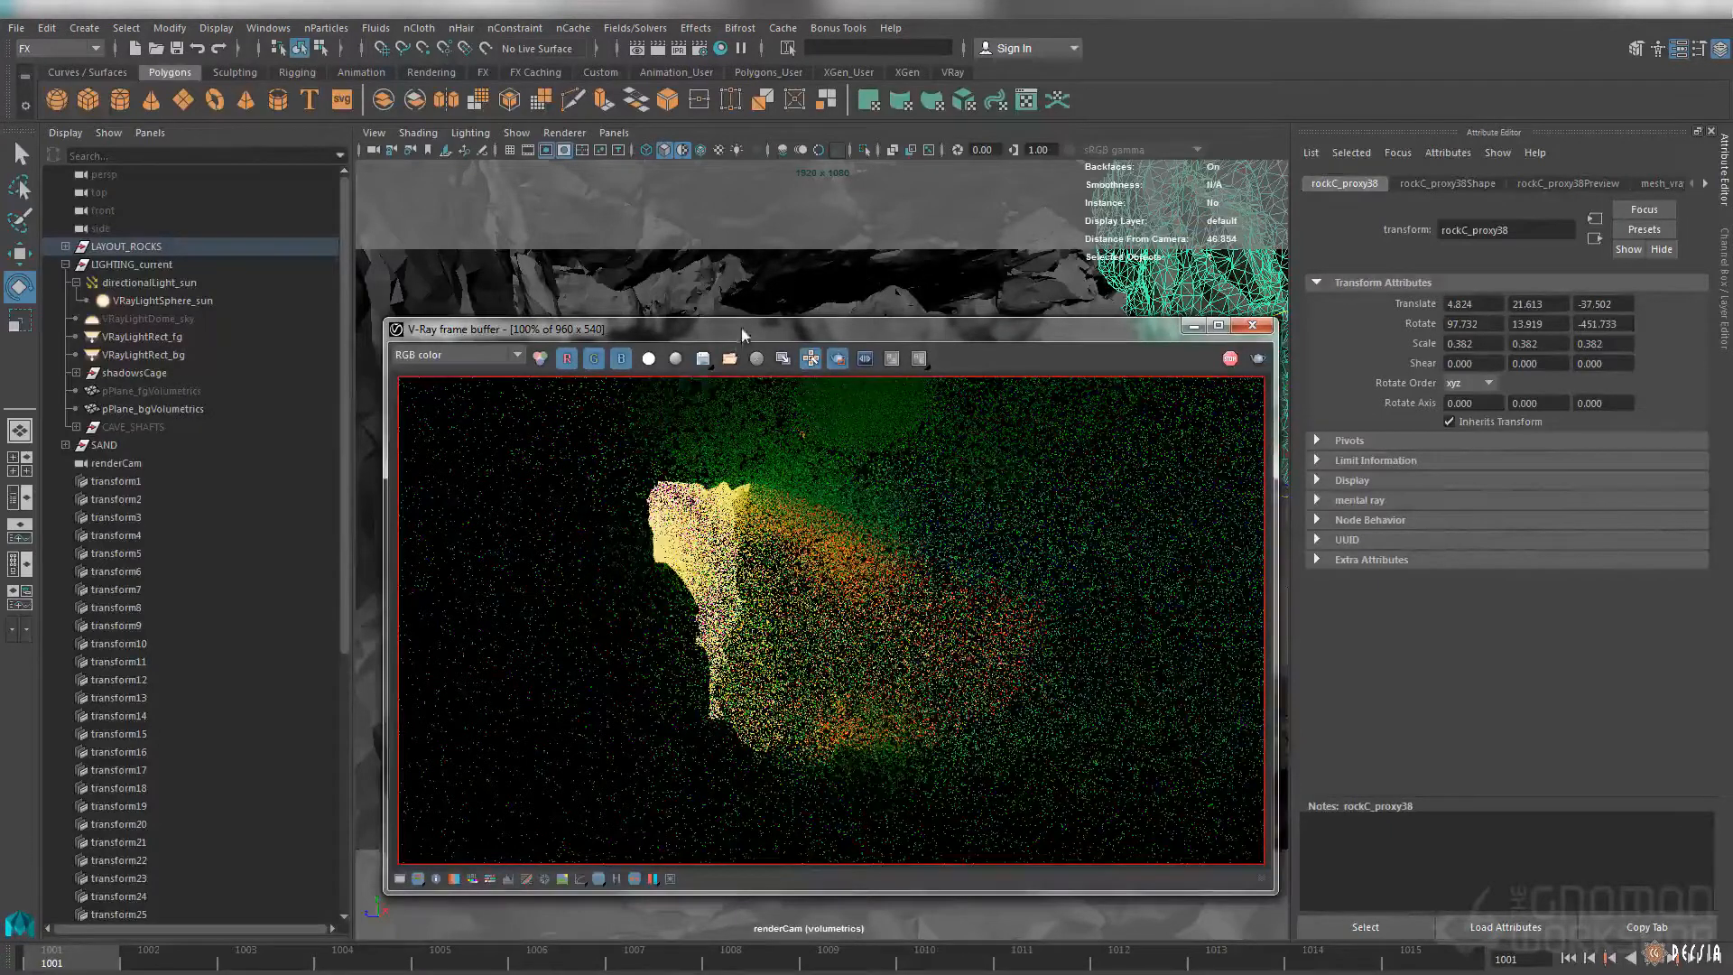
Move the V-Ray frame buffer aside and check the light colors of VRayLightRect_fg, VRayLightRect_bg and VRayLightSphere_sun around the cave in perspective view
drag(740, 328, 704, 328)
drag(1053, 330, 1077, 667)
key(space)
drag(947, 459, 953, 379)
alt+drag(957, 357, 812, 352)
drag(784, 362, 759, 423)
click(1448, 184)
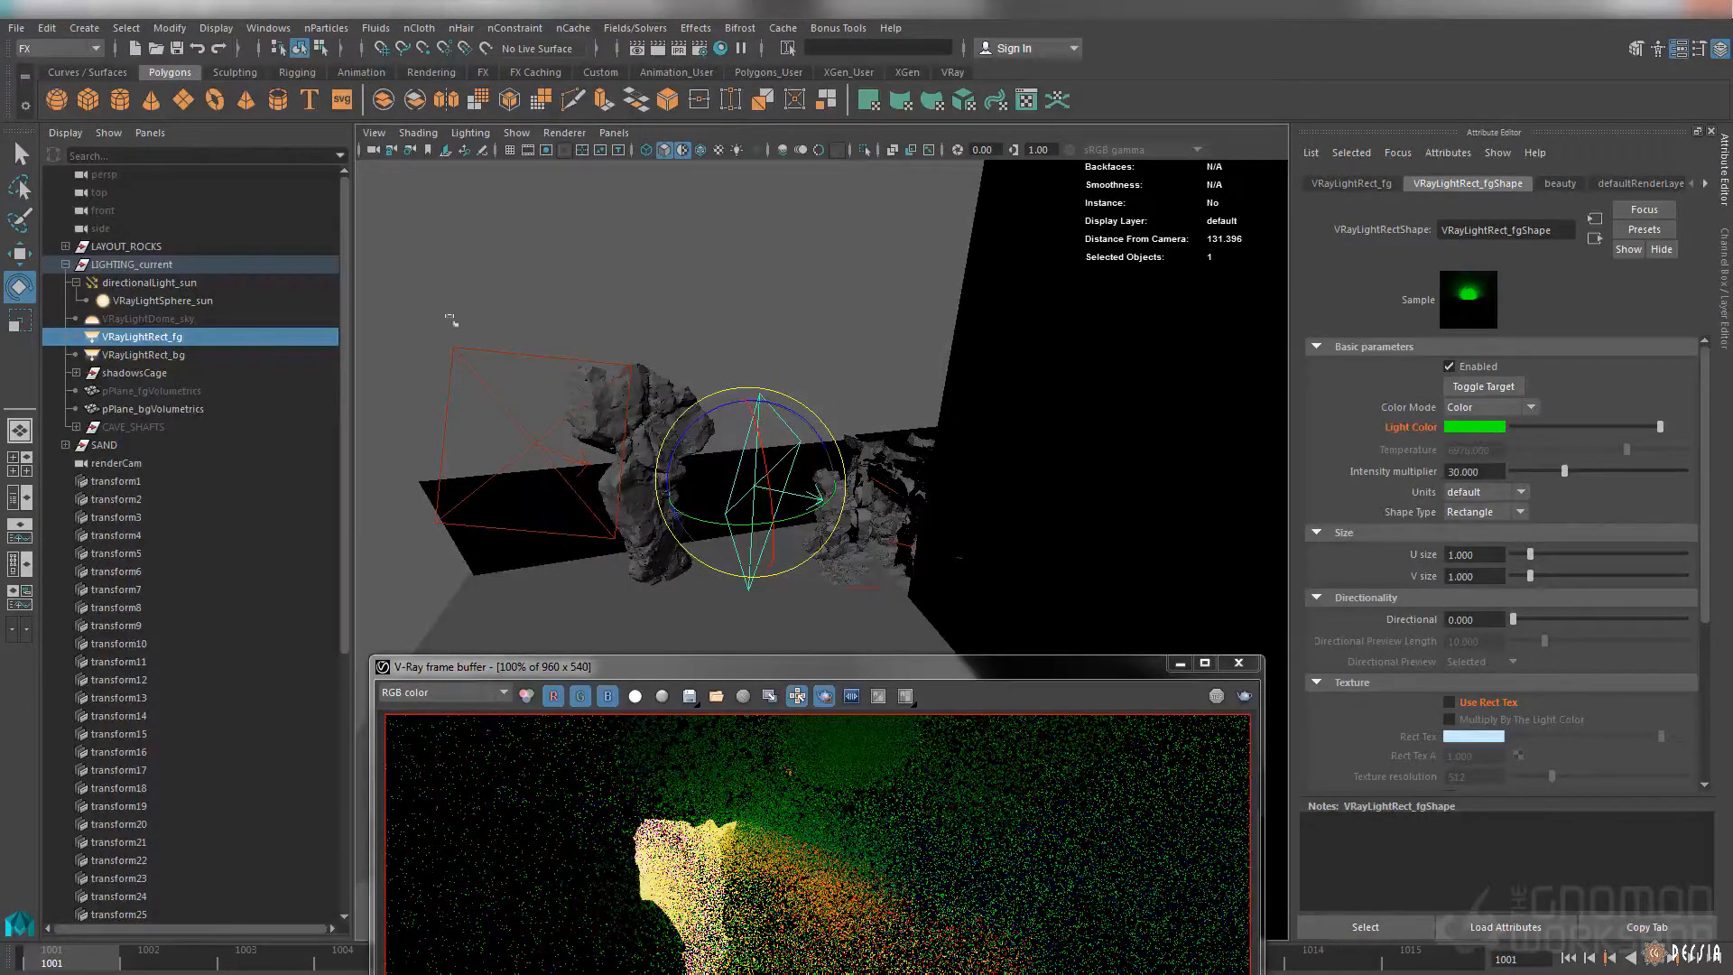
key(Right)
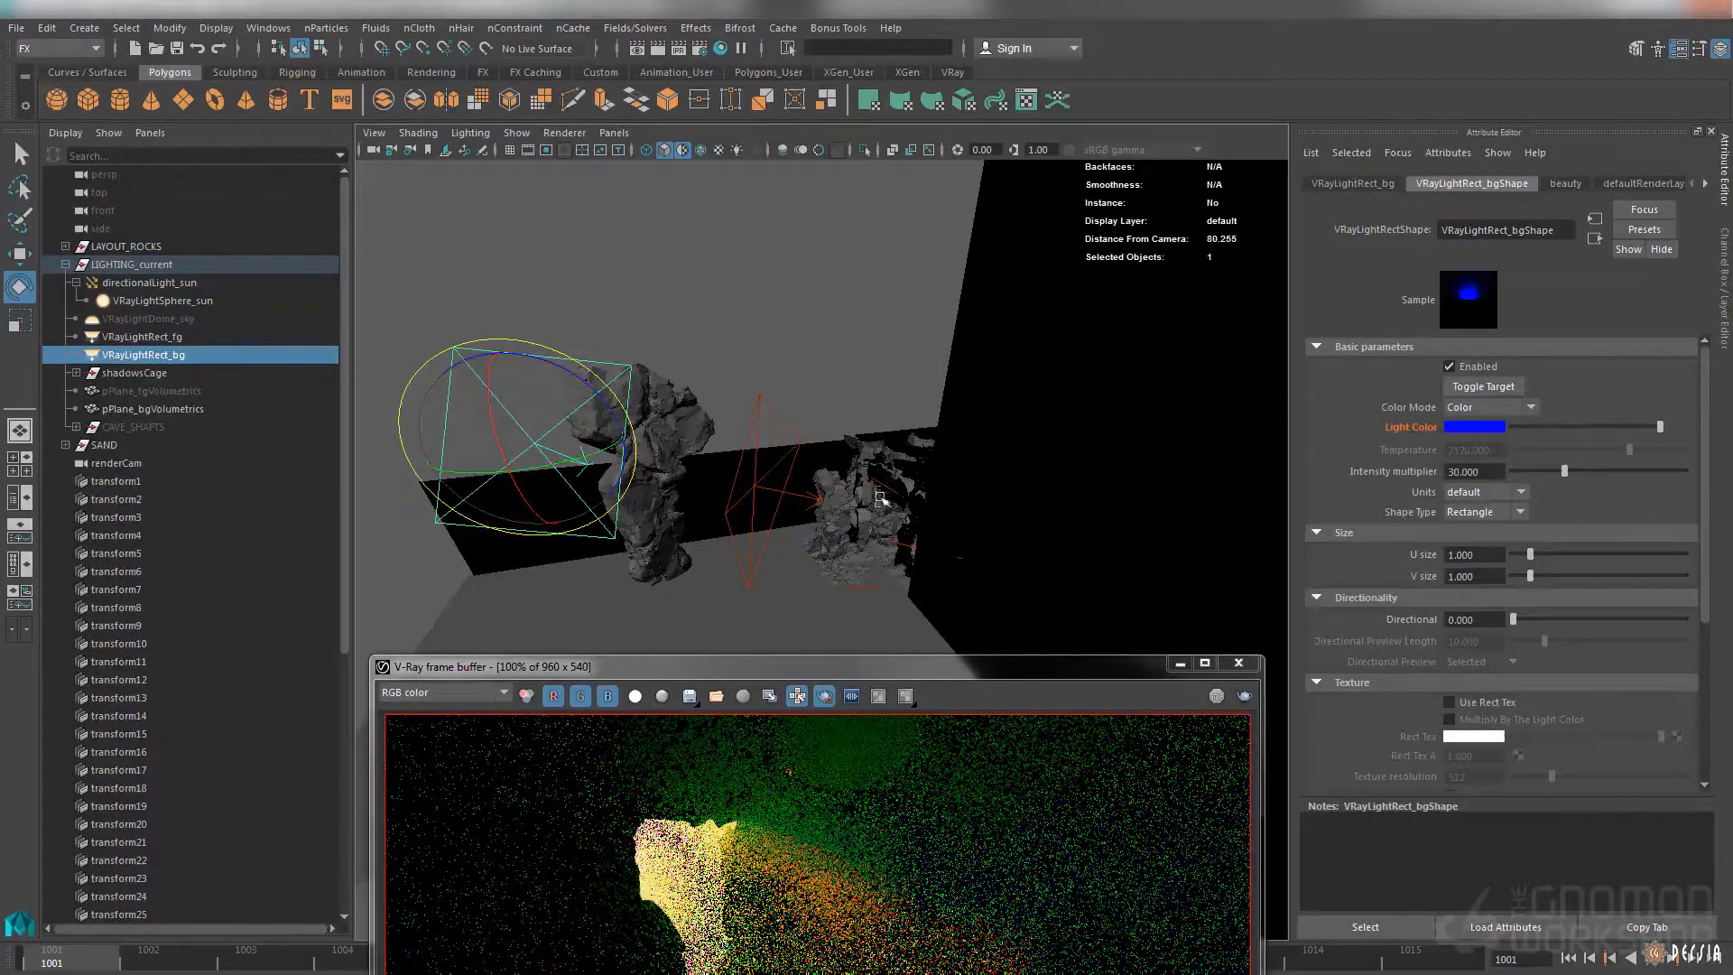
click(215, 302)
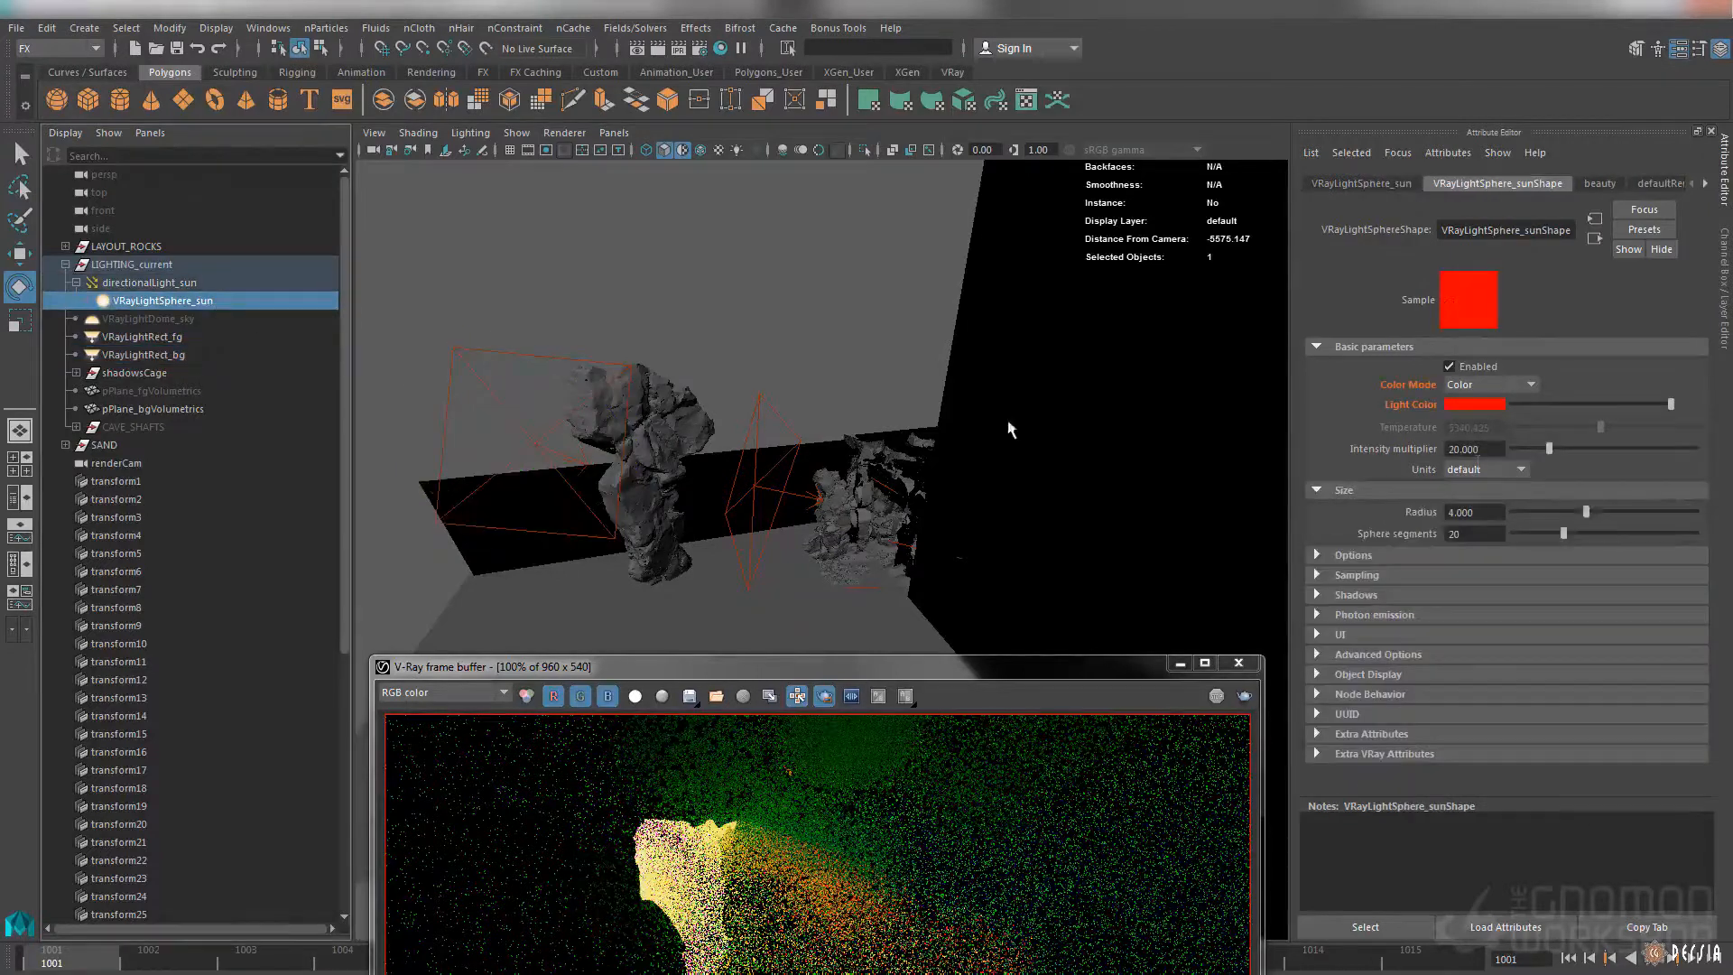
Inspect the volumetrics render's red, green and blue channels one at a time in the V-Ray frame buffer
drag(867, 674, 929, 281)
click(643, 305)
click(670, 306)
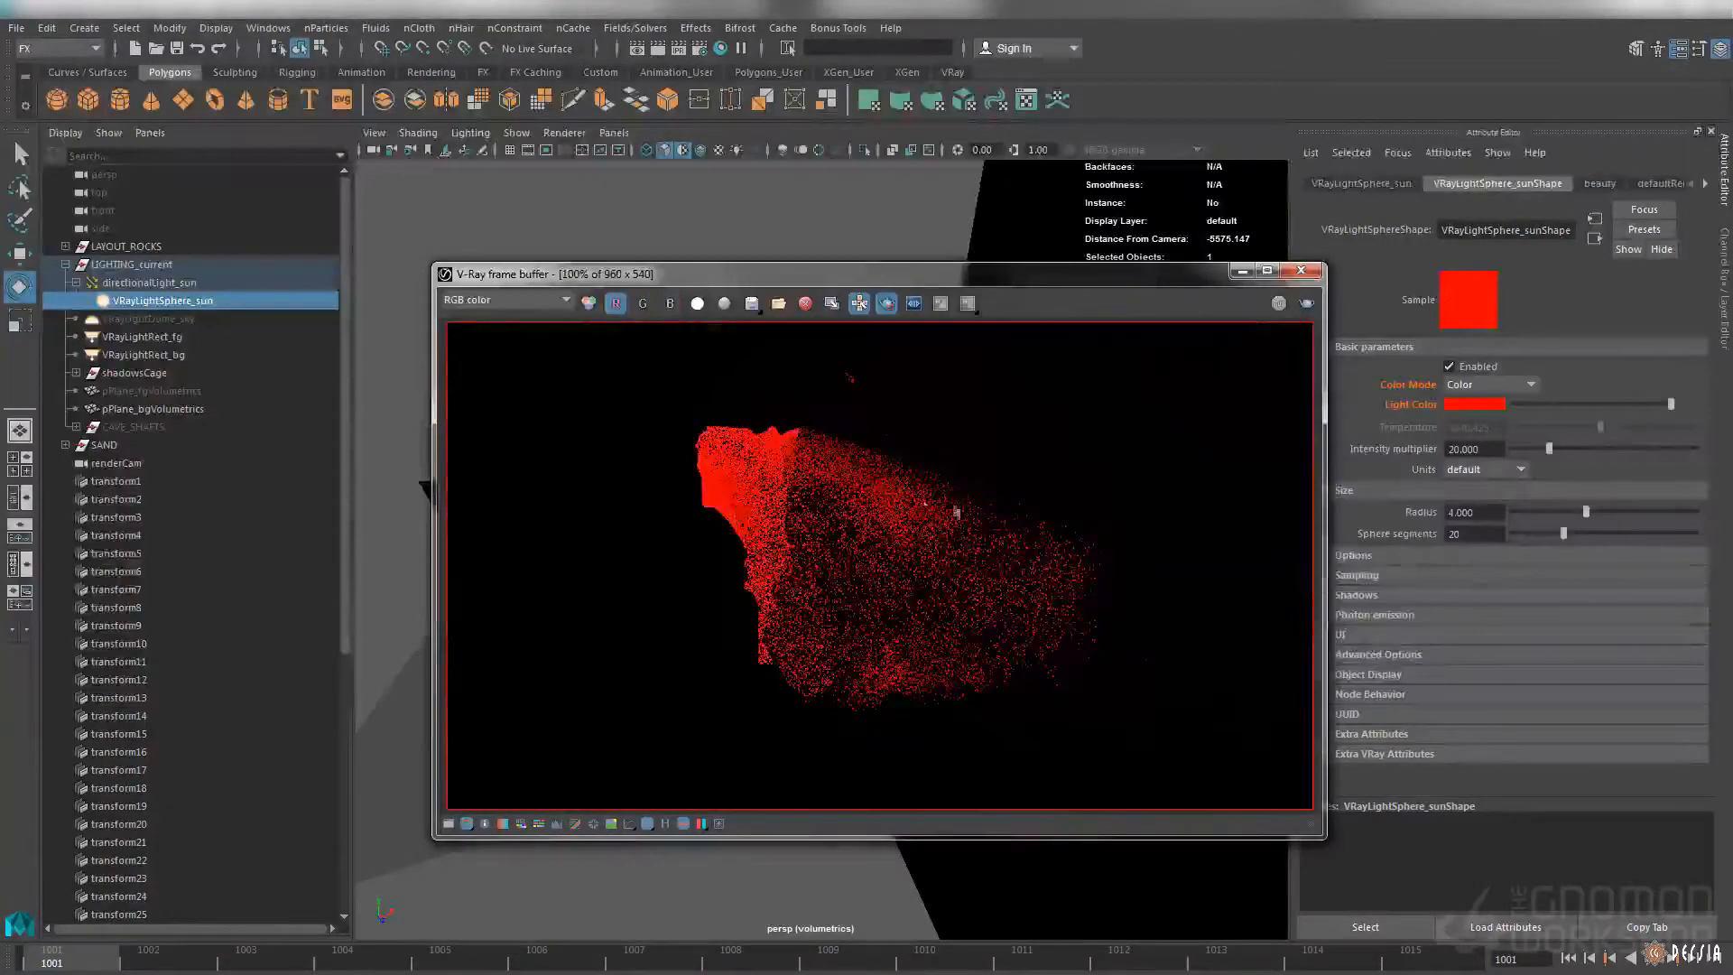
click(615, 303)
click(642, 303)
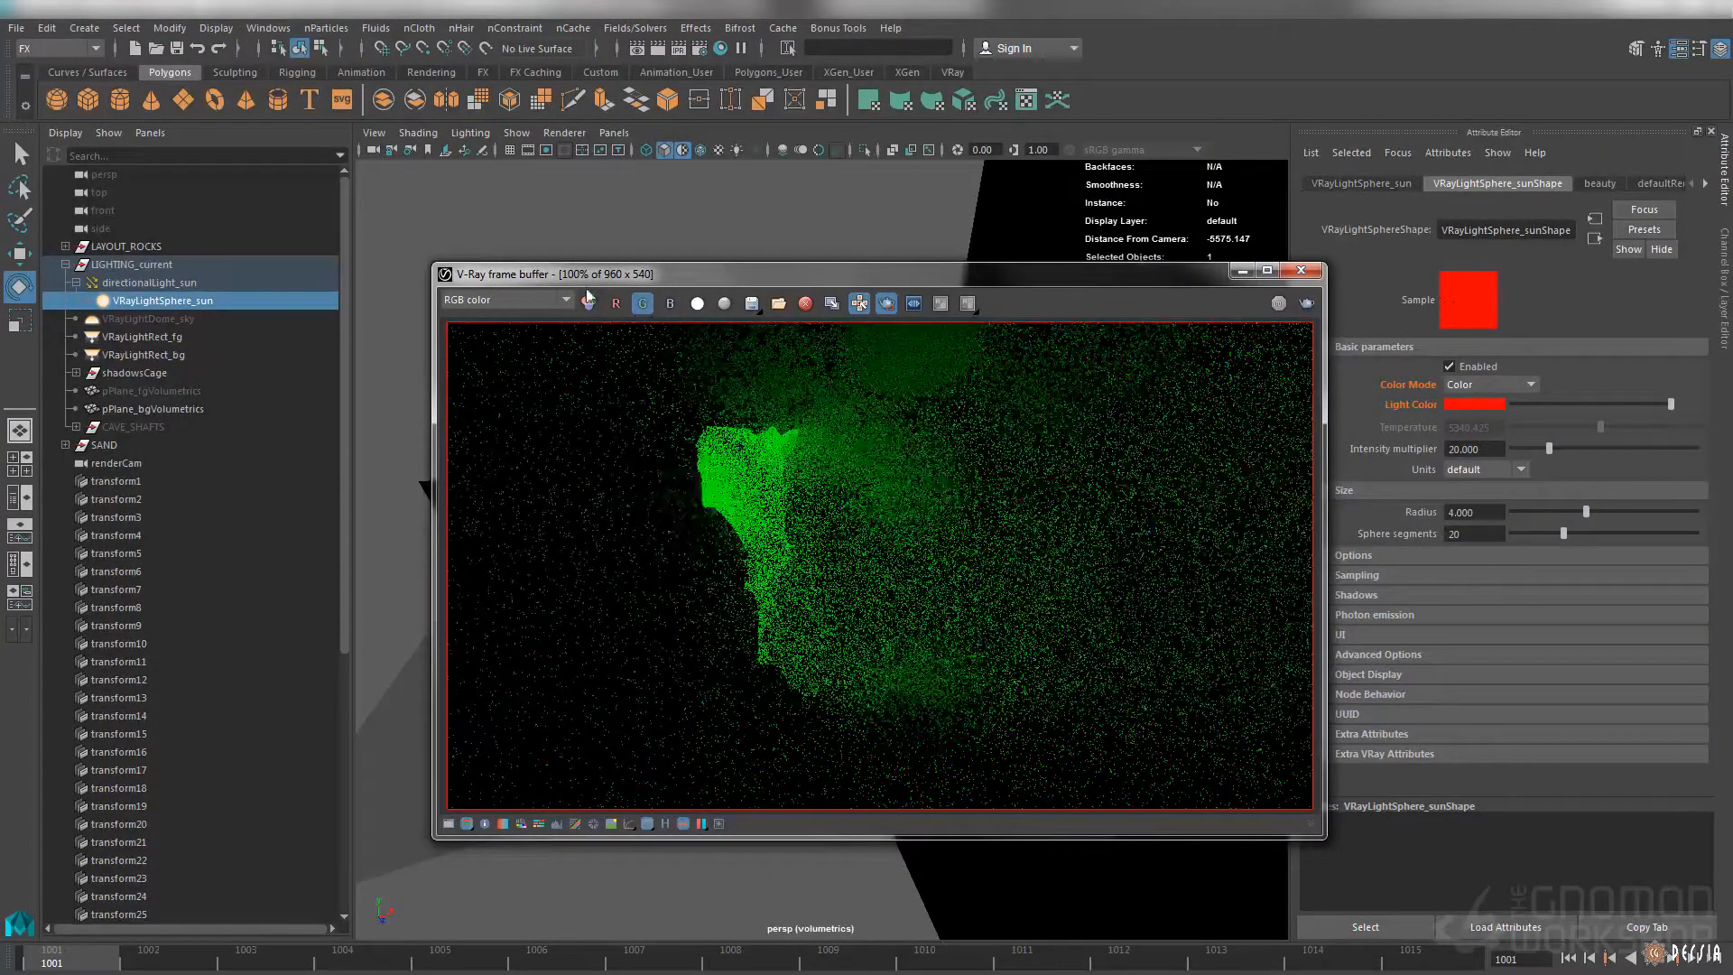
click(642, 303)
click(670, 303)
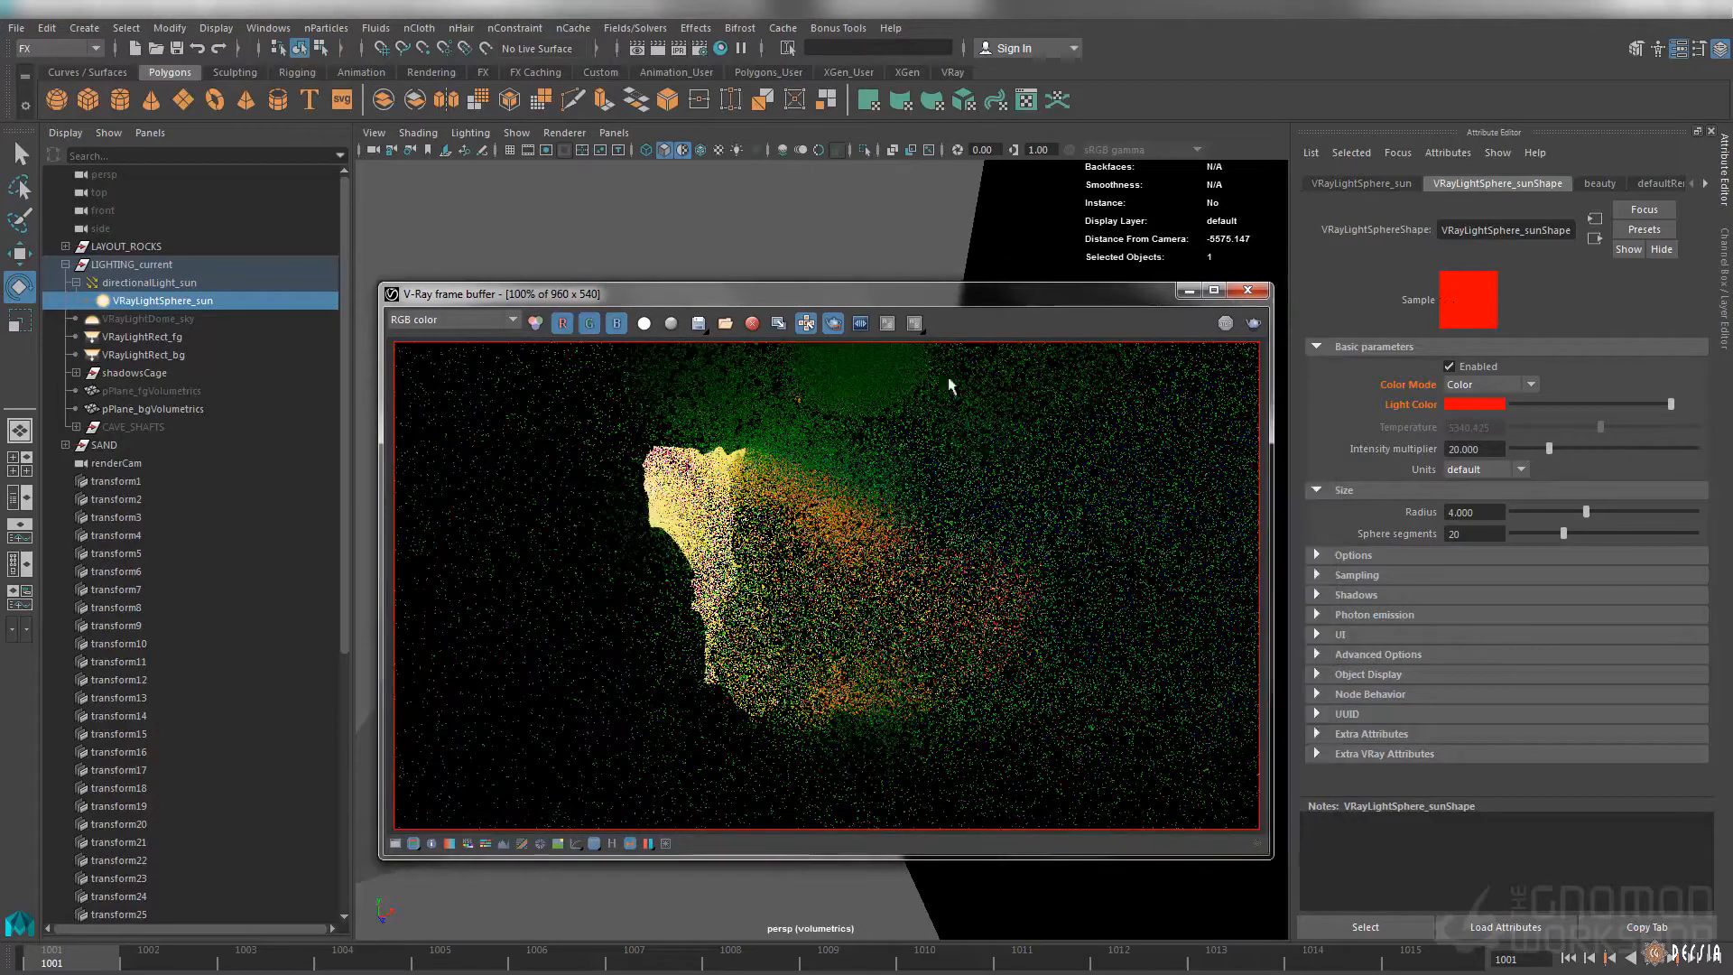
Make the volumetrics_fg render layer current, look through renderCam and render it in the V-Ray frame buffer
key(ctrl+a)
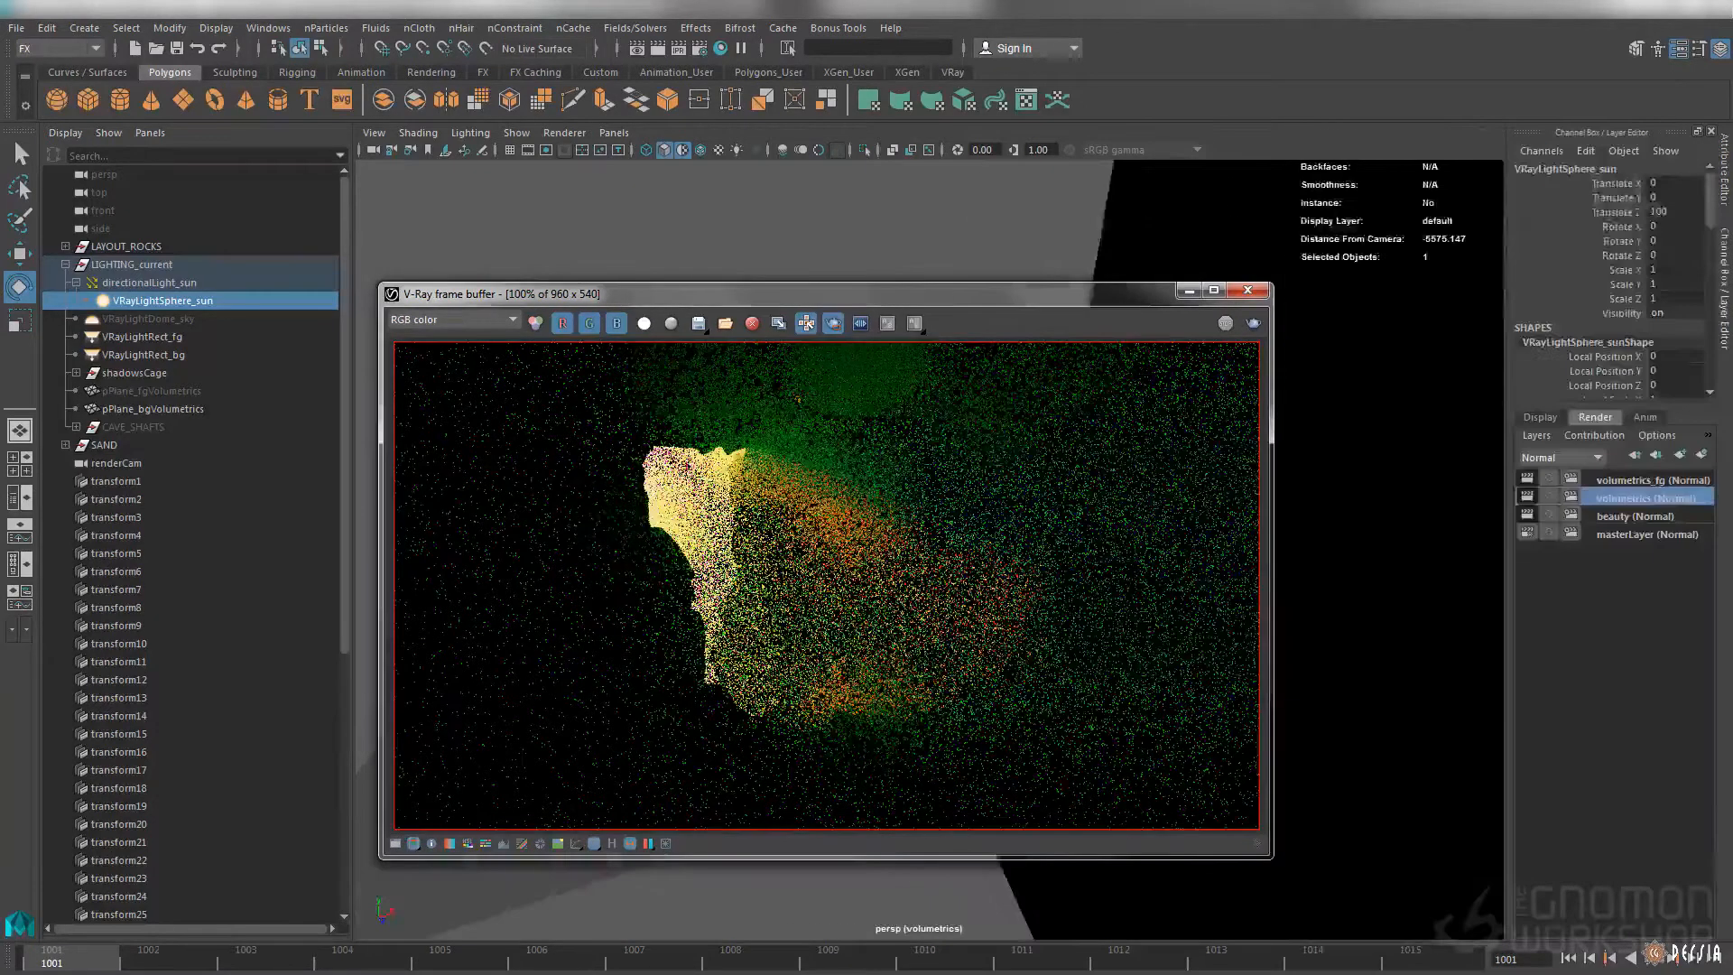
click(1616, 481)
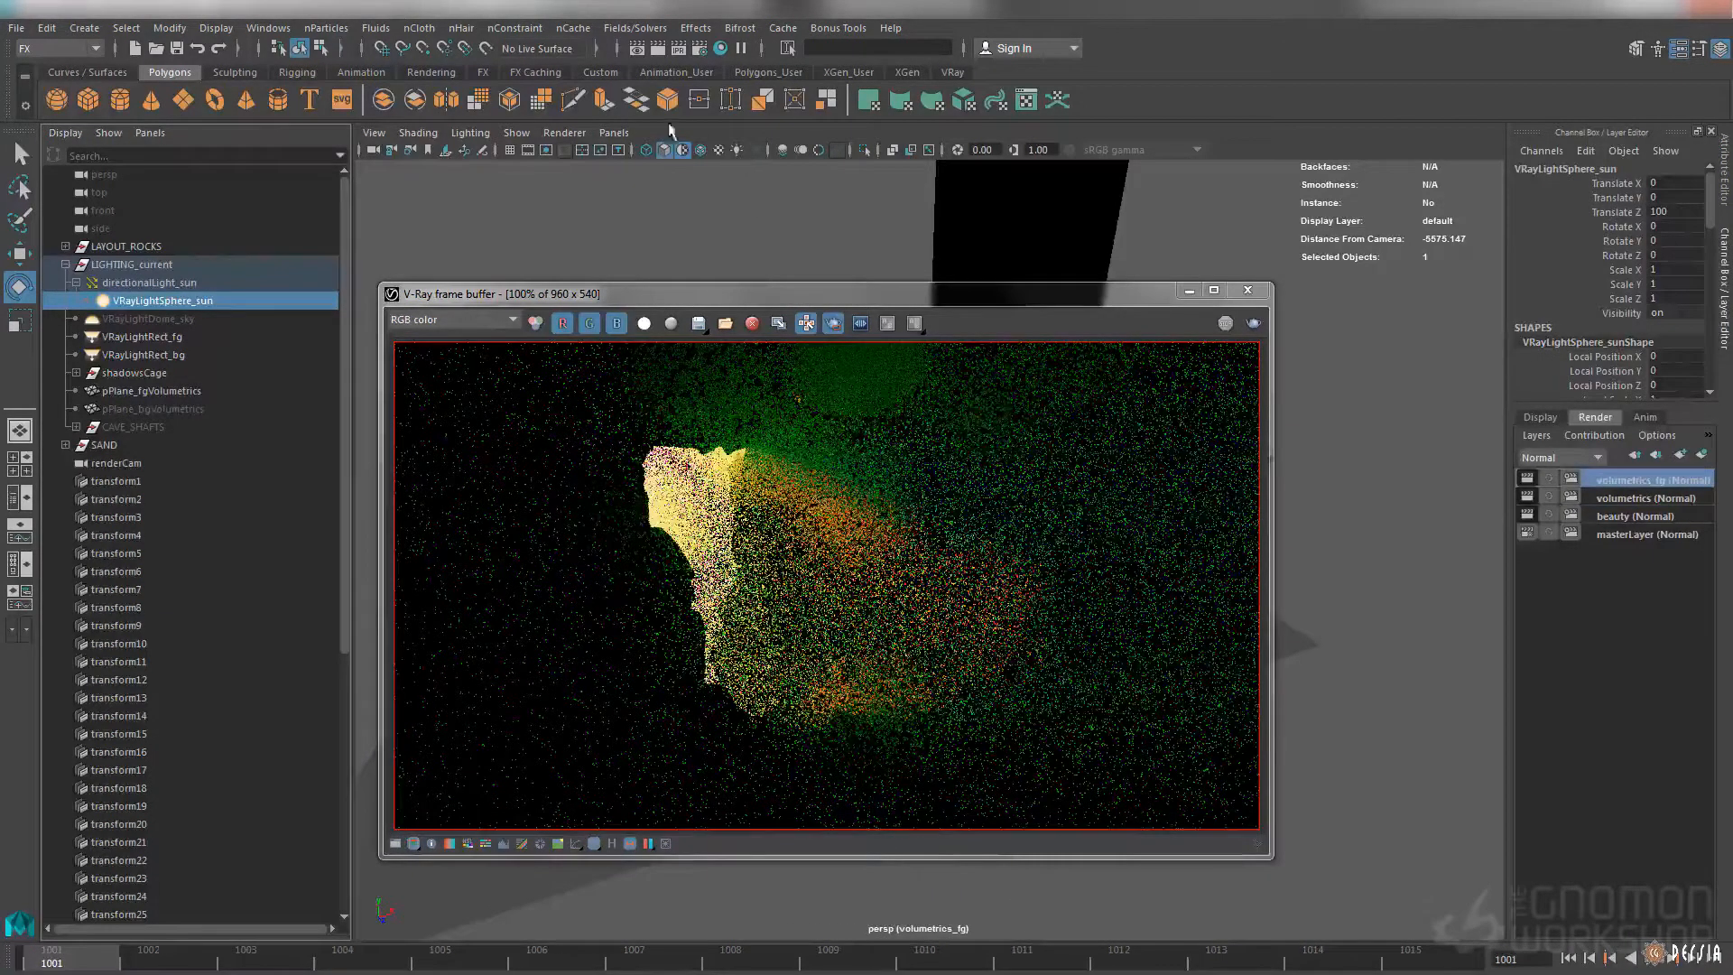
click(614, 133)
mouse_move(713, 155)
click(848, 165)
click(859, 263)
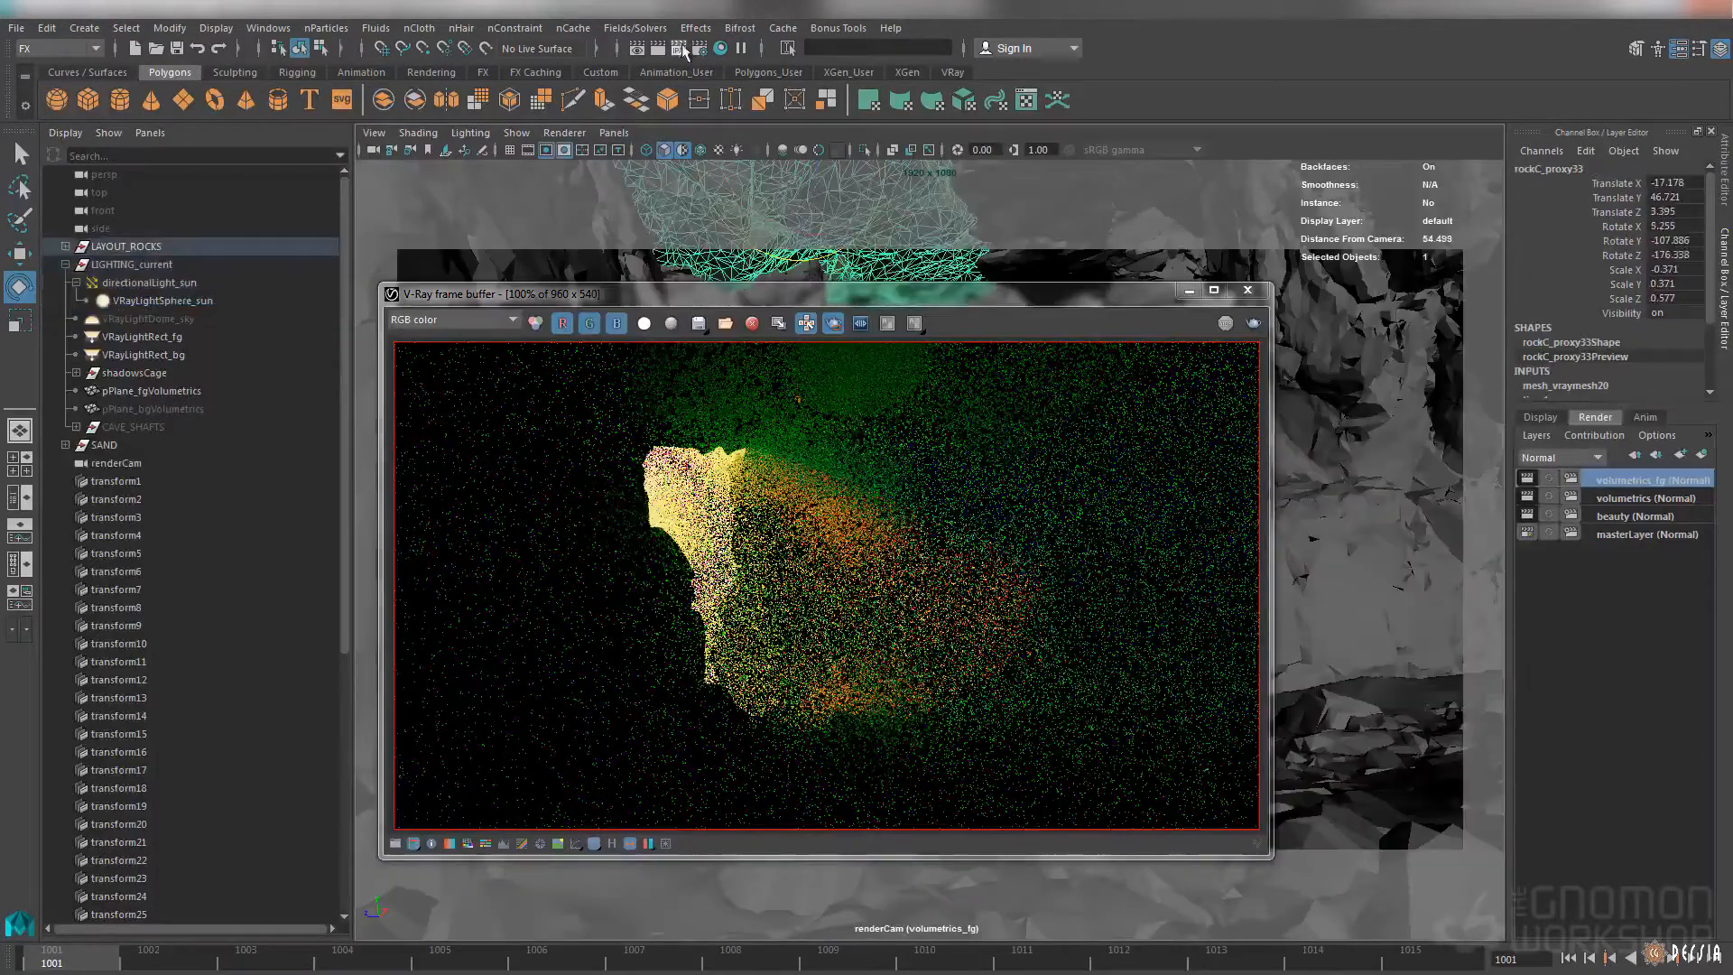
click(681, 49)
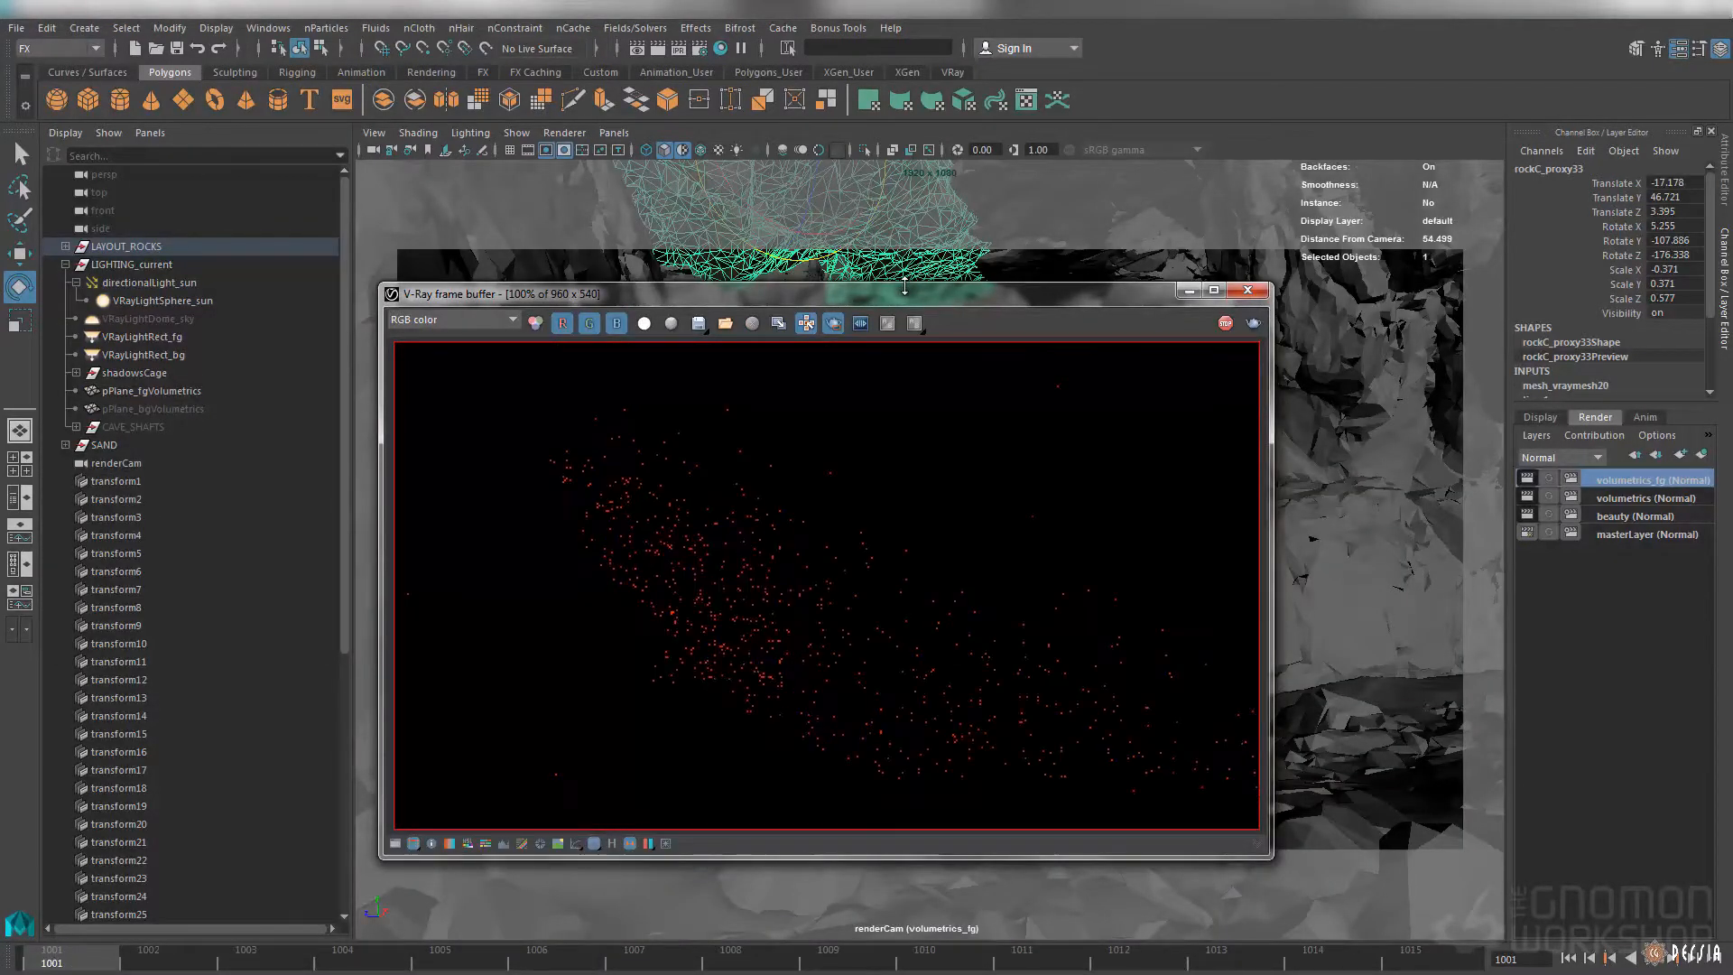
Render only a rectangular region around the middle of the volumetrics_fg image and inspect it up close
drag(954, 501, 689, 711)
scroll(759, 640, up, 1)
middle_drag(759, 640, 764, 647)
scroll(781, 643, down, 1)
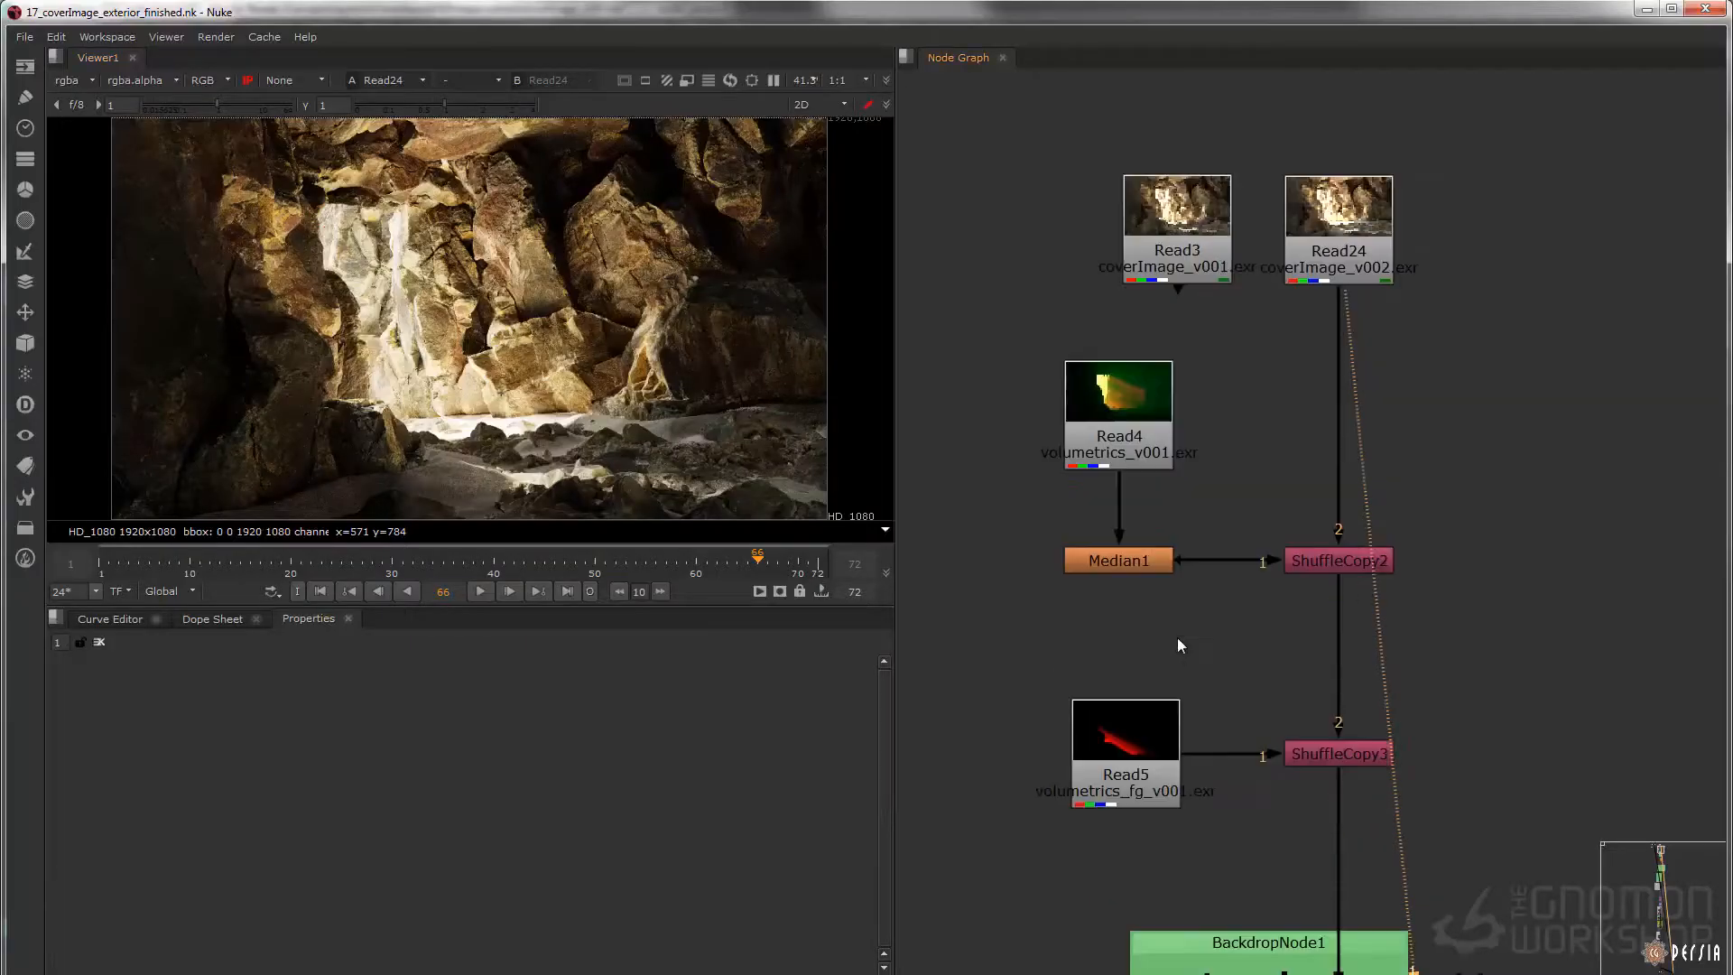
Switch to Nuke and view the foreground volumetrics render volumetrics_fg_v001.exr from Read5
click(1112, 727)
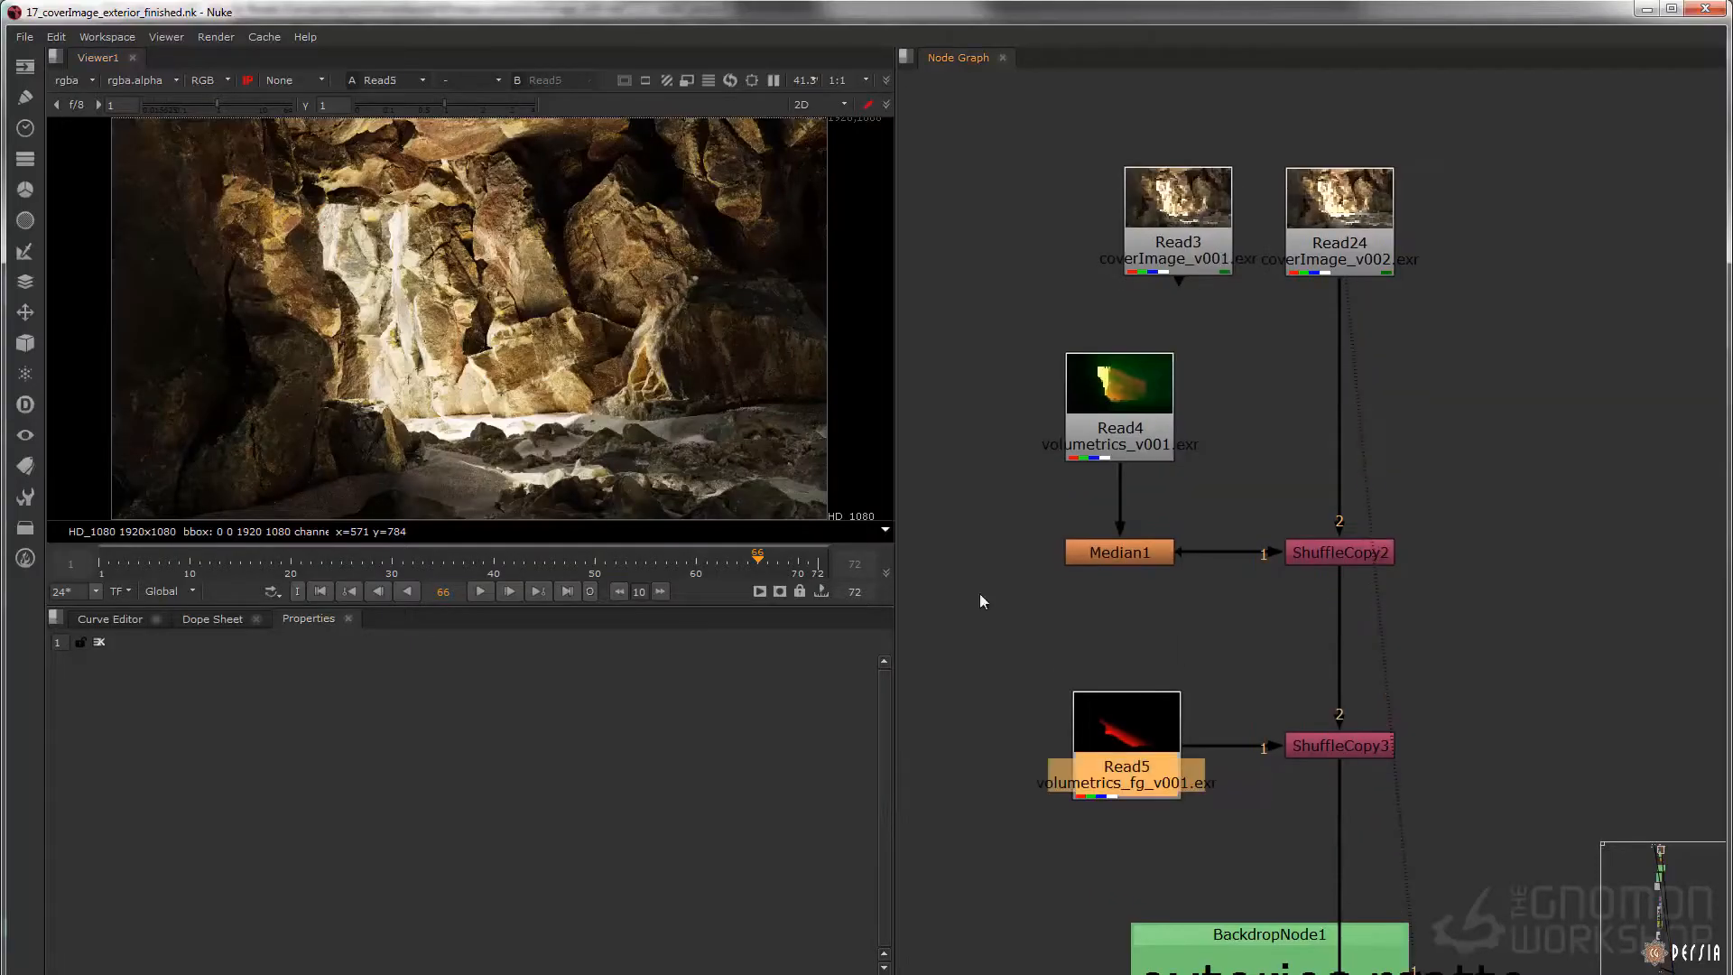
key(1)
click(973, 626)
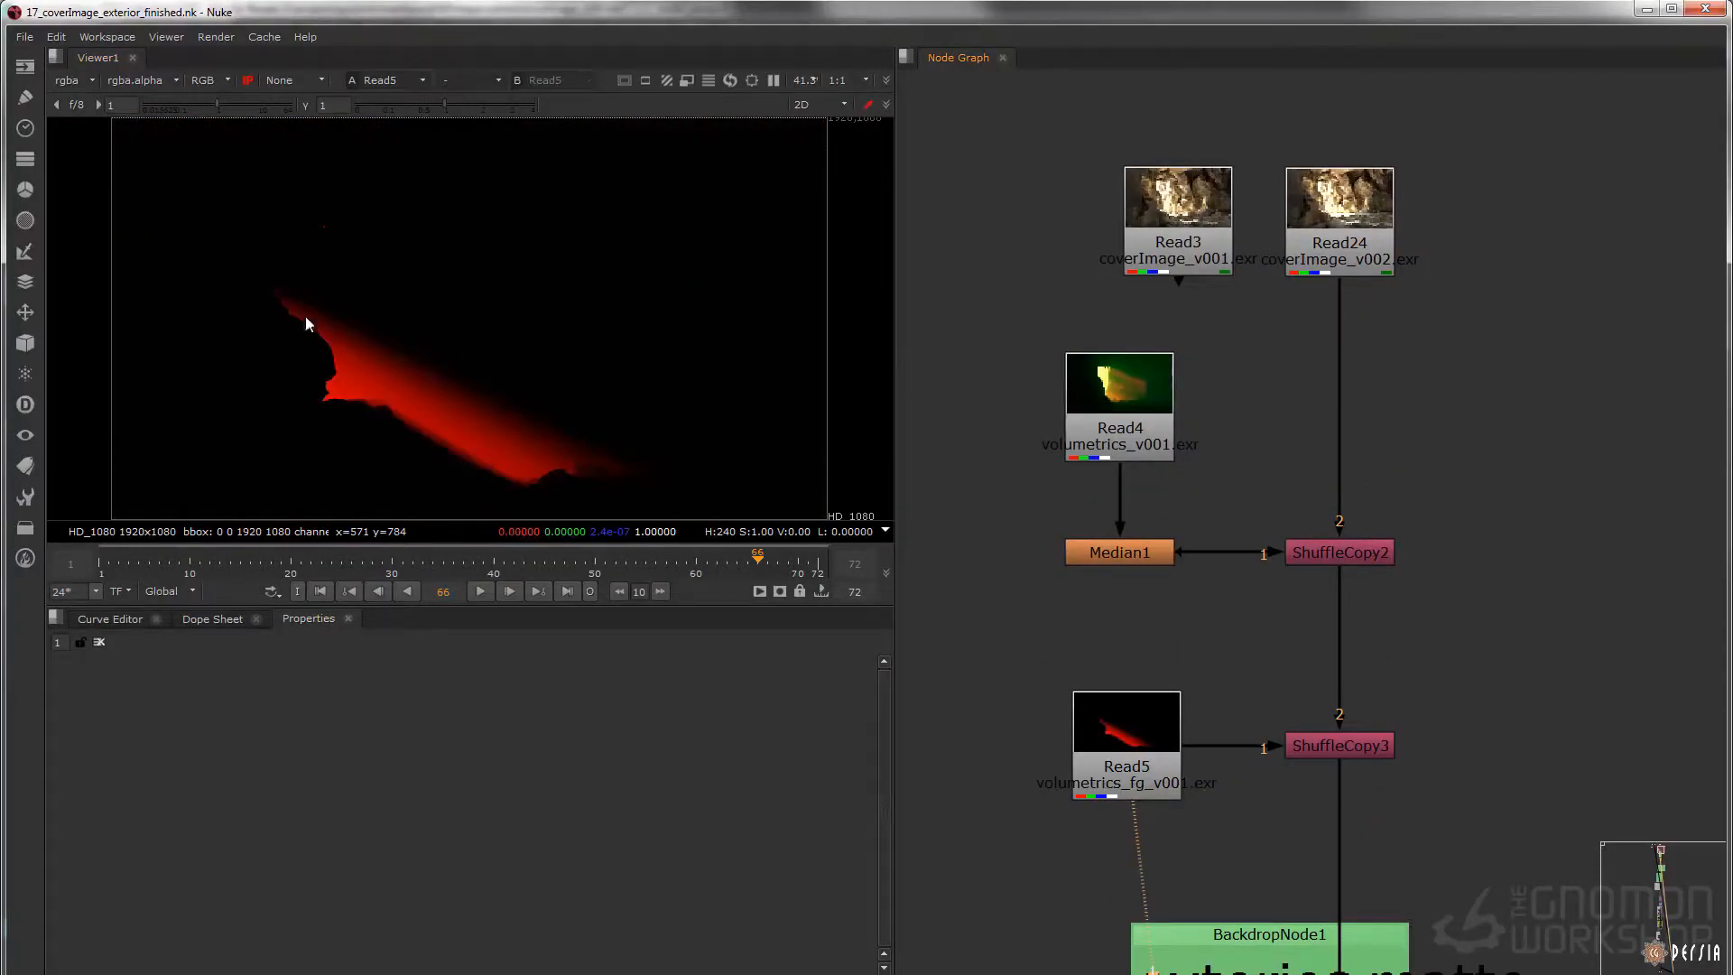
View the Read4 render volumetrics_v001.exr and check its red, green and blue channels individually
click(1168, 430)
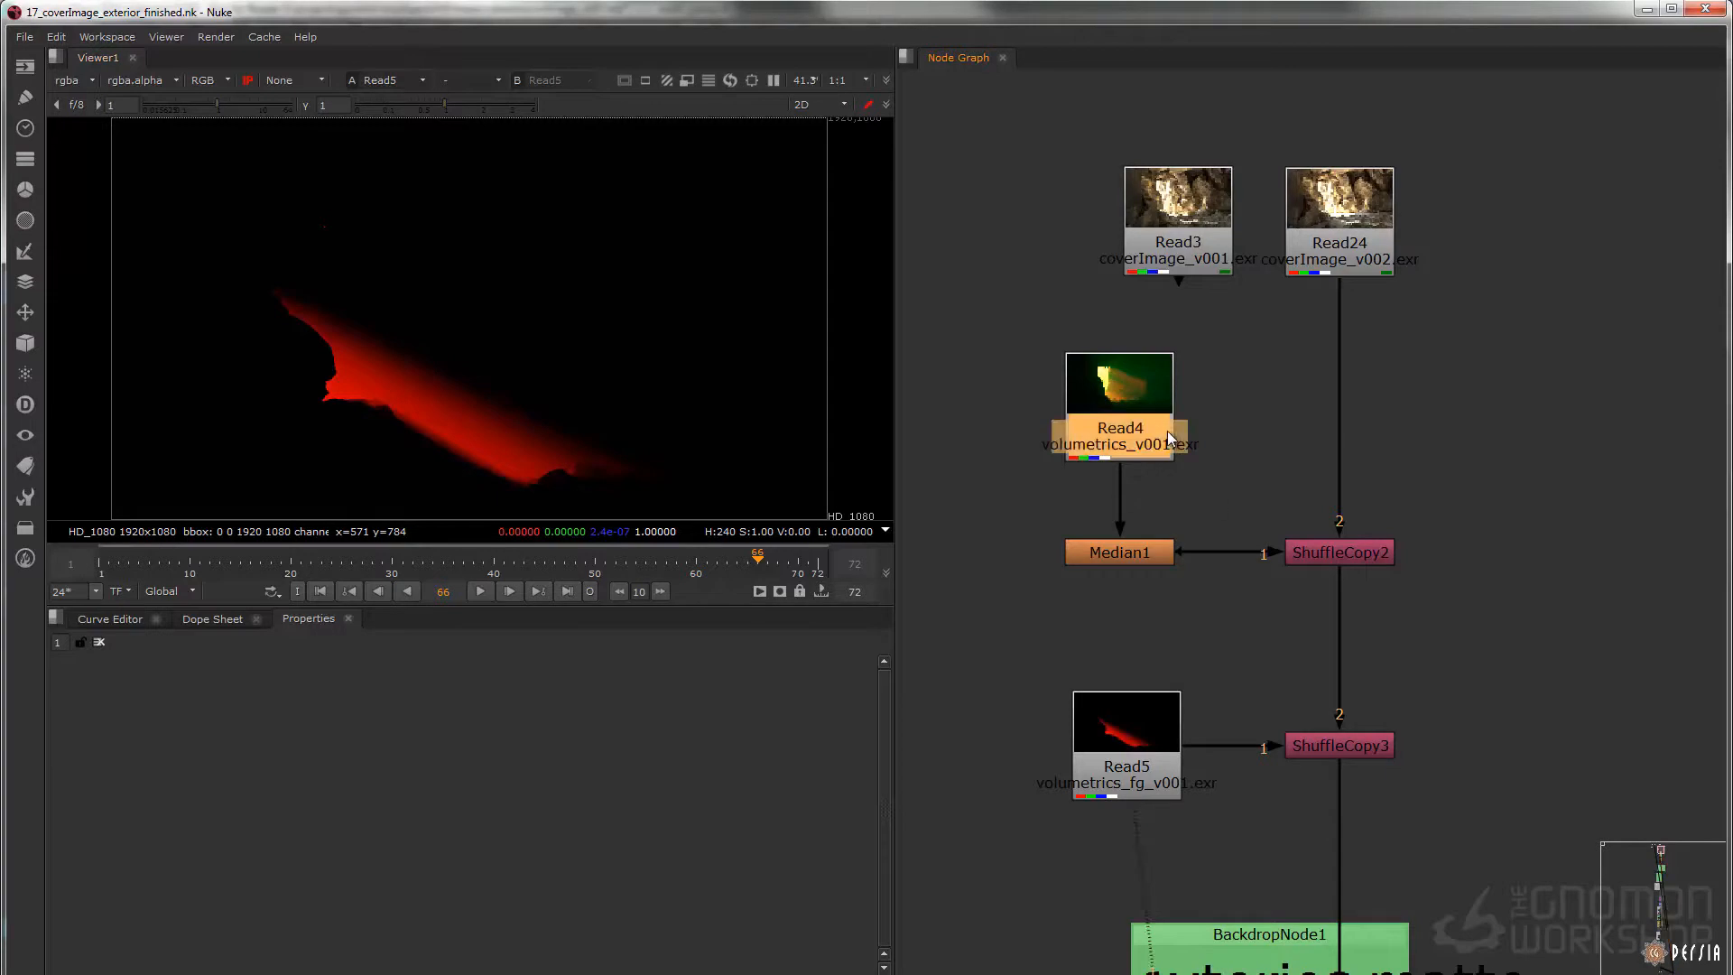
key(1)
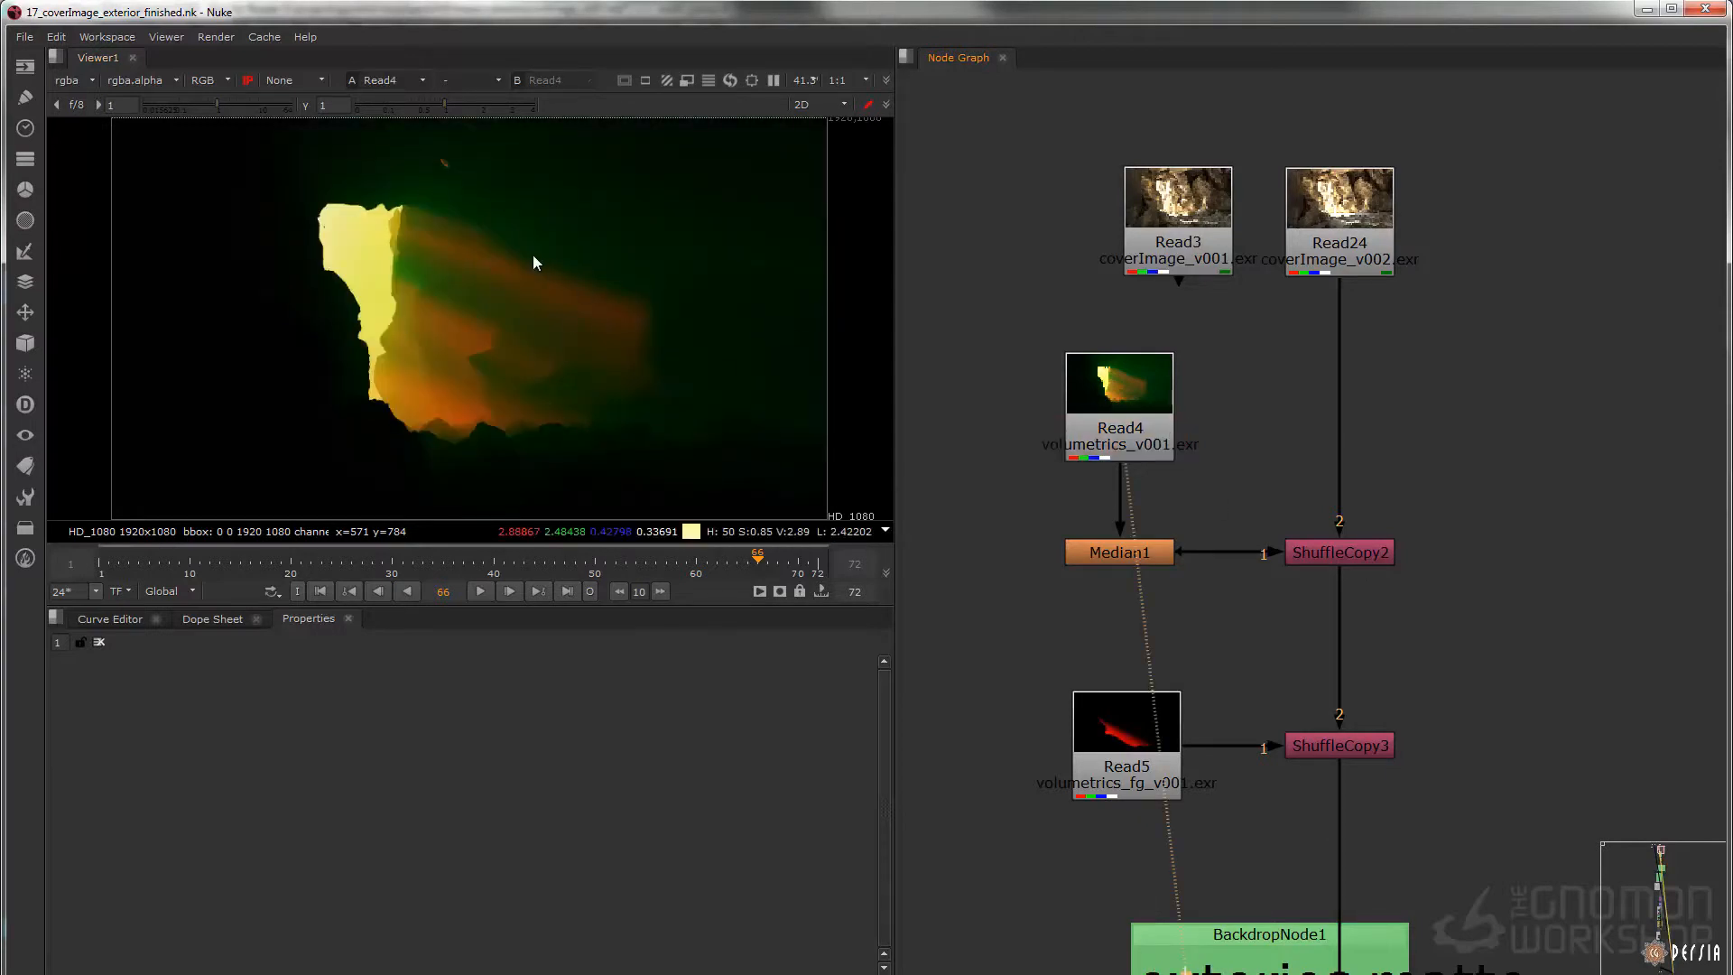
key(r)
key(g)
key(b)
key(b)
View the Read24 render coverImage_v002.exr and look through its available layers, keeping rgba displayed
click(1340, 244)
key(1)
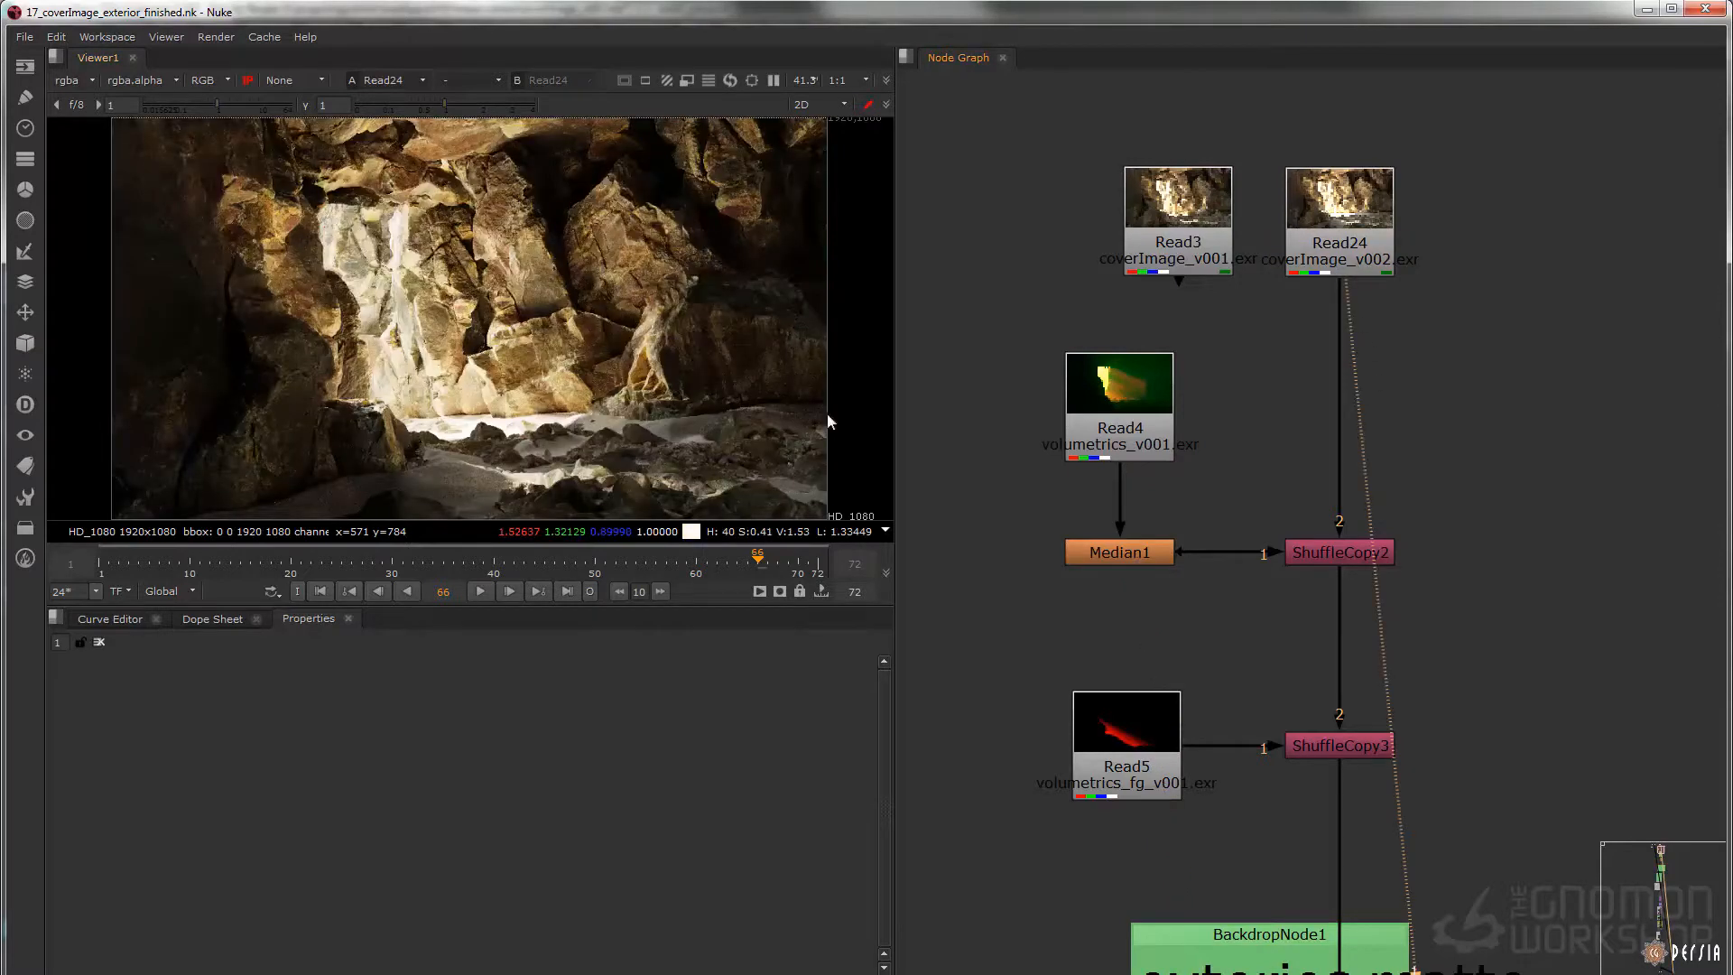
click(86, 80)
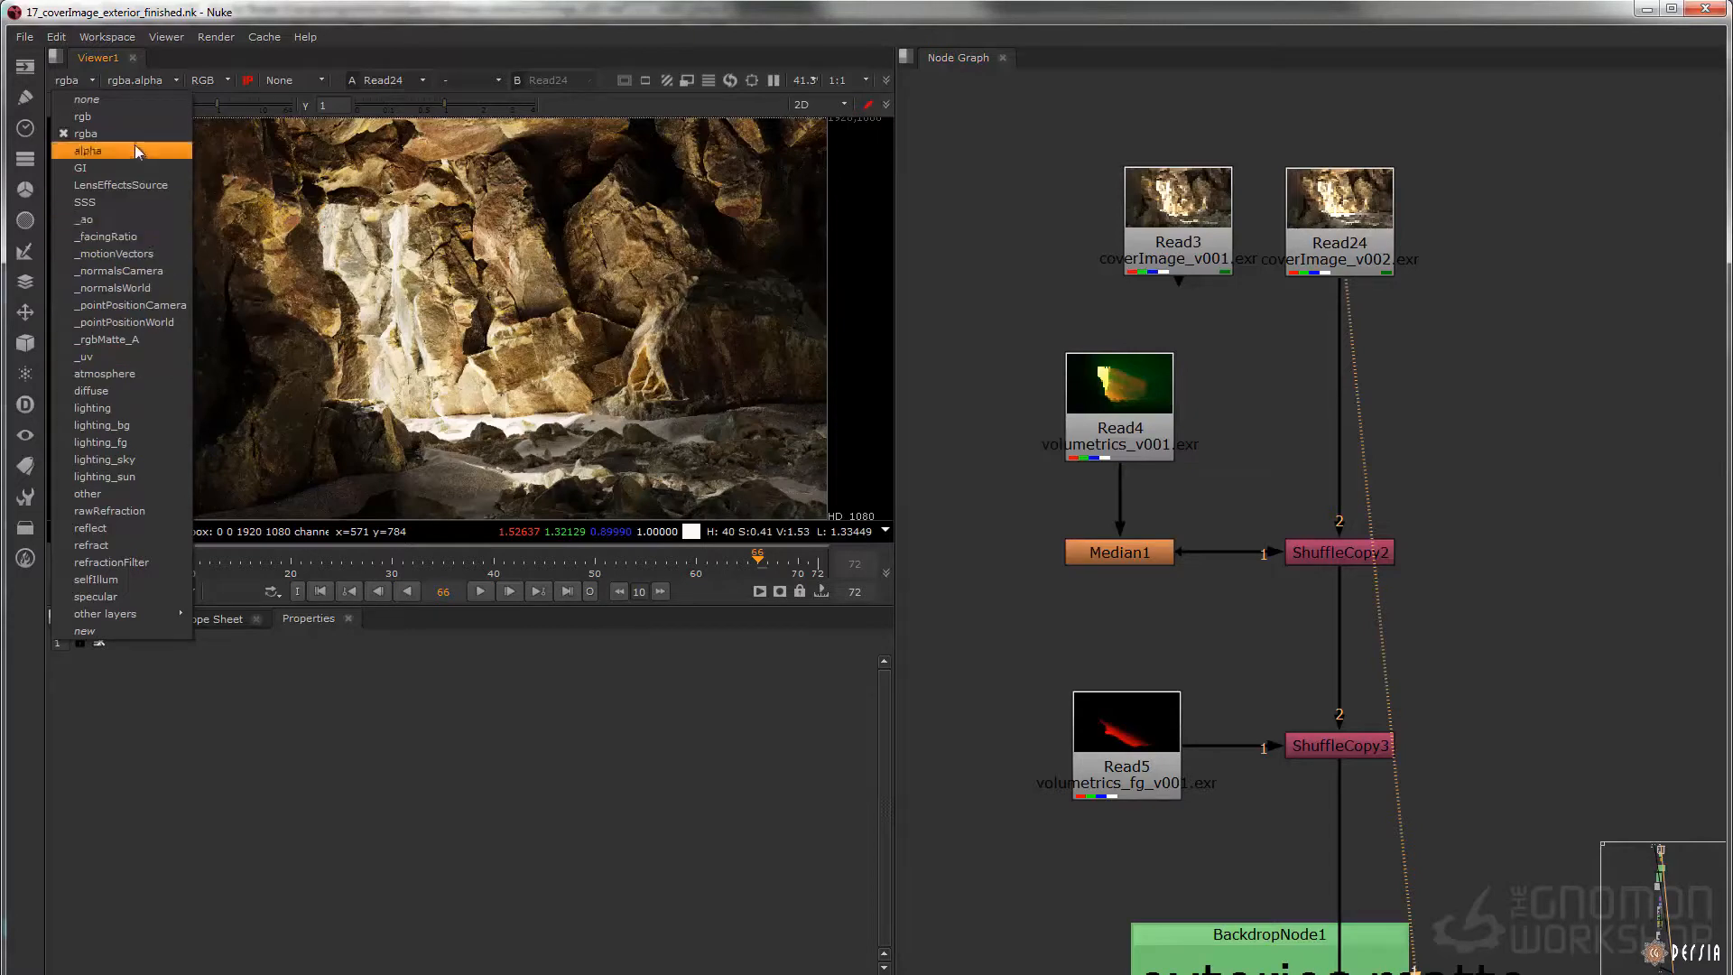
click(90, 134)
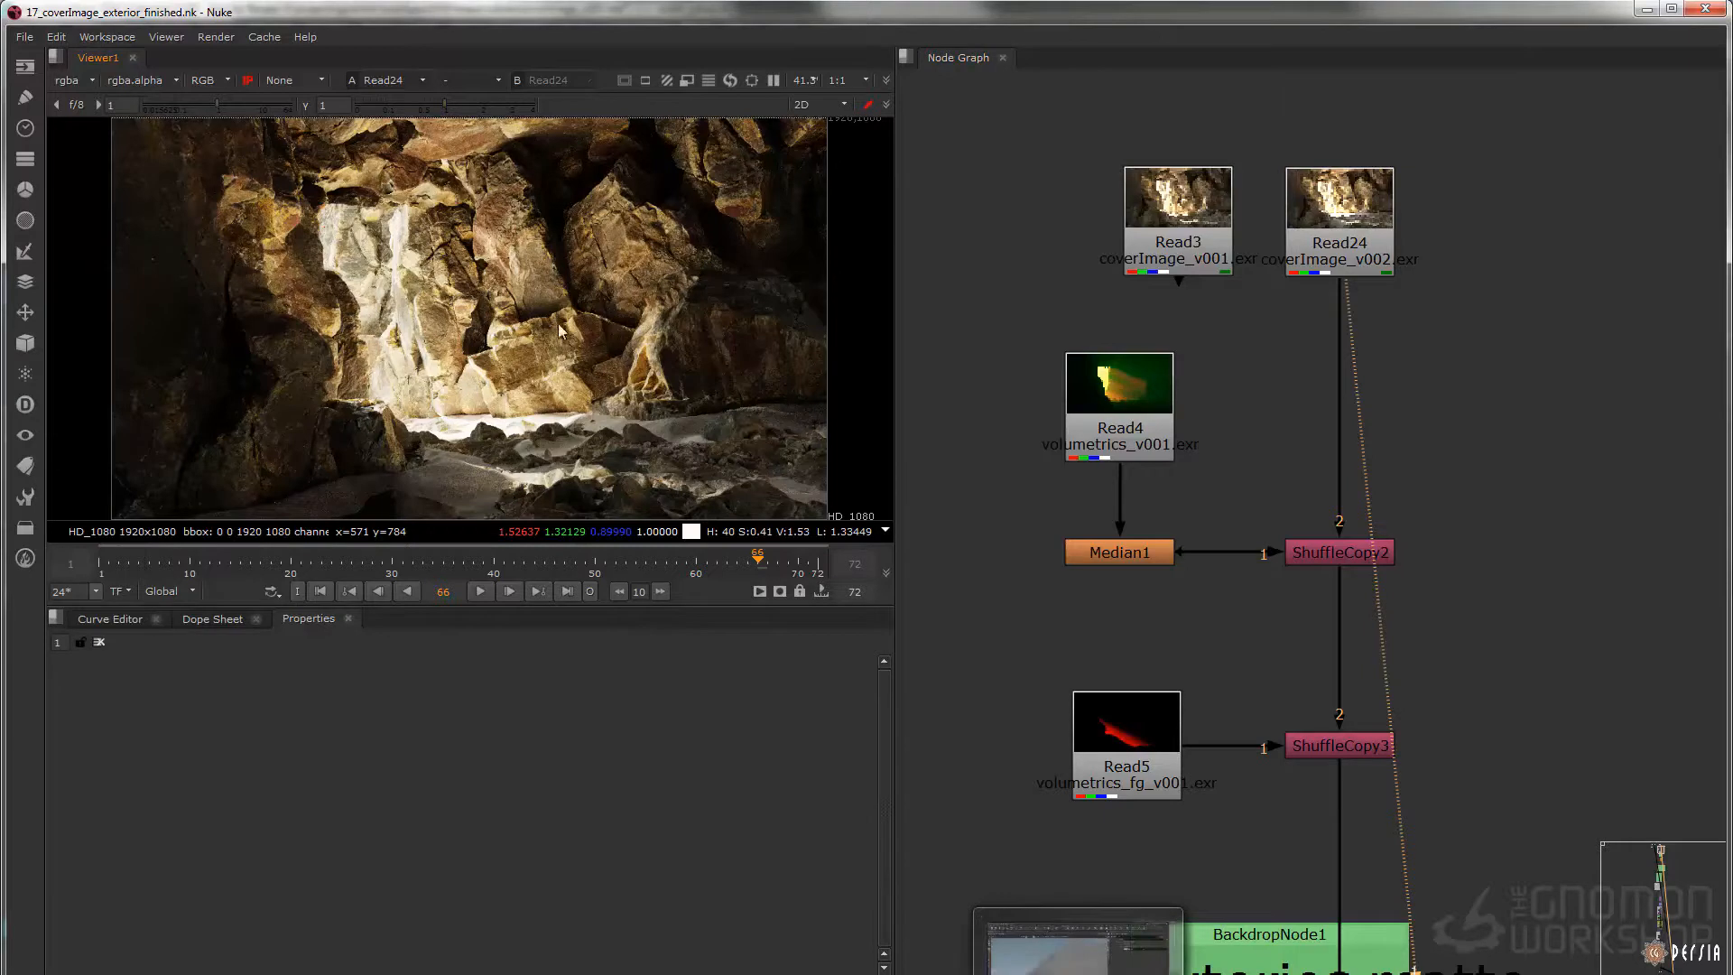
Switch to Houdini and examine the gPlane sand surface in sand_v003.hipnc from several angles
scroll(467, 460, up, 3)
middle_drag(410, 511, 453, 473)
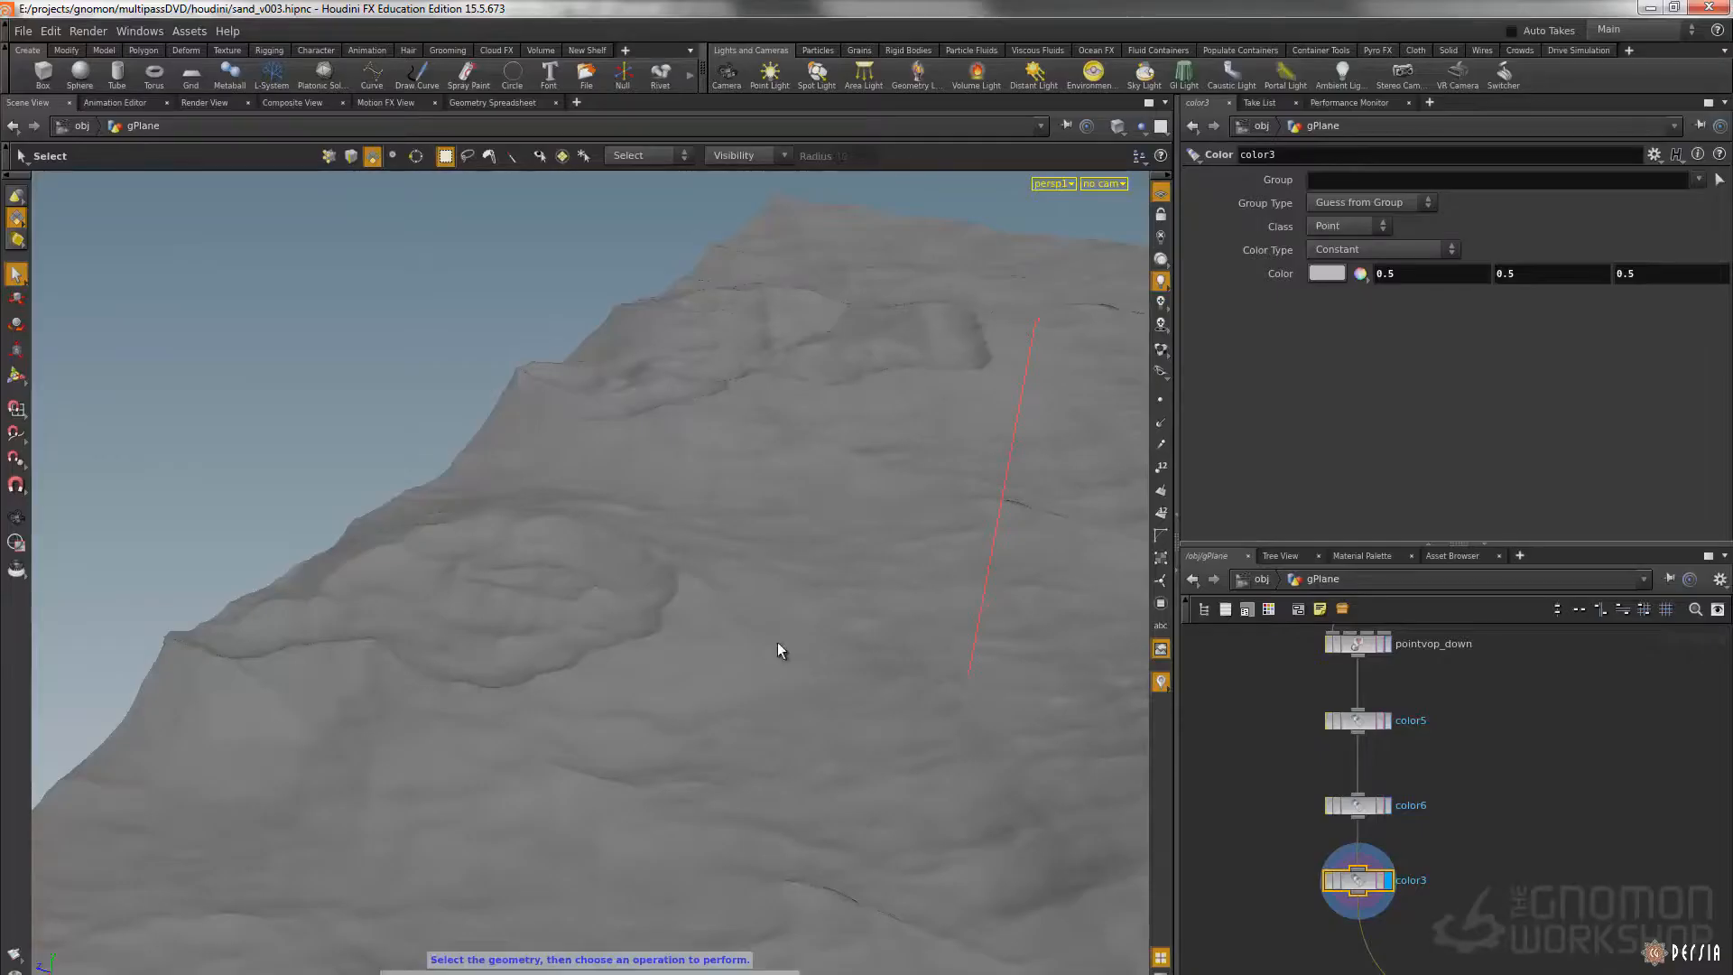
middle_drag(762, 529, 736, 564)
right_drag(736, 564, 665, 538)
drag(665, 538, 676, 446)
right_drag(675, 447, 743, 480)
drag(743, 480, 774, 515)
Show all objects in the scene view and examine how the sand builds up around the cave rocks
click(1145, 132)
click(1147, 146)
drag(600, 410, 665, 422)
right_drag(666, 421, 842, 495)
mouse_move(842, 495)
mouse_down()
mouse_move(786, 484)
mouse_move(716, 515)
mouse_move(631, 487)
mouse_move(836, 491)
mouse_up()
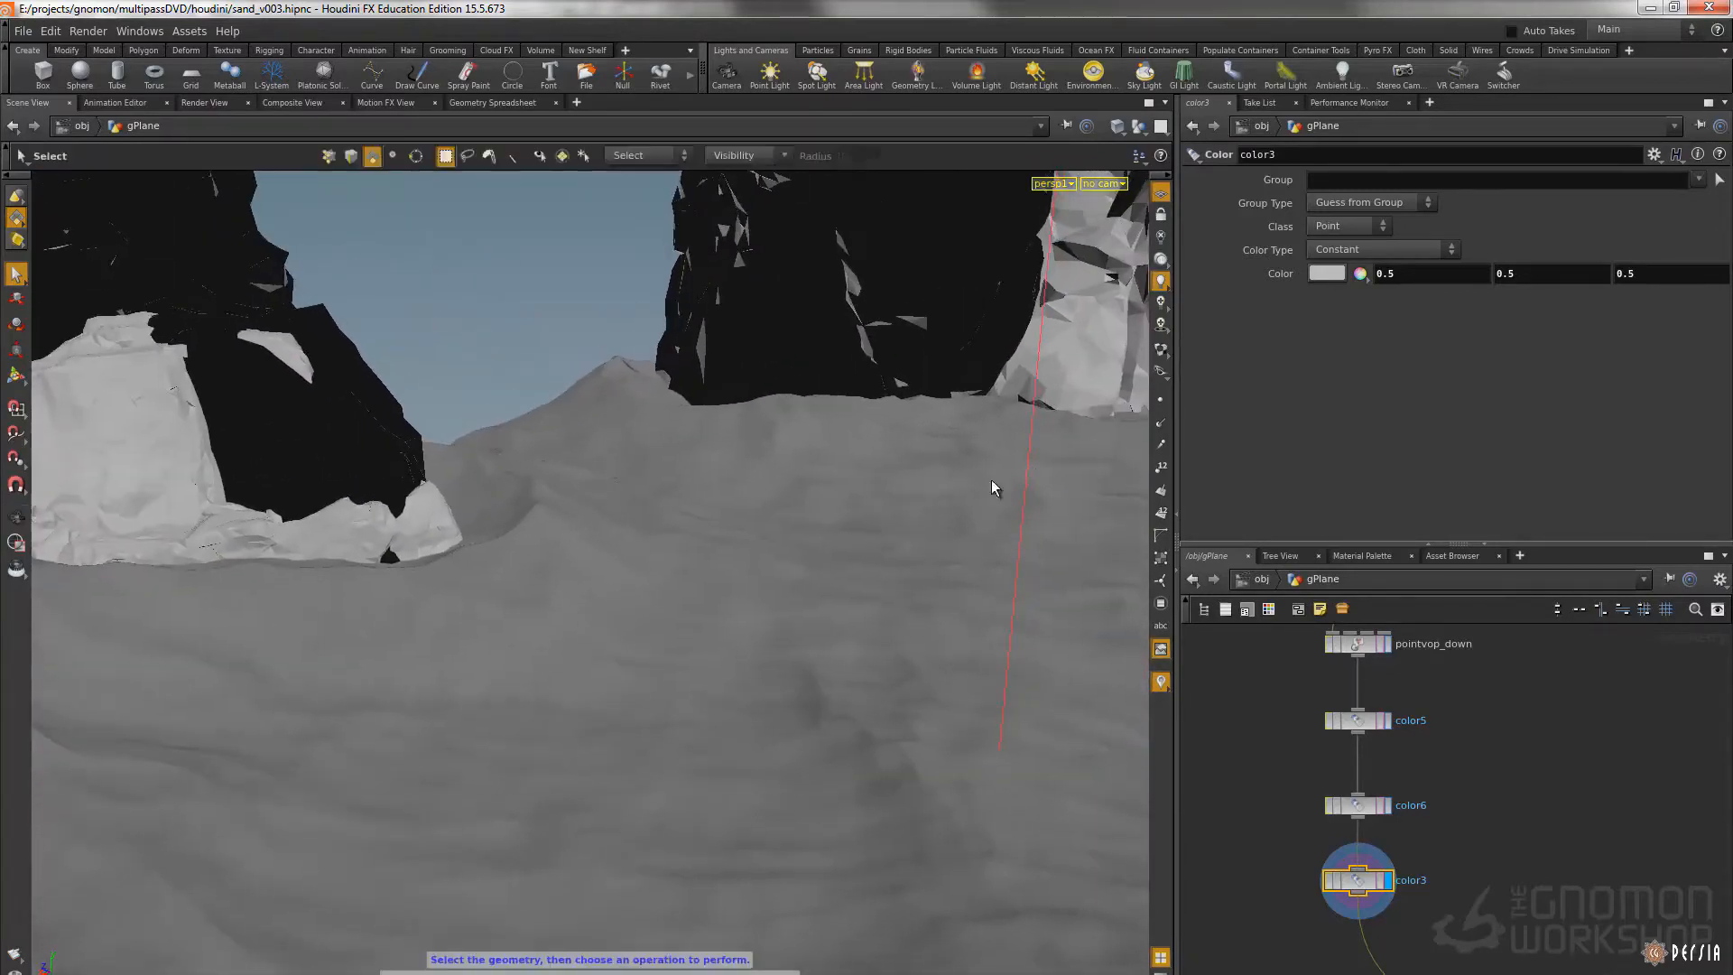
drag(584, 484, 686, 490)
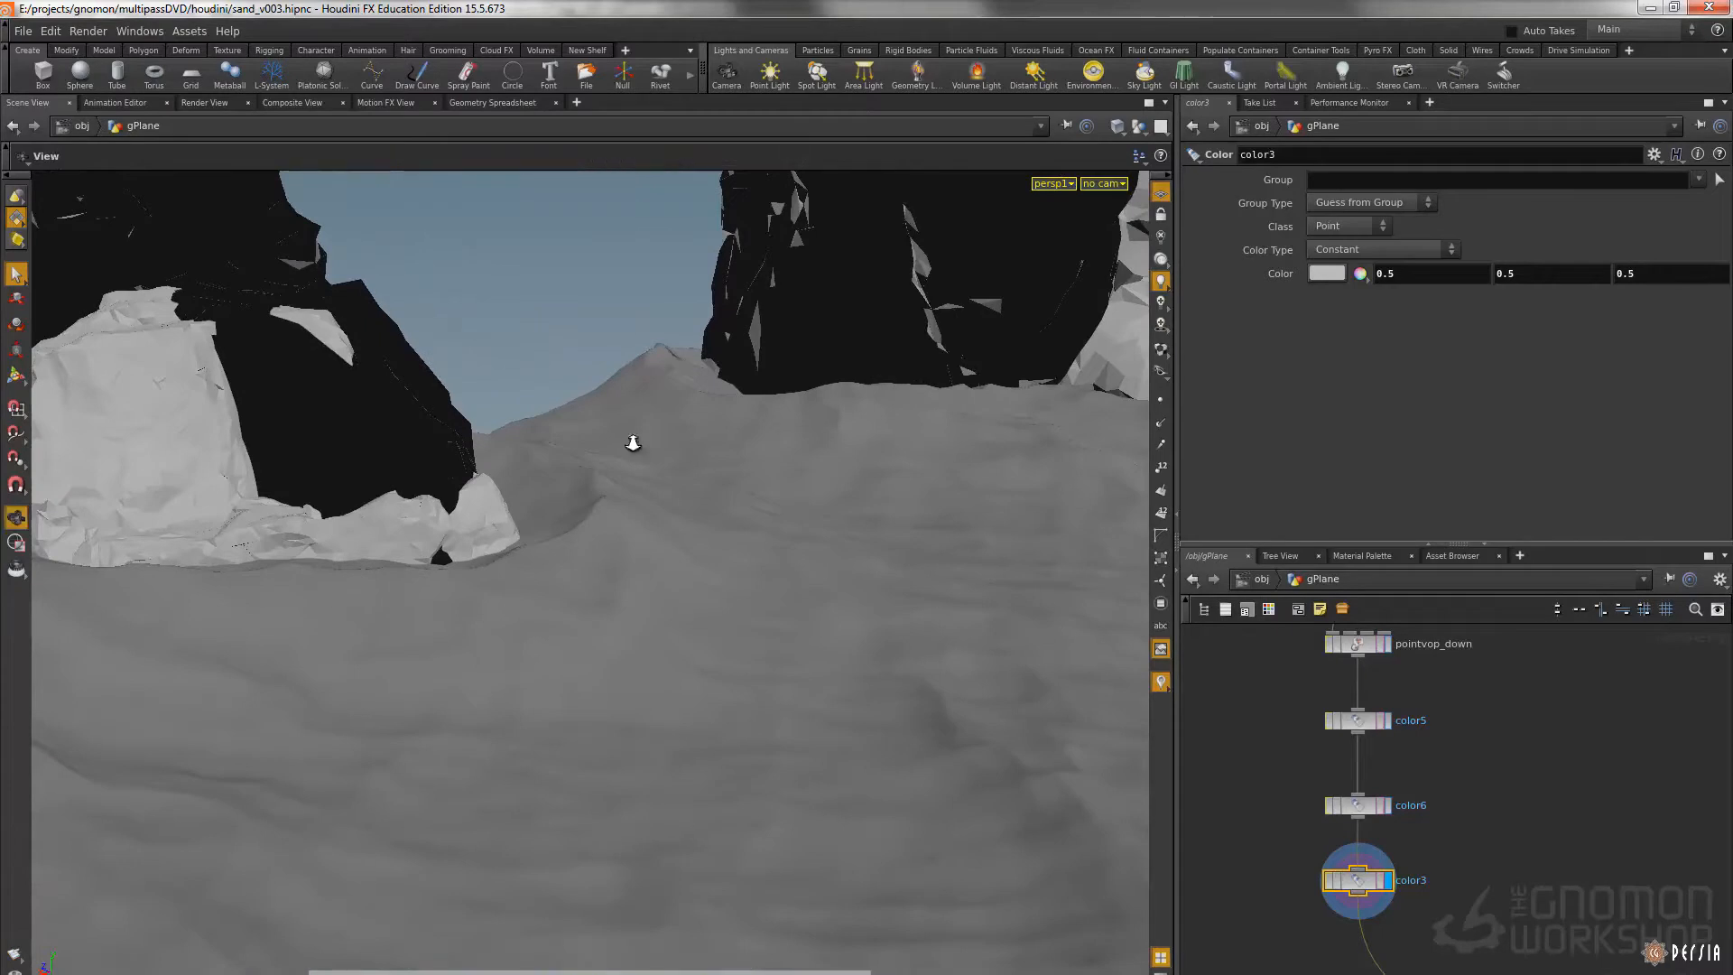
right_drag(948, 573, 966, 582)
drag(847, 445, 808, 469)
middle_drag(809, 470, 826, 373)
drag(714, 576, 771, 555)
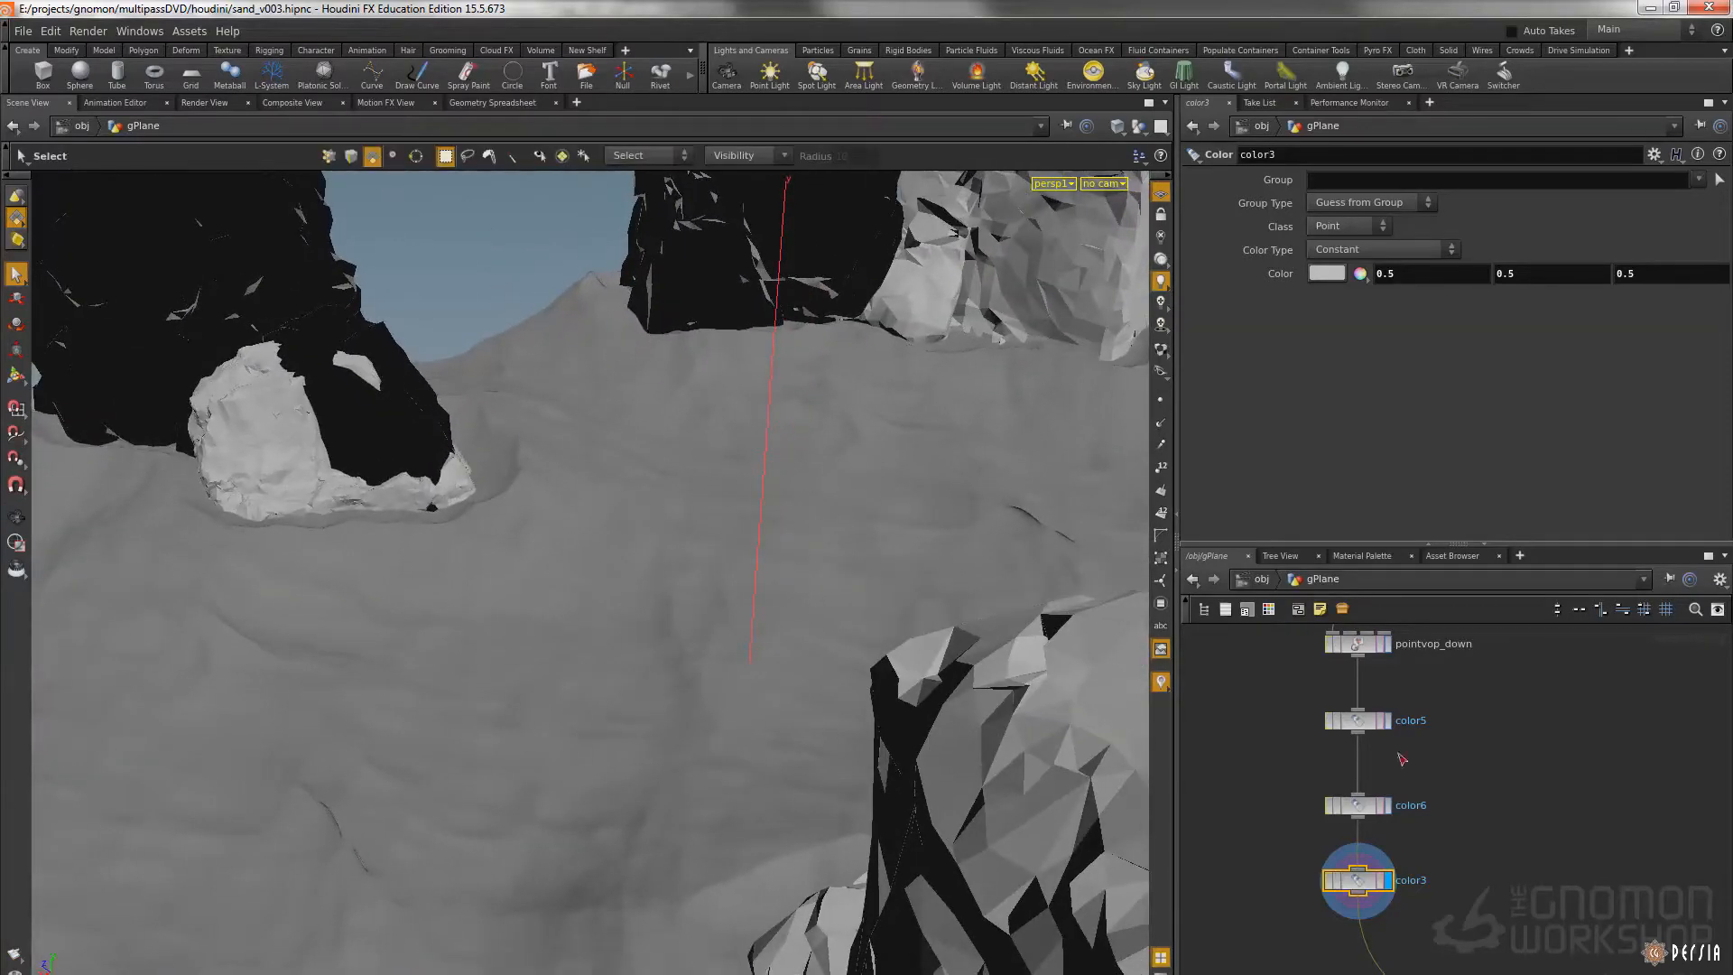
Display the transform2 node's result with the other objects hidden and inspect the base sand surface
middle_drag(1381, 713, 1428, 766)
scroll(1354, 705, down, 4)
scroll(1428, 766, up, 5)
click(1320, 839)
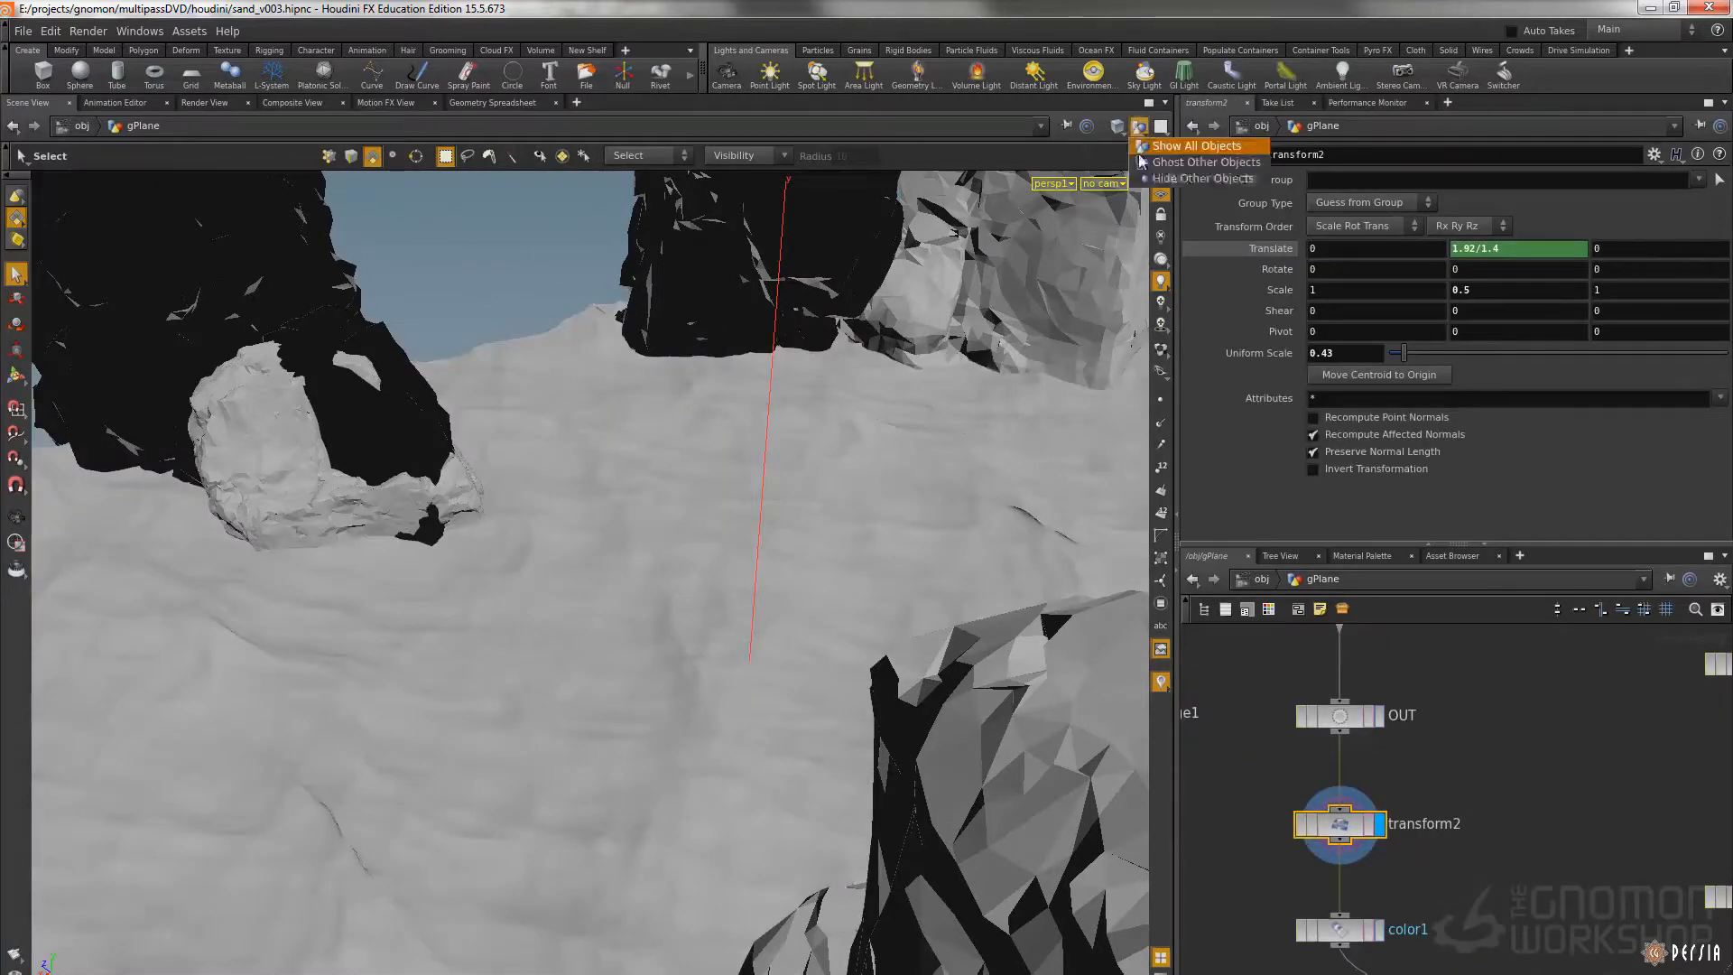
key(space+y)
drag(844, 372, 636, 350)
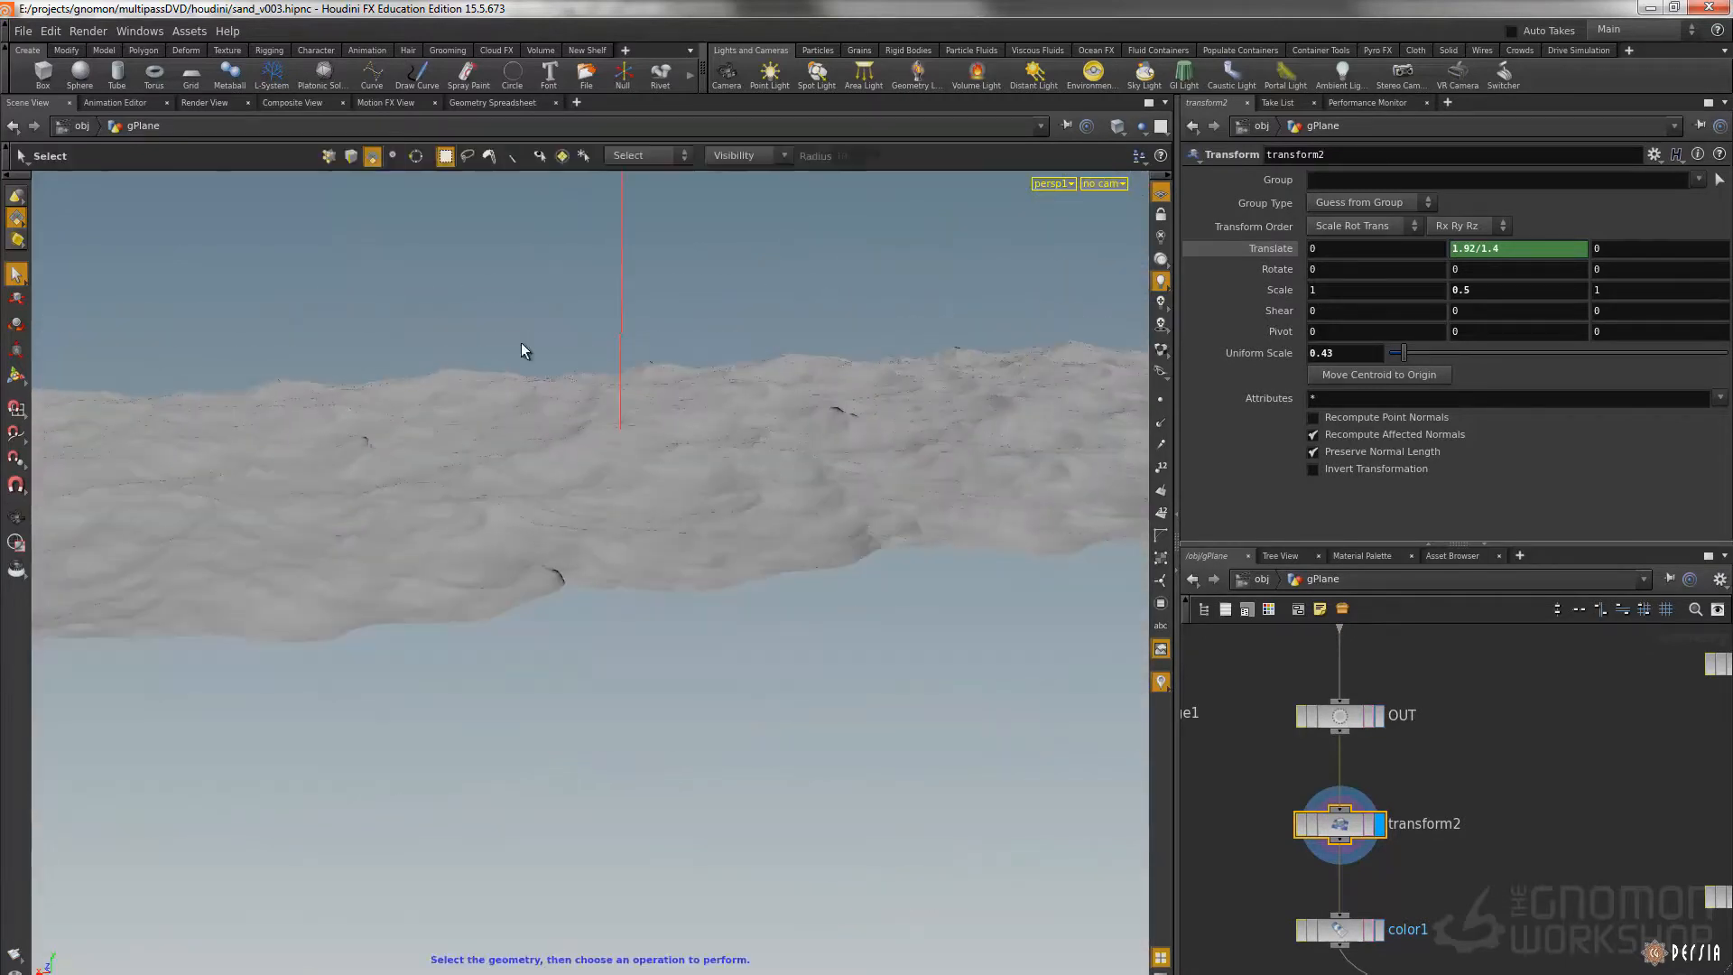
drag(975, 408, 890, 365)
Display the color2 node to view the white-colored rock geometry on its own
middle_drag(1637, 865, 1356, 659)
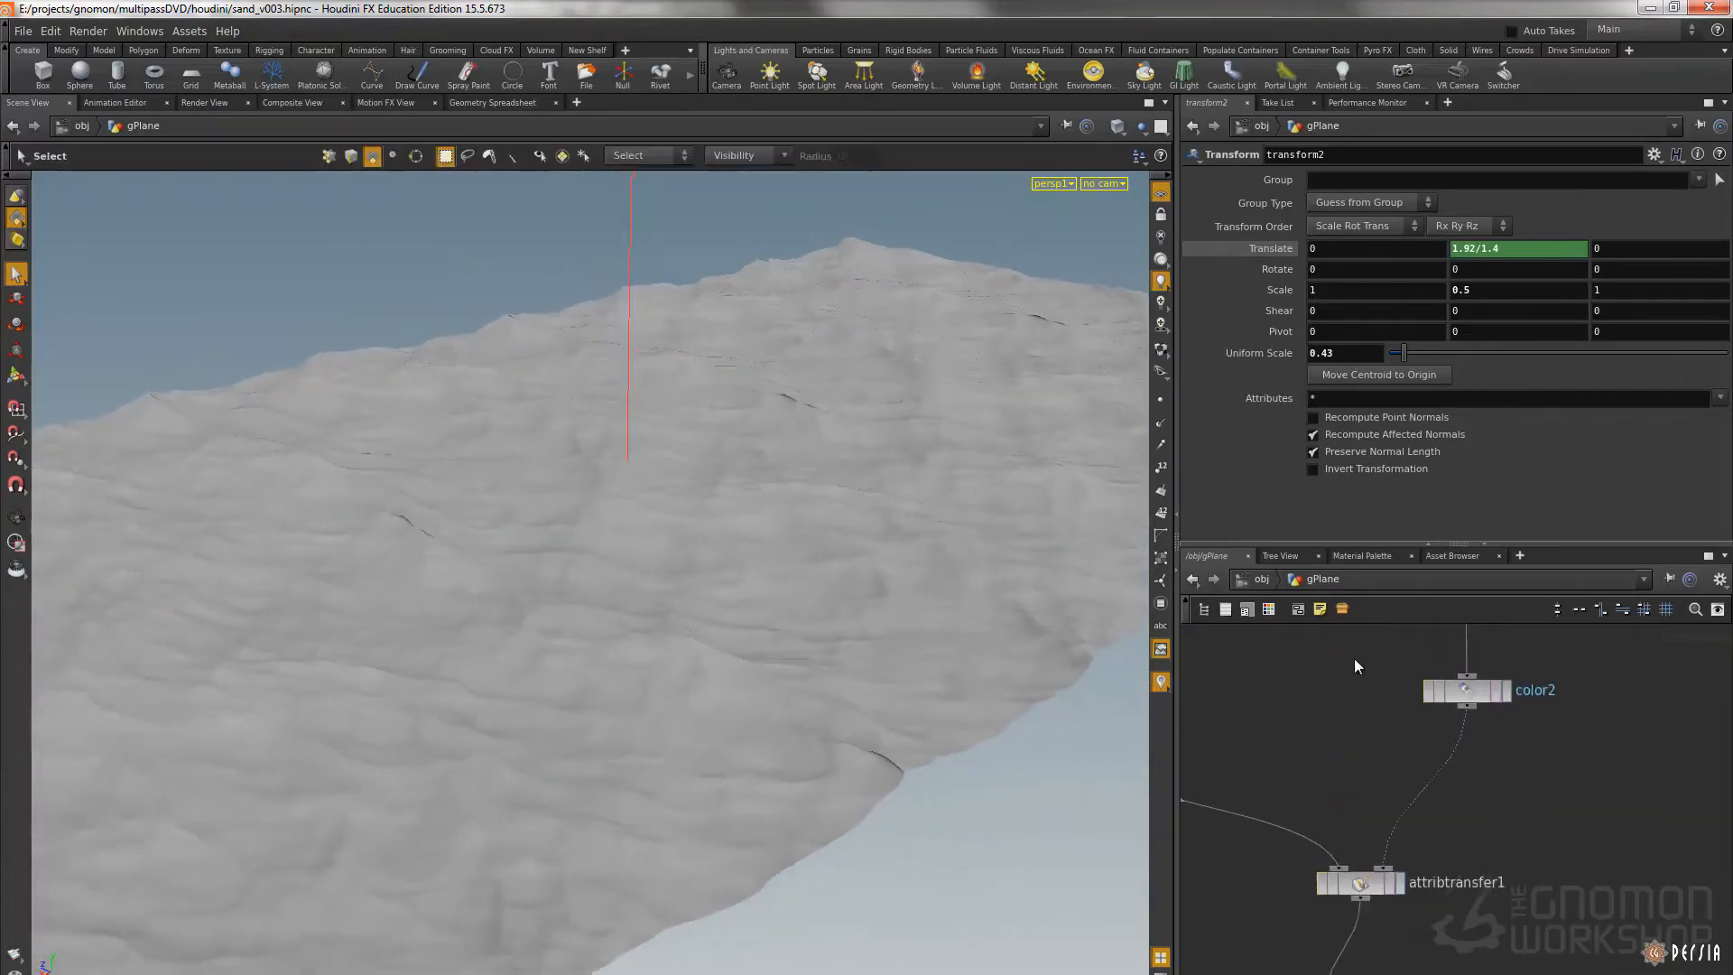
drag(1359, 659, 1549, 747)
key(r)
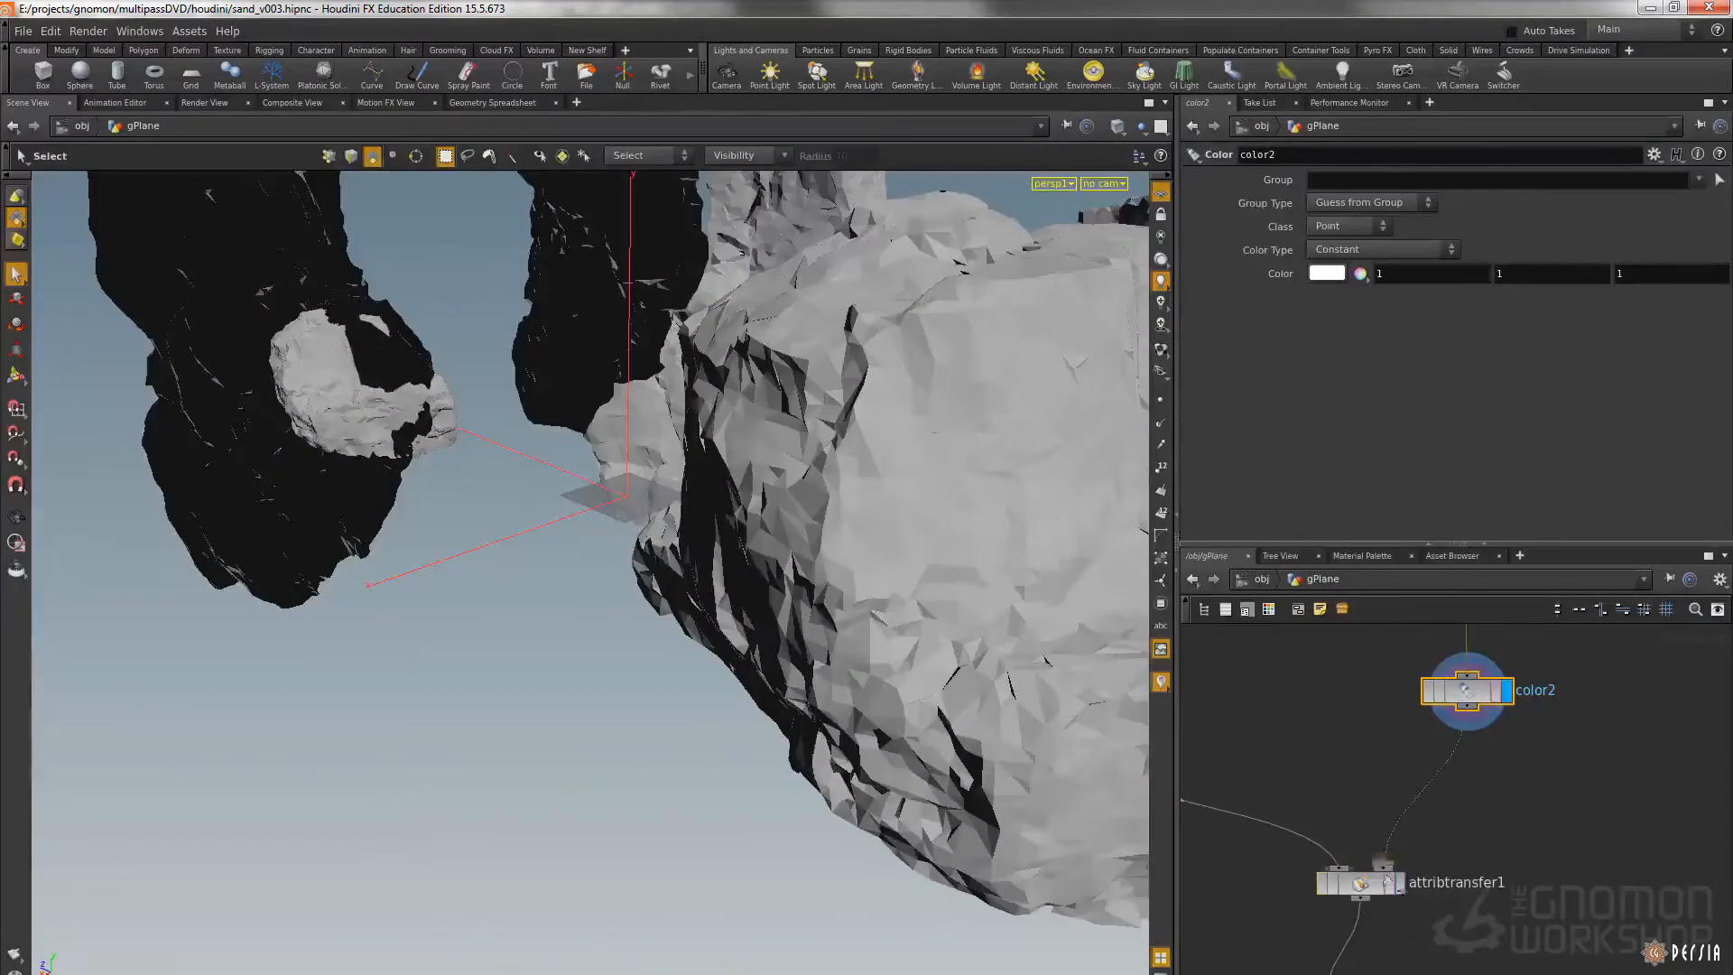
Display the attribtransfer1 node and examine the color transferred from the rocks onto the sand
click(1398, 882)
drag(1464, 849, 1381, 889)
alt+drag(588, 426, 804, 532)
drag(549, 369, 619, 389)
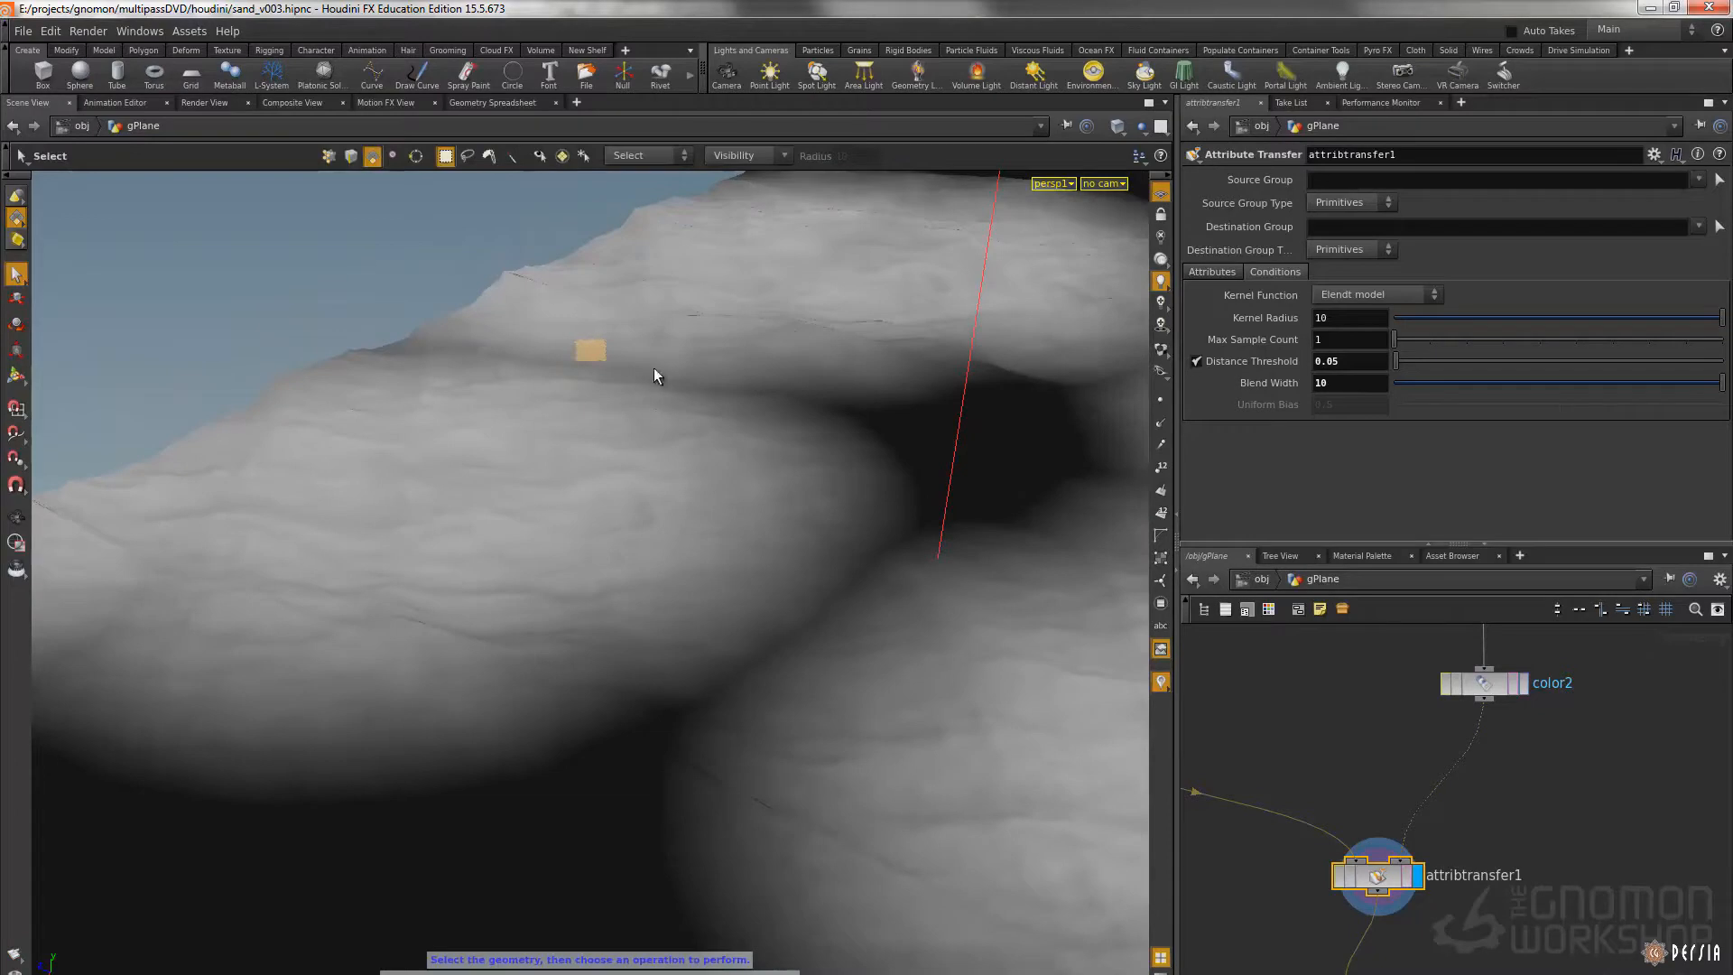
Compare the point geometry of the transform2 sand and the color2 rocks by displaying each node in turn
middle_drag(1443, 745, 1609, 798)
drag(1397, 714, 1194, 633)
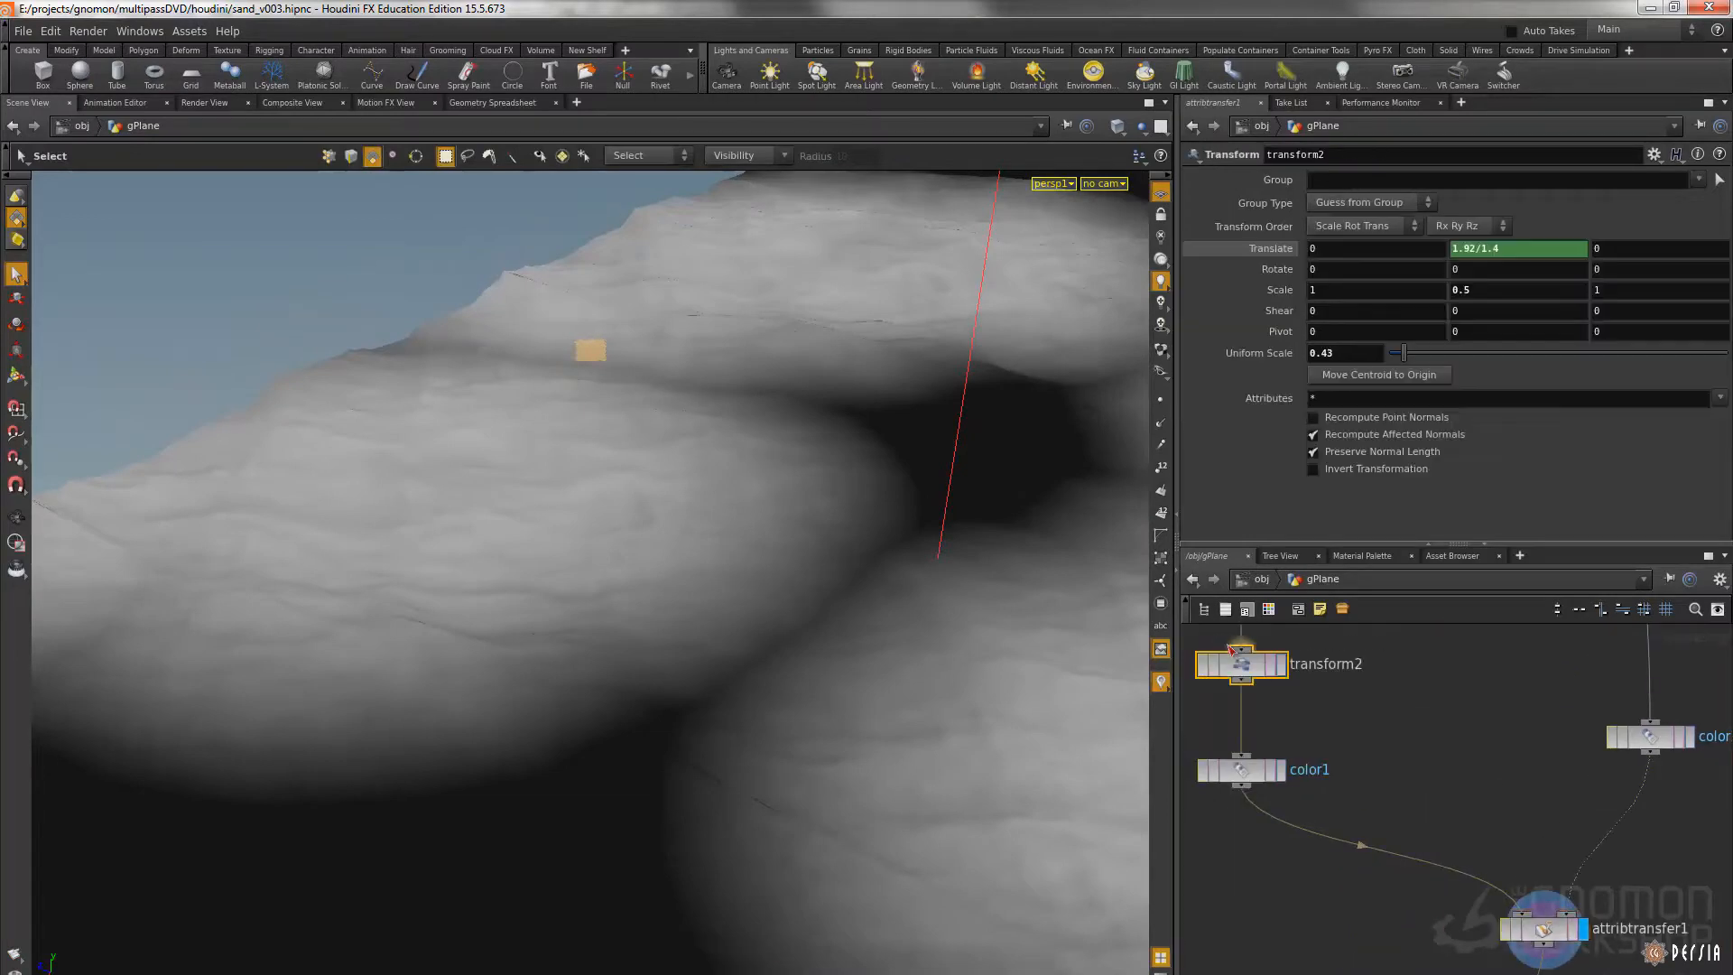
click(1281, 665)
drag(1521, 770, 1672, 715)
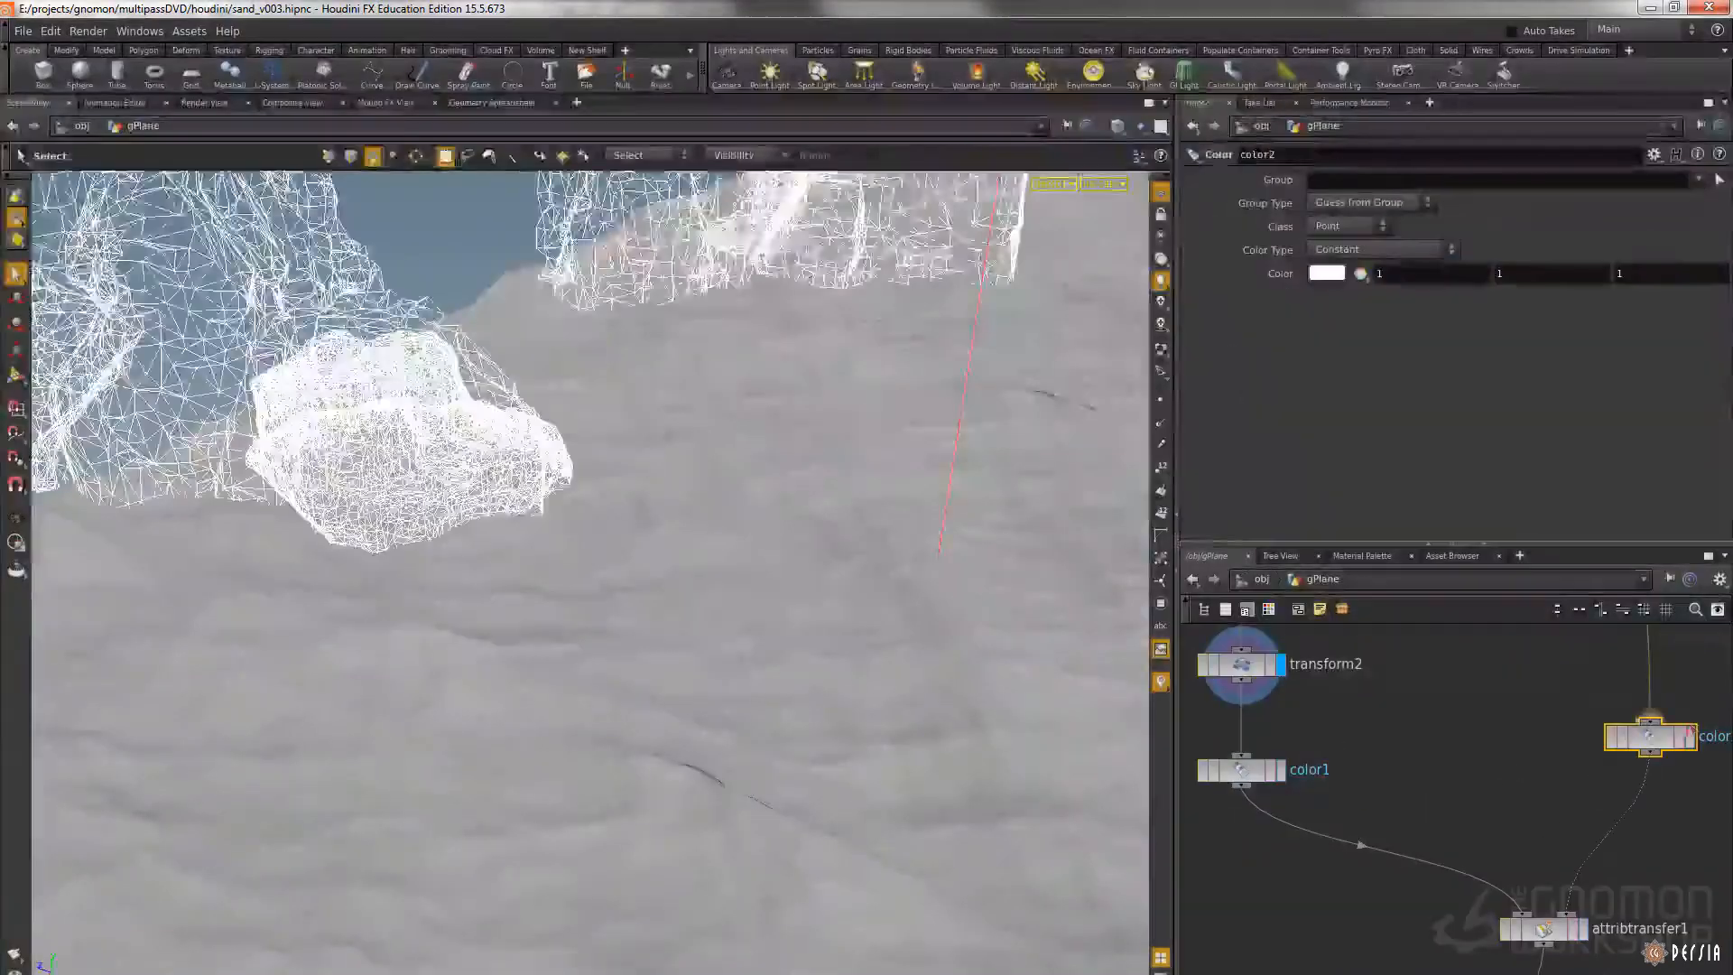
click(1690, 737)
drag(1448, 733, 1237, 652)
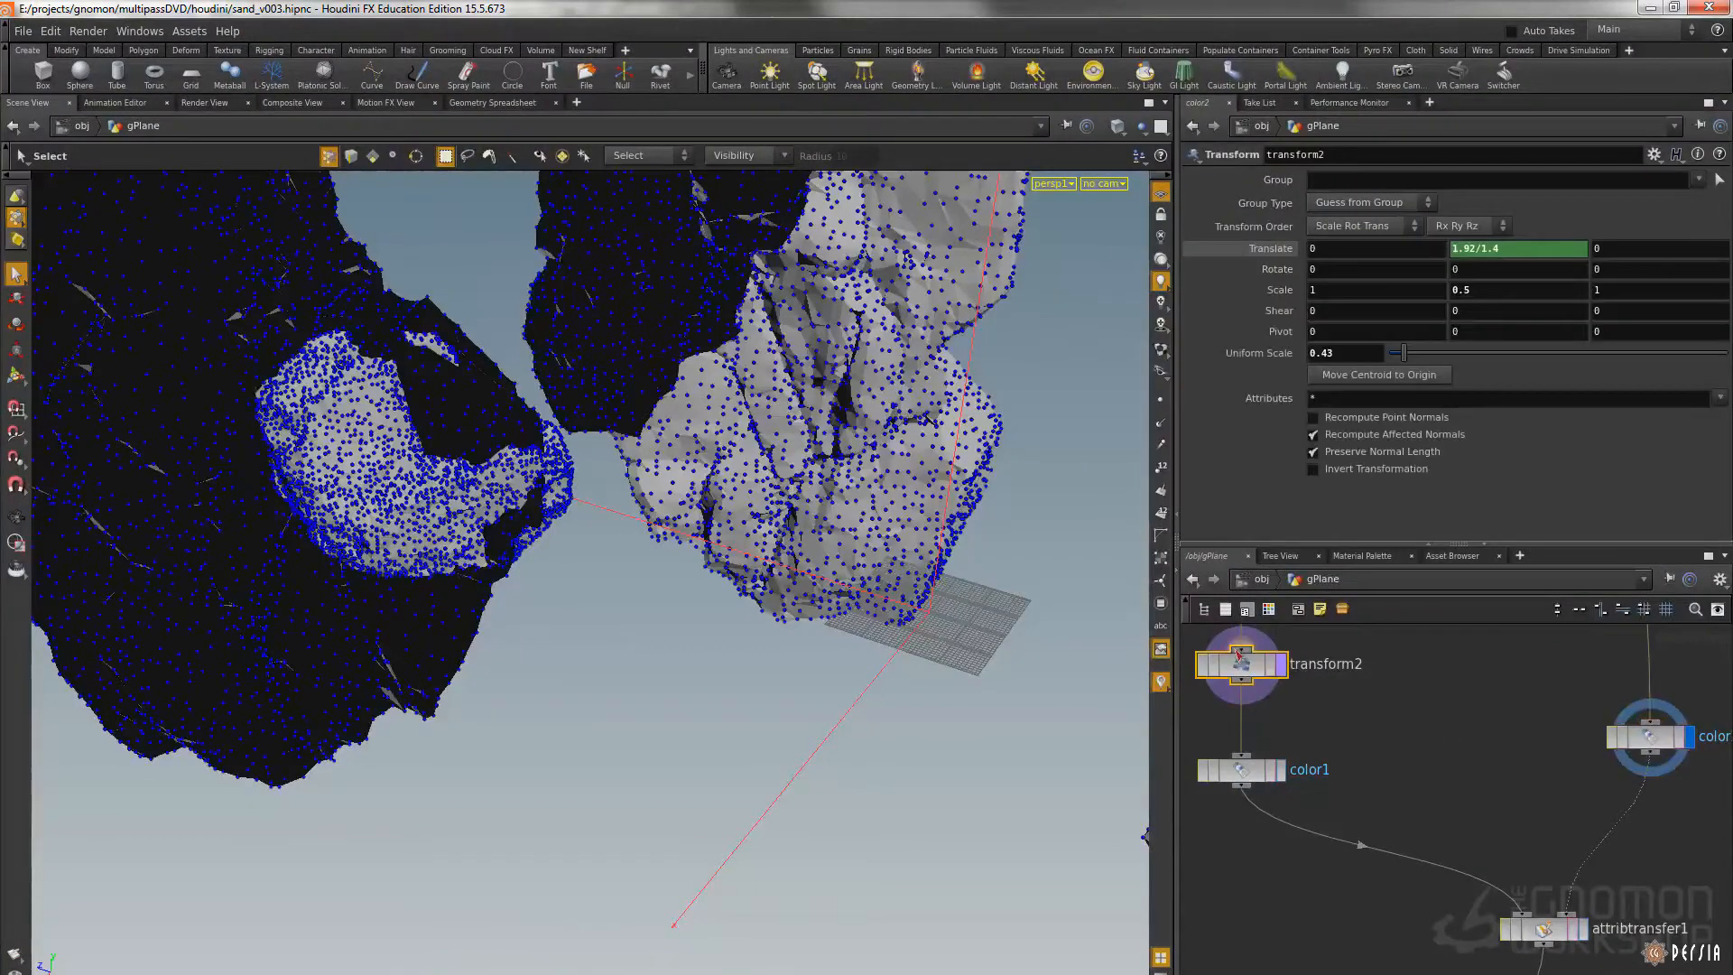
click(1281, 666)
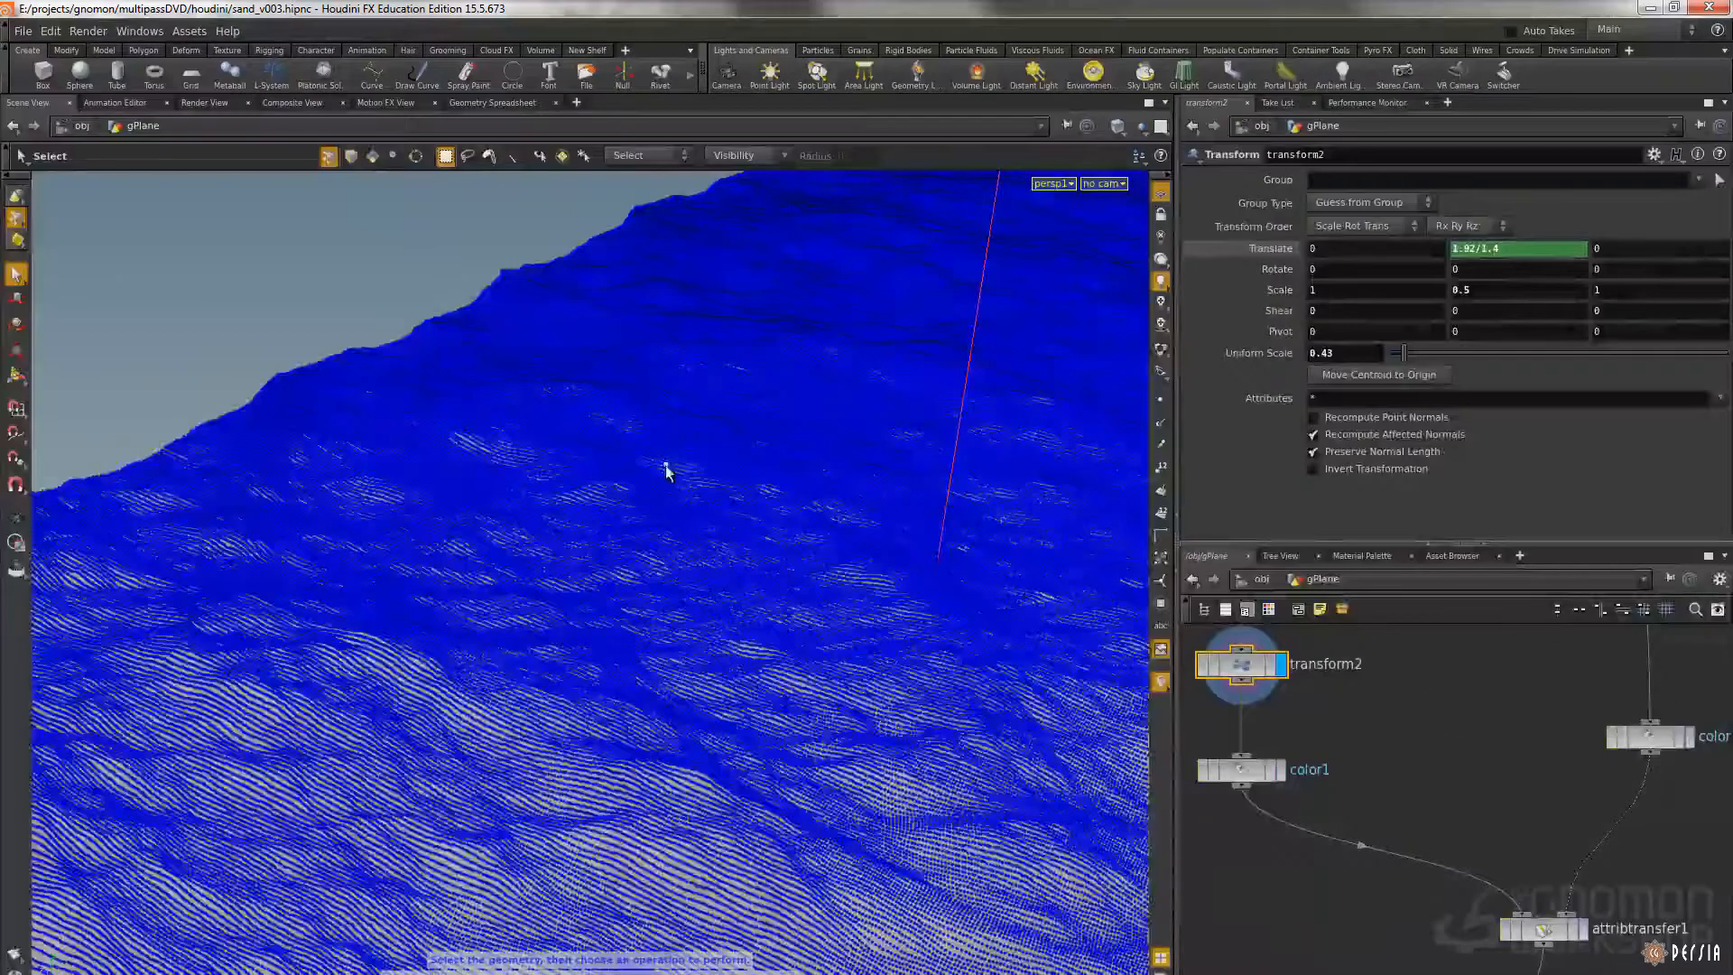
key(4)
Display the attribtransfer1 result again, above the point VOP nodes in the network
middle_drag(1530, 872, 1486, 680)
middle_drag(1574, 809, 1561, 741)
click(1528, 668)
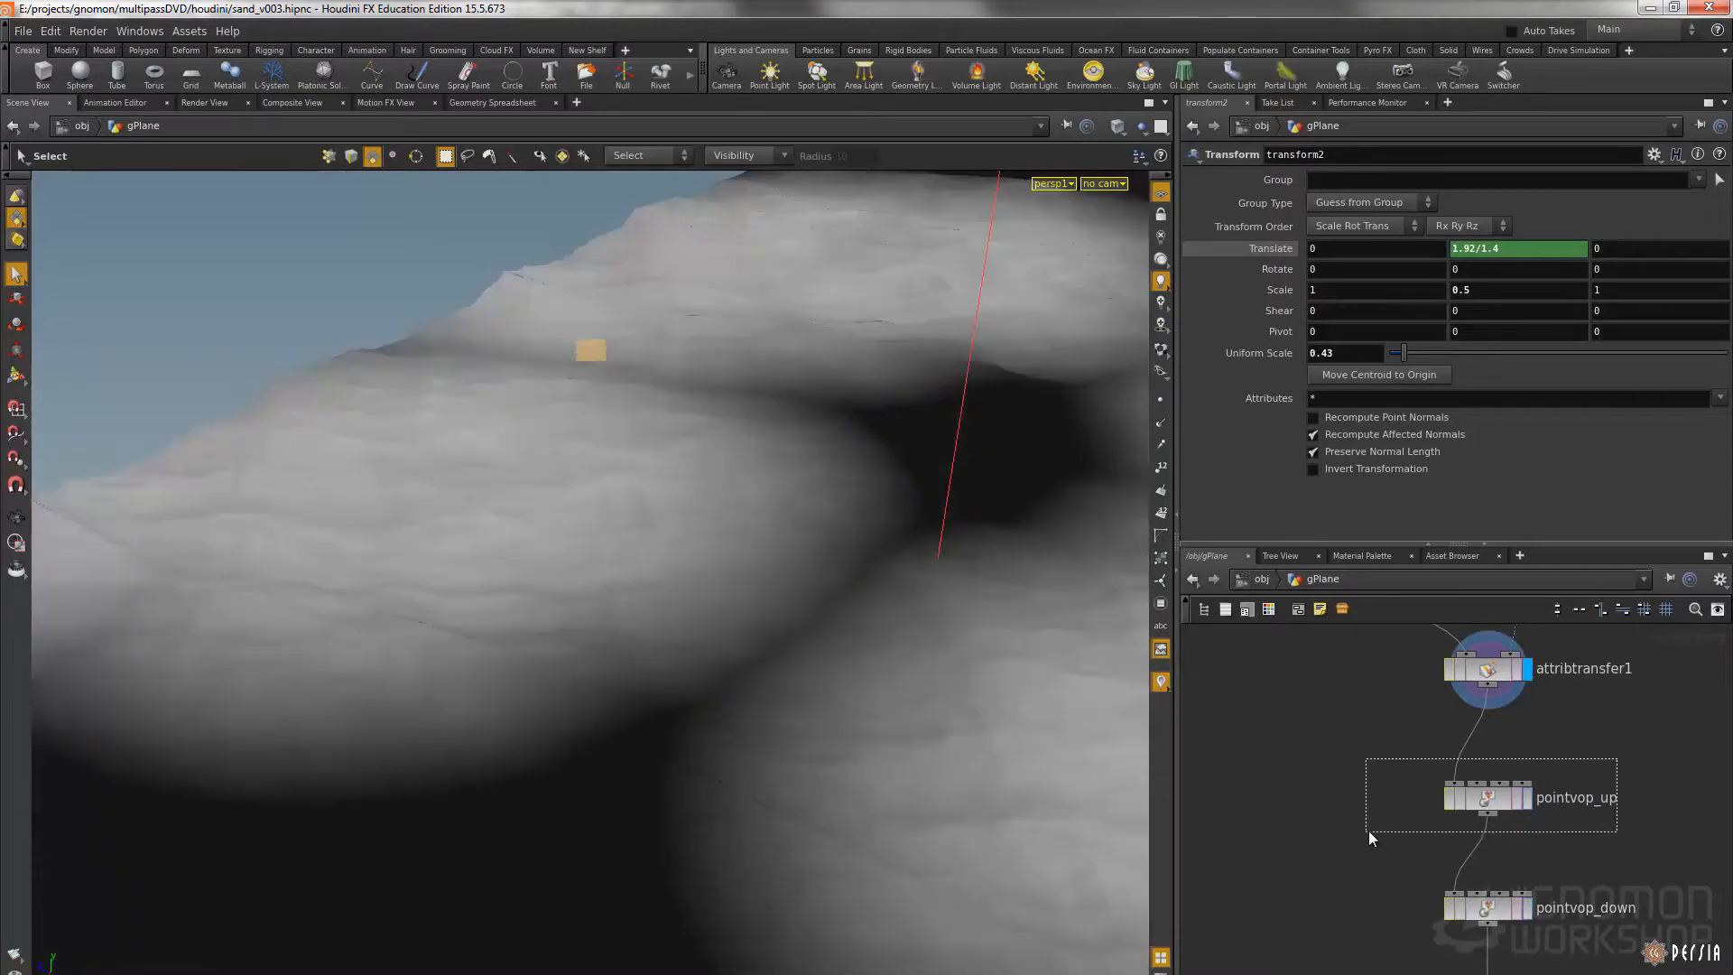
Display the pointvop_up node and toggle its bypass to compare the sand with and without its displacement
drag(1367, 832, 1369, 829)
key(r)
alt+drag(709, 414, 891, 511)
key(b)
key(b)
key(b)
key(b)
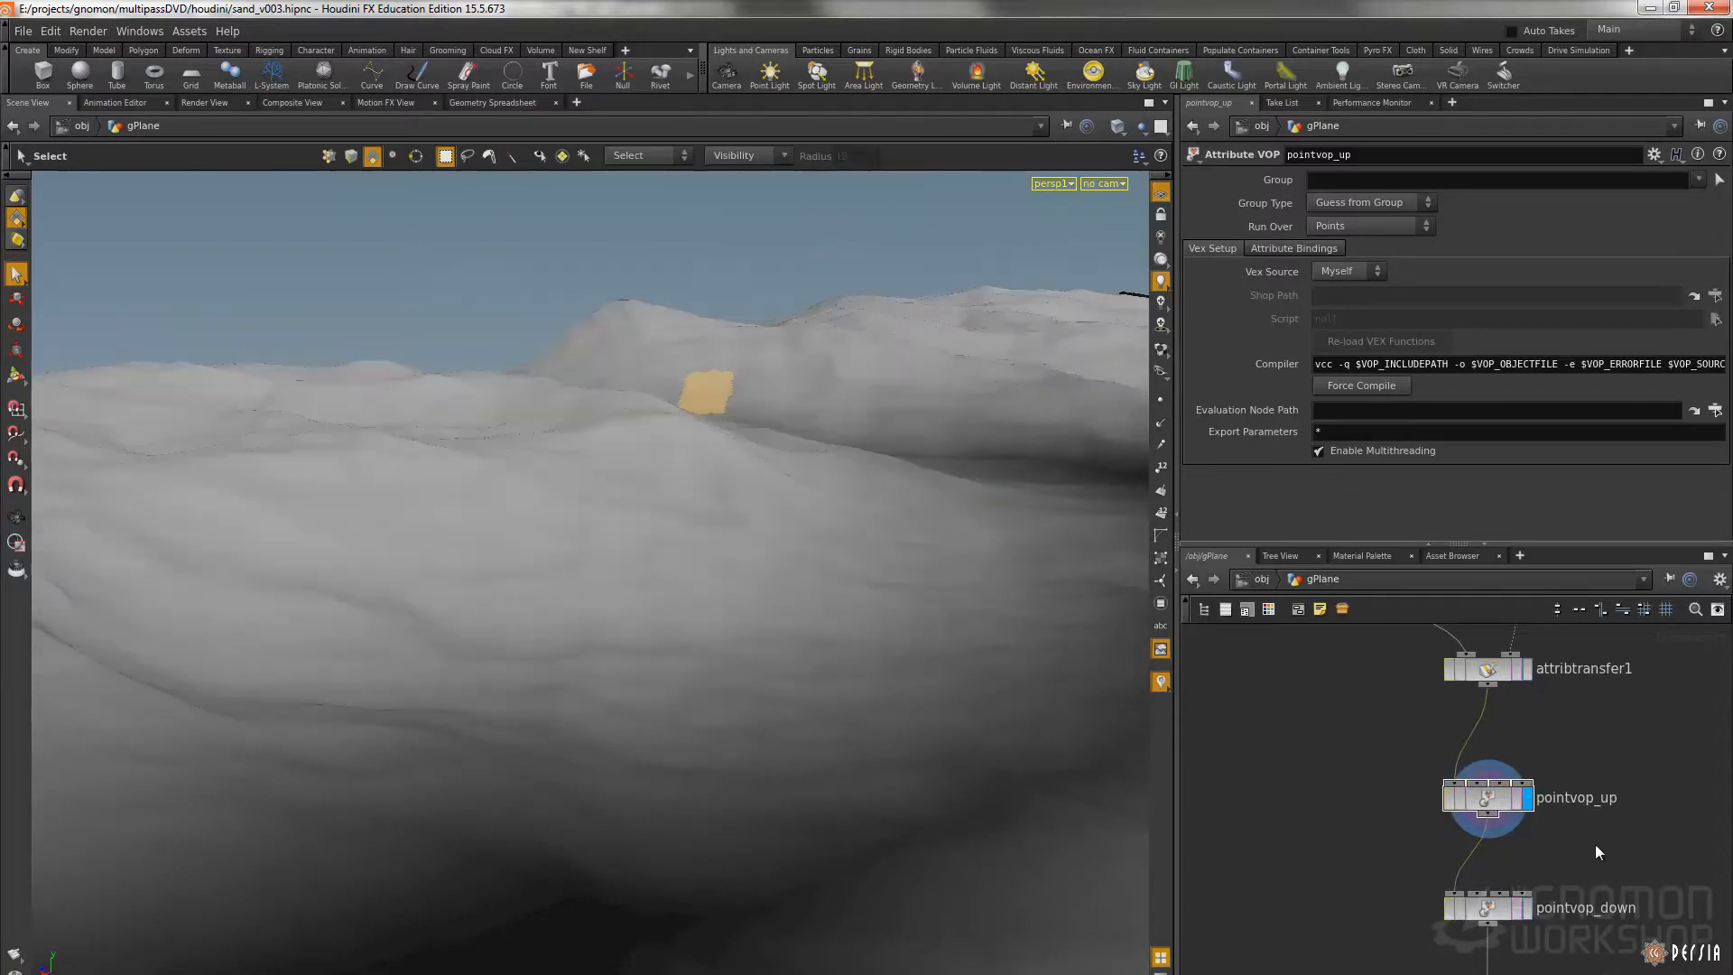
Display the pointvop_down result with all objects shown and bypass both pointvop_up and pointvop_down for comparison
middle_drag(1595, 841, 1587, 778)
click(1419, 834)
key(r)
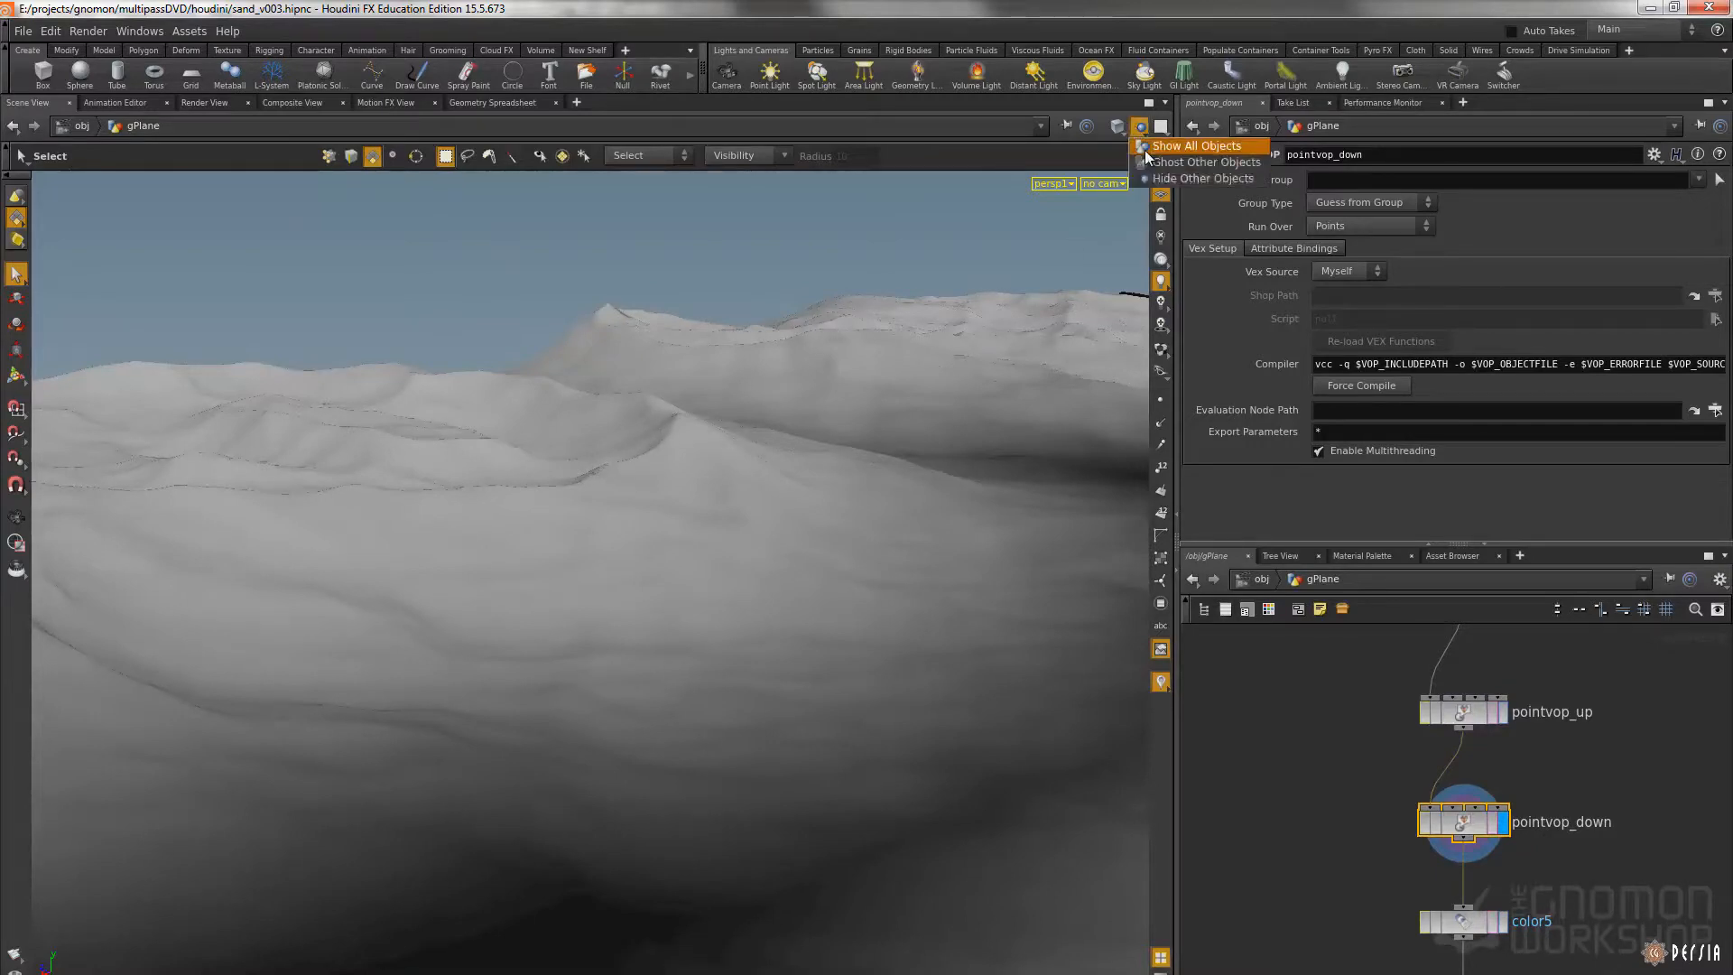
drag(1327, 707, 1529, 812)
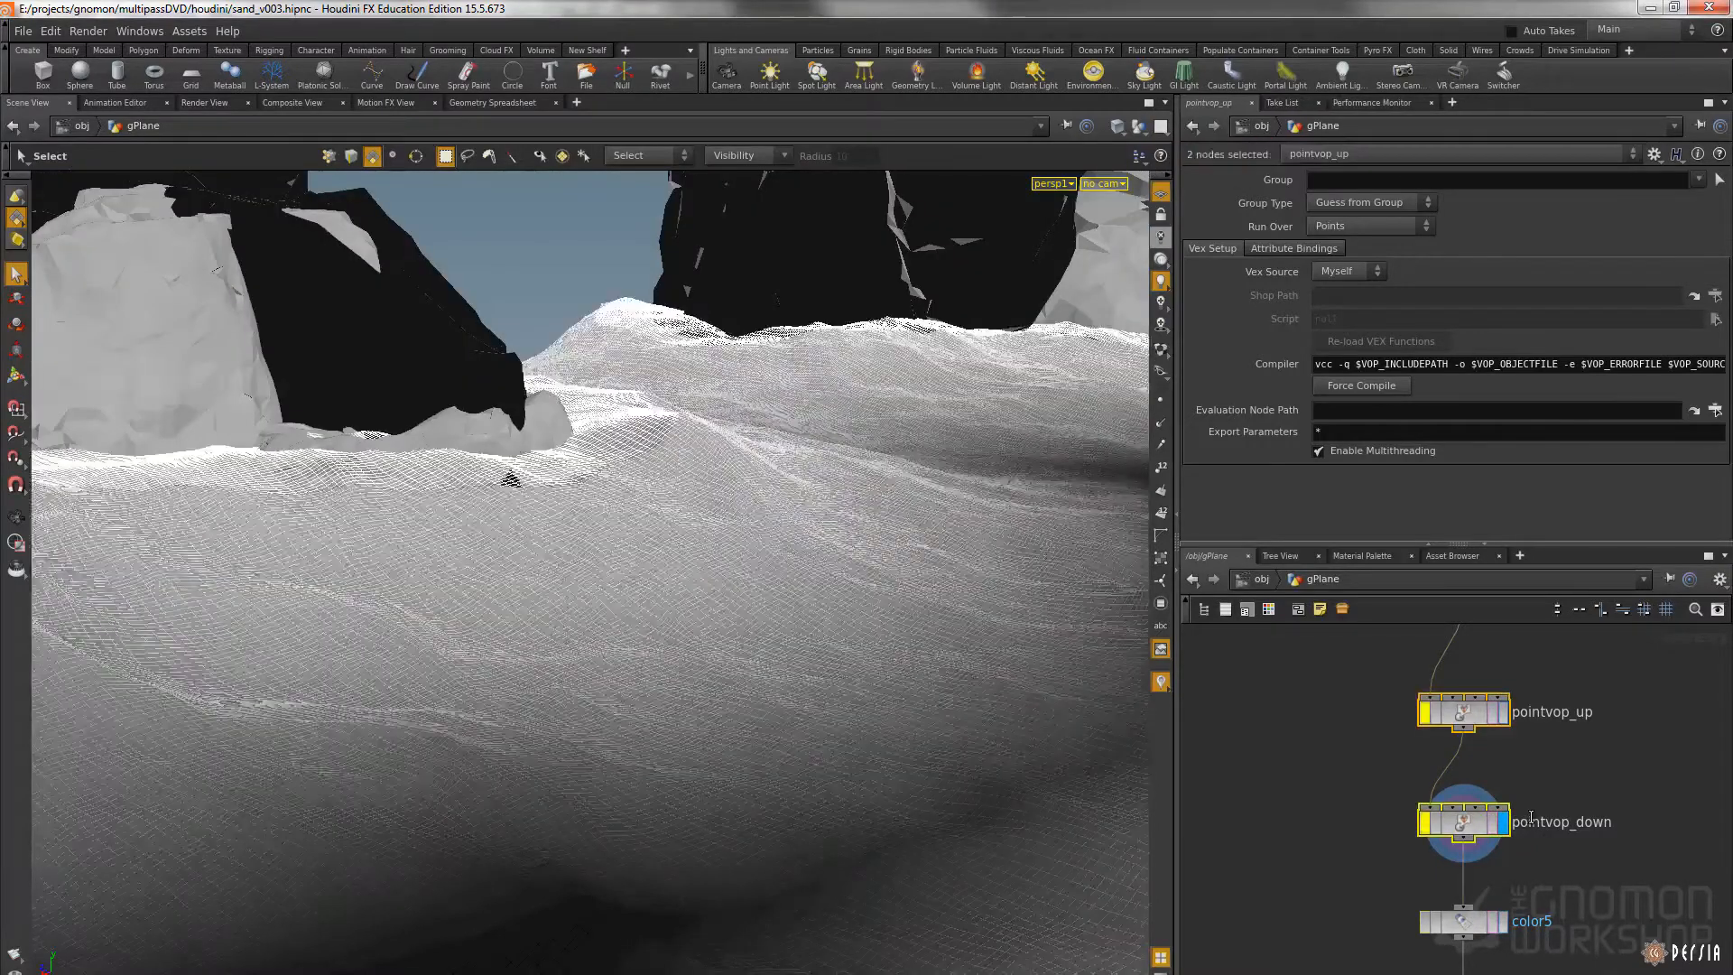
Re-enable pointvop_up and pointvop_down for the displayed sand and look over the surrounding gPlane nodes down to color6
click(1574, 774)
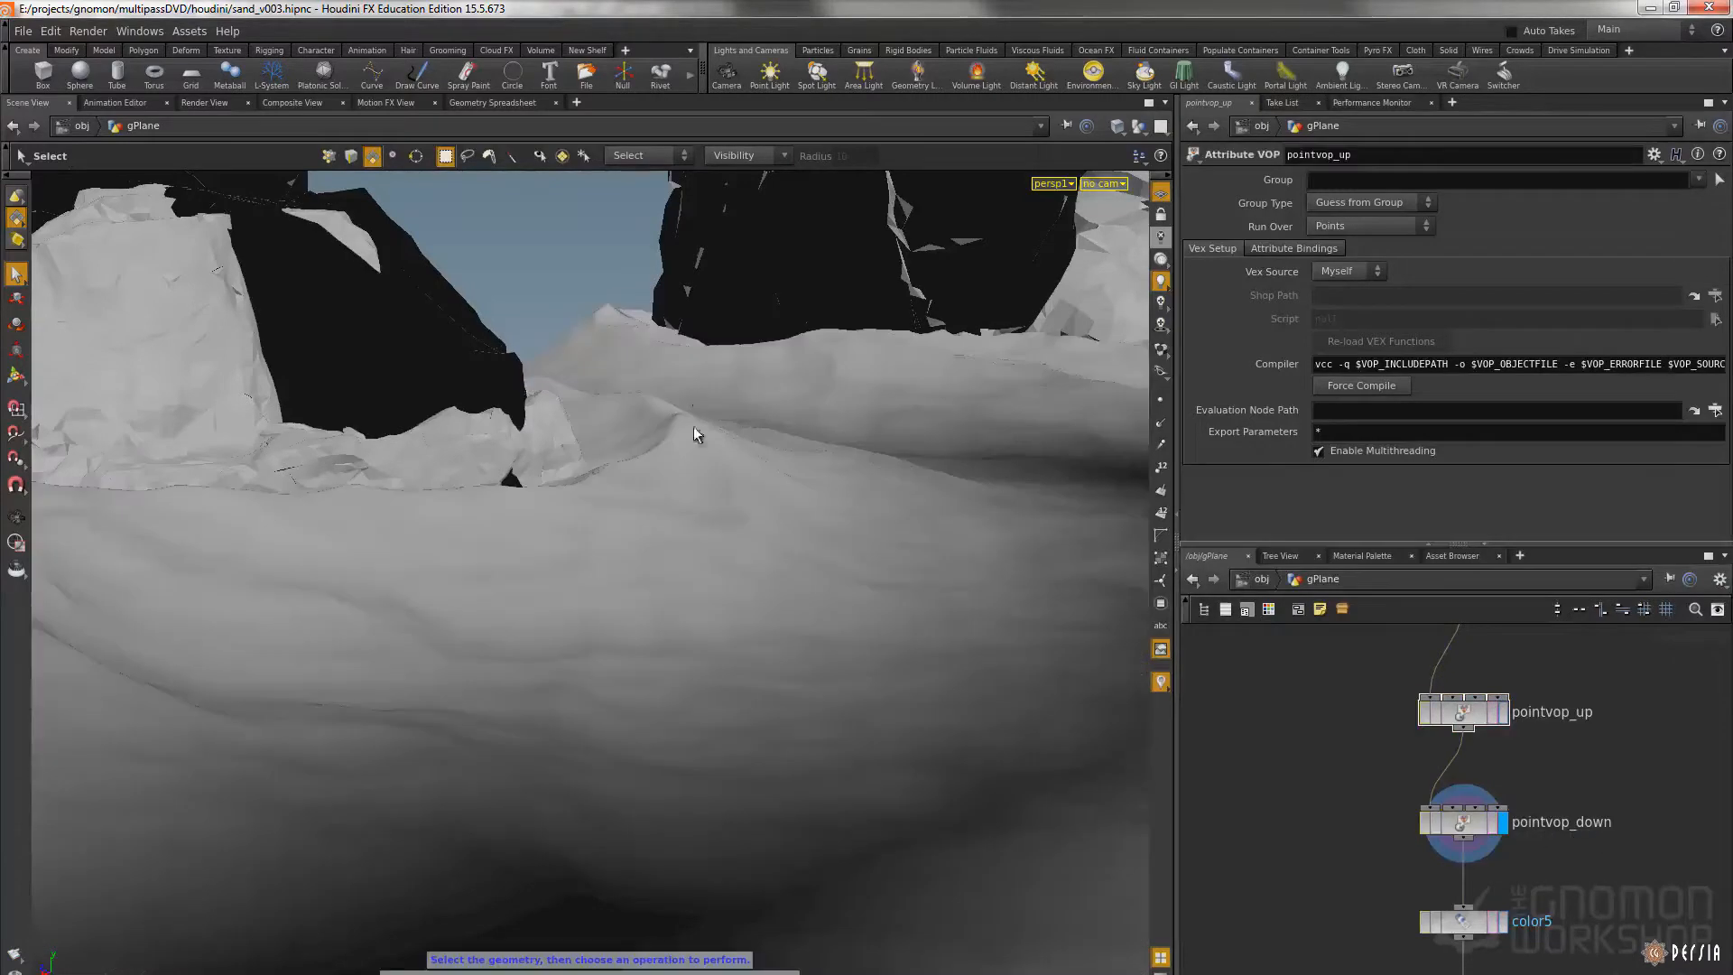
middle_drag(1299, 650, 1347, 794)
scroll(1354, 786, down, 5)
middle_drag(1390, 740, 1411, 692)
middle_drag(1439, 840, 1415, 663)
scroll(1405, 778, up, 5)
middle_drag(1409, 779, 1391, 692)
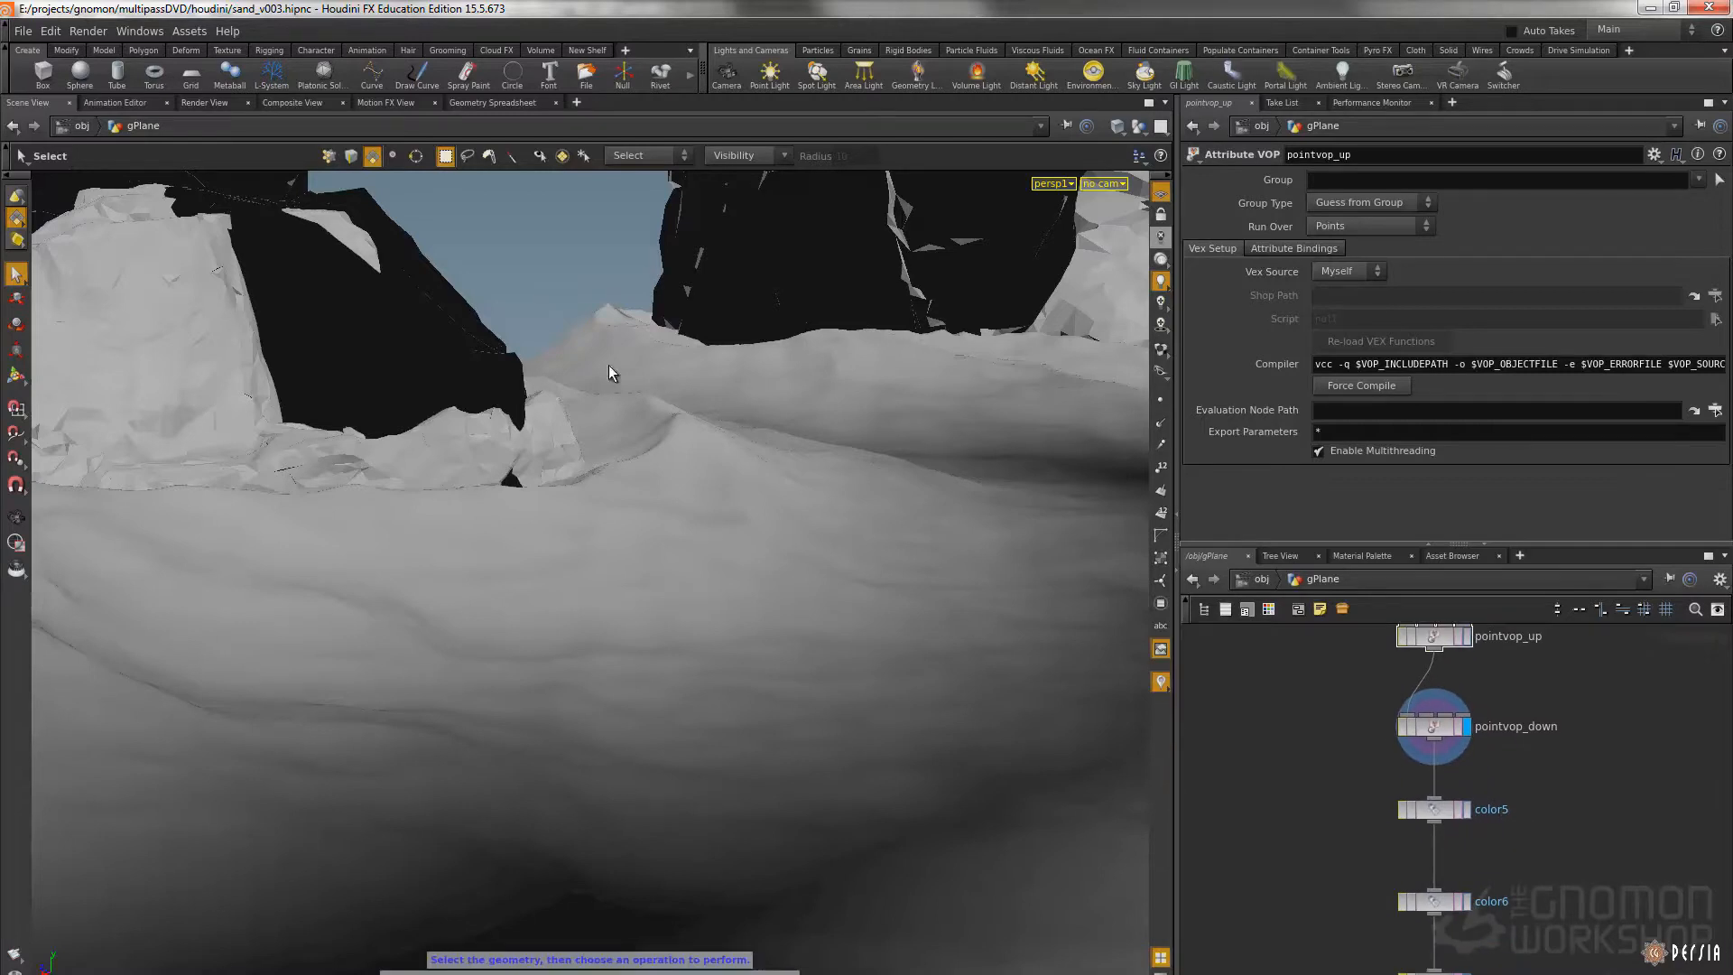
middle_drag(1368, 831, 1342, 740)
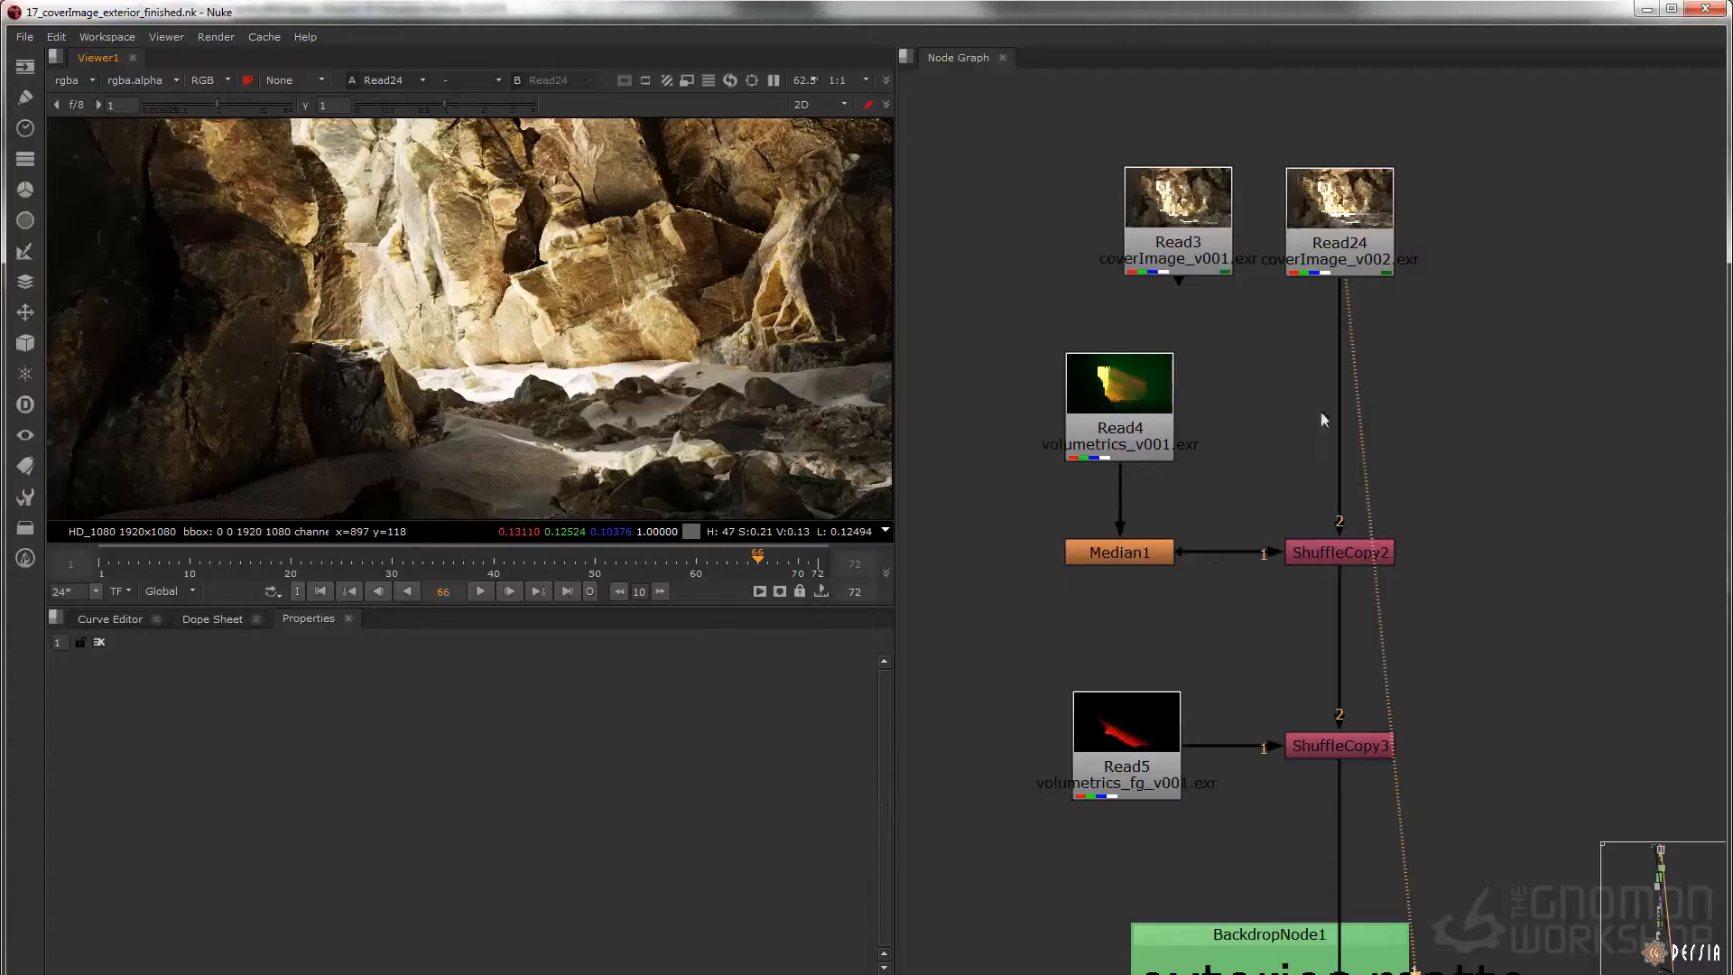
Switch to Nuke, look over the whole comp tree, and display the Read7 exterior comp image against the Read24 cover render
scroll(1324, 408, down, 10)
drag(1226, 765, 1317, 783)
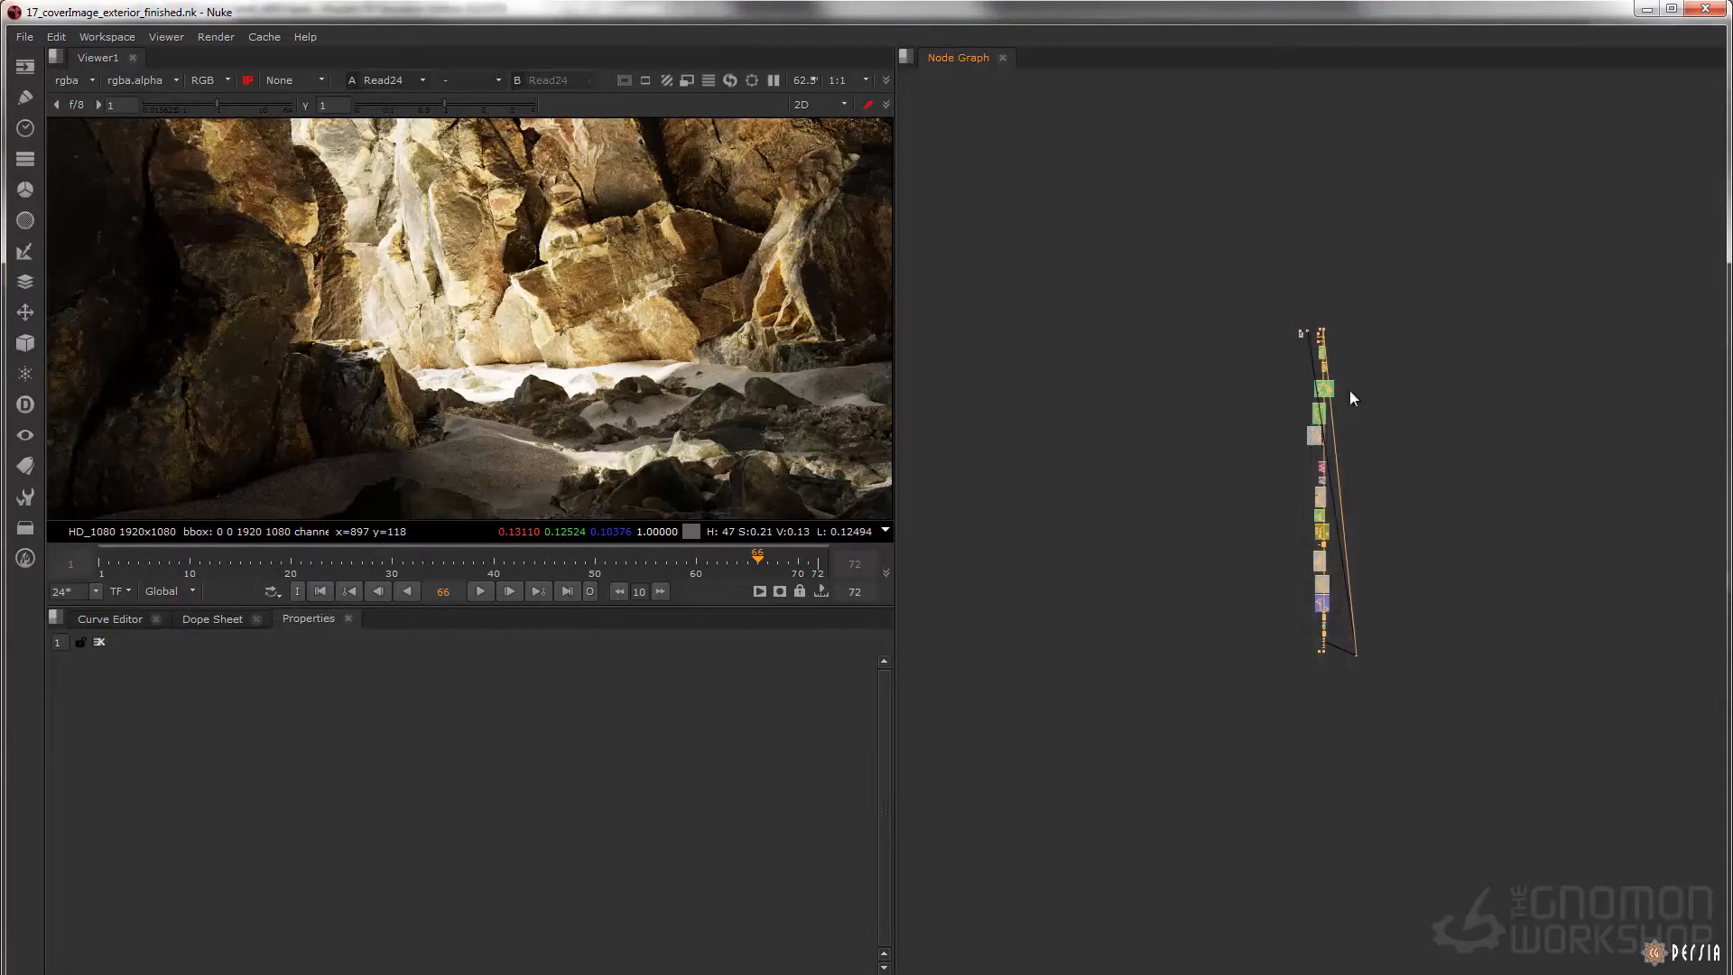
scroll(1369, 412, up, 10)
click(1226, 391)
click(987, 381)
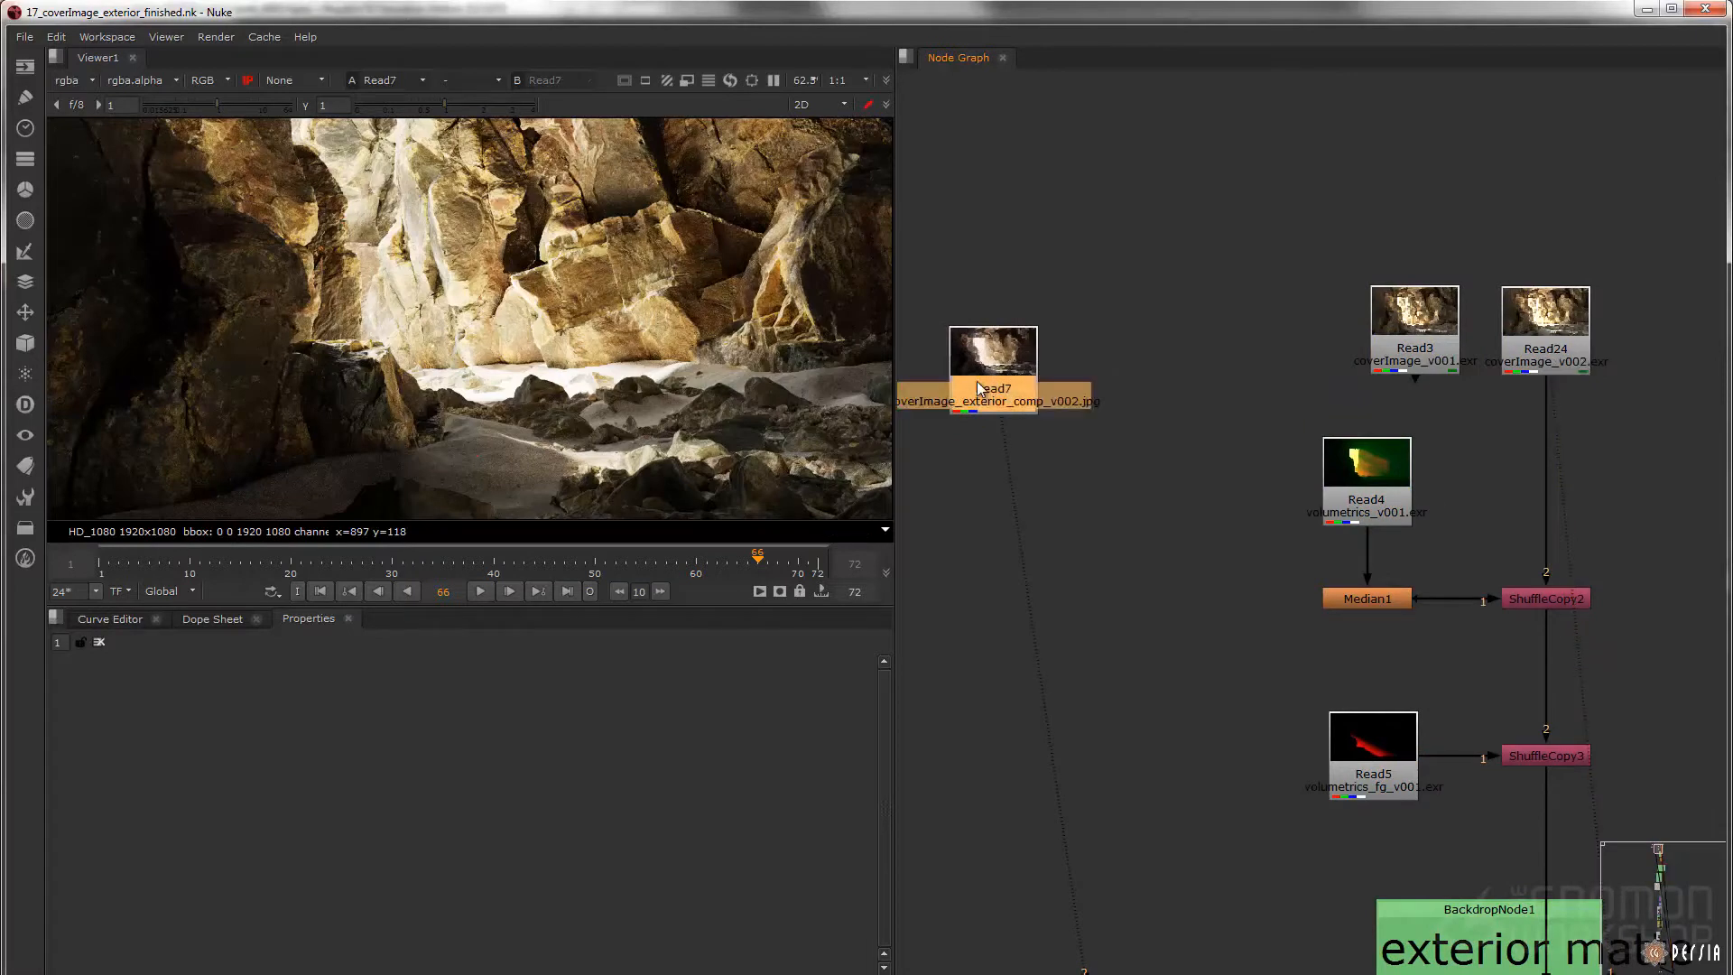
key(1)
drag(1003, 402, 1033, 422)
key(1)
click(1529, 360)
key(2)
key(1)
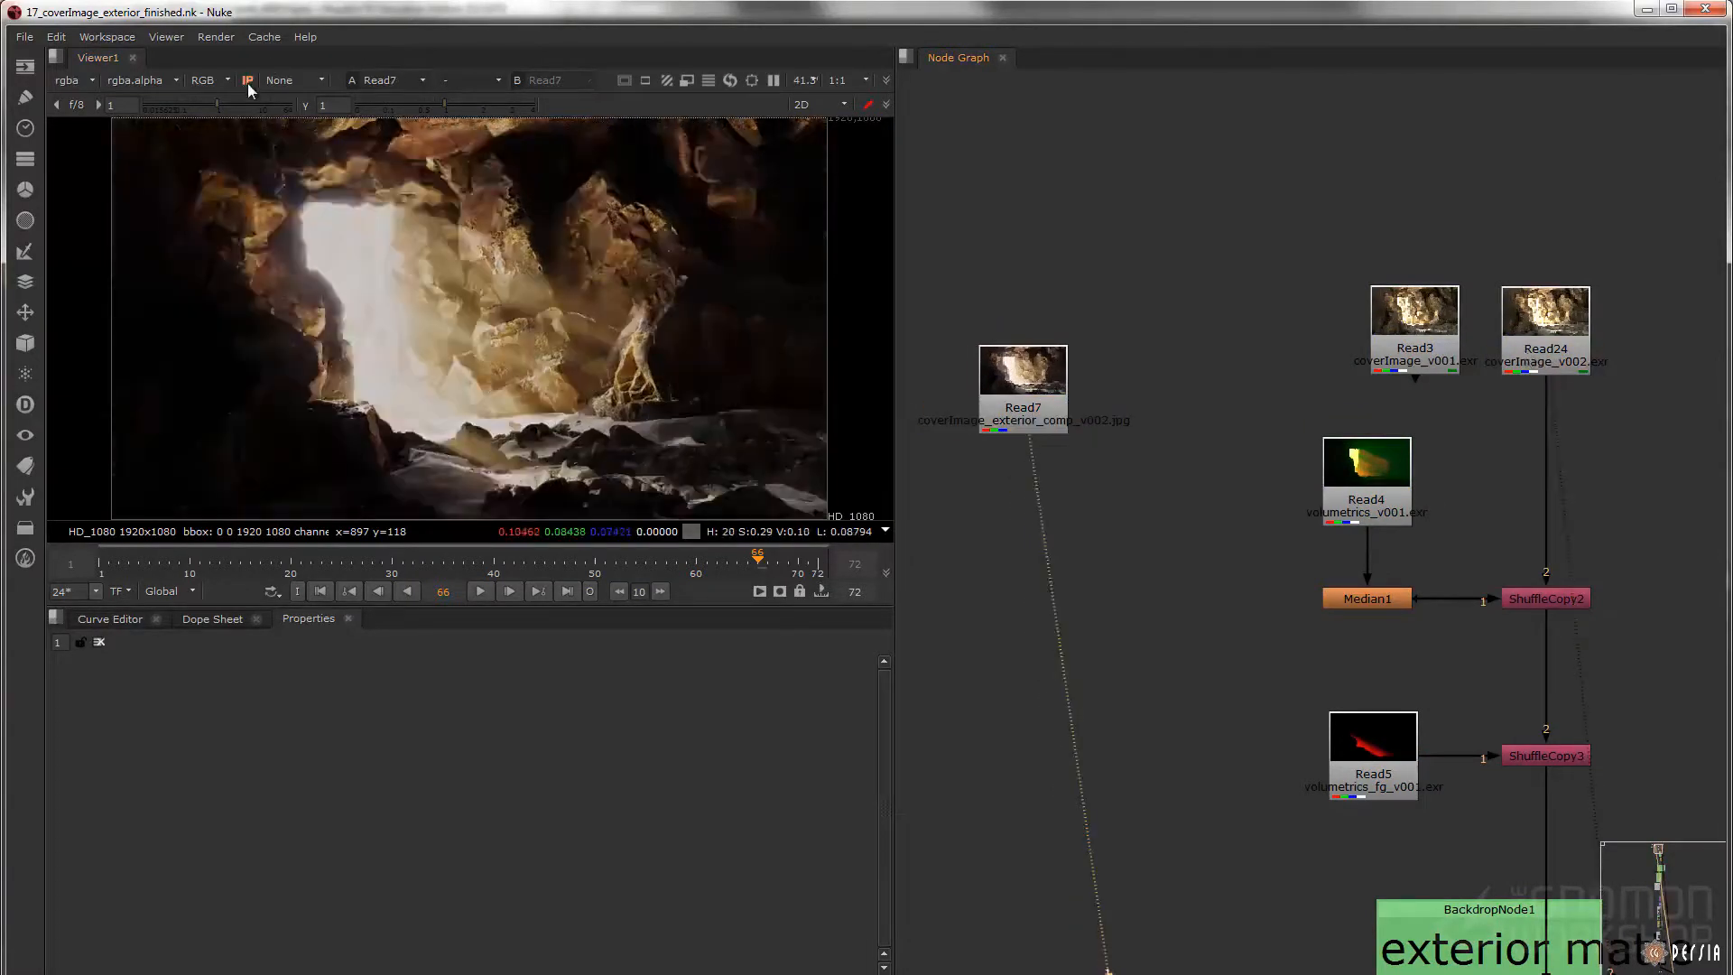
Check the Read7 comp with the input process off and the sRGB viewer process, and restore the input process with viewer process None
click(247, 83)
click(289, 79)
click(343, 143)
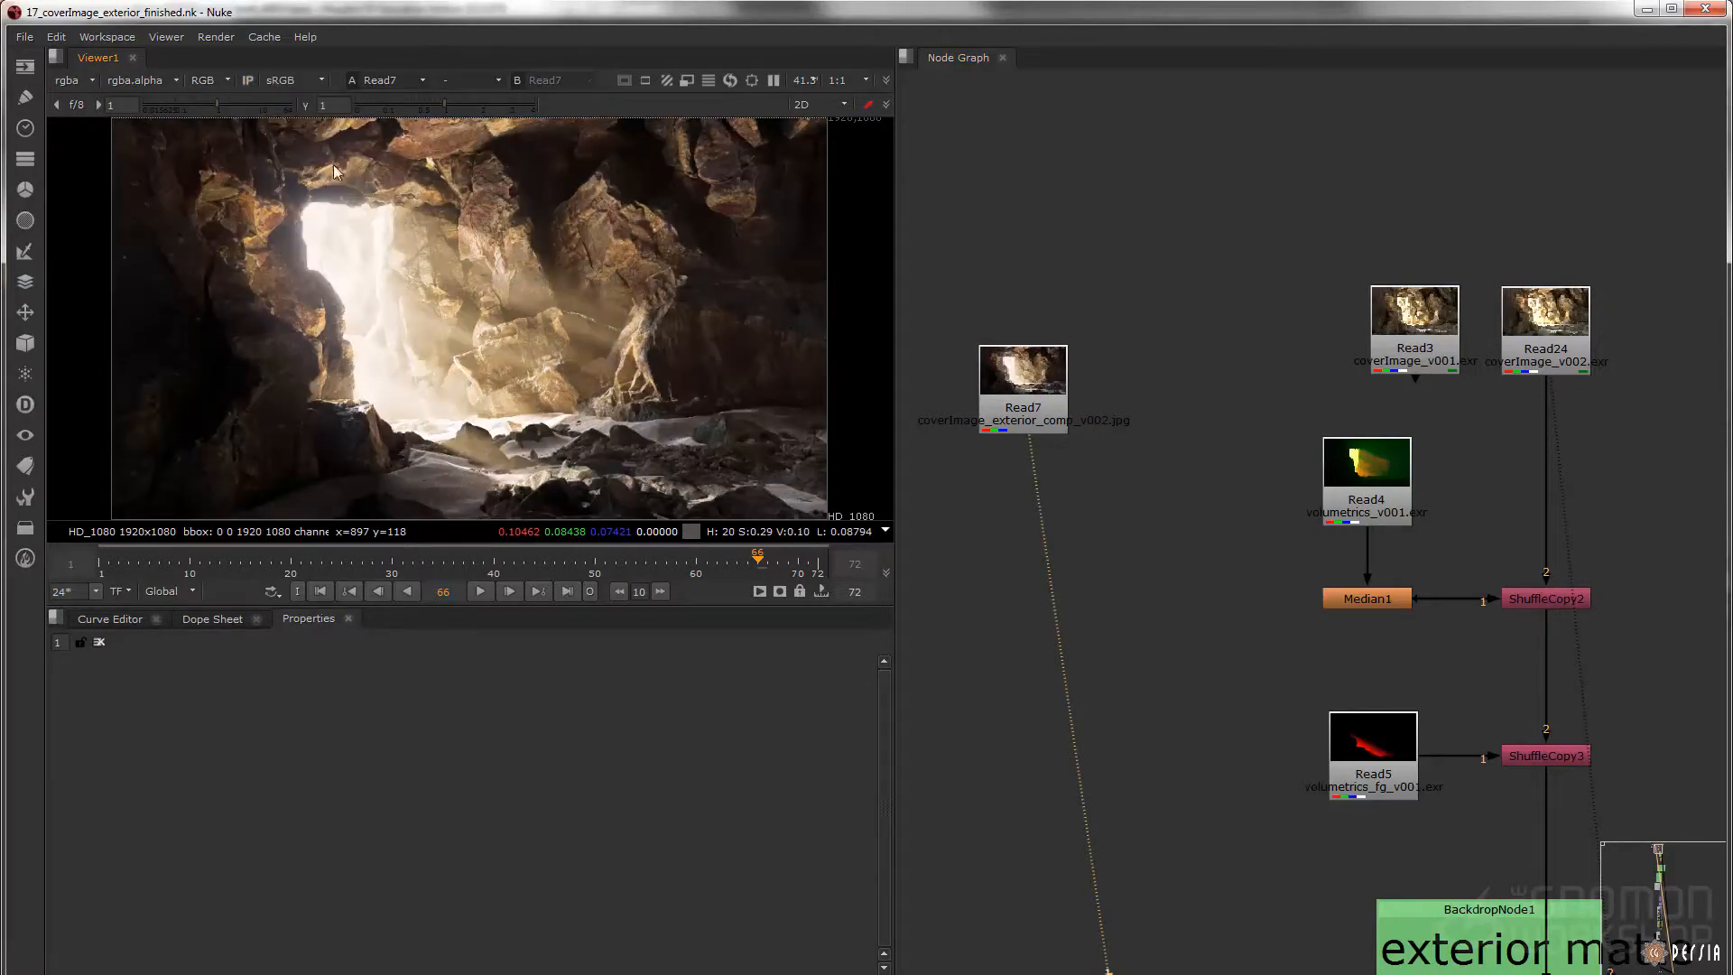
click(250, 82)
click(287, 81)
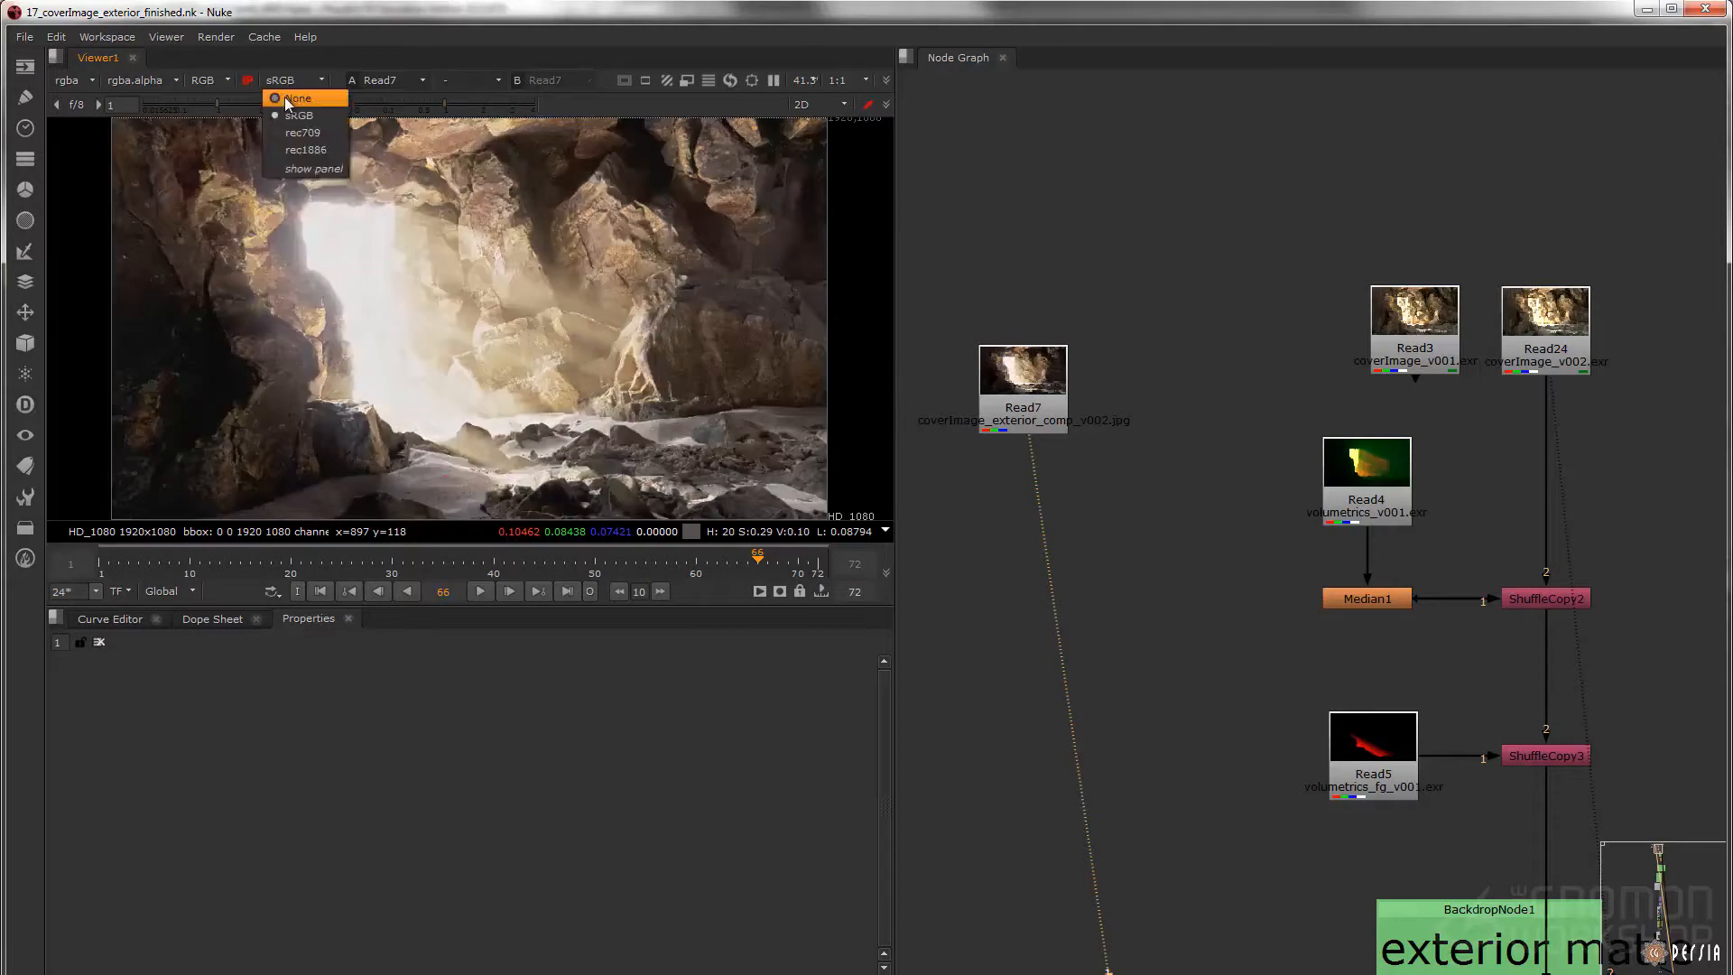
click(285, 96)
Display the Read24 coverImage_v002 render and look over the nodes that feed the start of its comp branch
click(1532, 370)
key(1)
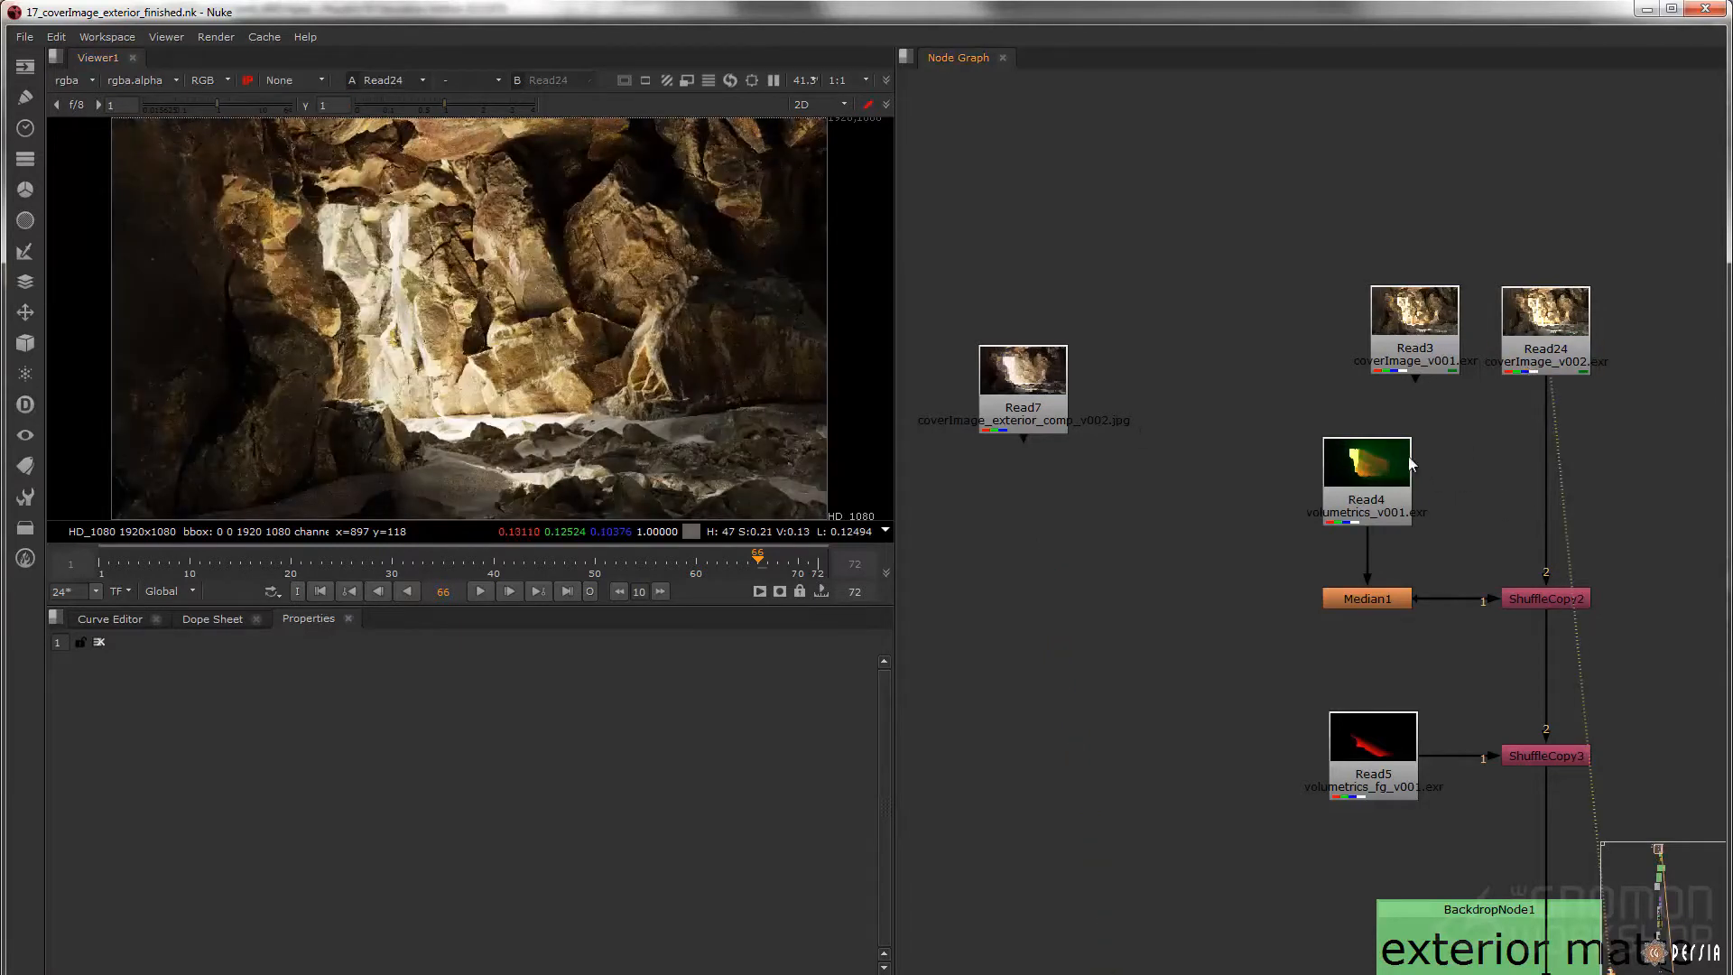
middle_drag(1497, 486, 1303, 379)
scroll(1284, 399, down, 2)
drag(1395, 168, 1069, 662)
drag(1341, 469, 1341, 390)
middle_drag(1519, 597, 1486, 639)
drag(1493, 678, 1458, 694)
click(1264, 294)
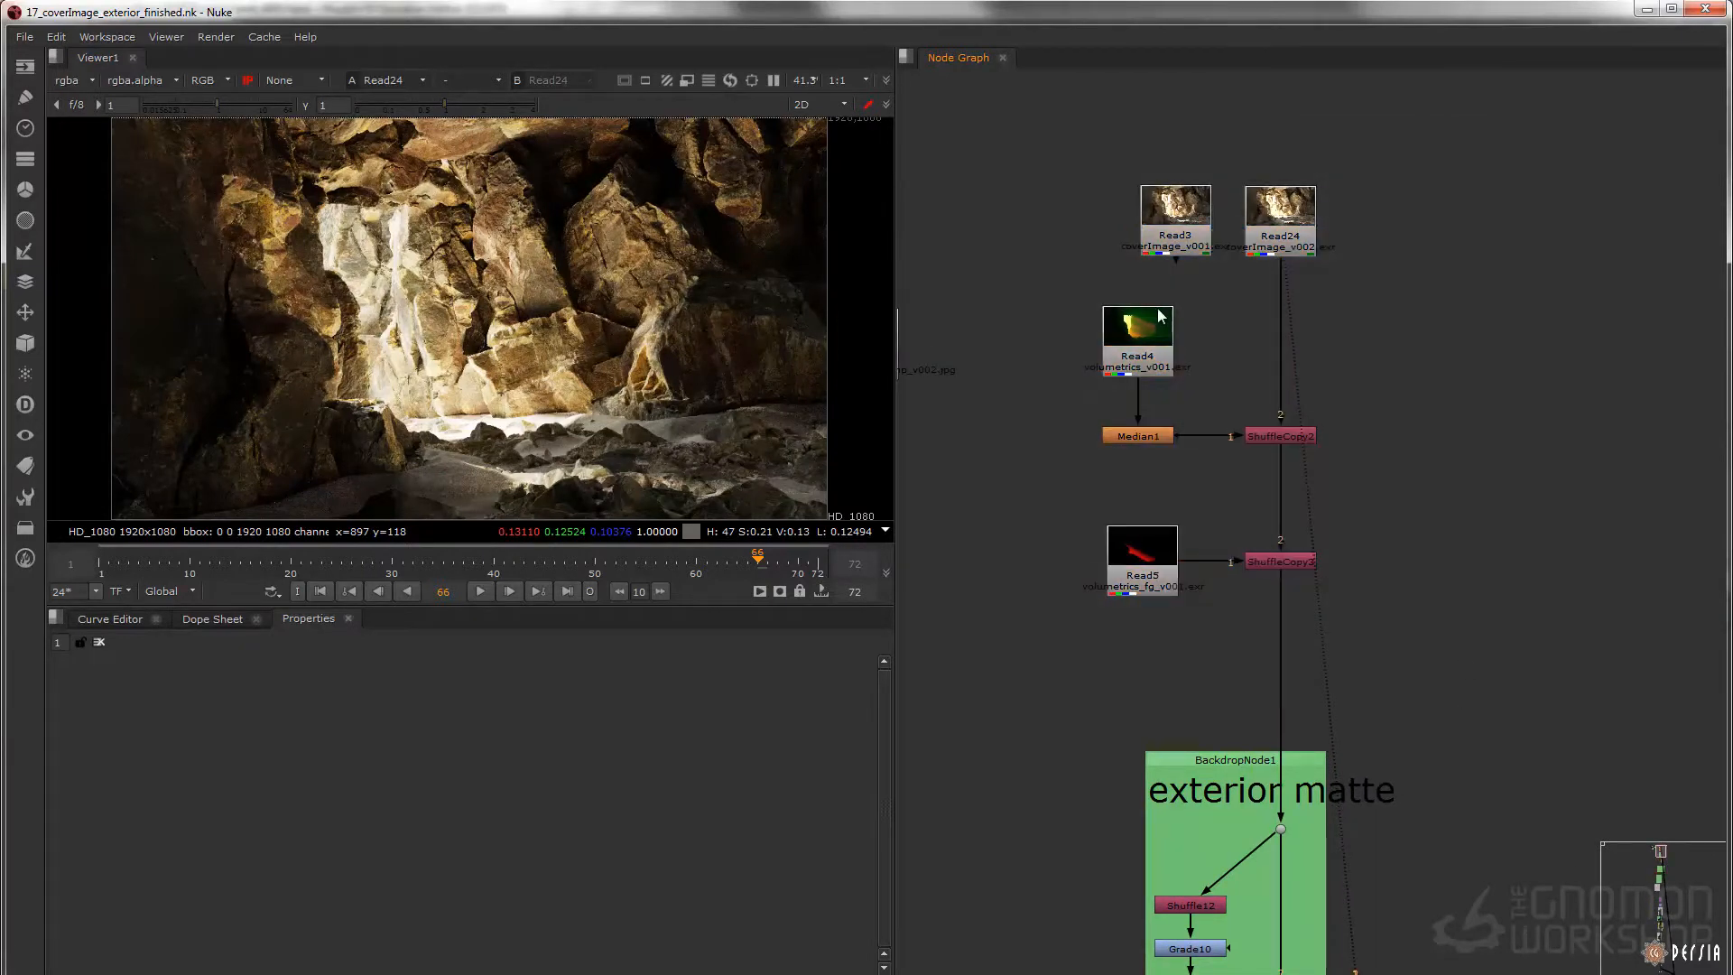
Move the unused Read3 coverImage_v001 node away from Read24 and the volumetrics branch
middle_drag(1197, 267, 1217, 334)
drag(1204, 300, 949, 233)
middle_drag(1196, 350, 1158, 295)
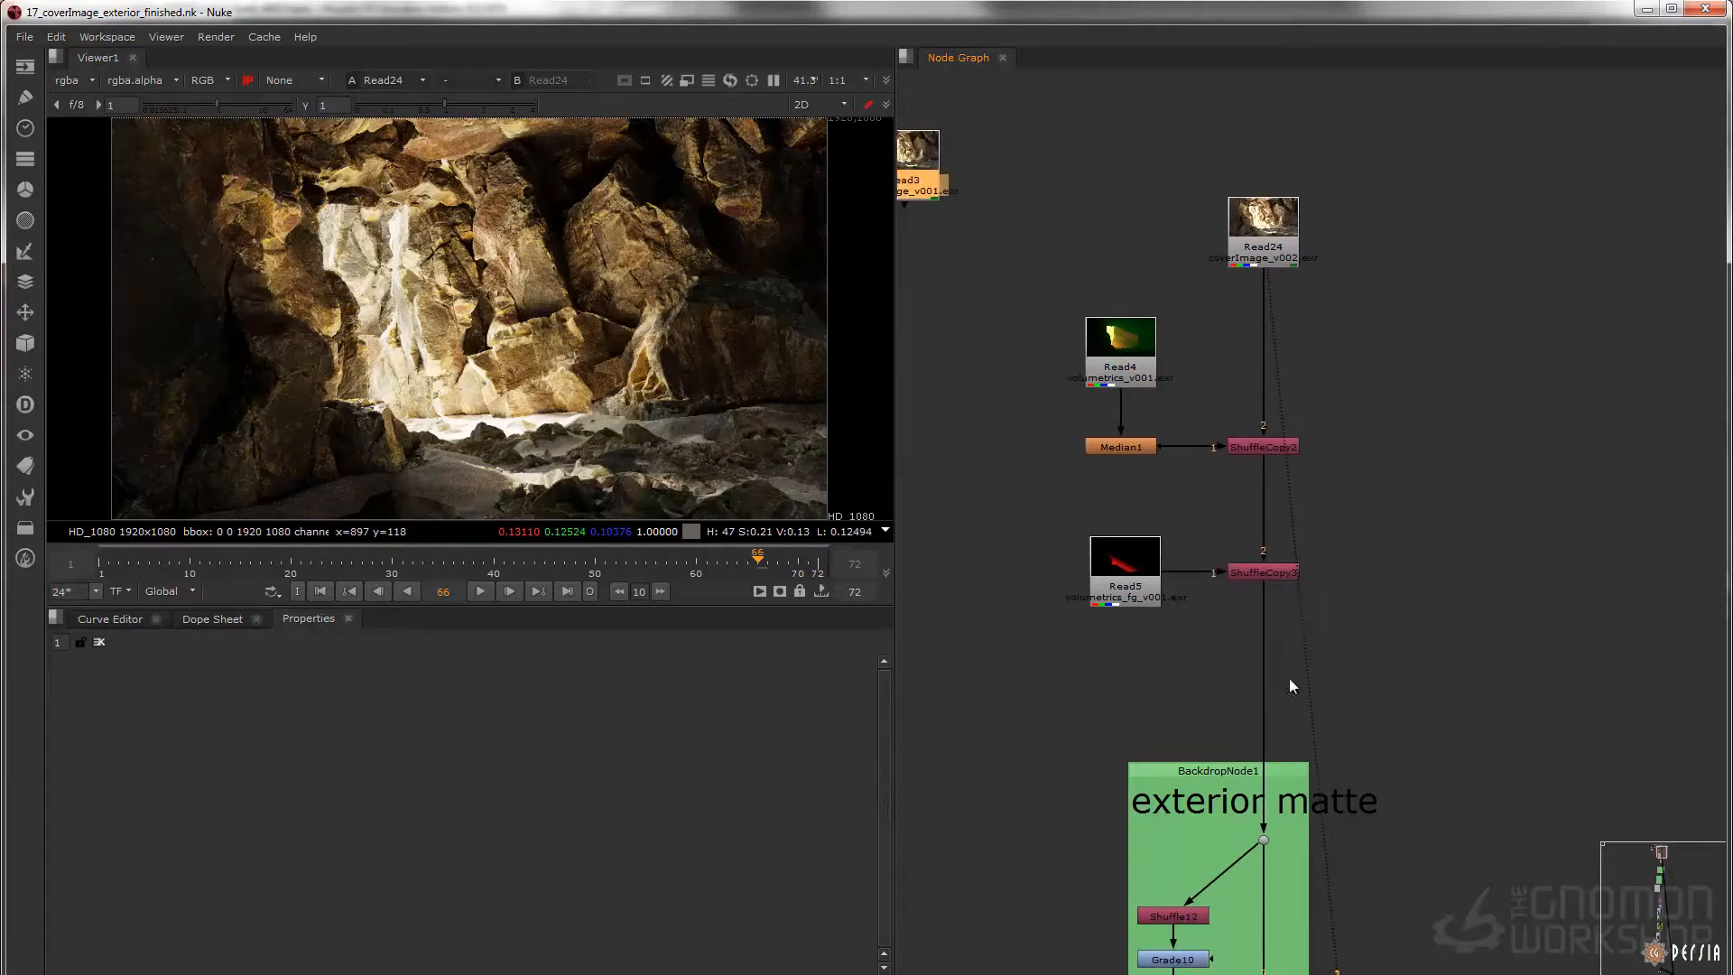
drag(1356, 159, 1048, 673)
Display the Read4 volumetrics render, and display and open ShuffleCopy2 to examine its _volumetrics output layer
click(1216, 383)
click(1098, 360)
key(1)
click(1231, 397)
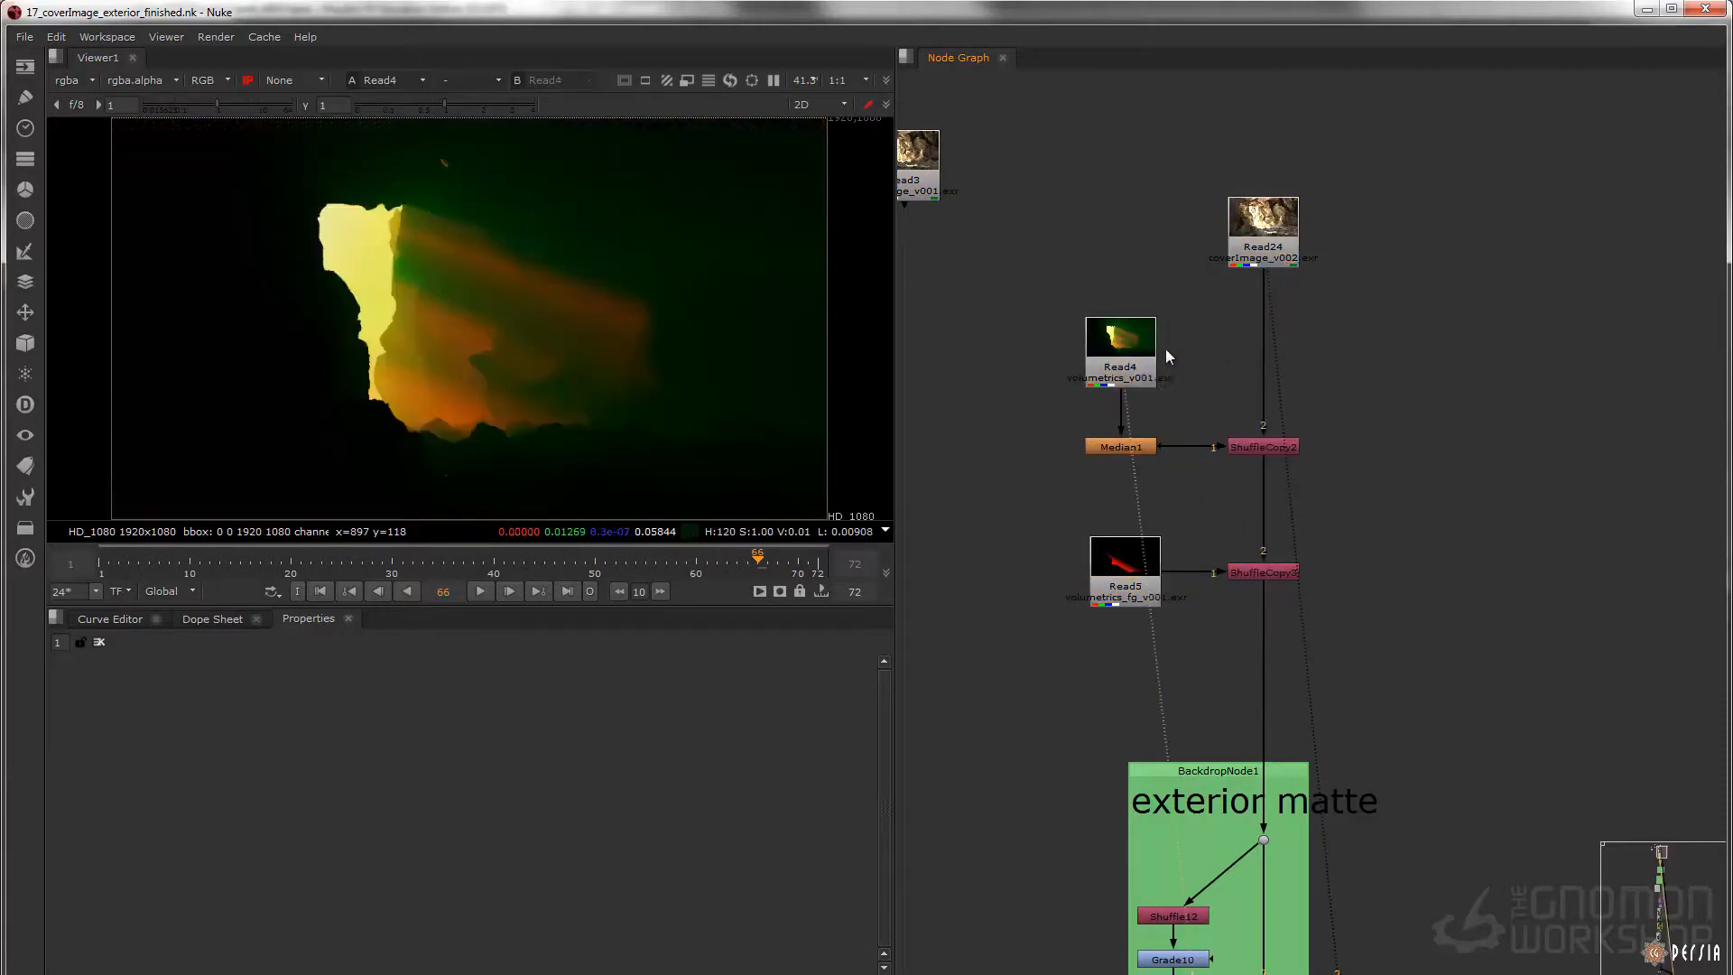
drag(1348, 398, 1191, 483)
key(1)
double_click(1245, 451)
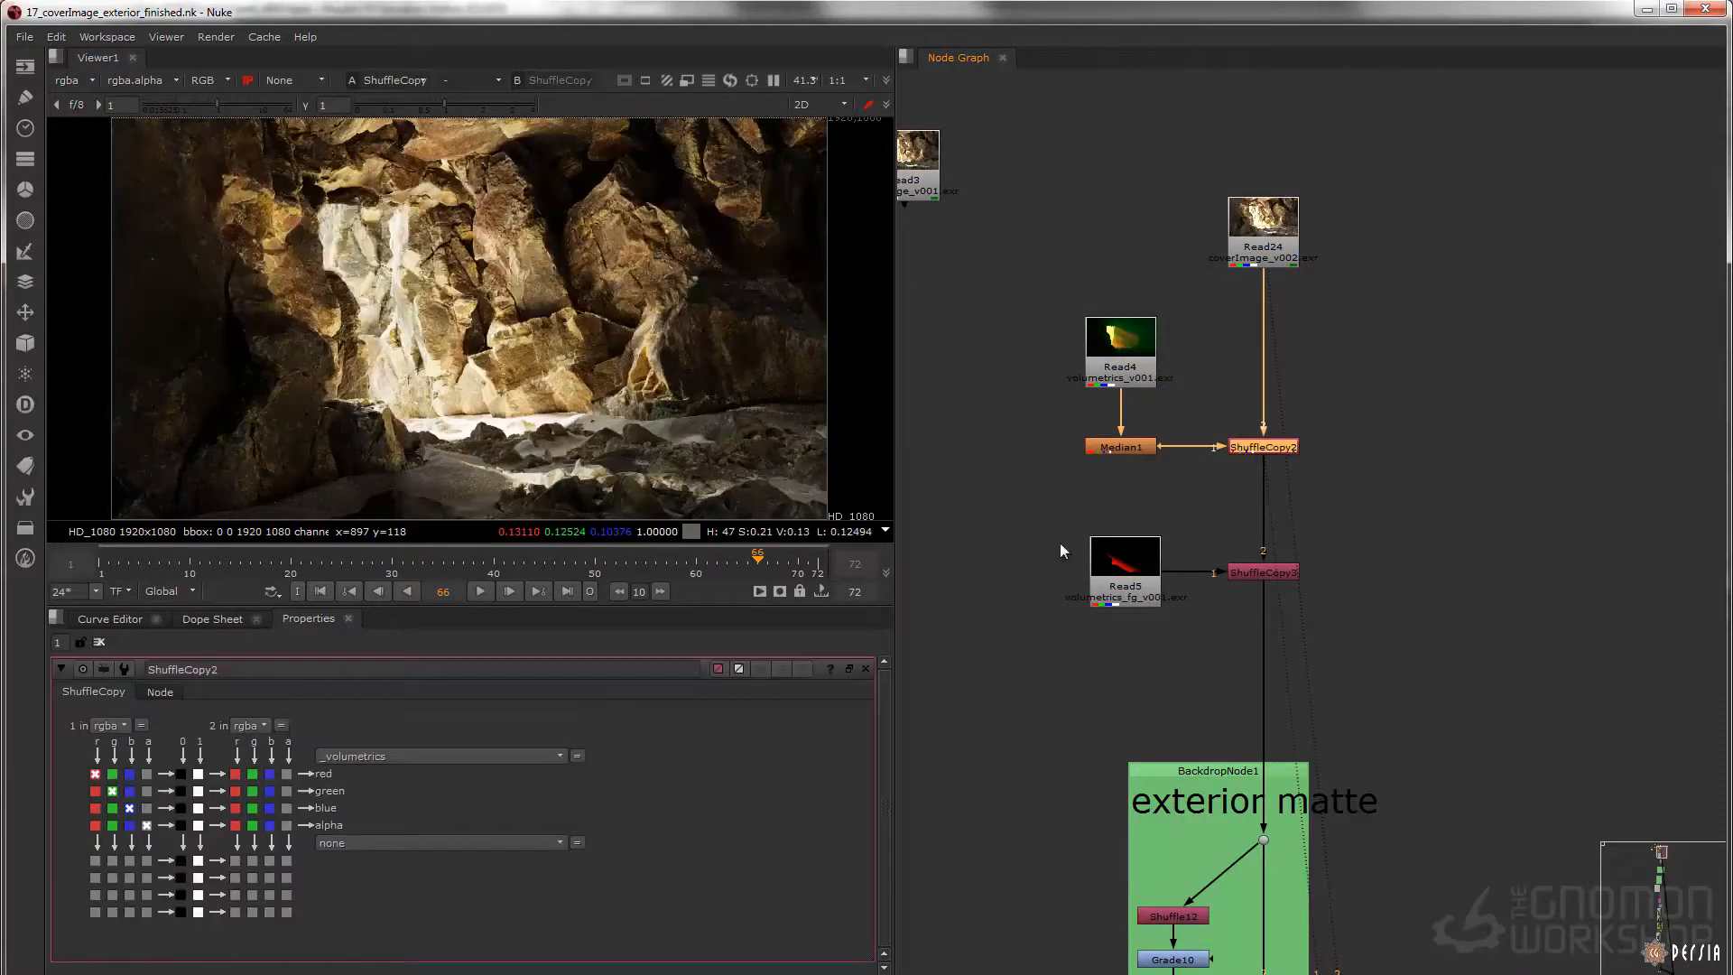
Display ShuffleCopy3 and open its settings to examine how Read5 is copied into the _volumetrics_fg layer
drag(1472, 508, 1169, 604)
key(1)
double_click(1247, 576)
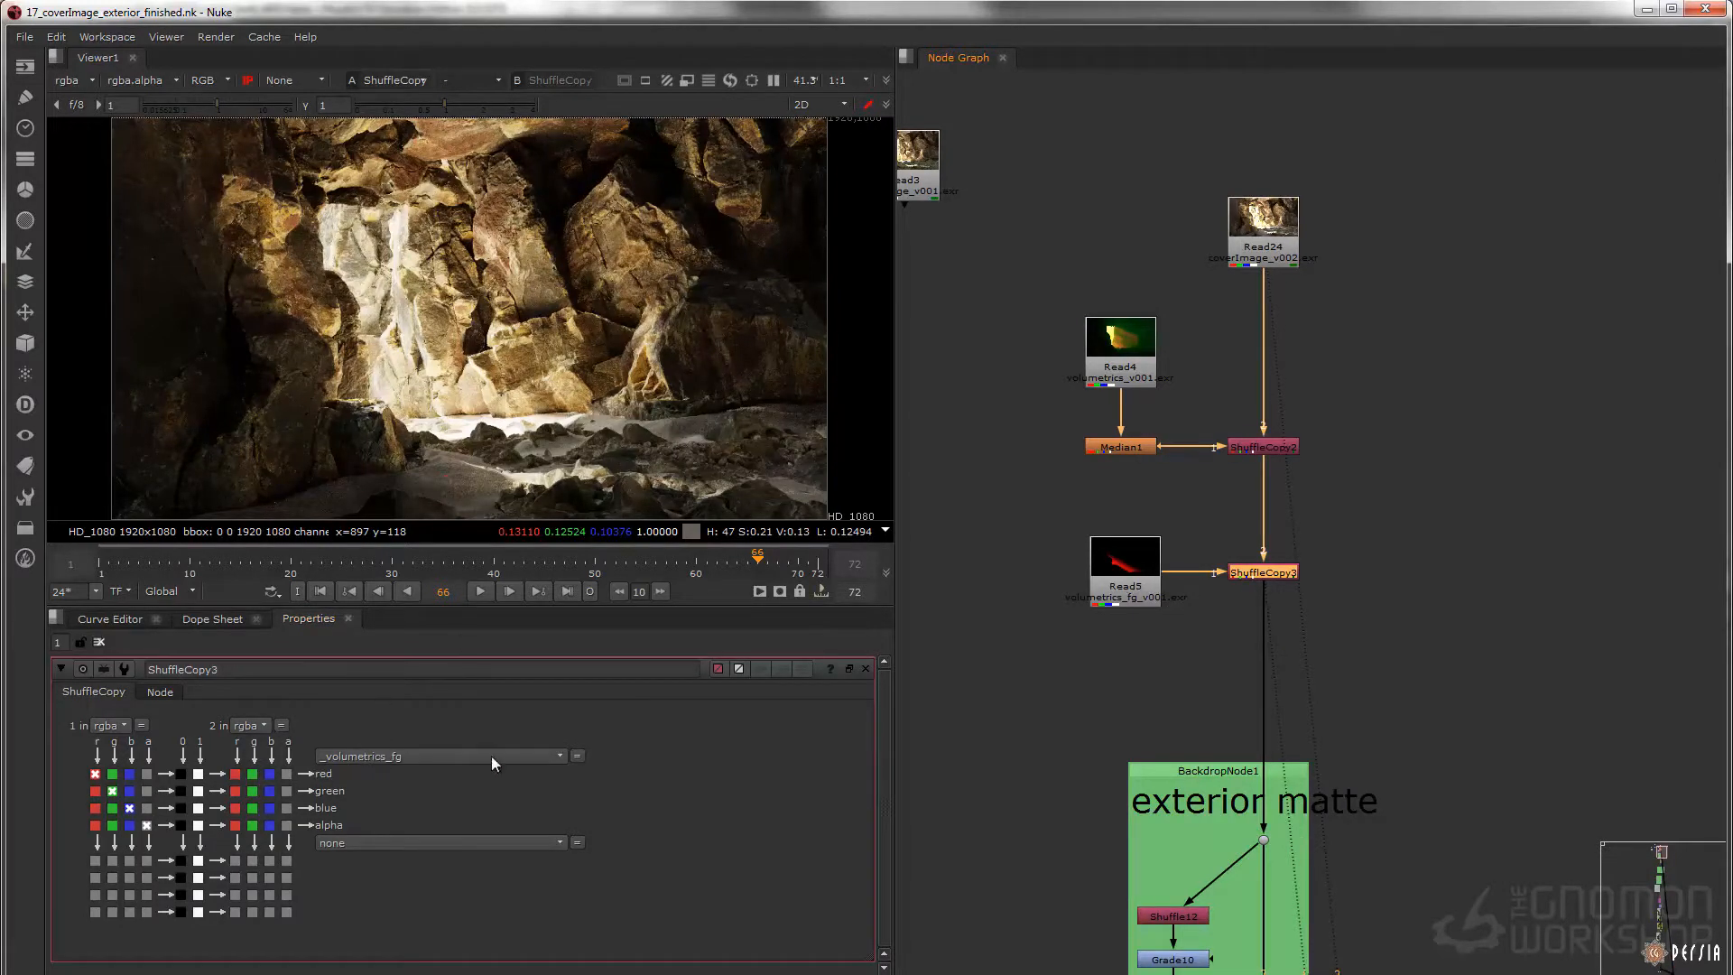
View the _volumetrics and _volumetrics_fg layers of ShuffleCopy3 in turn, and return the viewer to rgba
click(86, 80)
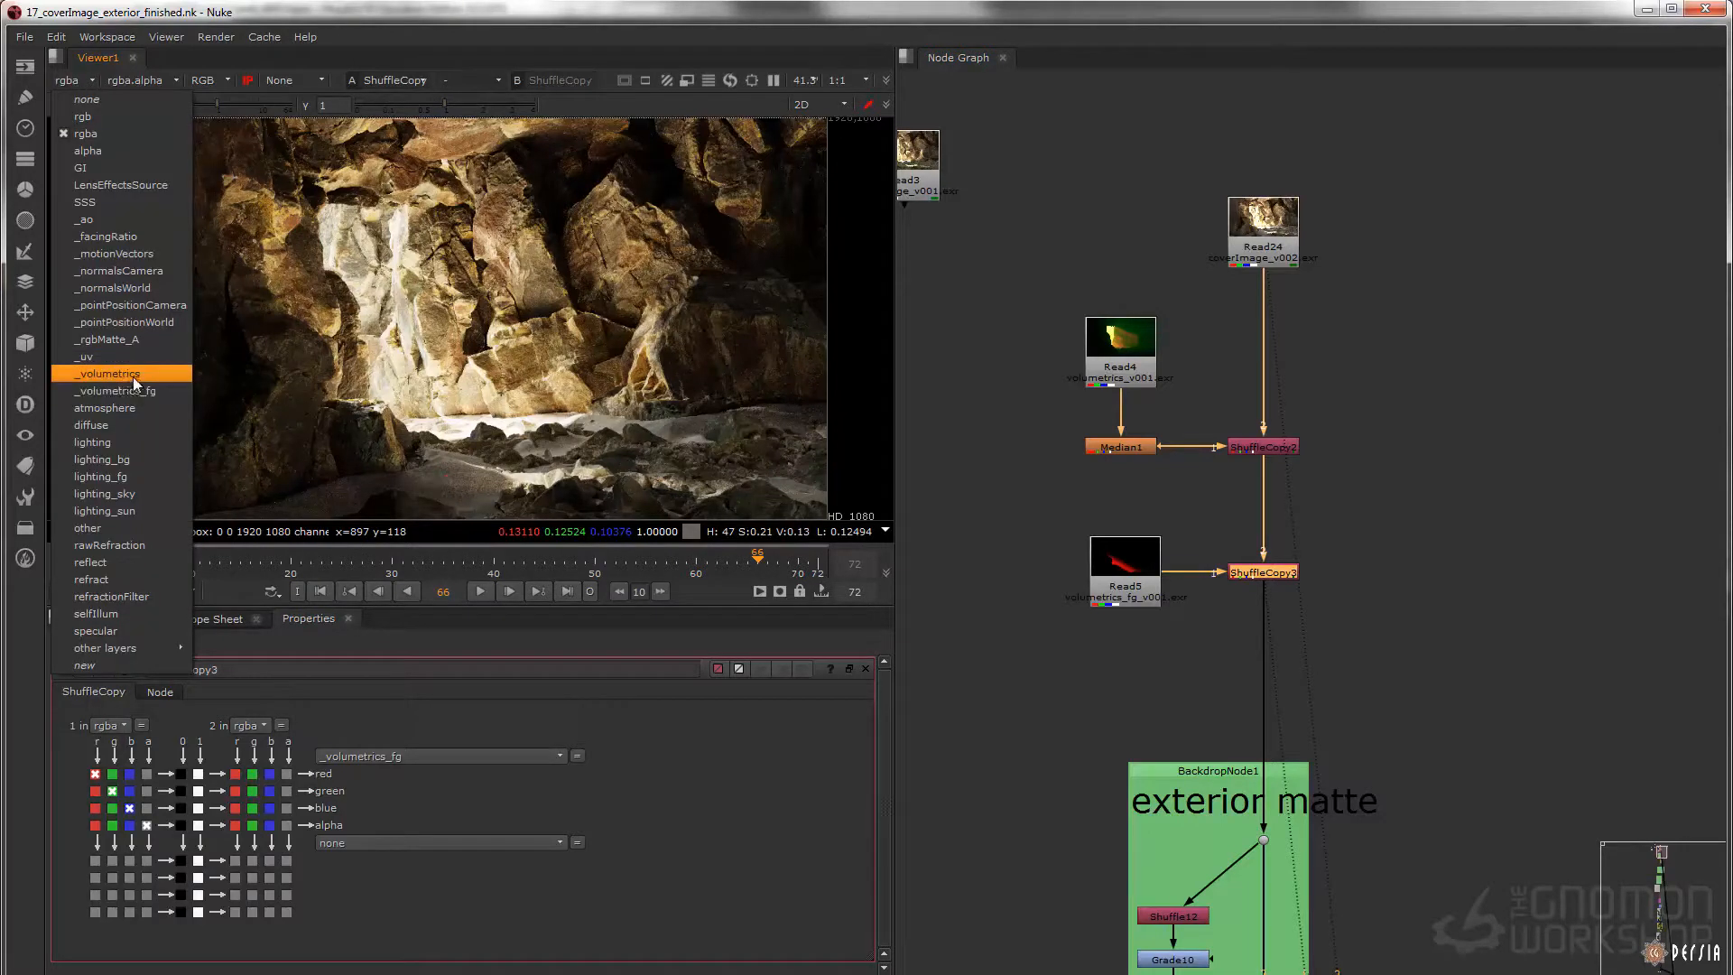
click(135, 374)
click(90, 81)
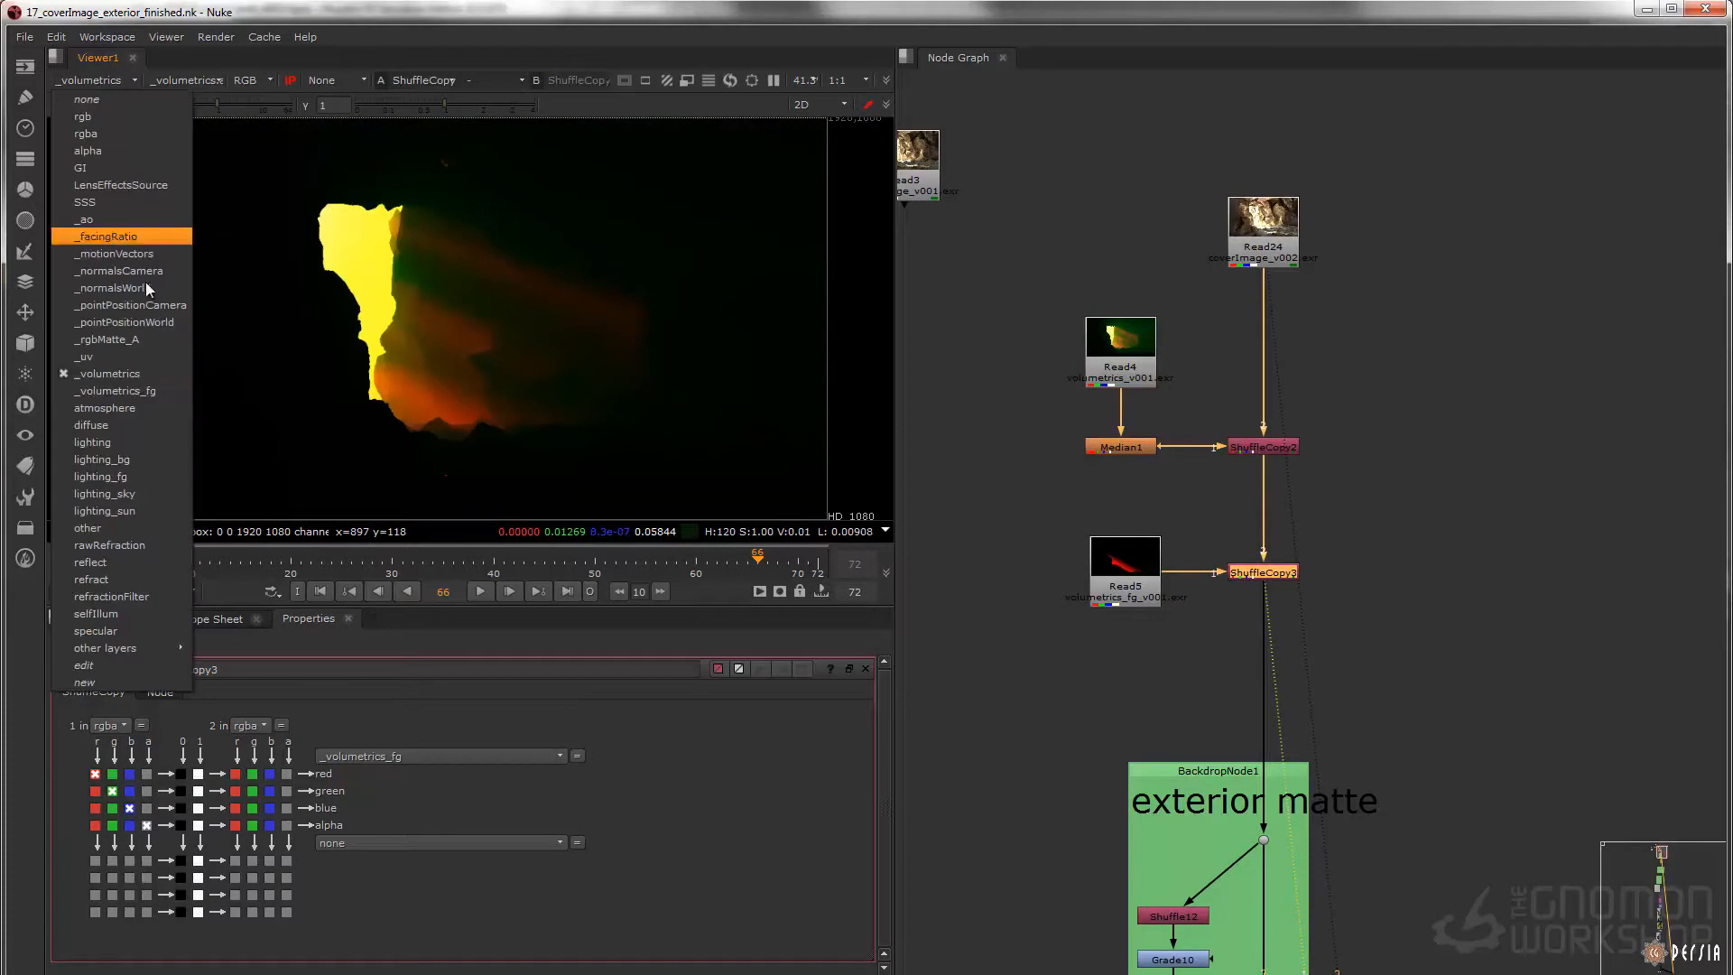
click(117, 398)
click(107, 81)
click(118, 132)
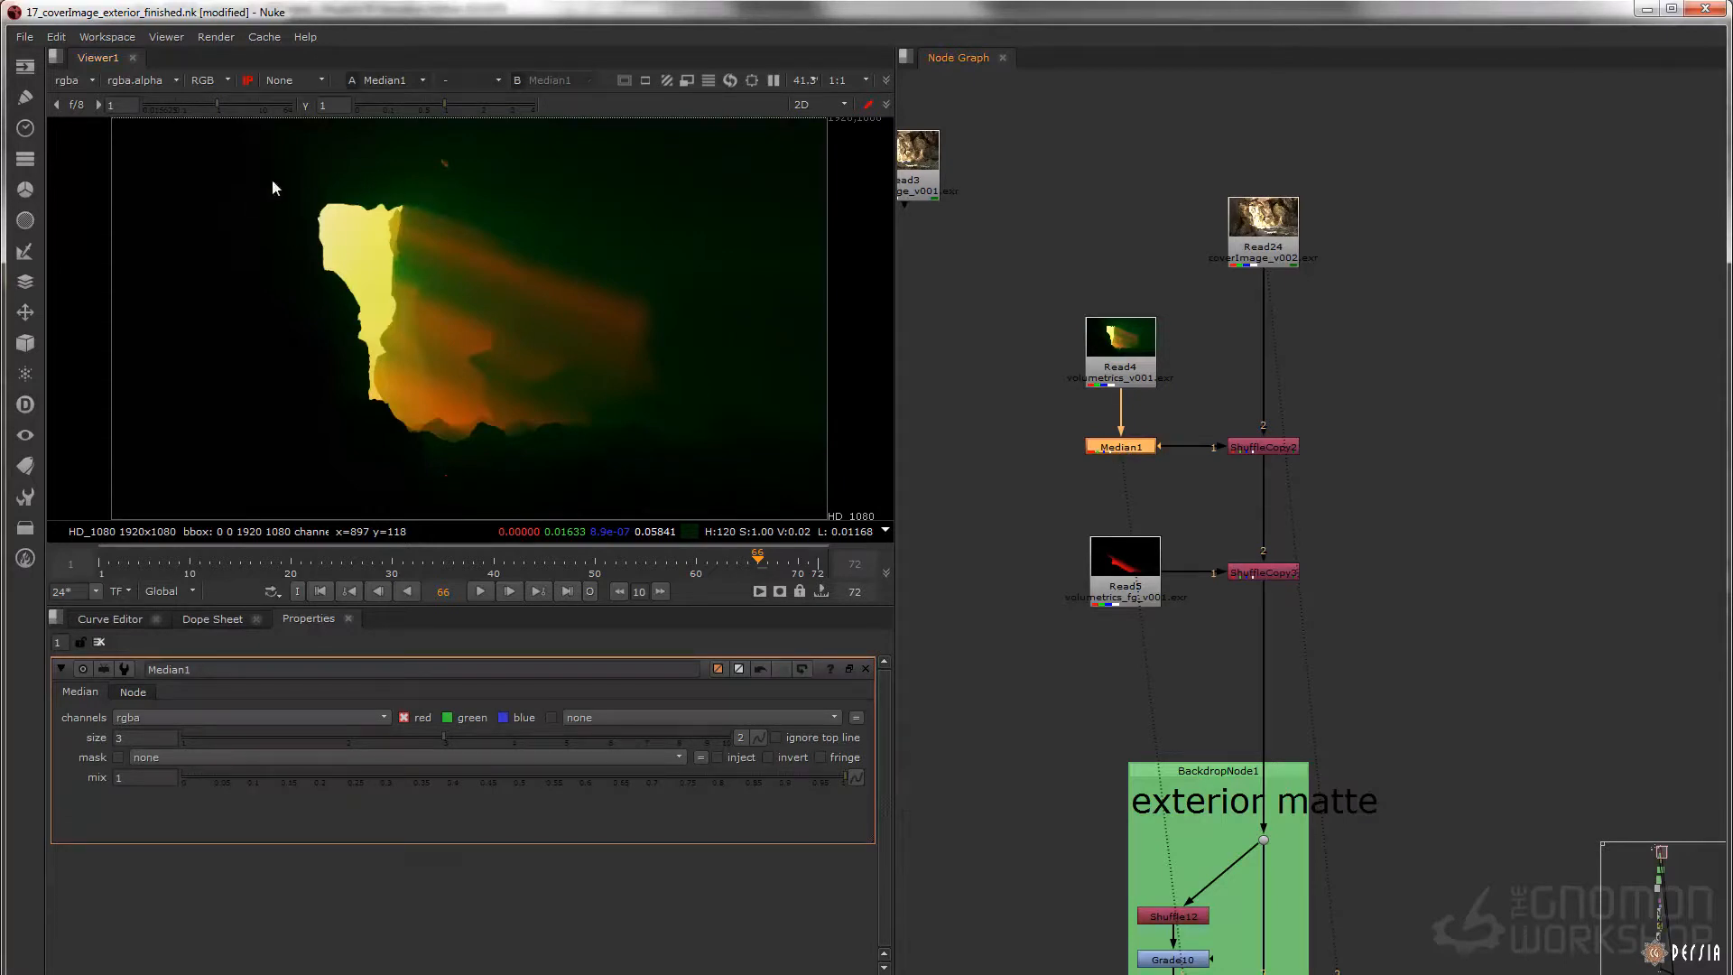
Toggle the Median1 filter on the volumetrics render to compare its effect
key(d)
middle_drag(1191, 486, 1135, 343)
scroll(1135, 346, down, 2)
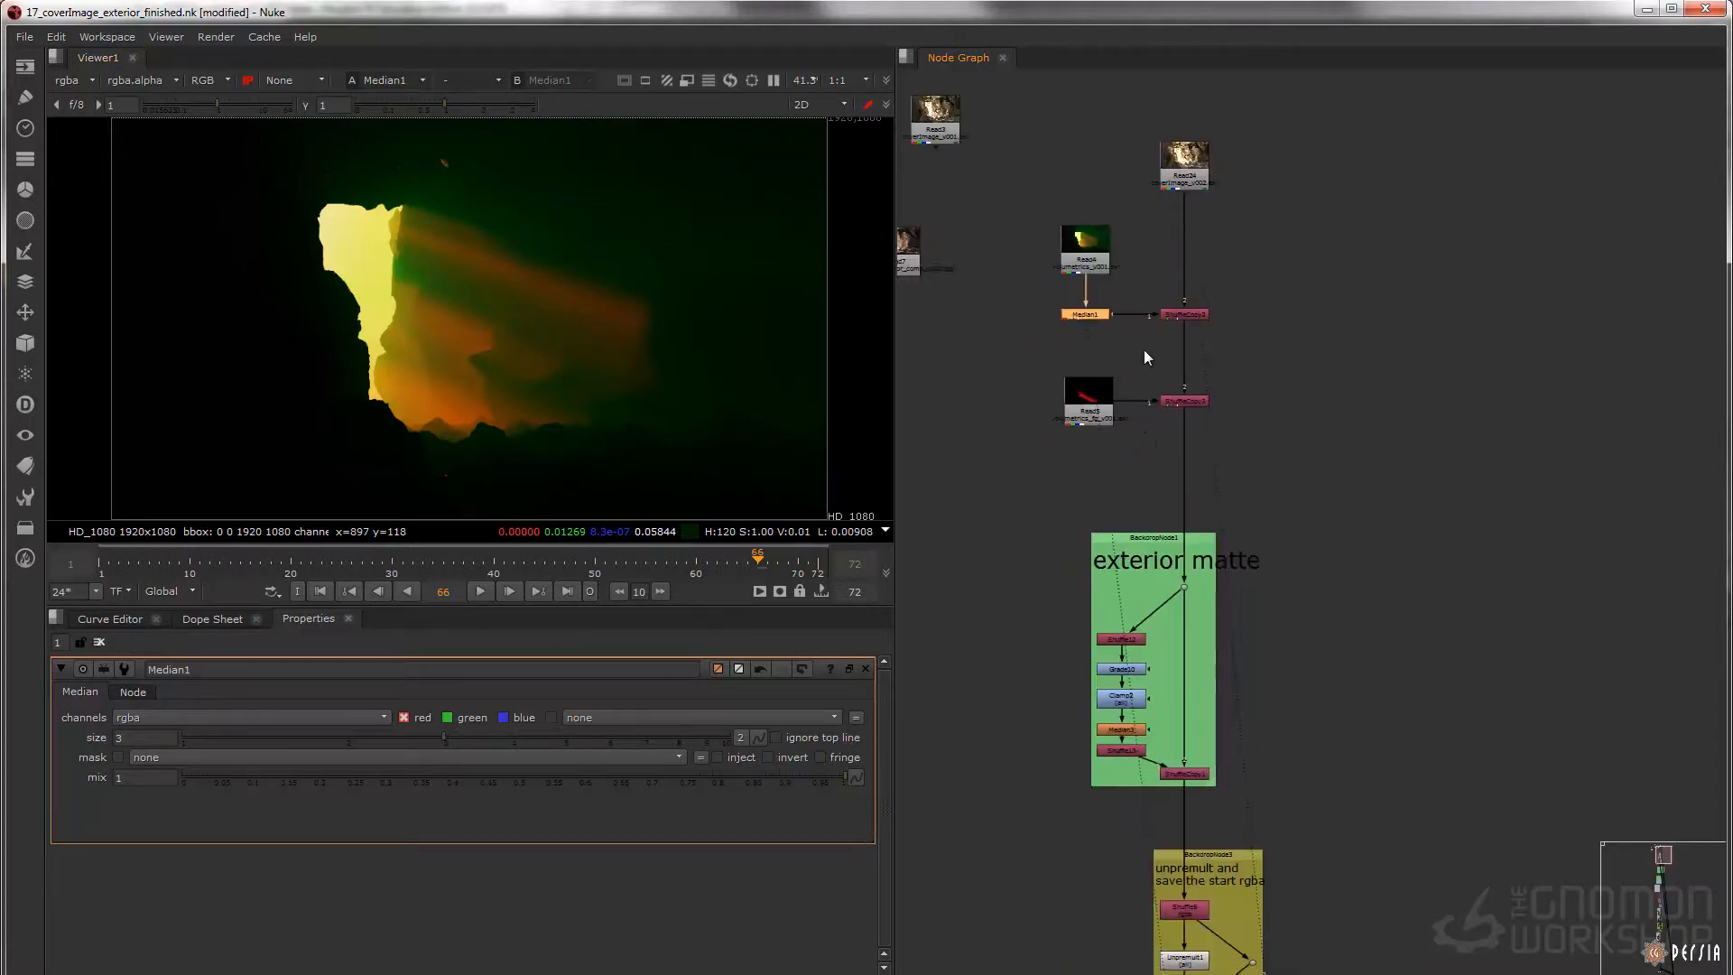
Display the image entering the exterior matte backdrop at its top dot
middle_drag(1154, 529, 1141, 289)
scroll(1091, 336, down, 2)
scroll(1114, 296, up, 4)
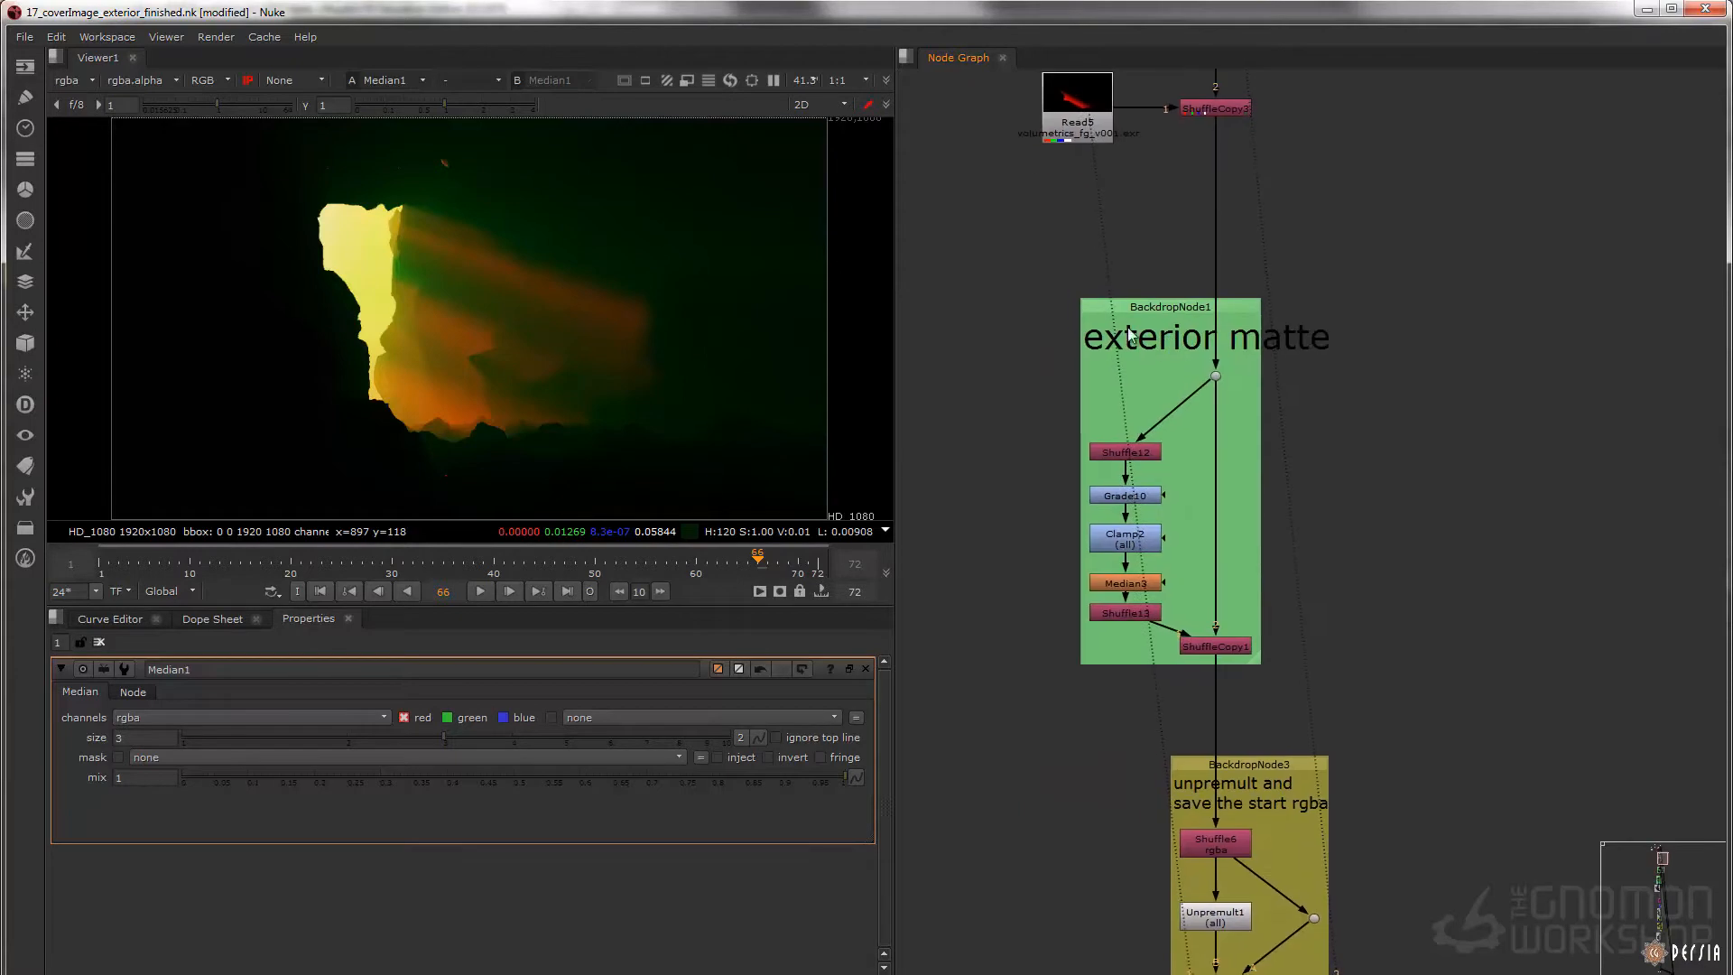
drag(1292, 352, 1139, 413)
key(1)
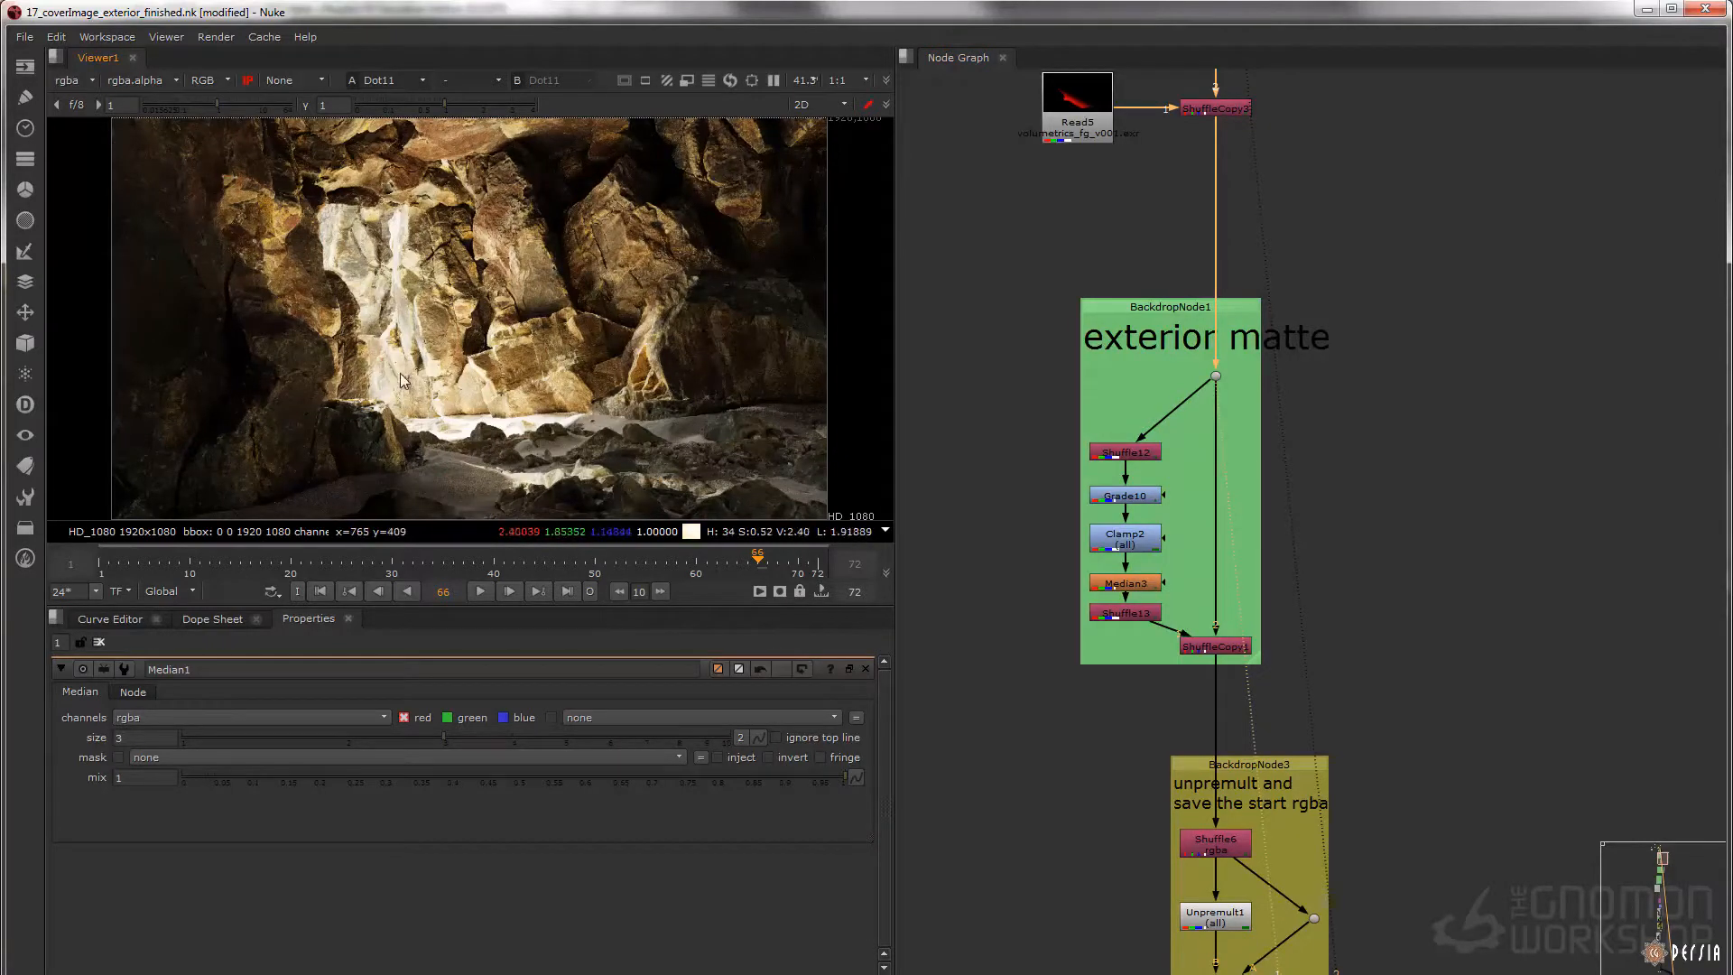
Display Shuffle12, Grade10 and Clamp2 of the exterior matte in turn, and open Shuffle12 to examine its _pointPositionCamera channels
click(1125, 451)
key(1)
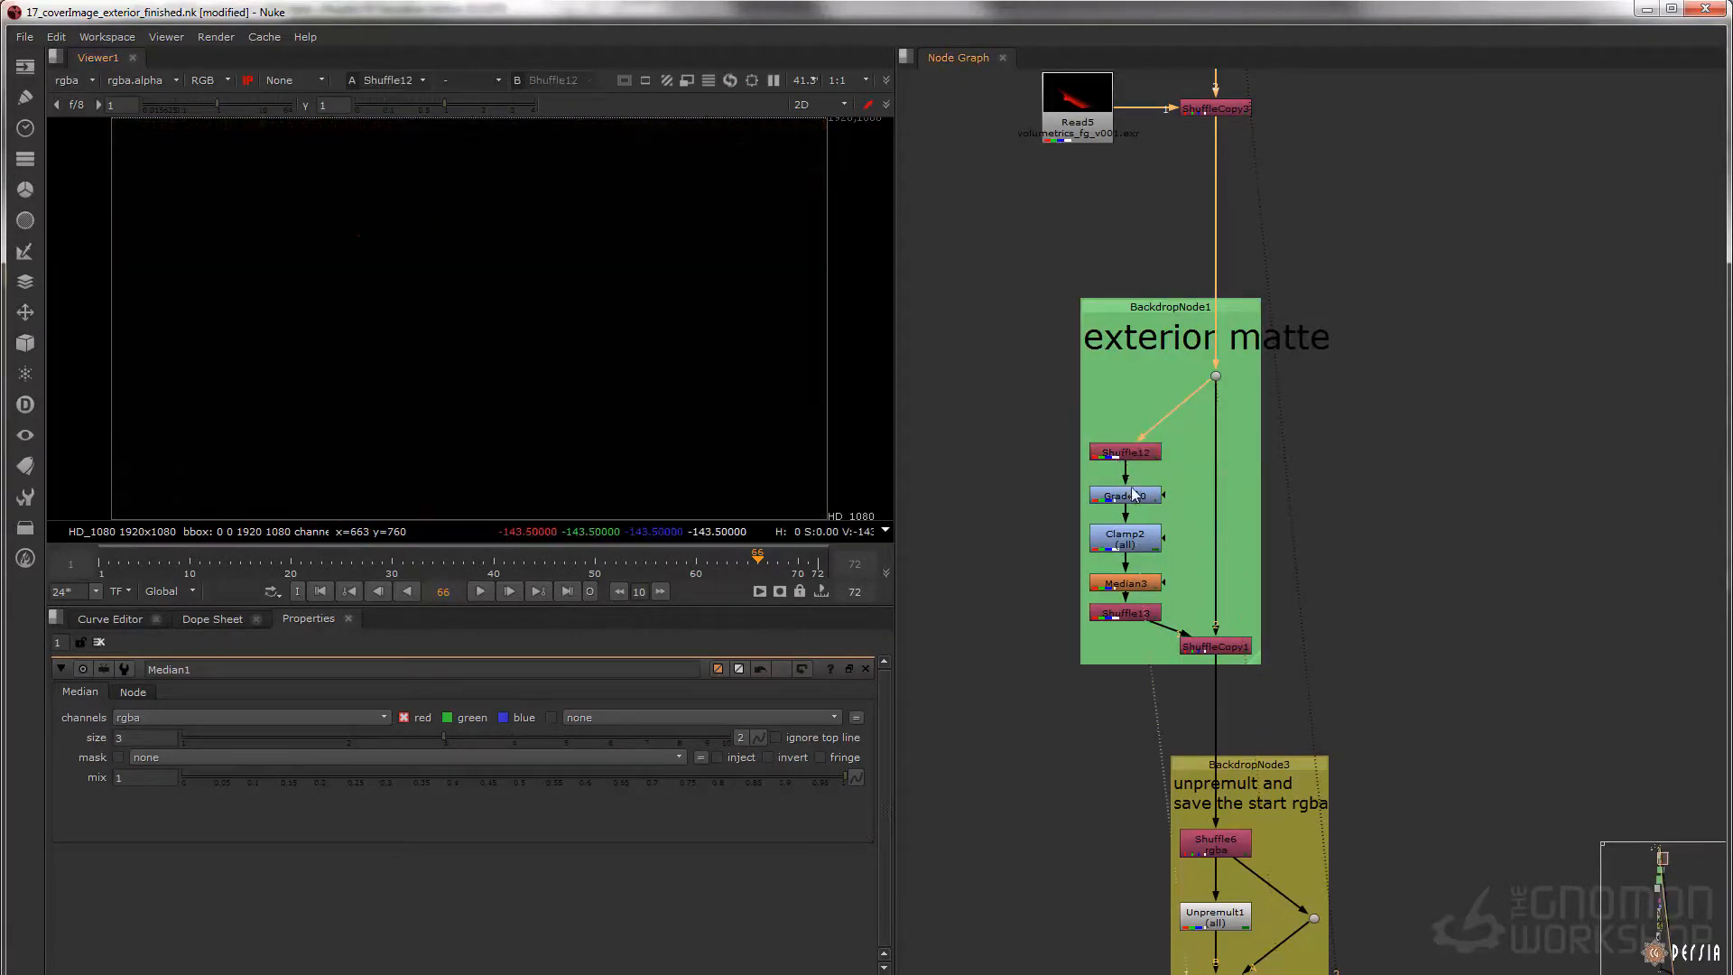
key(1)
double_click(1126, 453)
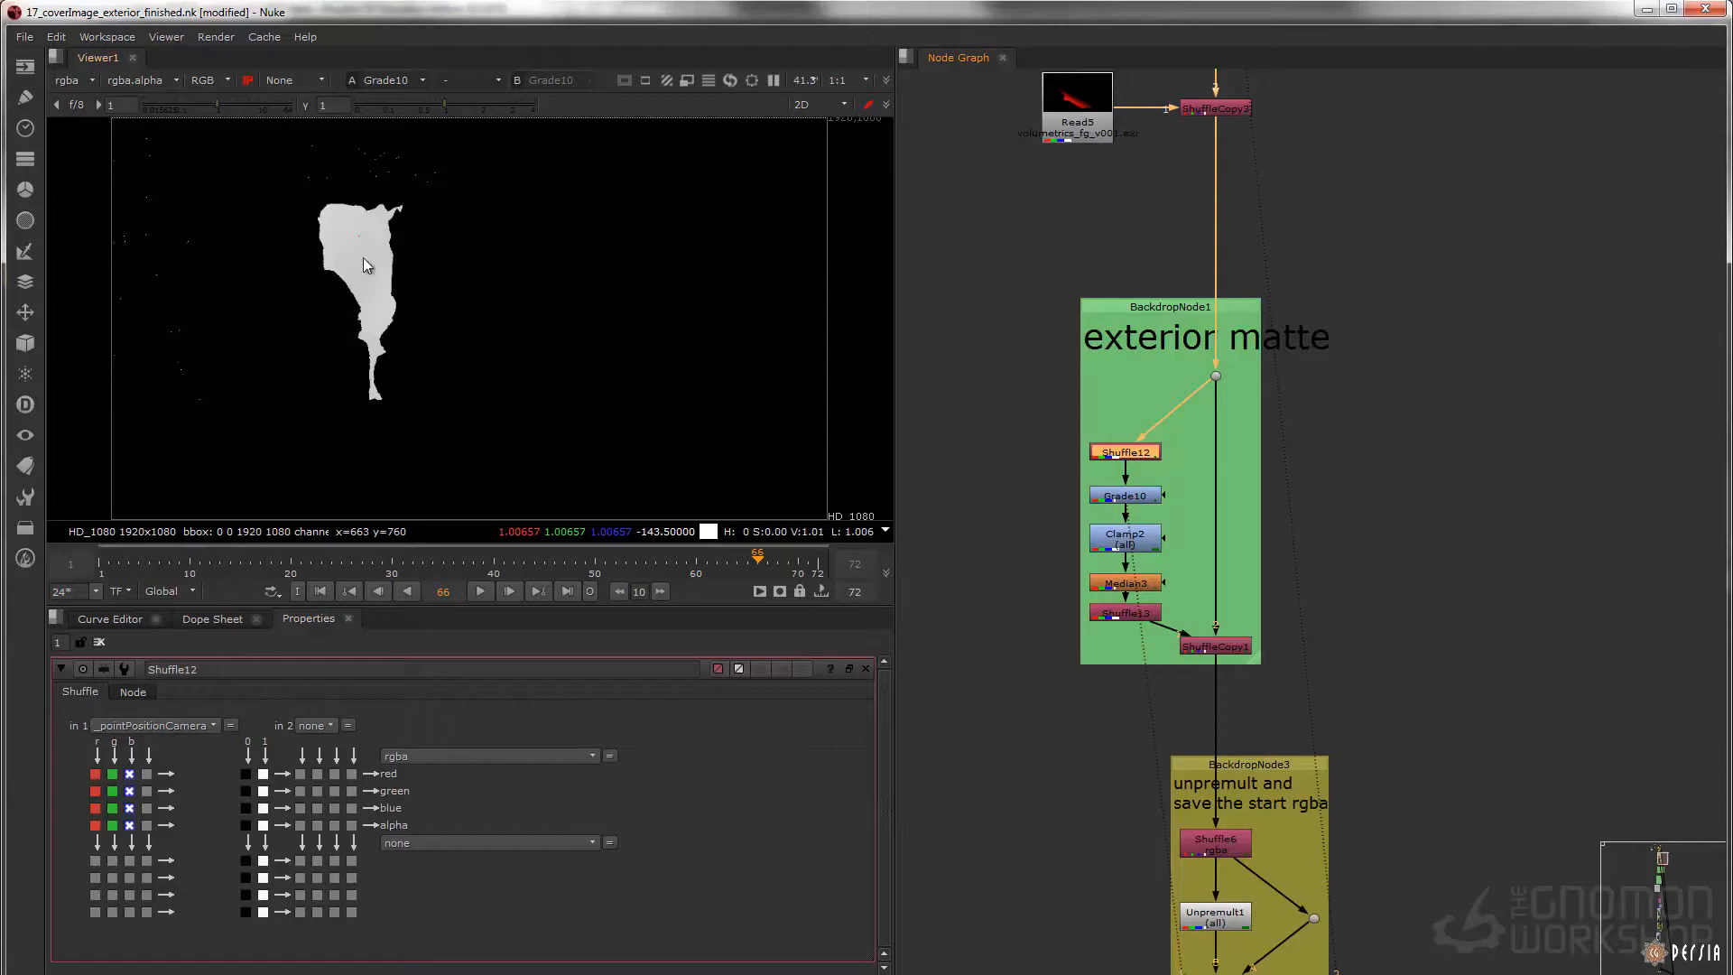
click(1114, 539)
key(1)
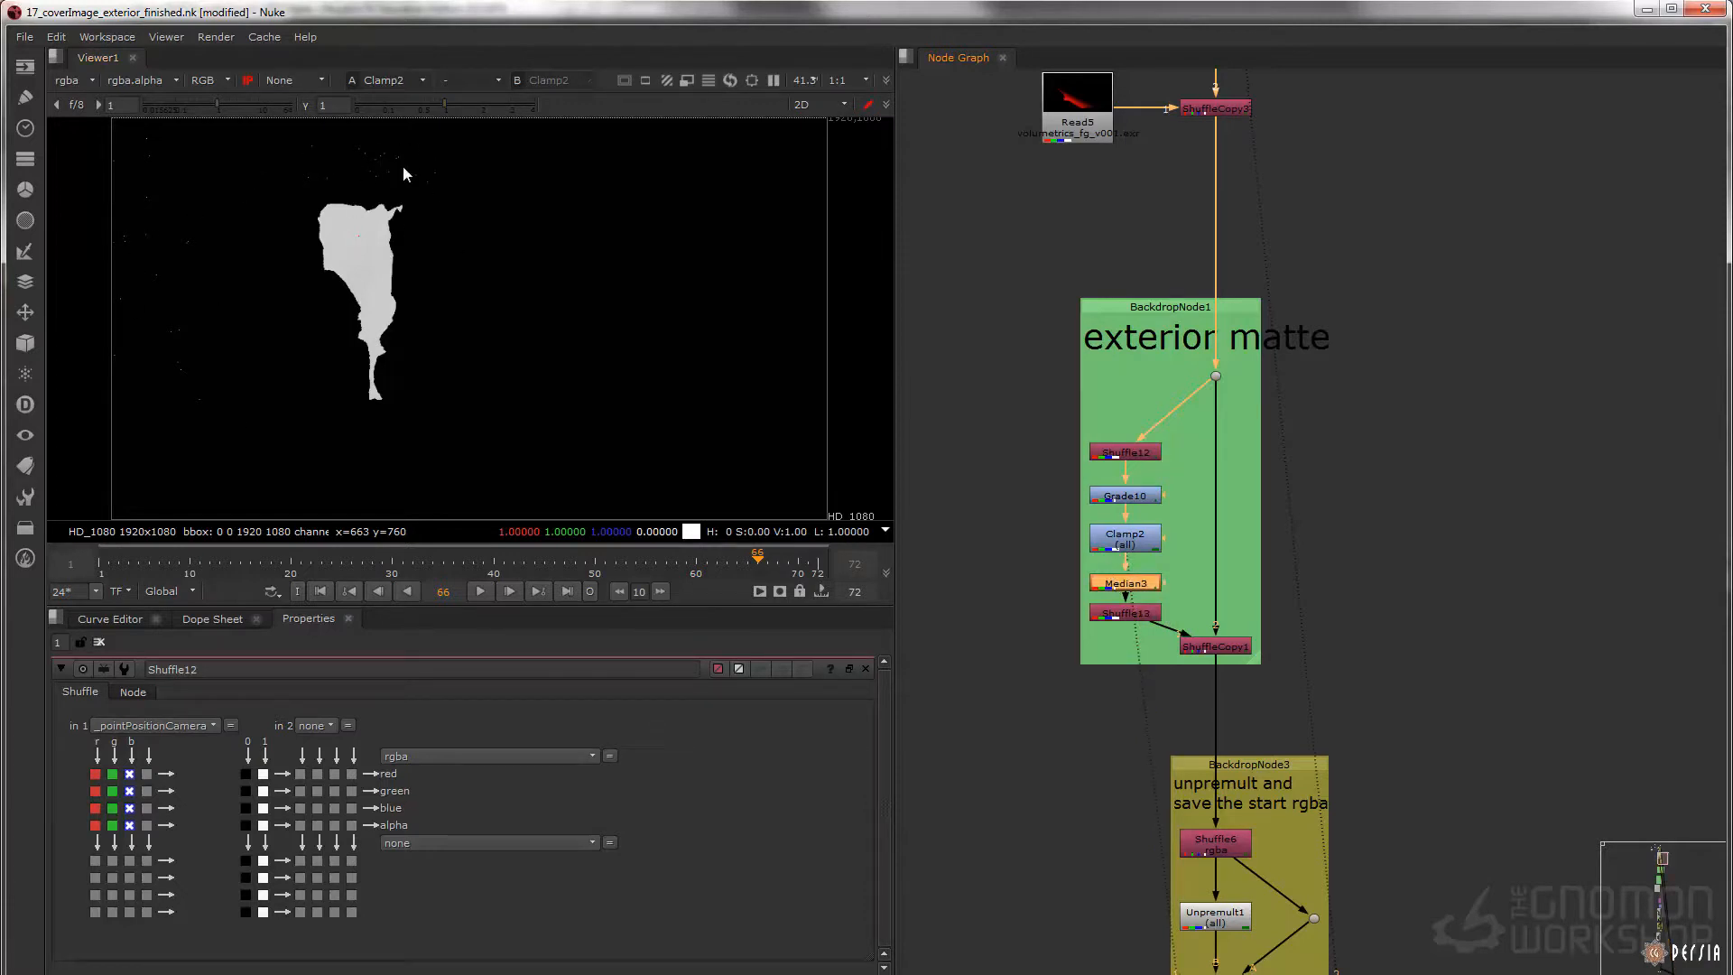
Display the exterior matte after the Median3 cleanup and after Shuffle13 puts it into the red channel
click(1137, 589)
key(1)
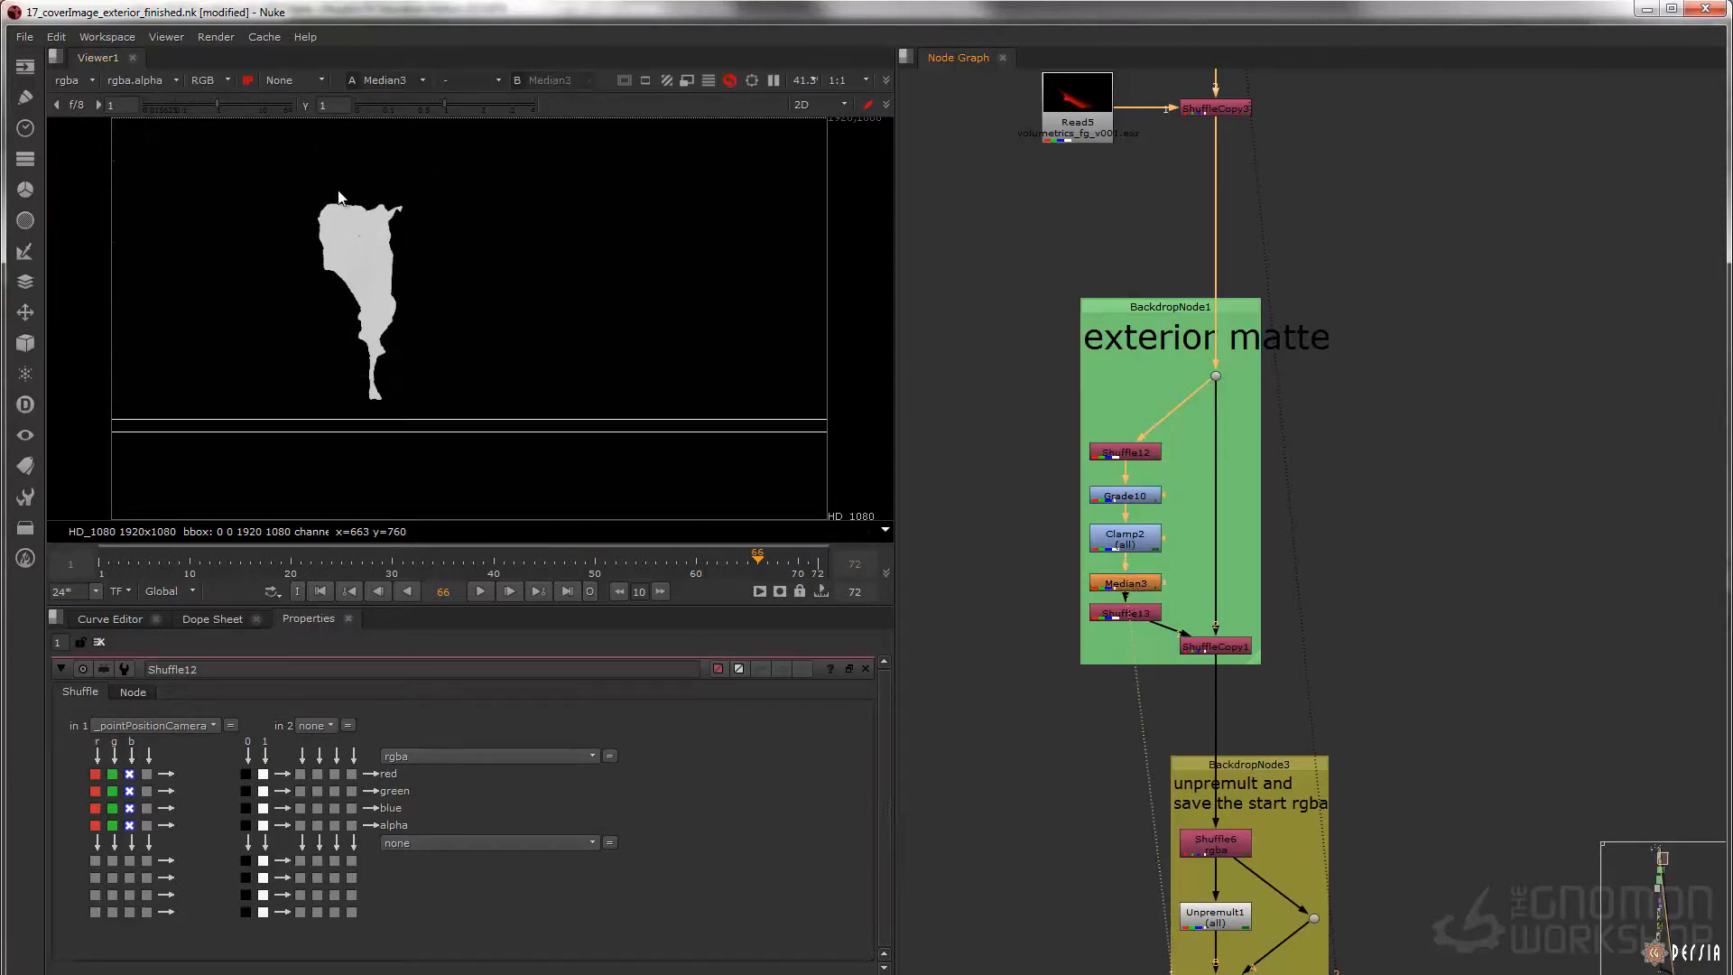
click(1128, 614)
key(1)
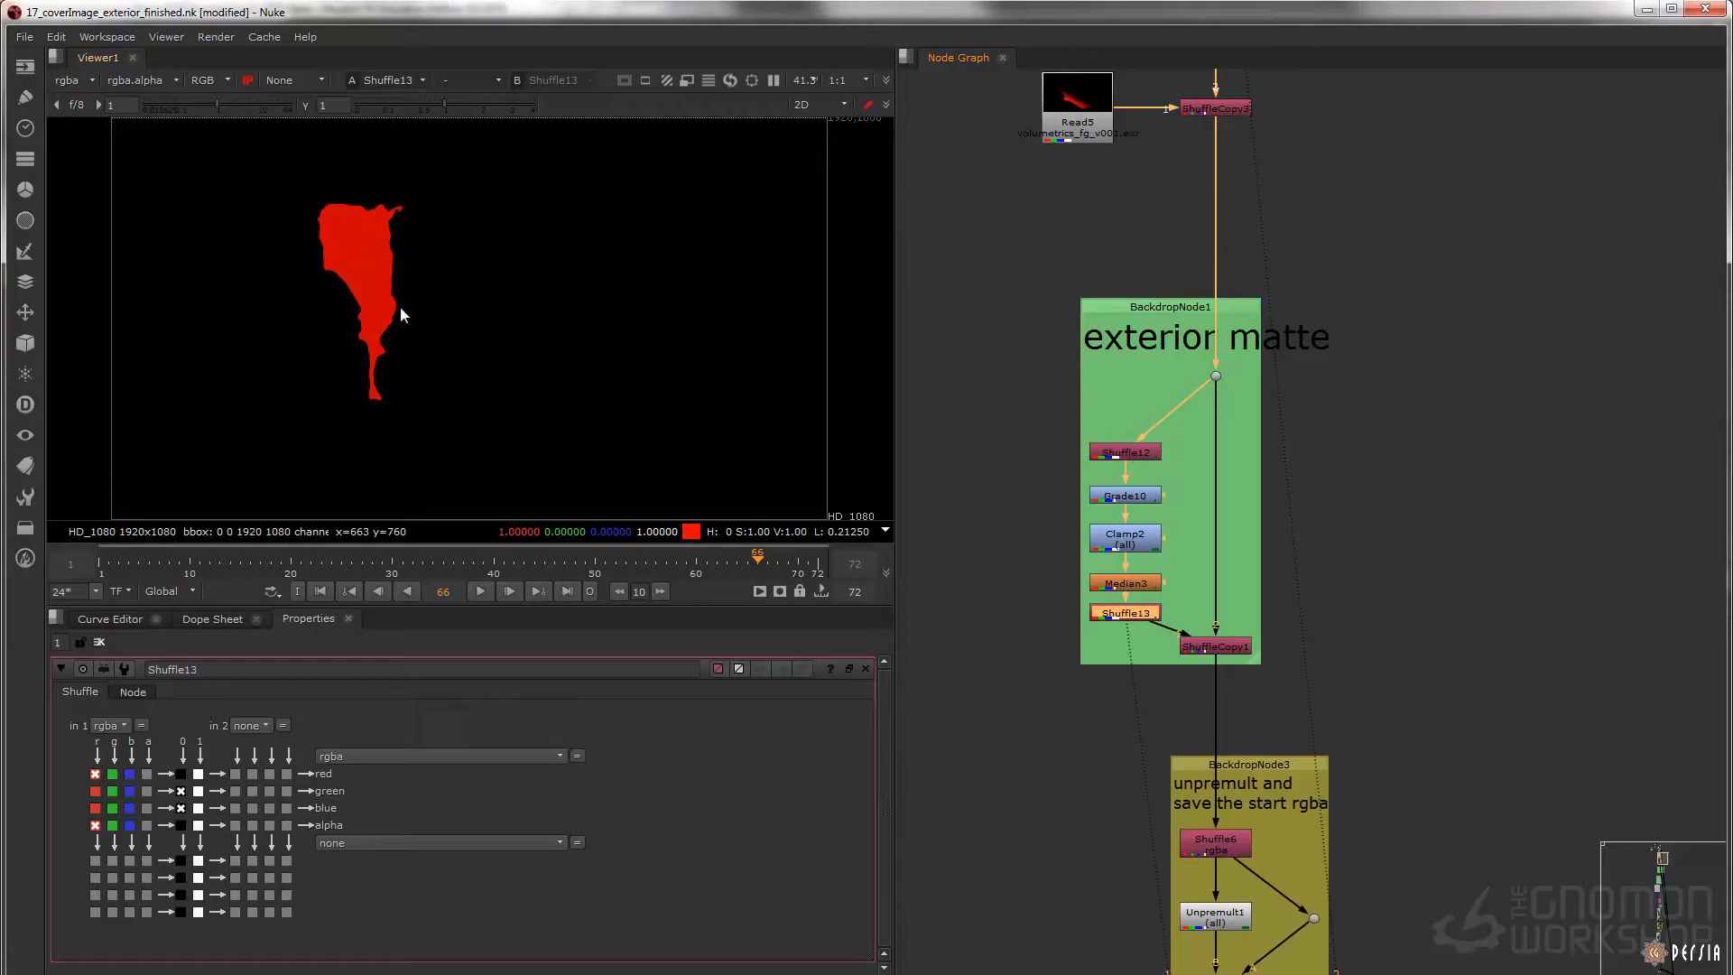
Display ShuffleCopy1, view its _rgbMatte_exterior layer, and return the viewer to rgba
click(1211, 647)
key(1)
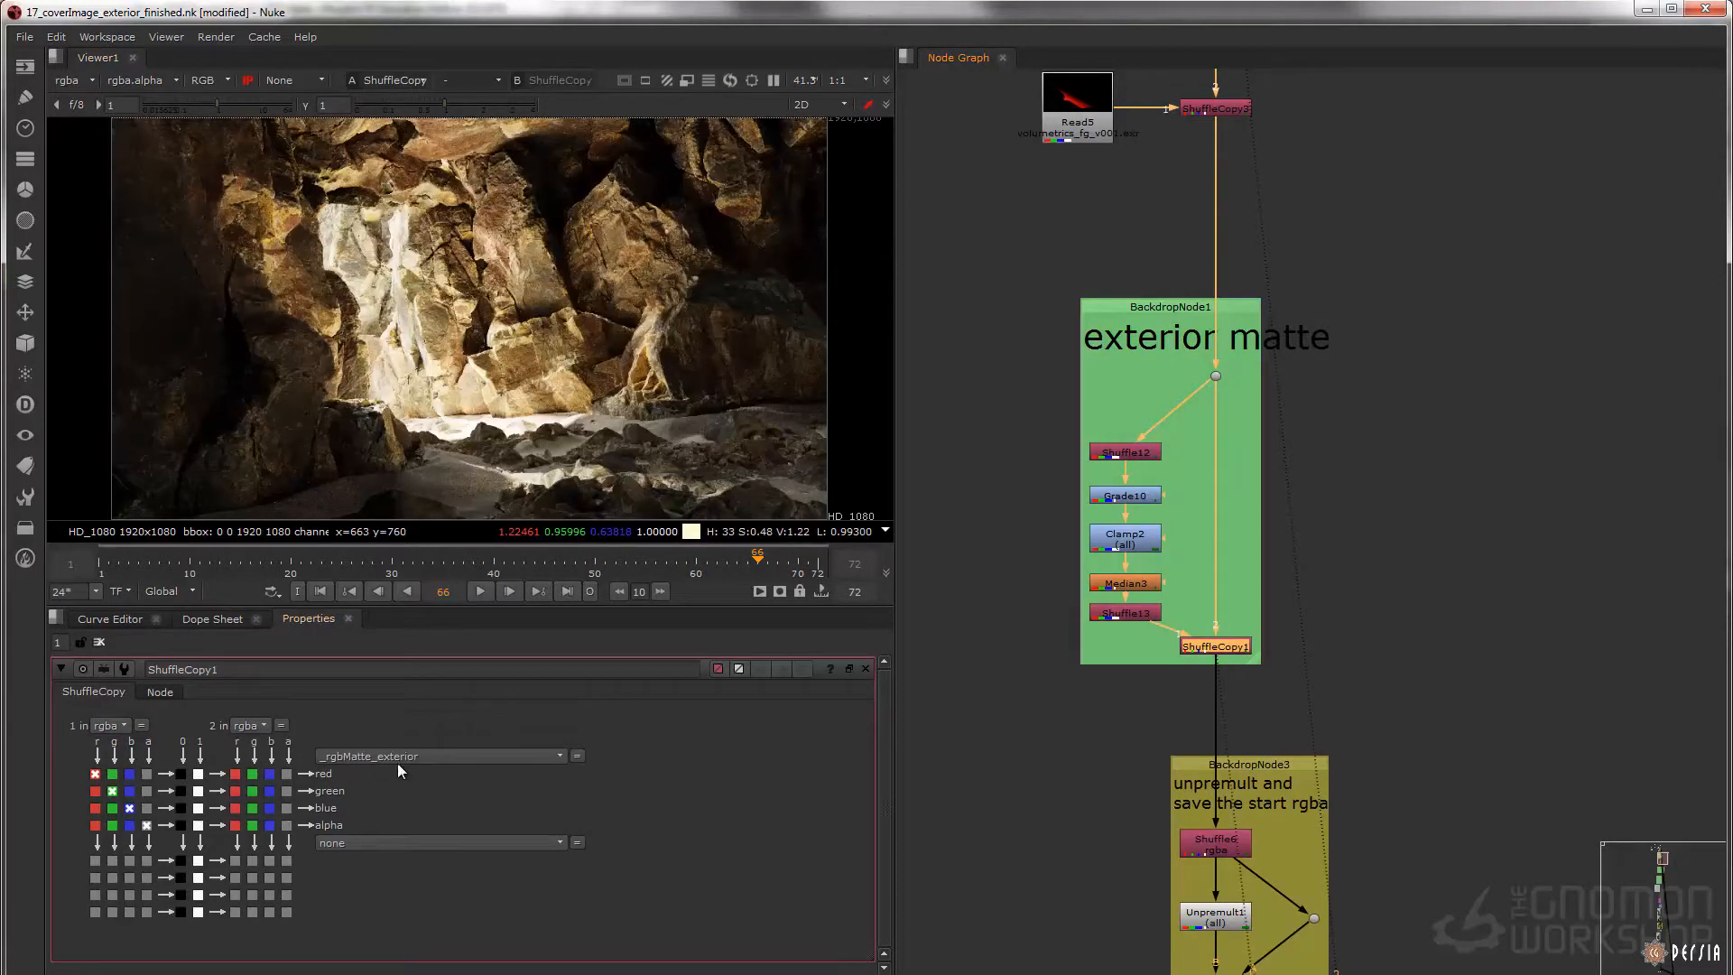
click(70, 82)
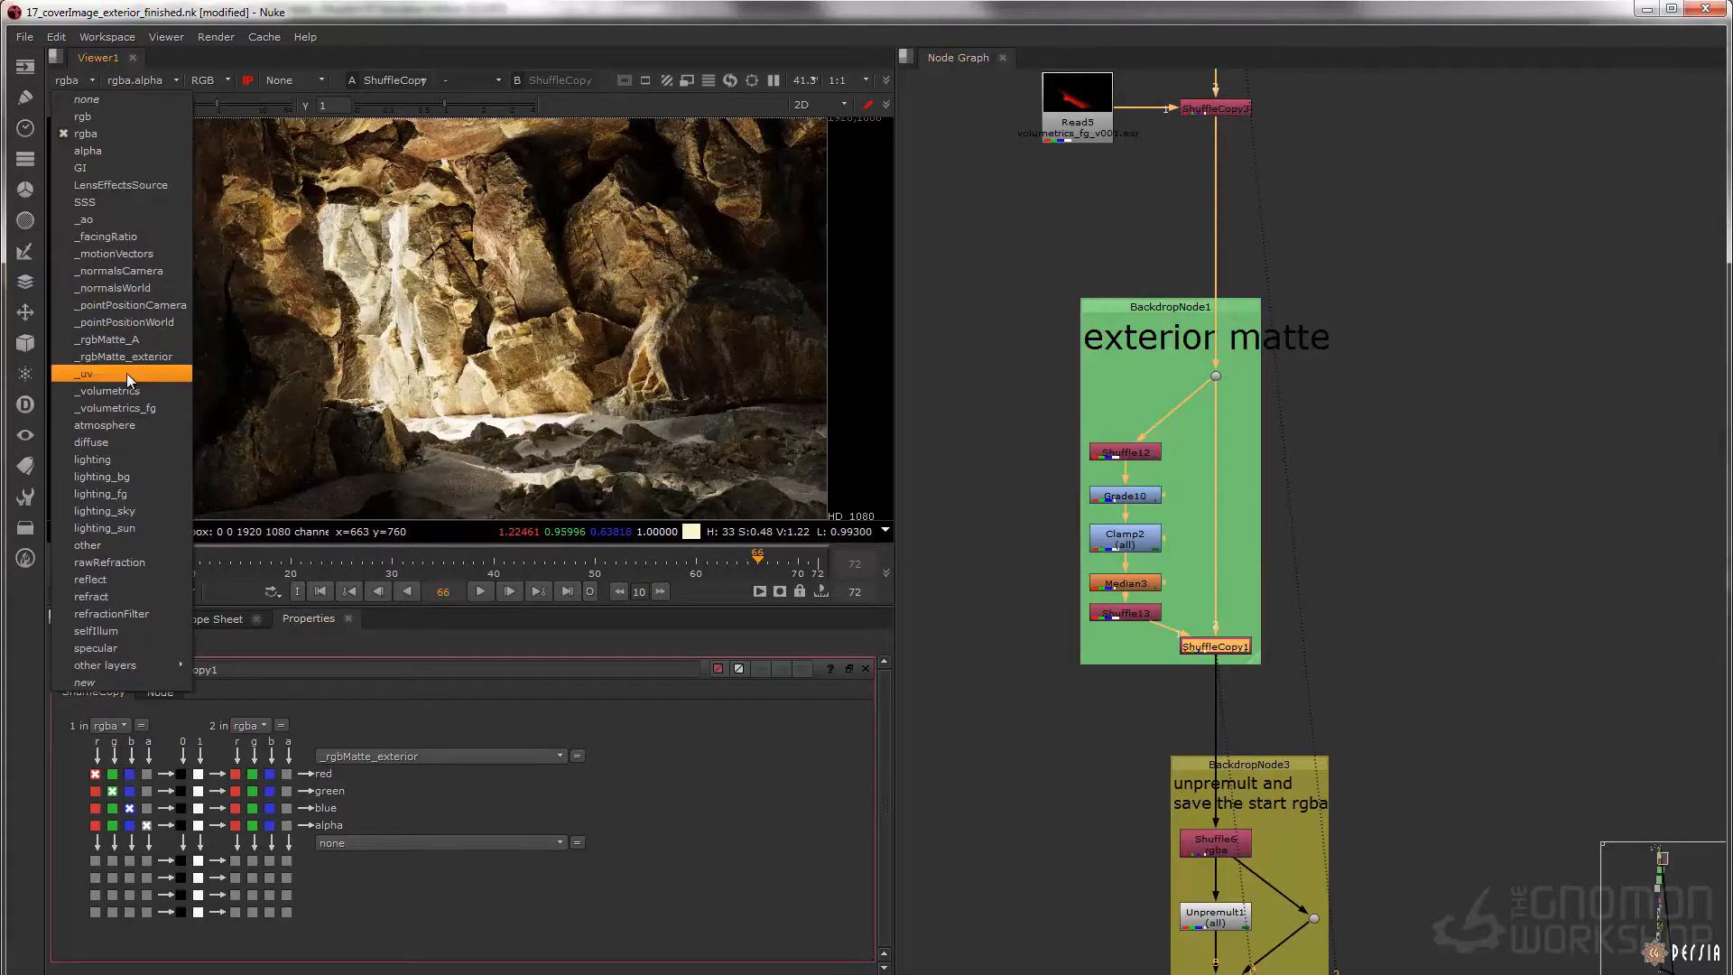
click(150, 358)
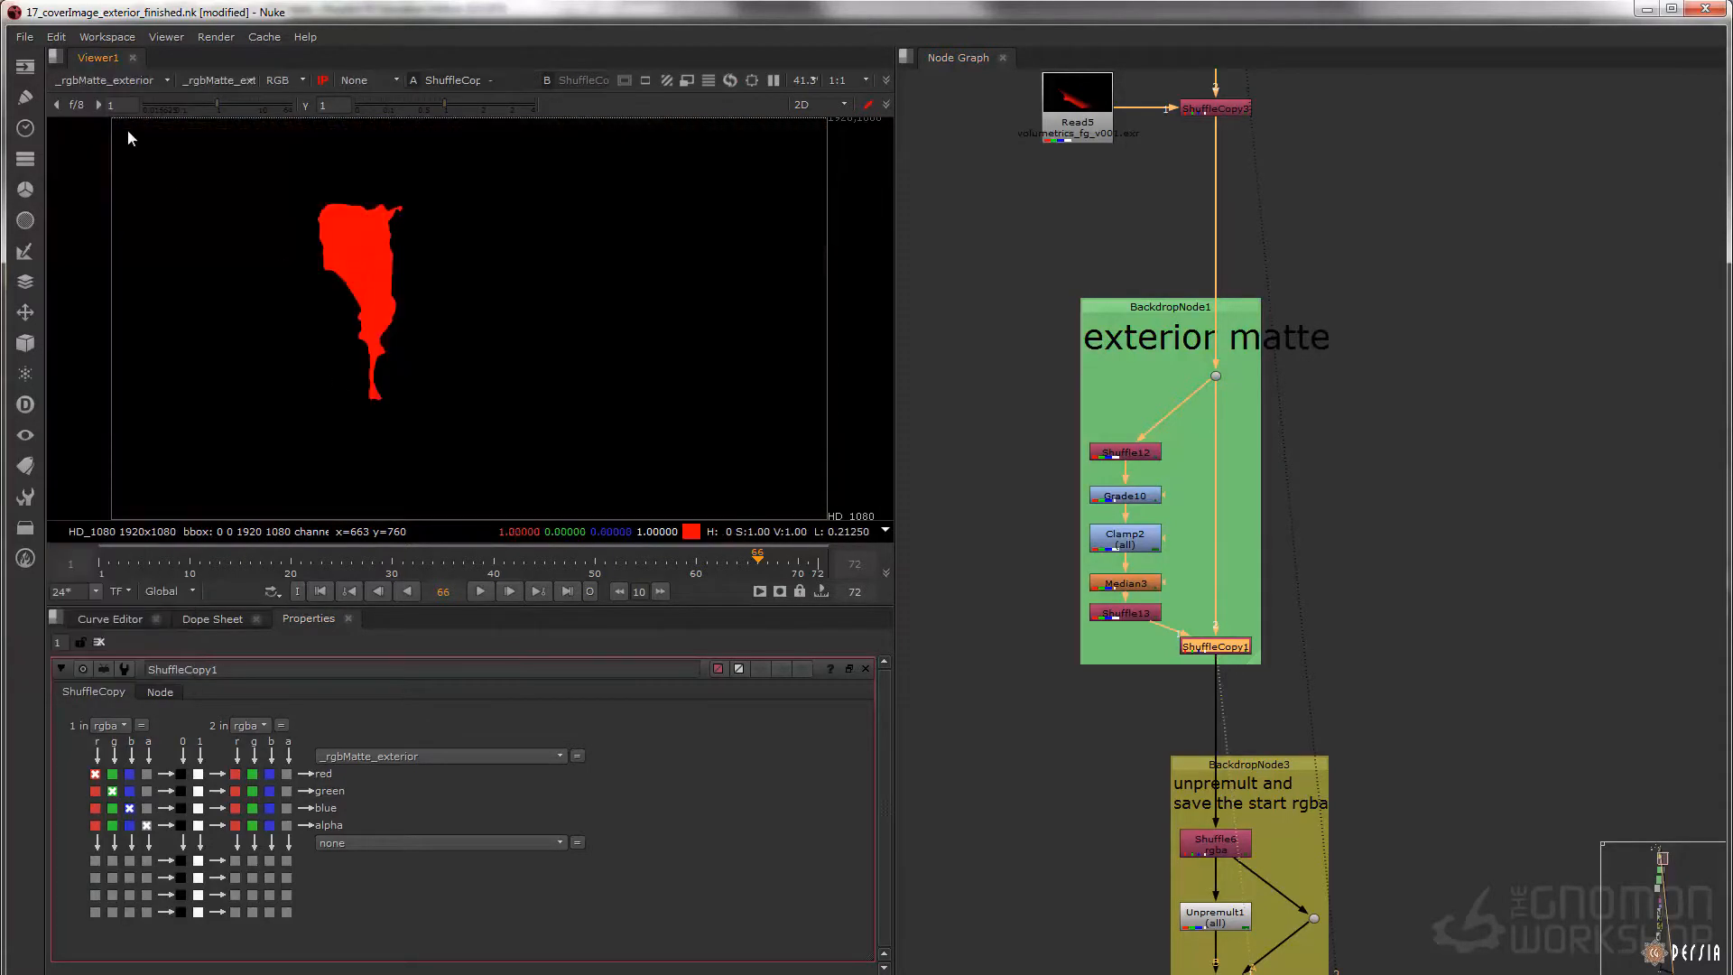
click(139, 83)
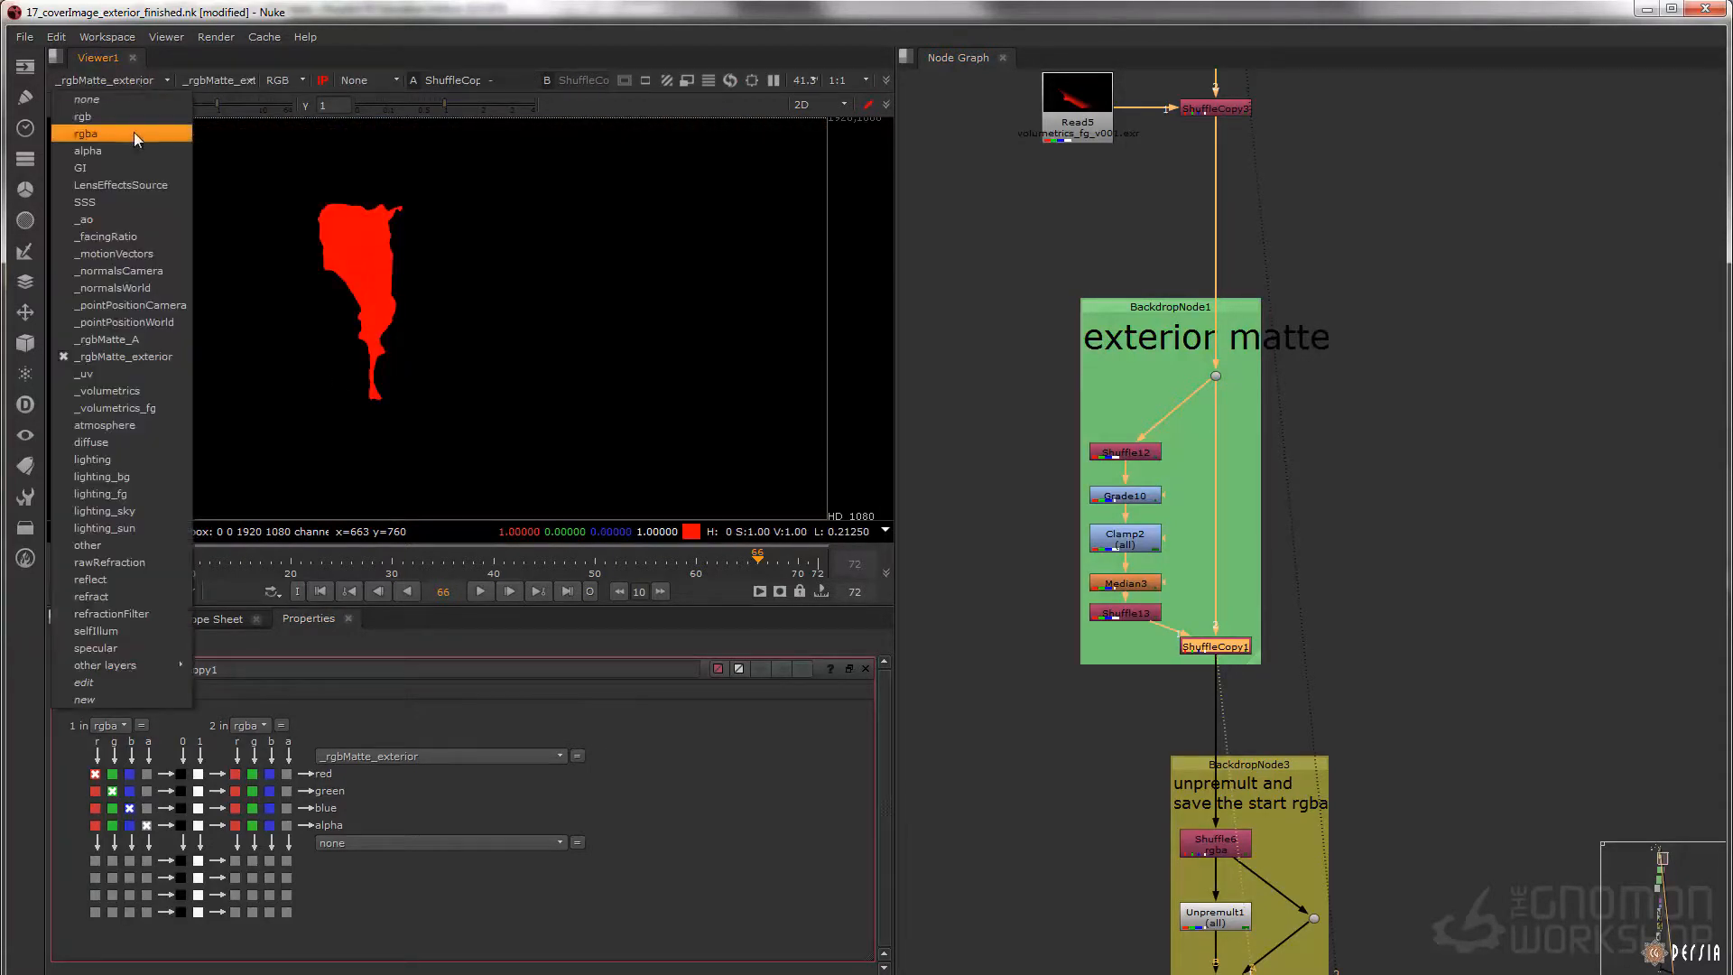
click(136, 135)
Examine the unpremult and start rgba backdrop, and inspect the edge of the rendered frame up close
middle_drag(1122, 650, 1084, 281)
drag(1043, 349, 1462, 774)
drag(1172, 647, 1173, 686)
scroll(1218, 681, down, 7)
middle_drag(1267, 672, 1262, 588)
scroll(1213, 596, up, 6)
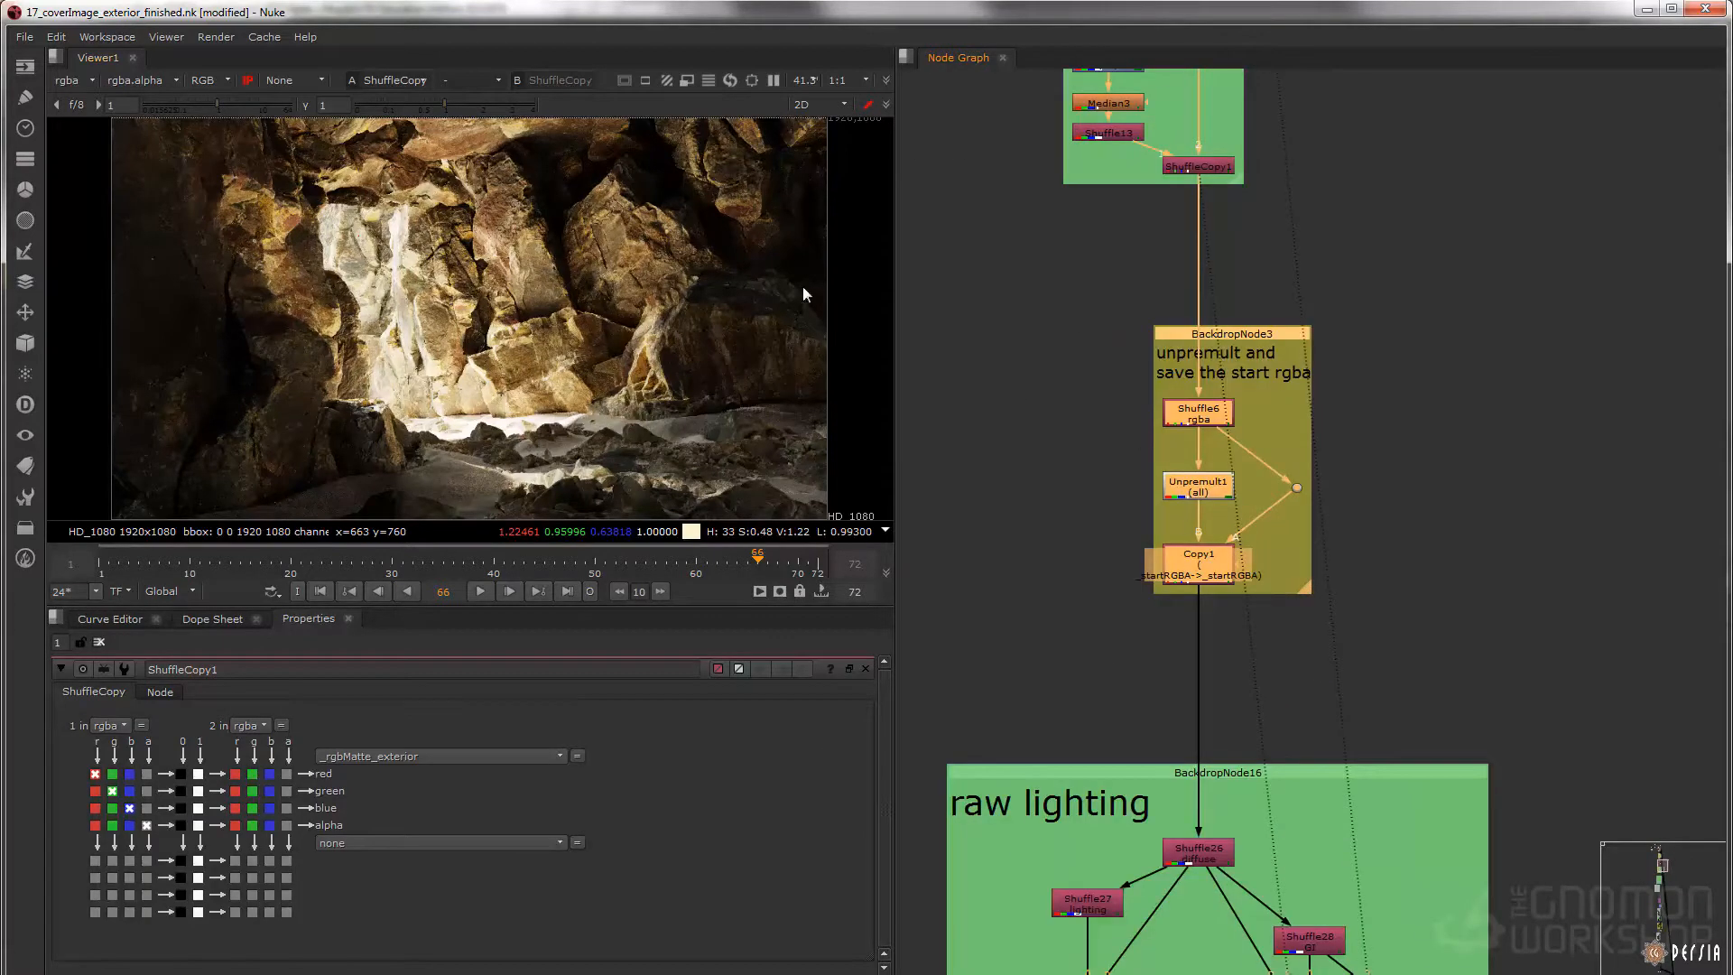
scroll(704, 271, up, 8)
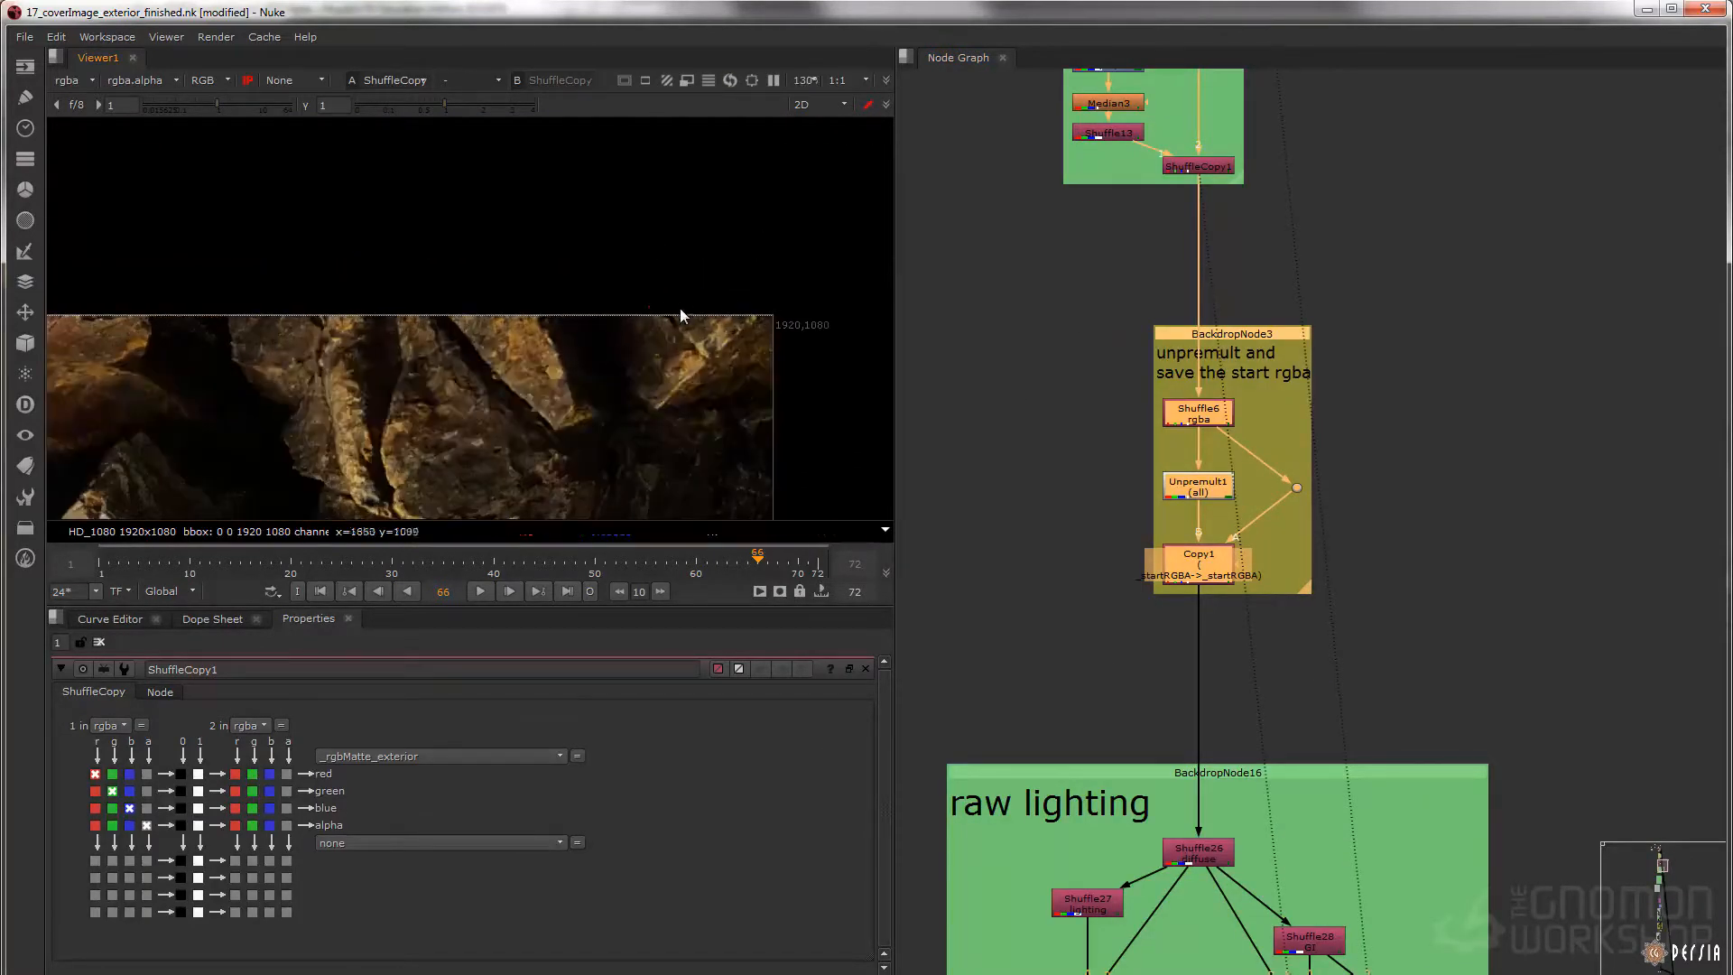
key(f)
Display the Shuffle26 diffuse pass and the Merge6 divide result in the raw lighting backdrop
middle_drag(1228, 795, 1198, 274)
click(1179, 338)
key(1)
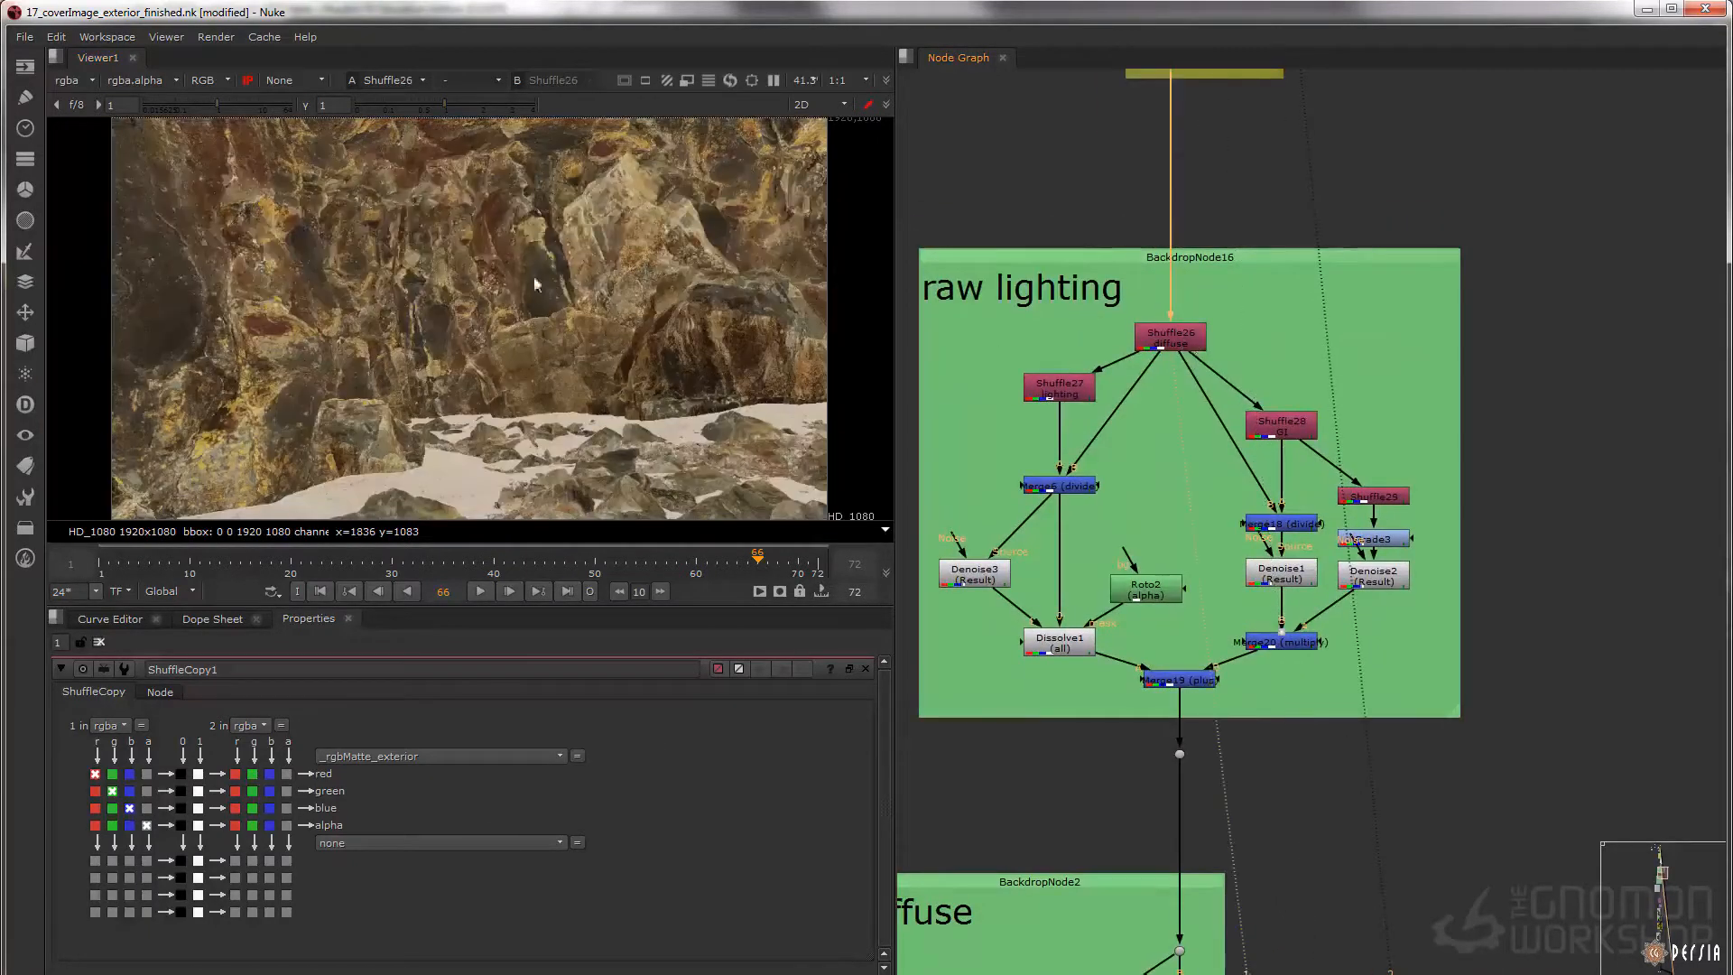
click(1060, 486)
key(1)
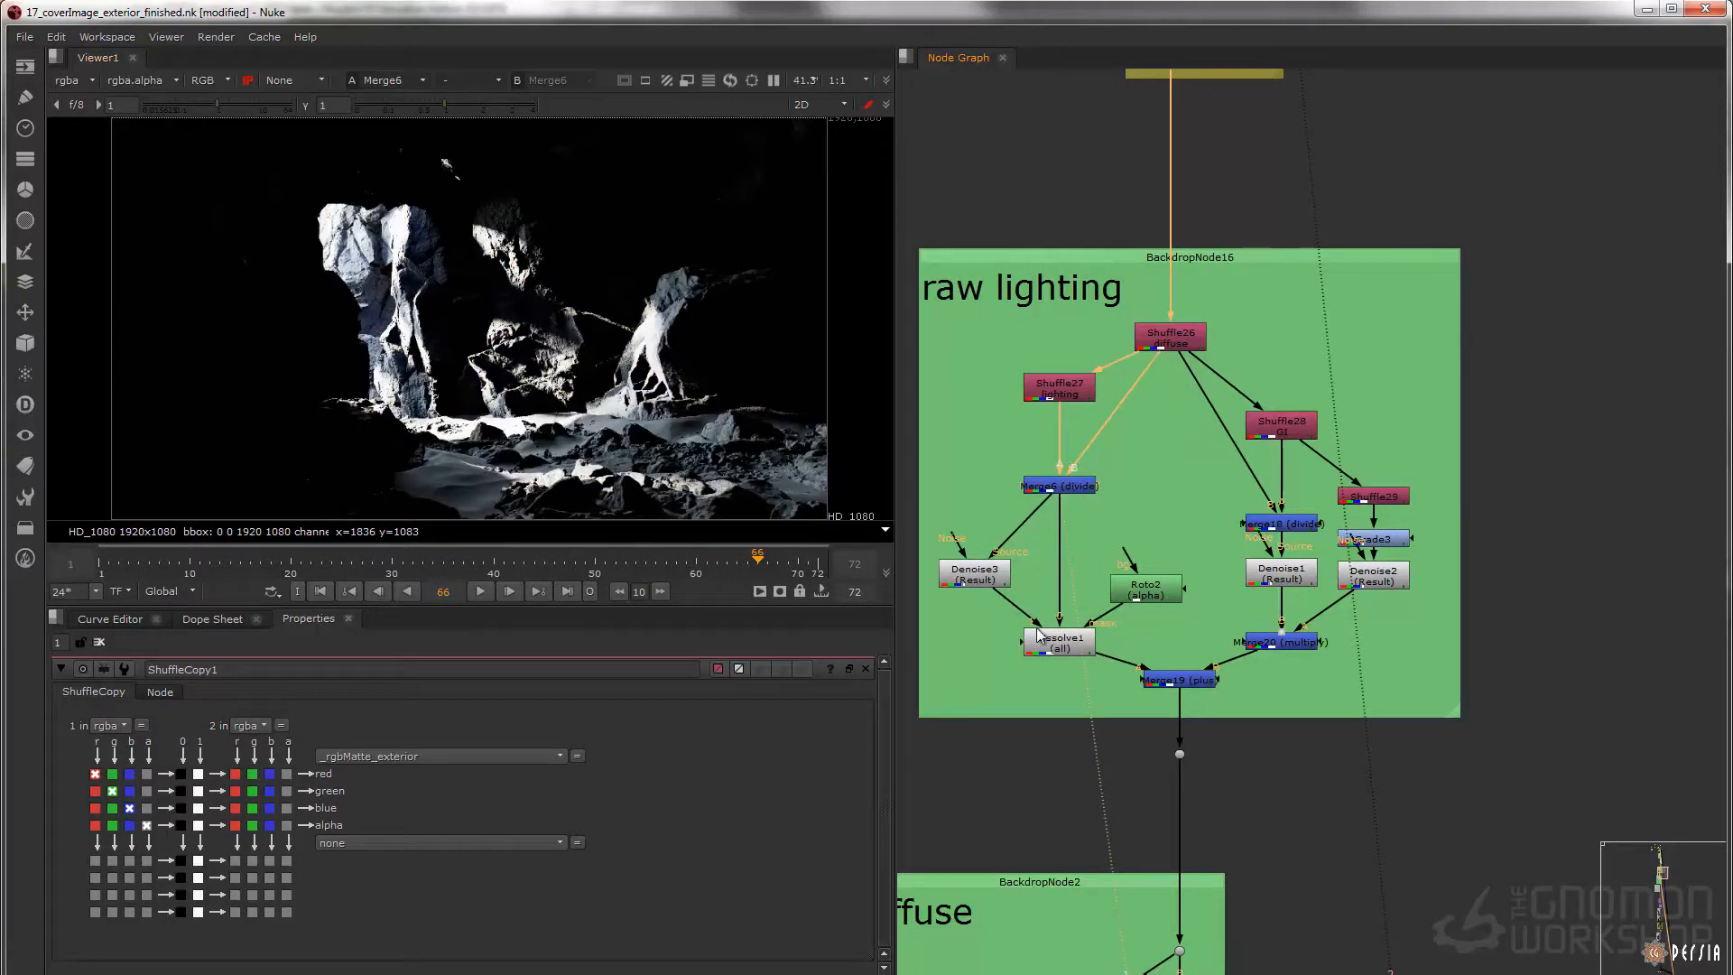
Compare the raw lighting noise up close between Merge6 and Denoise3, disabling and re-enabling Denoise3
click(975, 574)
key(1)
scroll(578, 379, up, 8)
scroll(592, 394, up, 1)
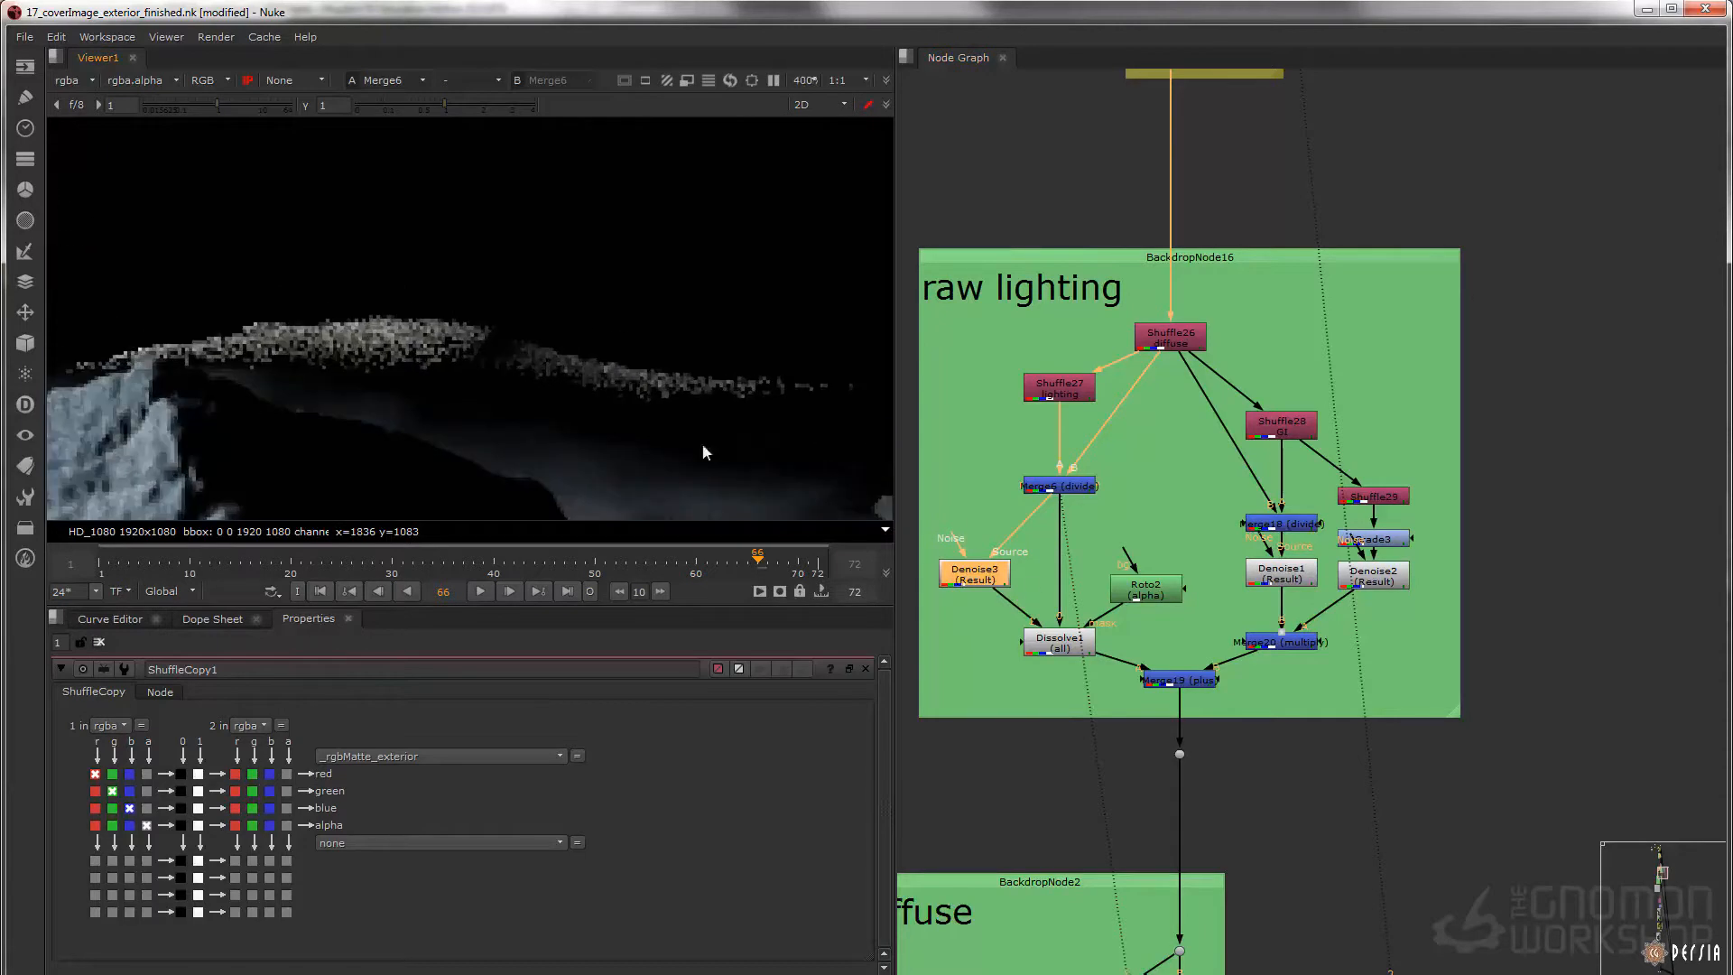
click(973, 576)
key(1)
click(952, 577)
key(d)
key(d)
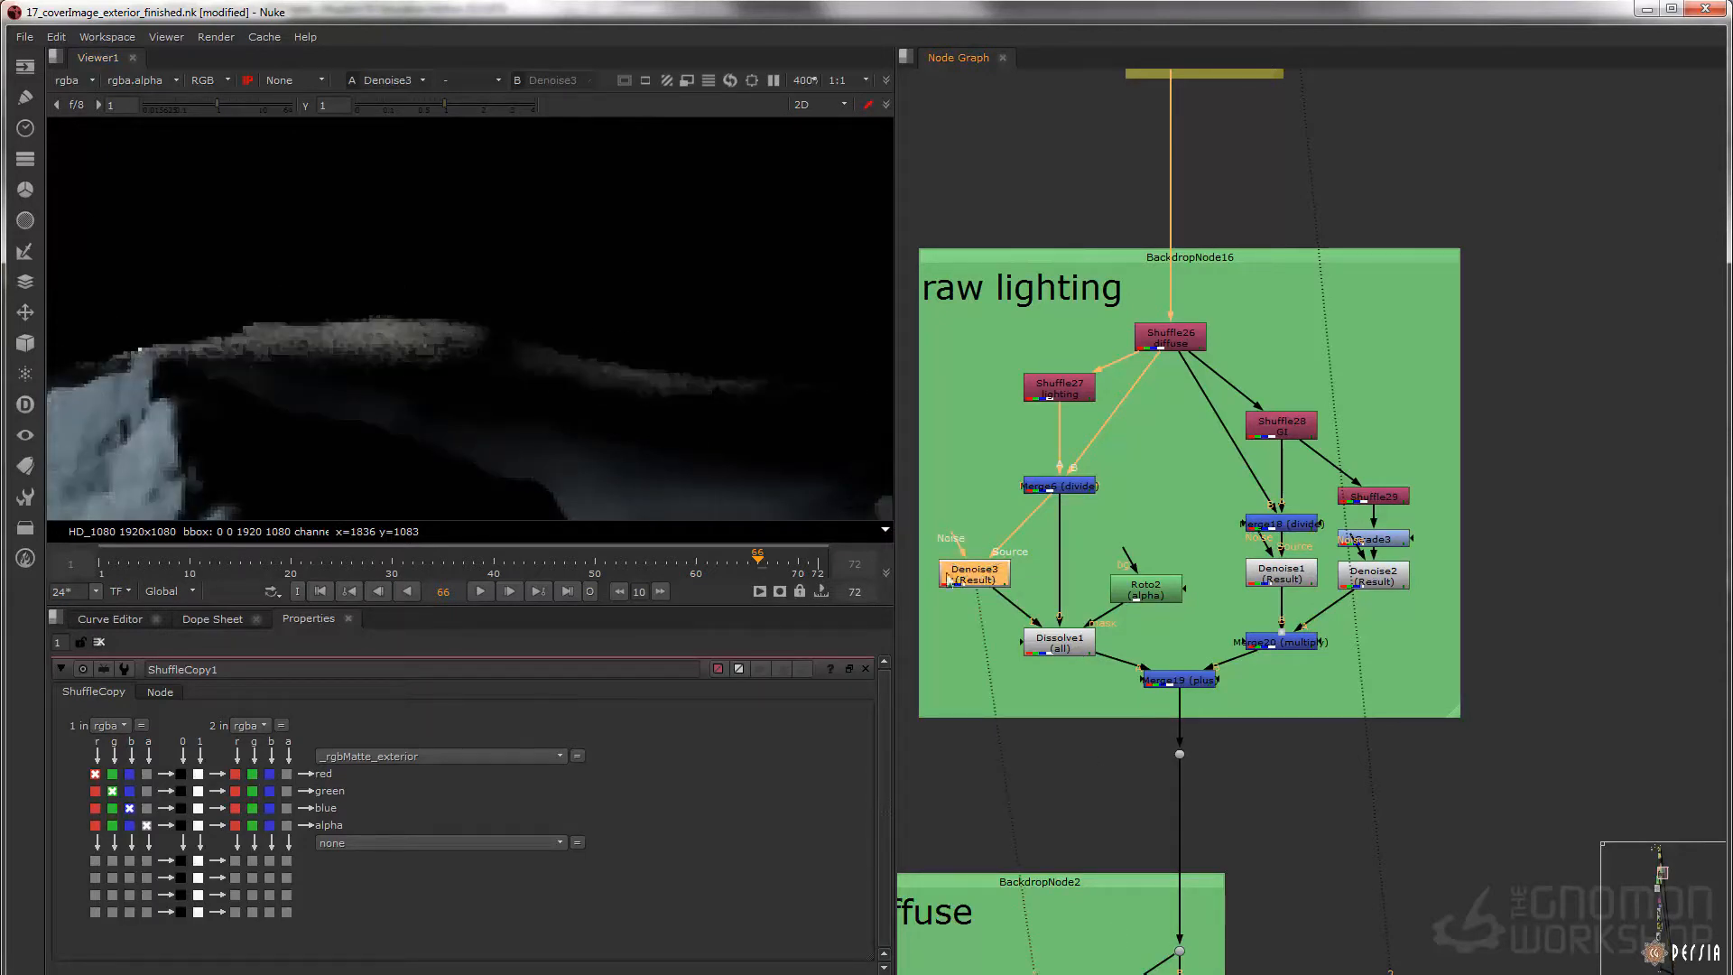
Display Dissolve1 in the raw lighting backdrop and open Roto2's properties to inspect its mask shape around the noisy ridge
click(1077, 651)
key(1)
double_click(1166, 594)
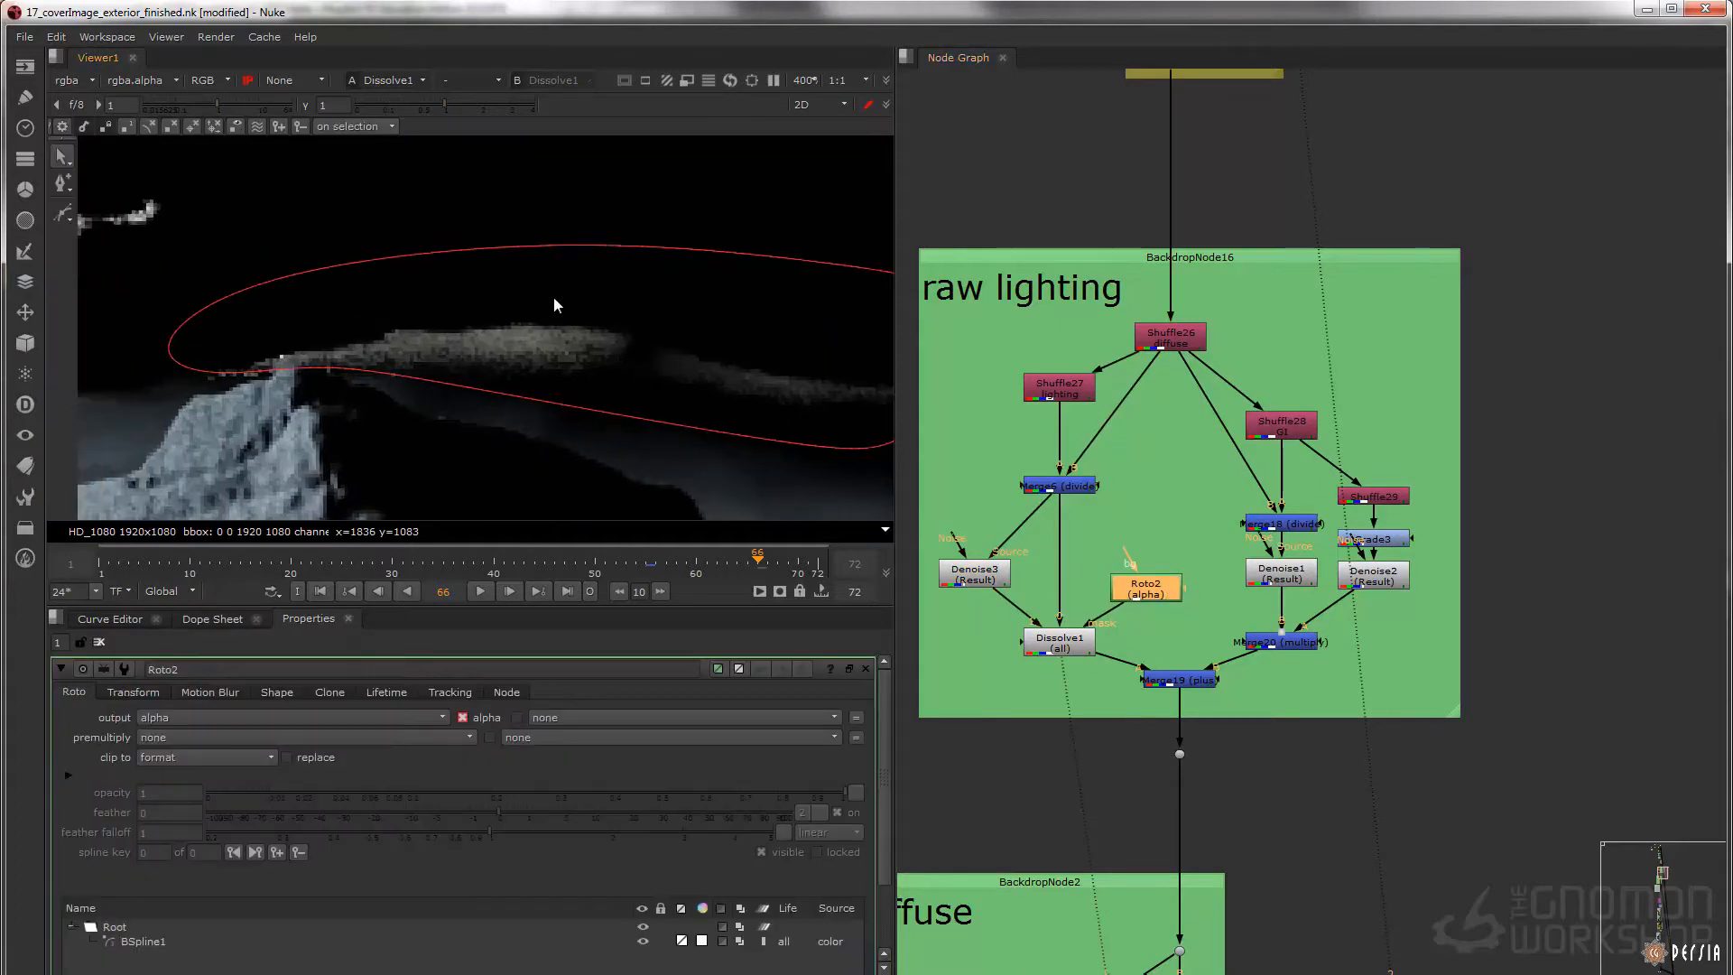
middle_drag(535, 304, 331, 290)
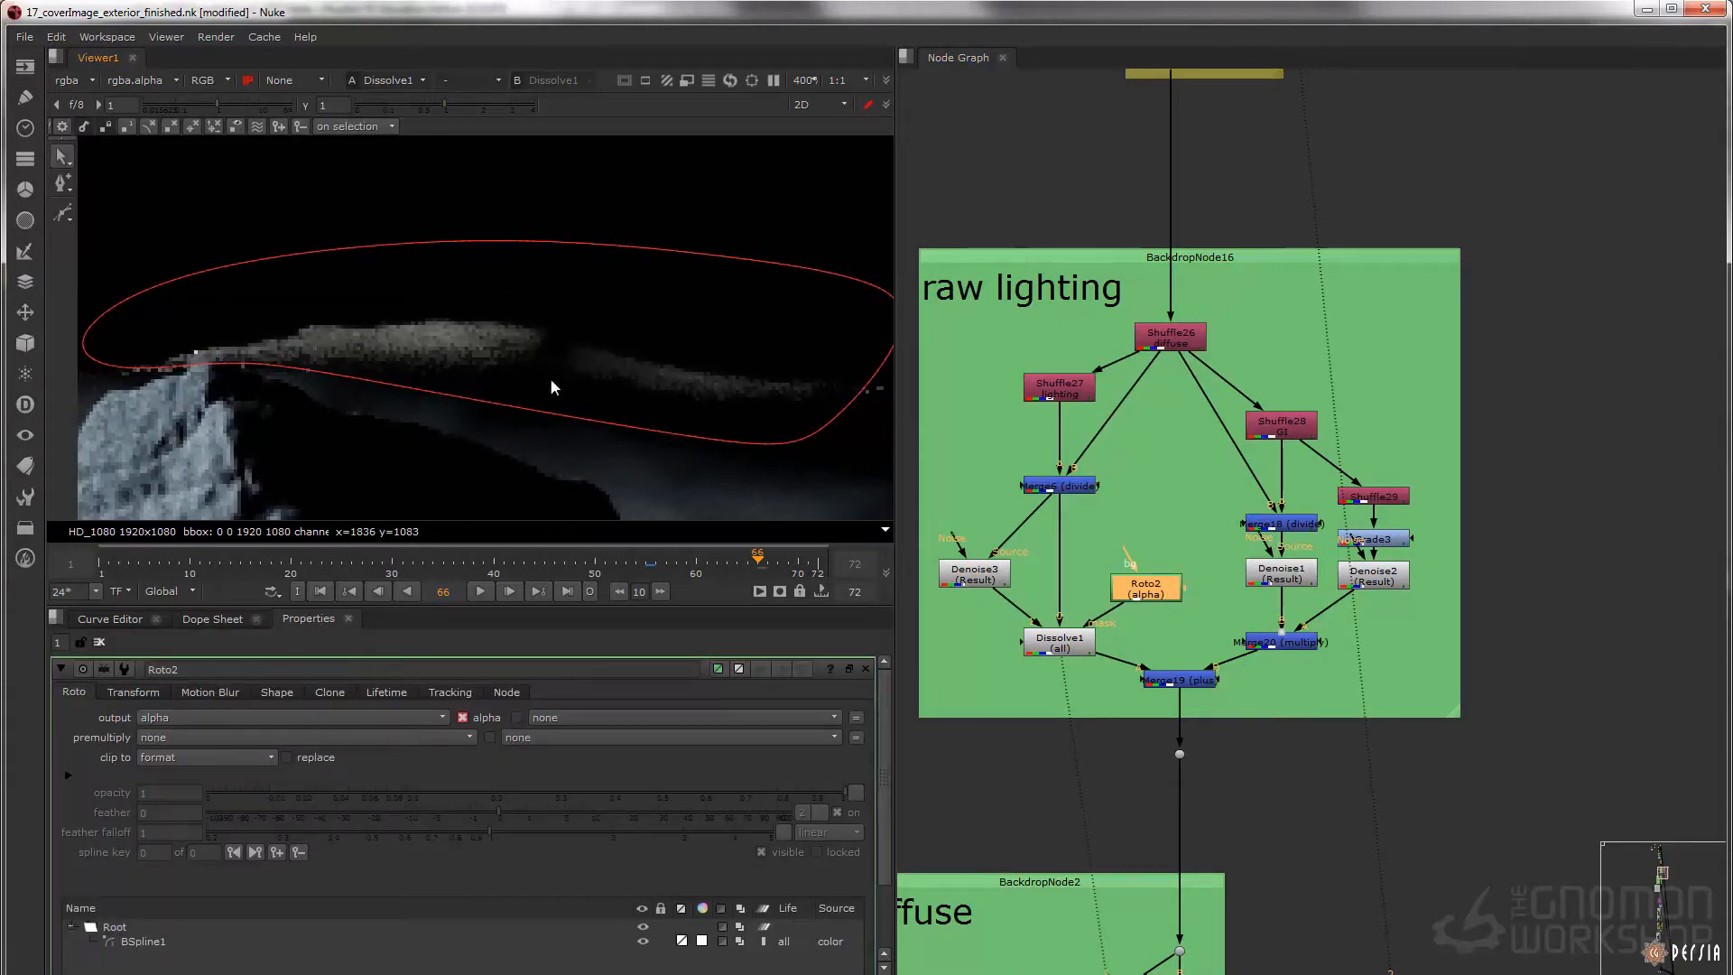
Toggle Dissolve1 off and on repeatedly to compare the ridge inside the roto mask
click(1066, 647)
key(d)
key(d)
key(d)
key(d)
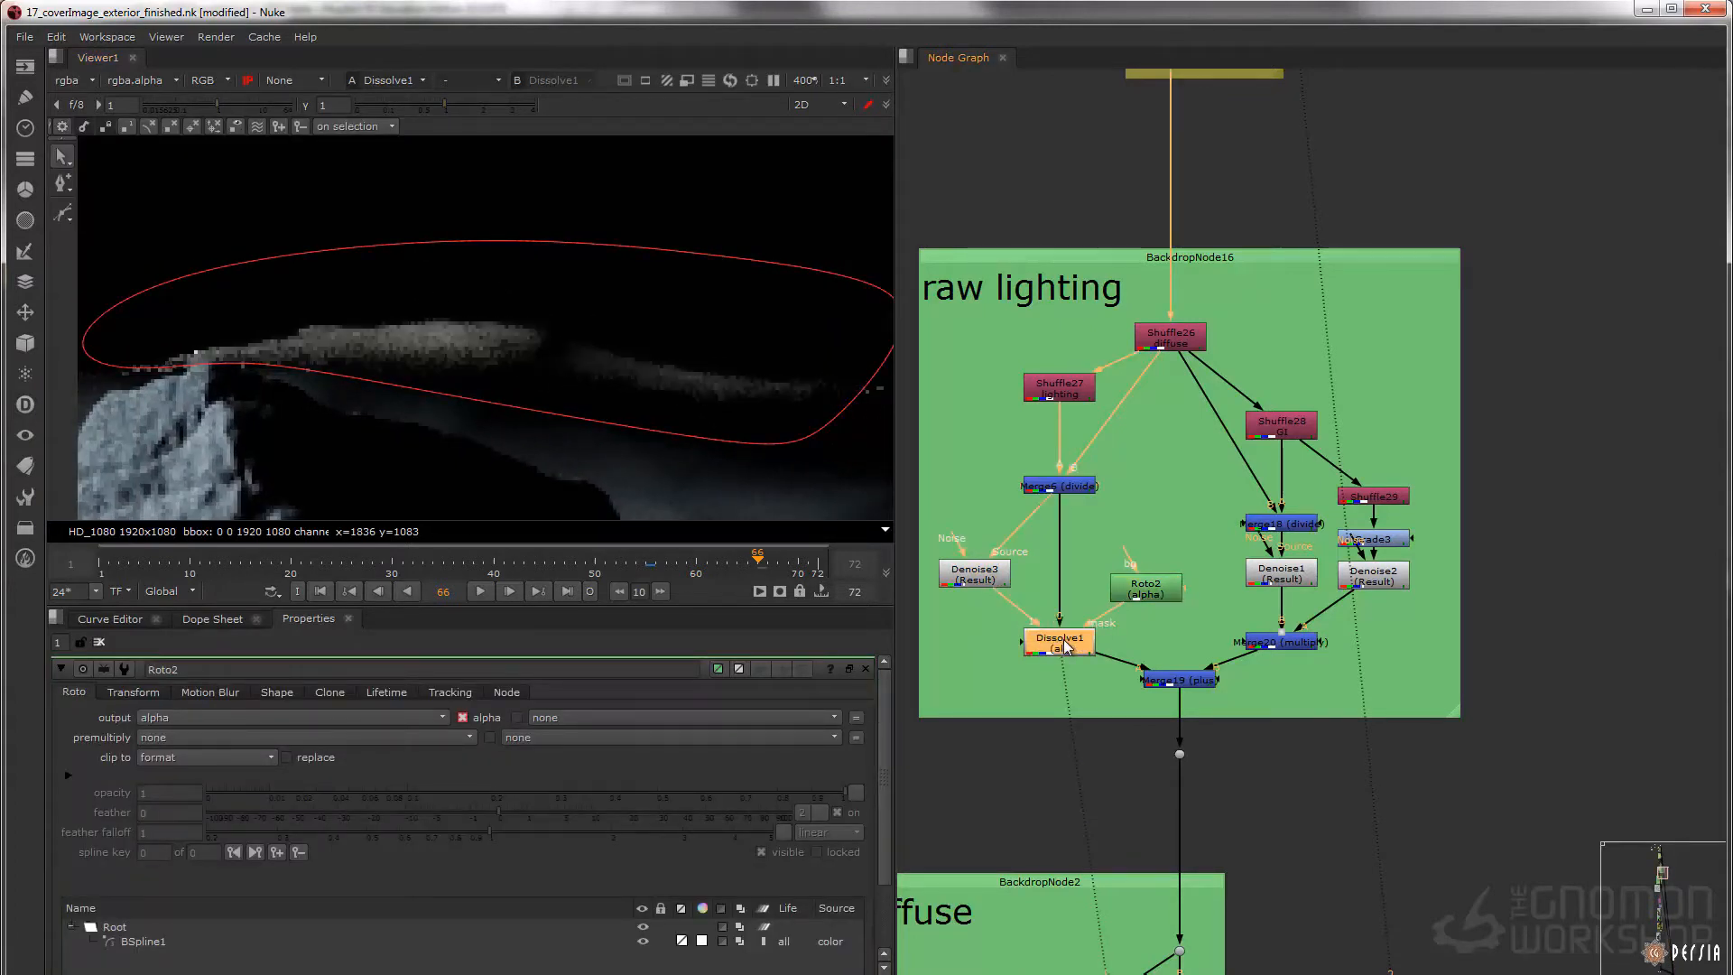
key(d)
key(d)
Compare the noise on the shadowed rocks up close between the Merge18 divide result and Denoise1
click(1276, 528)
key(1)
scroll(589, 322, down, 5)
key(f)
scroll(506, 312, up, 8)
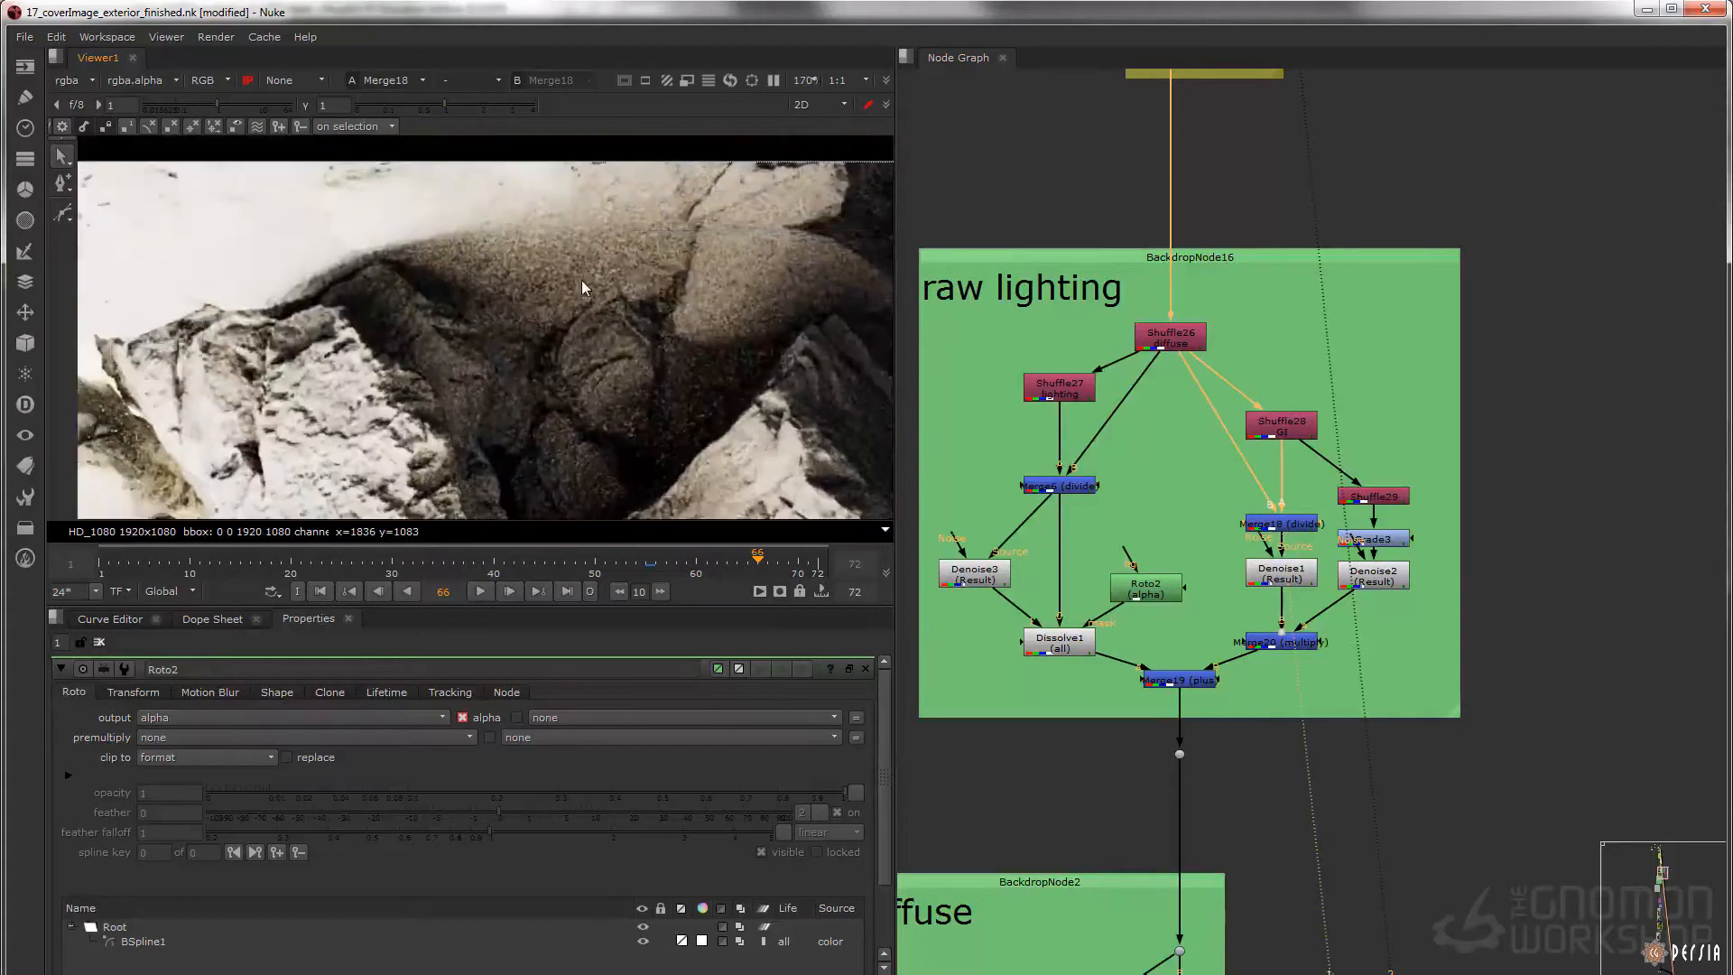
middle_drag(554, 244, 529, 232)
click(1302, 575)
key(1)
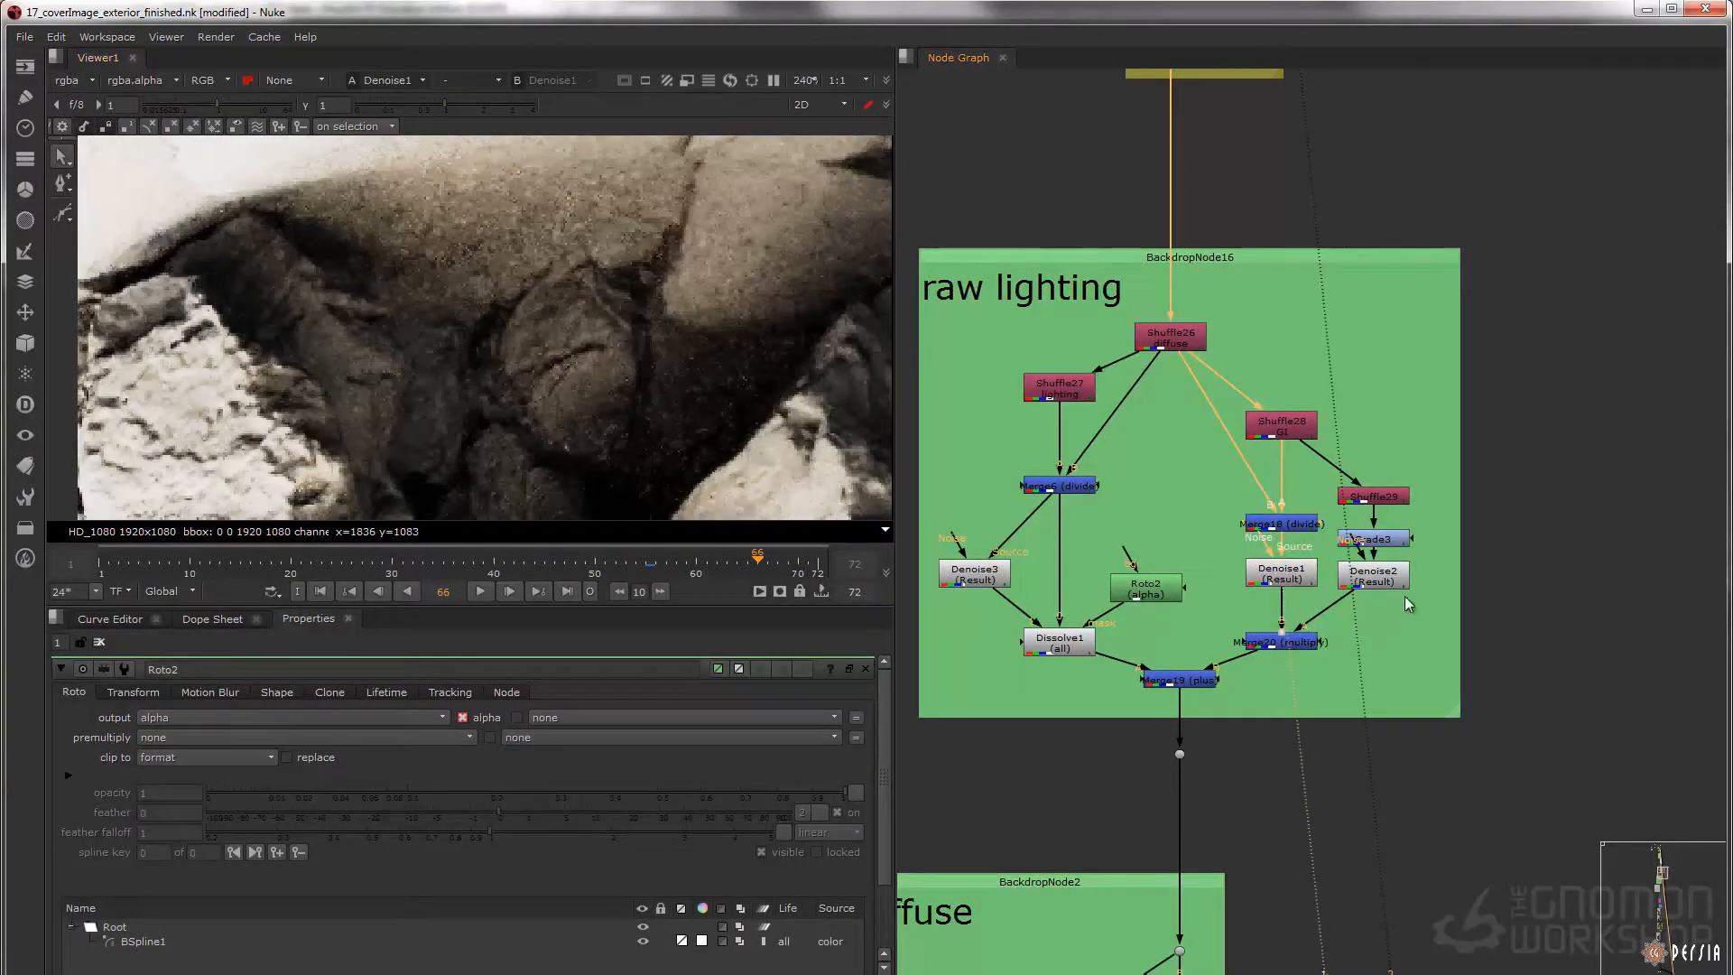
Display Grade3 and Denoise2 to compare the rocks before and after denoising
click(1373, 540)
key(1)
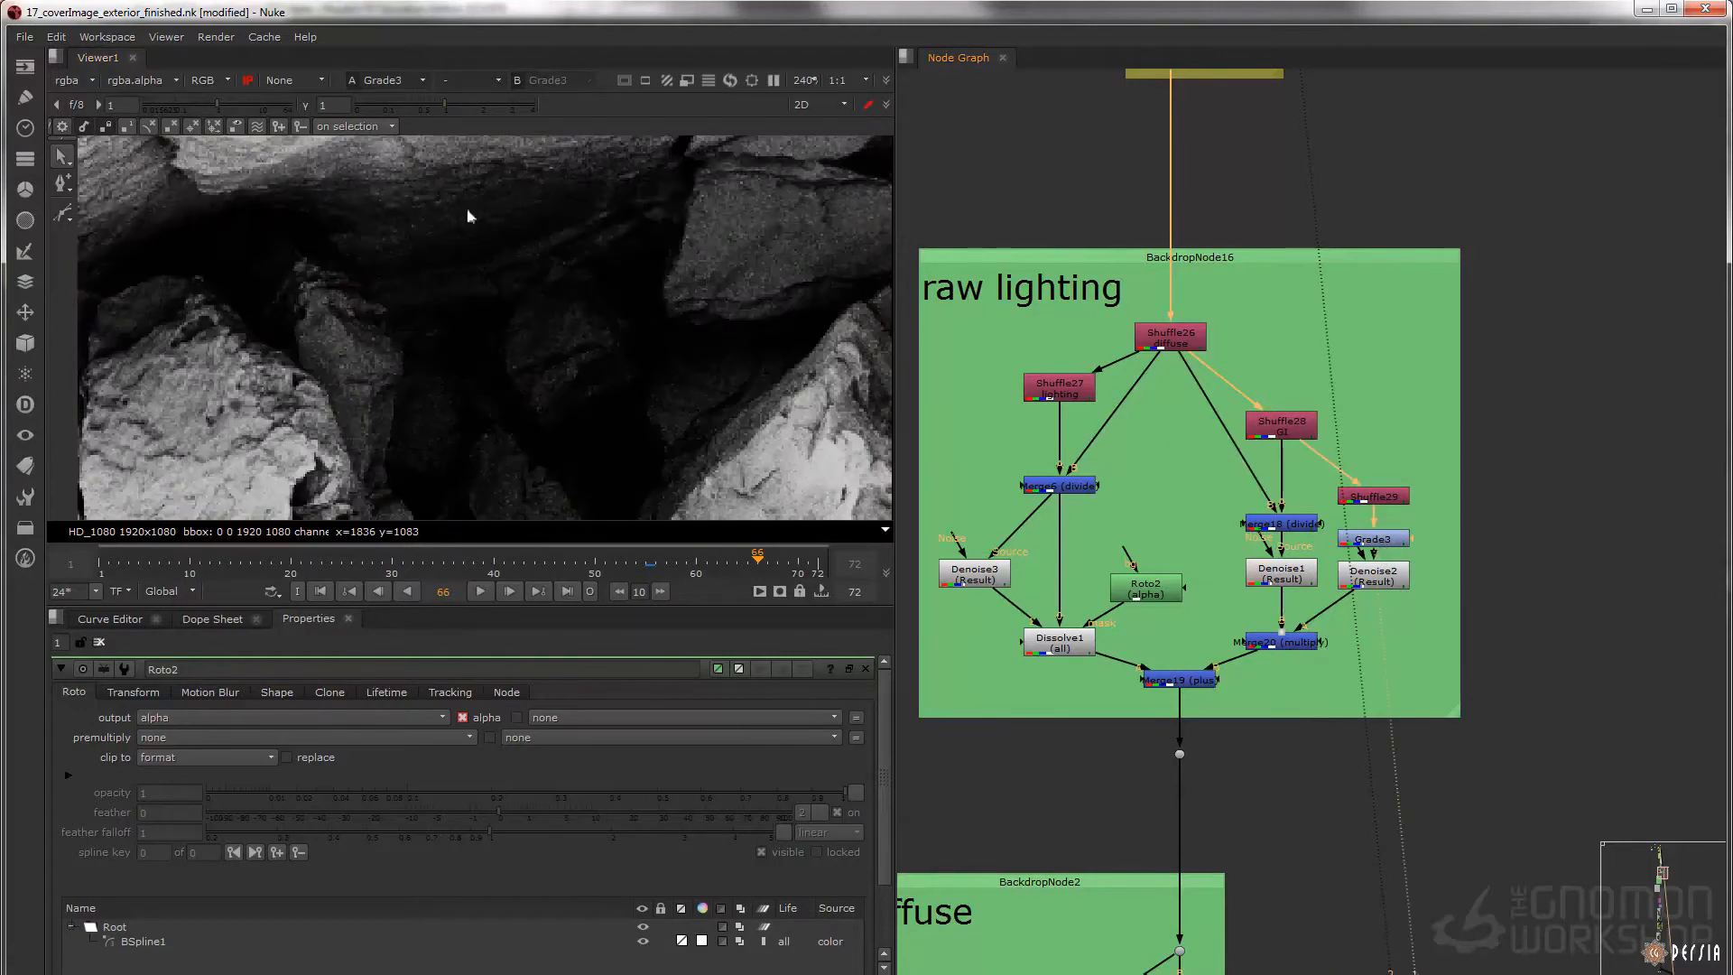
click(1374, 575)
key(1)
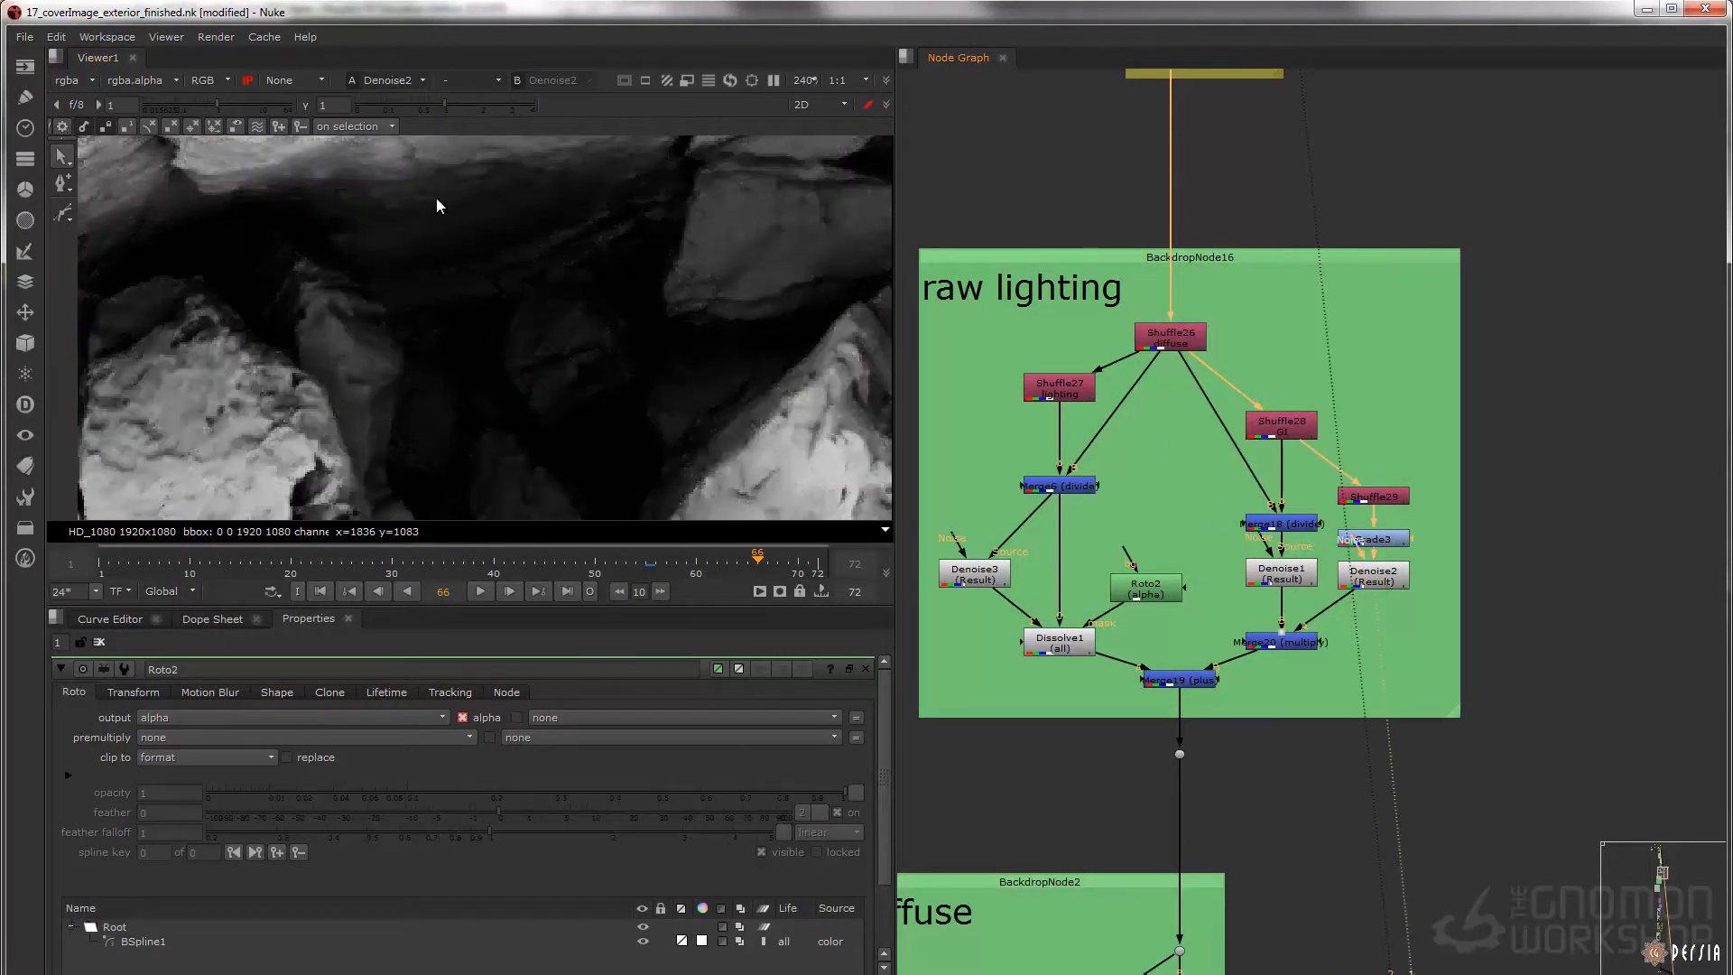
Display Denoise1, the Merge20 multiply result and the Merge19 plus result over the full frame
click(1281, 573)
key(1)
key(f)
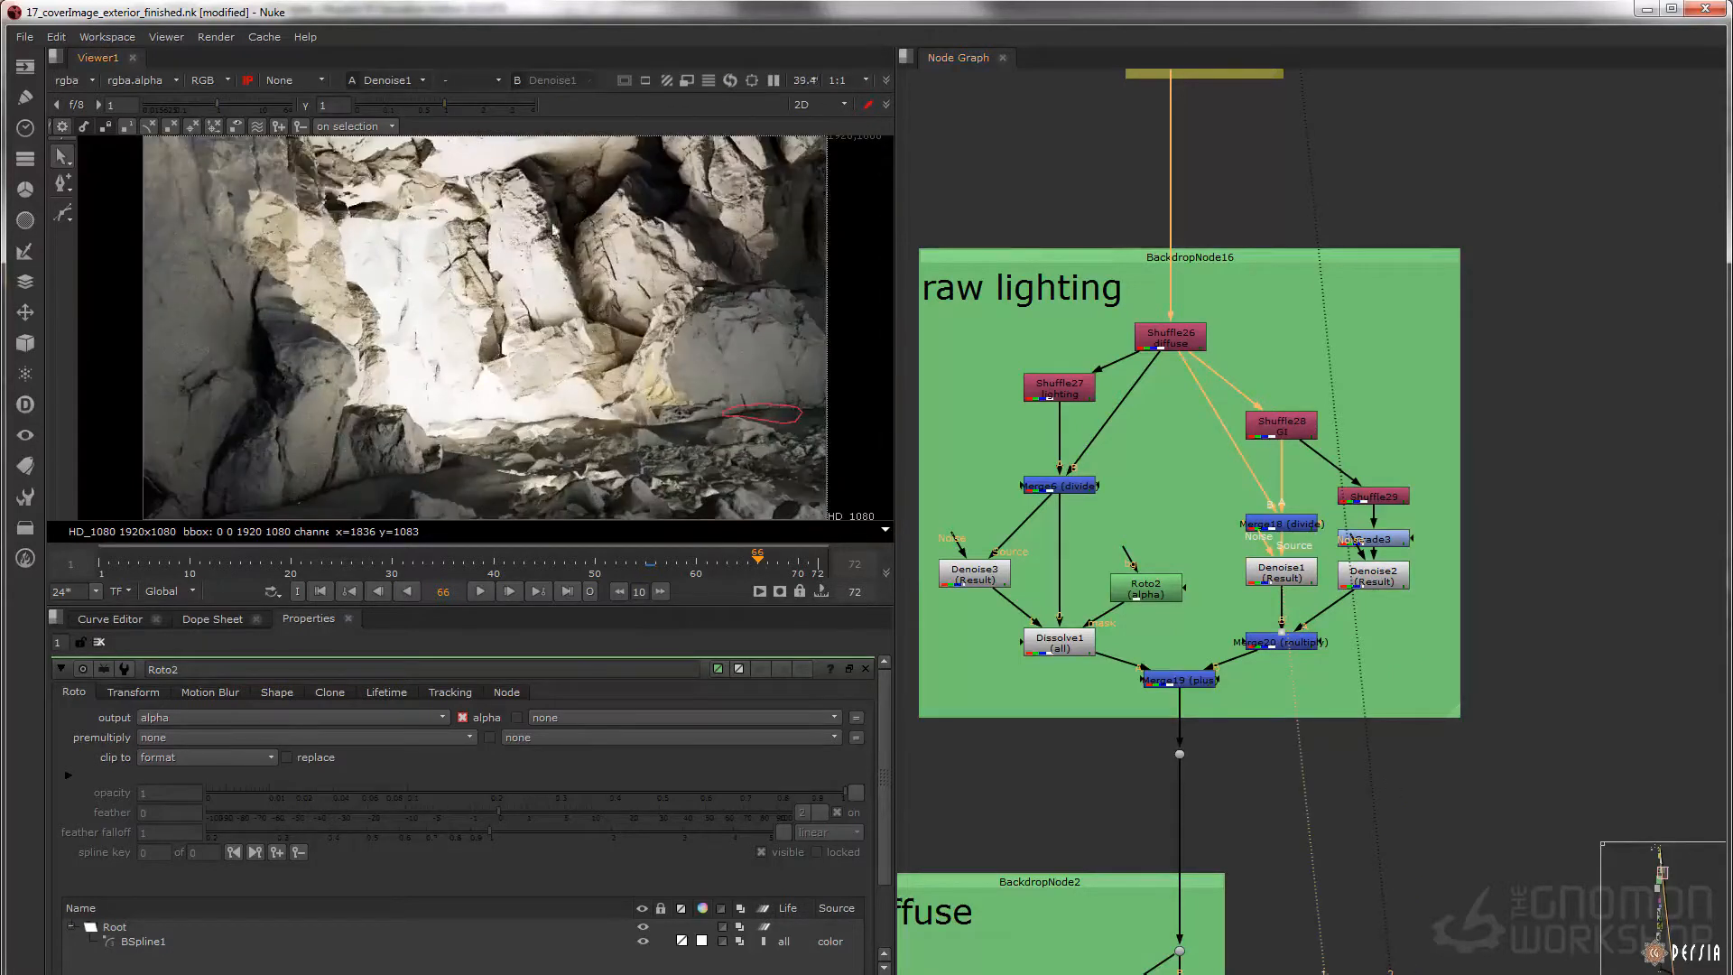
click(1297, 649)
key(1)
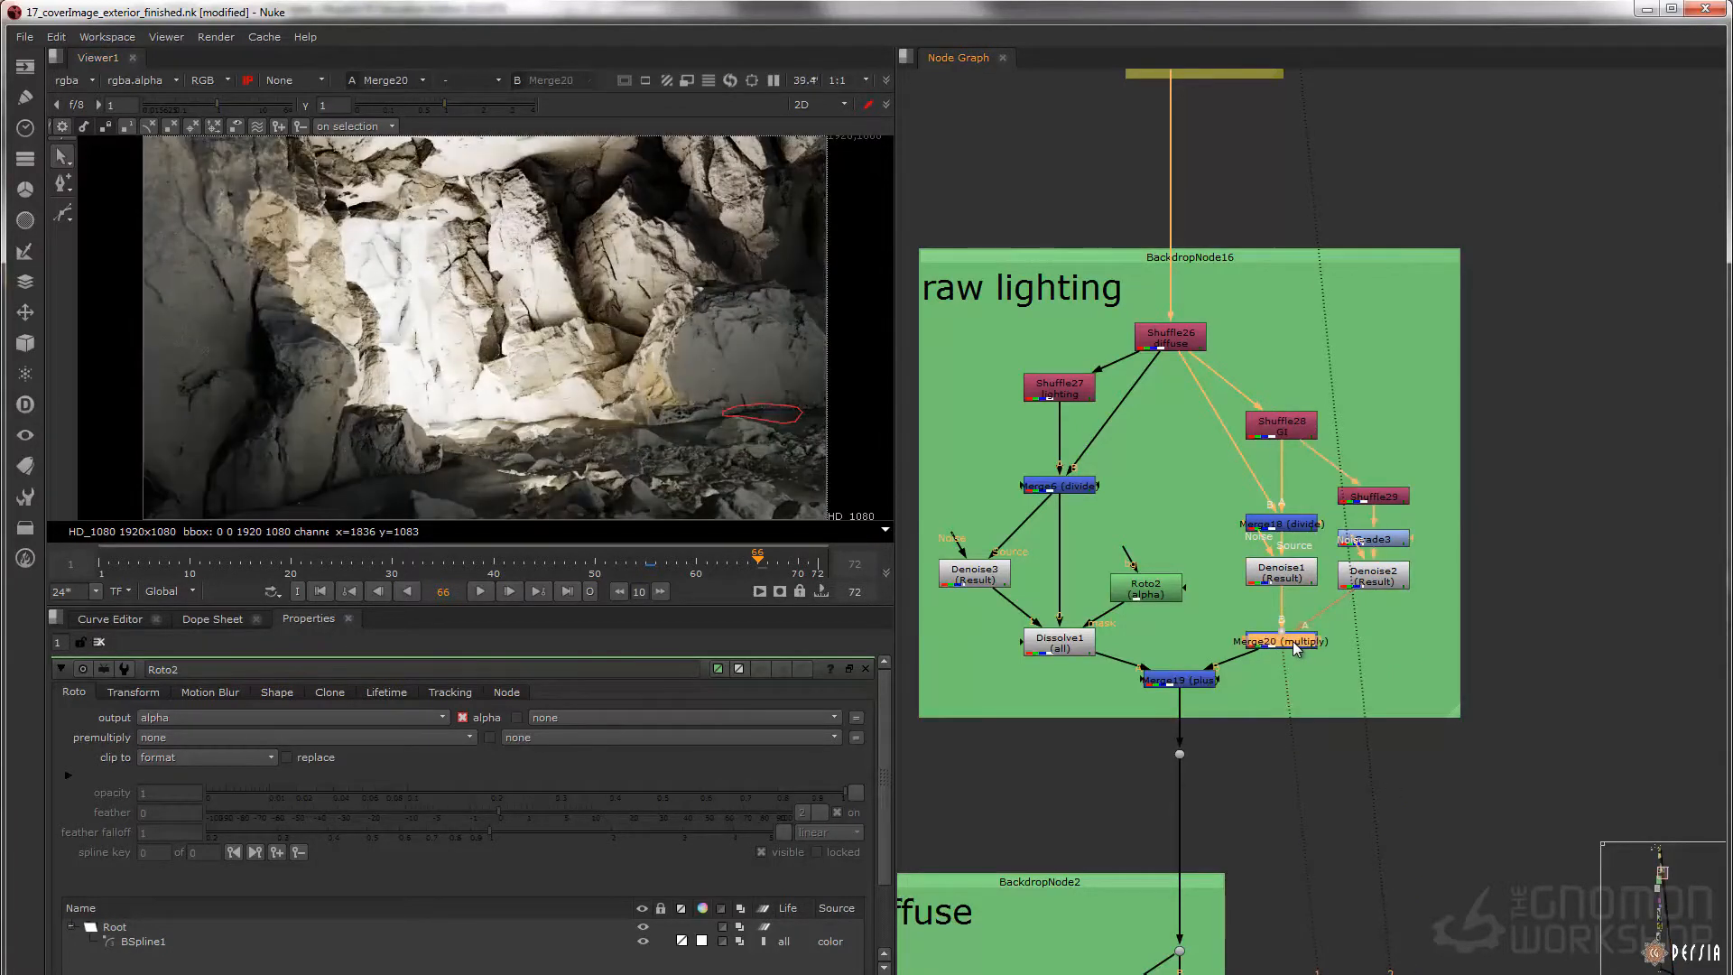
click(1173, 679)
key(1)
Display the Shuffle30 diffuse pass and Grade1 in the diffuse backdrop, and examine the sand up close
scroll(1140, 569, down, 4)
middle_drag(1128, 514, 1135, 185)
scroll(1140, 465, up, 2)
middle_drag(1139, 471, 1153, 455)
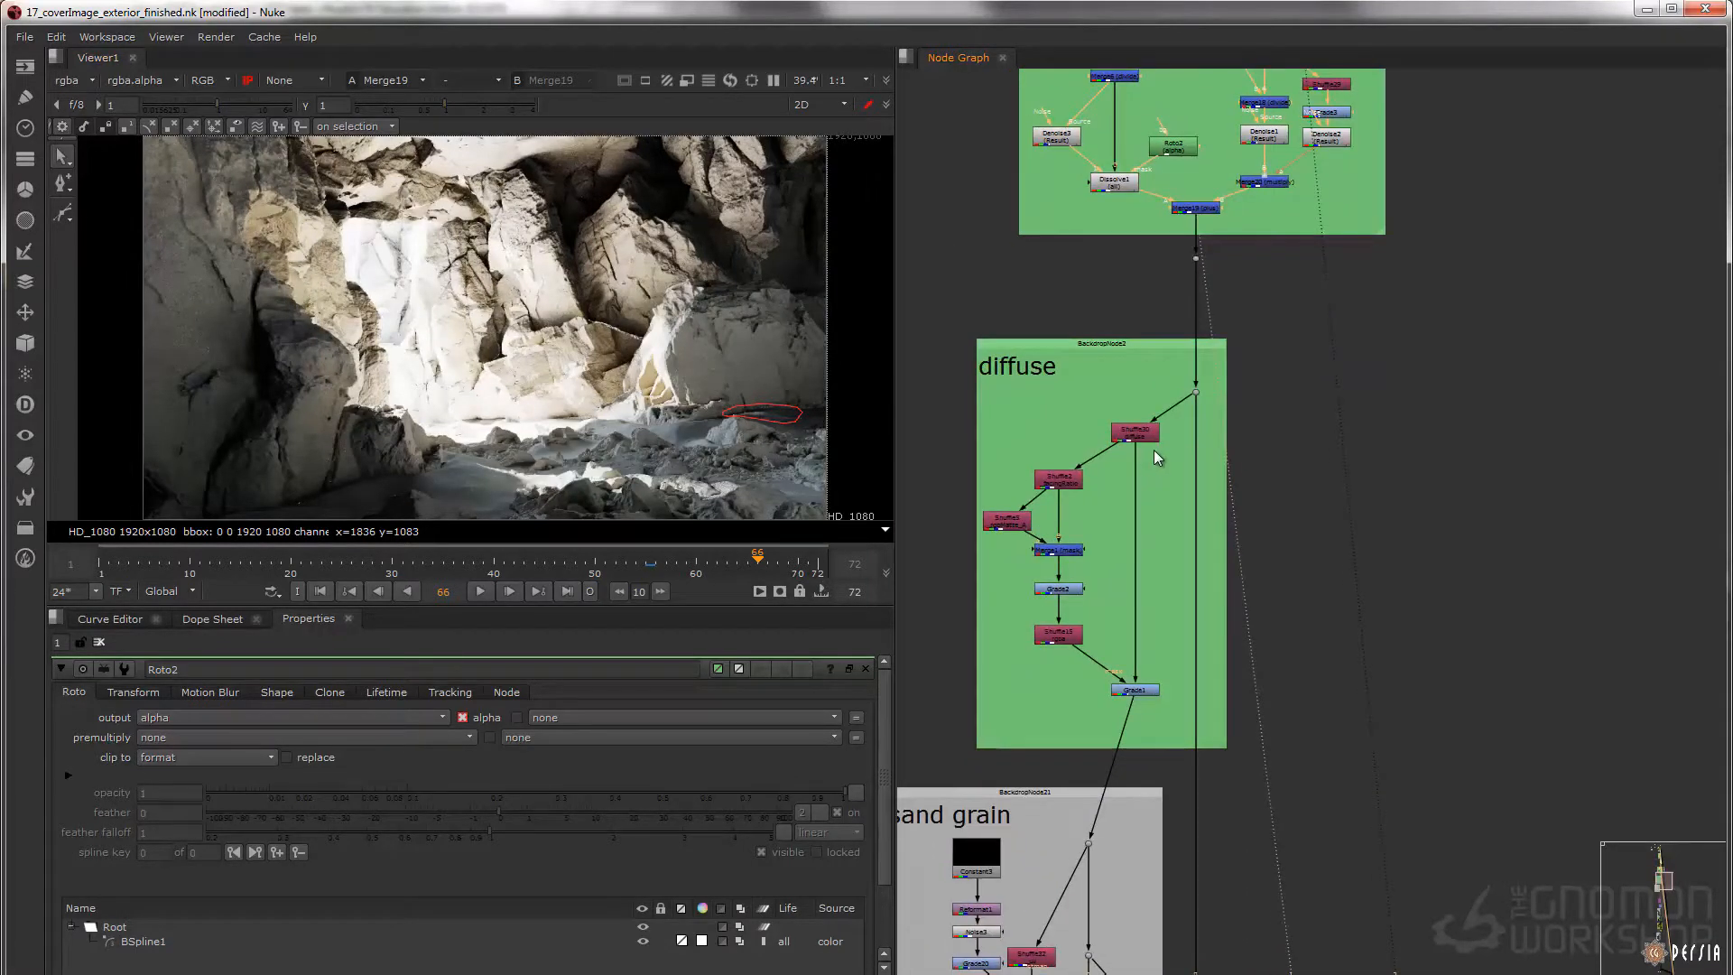
click(1134, 432)
key(1)
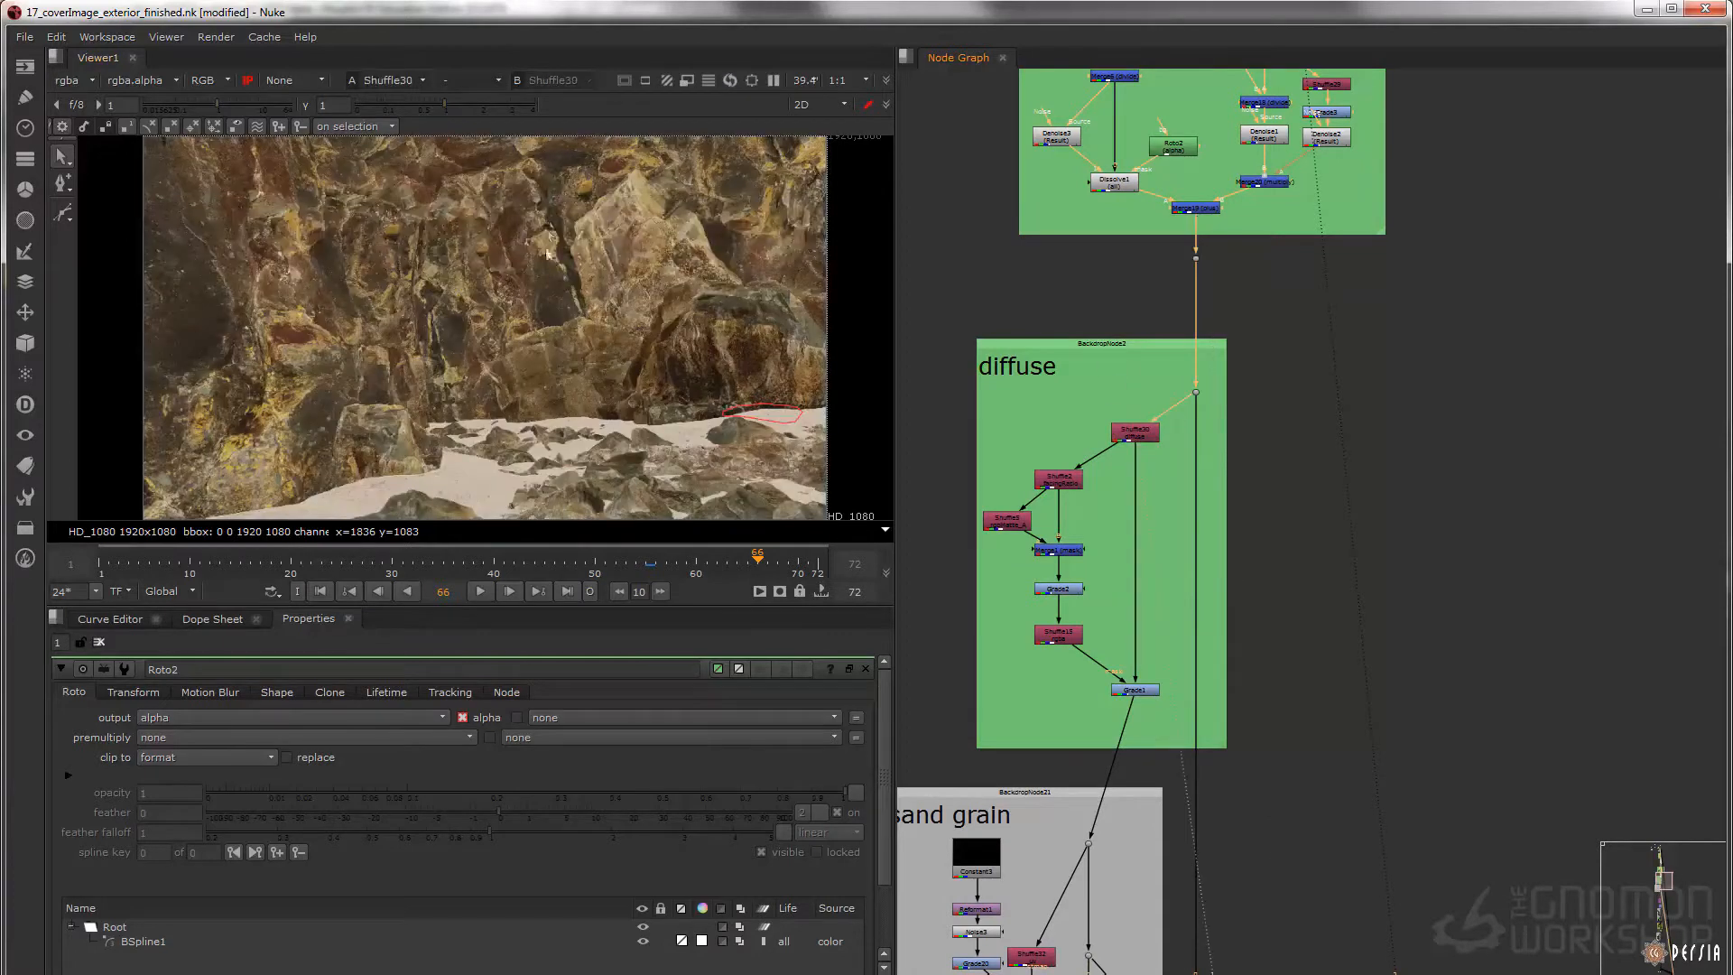
click(1135, 692)
key(1)
scroll(572, 459, up, 4)
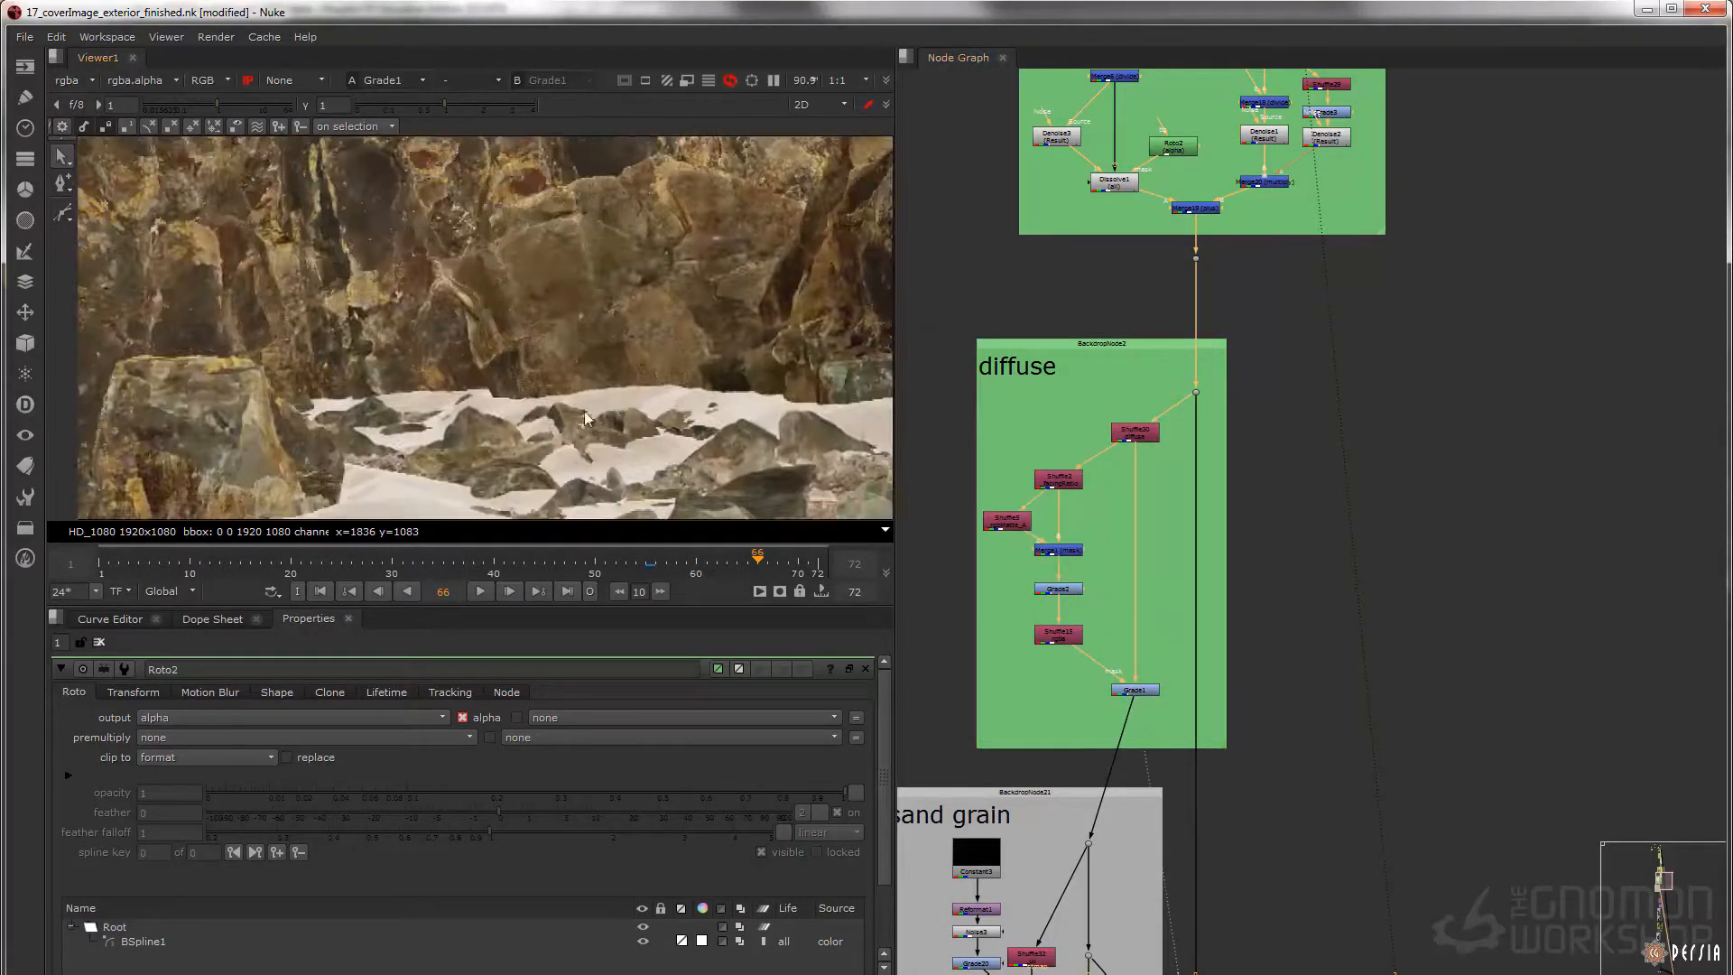
scroll(489, 302, up, 5)
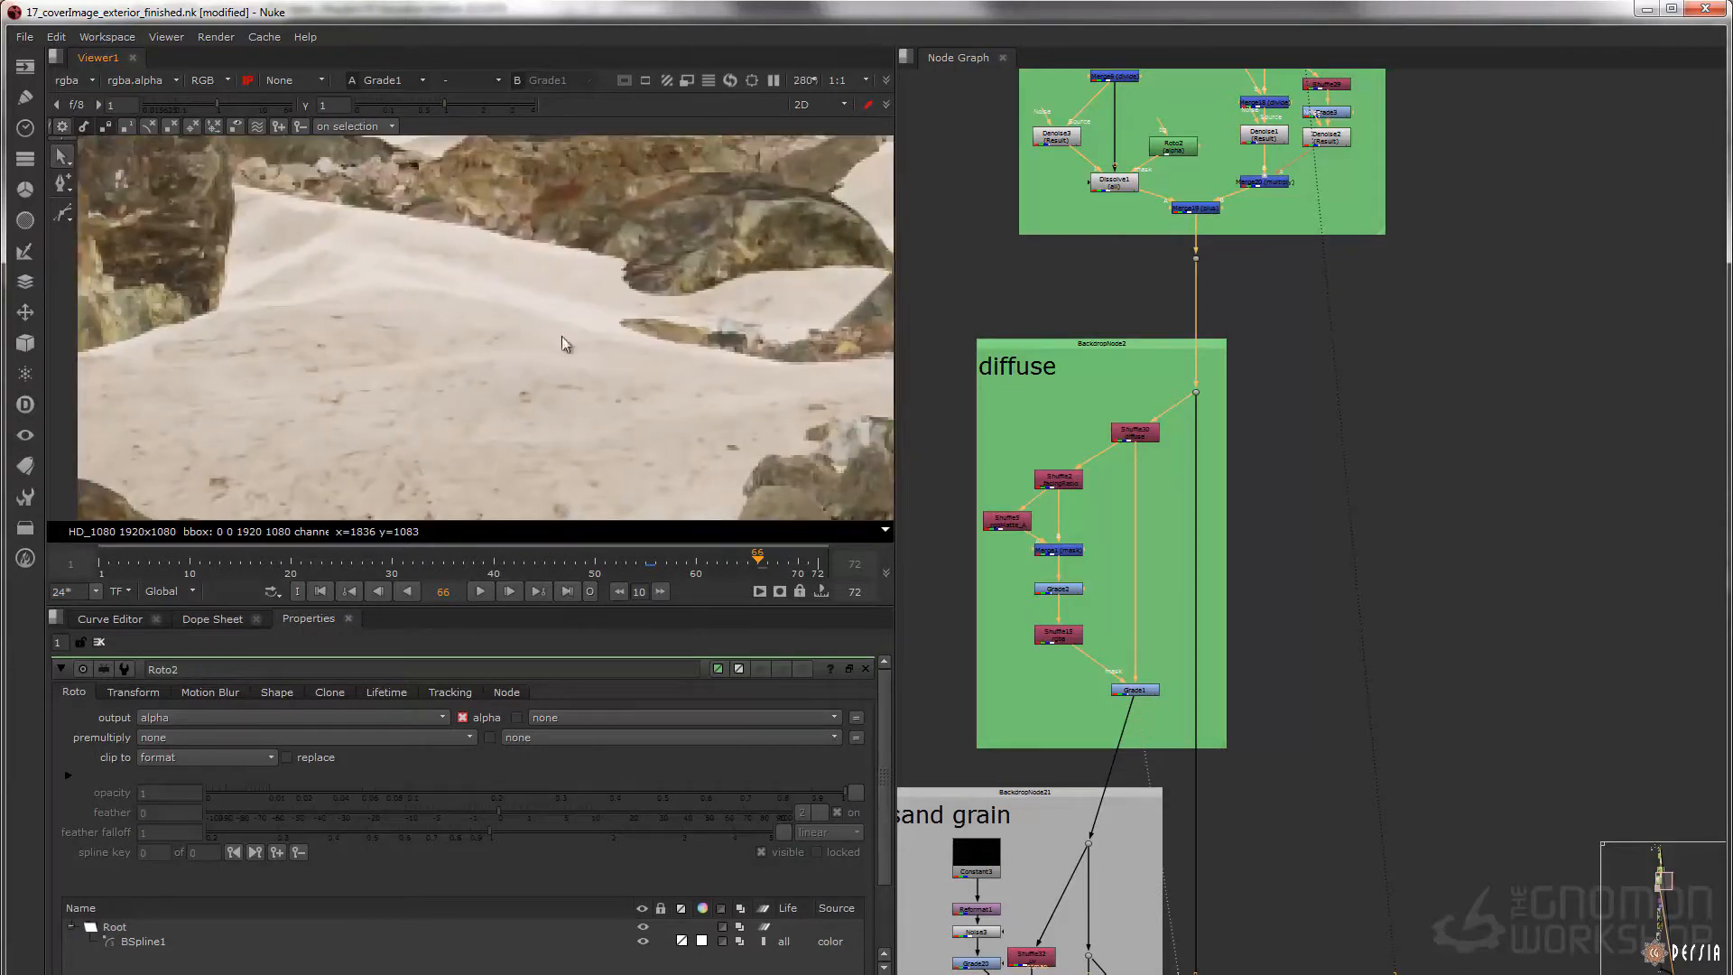
scroll(495, 289, up, 2)
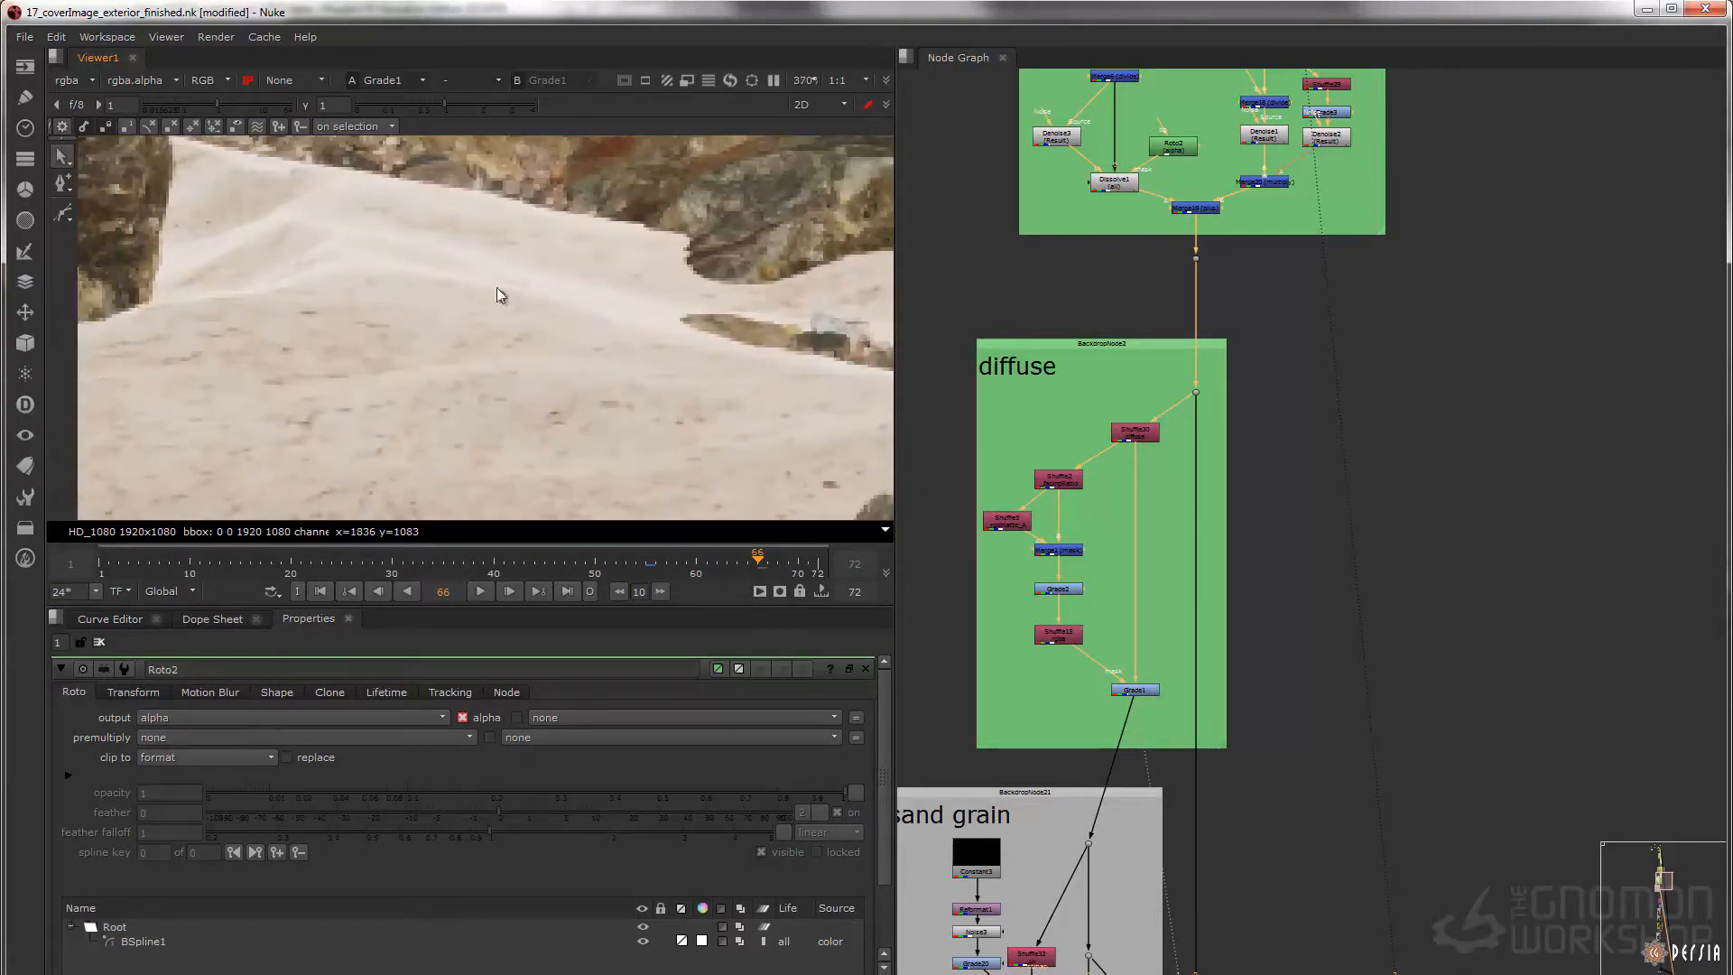
scroll(1136, 518, up, 2)
Display Shuffle2's facing ratio pass and the Merge1 mask result limited to the sand
click(1072, 474)
key(1)
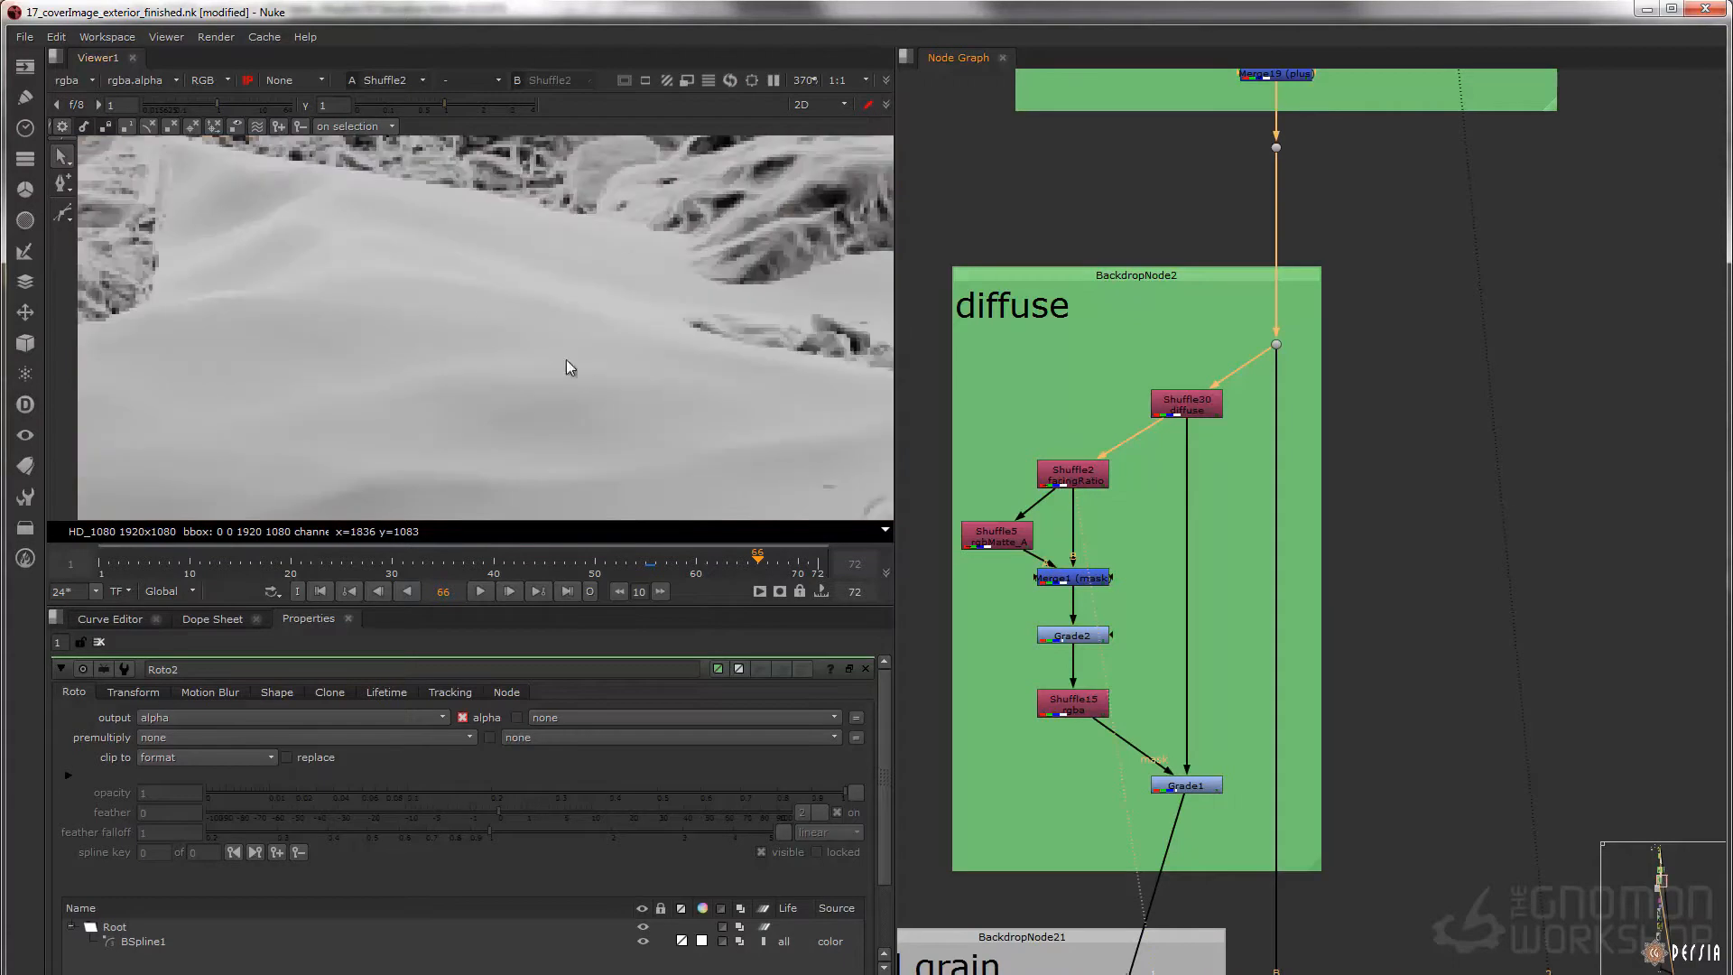
click(997, 537)
click(1073, 578)
key(1)
scroll(504, 305, down, 3)
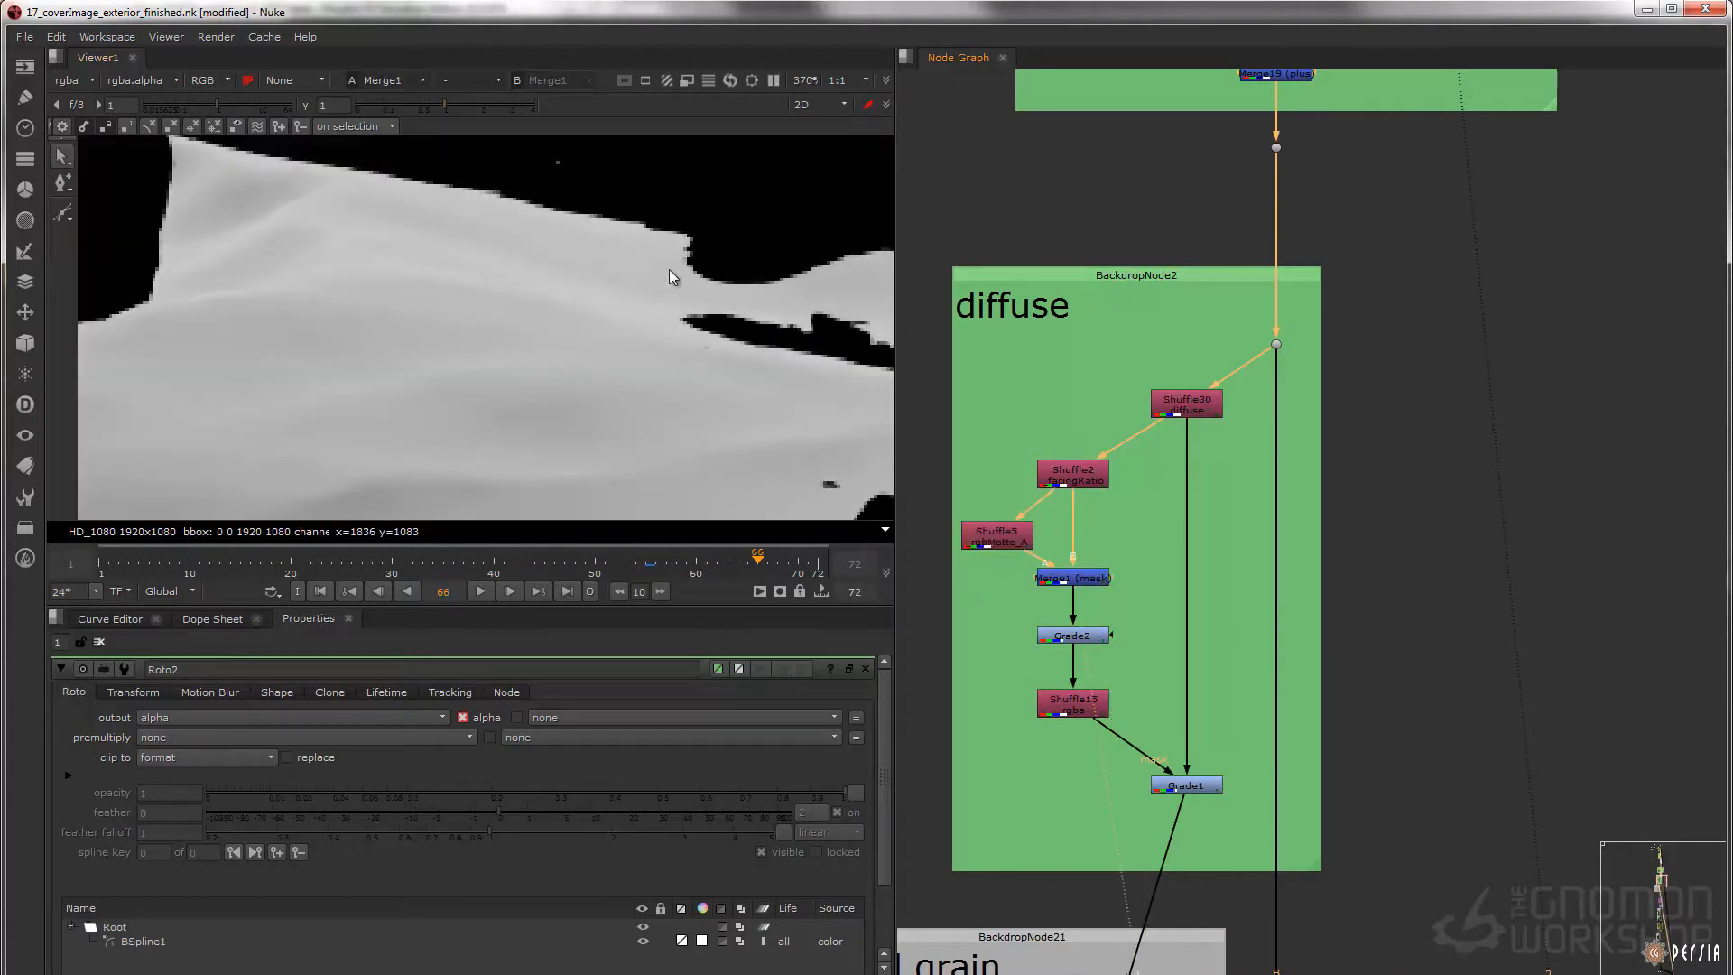
middle_drag(668, 394, 614, 357)
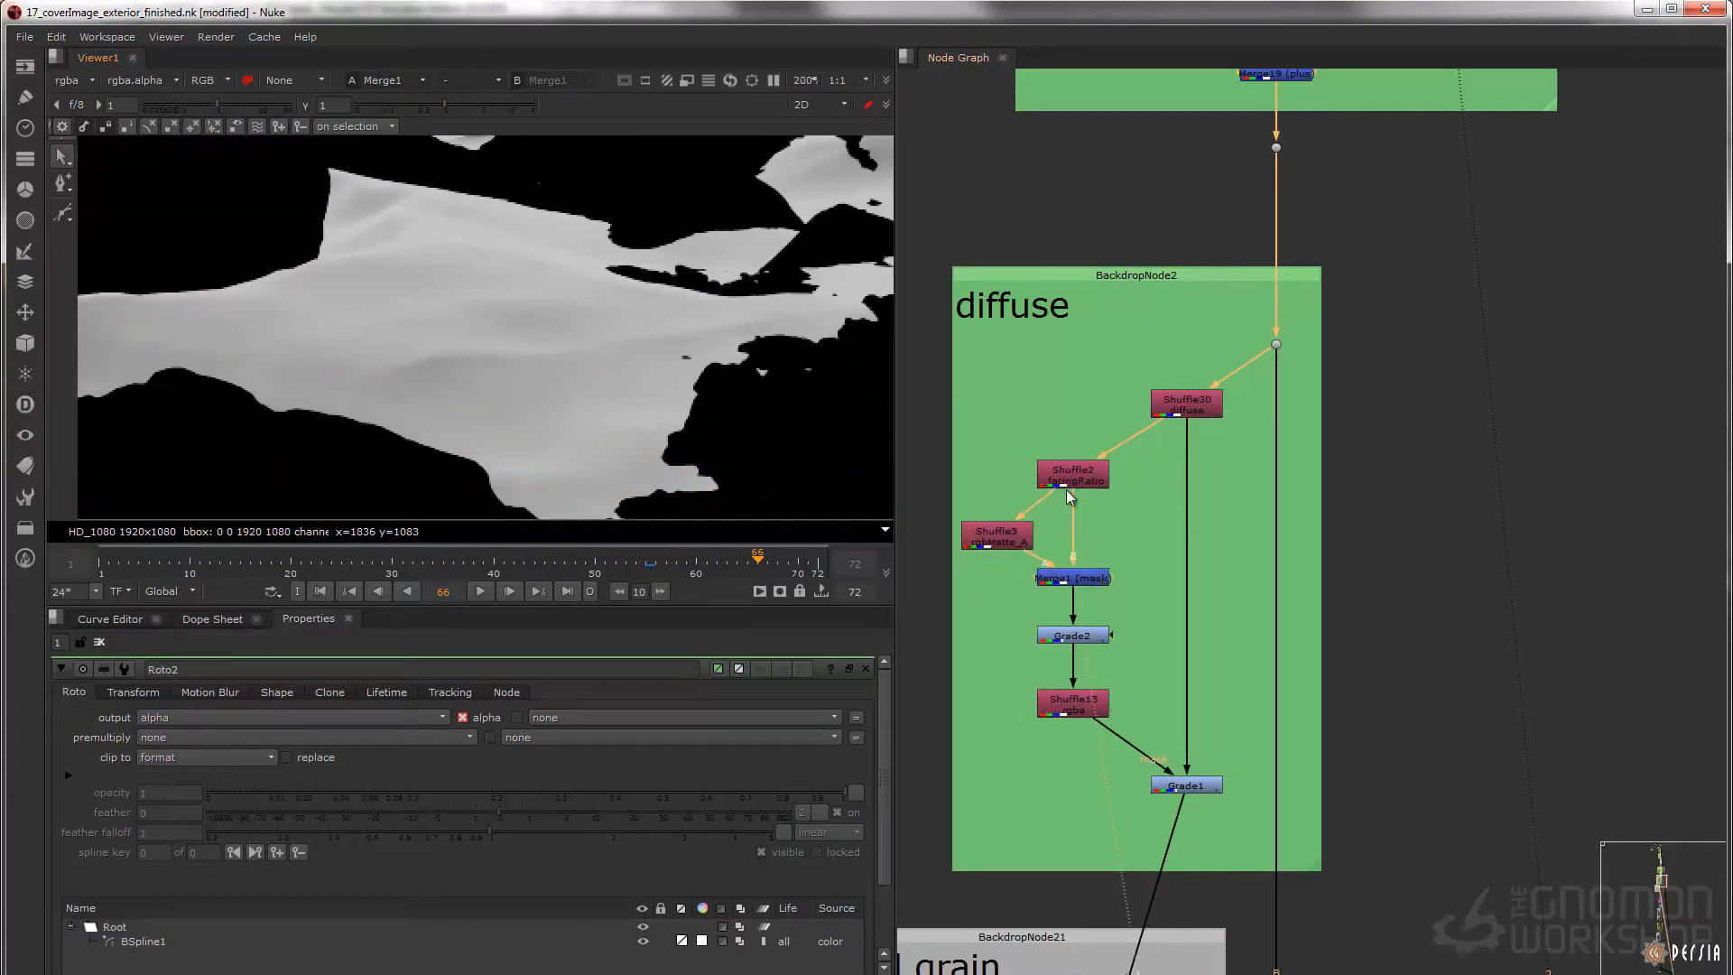
Display Shuffle5 with its properties open, view the _rgbMatte_A layer over the full frame, and return the viewer to rgba
click(997, 534)
key(1)
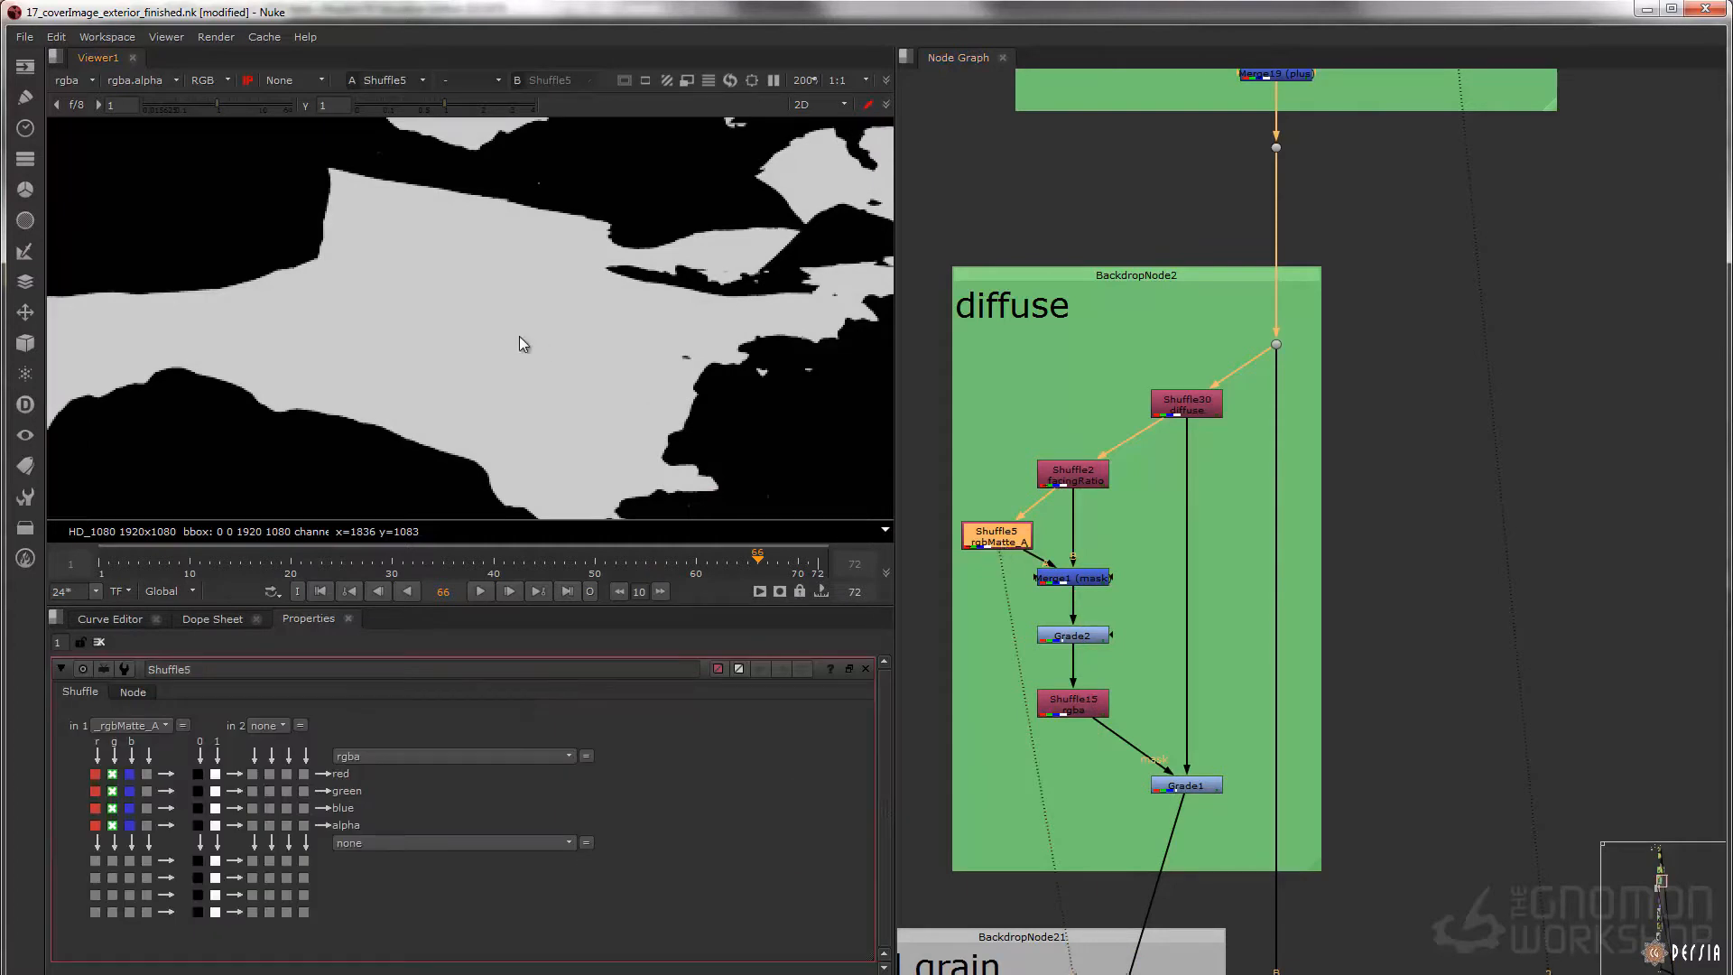
key(f)
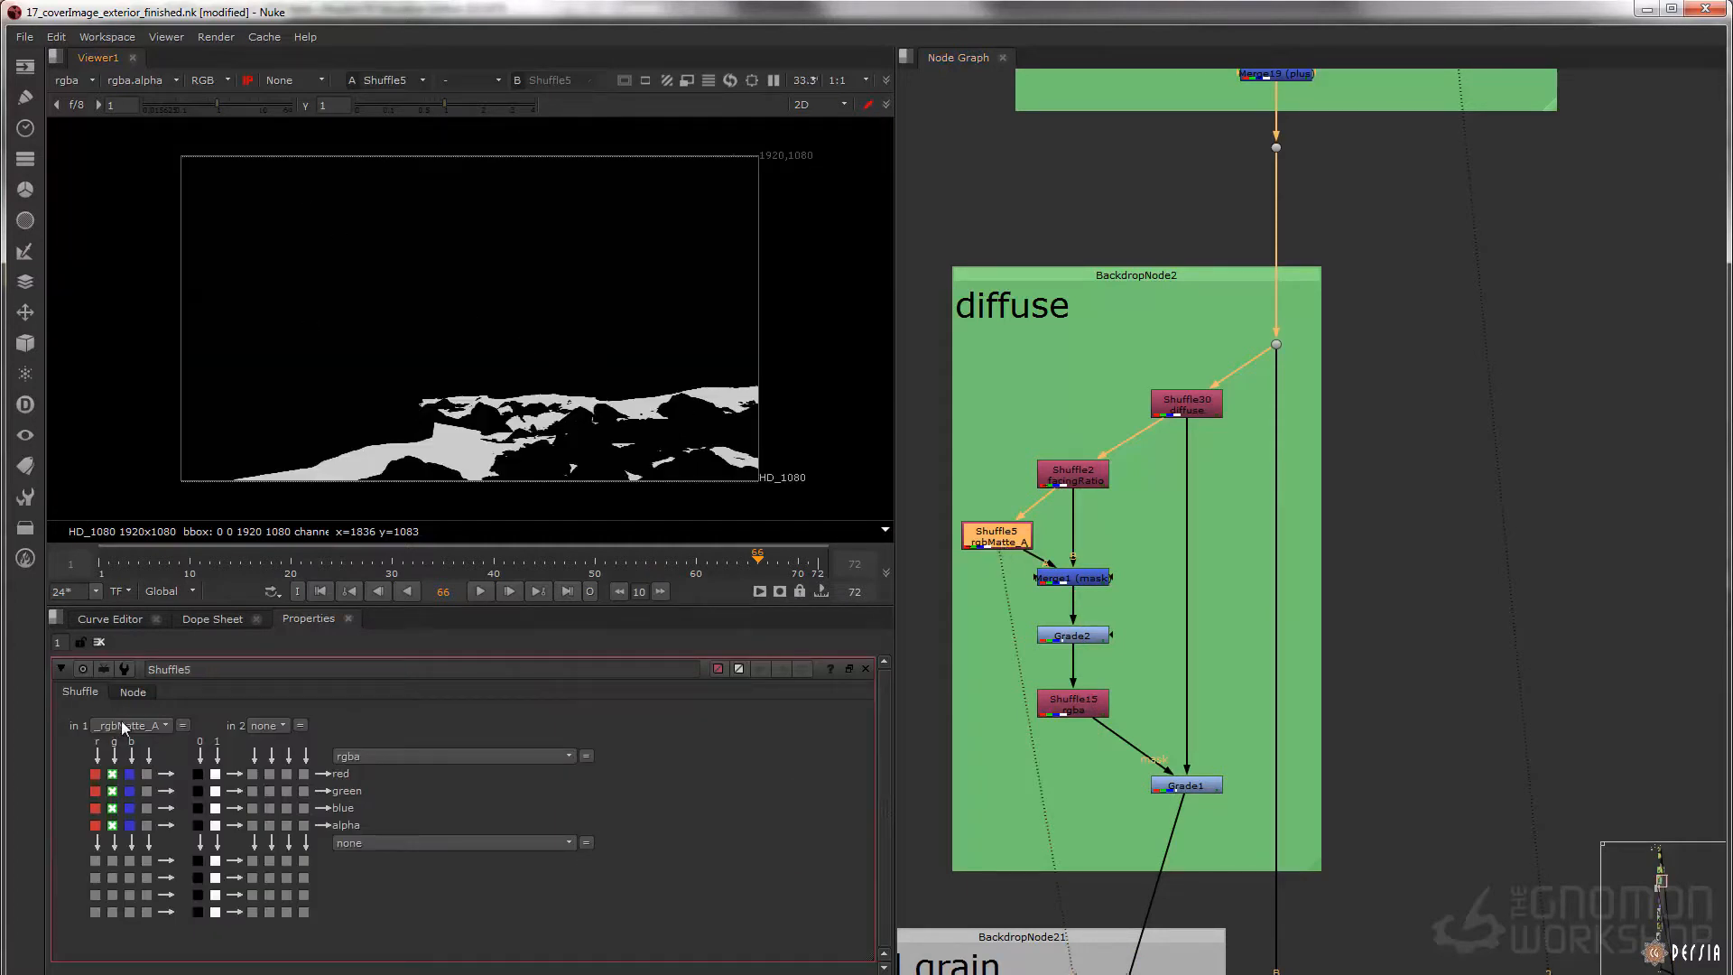
click(78, 81)
click(176, 357)
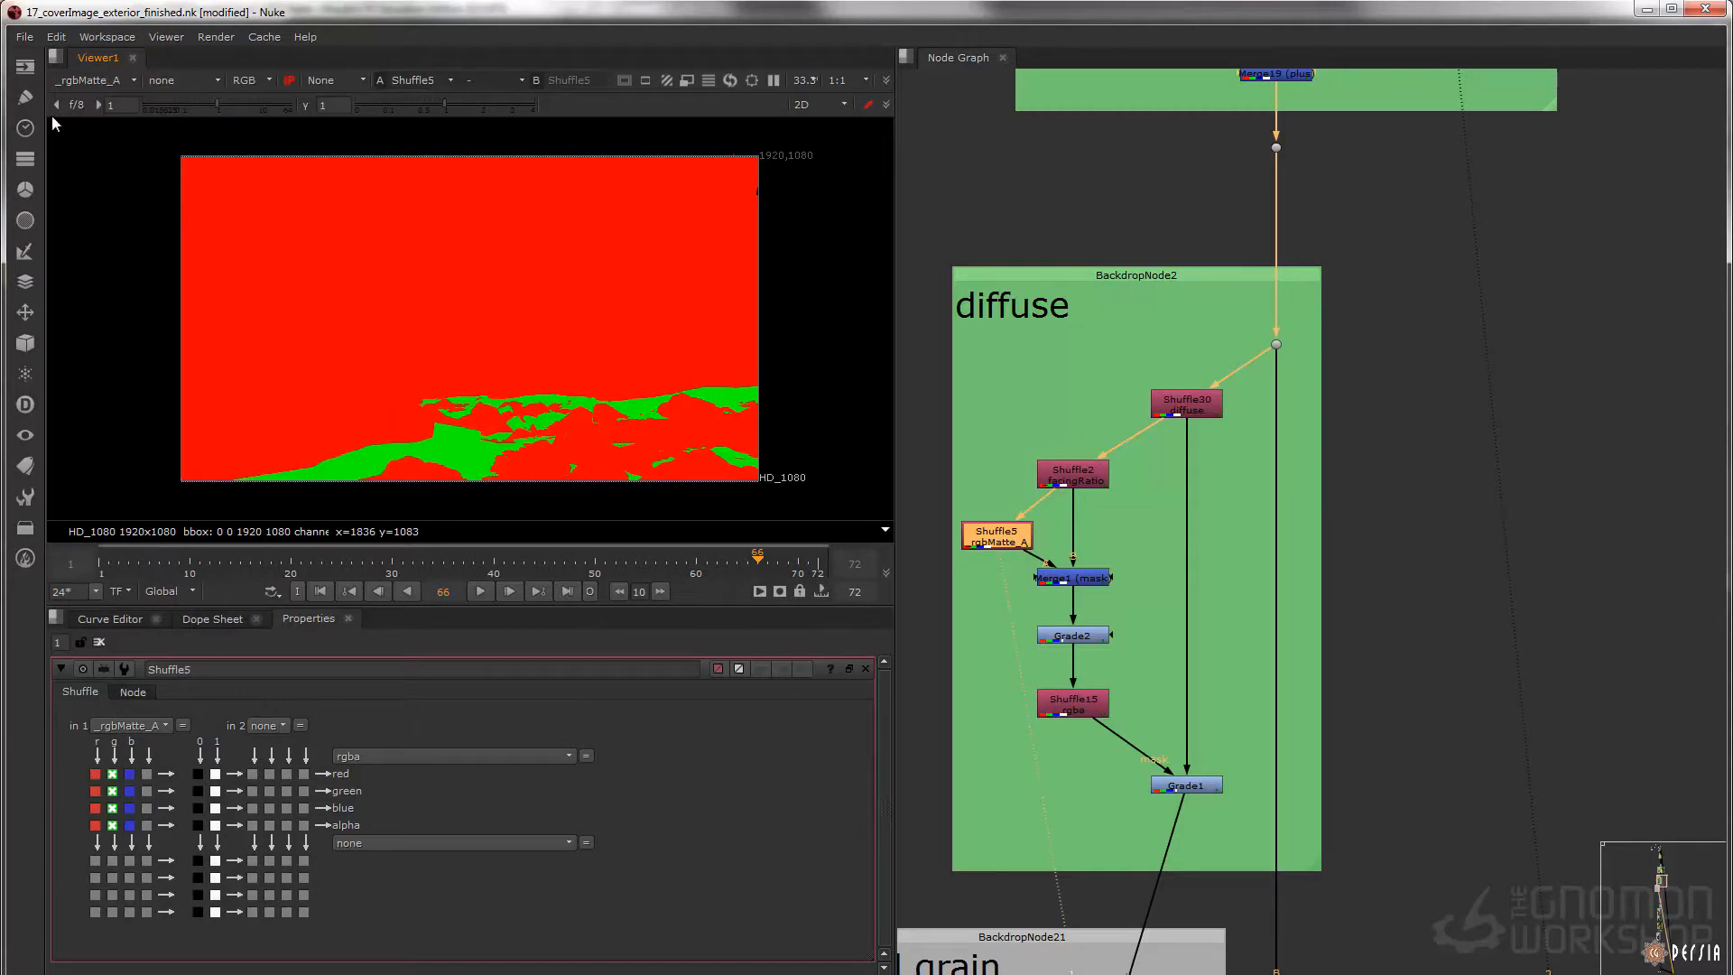
click(88, 81)
click(82, 110)
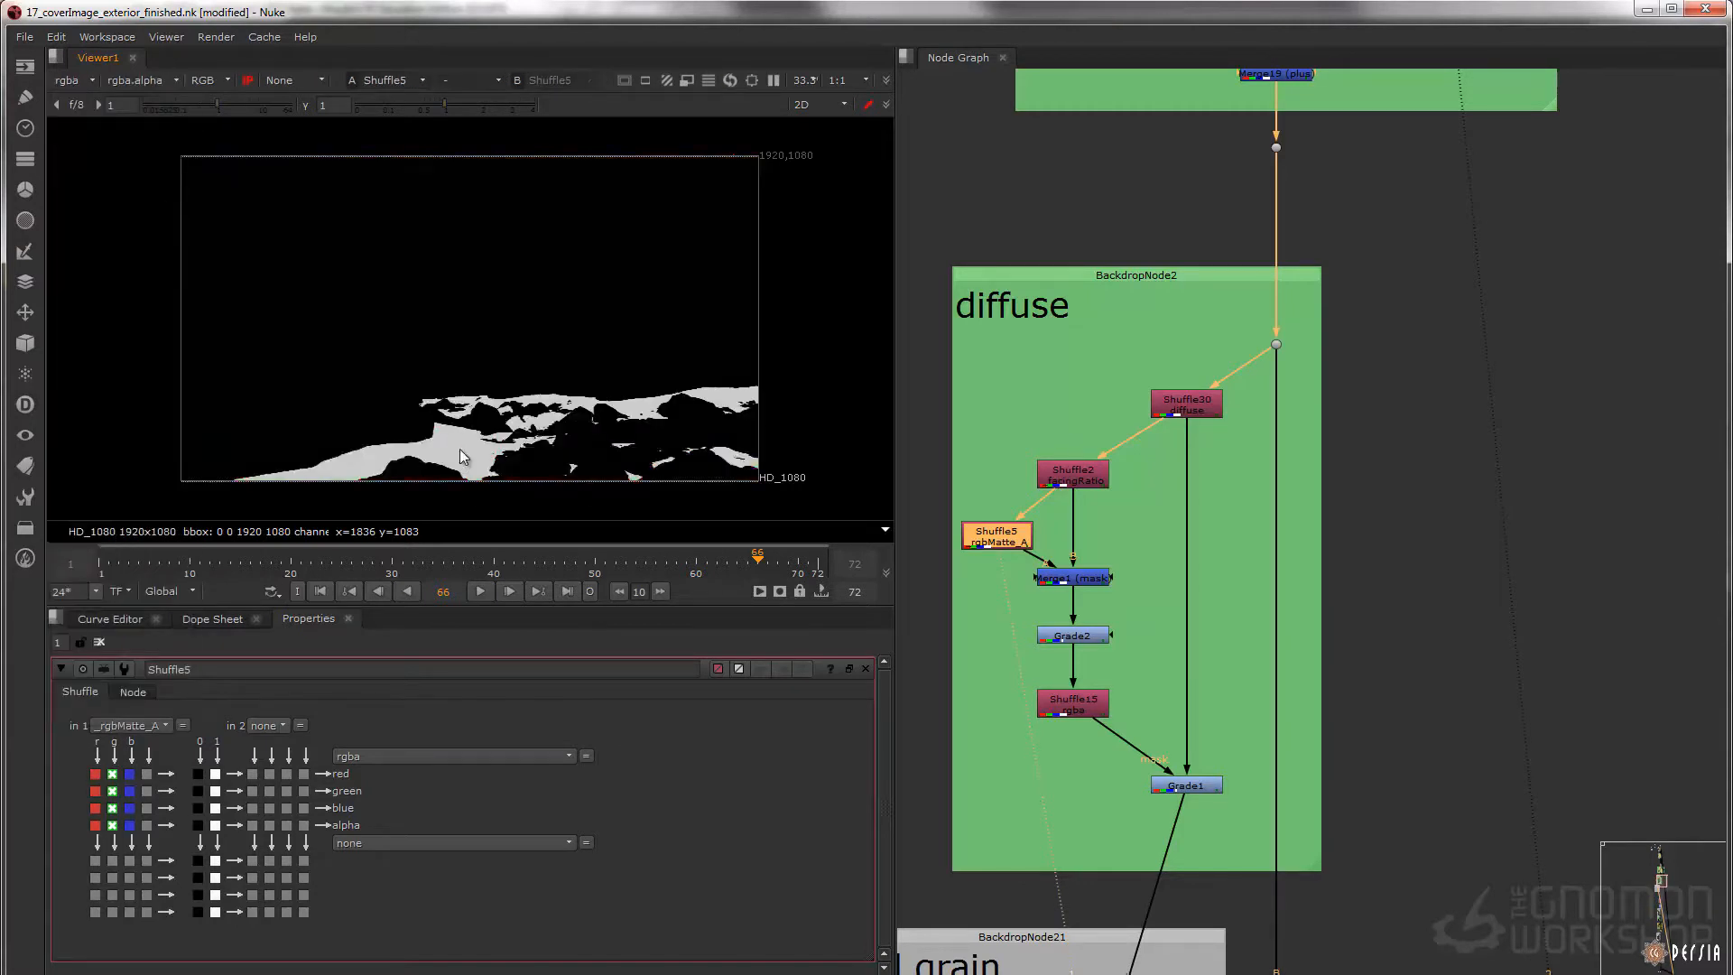
Display Grade2 up close, disable and re-enable it to compare the facing ratio mask, and display Shuffle15
click(1074, 635)
key(1)
scroll(522, 289, up, 10)
scroll(515, 293, up, 2)
click(1093, 639)
key(d)
key(d)
click(1075, 678)
key(1)
middle_drag(1110, 645, 1080, 626)
Display Grade1 with its properties open, and disable and re-enable it to compare the brightness of the sand
click(1117, 654)
click(1154, 720)
key(1)
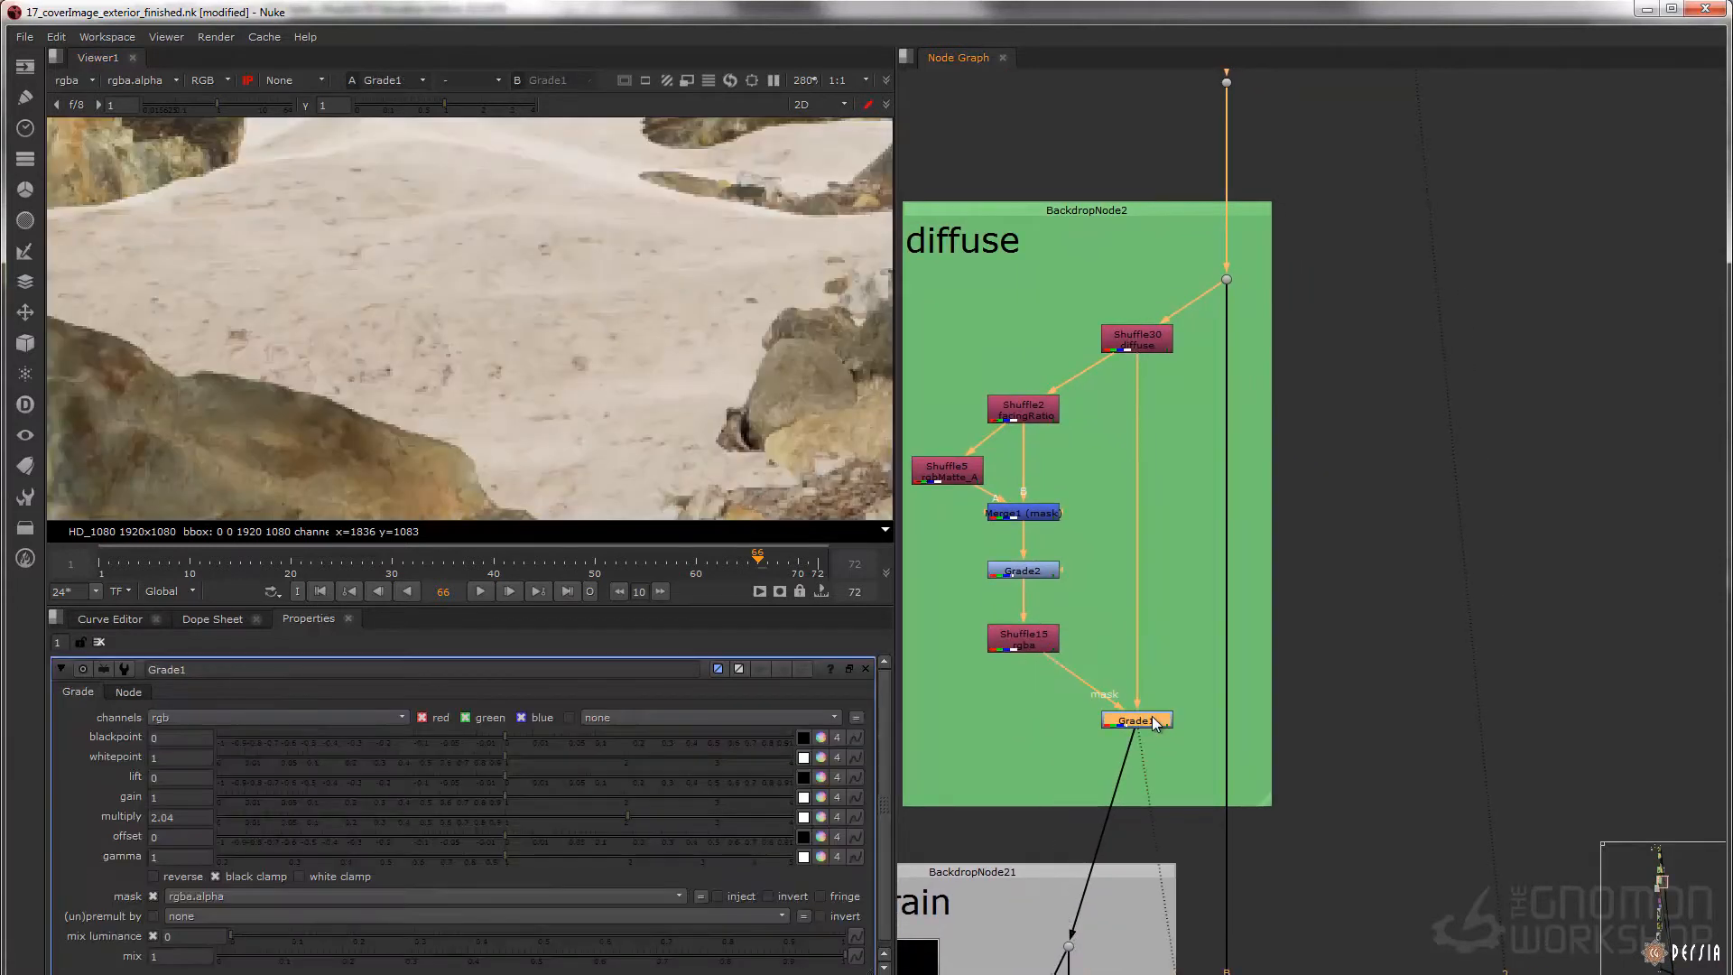
key(d)
key(d)
middle_drag(574, 251, 565, 303)
middle_drag(520, 193, 527, 241)
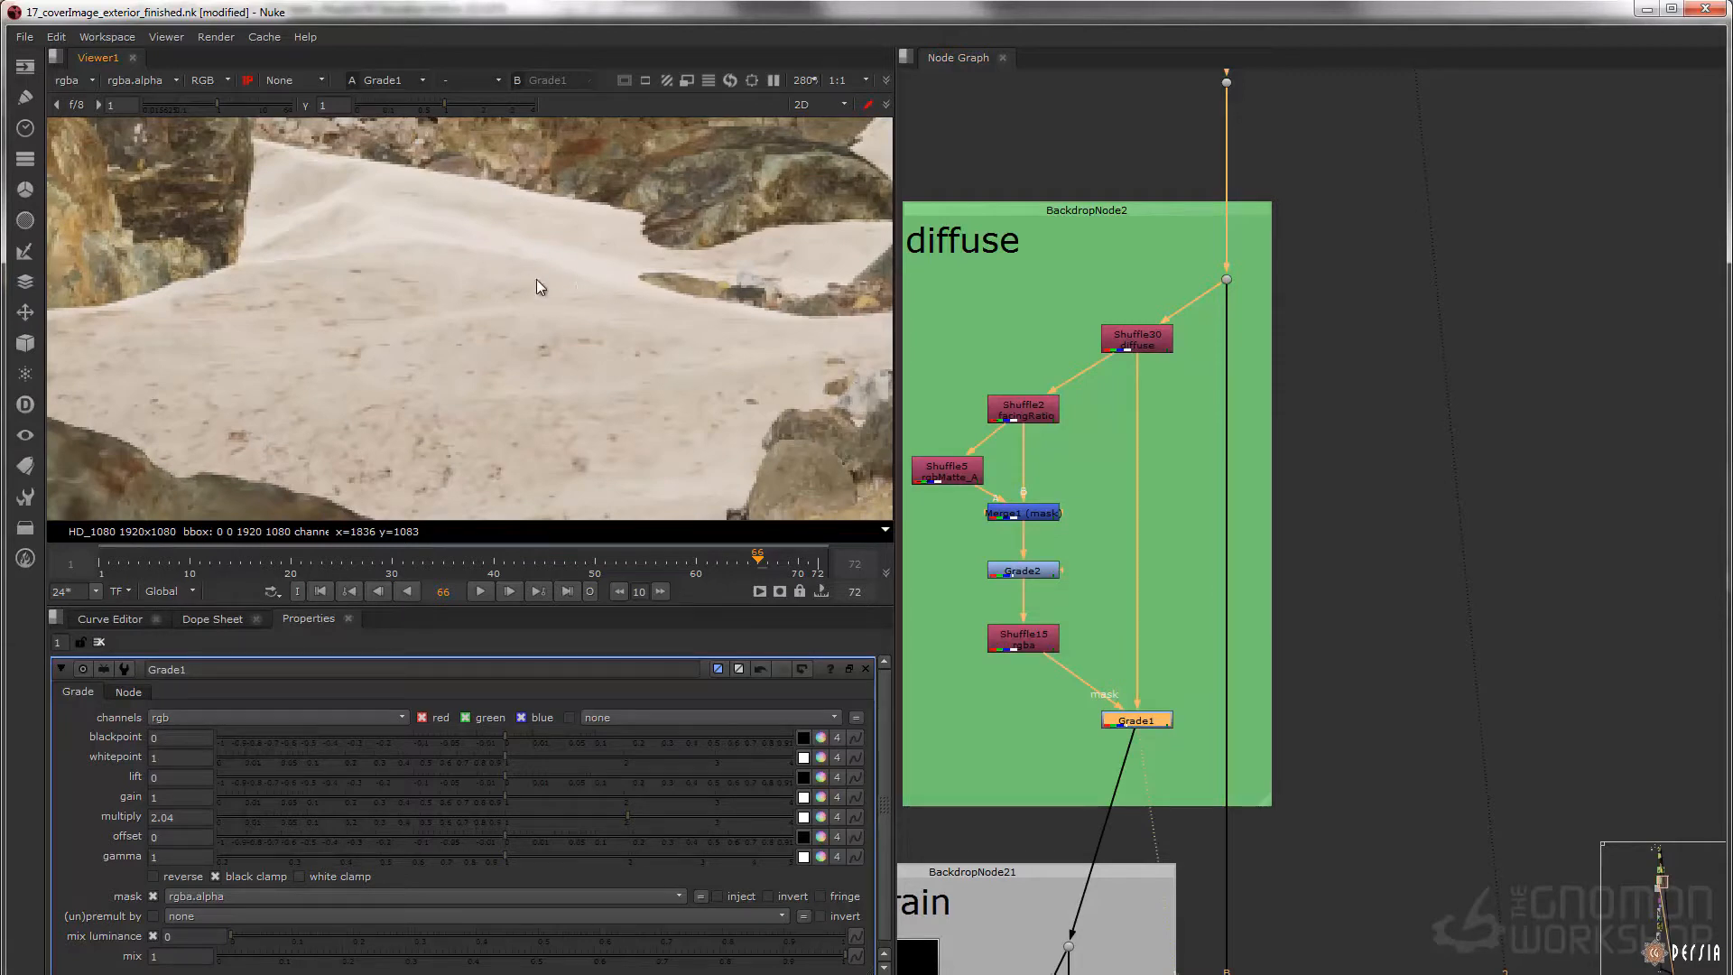
scroll(542, 278, down, 6)
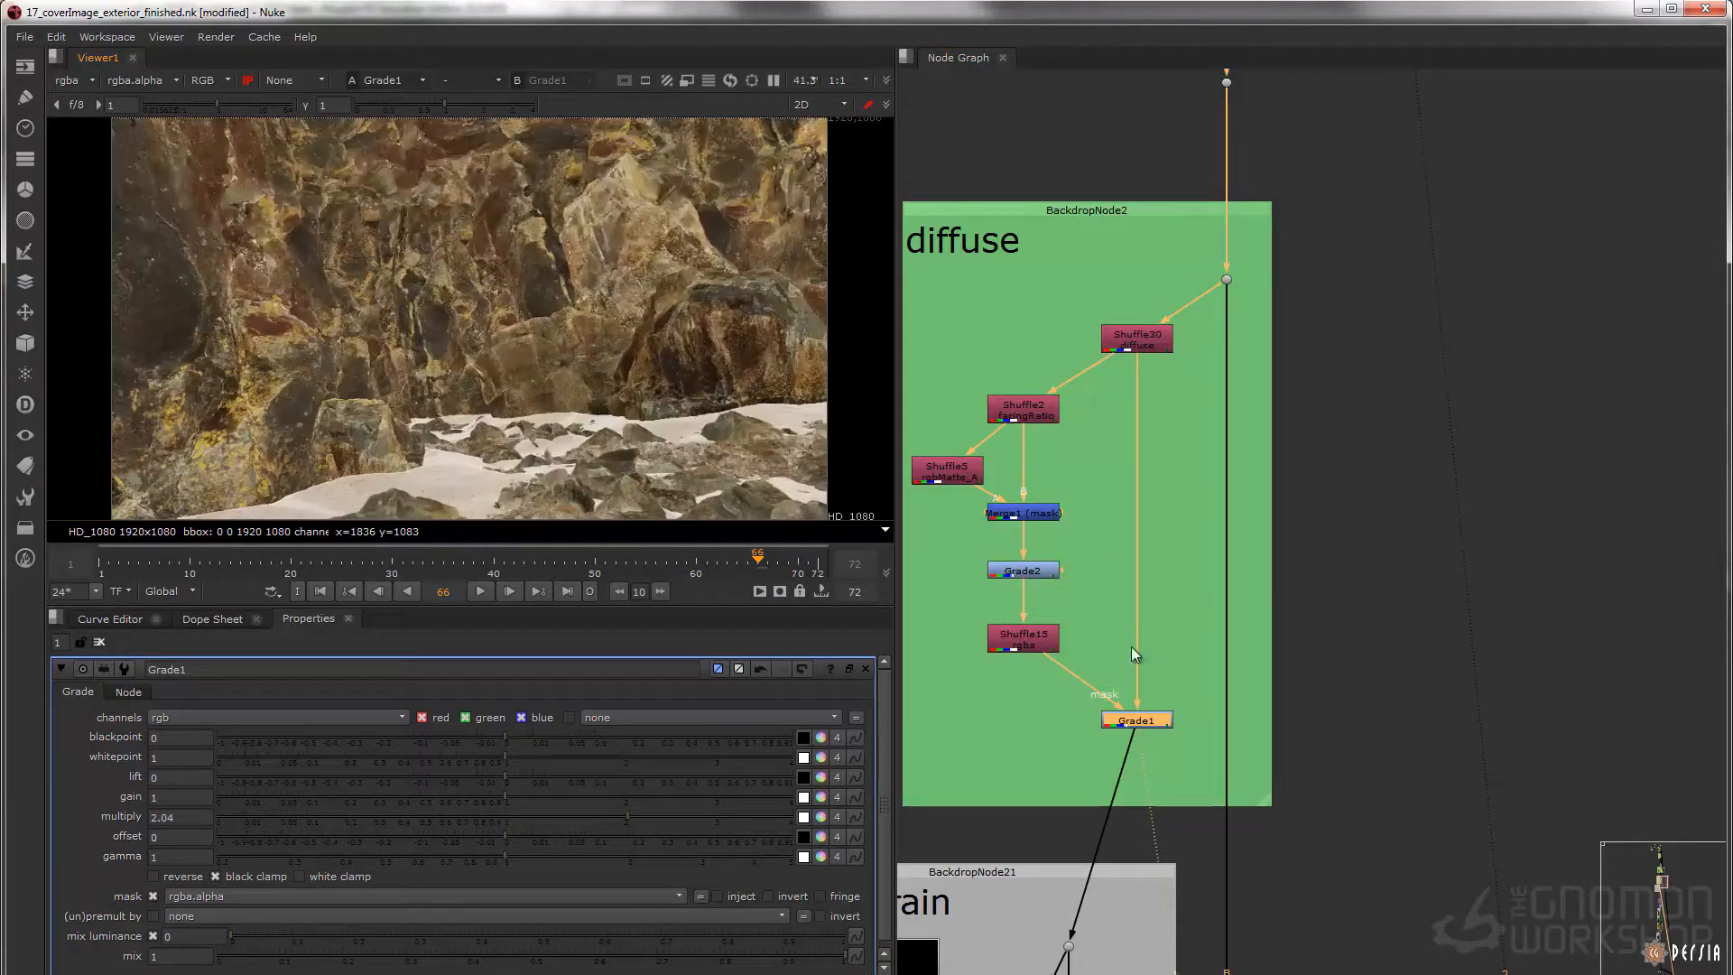
Examine the sand grain backdrop and inspect Grade1's sand surface up close, sampling a pixel on it
middle_drag(1131, 727, 1147, 316)
middle_drag(1100, 520, 1205, 358)
middle_drag(1130, 471, 1136, 463)
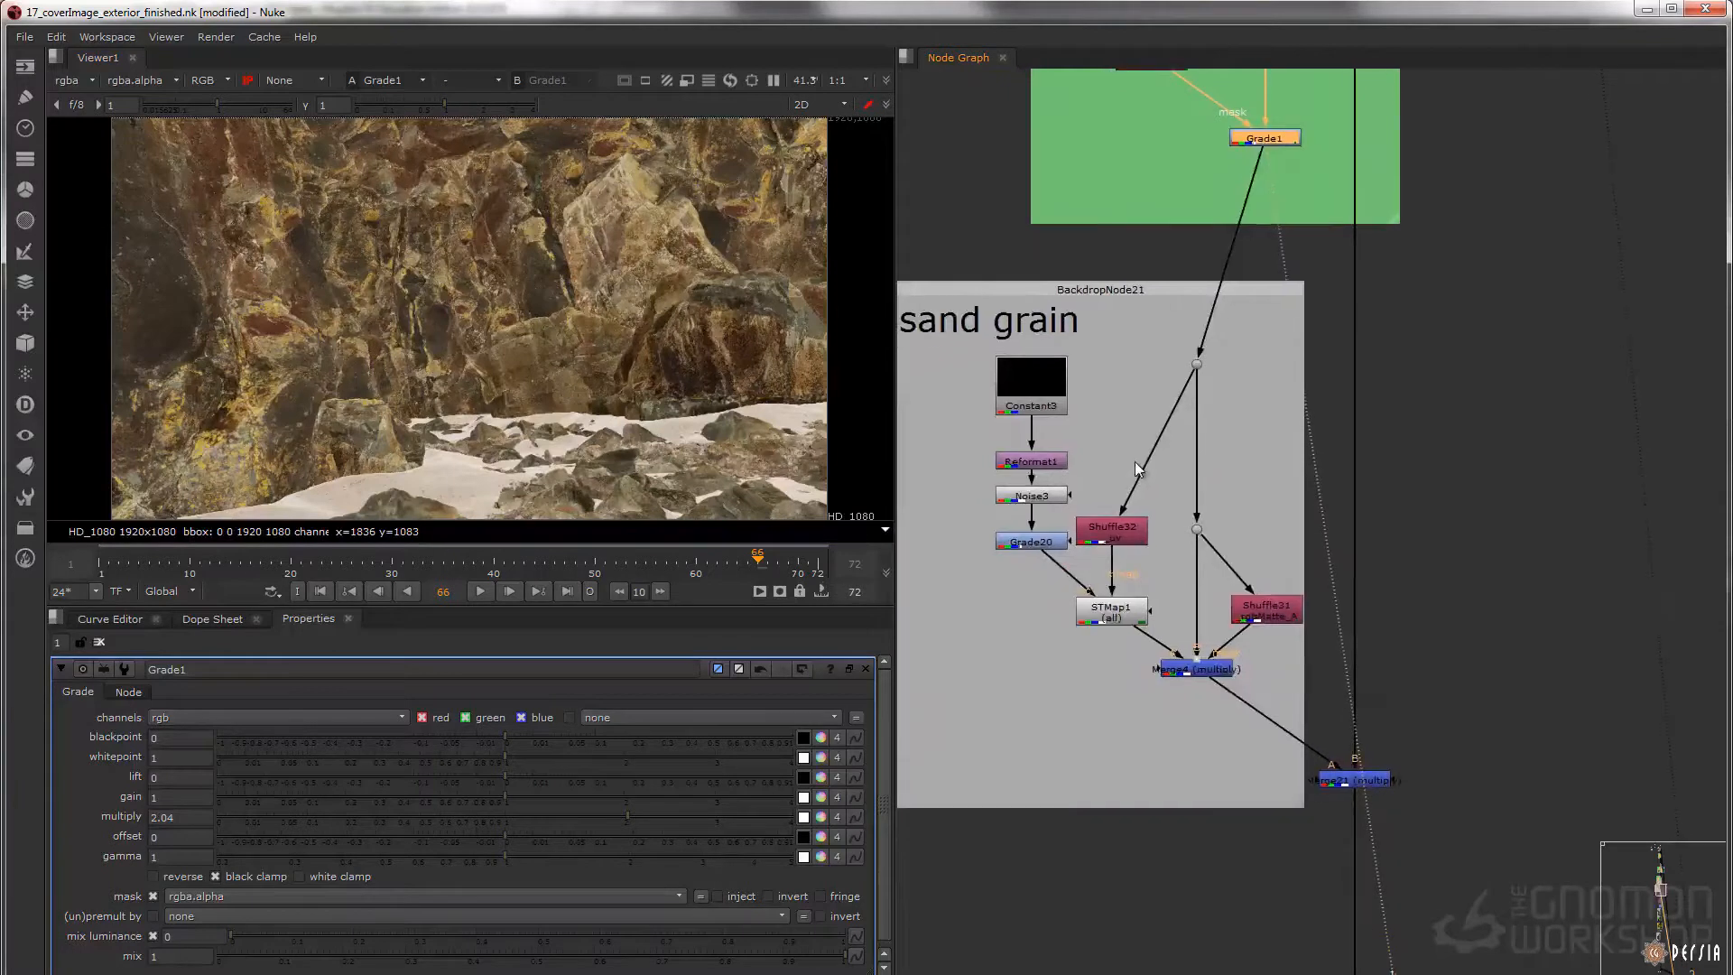
middle_drag(1018, 320, 1089, 363)
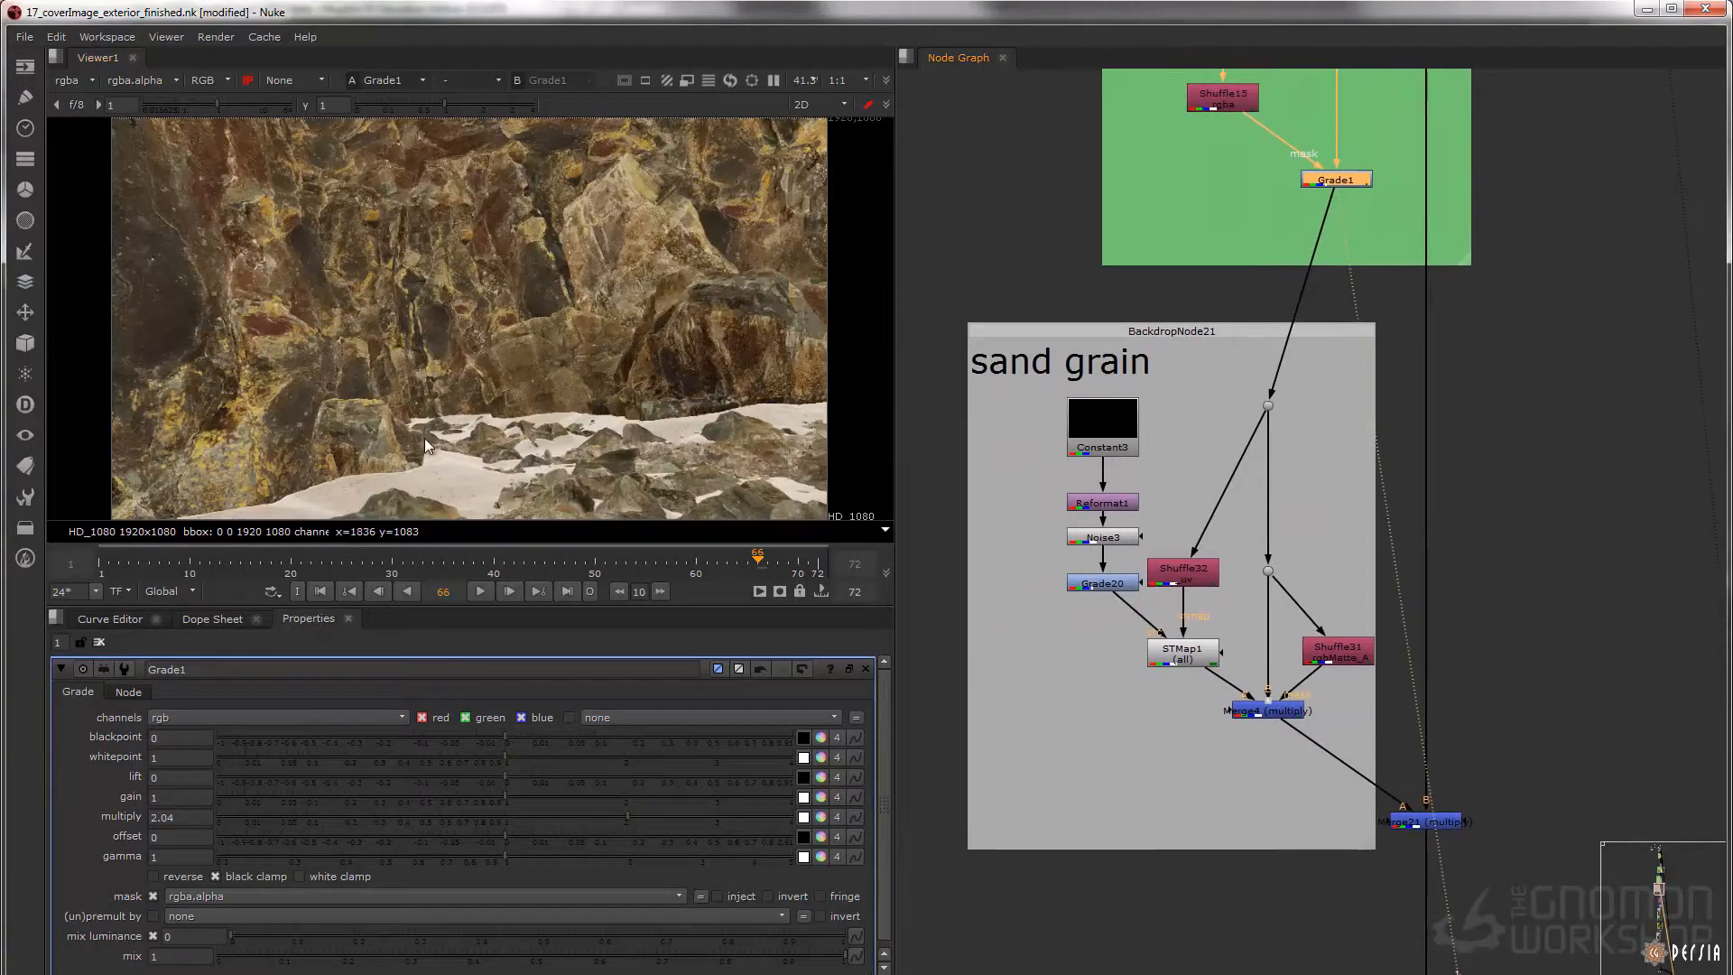
scroll(470, 375, up, 5)
scroll(514, 350, up, 2)
middle_drag(485, 392, 549, 348)
scroll(501, 293, up, 2)
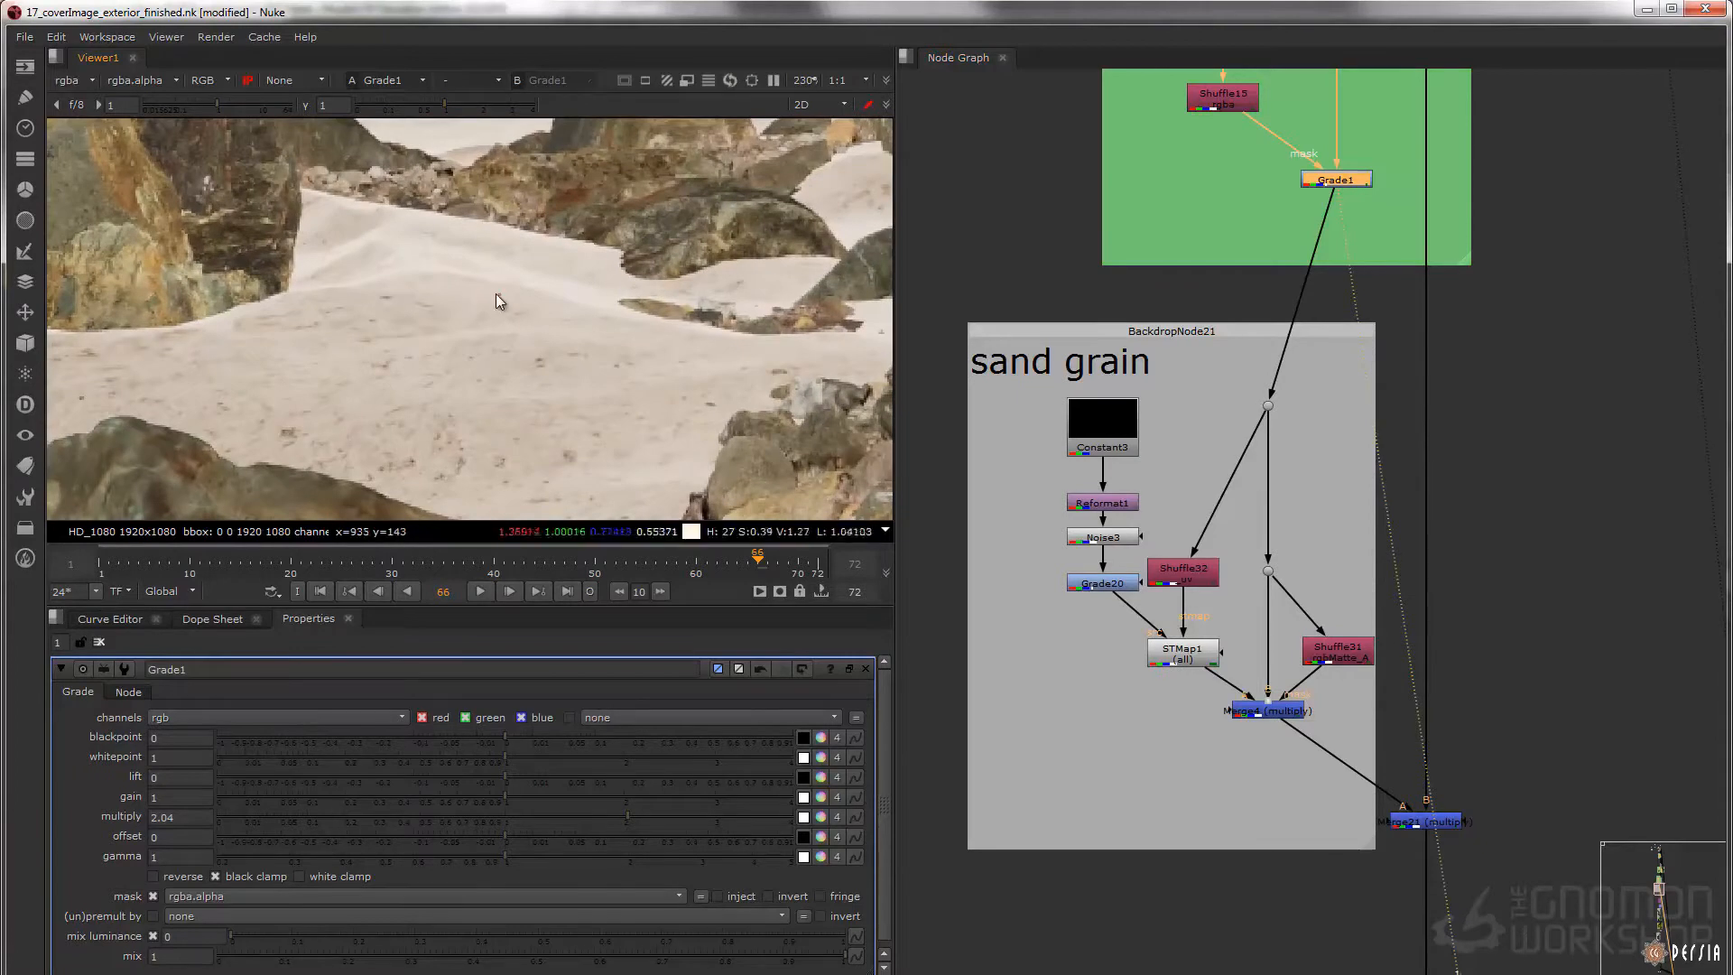
scroll(528, 302, up, 3)
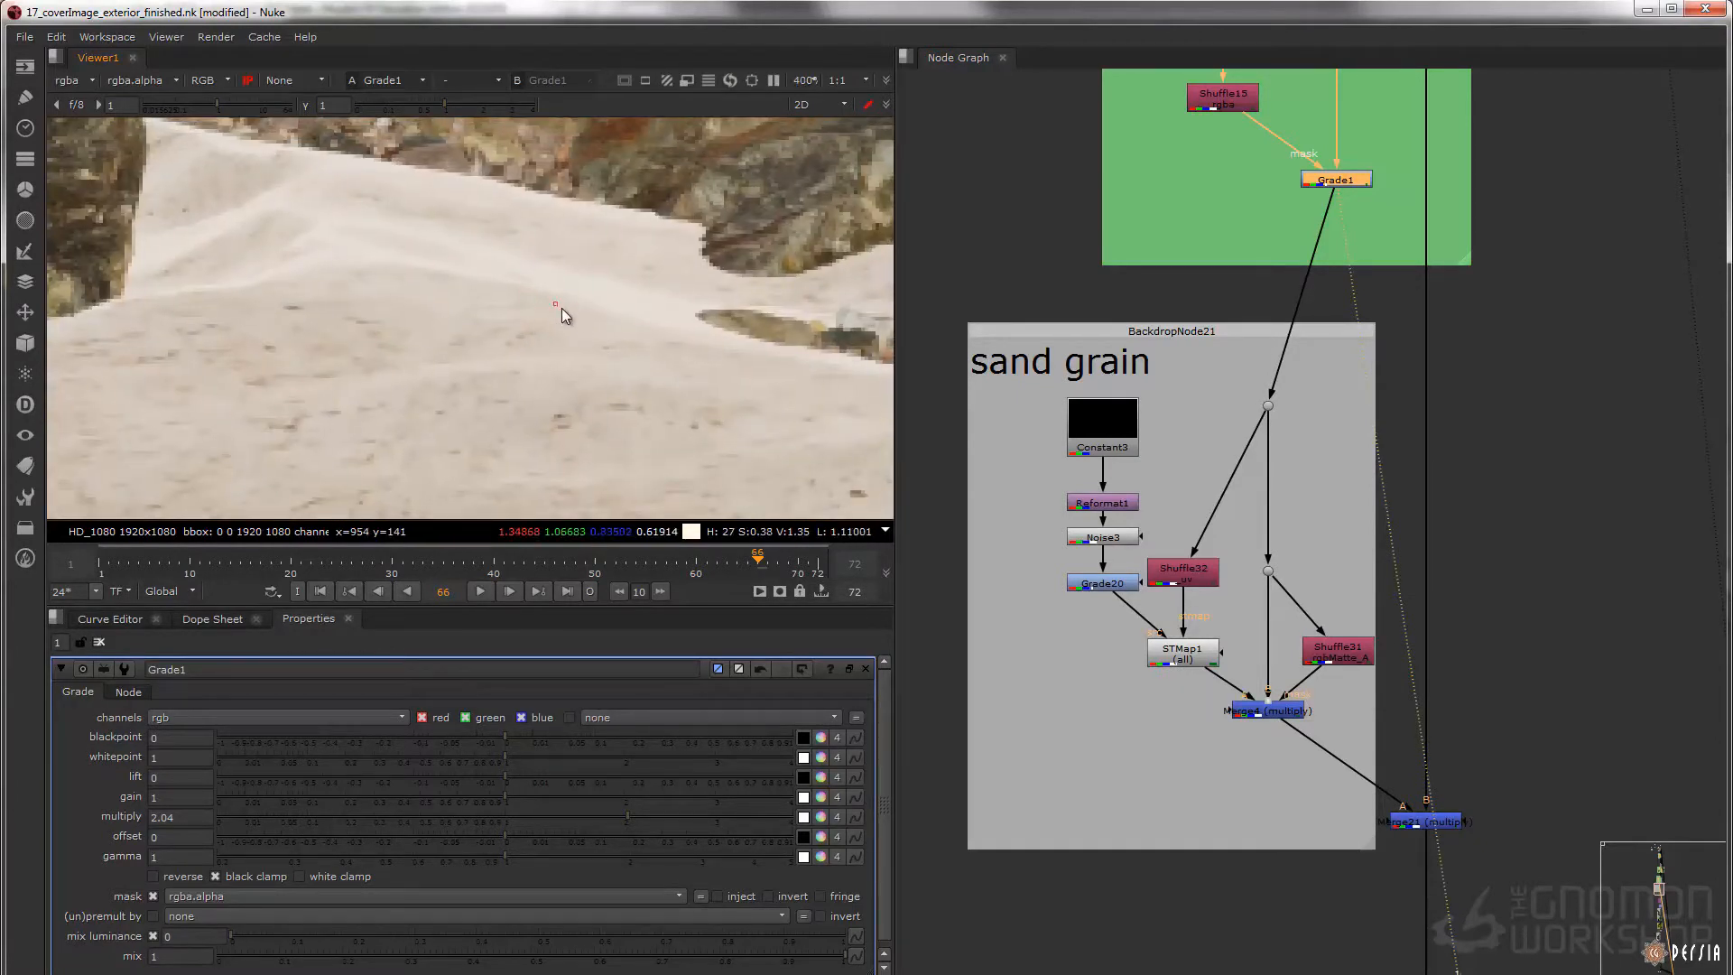
ctrl+click(566, 307)
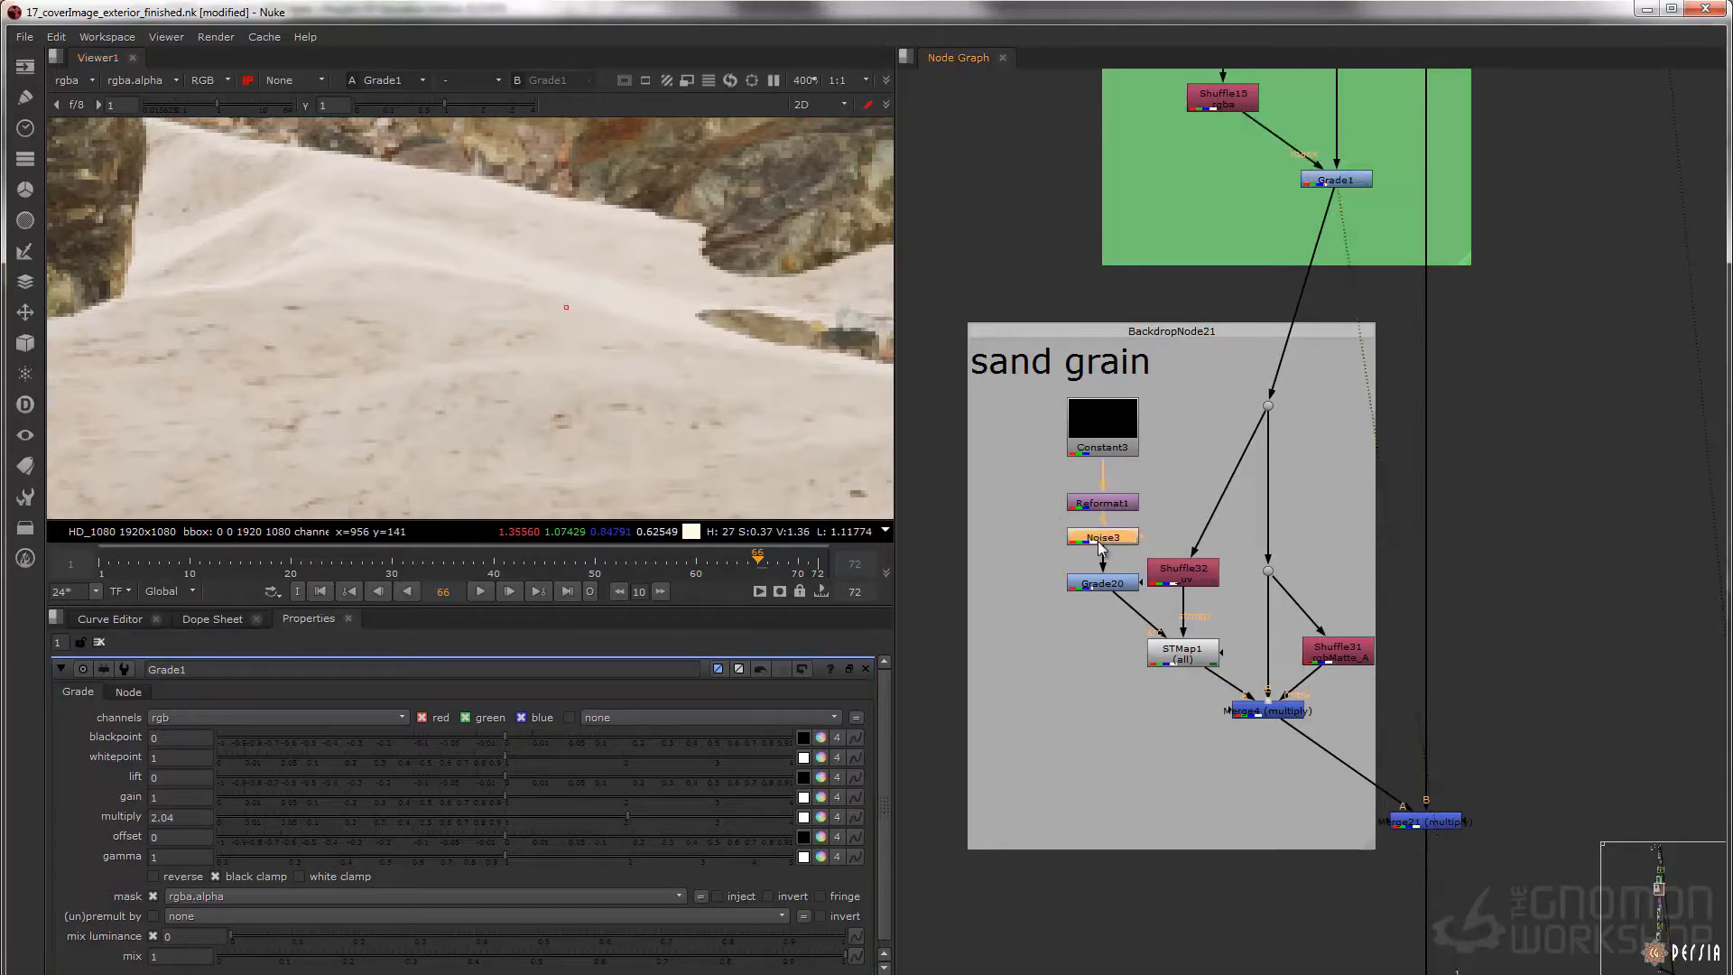
Display Noise3 in the sand grain backdrop and inspect its noise pattern up close and in full
click(1104, 537)
key(1)
key(f)
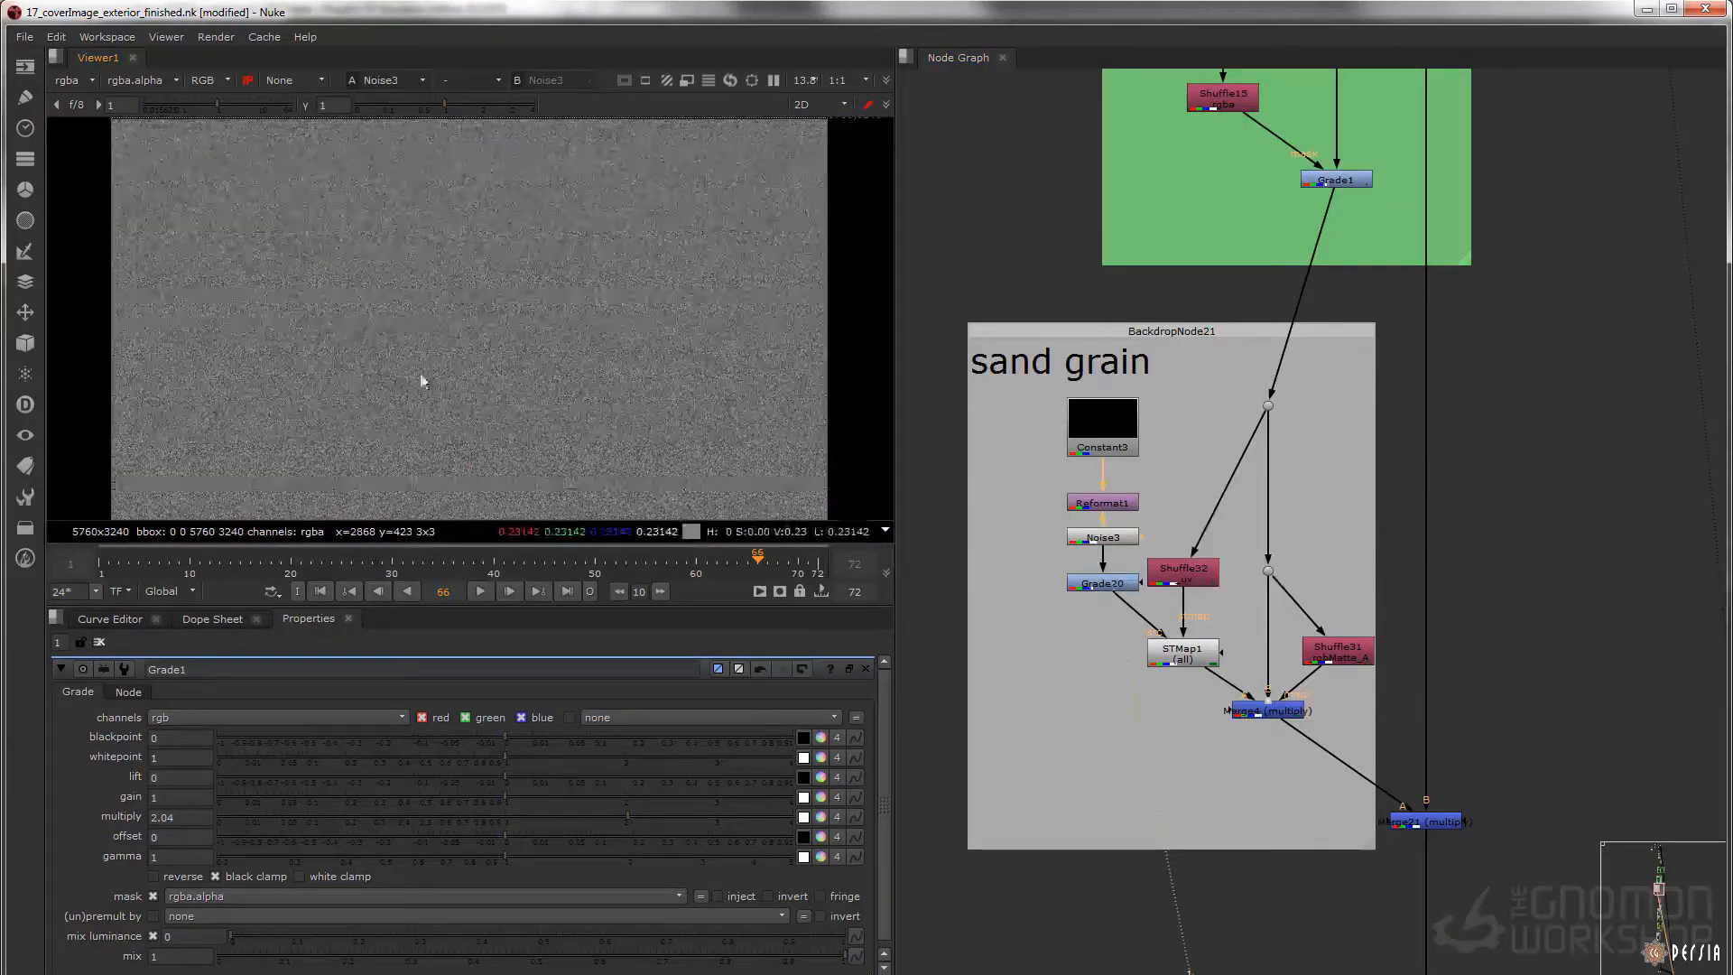
scroll(487, 406, up, 10)
scroll(553, 312, up, 4)
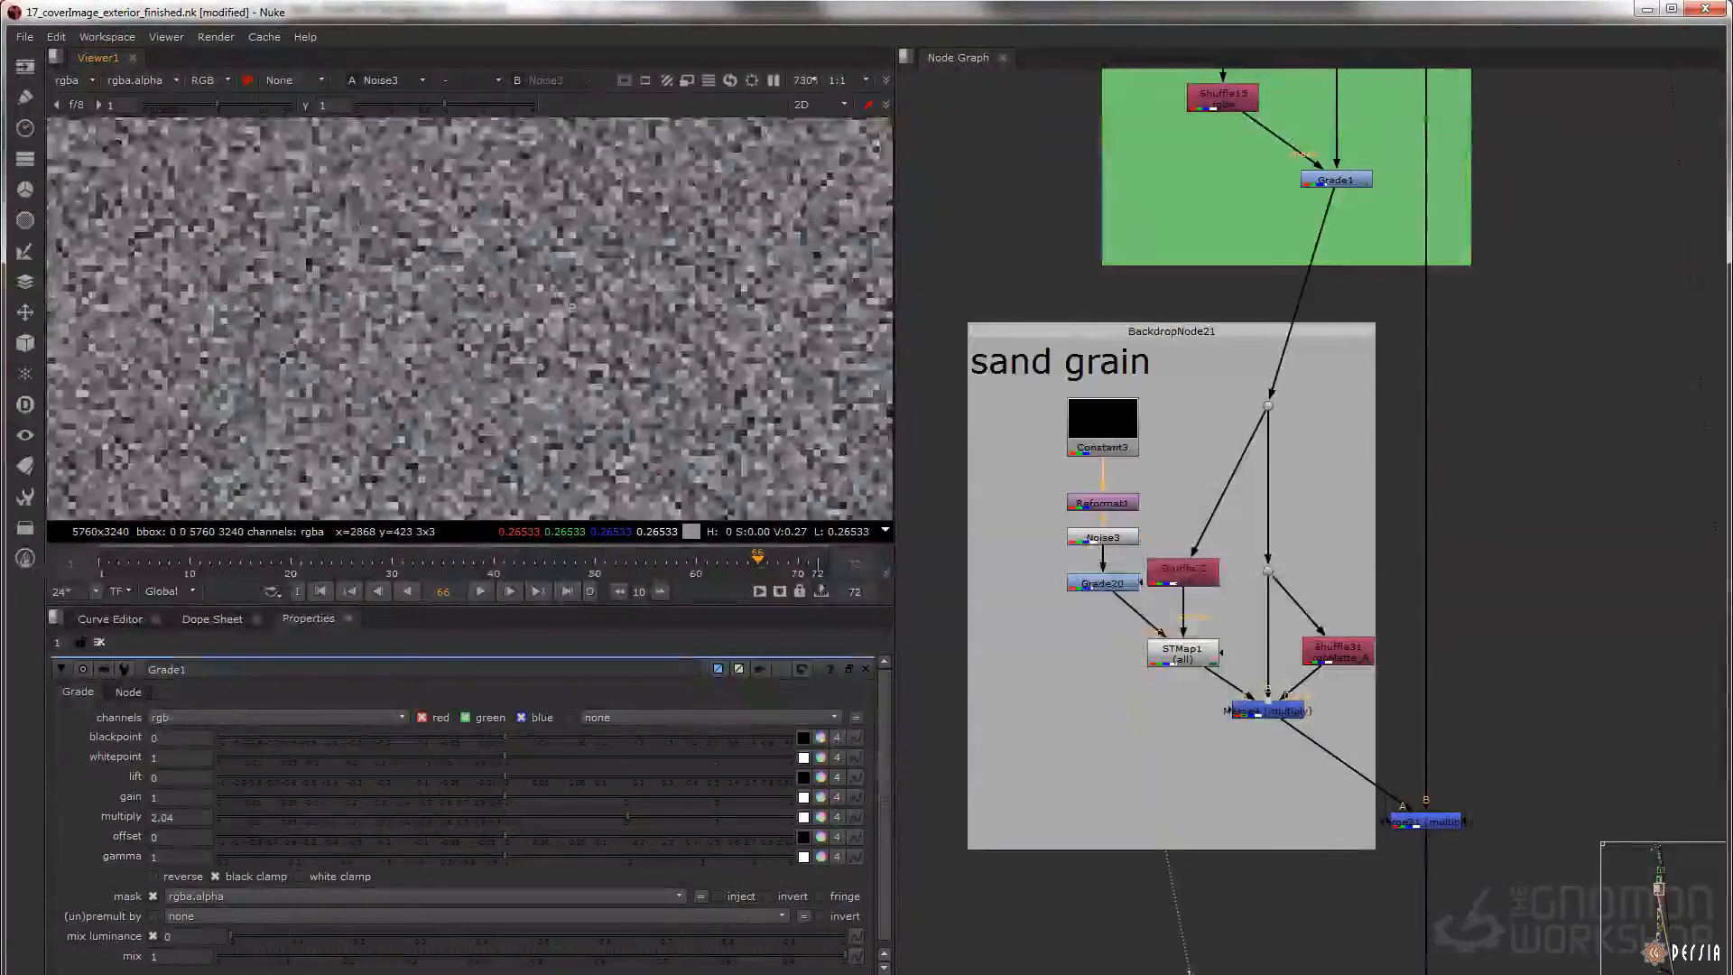
key(f)
Display Shuffle32, the STMap1 grain texture and the Merge4 multiply result on the sand
click(1184, 571)
key(1)
click(1183, 652)
key(1)
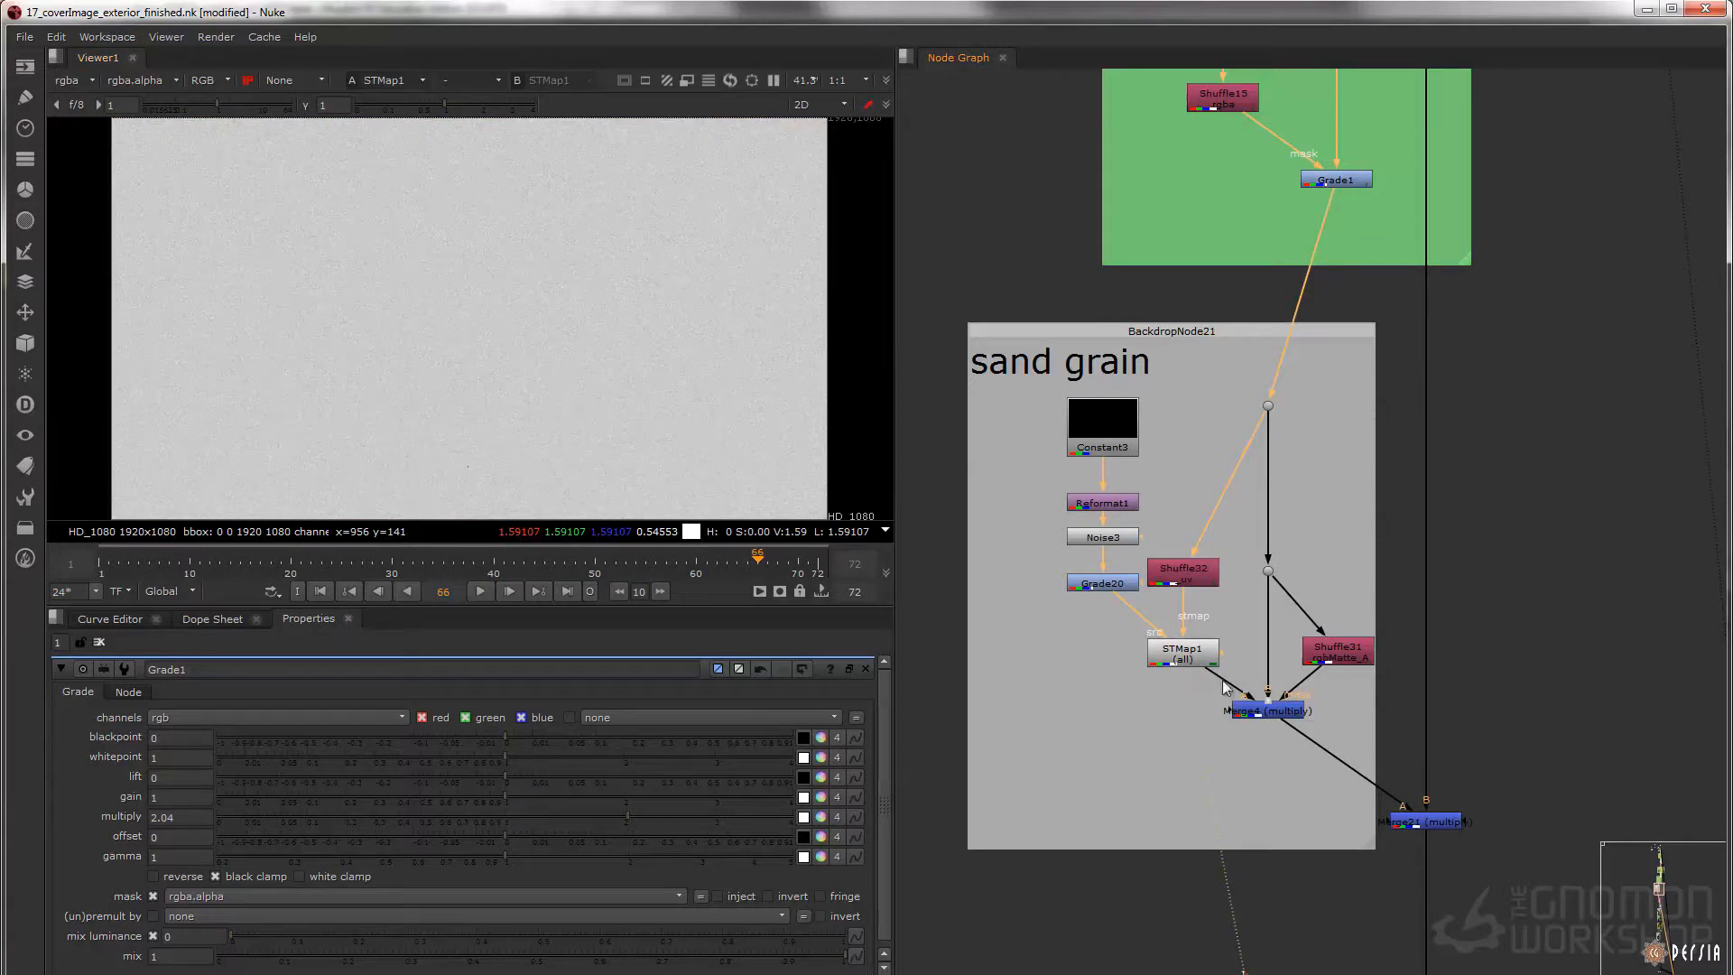
click(1268, 710)
key(1)
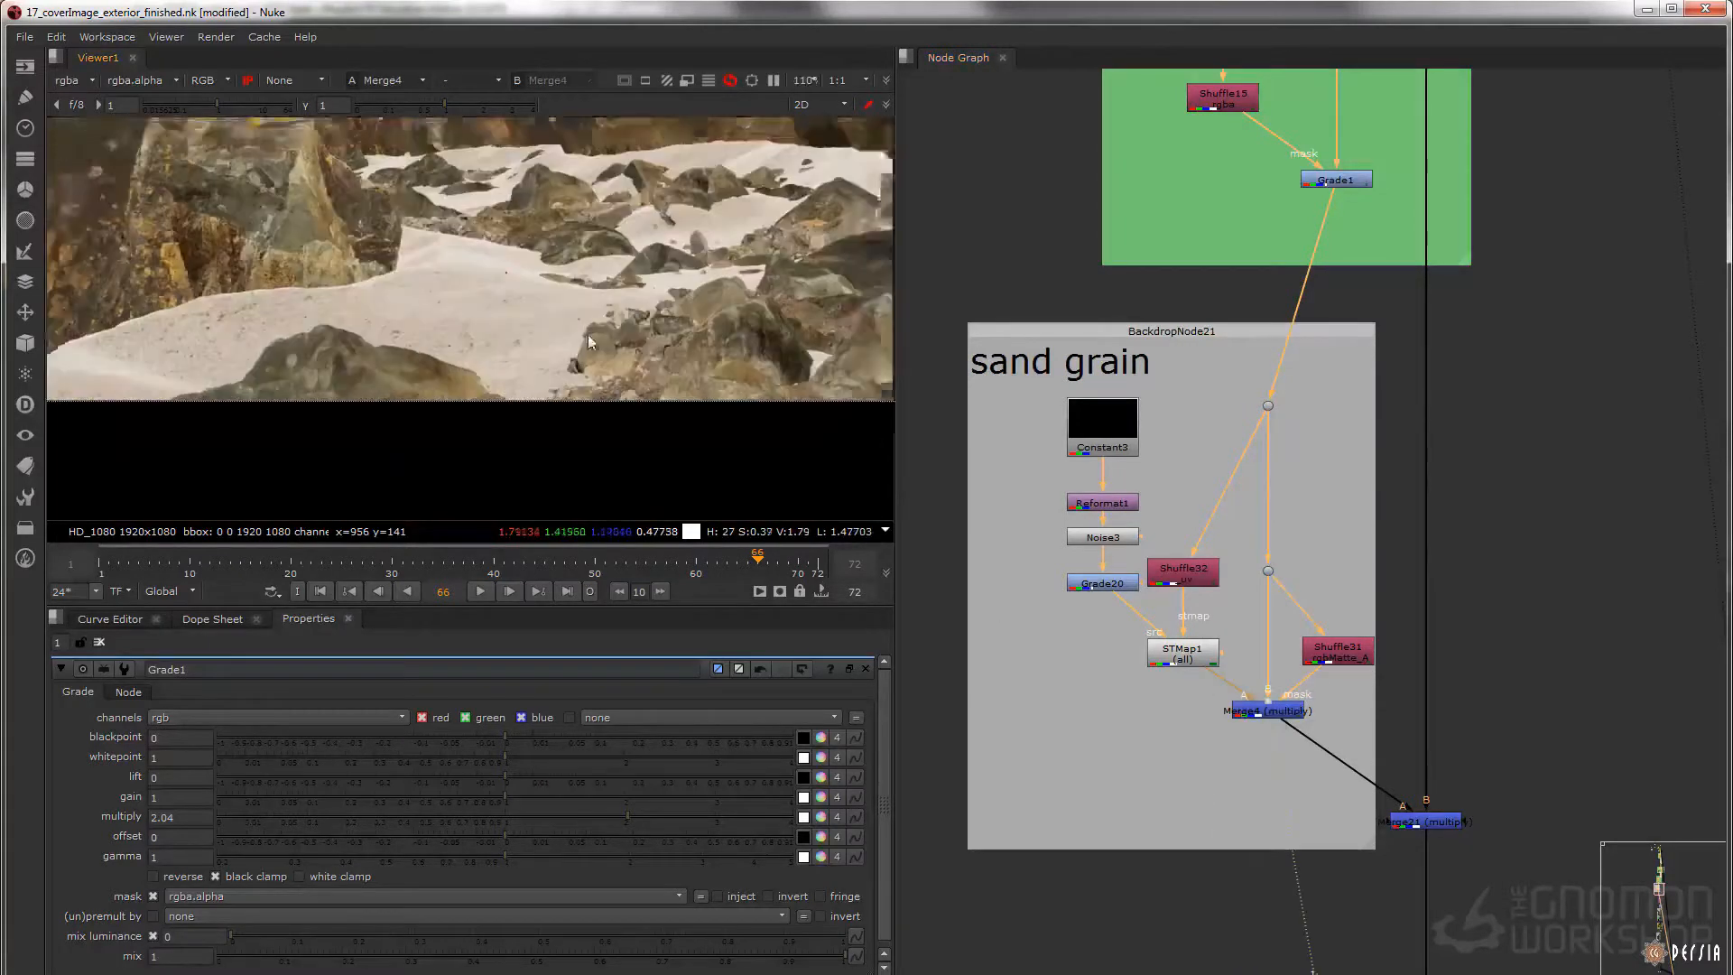
Display Shuffle31's sand matte, and inspect the Merge4 grain result up close with its properties open
click(1315, 650)
key(1)
middle_drag(565, 324, 545, 385)
scroll(515, 318, up, 3)
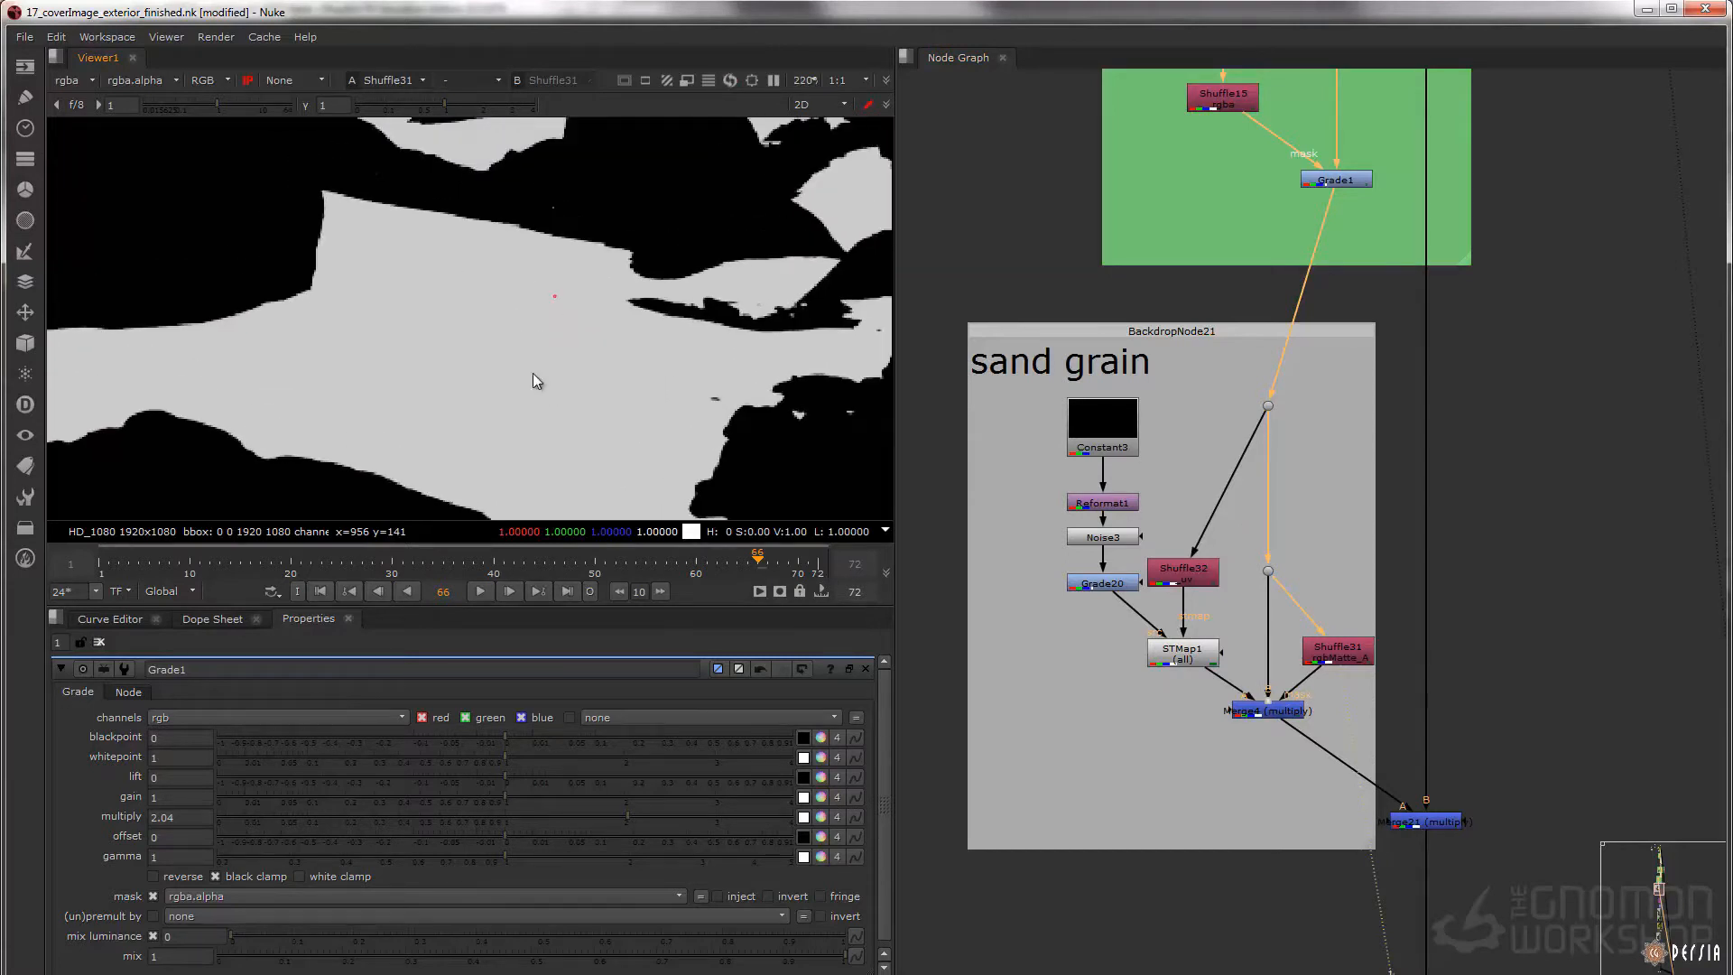
double_click(1287, 712)
key(1)
scroll(655, 354, up, 5)
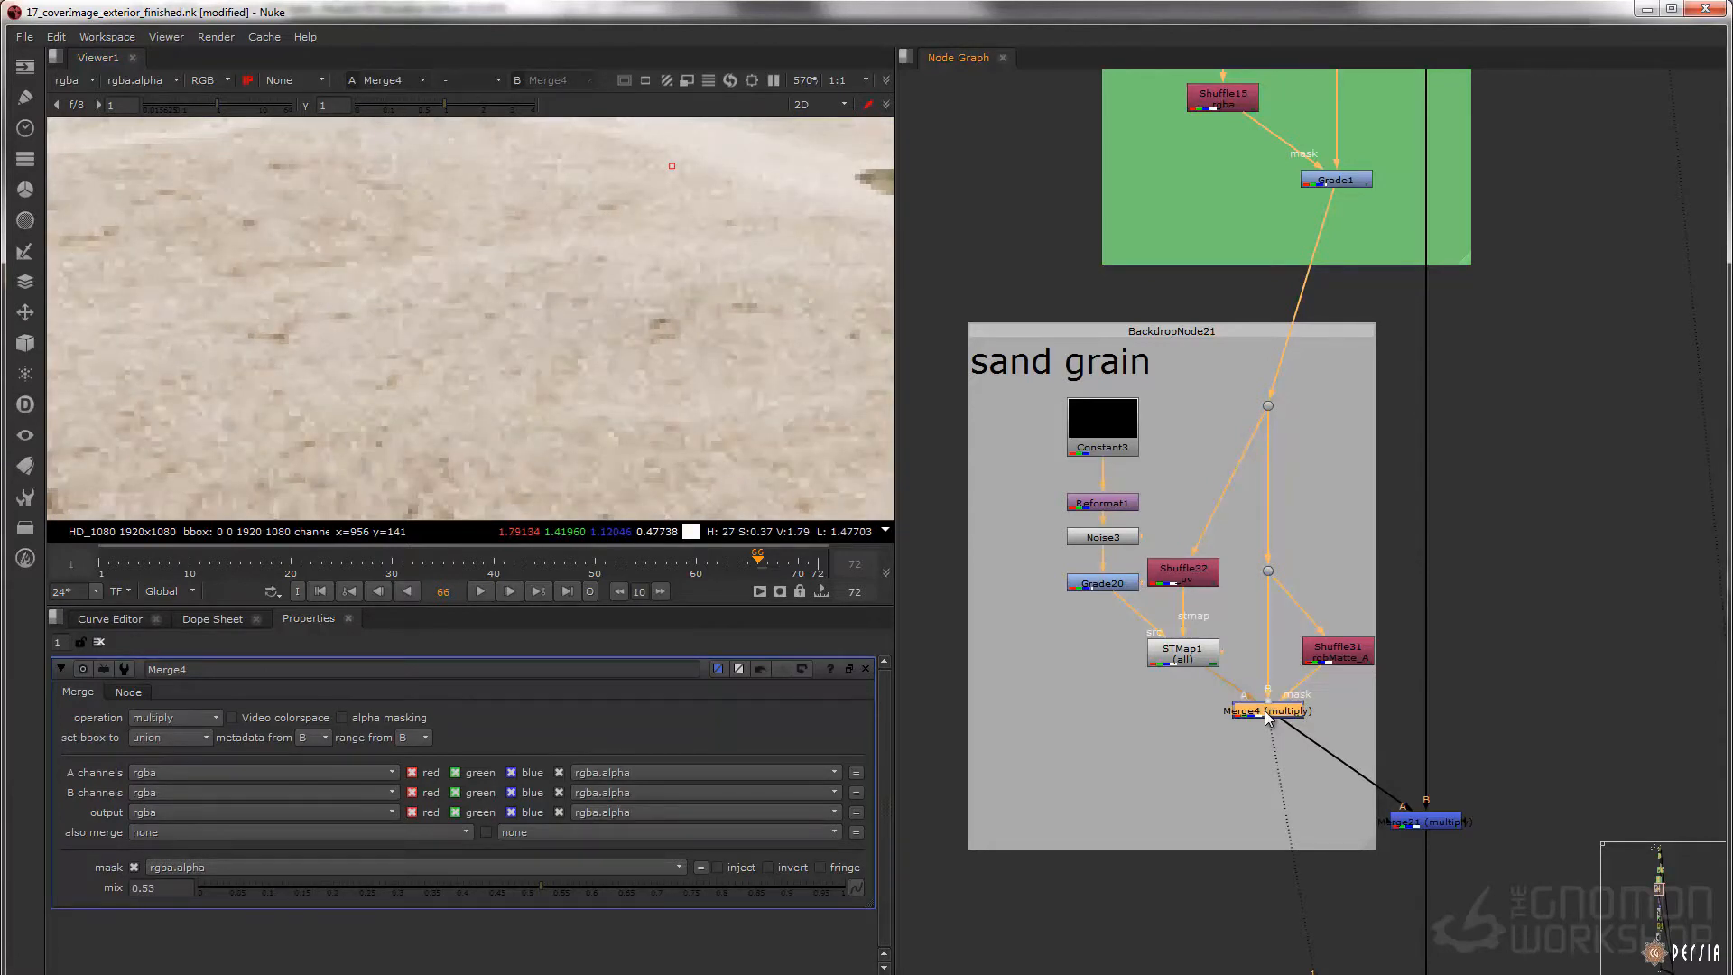
Toggle Merge4 off and on to compare the sand with and without grain
key(d)
key(d)
key(d)
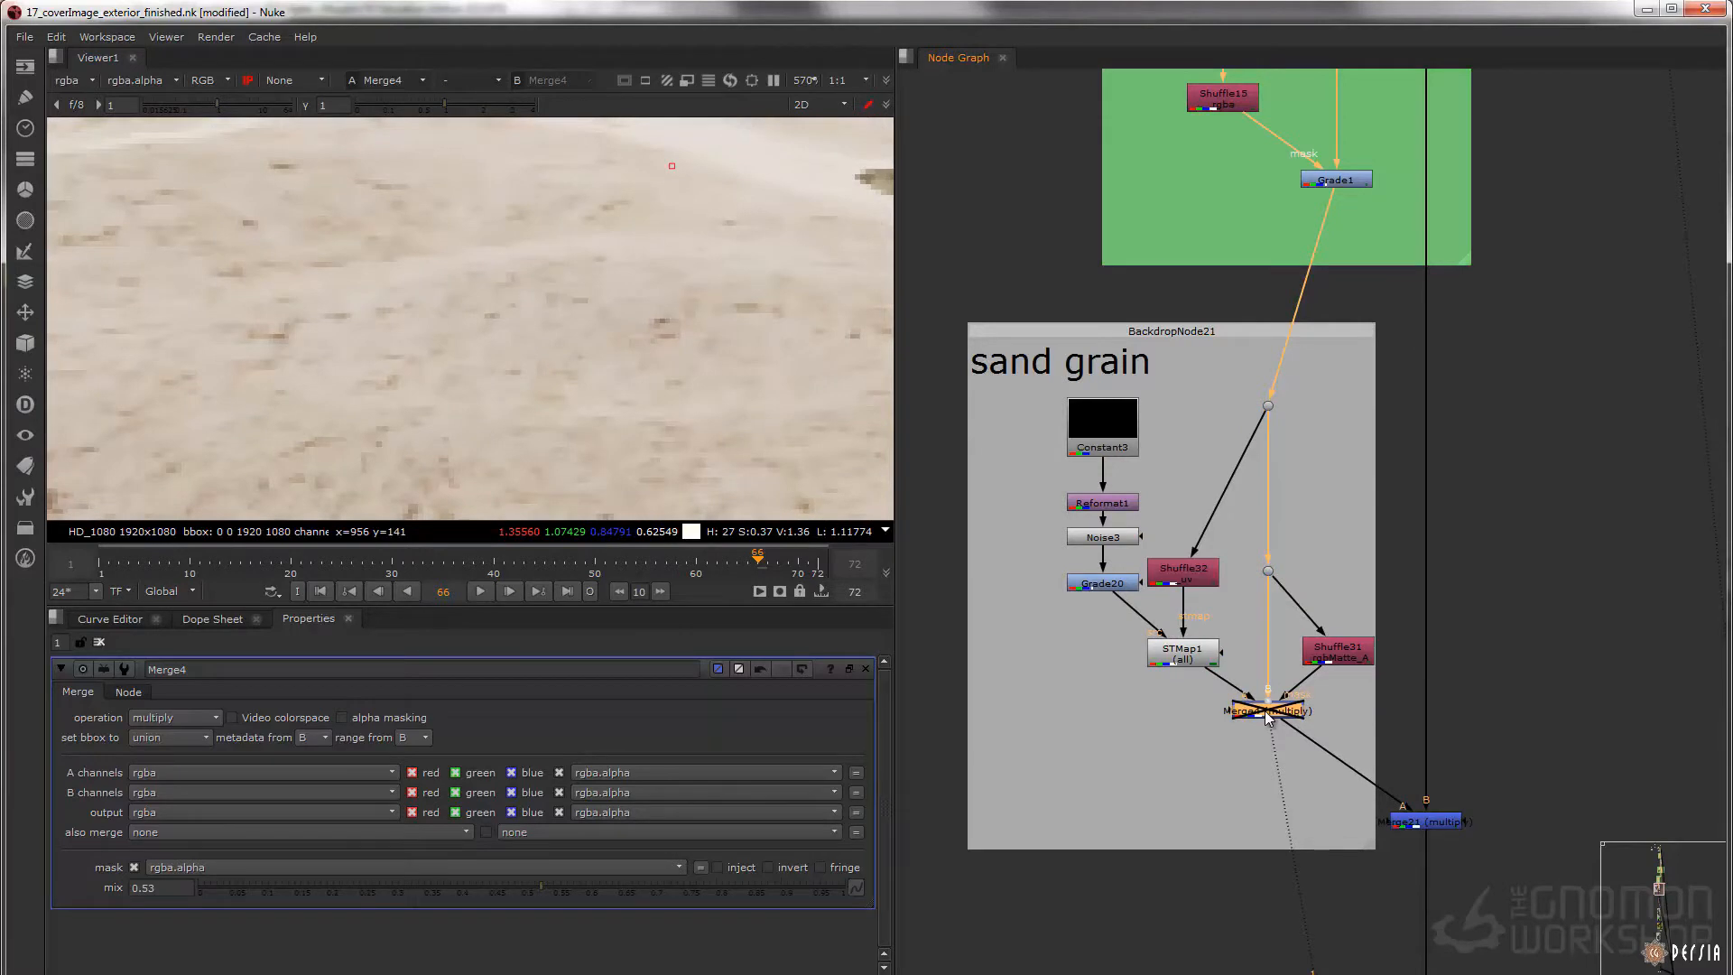
key(d)
Display Merge21 and toggle it off and on, comparing the sand up close and across the full frame
middle_drag(1489, 787, 1350, 723)
click(1289, 756)
key(1)
drag(1372, 728, 1192, 801)
key(d)
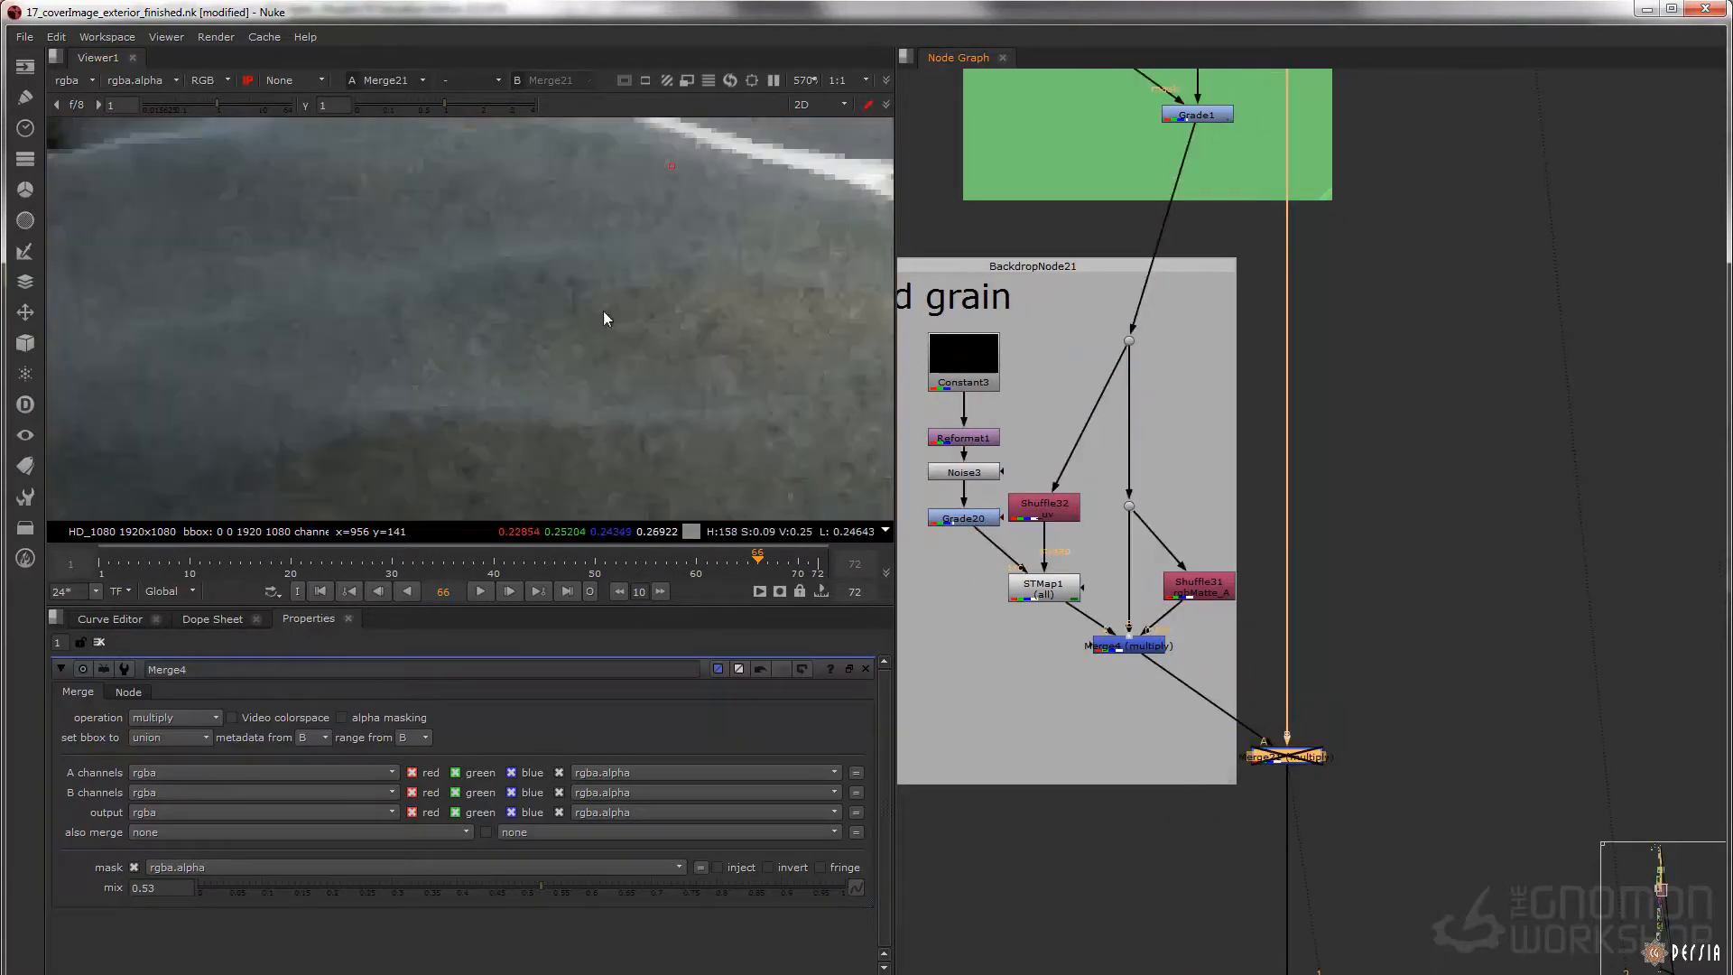
key(f)
key(f)
key(d)
key(d)
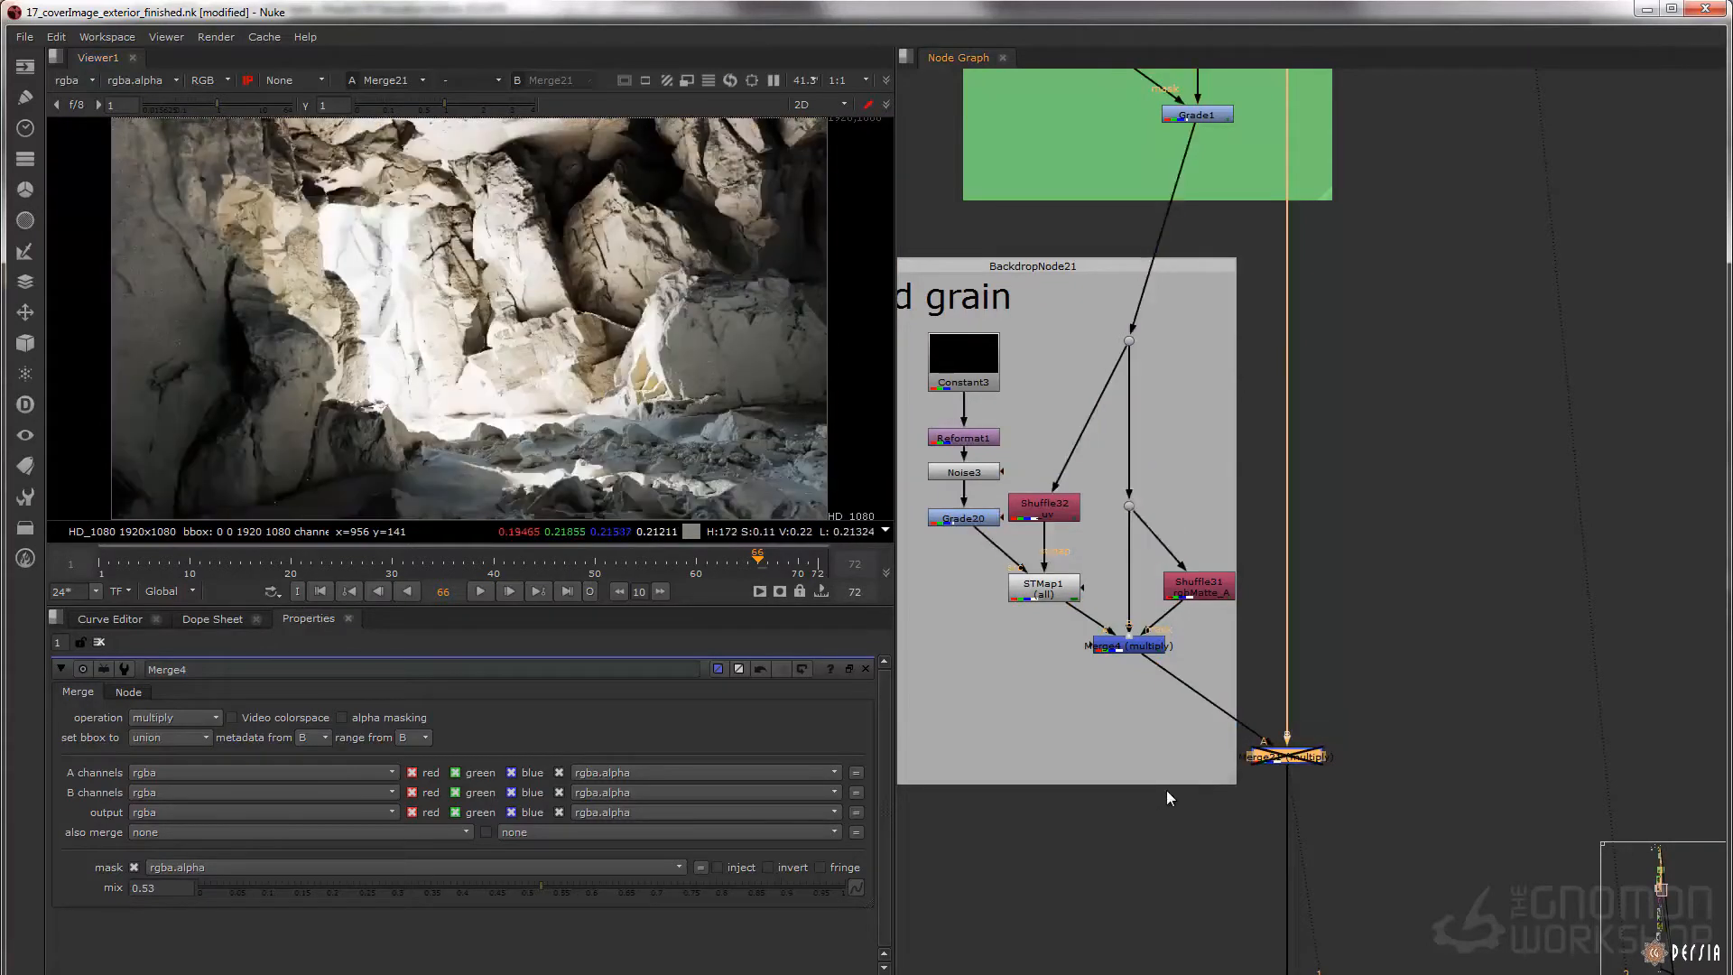
key(d)
key(d)
key(d)
Display the two shuffled passes in the purple backdrop below the sand grain section
scroll(1166, 685, down, 3)
middle_drag(1204, 758, 1222, 464)
middle_drag(1244, 734, 1215, 467)
scroll(1215, 468, up, 4)
middle_drag(1198, 445, 1201, 415)
click(1115, 411)
key(1)
click(1122, 519)
key(1)
key(1)
Display Merge3 (plus) and toggle it off and on to compare its contribution to the cave image
drag(1384, 418, 1190, 653)
key(d)
key(d)
key(d)
key(d)
Display Grade8 in the bg exposure backdrop and toggle it off and on to compare the background brightness
middle_drag(1251, 930, 1230, 458)
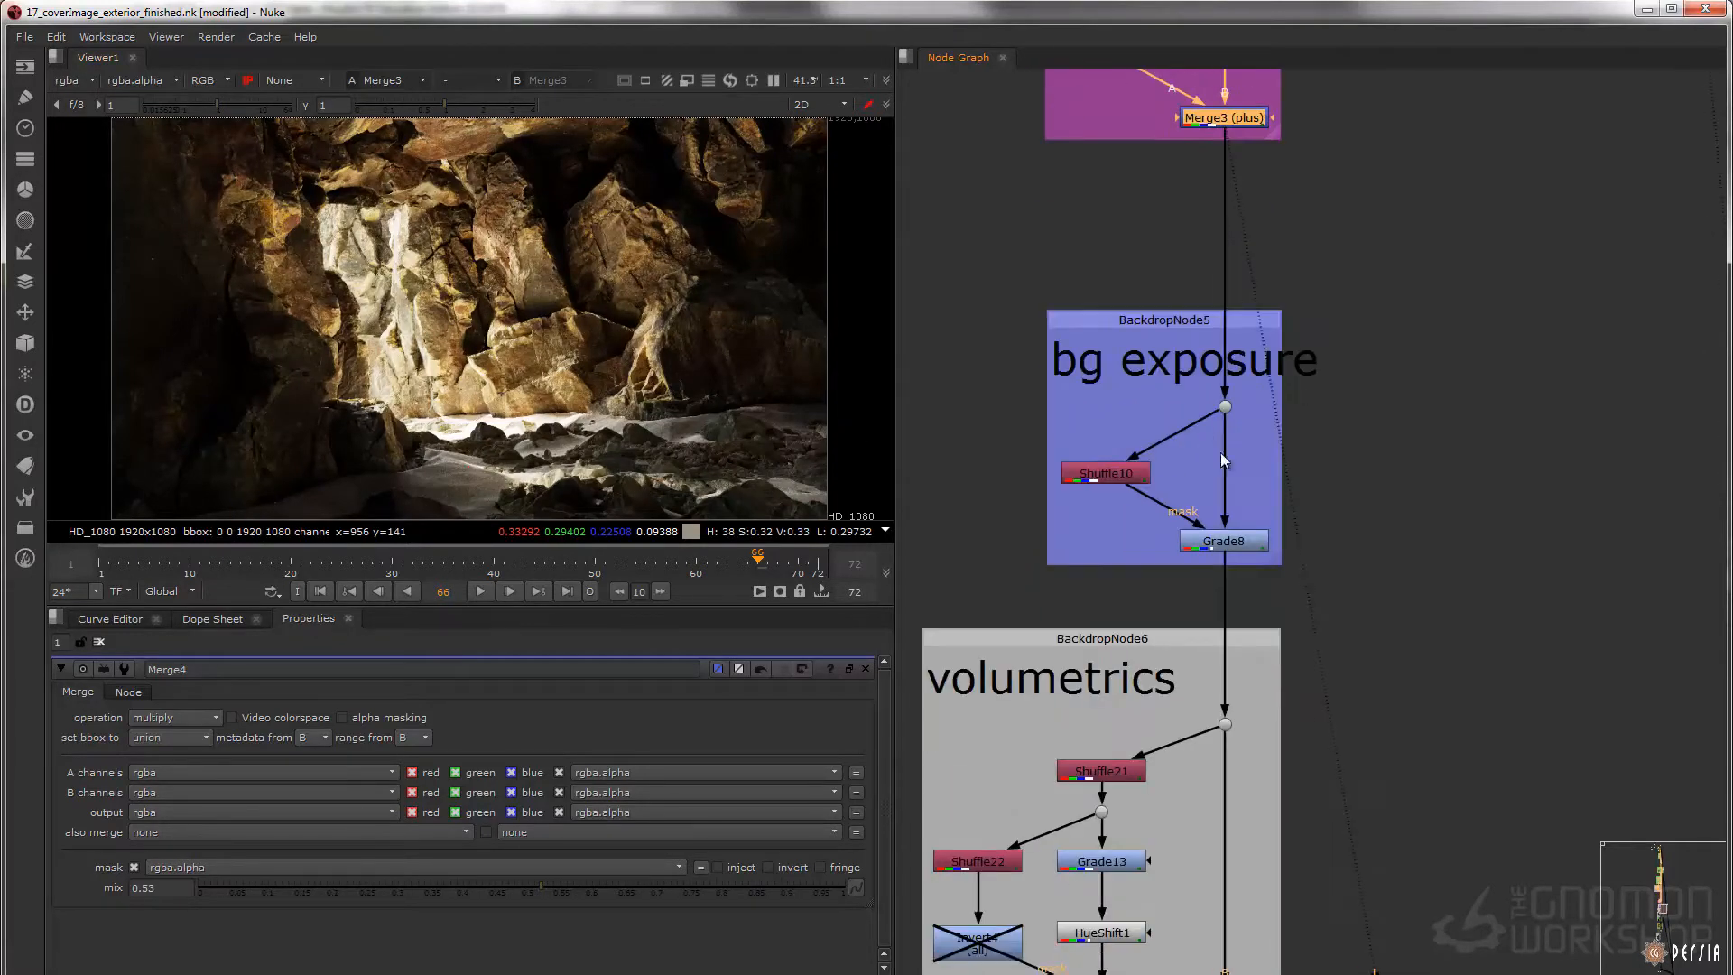
click(1248, 545)
key(1)
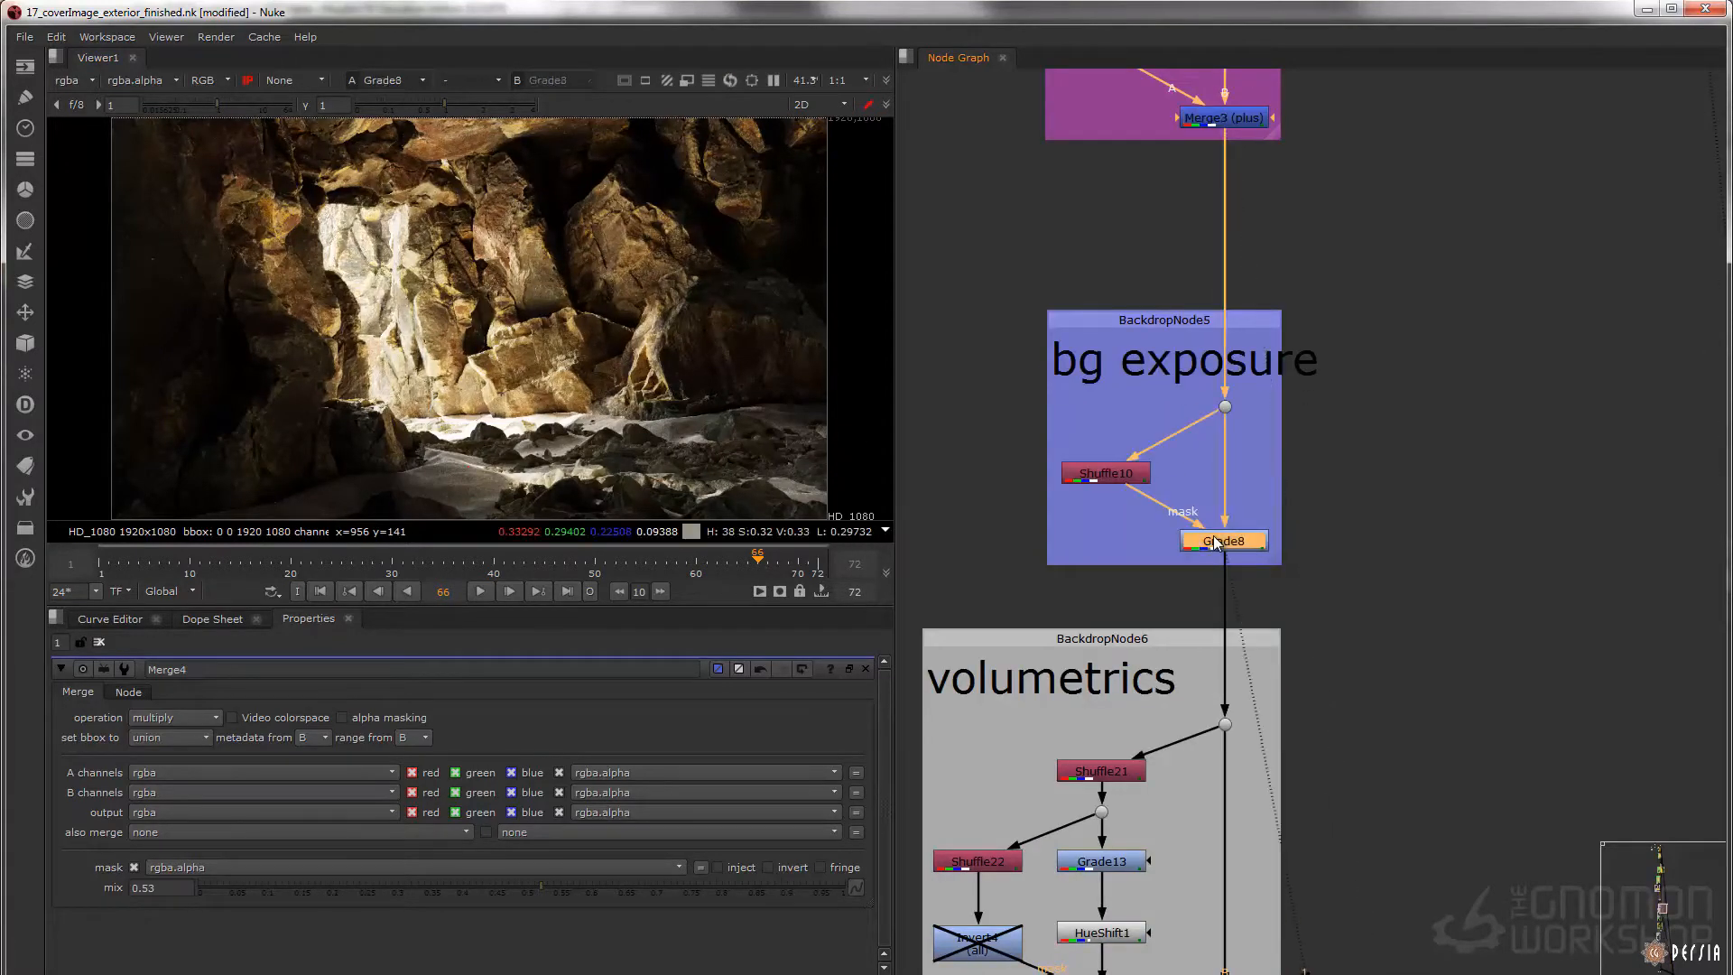
key(d)
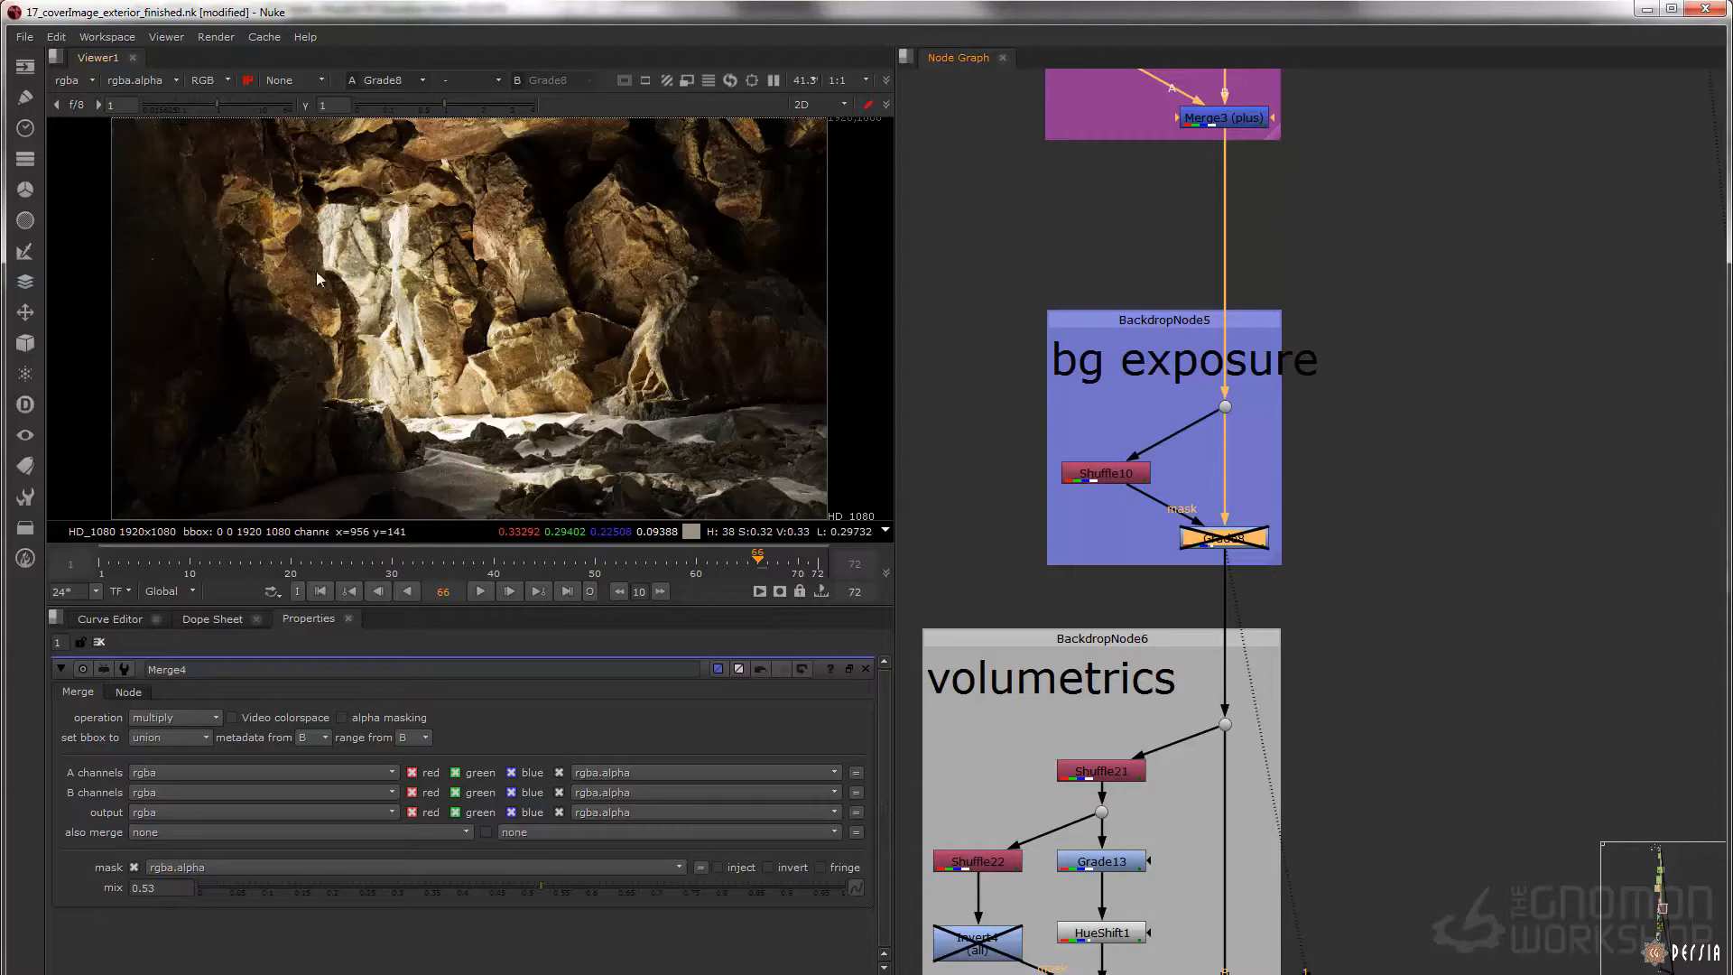
key(d)
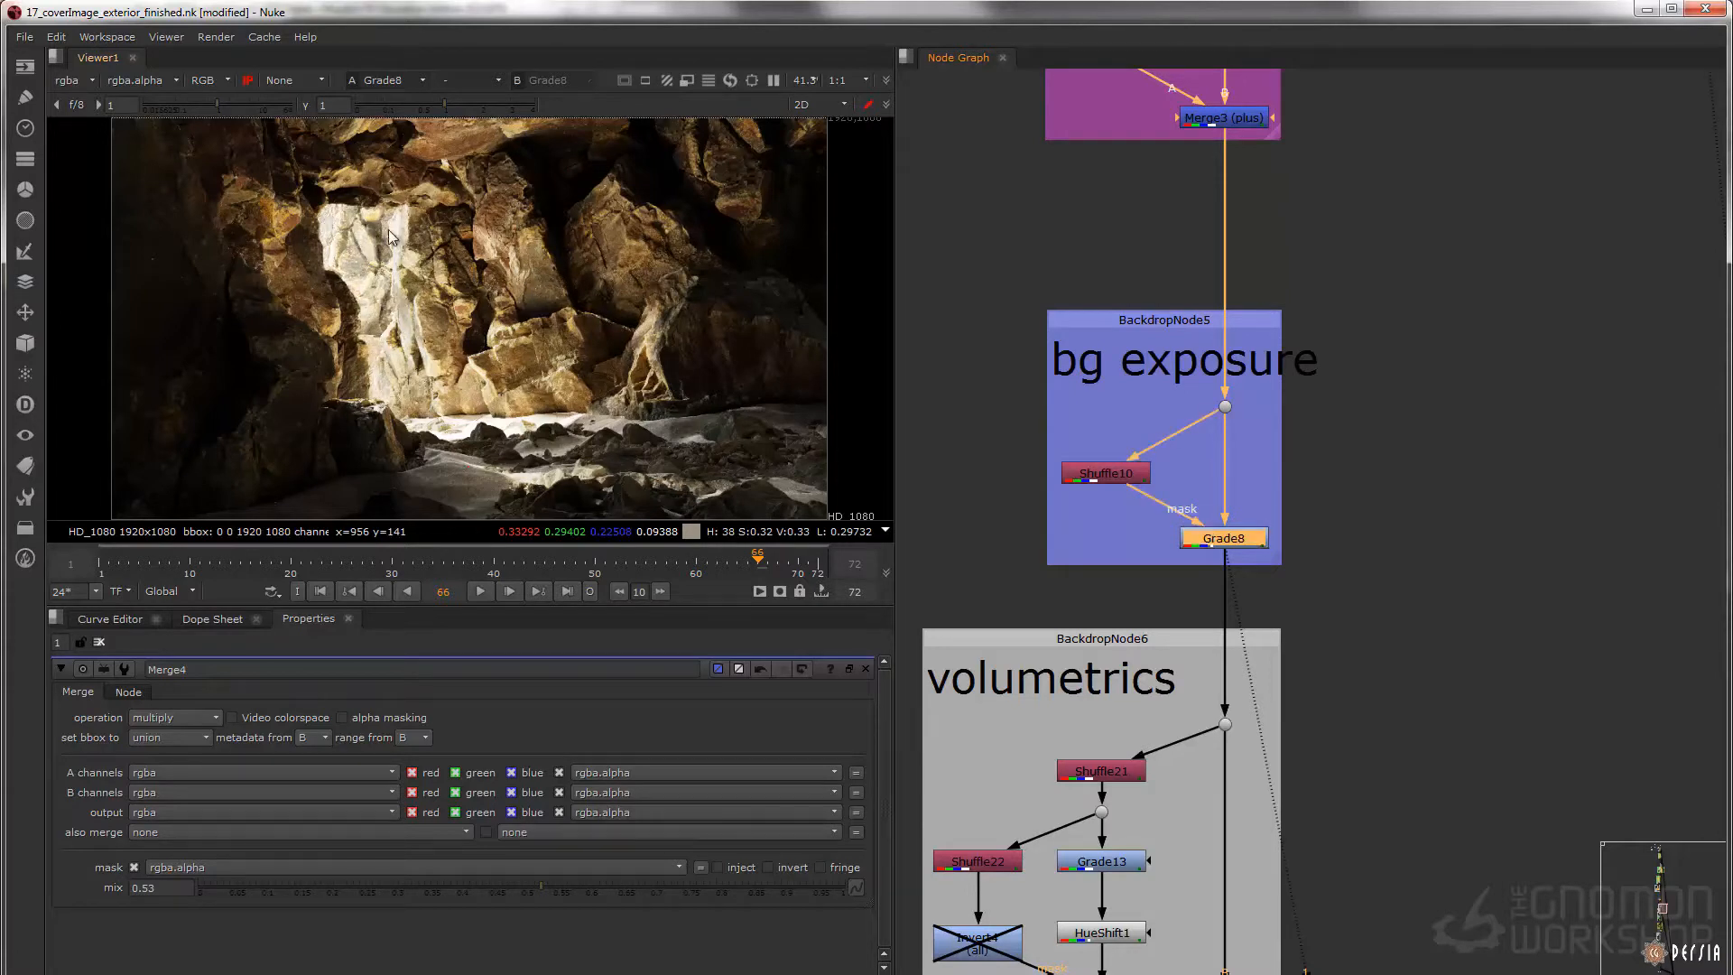
Display Shuffle10's background matte and locate the first volumetrics backdrop
click(1108, 478)
key(1)
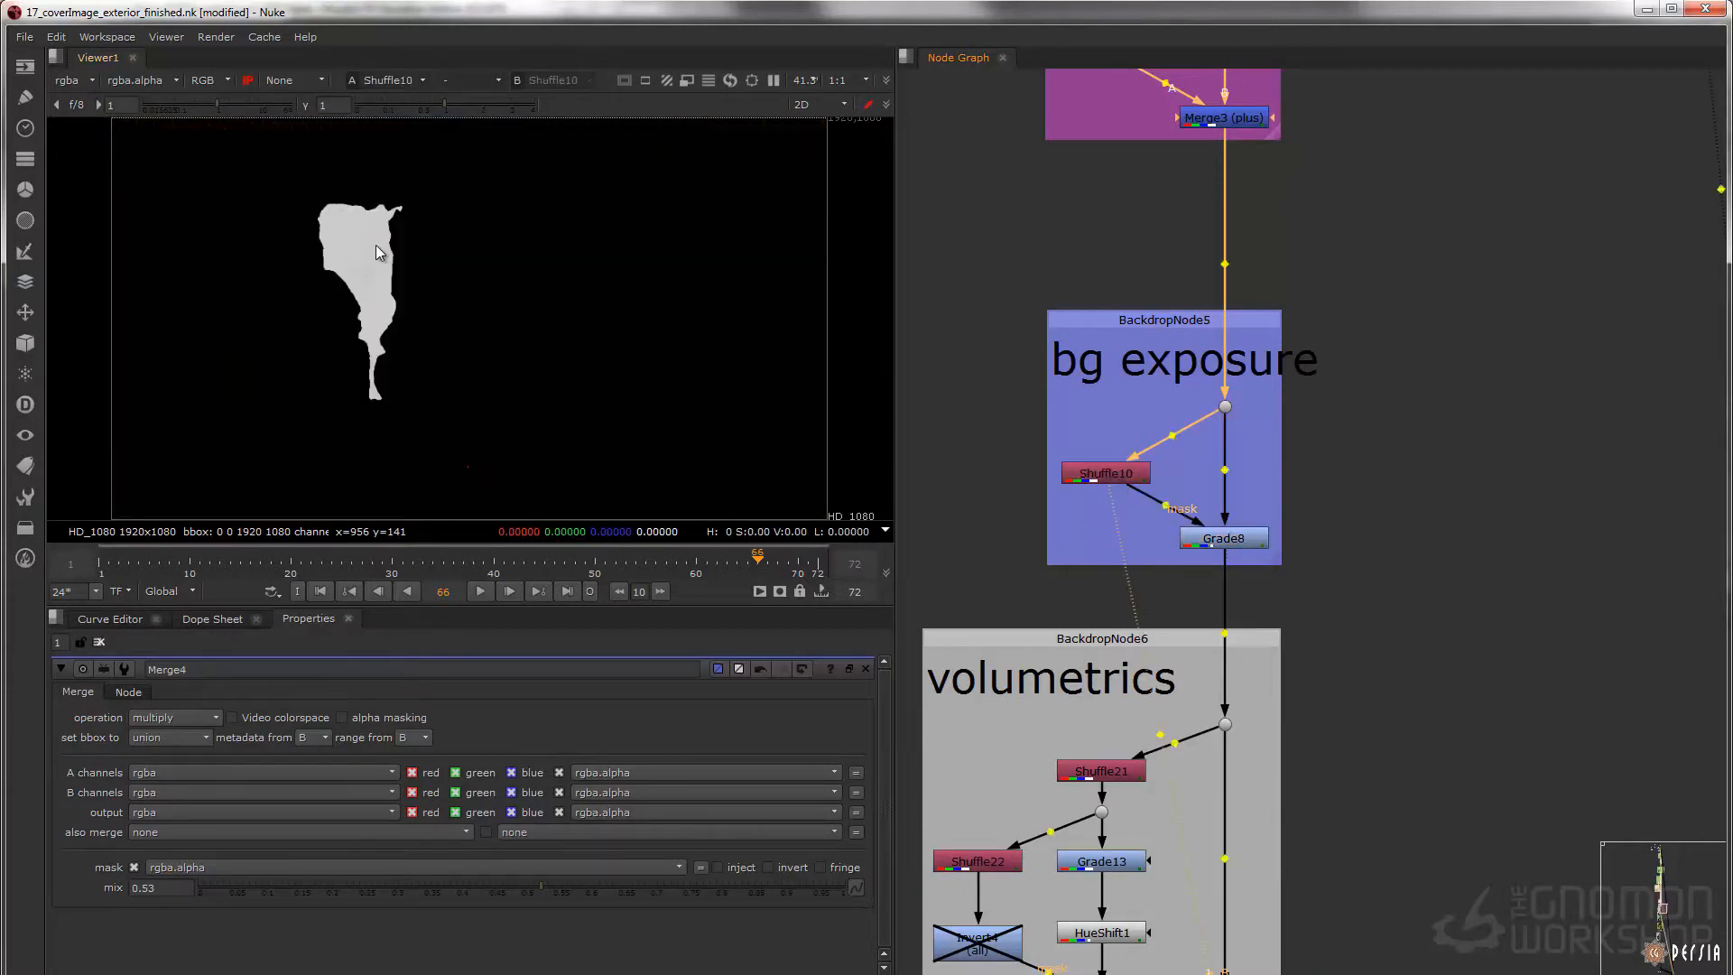
scroll(948, 469, down, 6)
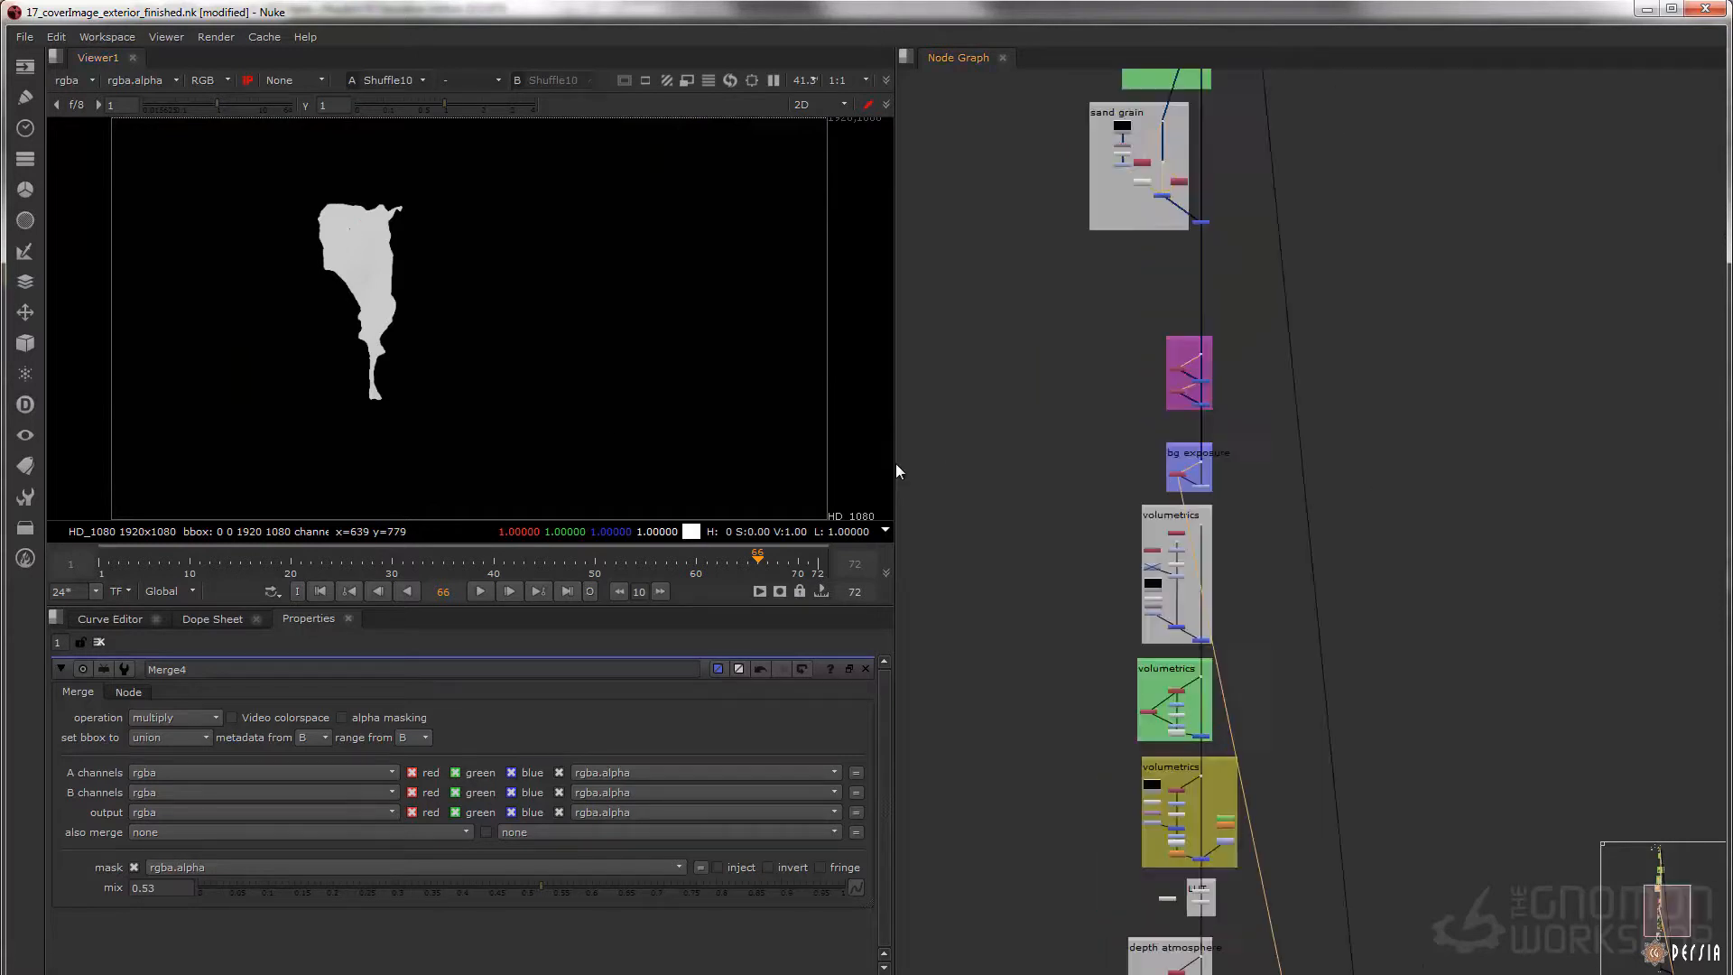
drag(1237, 262, 1171, 325)
scroll(1209, 487, up, 8)
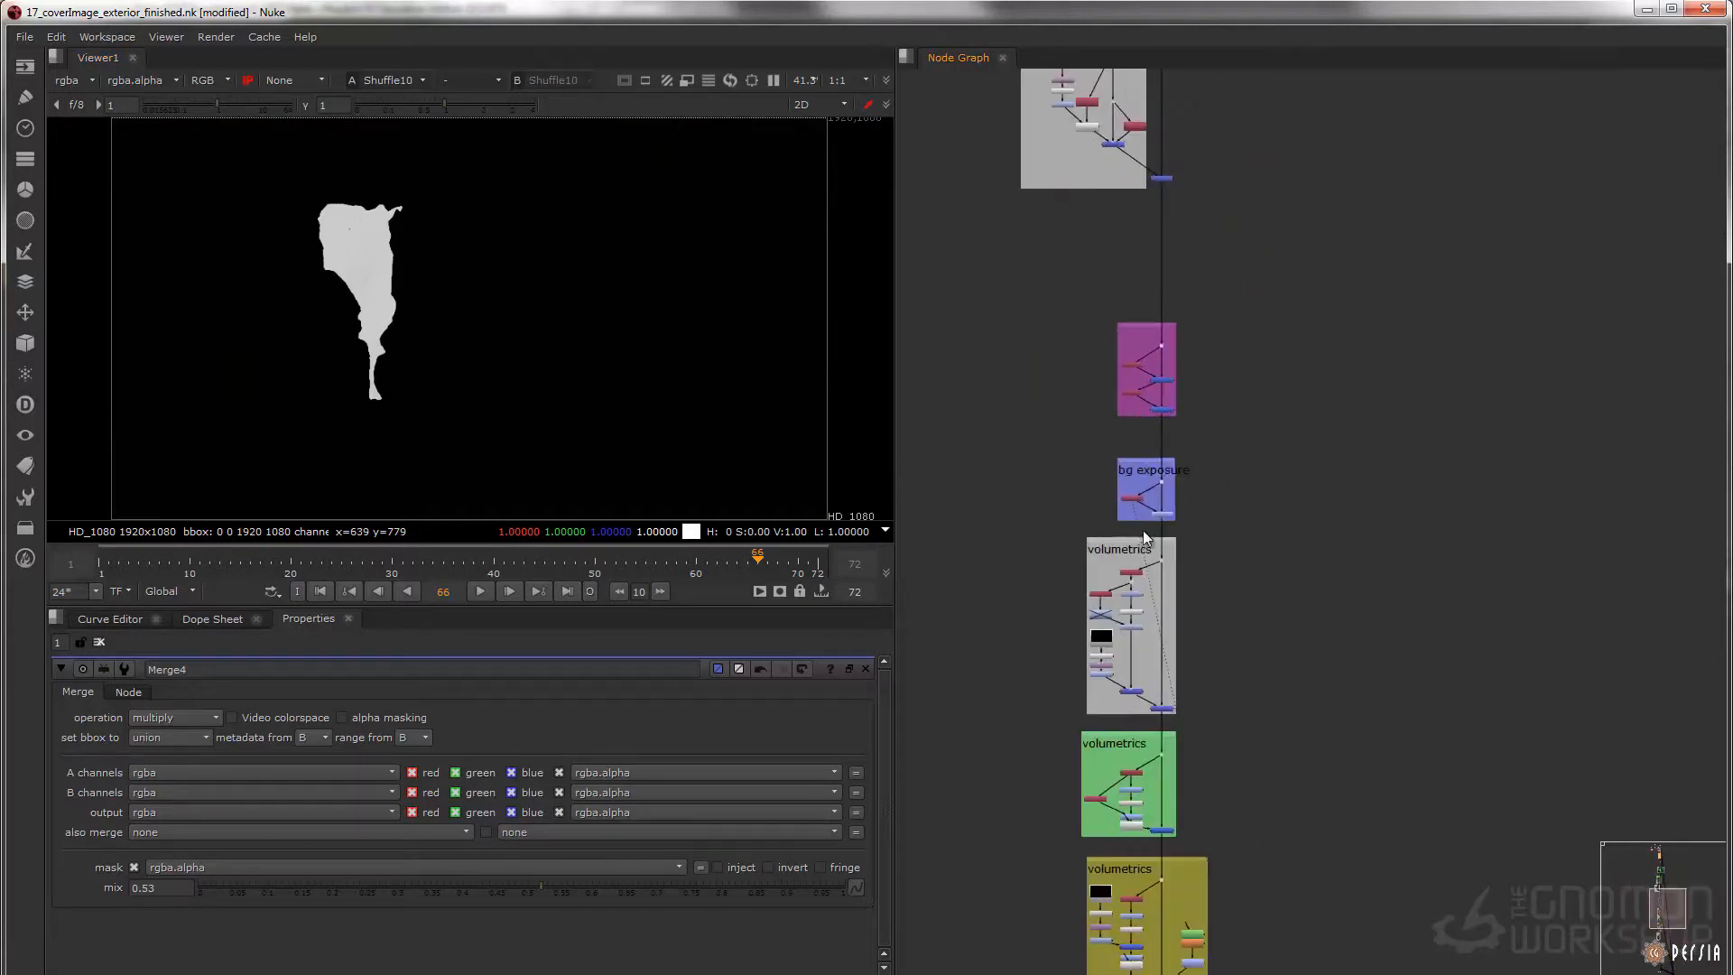
scroll(1168, 334, up, 4)
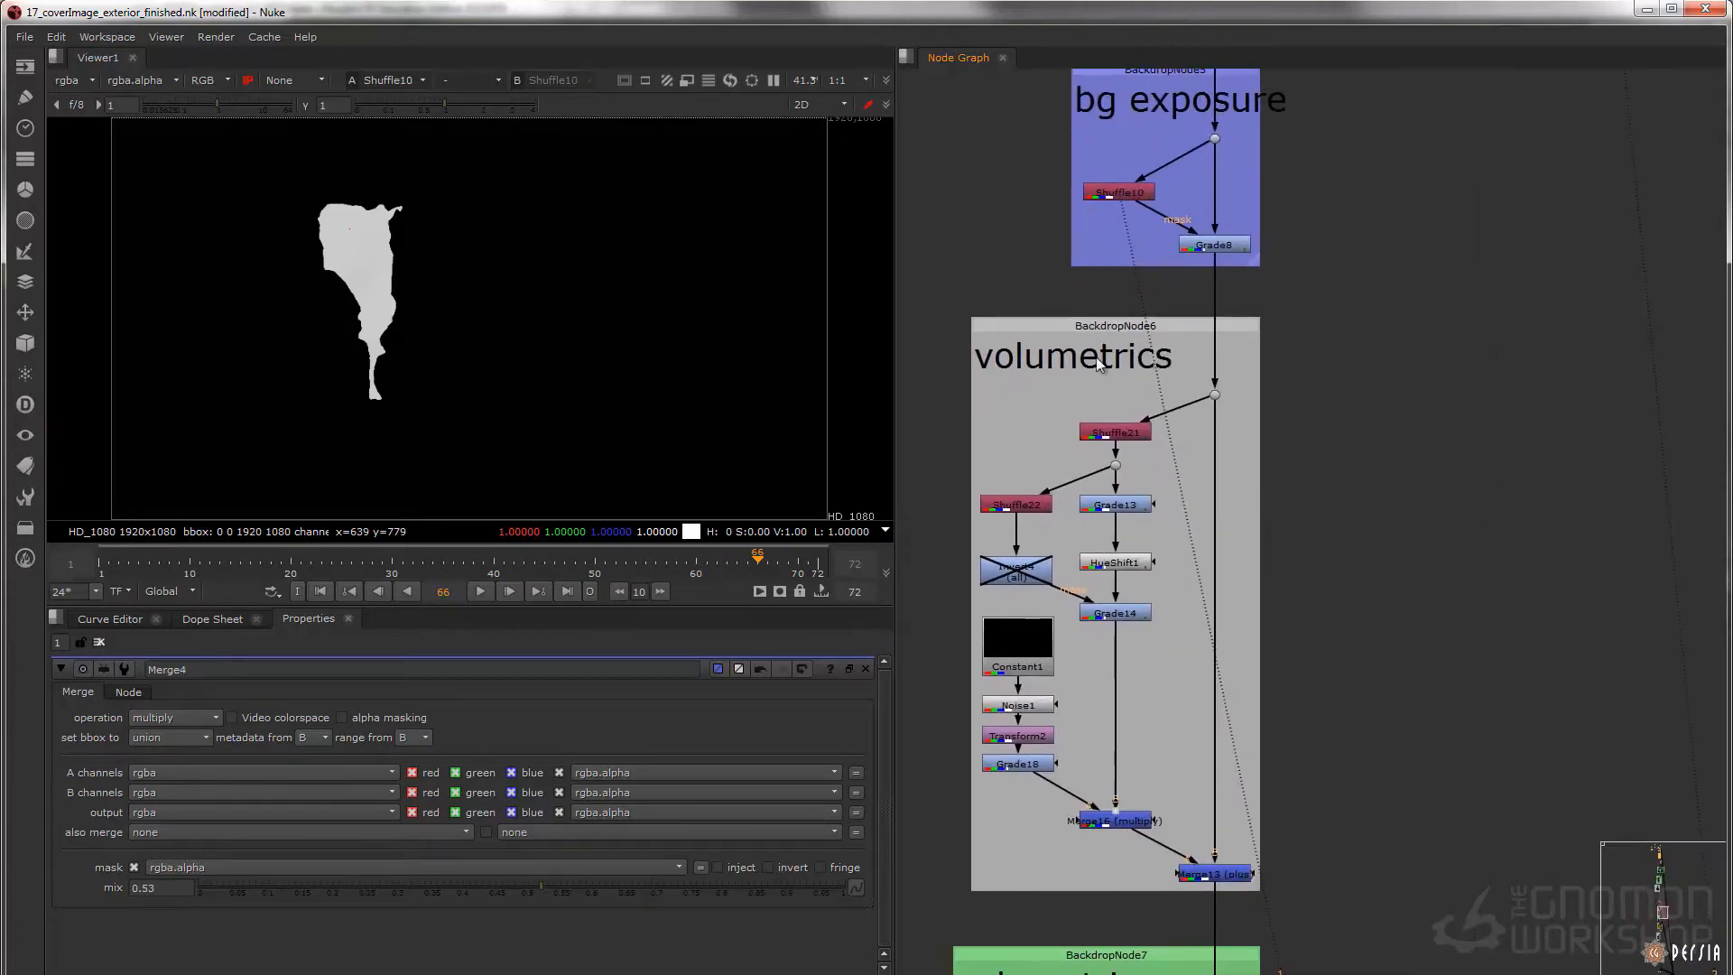
middle_drag(1057, 331, 1069, 284)
Display Shuffle21's volumetrics pass and open its properties to inspect the channel routing
click(1128, 391)
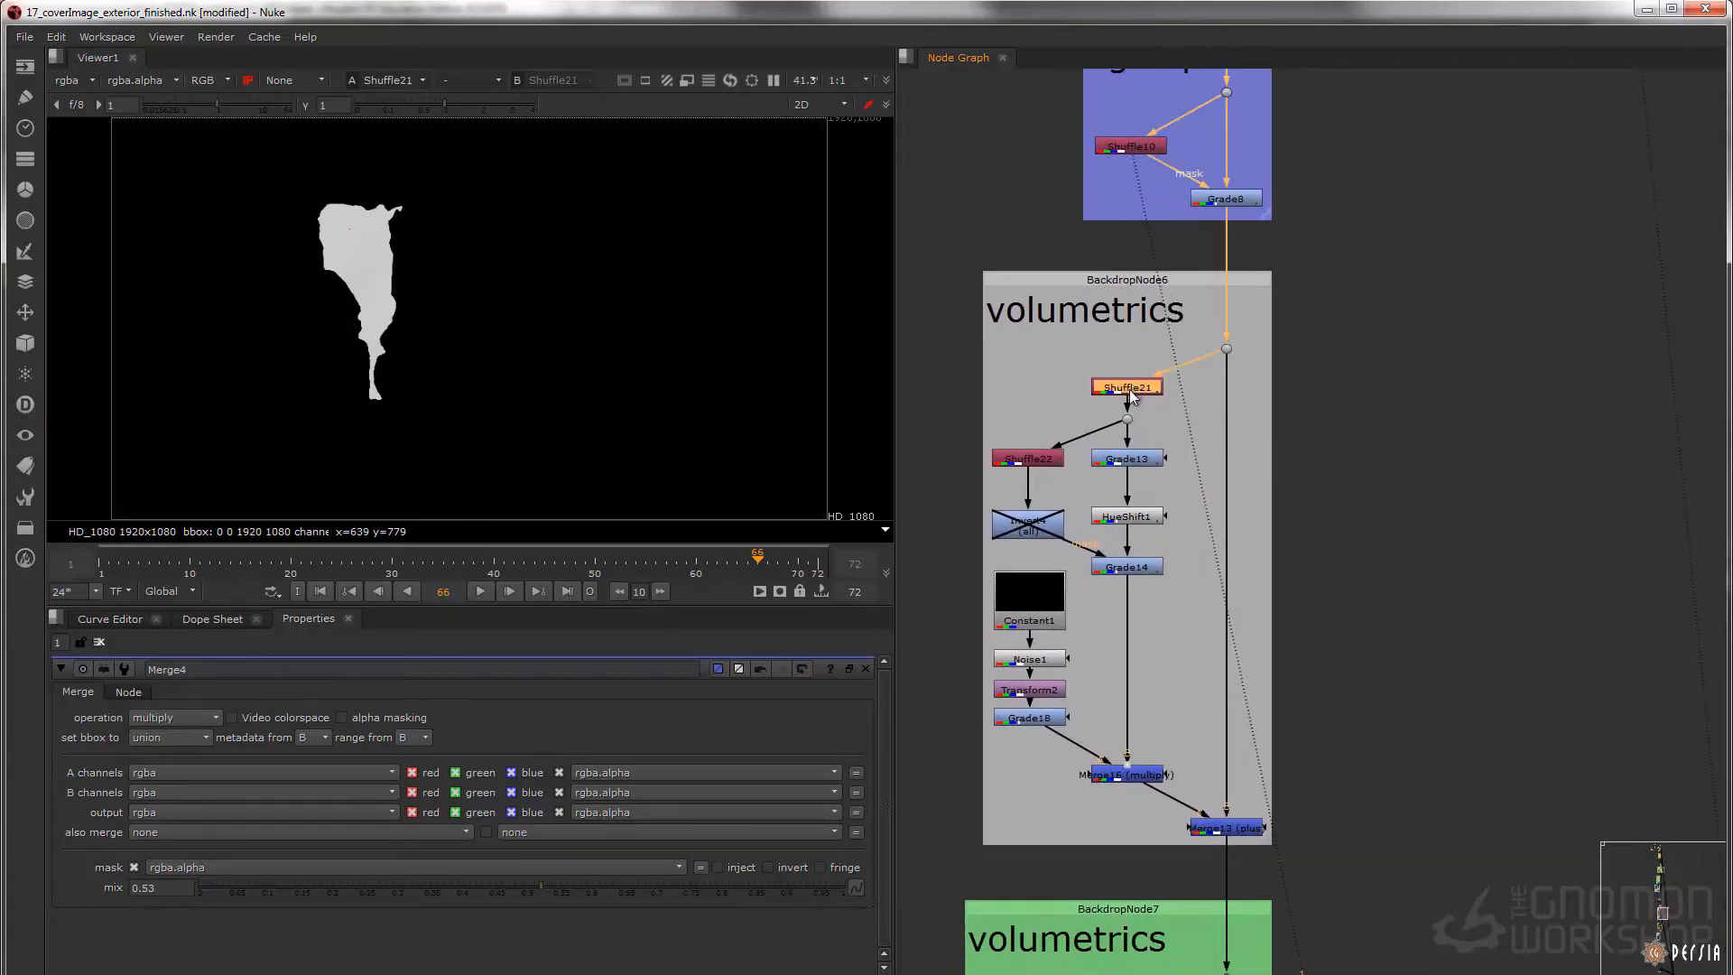
key(1)
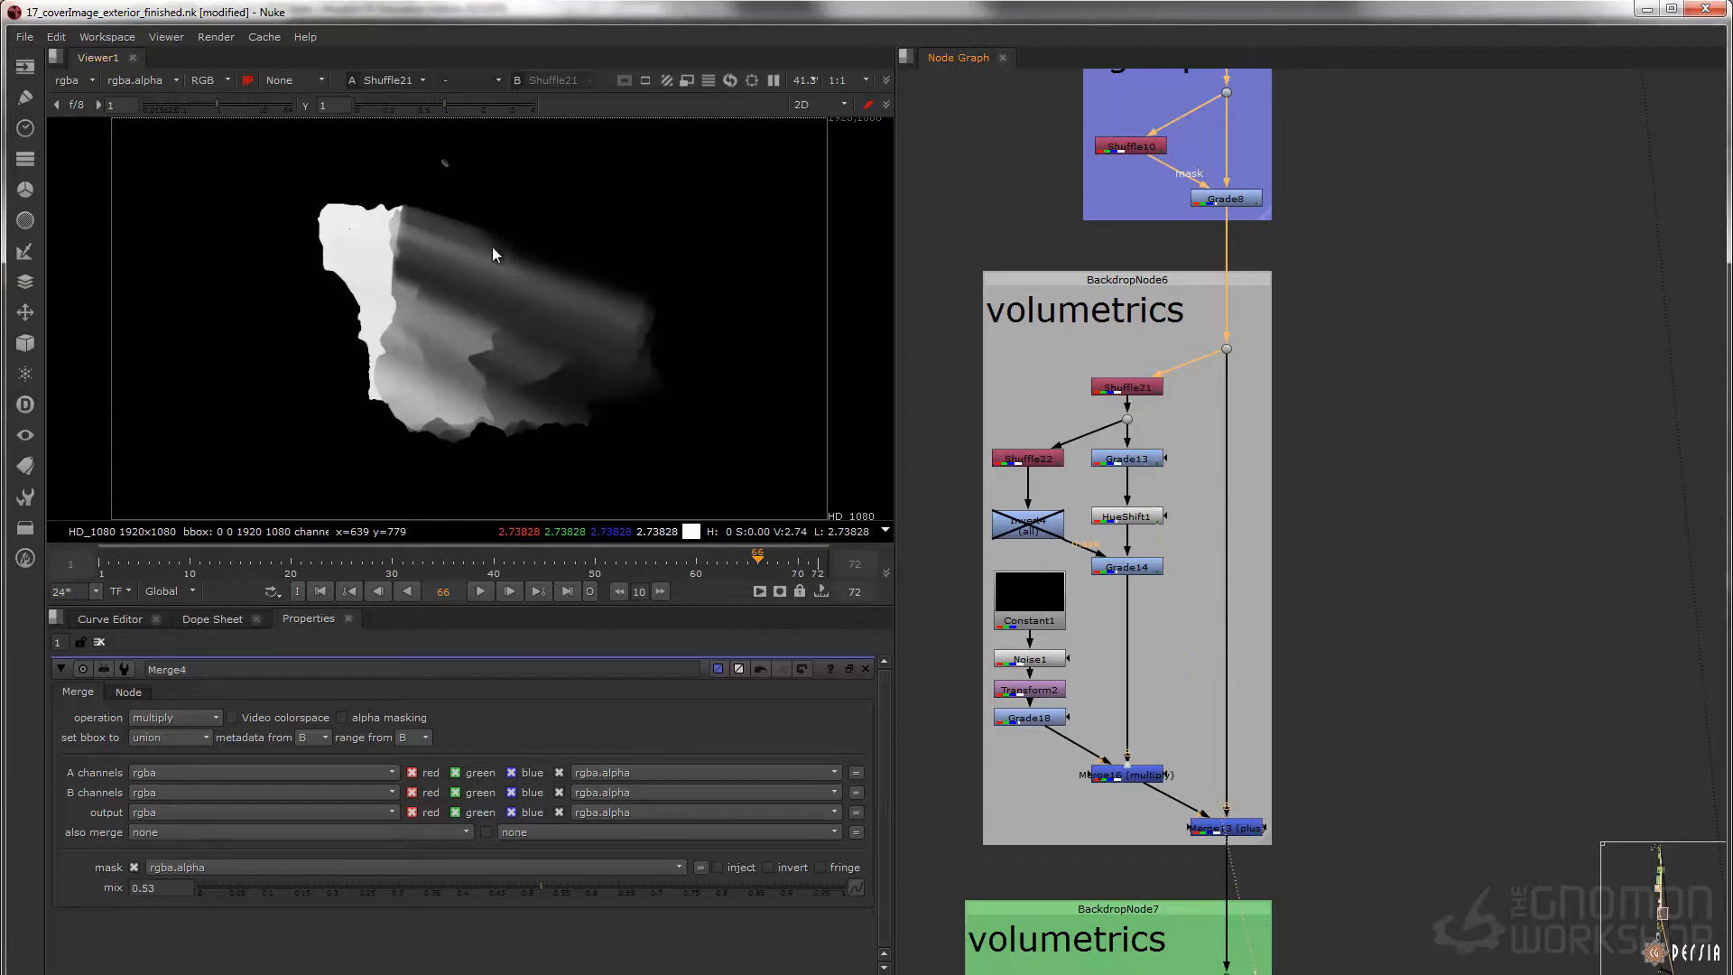
double_click(1136, 390)
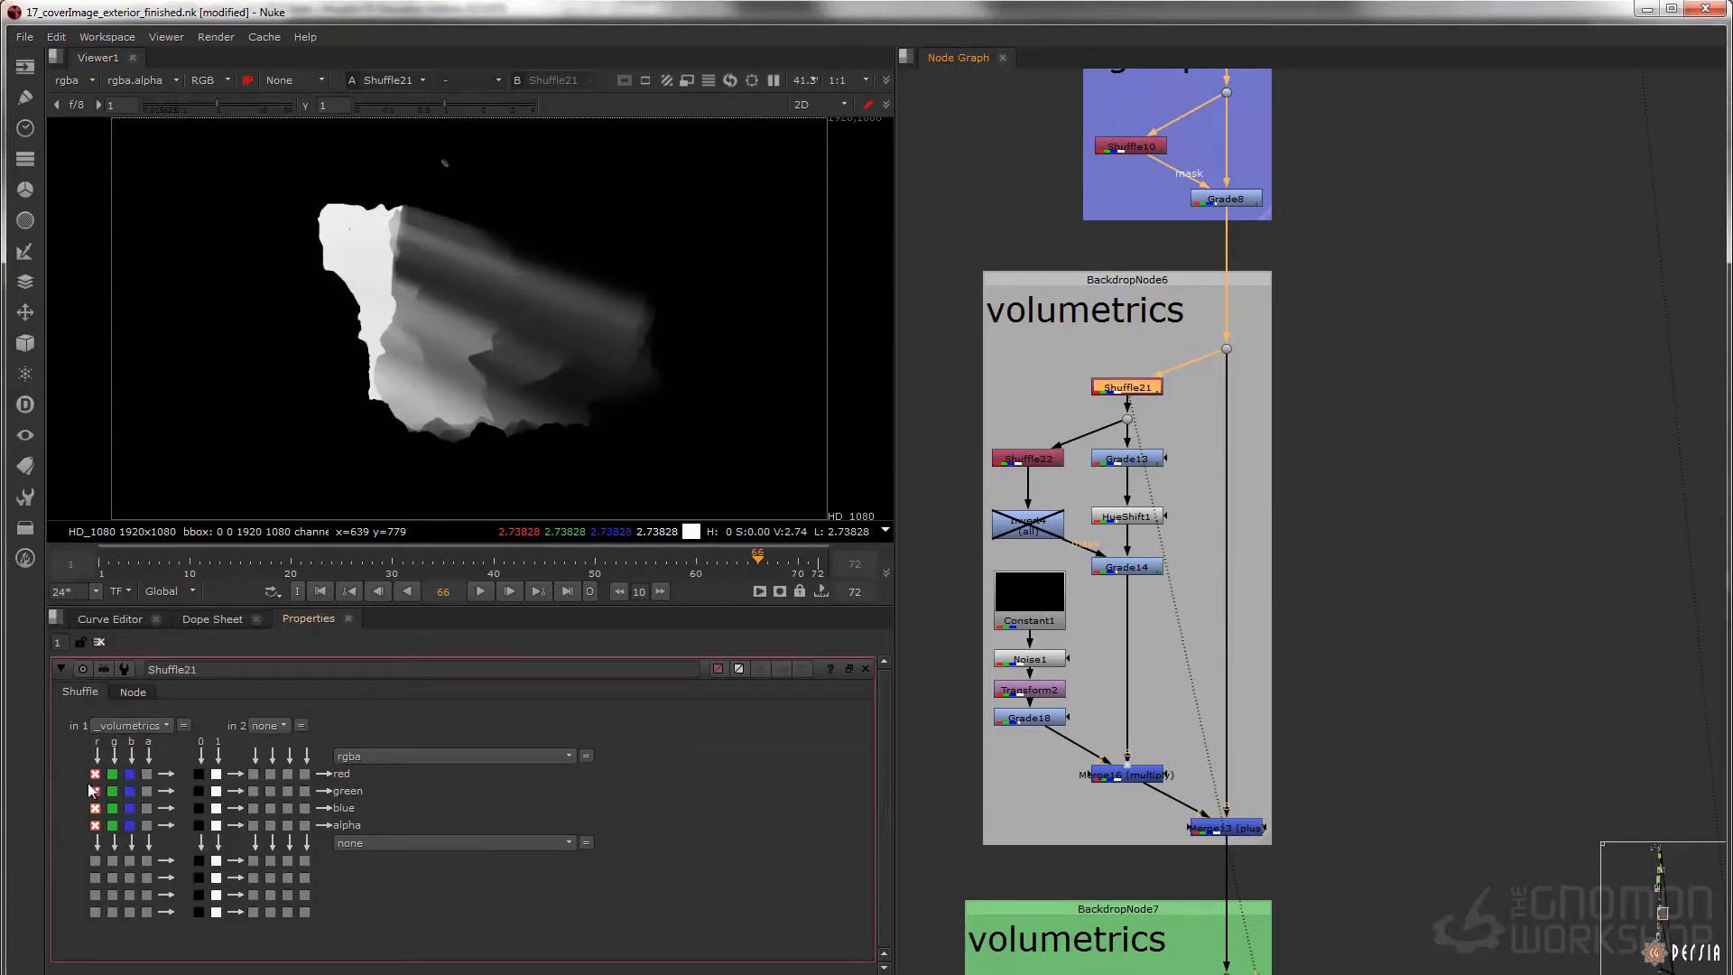
Display Grade14's tinted light rays and the Merge16 multiply result, and disable Merge16 for comparison
click(1134, 569)
key(1)
middle_drag(1148, 560, 1148, 553)
middle_drag(1216, 706, 1199, 614)
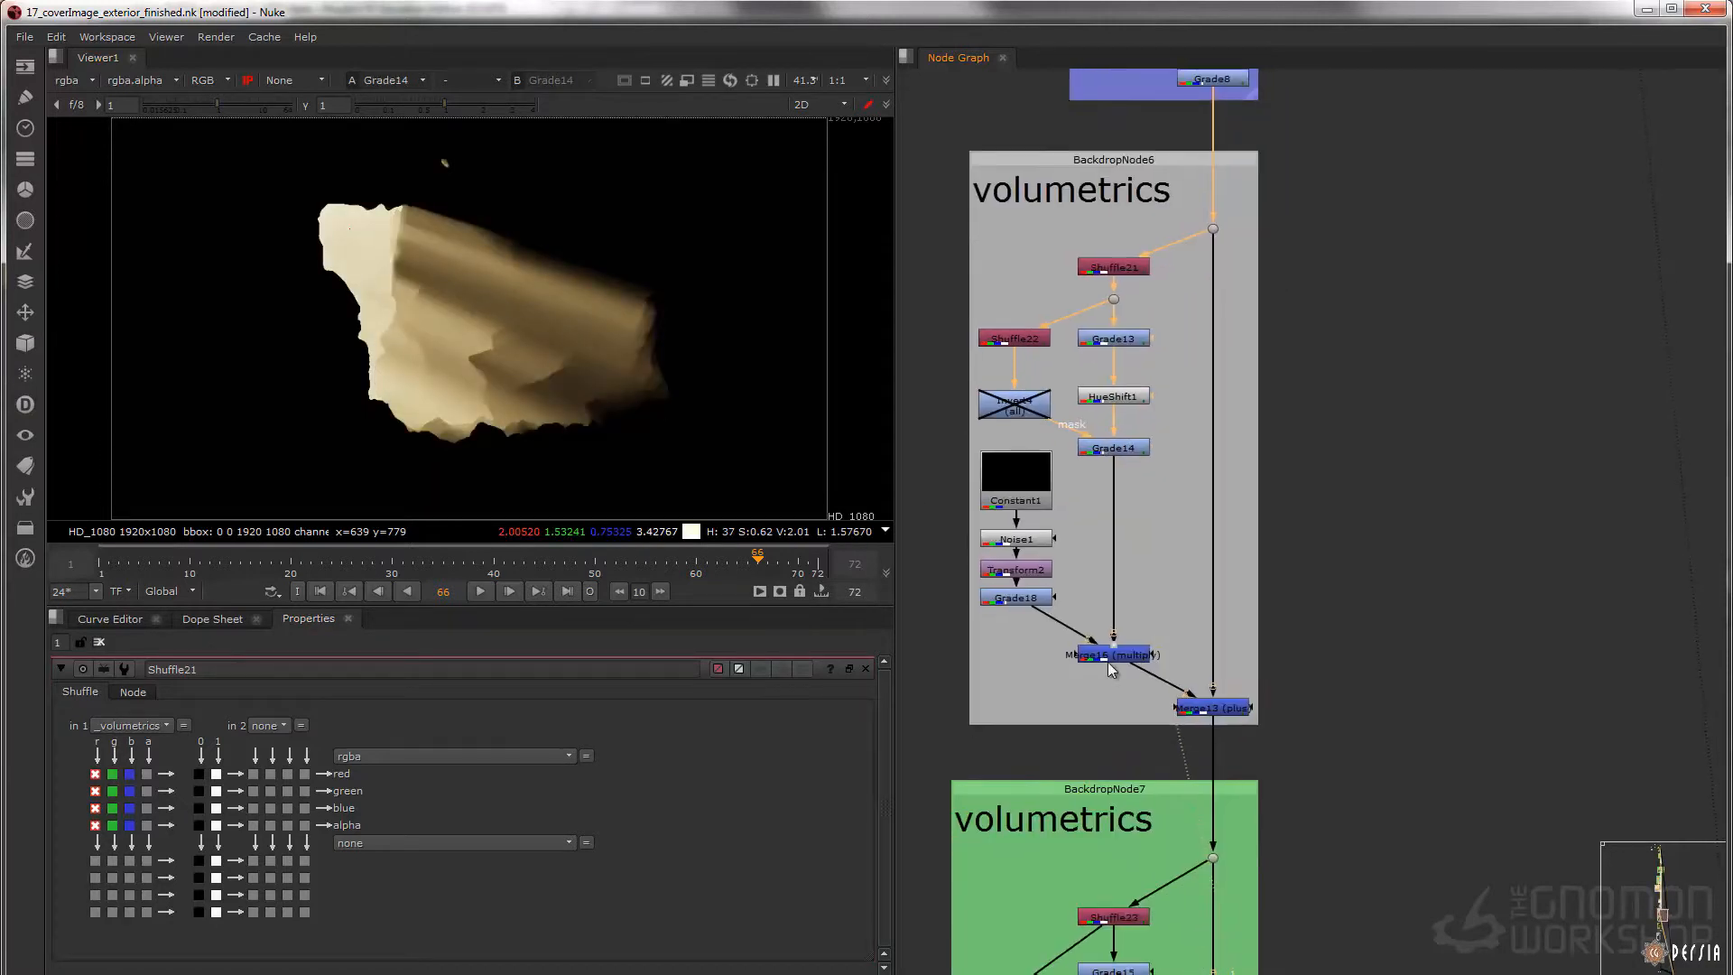
click(1123, 656)
key(1)
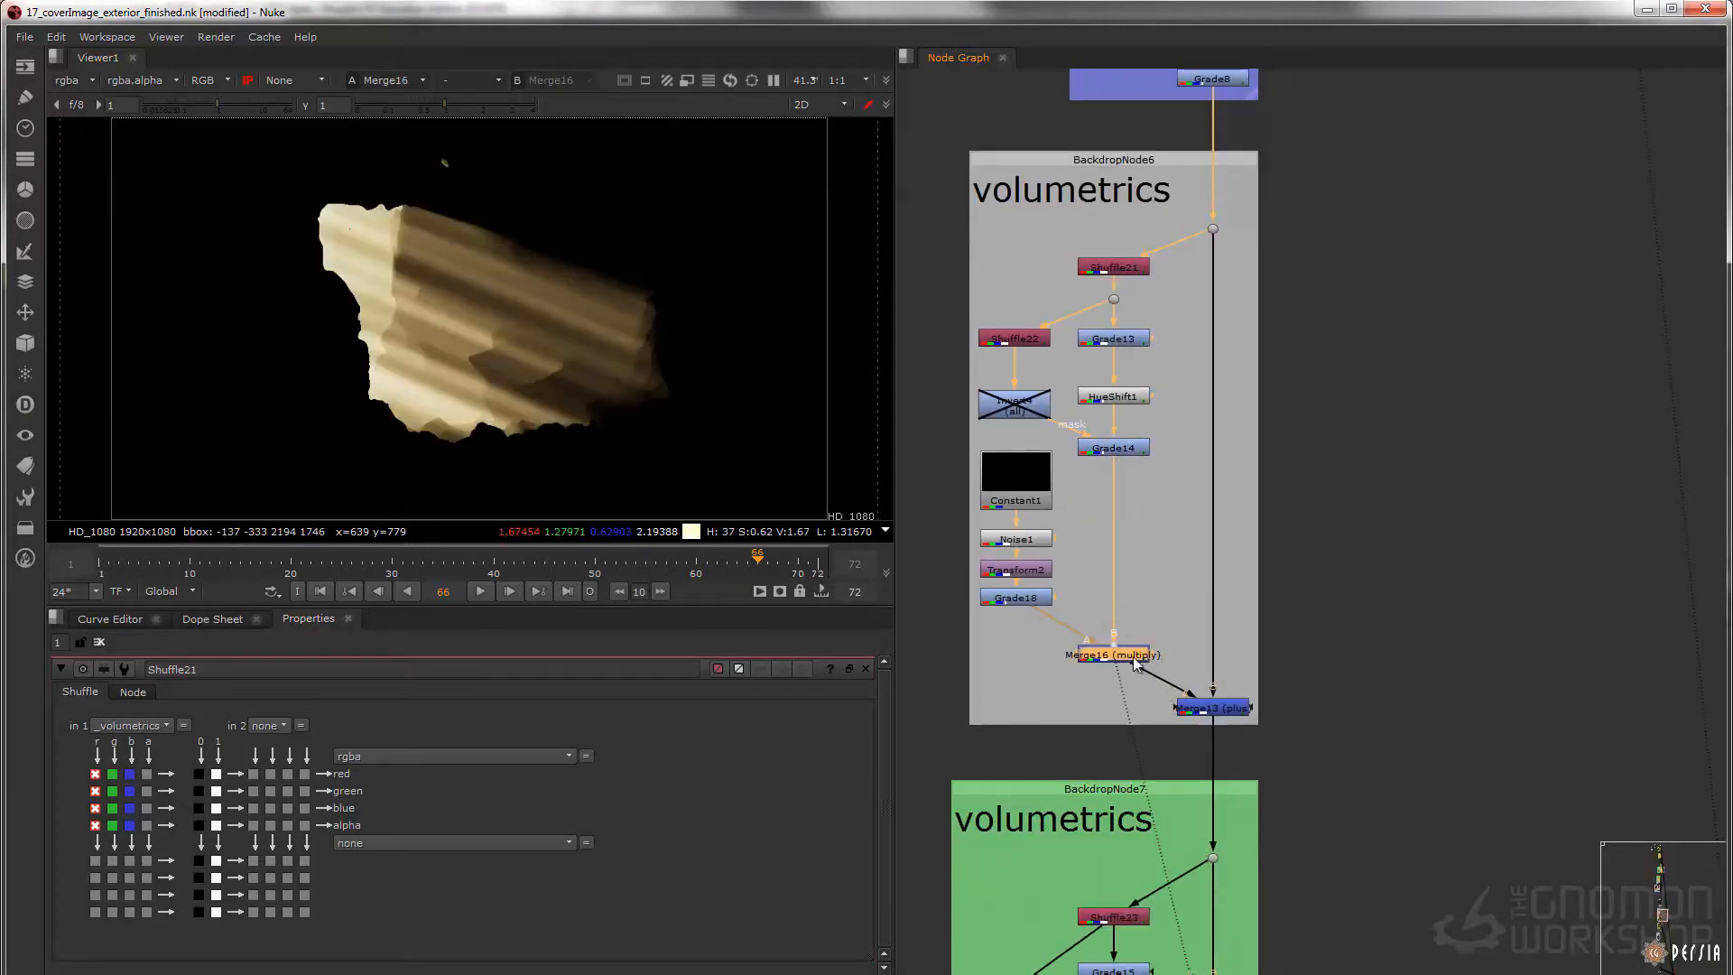
key(d)
Display Noise1's streak pattern and open its properties
scroll(1095, 562, up, 3)
middle_drag(1095, 562, 1174, 572)
click(1090, 533)
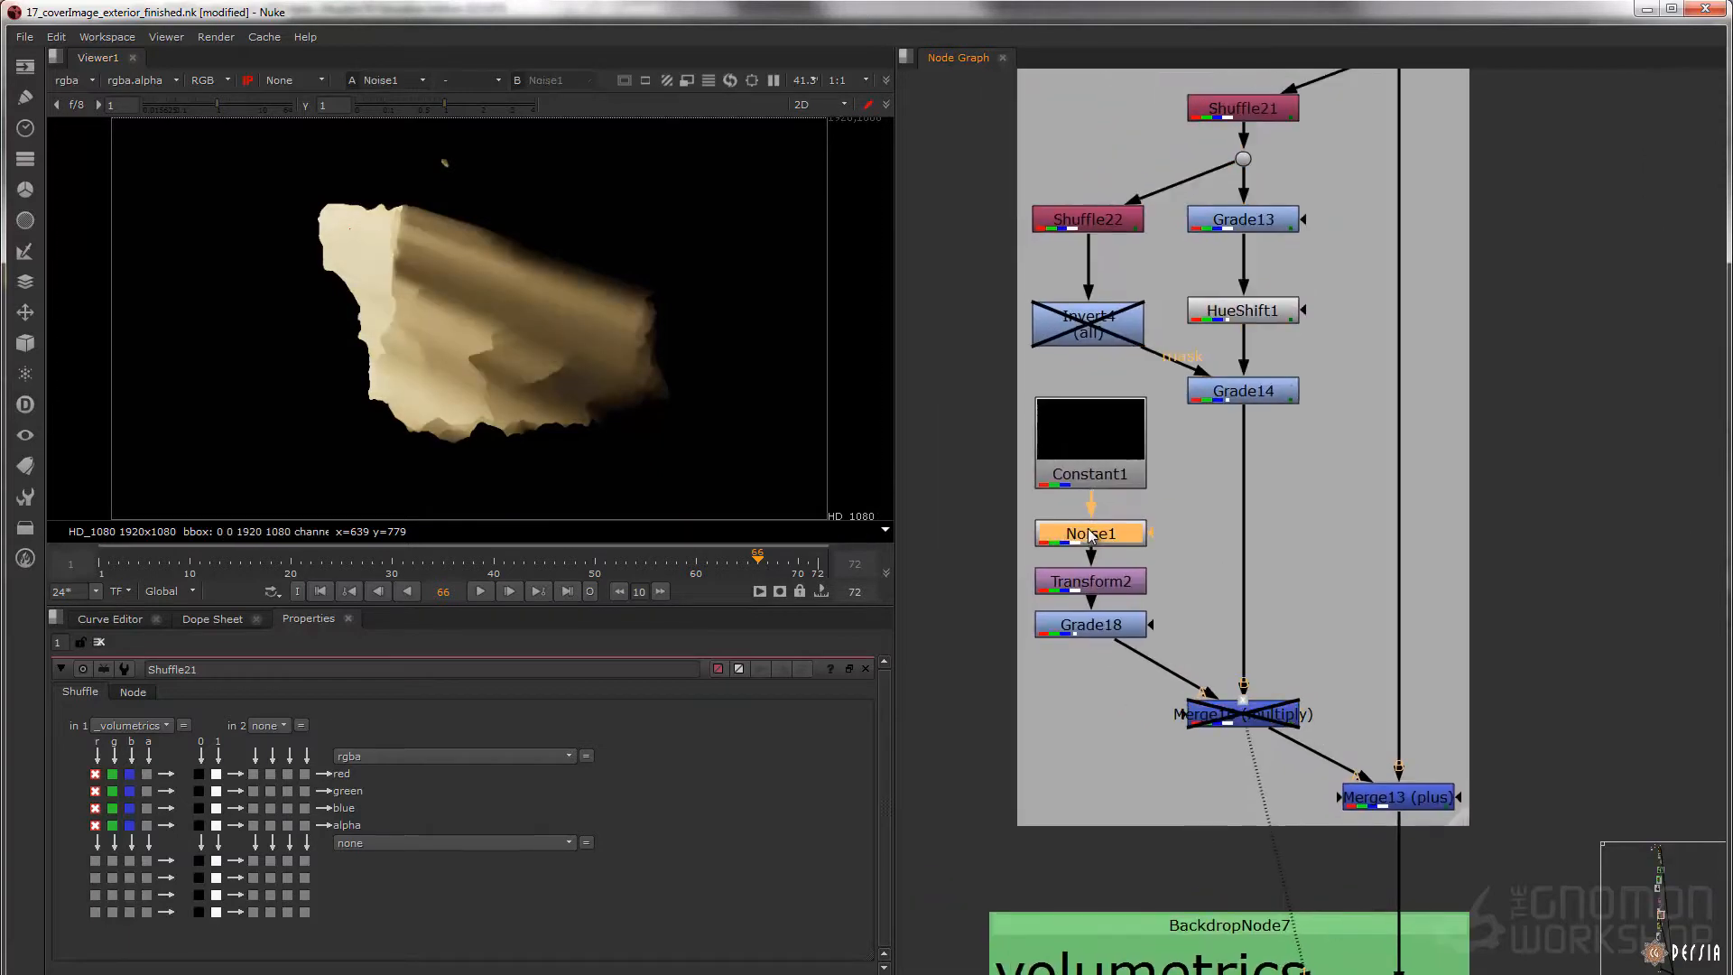
key(1)
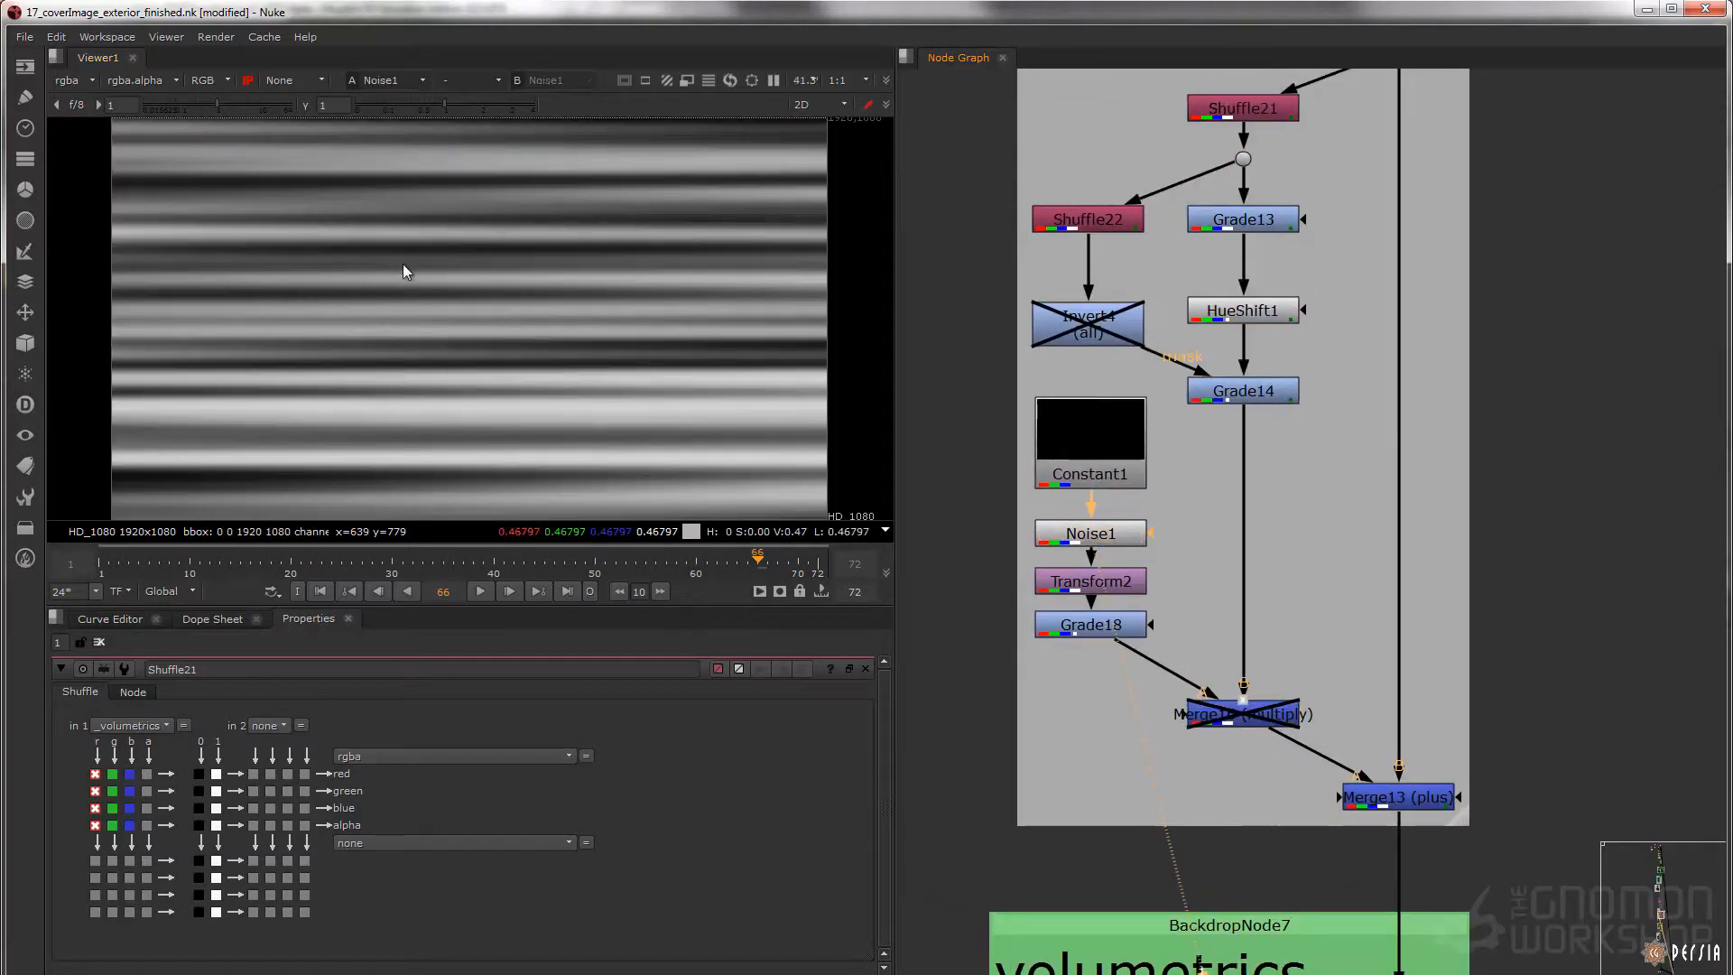
double_click(1099, 540)
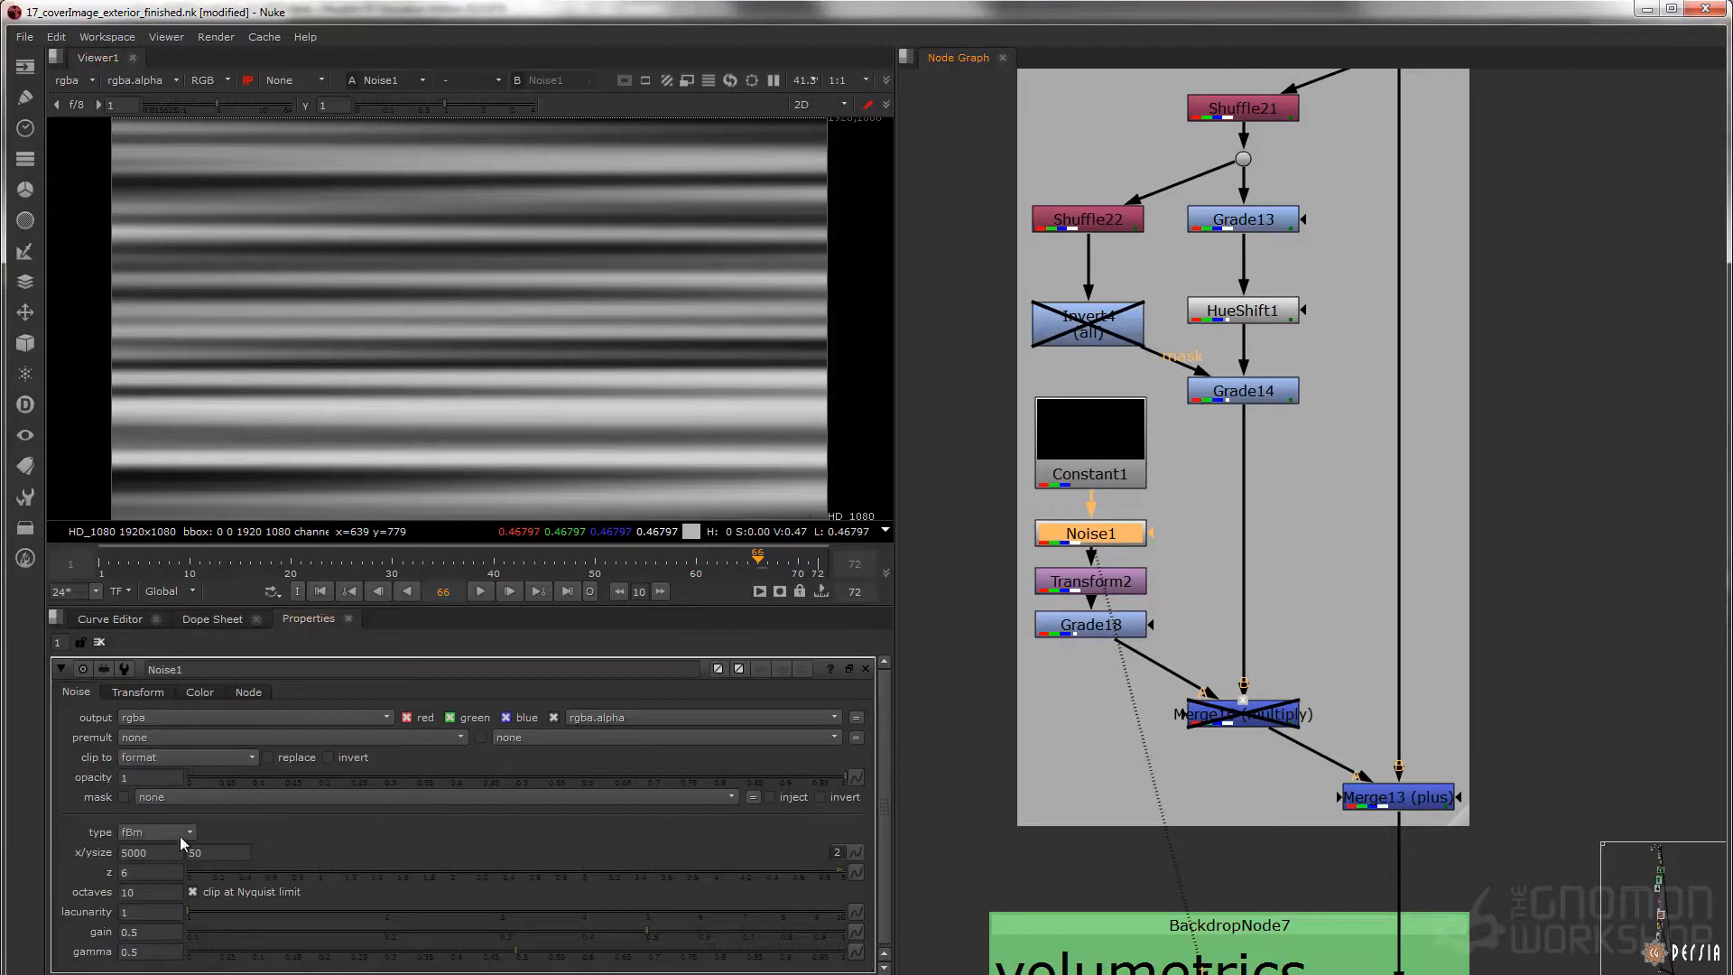
Display the rotated streaks at Transform2 and their graded version at Grade18
click(1088, 585)
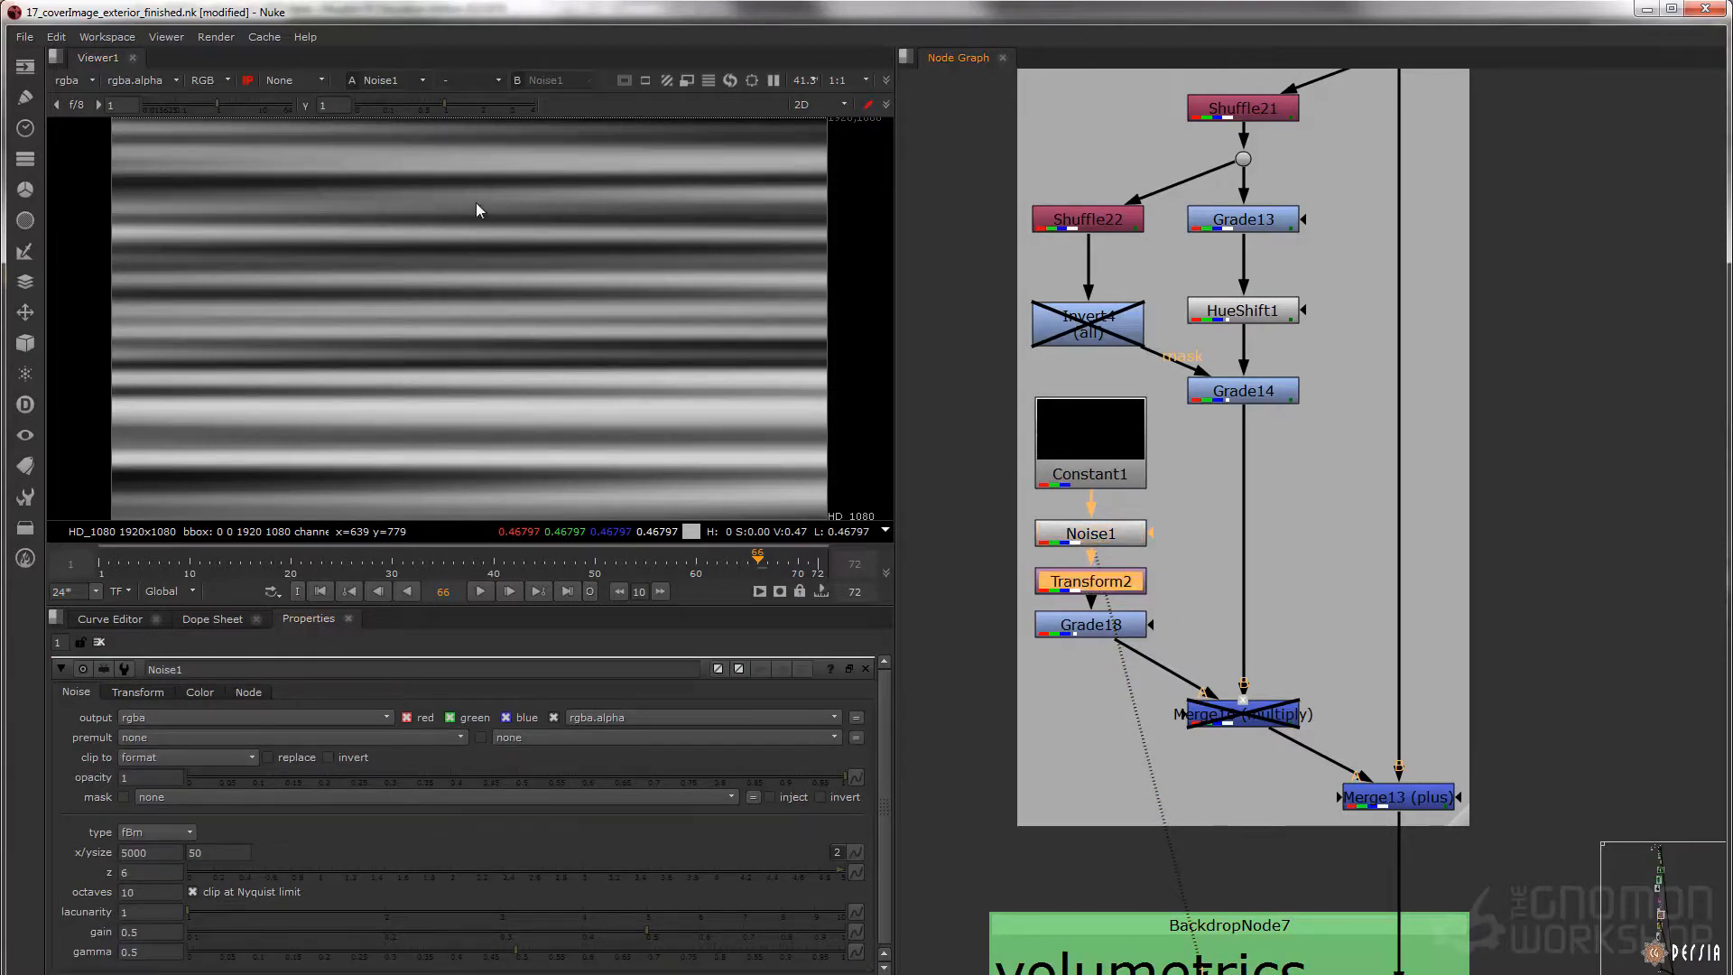
key(1)
click(1098, 626)
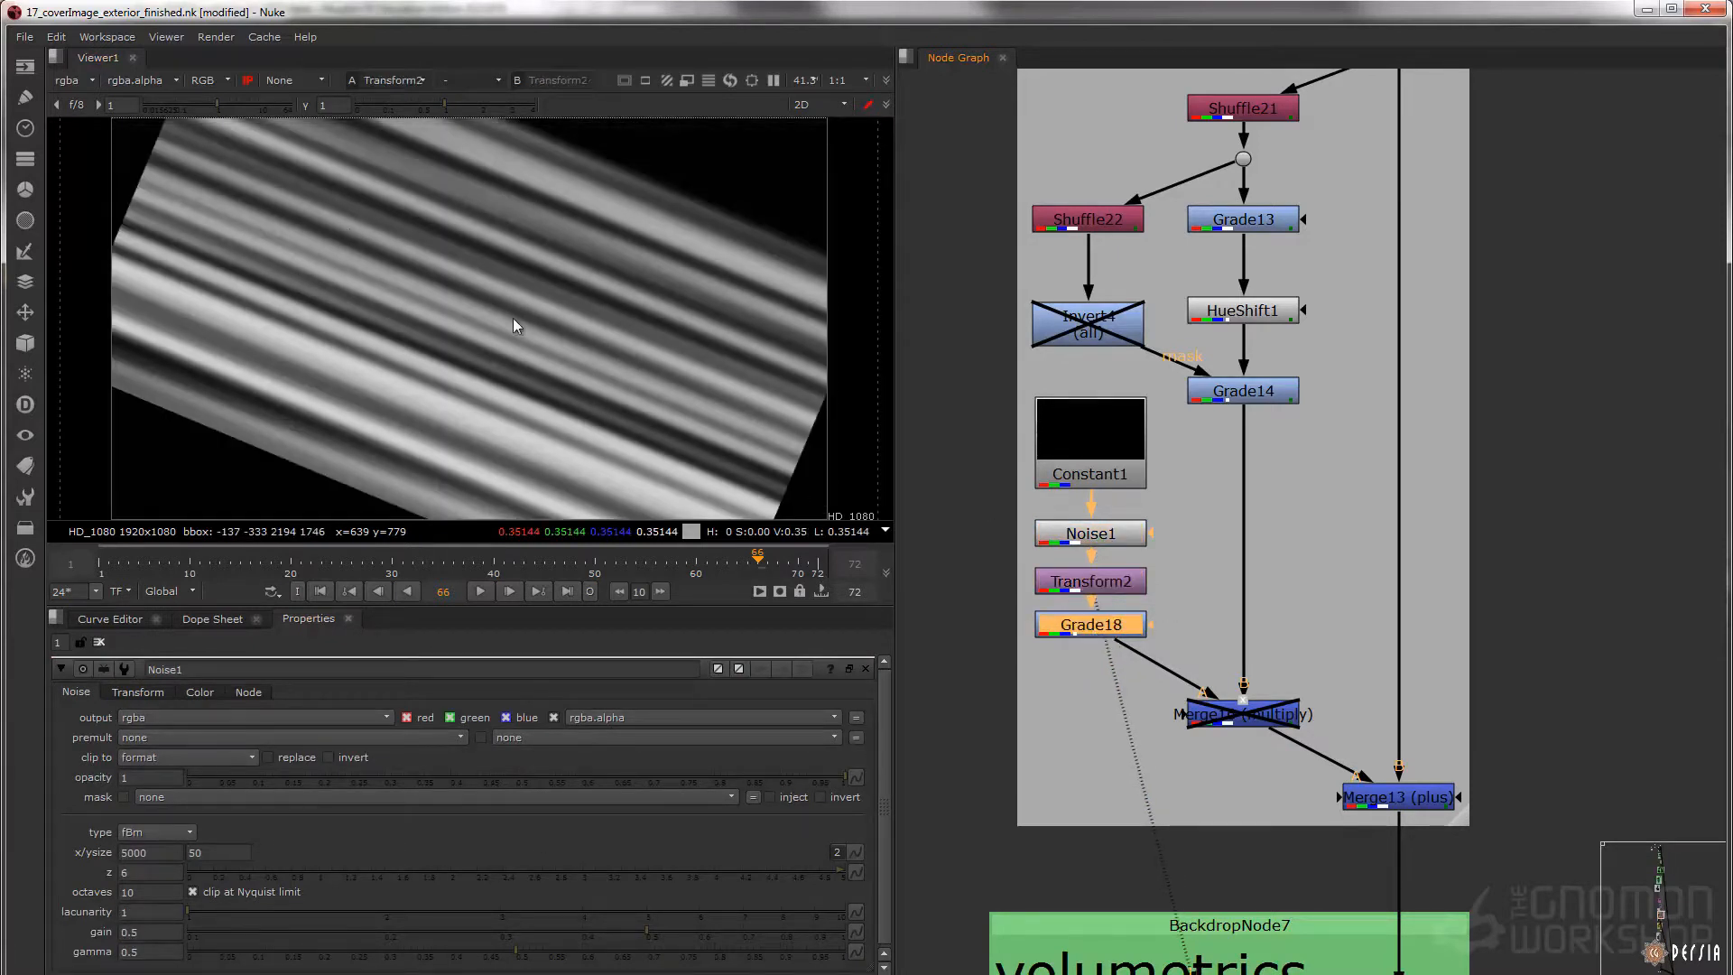
key(1)
Re-enable Merge16 (multiply) and display the streaked light rays
click(1250, 717)
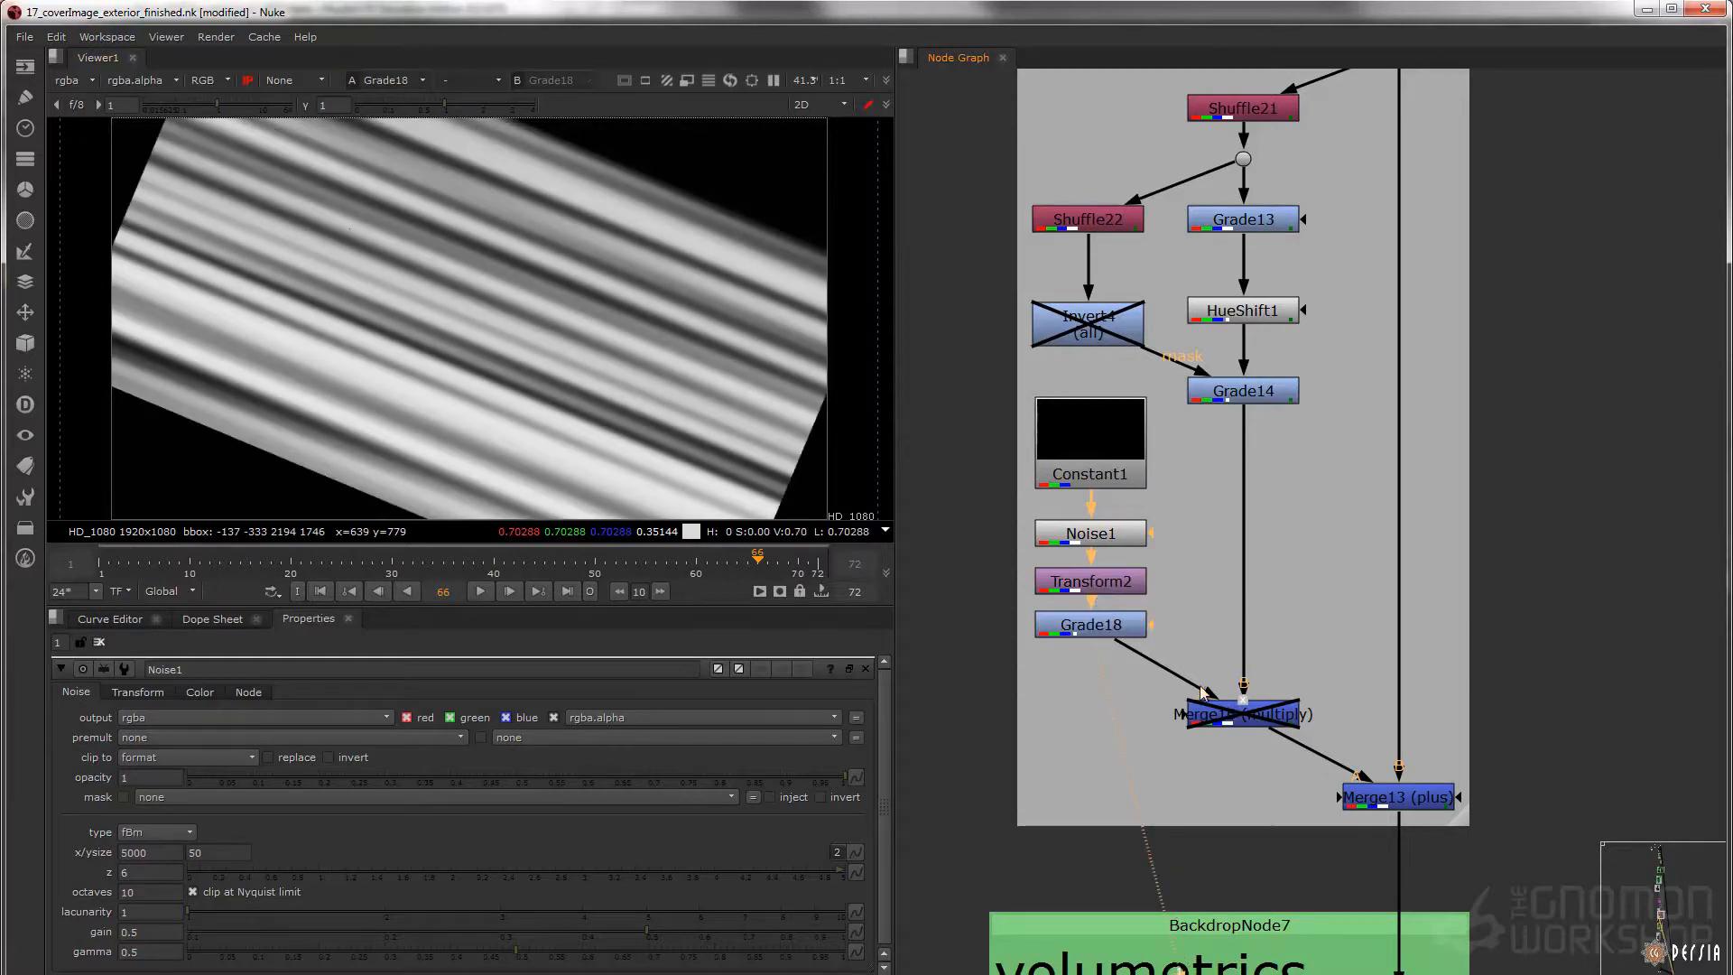
middle_drag(1250, 717, 1204, 693)
key(d)
key(1)
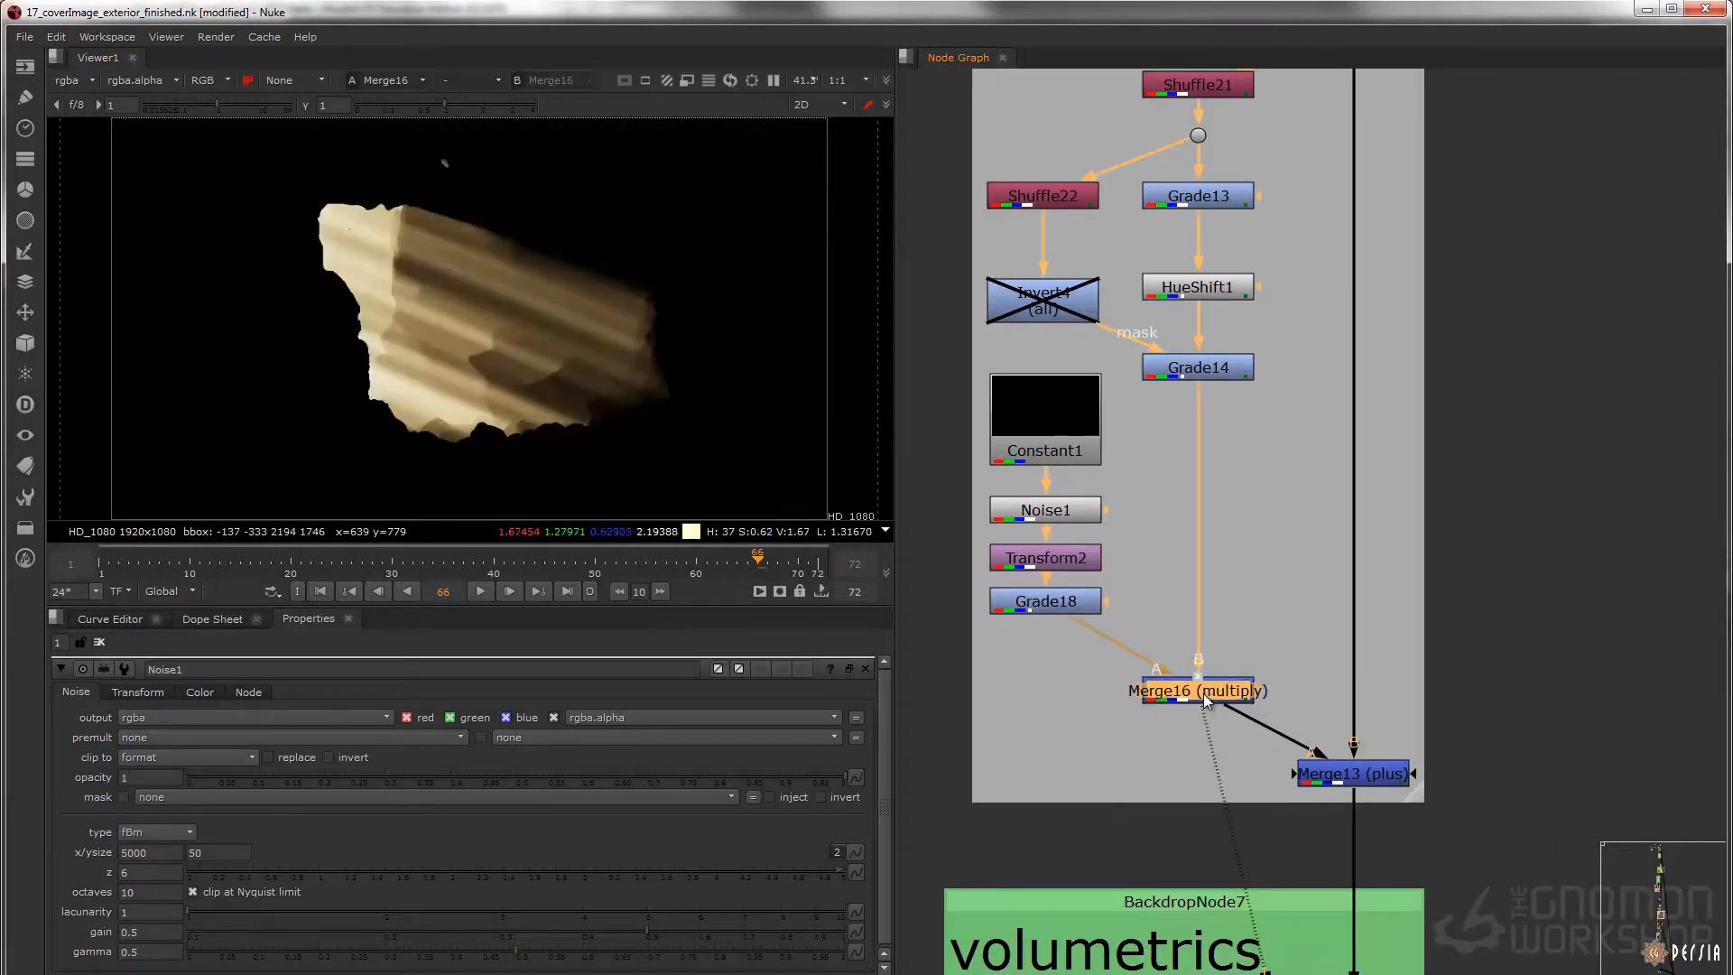
Display Merge13 (plus) and toggle it off and on to compare the cave with and without light rays
middle_drag(1251, 713, 1192, 699)
drag(1373, 711, 1225, 787)
key(1)
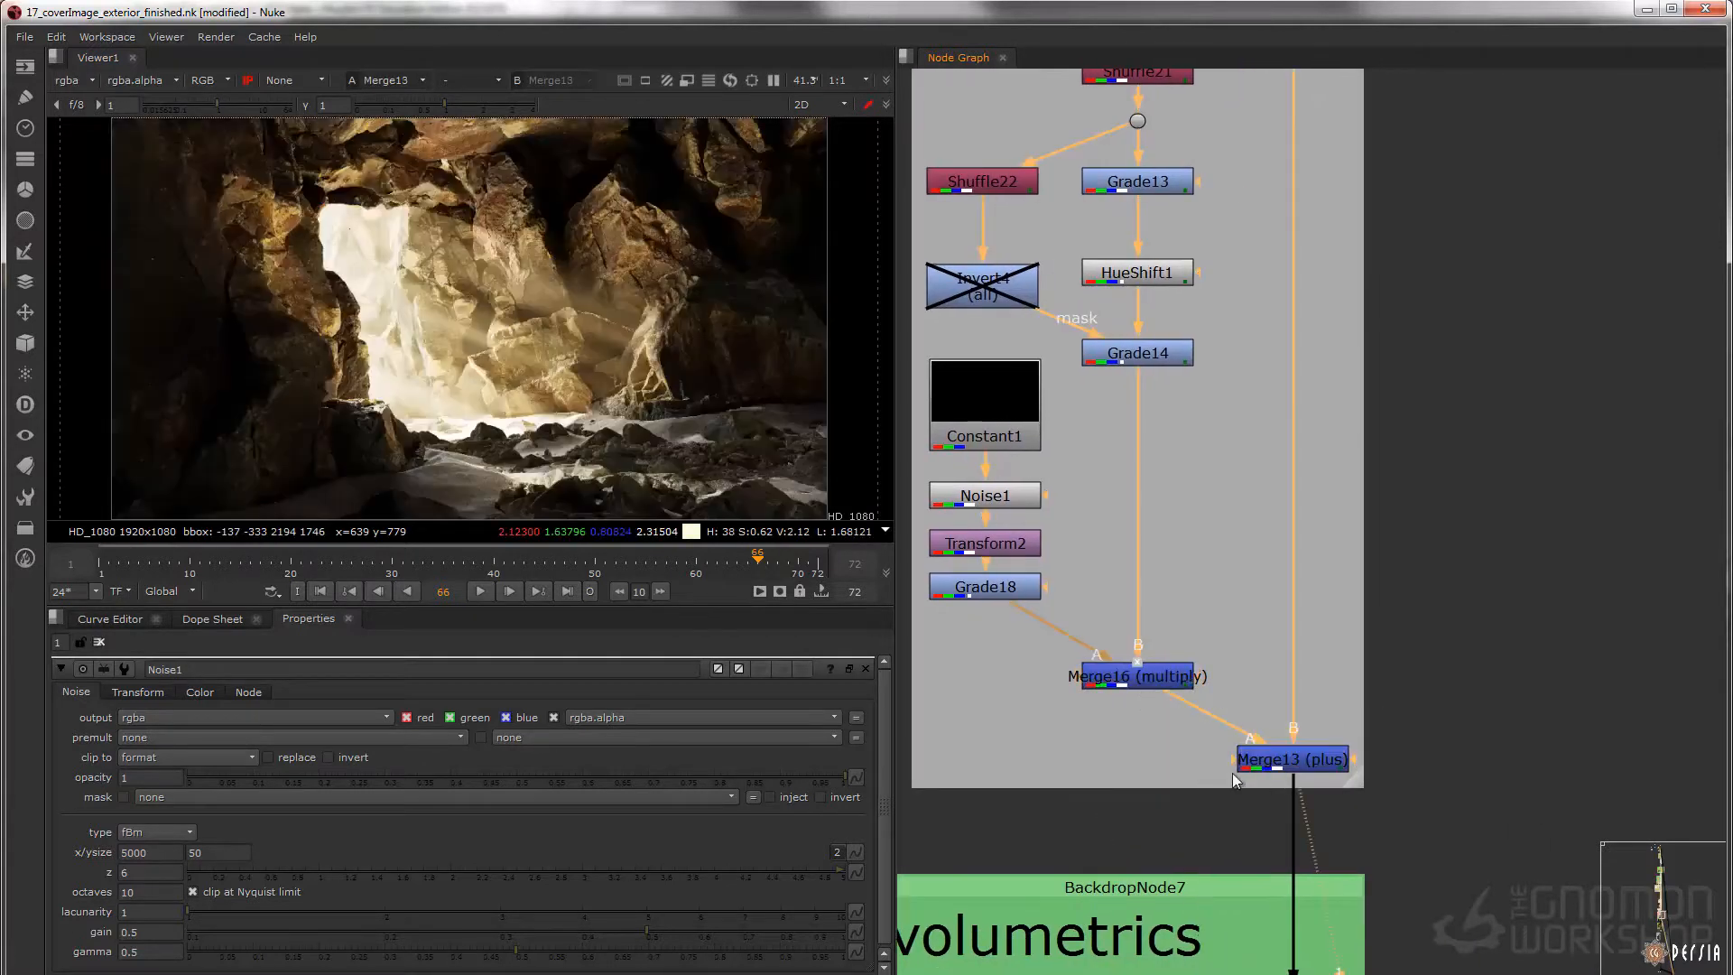
drag(1362, 697, 1195, 765)
key(d)
key(d)
key(d)
key(d)
key(d)
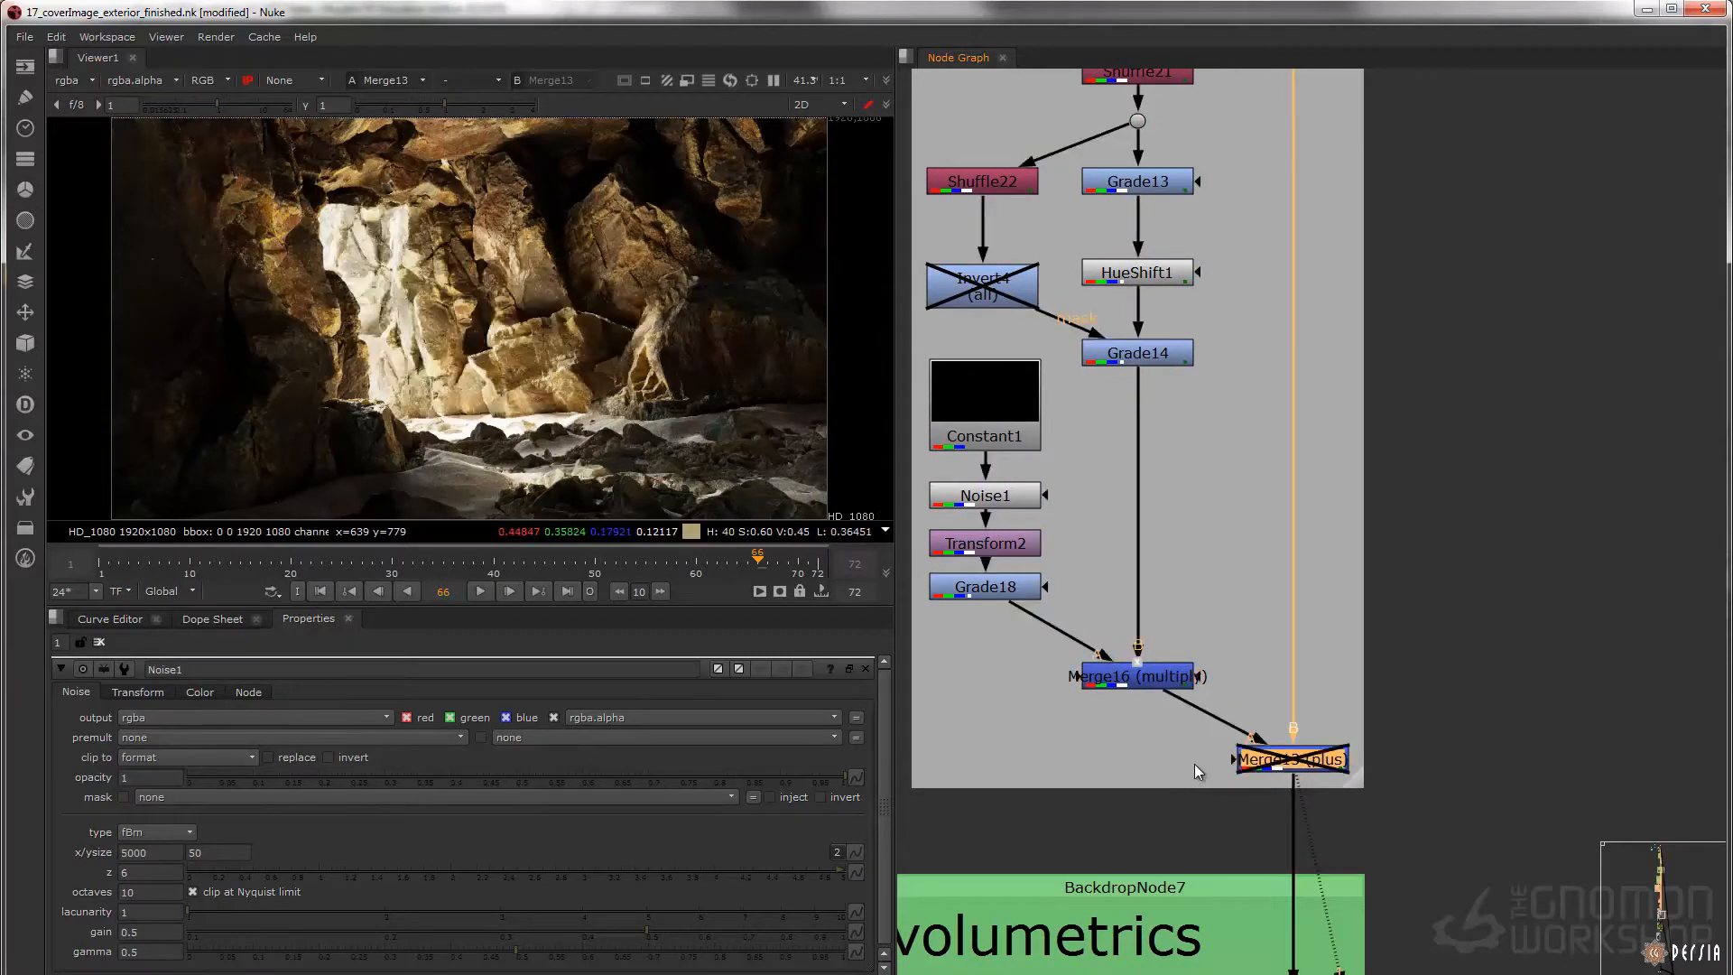
key(d)
key(d)
key(d)
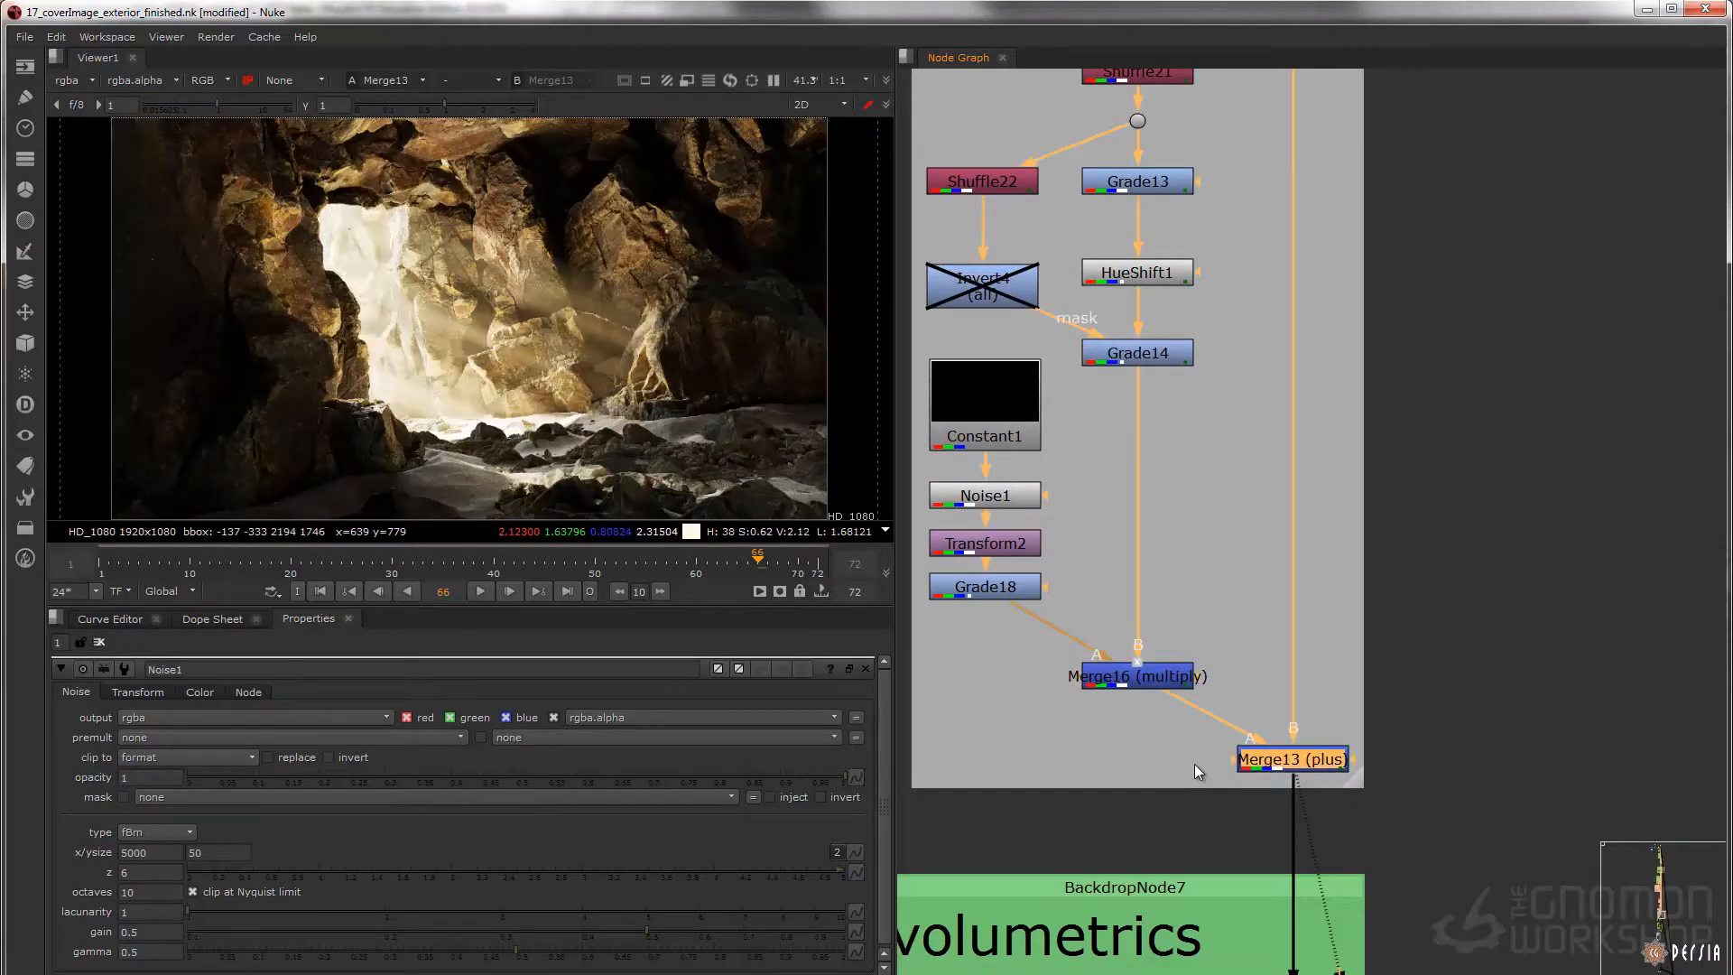
Display Shuffle23 in the green volumetrics backdrop with its channel properties open
scroll(1266, 708, down, 3)
middle_drag(1221, 900, 1145, 474)
scroll(1129, 471, up, 3)
double_click(1133, 468)
key(1)
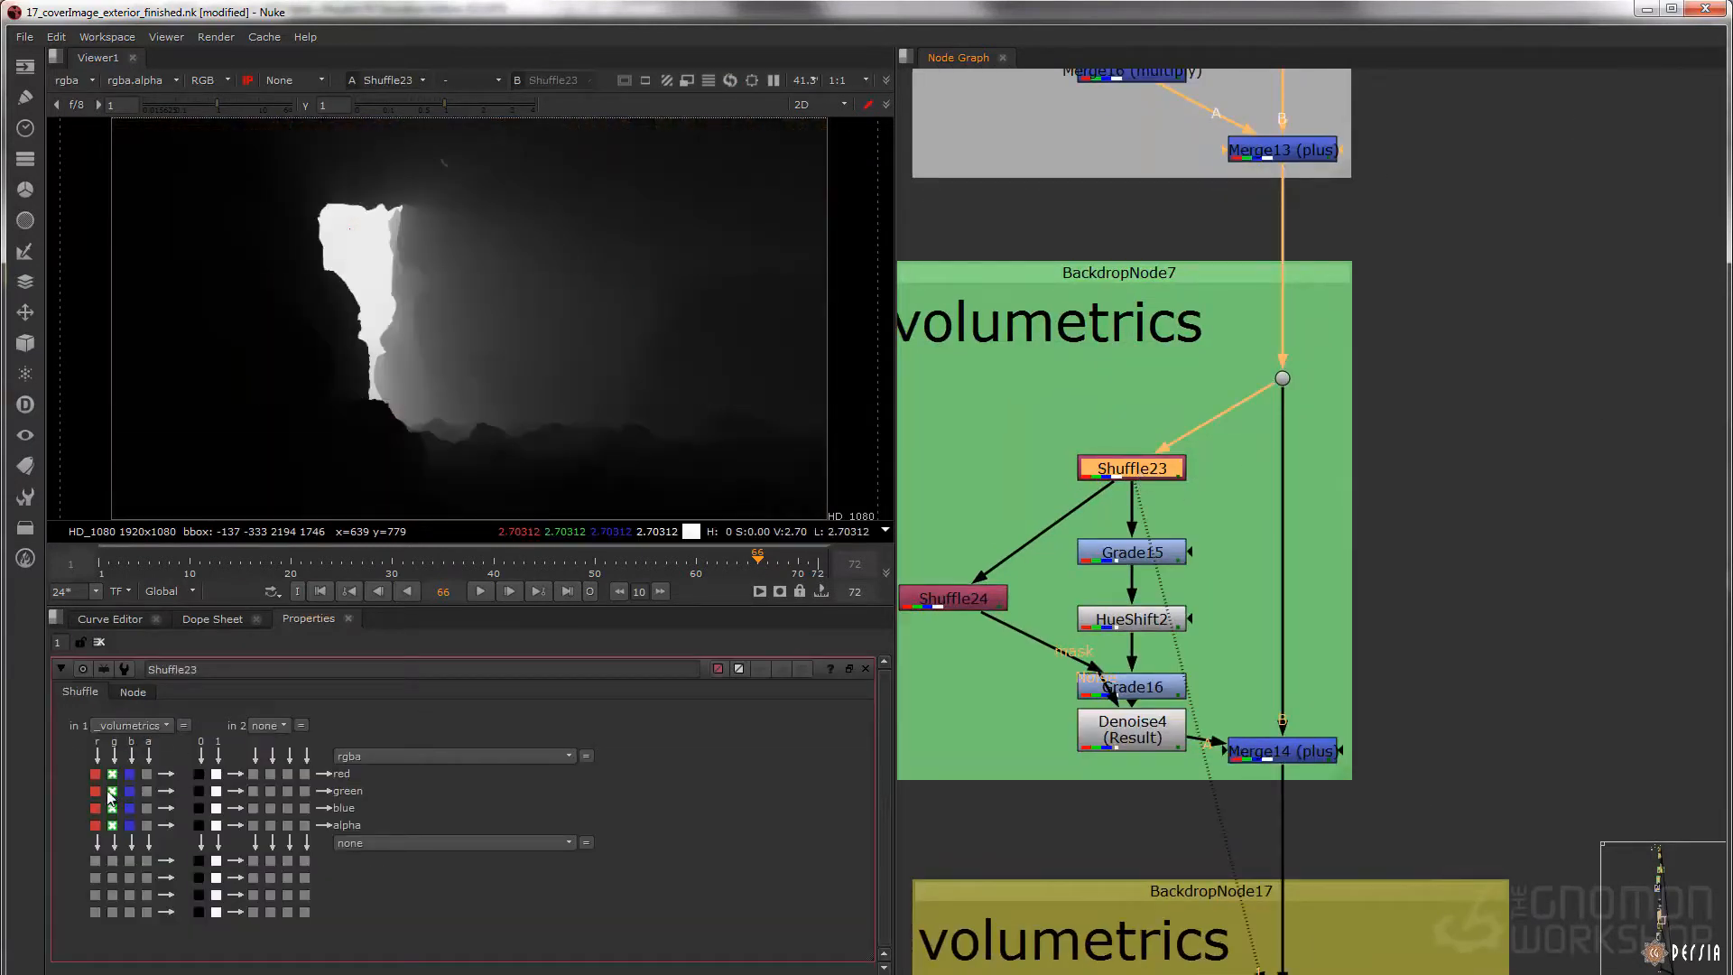
Display Grade15, HueShift2 and Grade16 in turn, and inspect Shuffle24's mask up close
middle_drag(1199, 602, 1172, 486)
click(1027, 506)
click(1189, 495)
key(1)
click(1196, 546)
key(1)
click(1205, 560)
key(1)
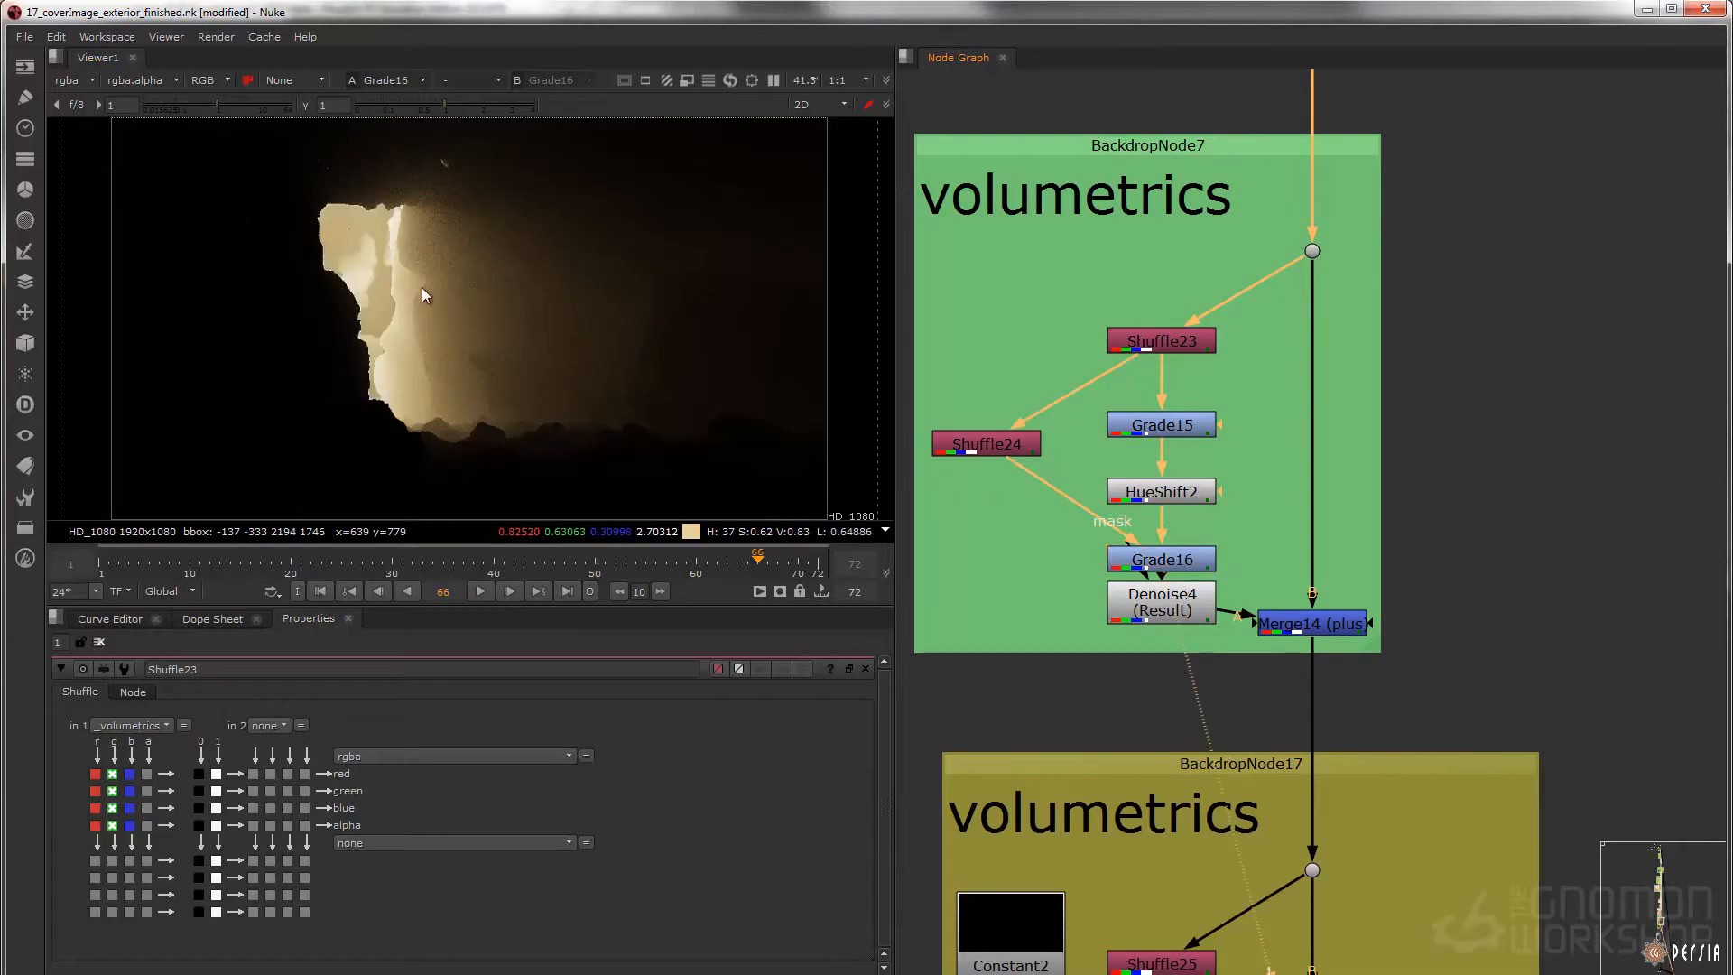
click(993, 444)
key(1)
scroll(442, 267, up, 5)
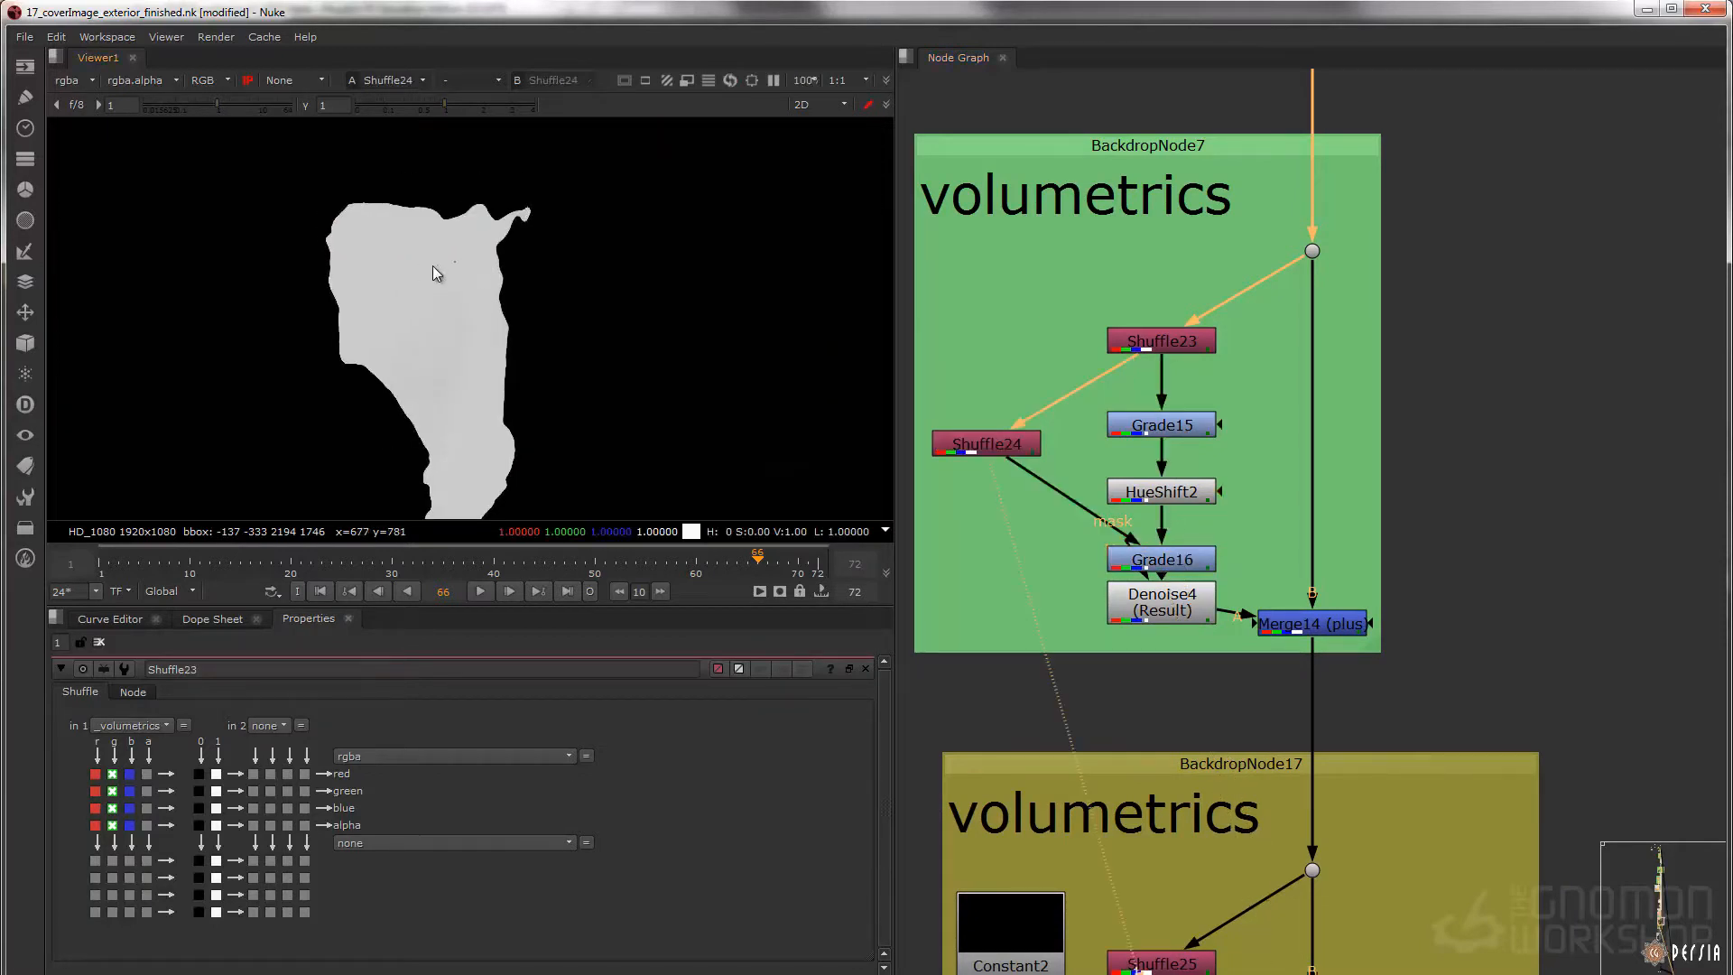
Display Merge14 (plus) in full and toggle Grade16 off and on to compare the cave opening's brightness
drag(1432, 582, 1228, 652)
key(1)
middle_drag(1023, 504, 1141, 548)
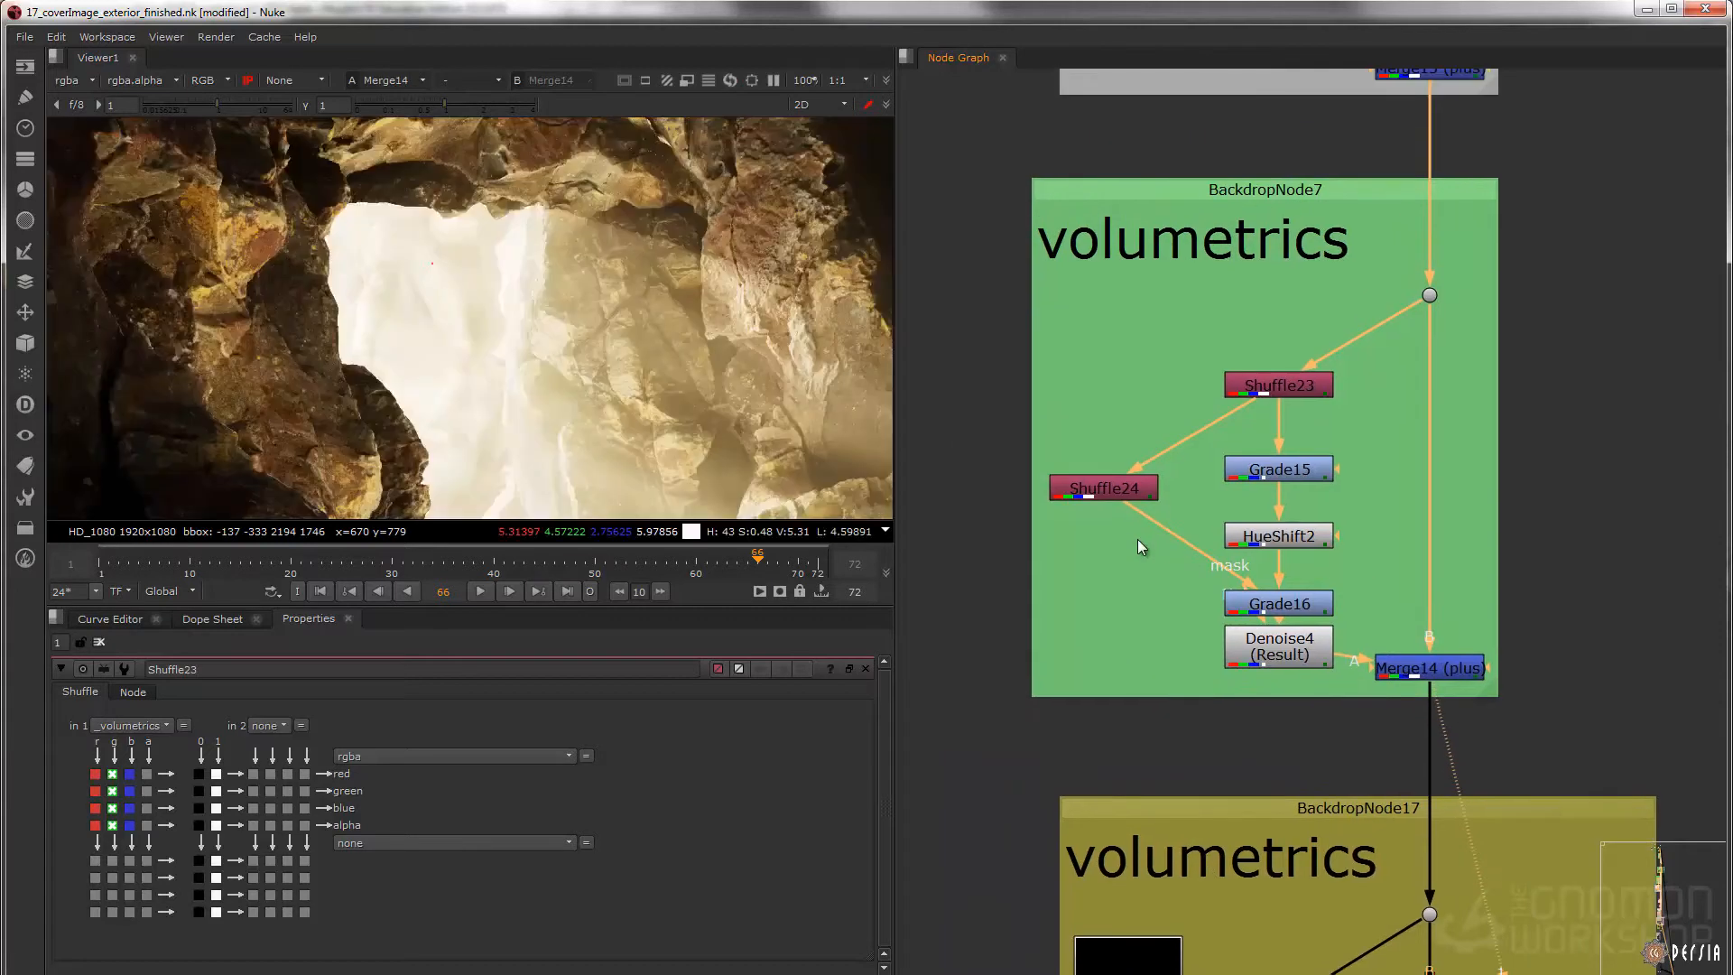
key(f)
click(1289, 604)
key(d)
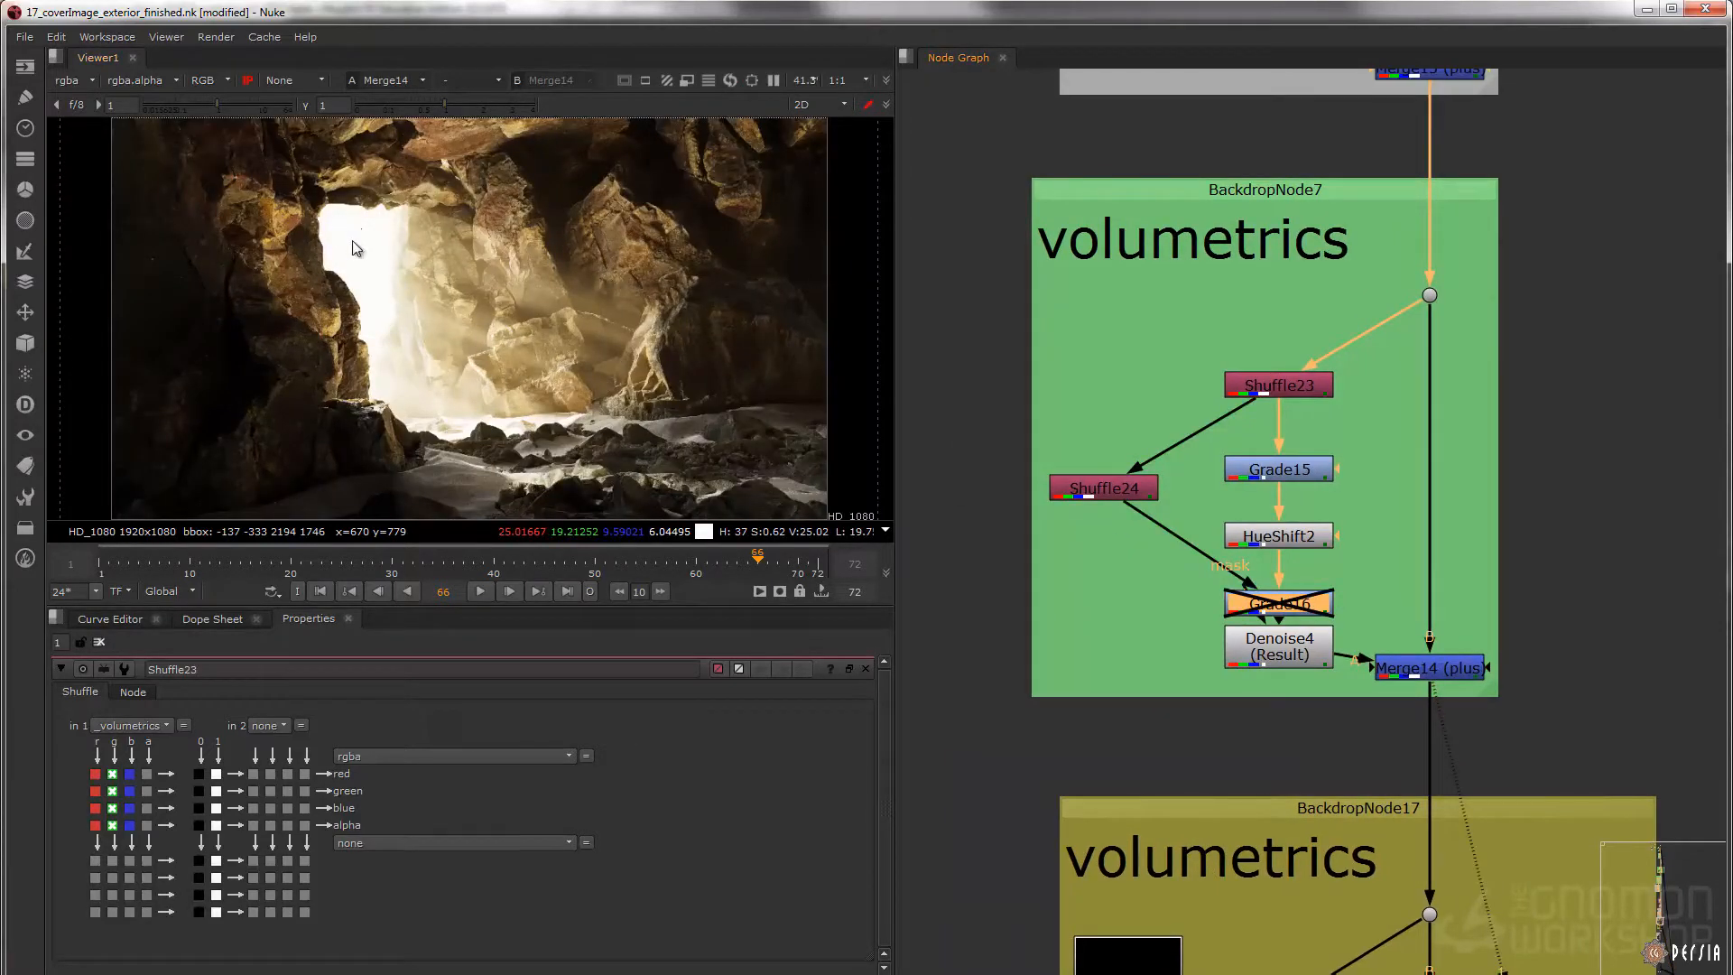
key(d)
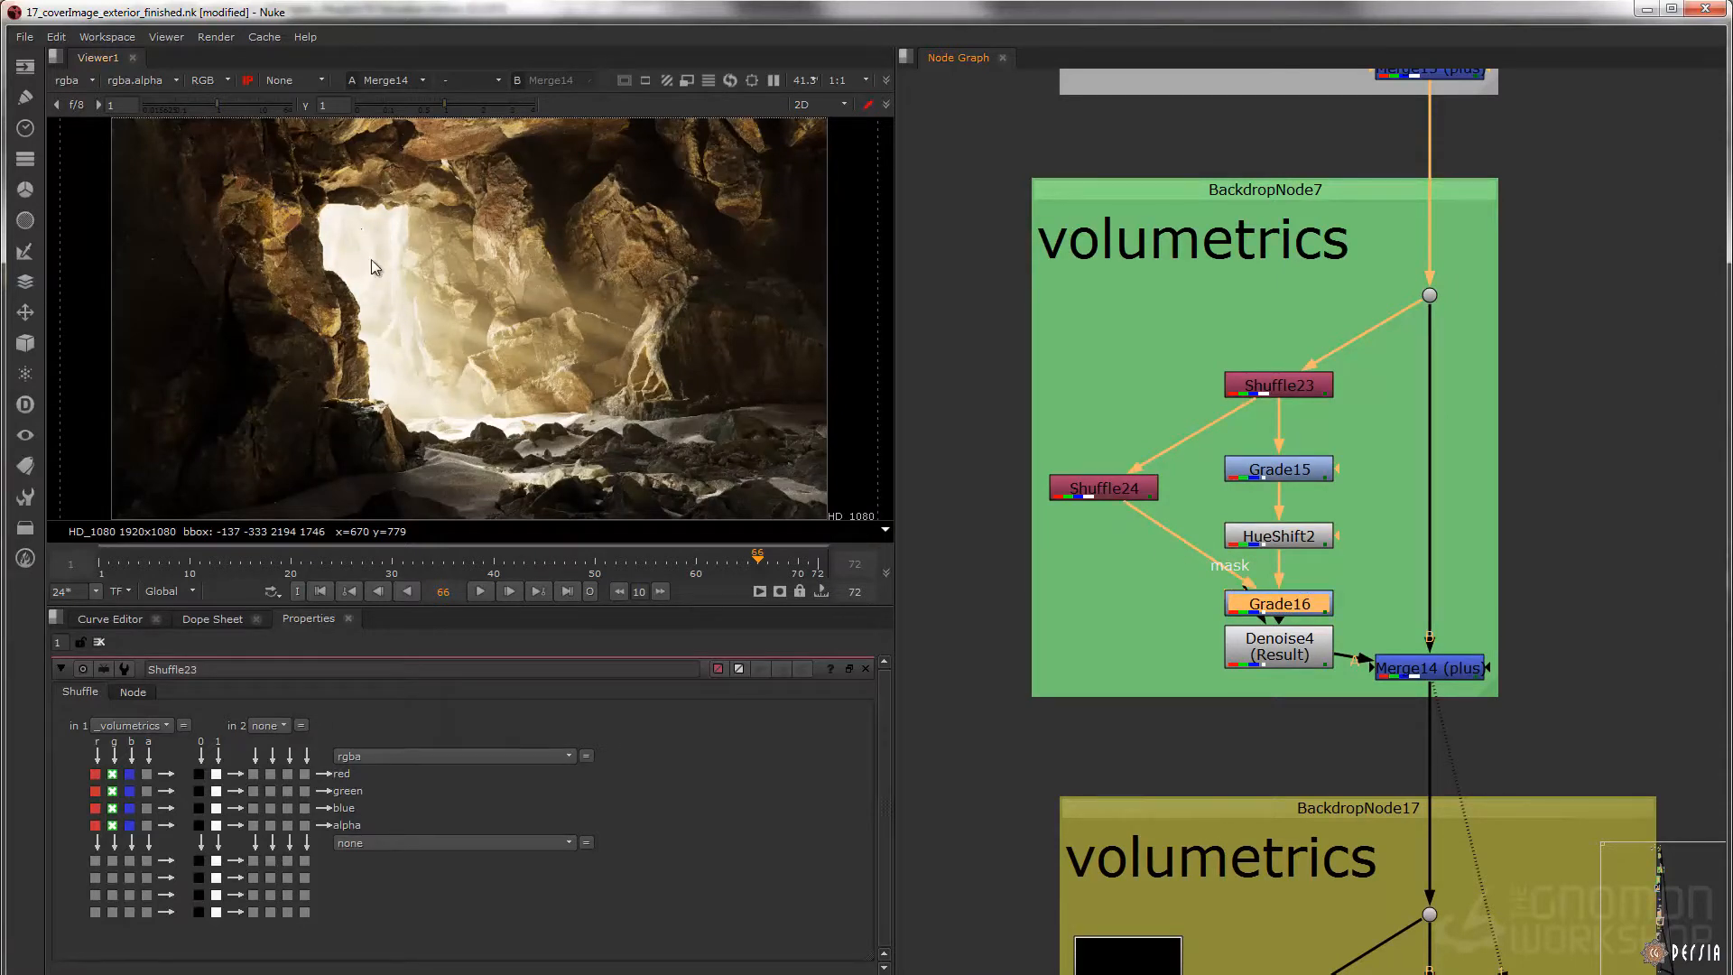
Inspect Grade16's noise up close, and display Denoise4's result with its properties open
key(1)
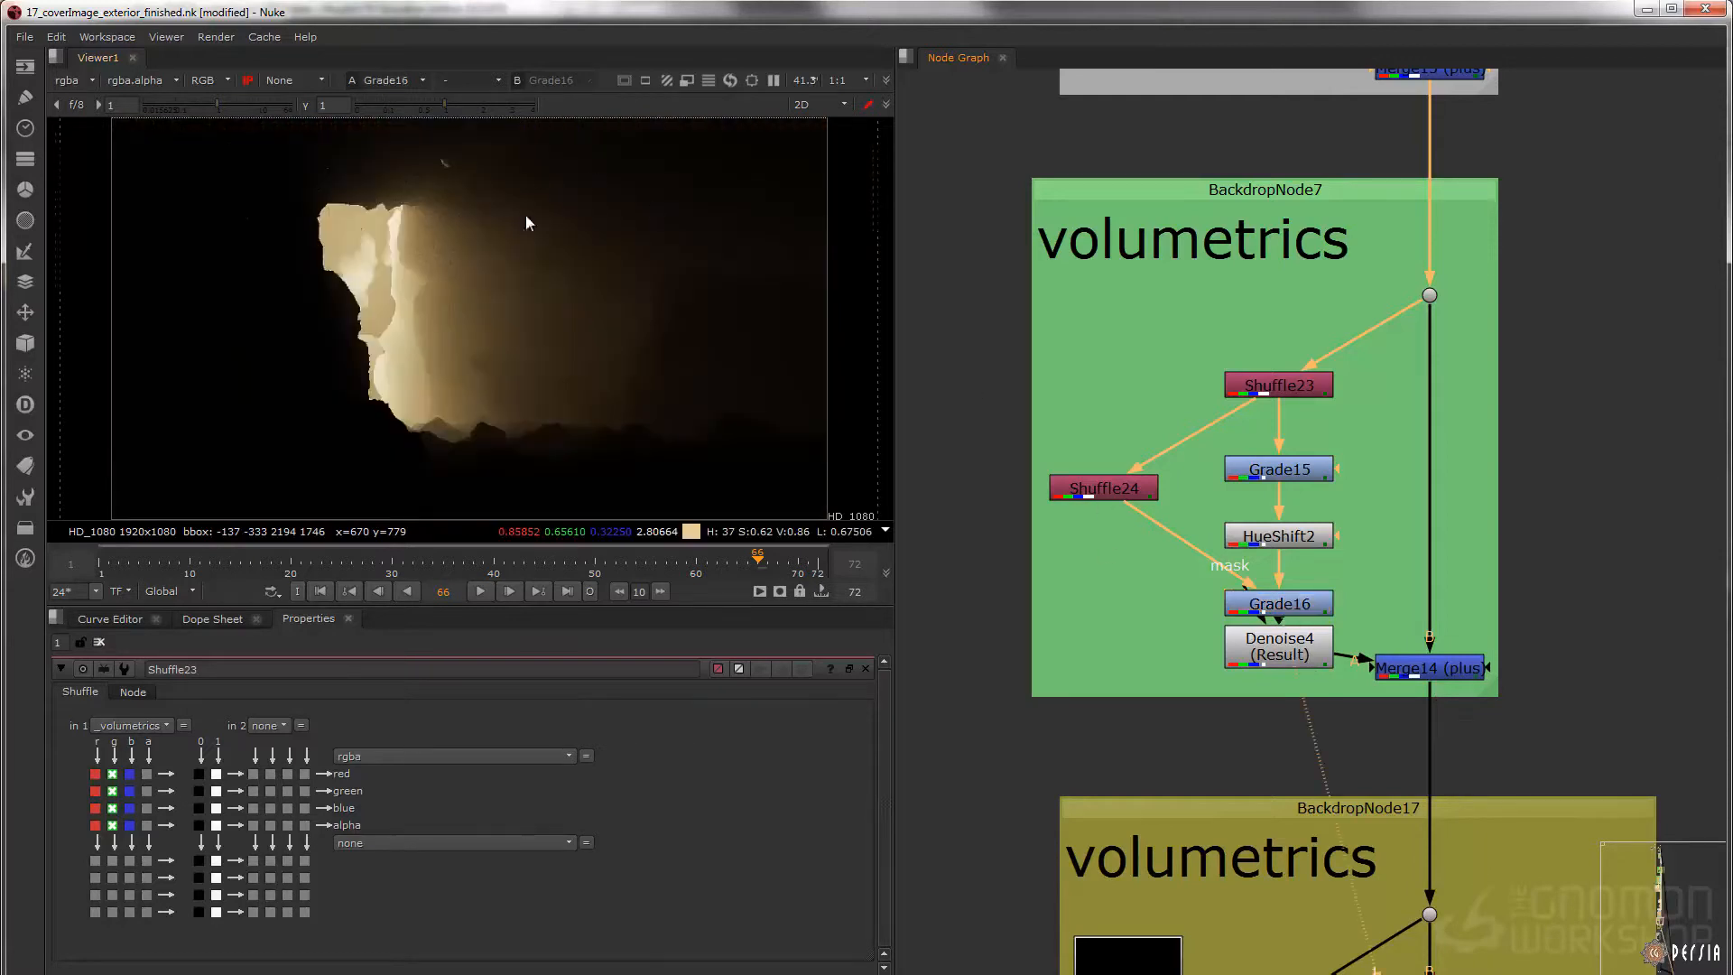
scroll(523, 236, up, 6)
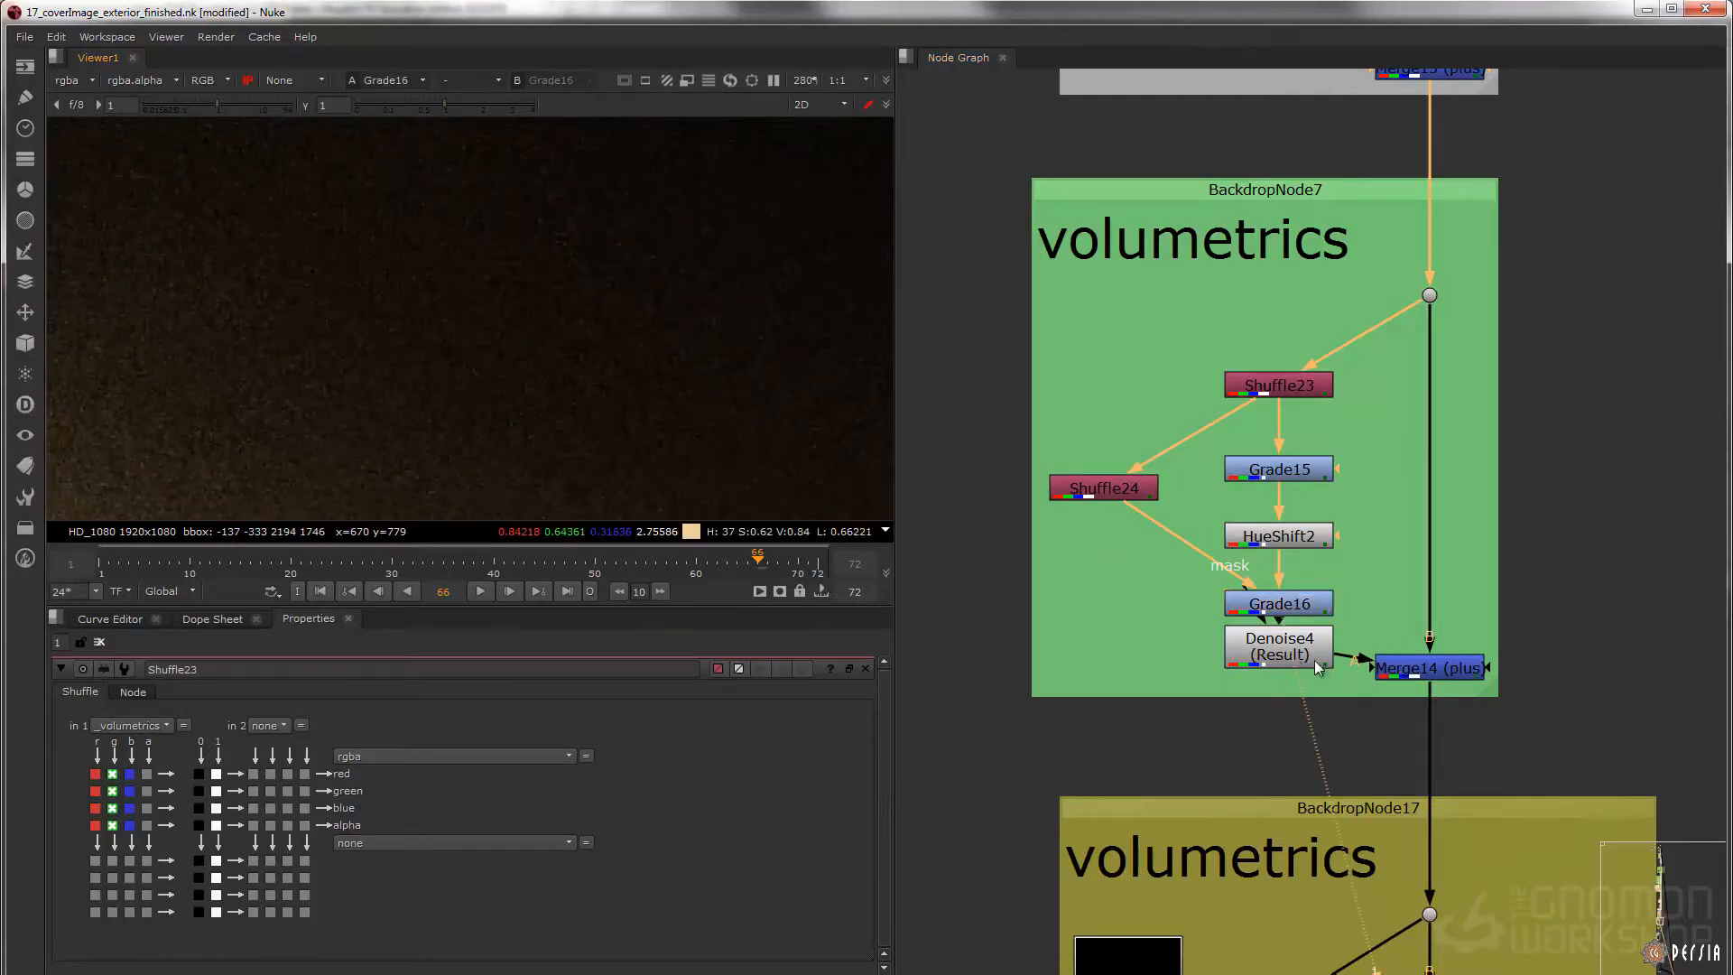
double_click(1291, 646)
key(1)
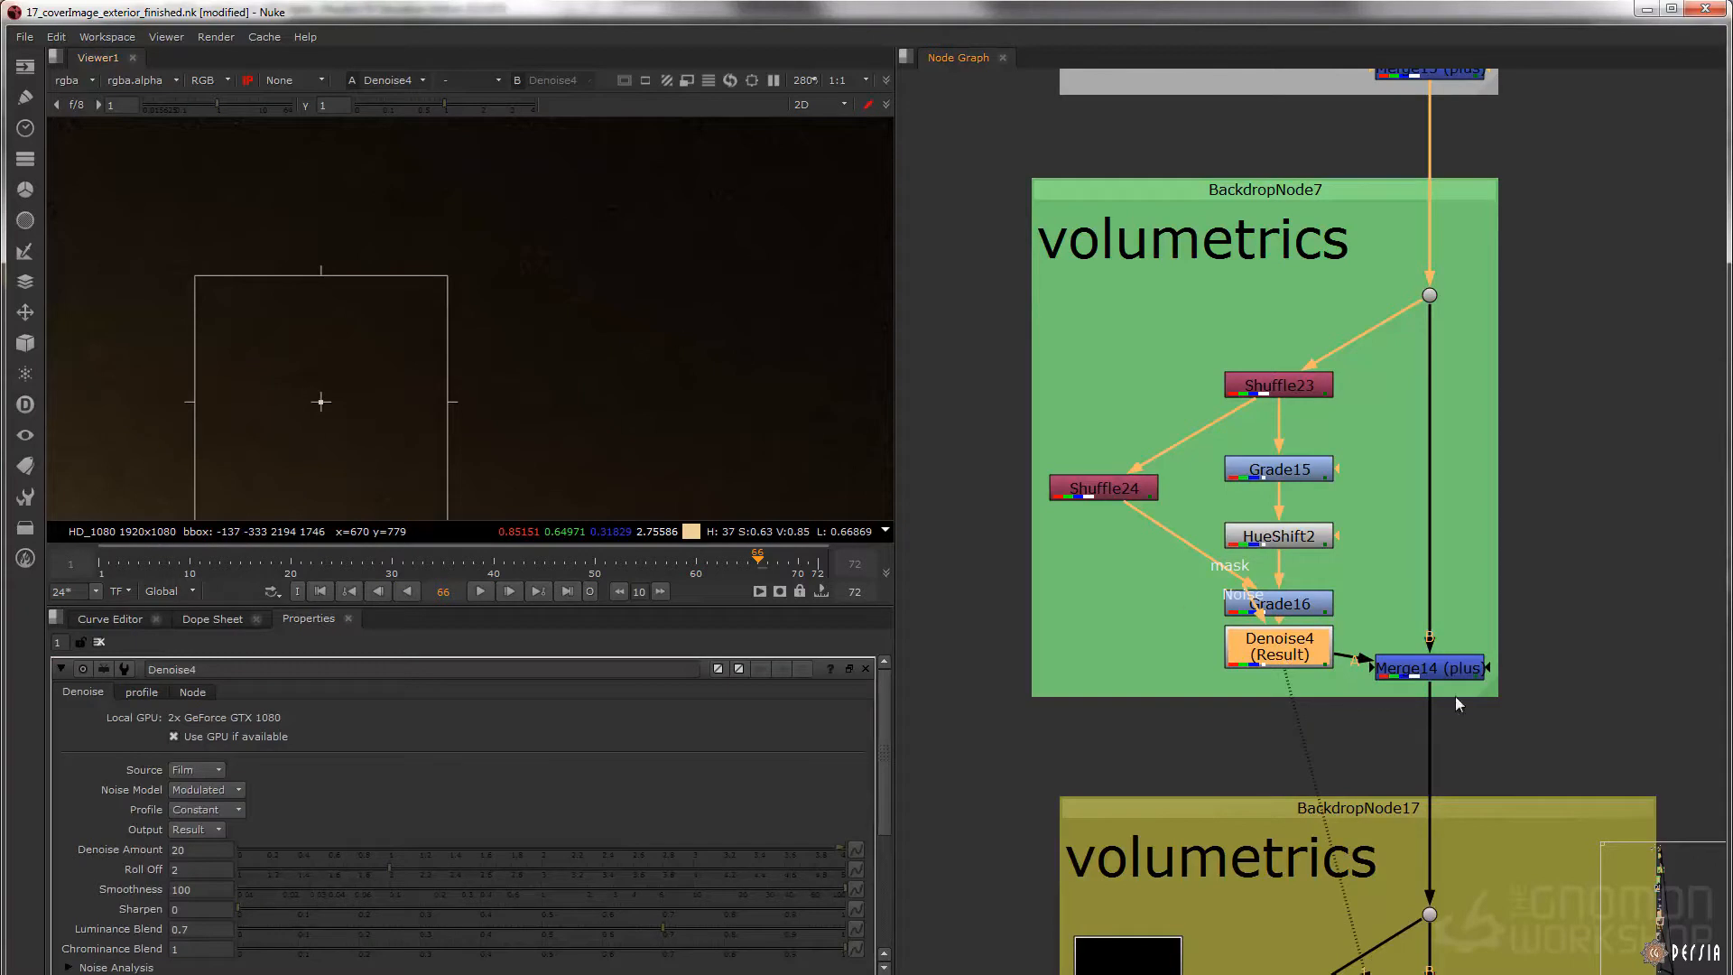
Display Merge14 (plus) with its properties open, toggle it off and on to compare, and fit the whole image in view
double_click(1428, 676)
key(1)
key(d)
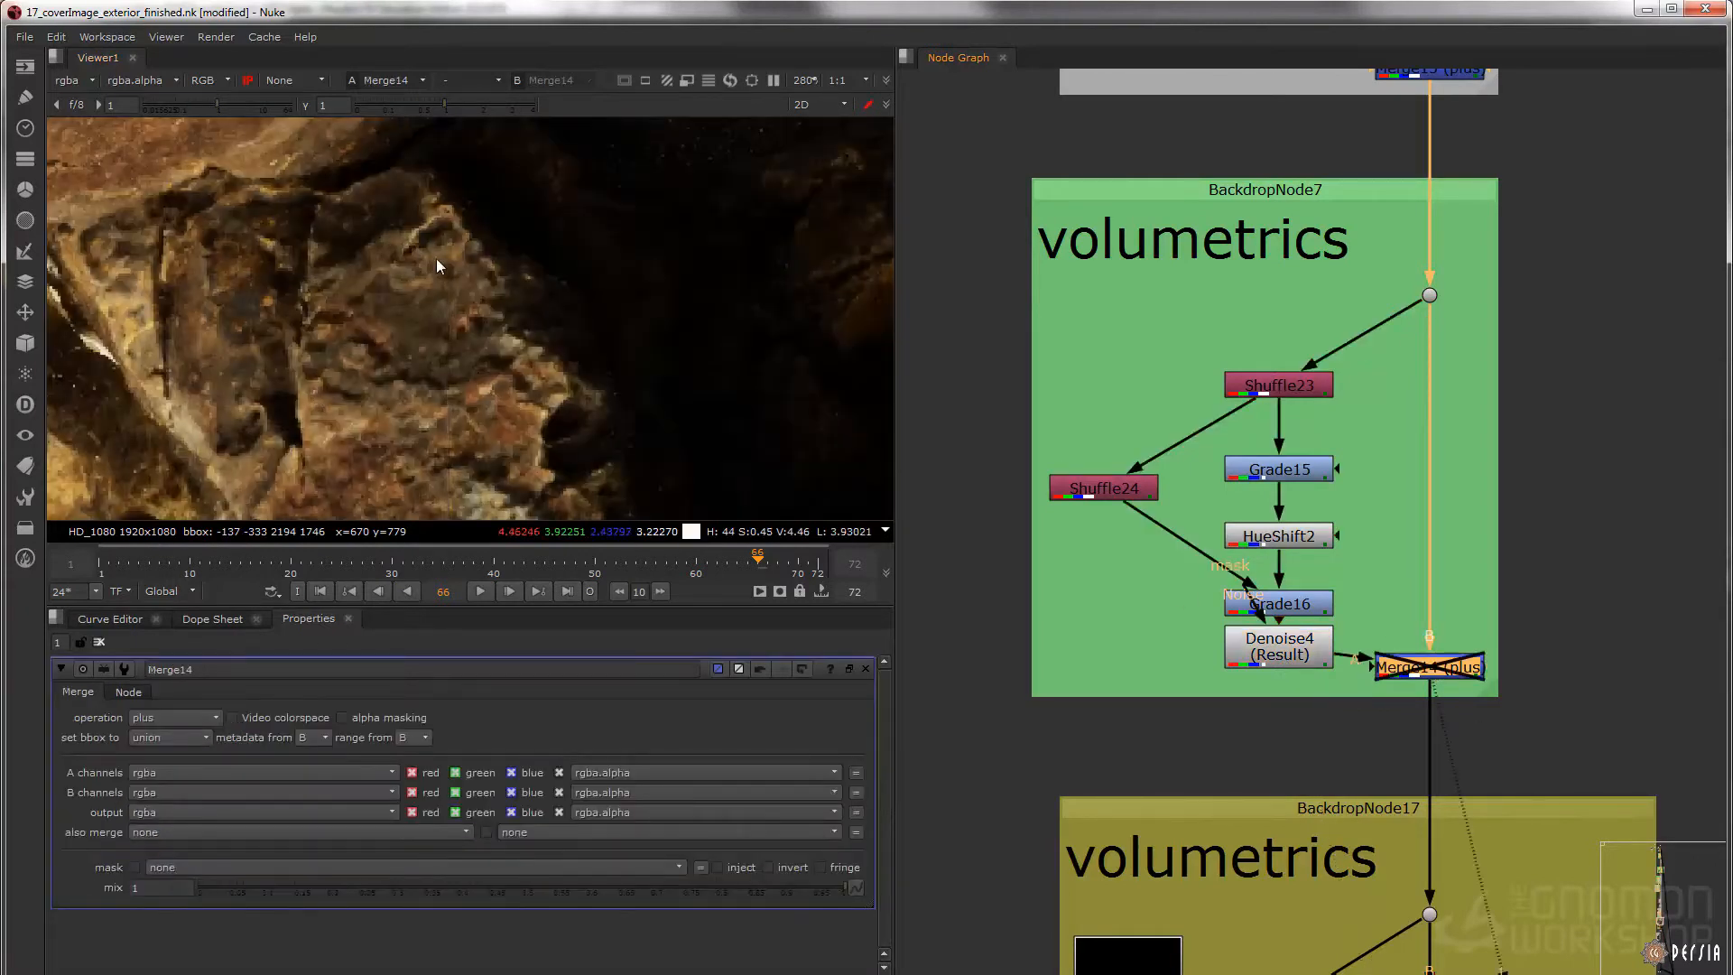
key(d)
key(f)
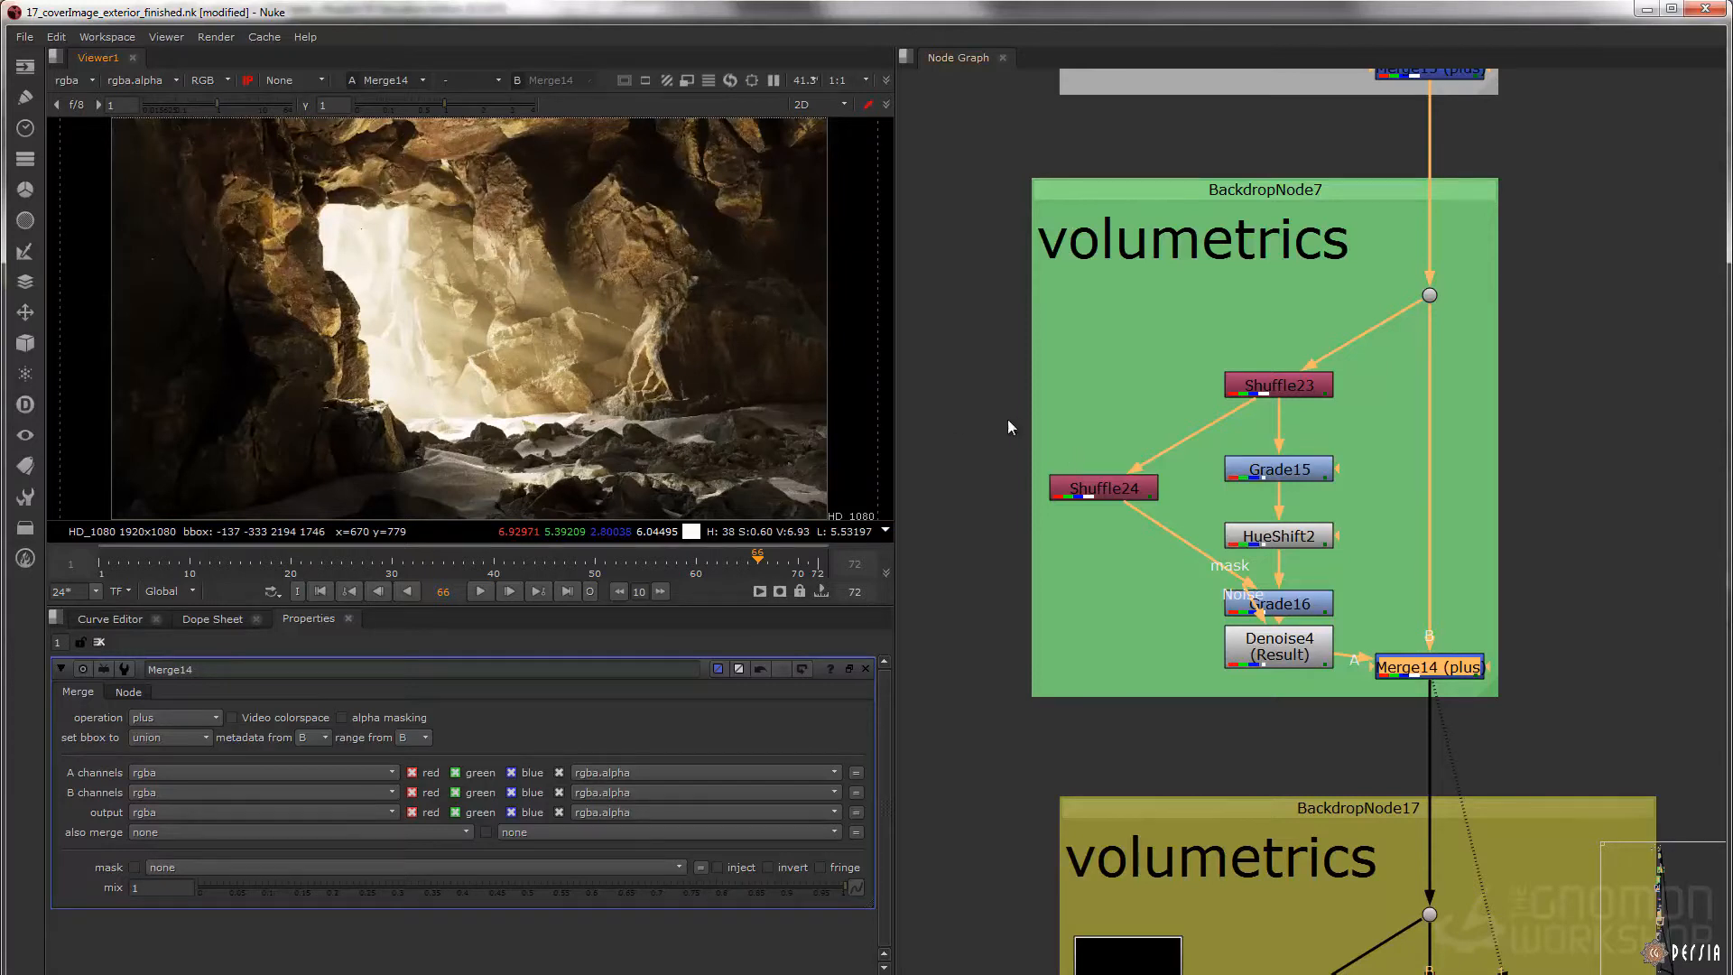
Display Shuffle25 in the olive volumetrics backdrop with its channel properties open
scroll(1227, 482, down, 3)
middle_drag(1293, 760, 1235, 494)
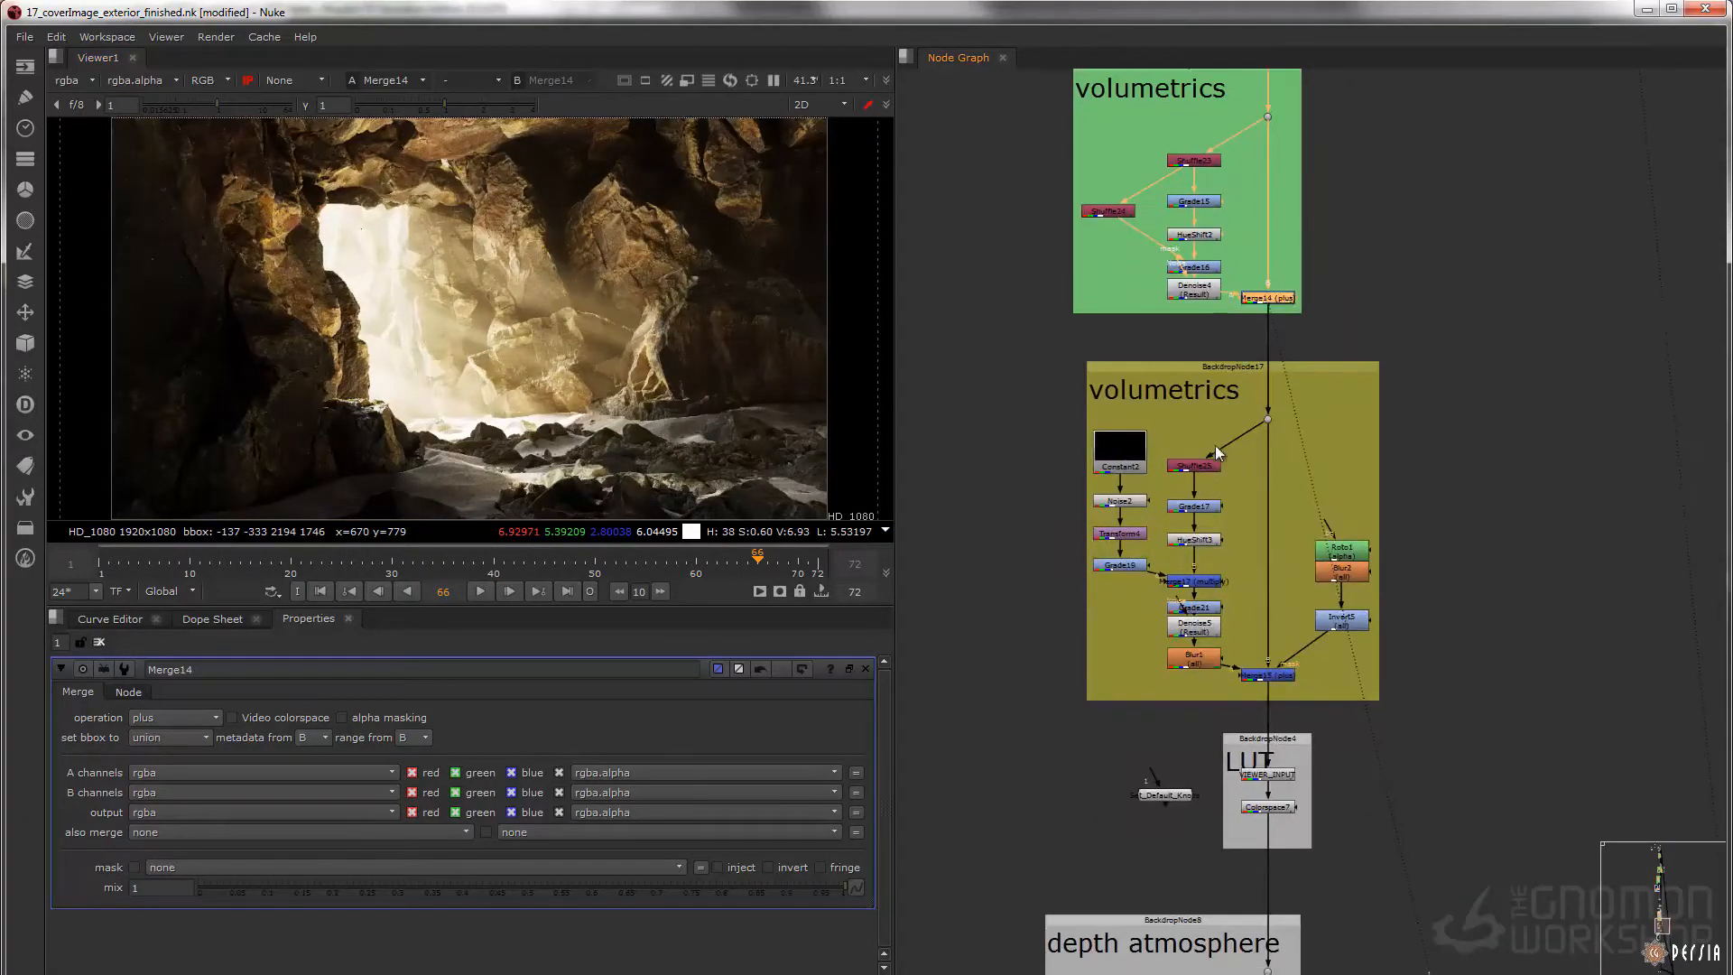
scroll(1210, 463, up, 3)
double_click(1187, 459)
key(1)
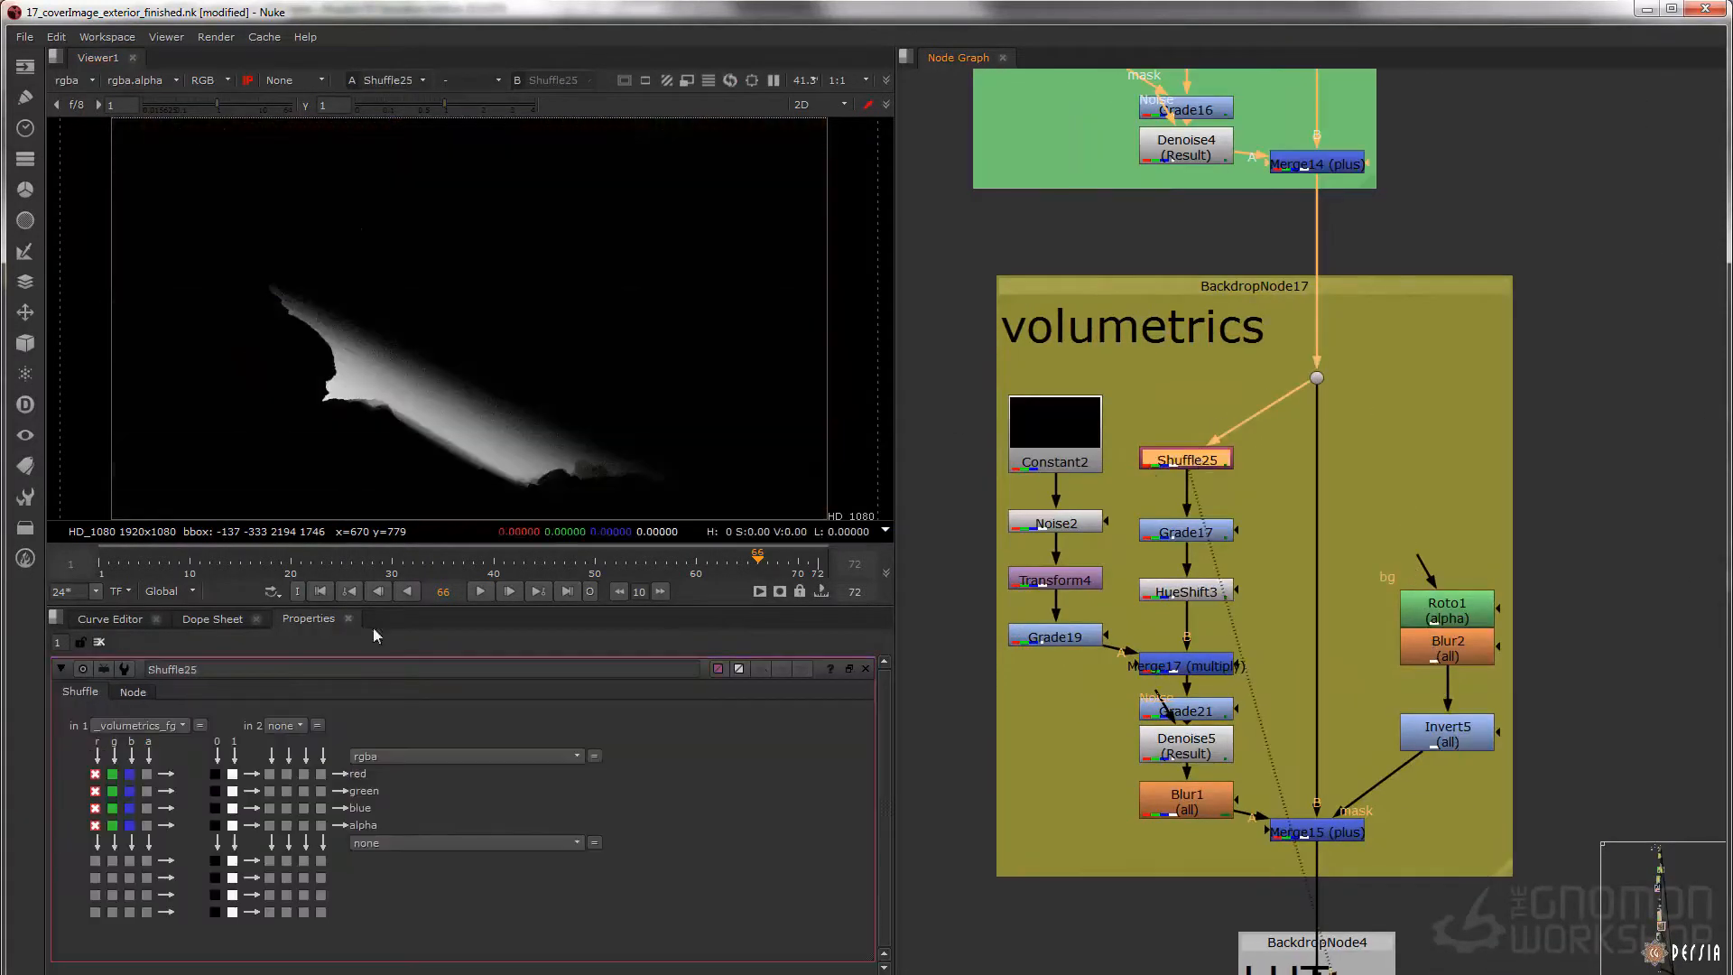
Display HueShift3 and Merge17 (multiply), inspect Grade19's streak pattern, and return to Merge17's result
middle_drag(1253, 587, 1224, 495)
click(1222, 519)
key(1)
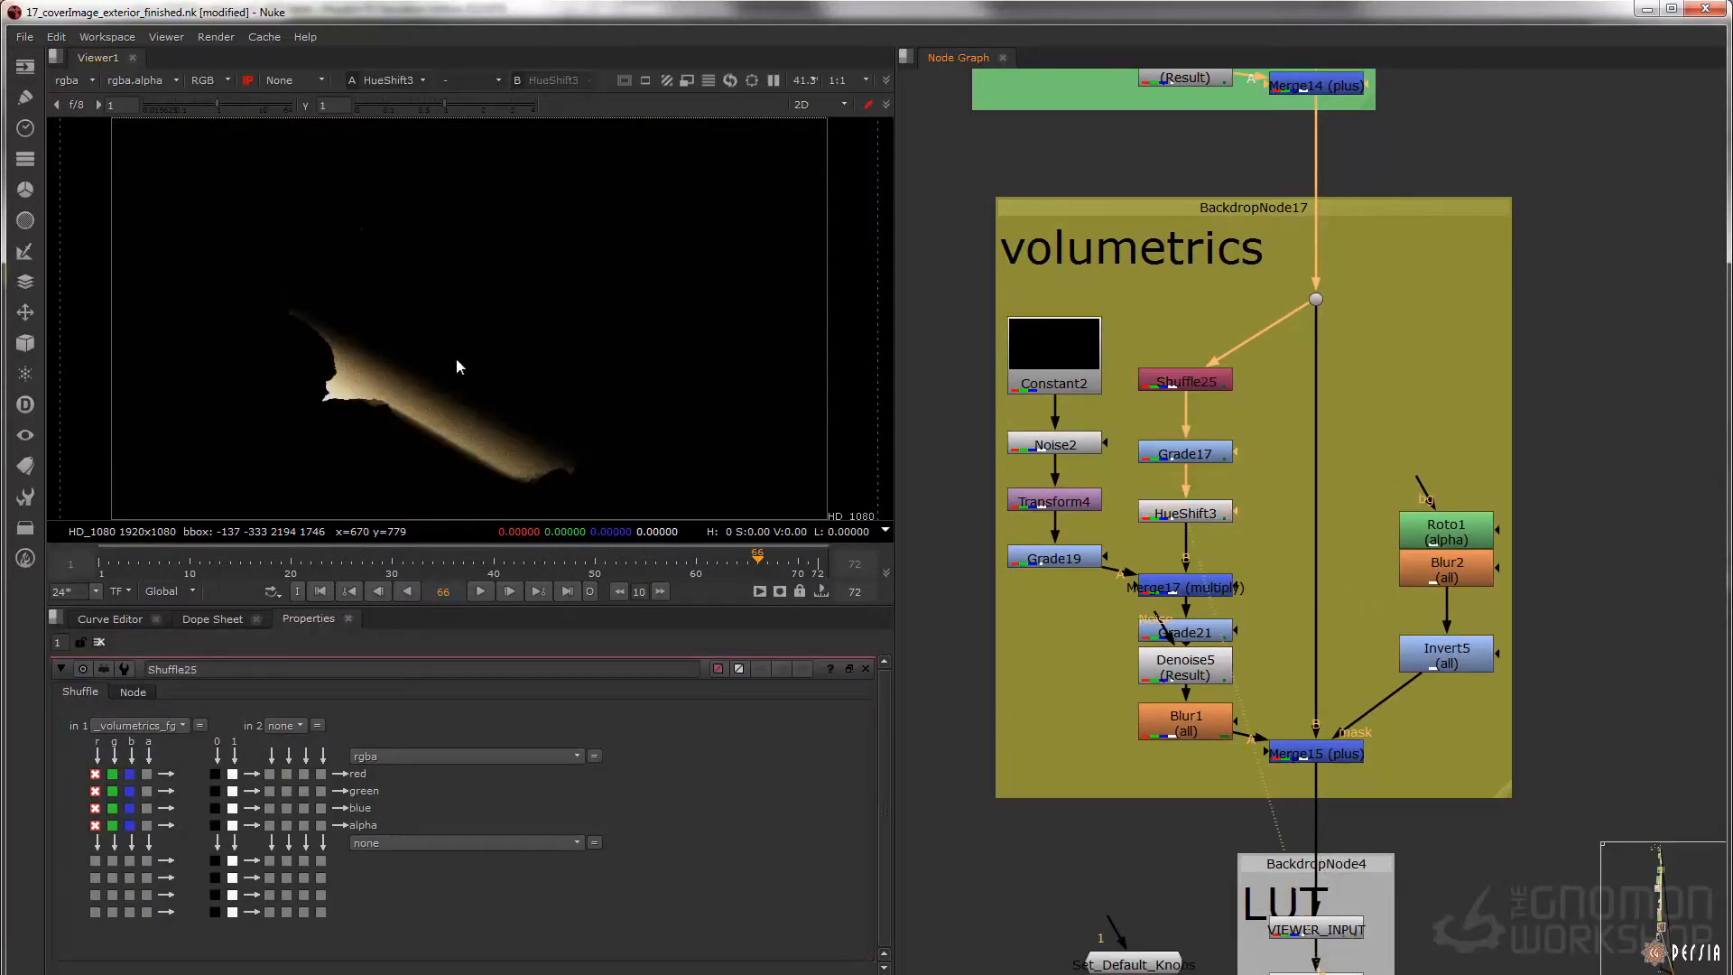
click(1193, 589)
key(1)
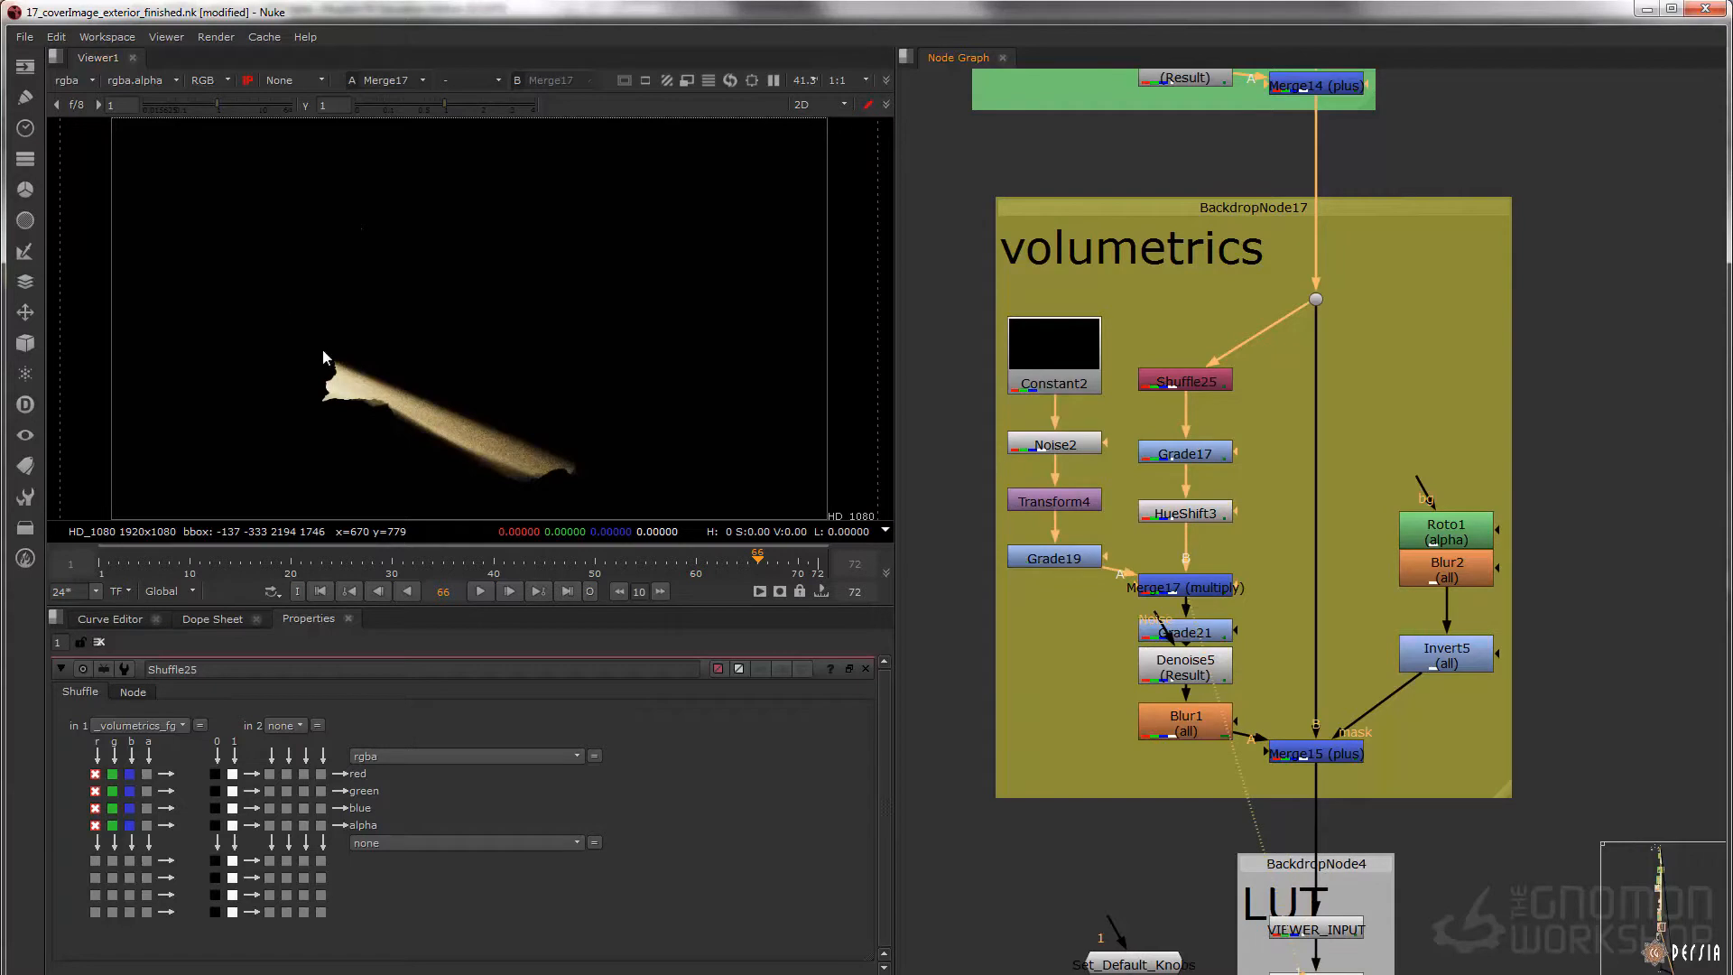
click(1063, 561)
key(1)
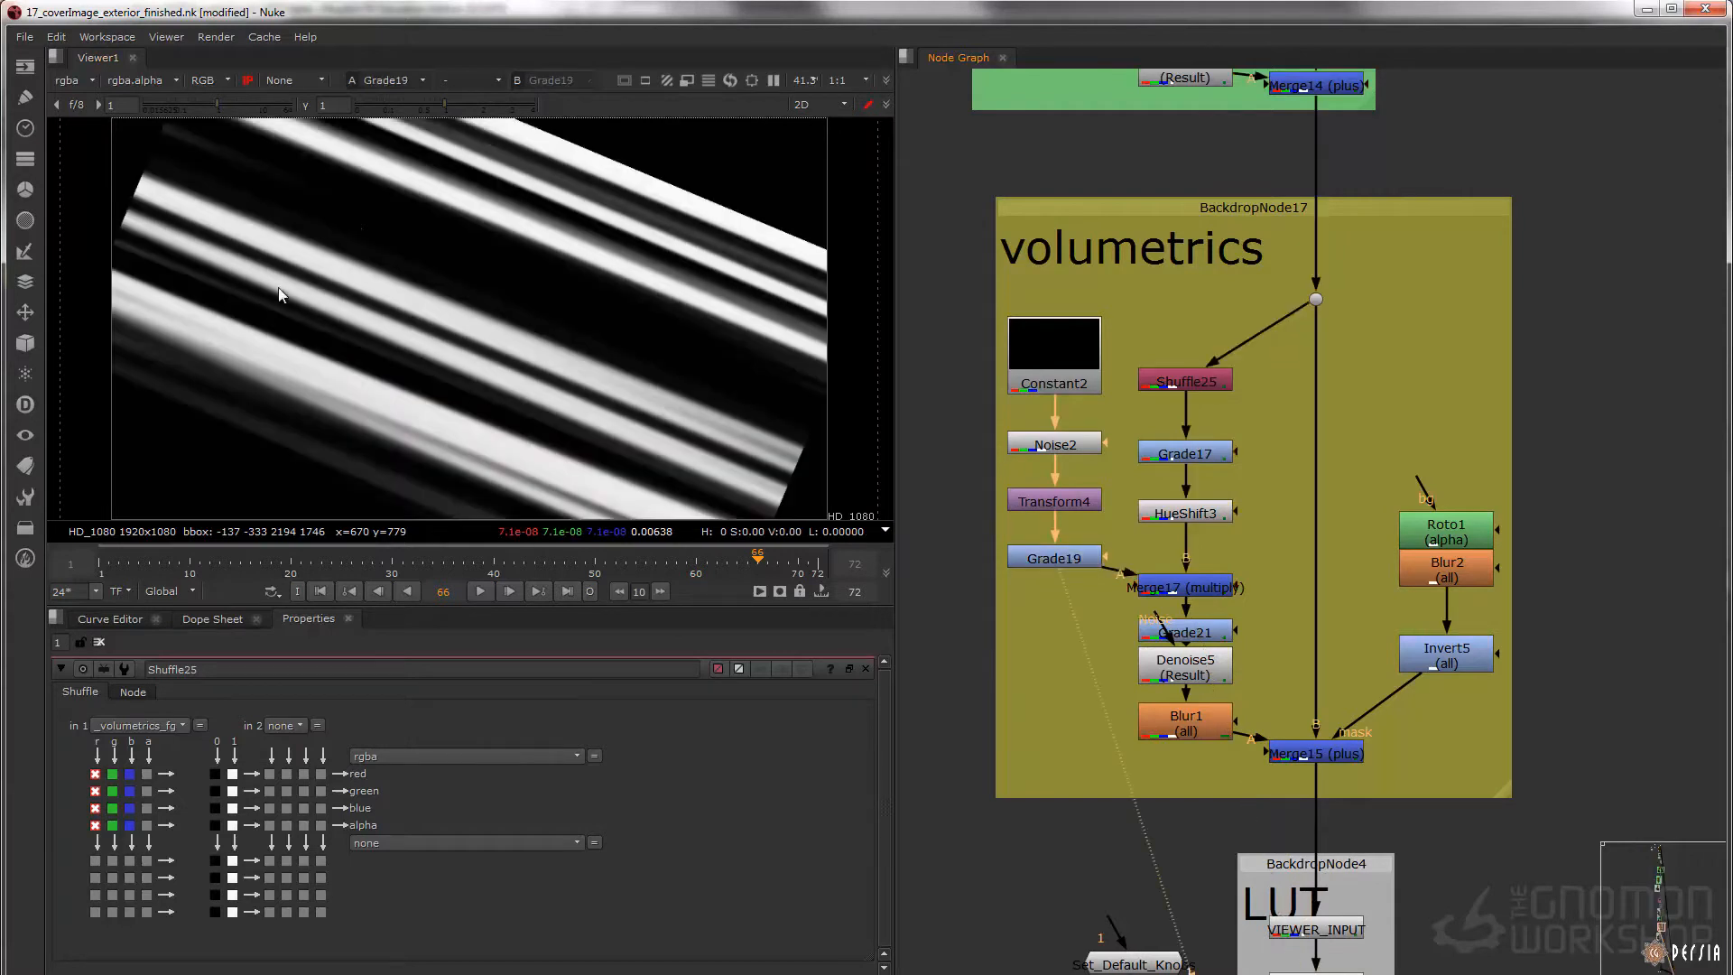
click(1205, 588)
key(1)
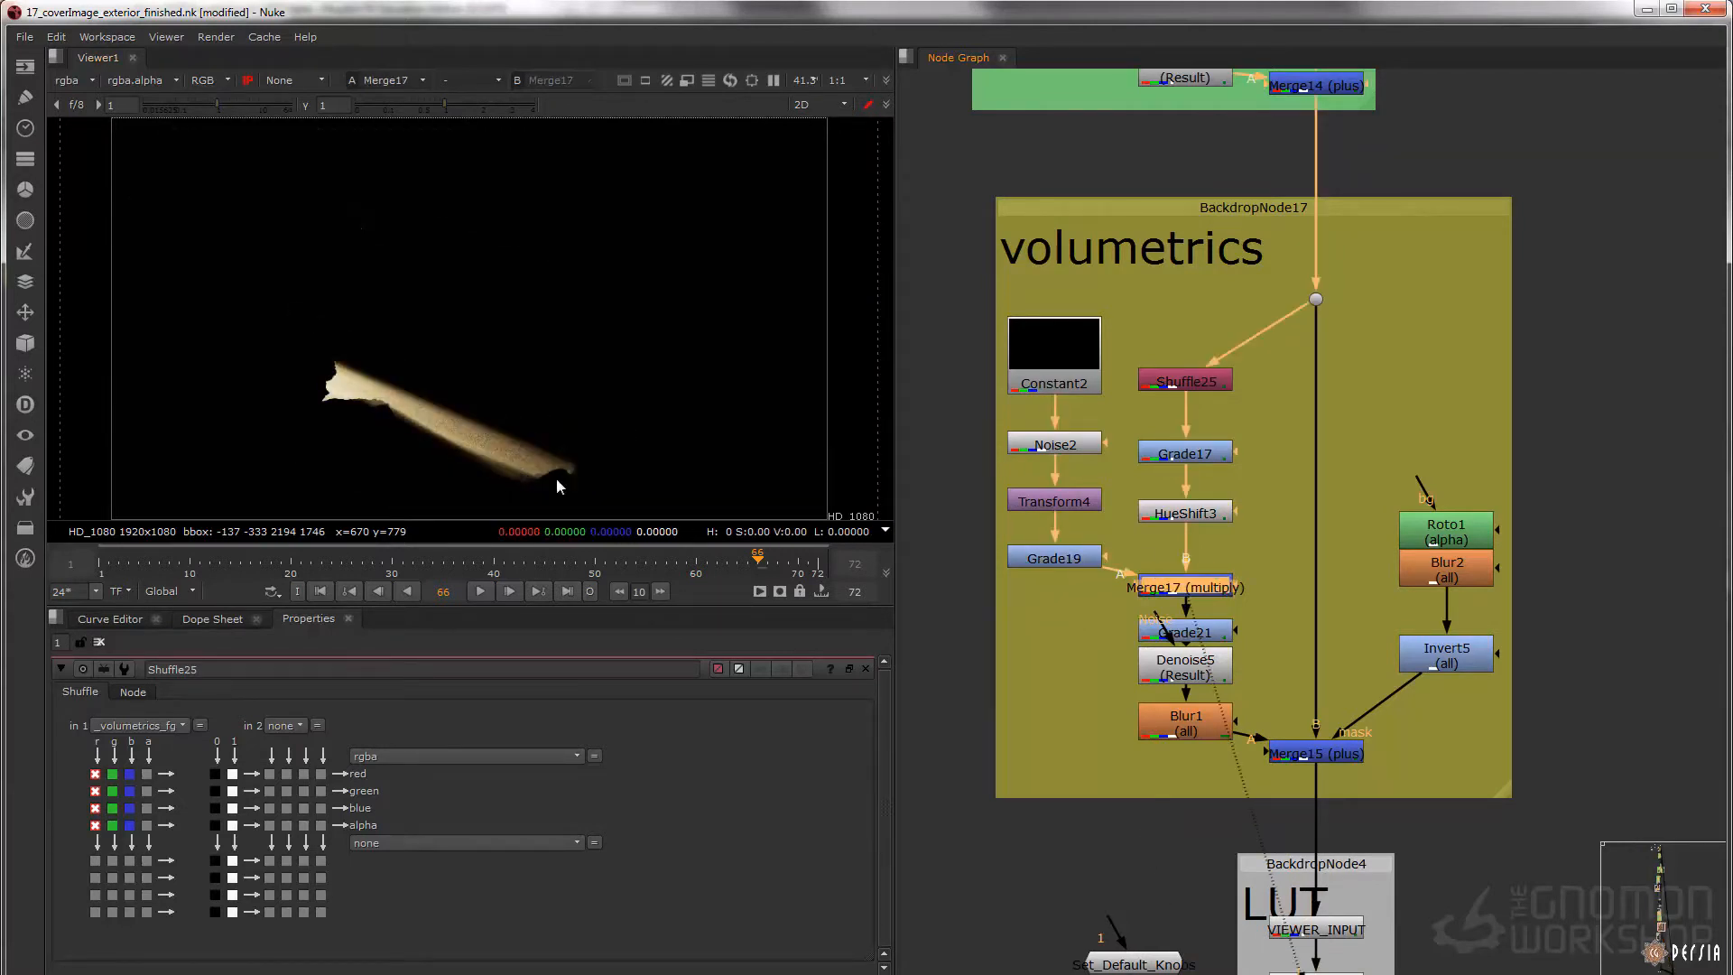
Inspect the light beam's grain up close at Merge17, toggling the node off and on, and compare it with Denoise5 and Blur1
scroll(511, 406, up, 5)
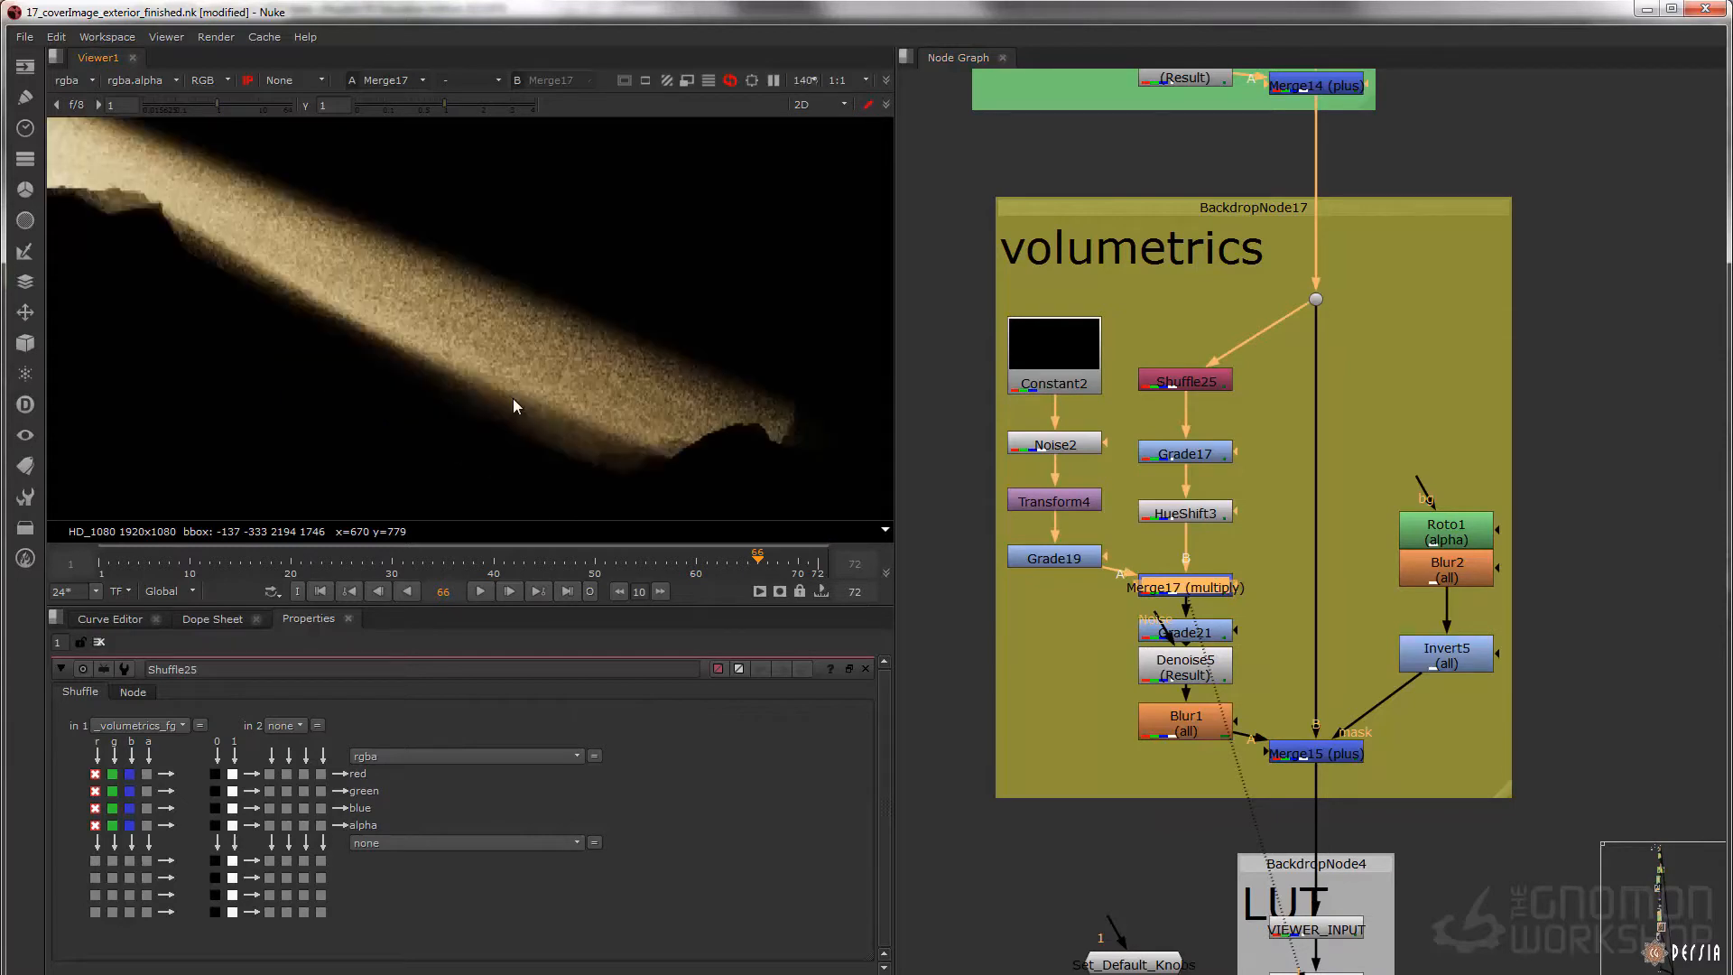
key(d)
key(d)
click(1188, 673)
key(1)
click(1210, 722)
key(1)
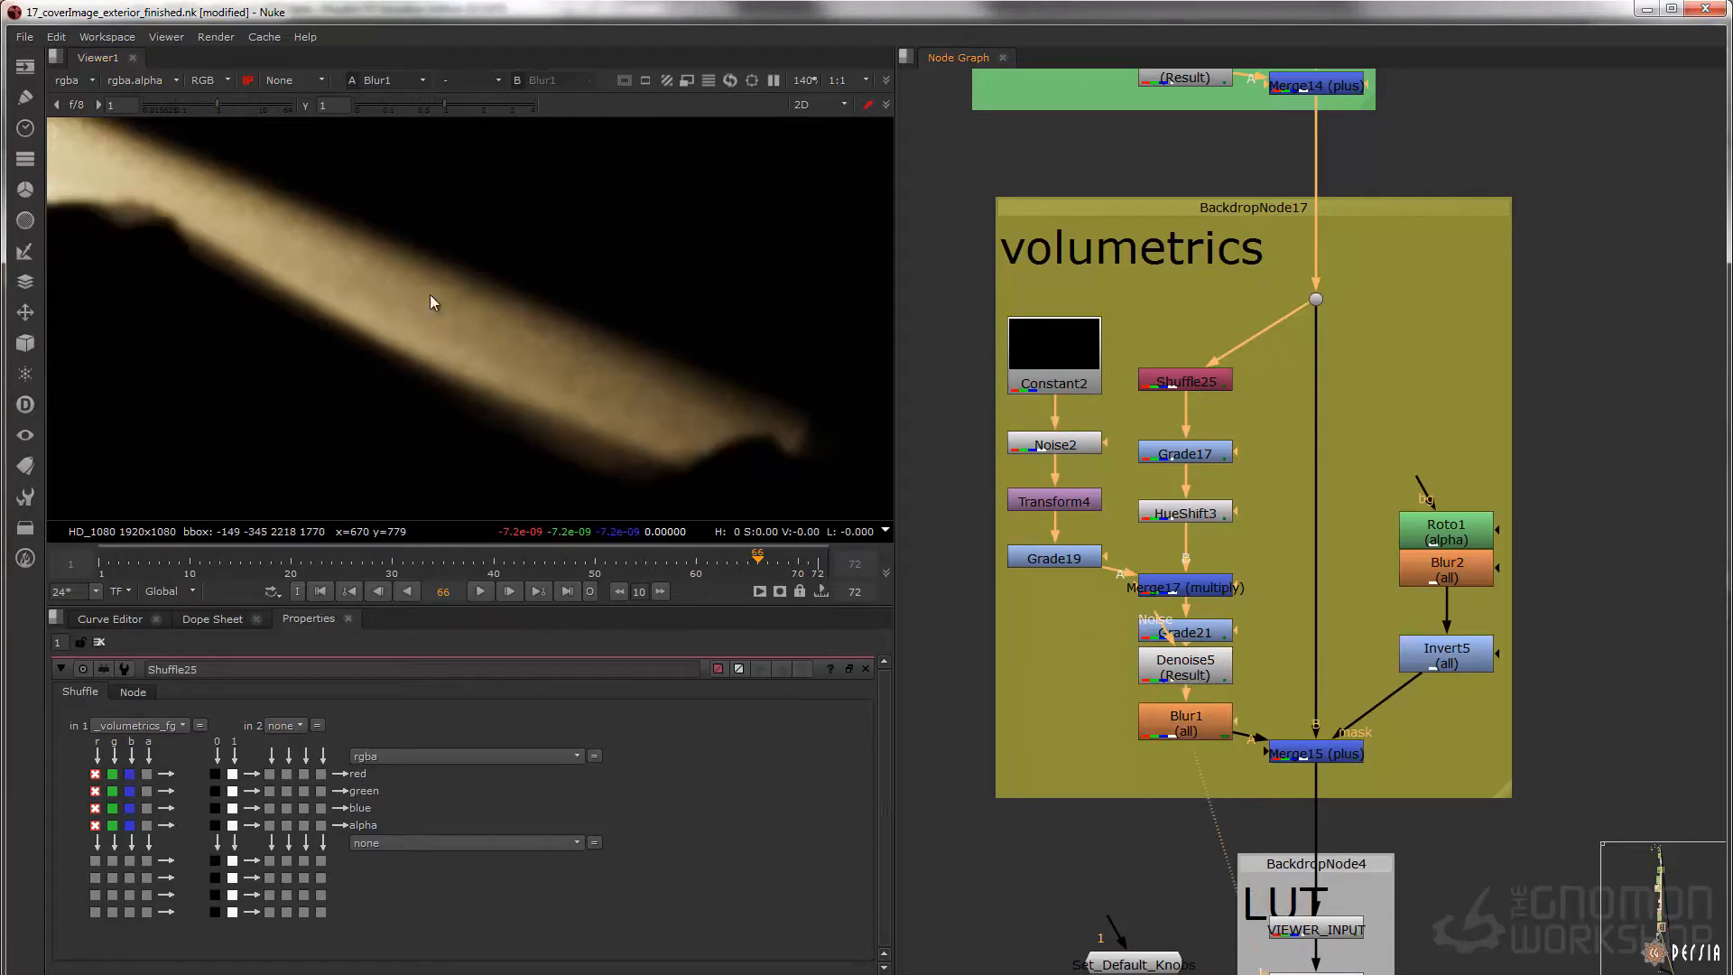
Display Merge15 (plus) with its properties open, toggle it off and on to compare the foreground volumetrics, and show the full image
click(1325, 756)
key(1)
double_click(1325, 758)
key(d)
key(d)
key(d)
key(d)
key(d)
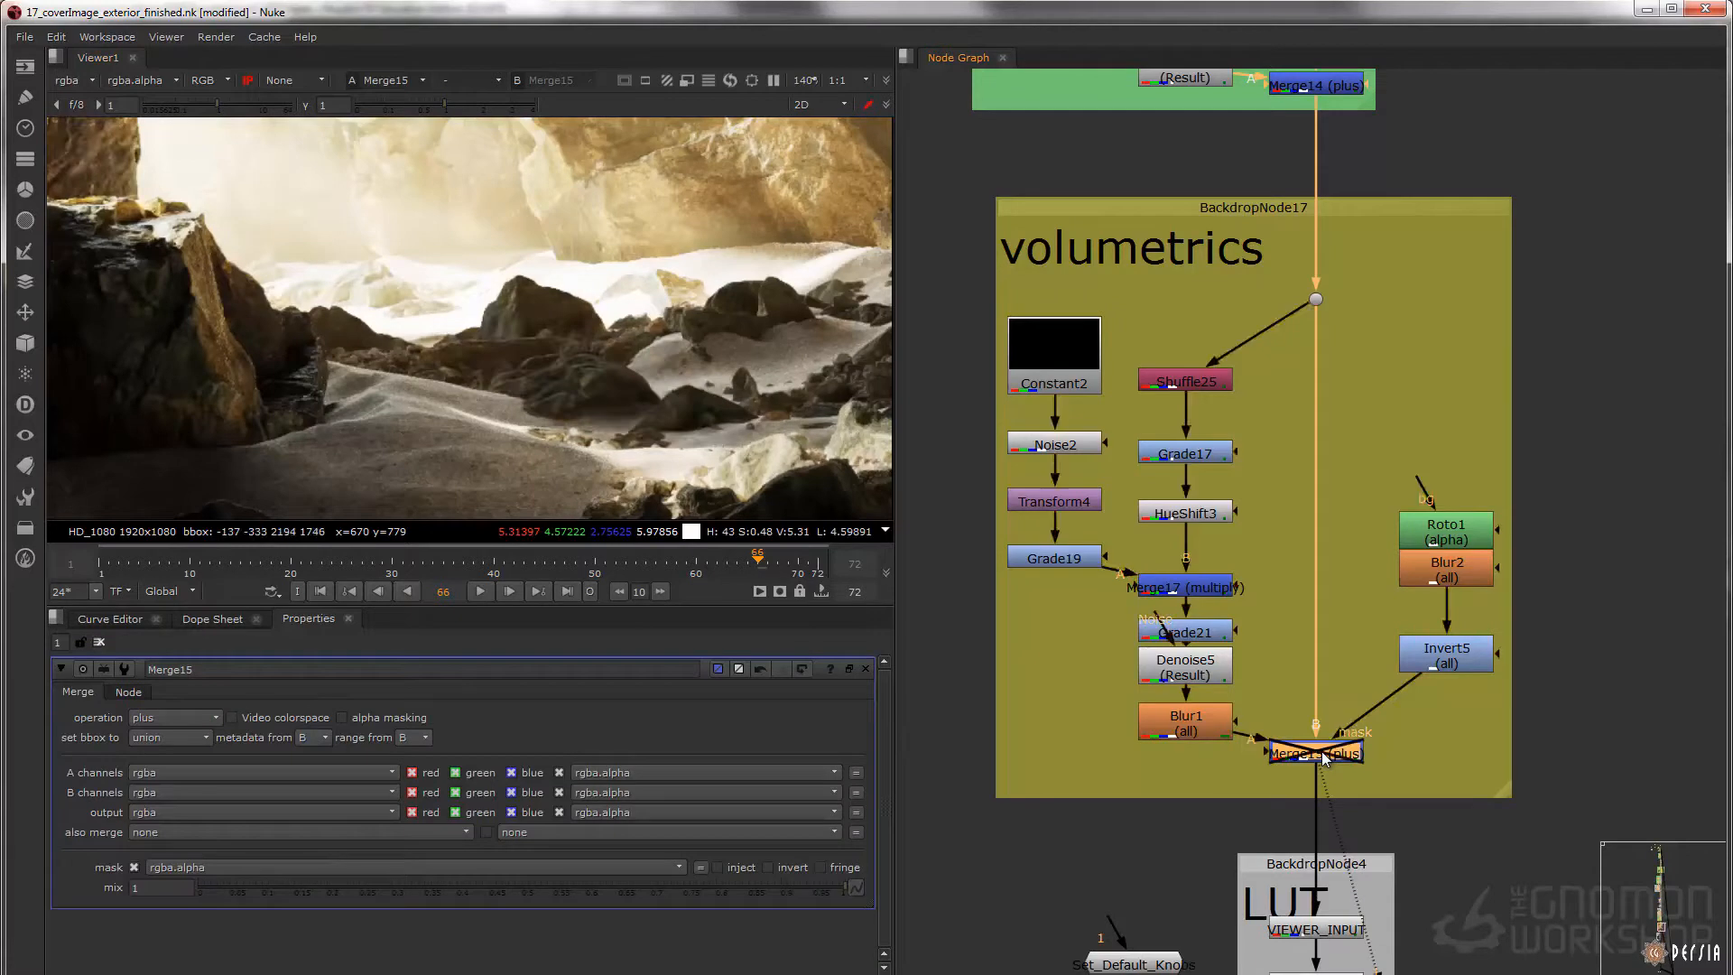
key(d)
scroll(678, 351, down, 2)
key(f)
Display the Colorspace7 node in the LUT backdrop below the volumetrics
middle_drag(1324, 769, 1284, 525)
scroll(1283, 531, down, 4)
scroll(1281, 529, up, 4)
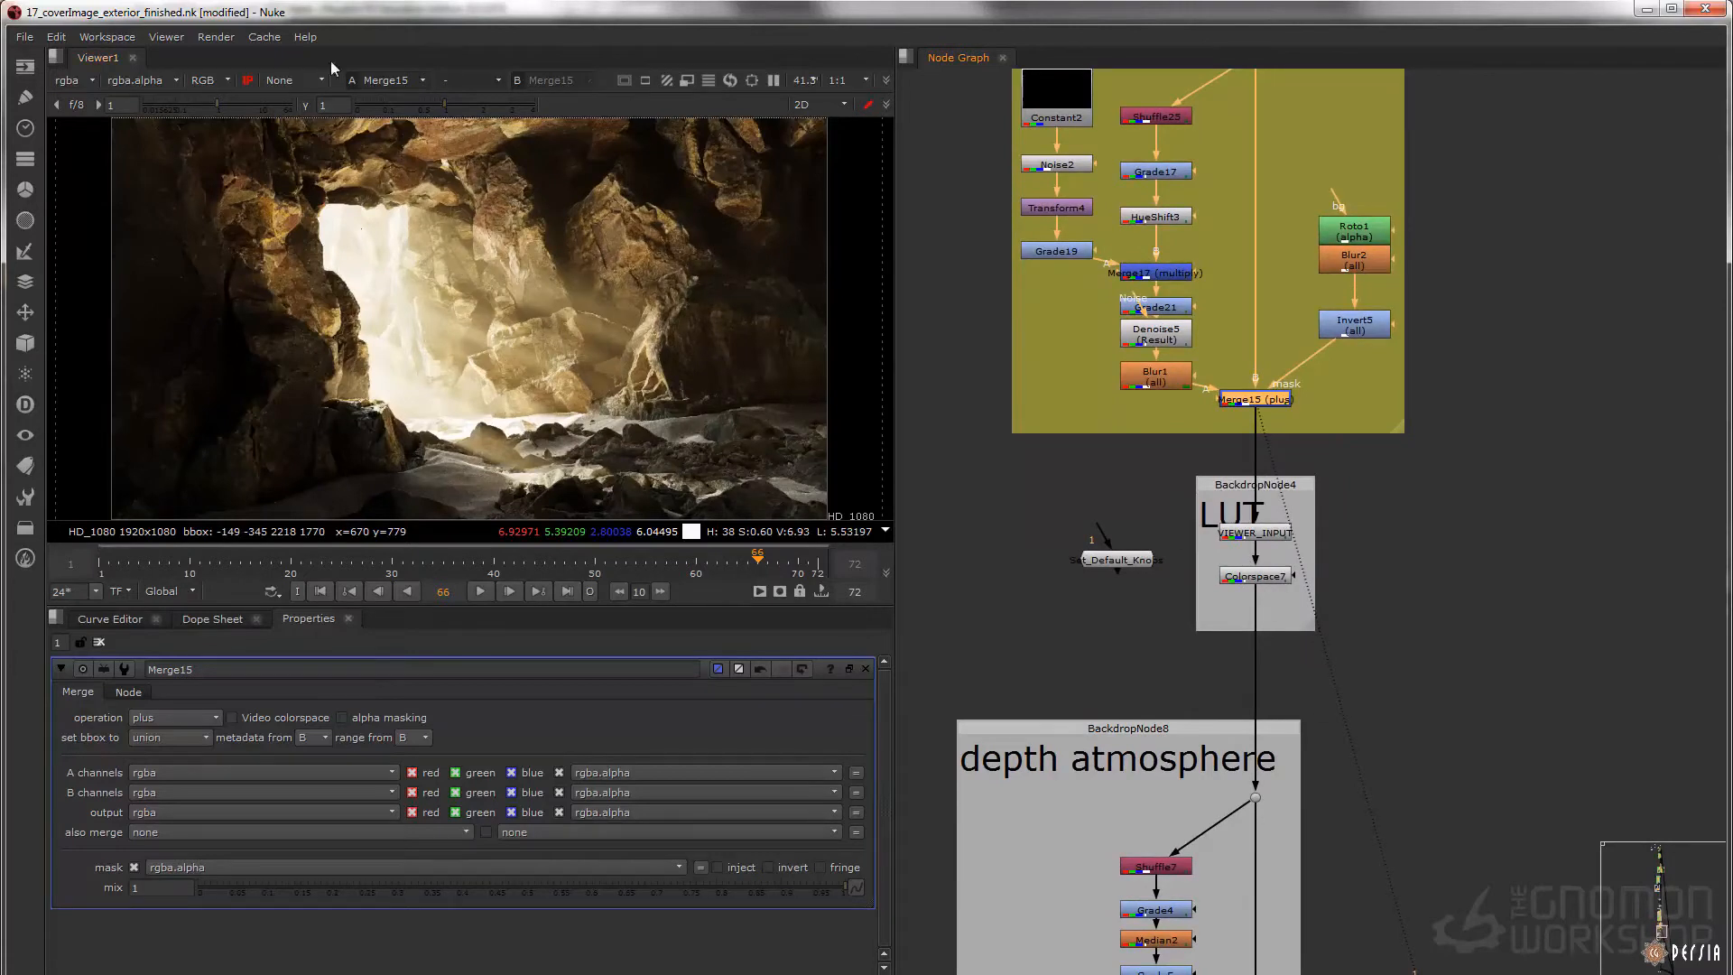
scroll(1270, 575, up, 2)
drag(1509, 558, 1125, 615)
key(1)
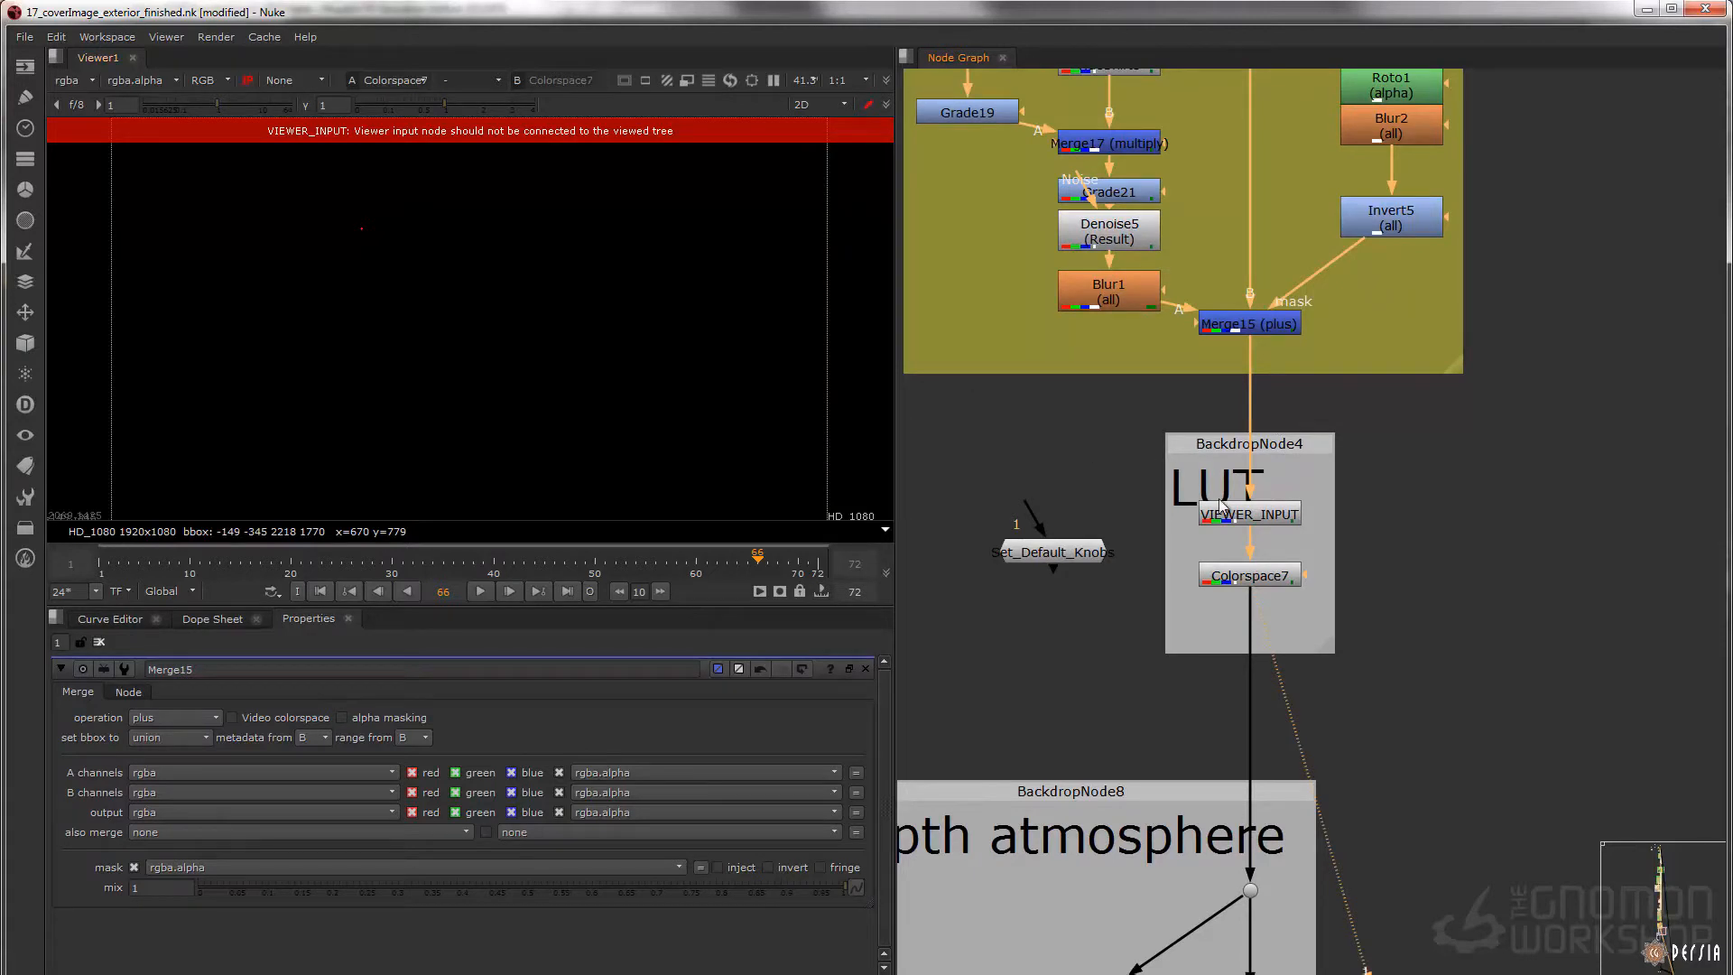
Turn off the viewer's input process and set the viewer process to sRGB
click(247, 81)
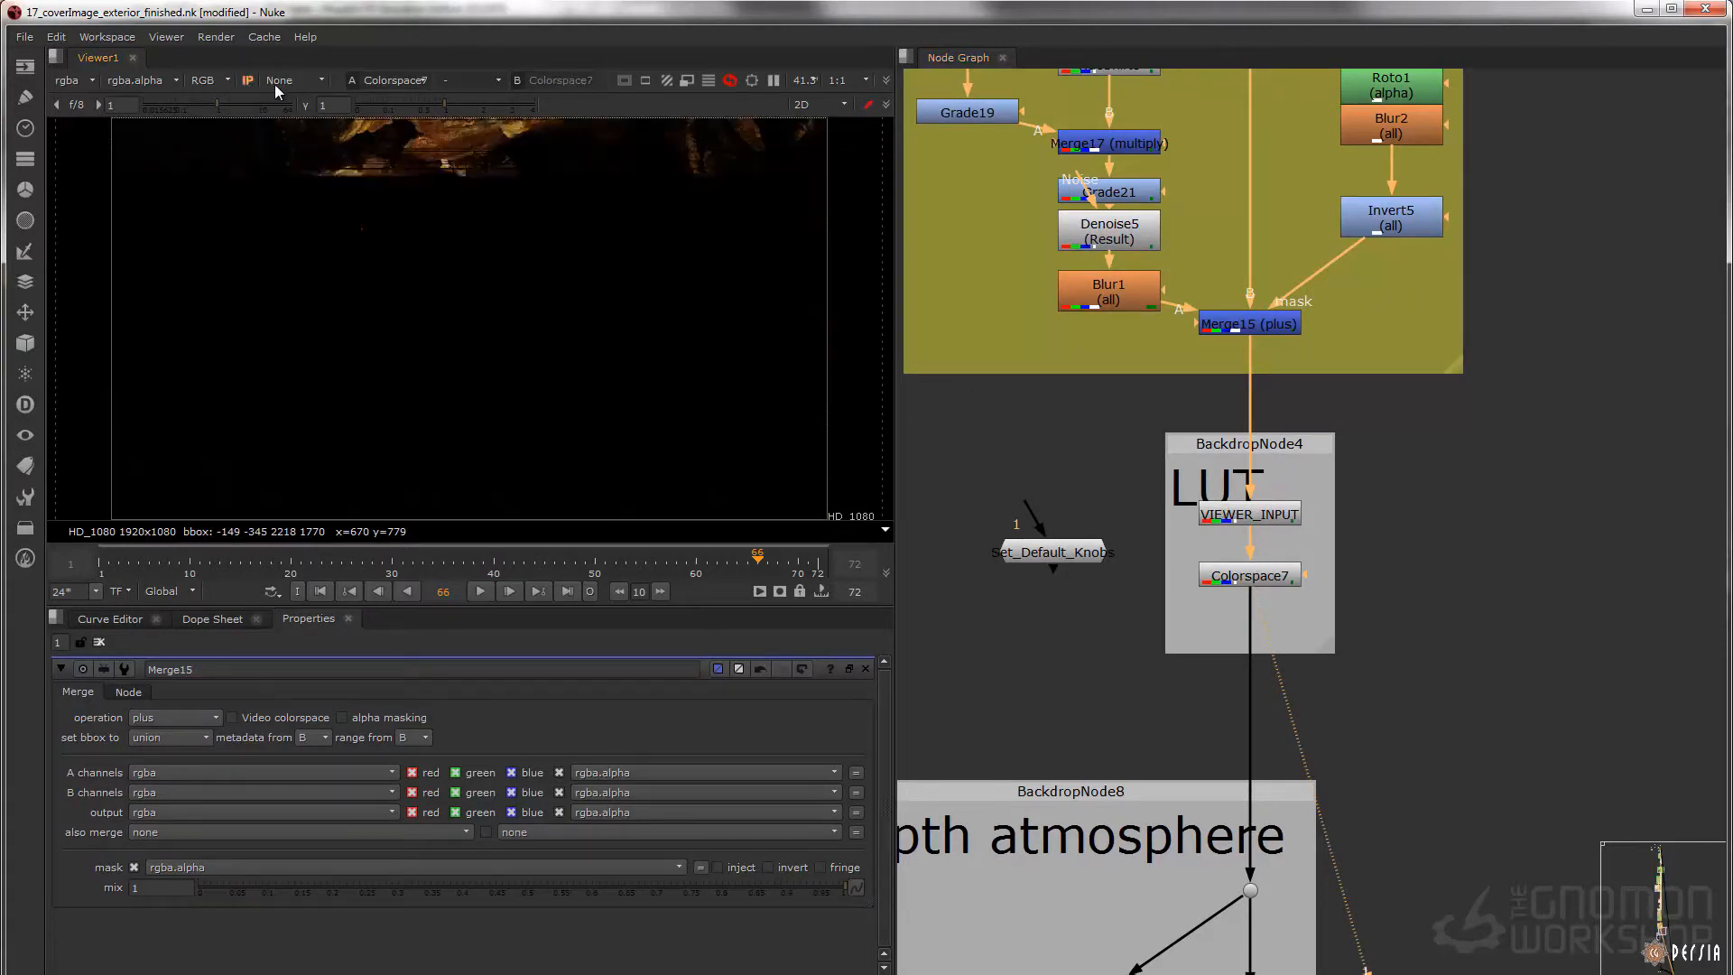
click(298, 84)
click(302, 115)
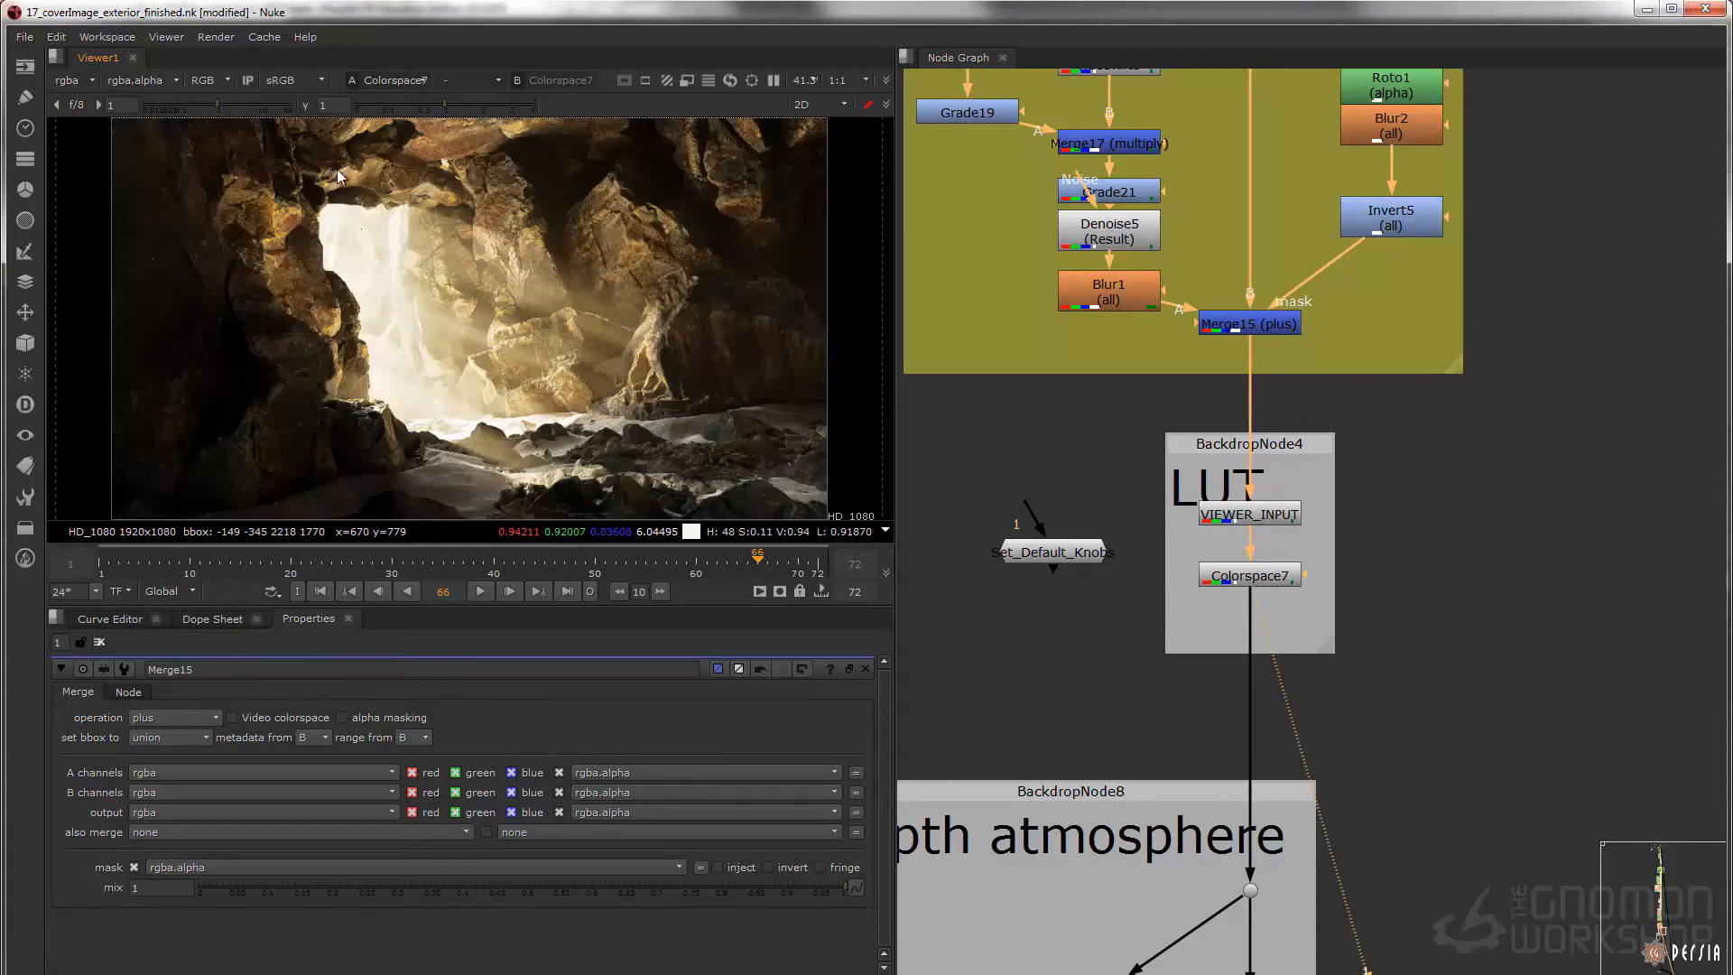
Display Grade6 at the end of the depth atmosphere backdrop and toggle it off and on to compare the haze
scroll(1161, 485, down, 2)
middle_drag(1176, 421, 1149, 101)
scroll(1173, 492, up, 2)
middle_drag(1173, 496, 1193, 475)
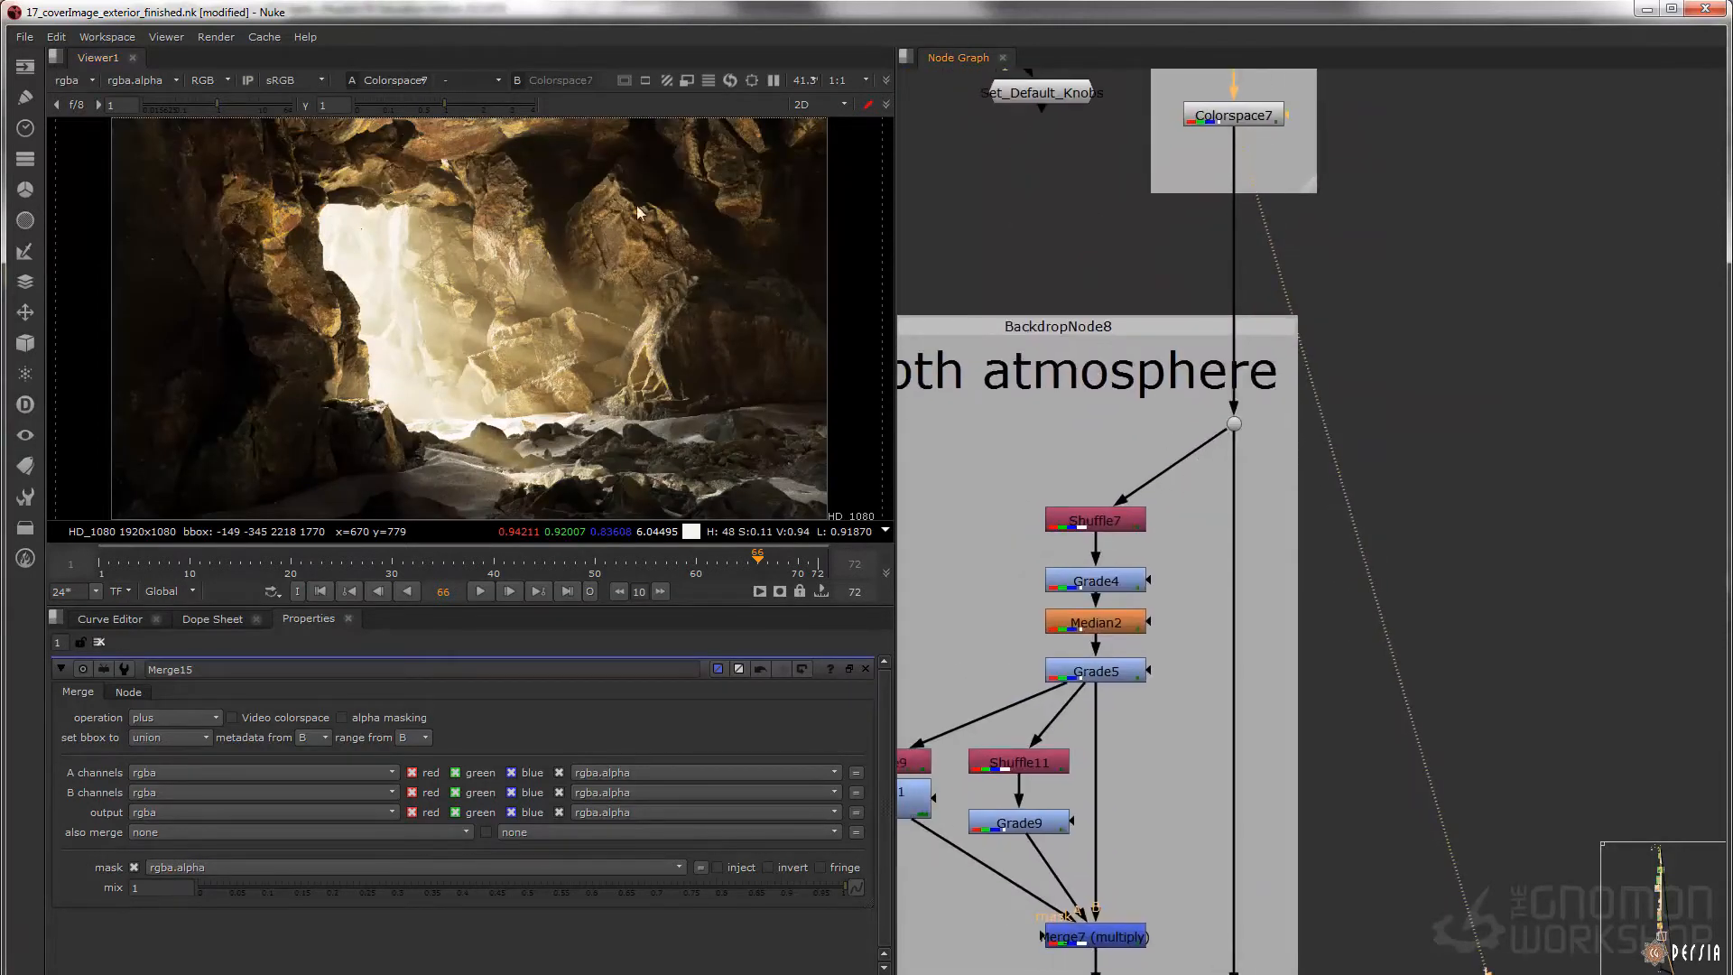
middle_drag(1300, 764, 1267, 465)
drag(1302, 607, 1109, 855)
key(1)
drag(1112, 860, 1340, 647)
key(d)
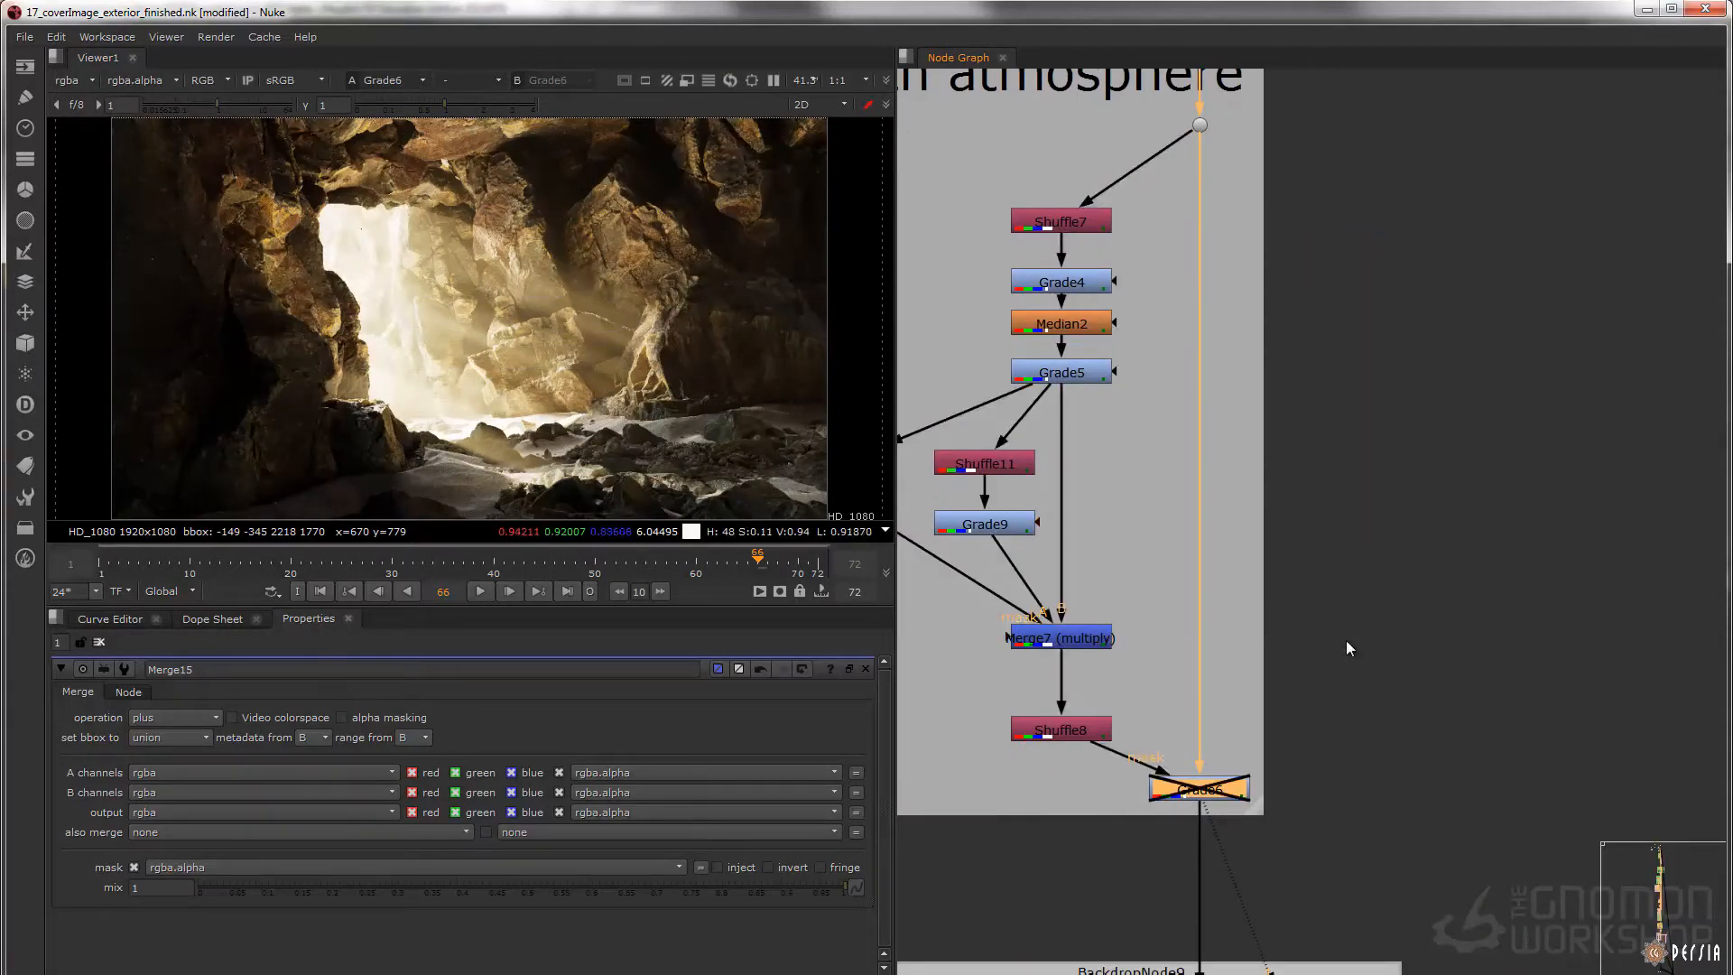
key(d)
Inspect the rocks up close with Grade6 toggled off and on, and show the full image
scroll(420, 260, up, 2)
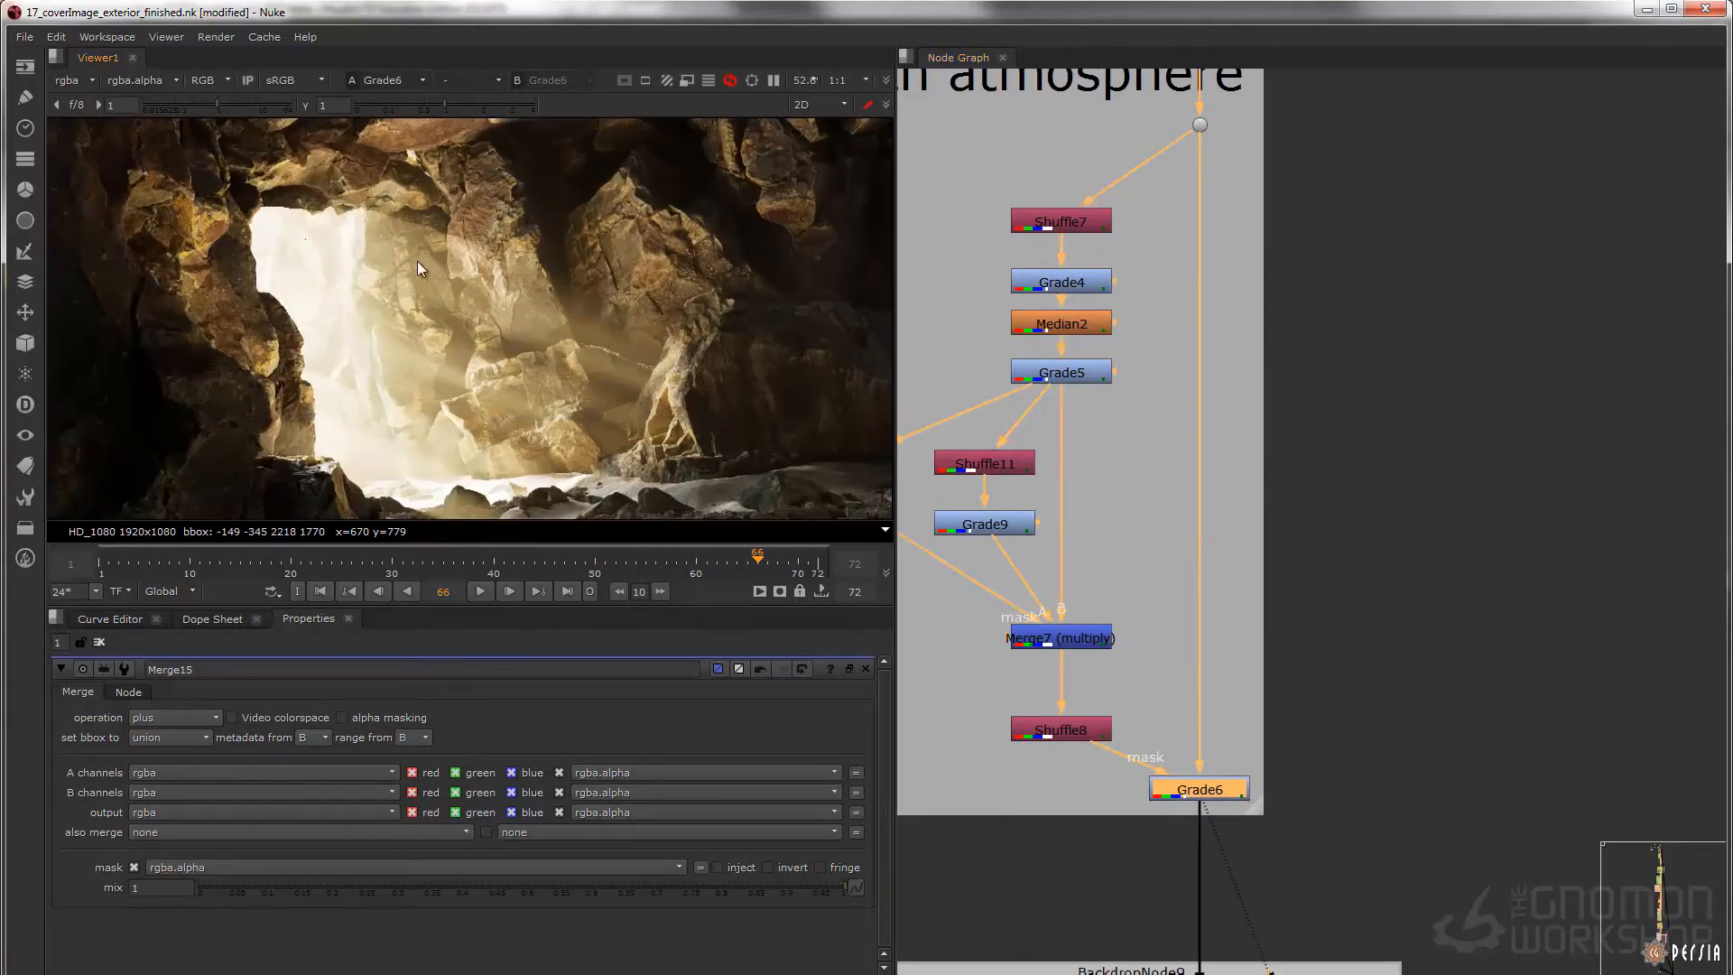
scroll(436, 263, up, 4)
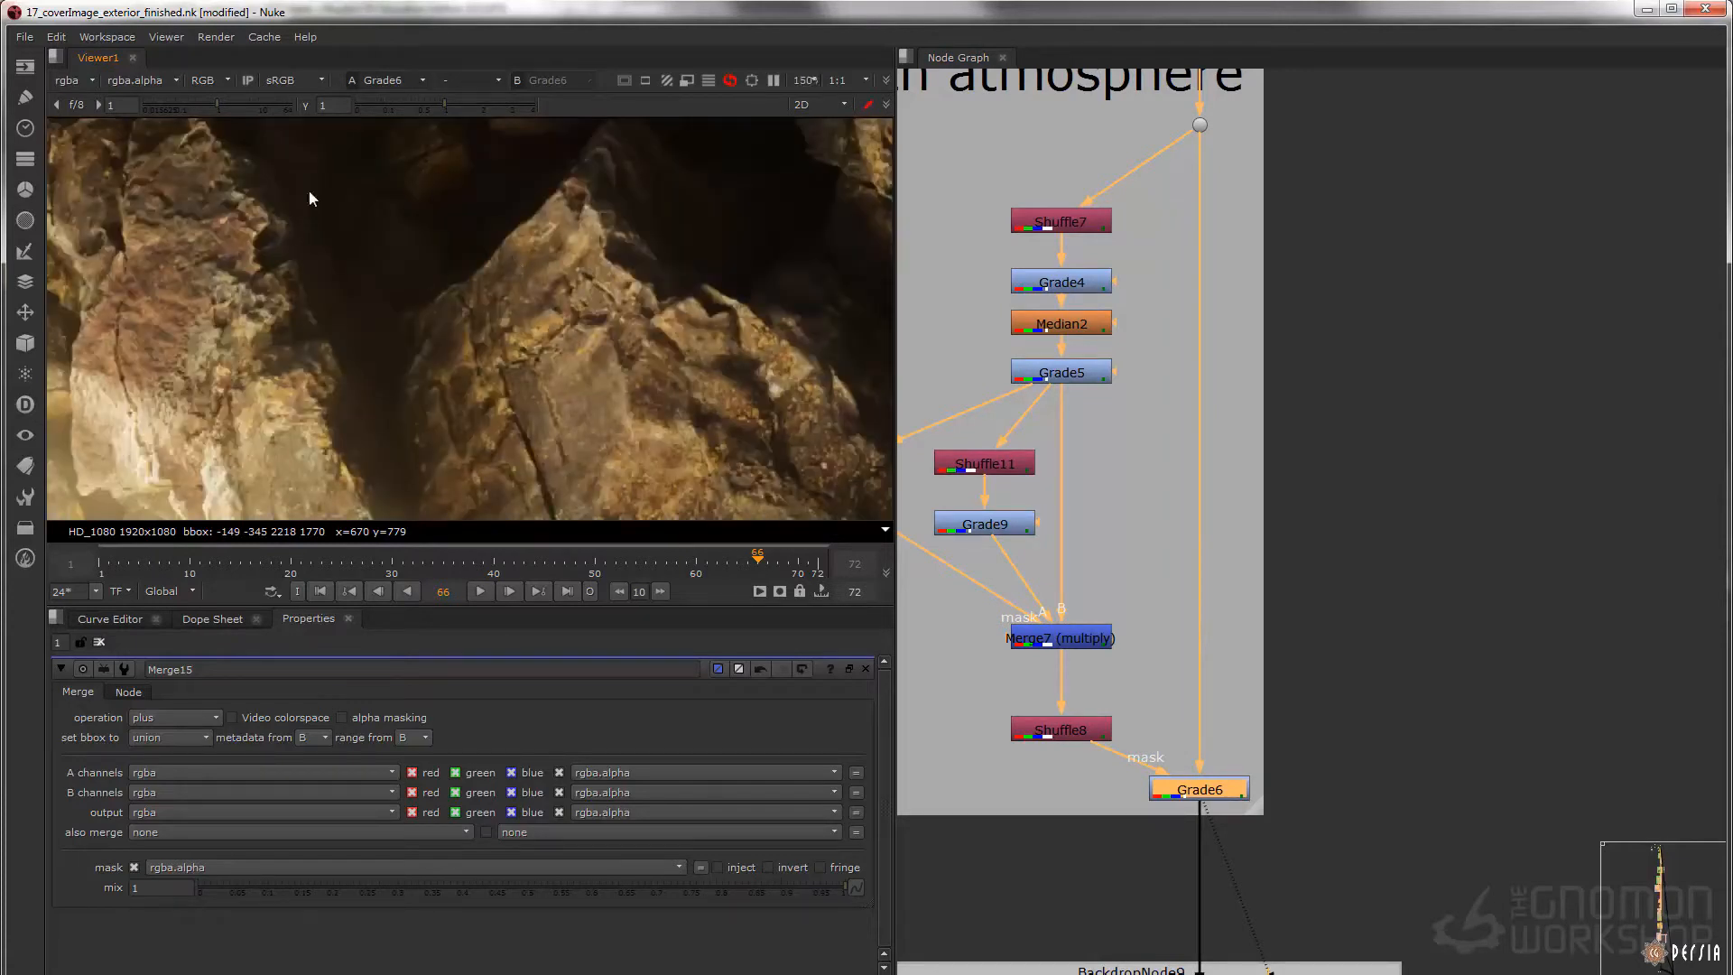
middle_drag(319, 217, 404, 248)
key(d)
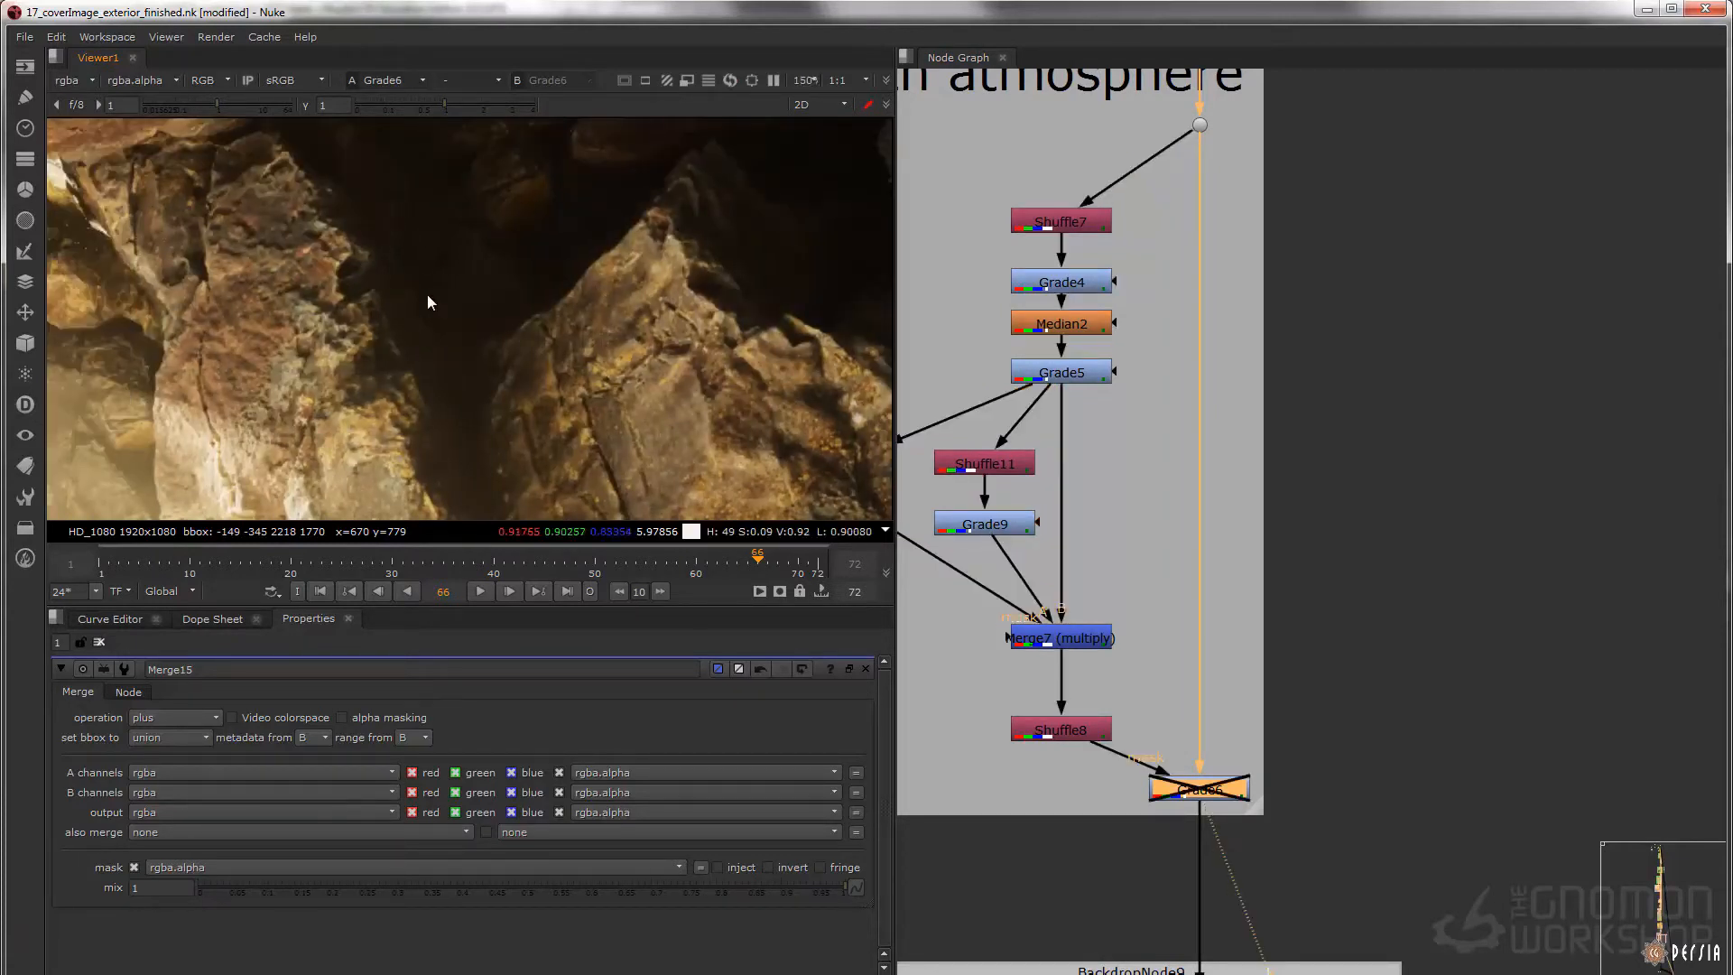
key(d)
key(f)
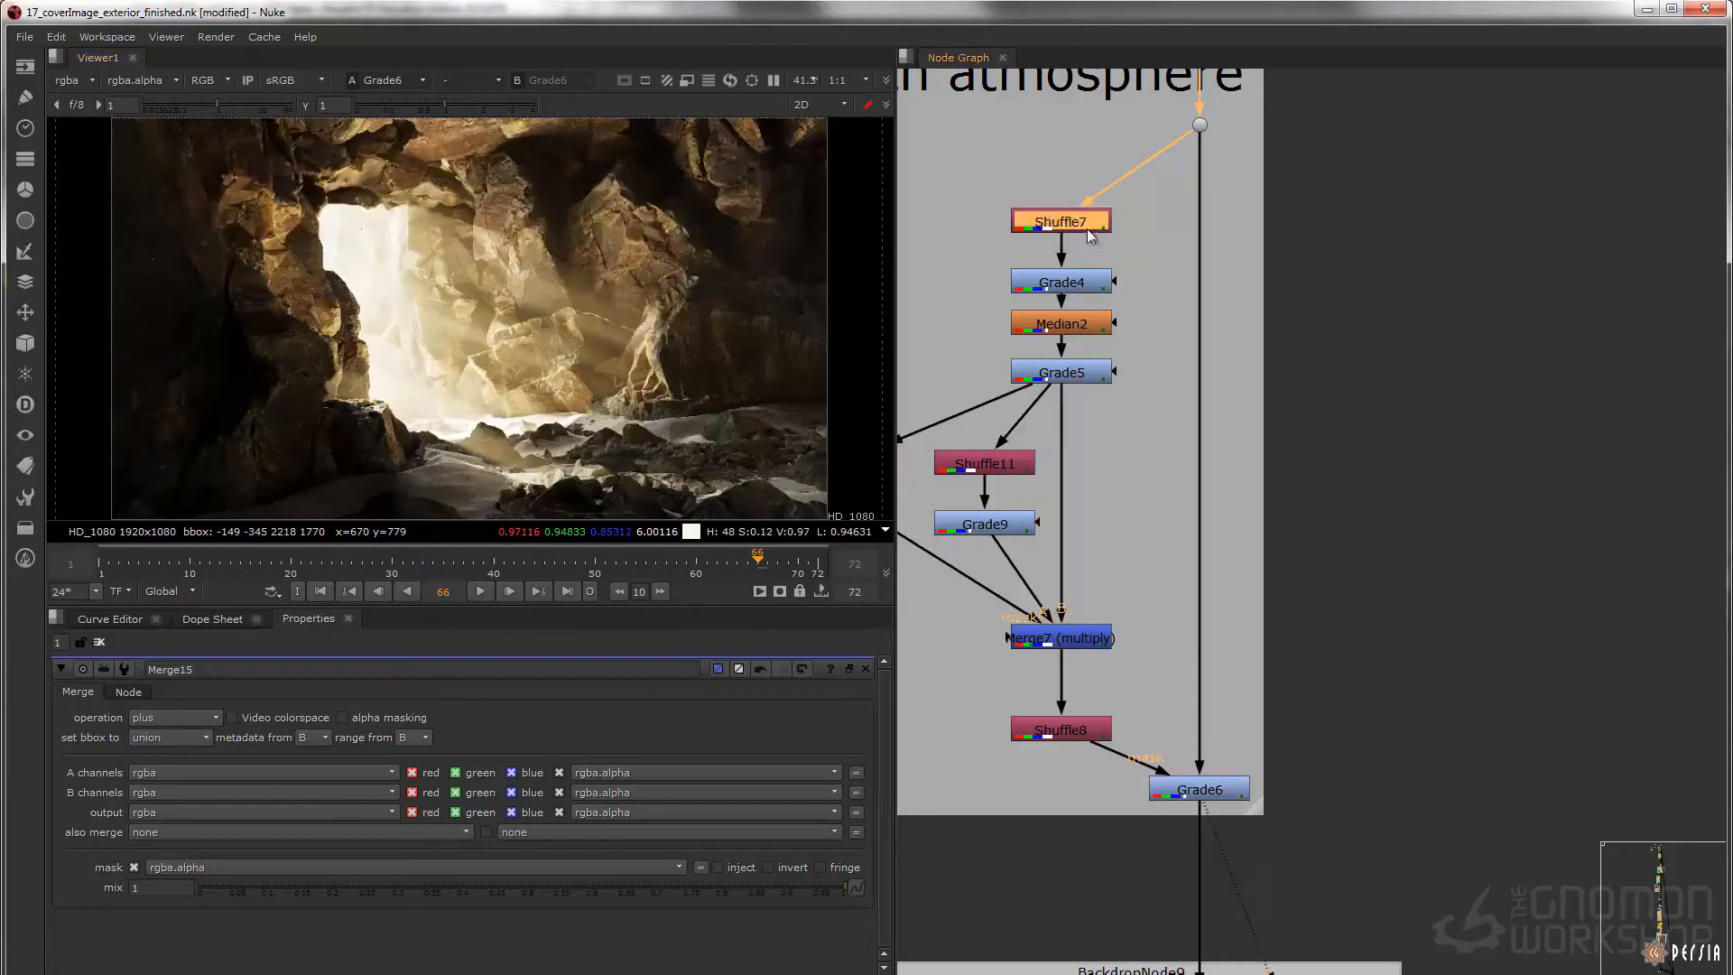
Display Shuffle7's camera point position pass and the Grade4 depth pass, opening both nodes' properties
double_click(1064, 224)
key(1)
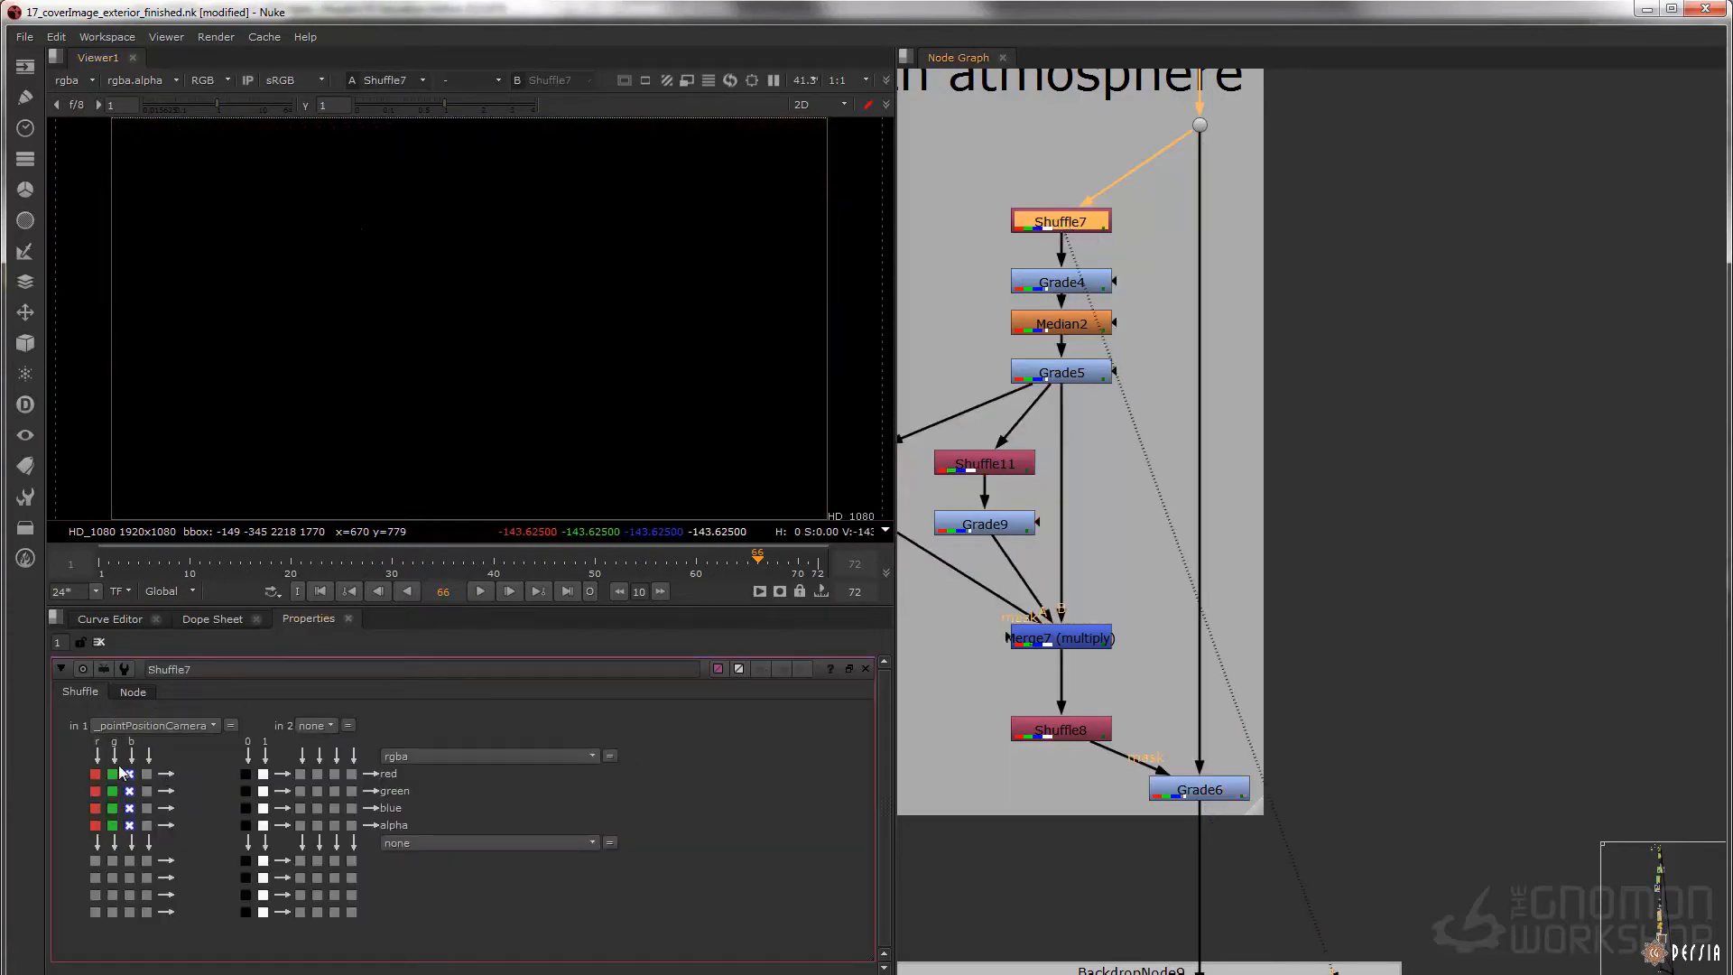
click(1075, 285)
key(1)
double_click(1076, 289)
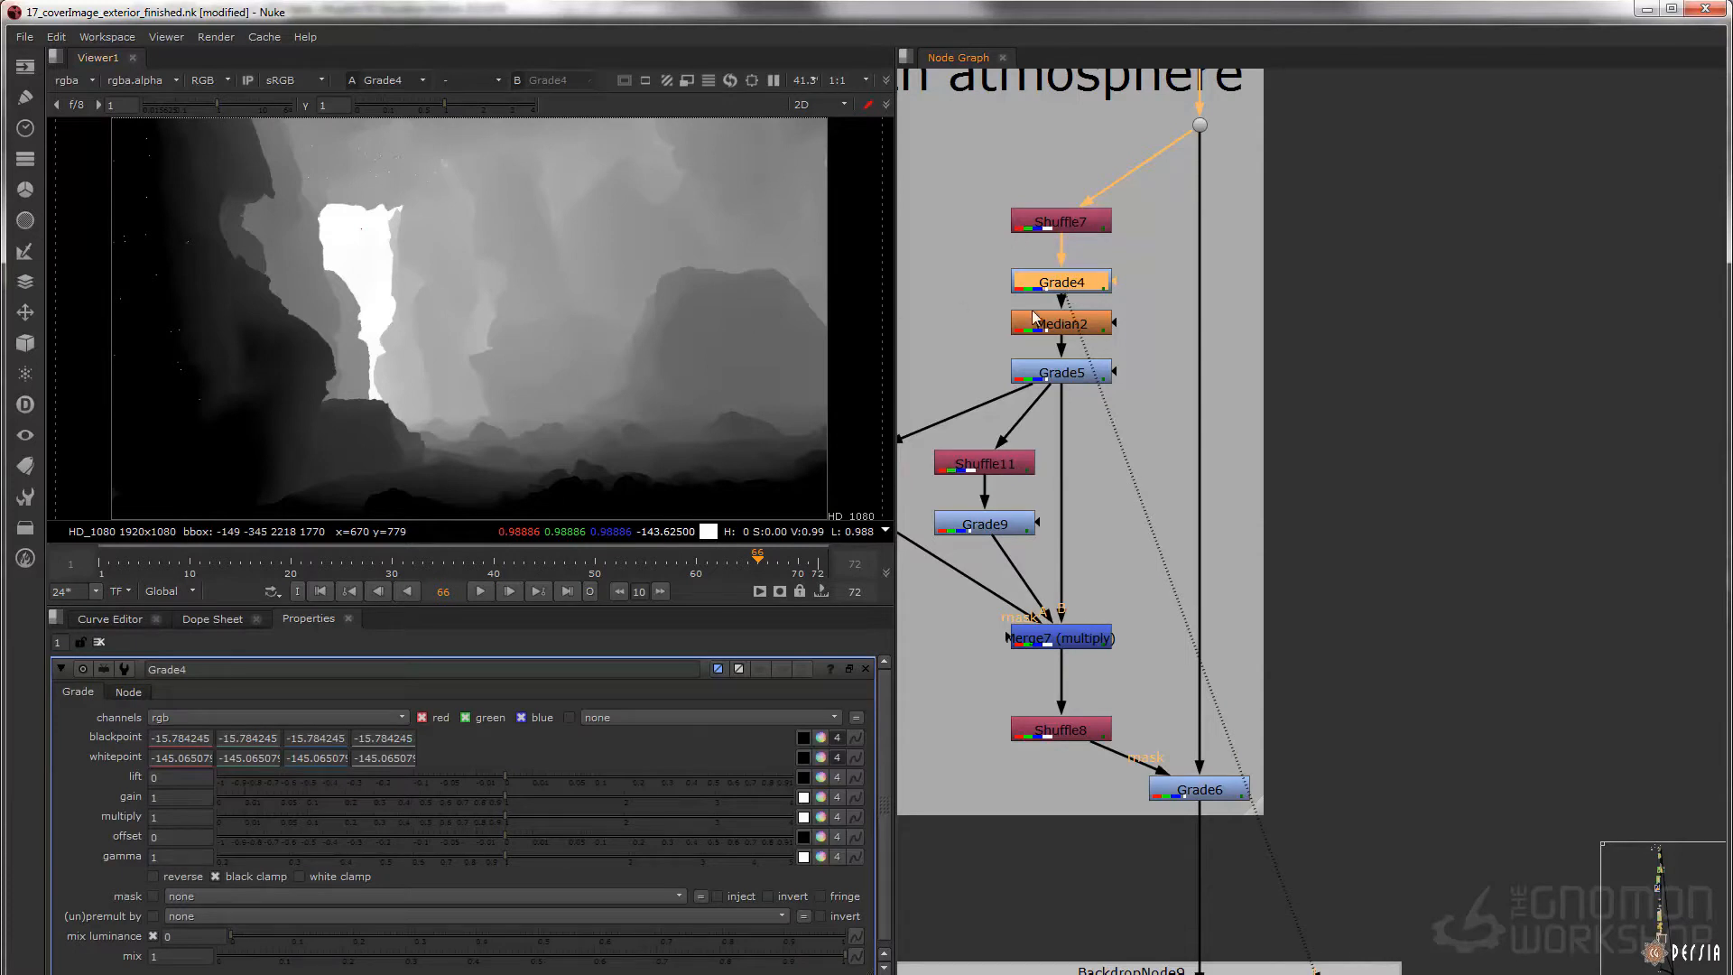
Toggle Grade4 off and on, and collapse its whitepoint and blackpoint channels into single values
key(d)
key(d)
key(d)
key(d)
click(837, 757)
click(836, 737)
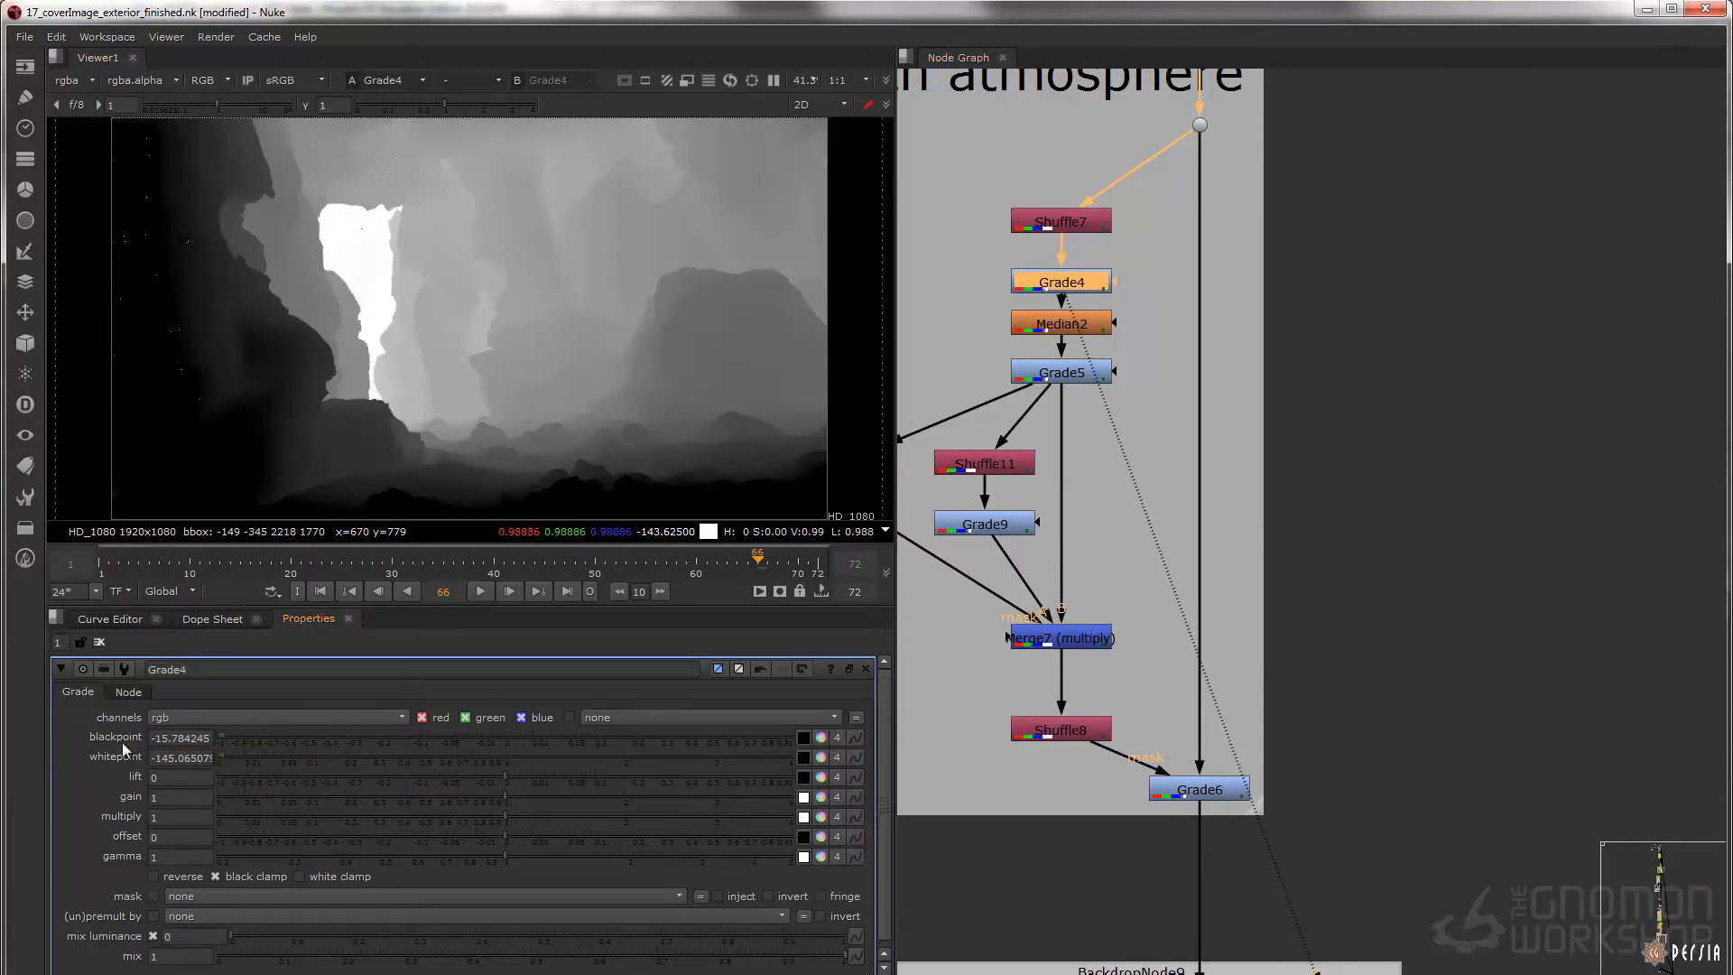
Display Median2, Grade5 and Merge7 (multiply) in turn to follow how the depth mask is built
click(1077, 332)
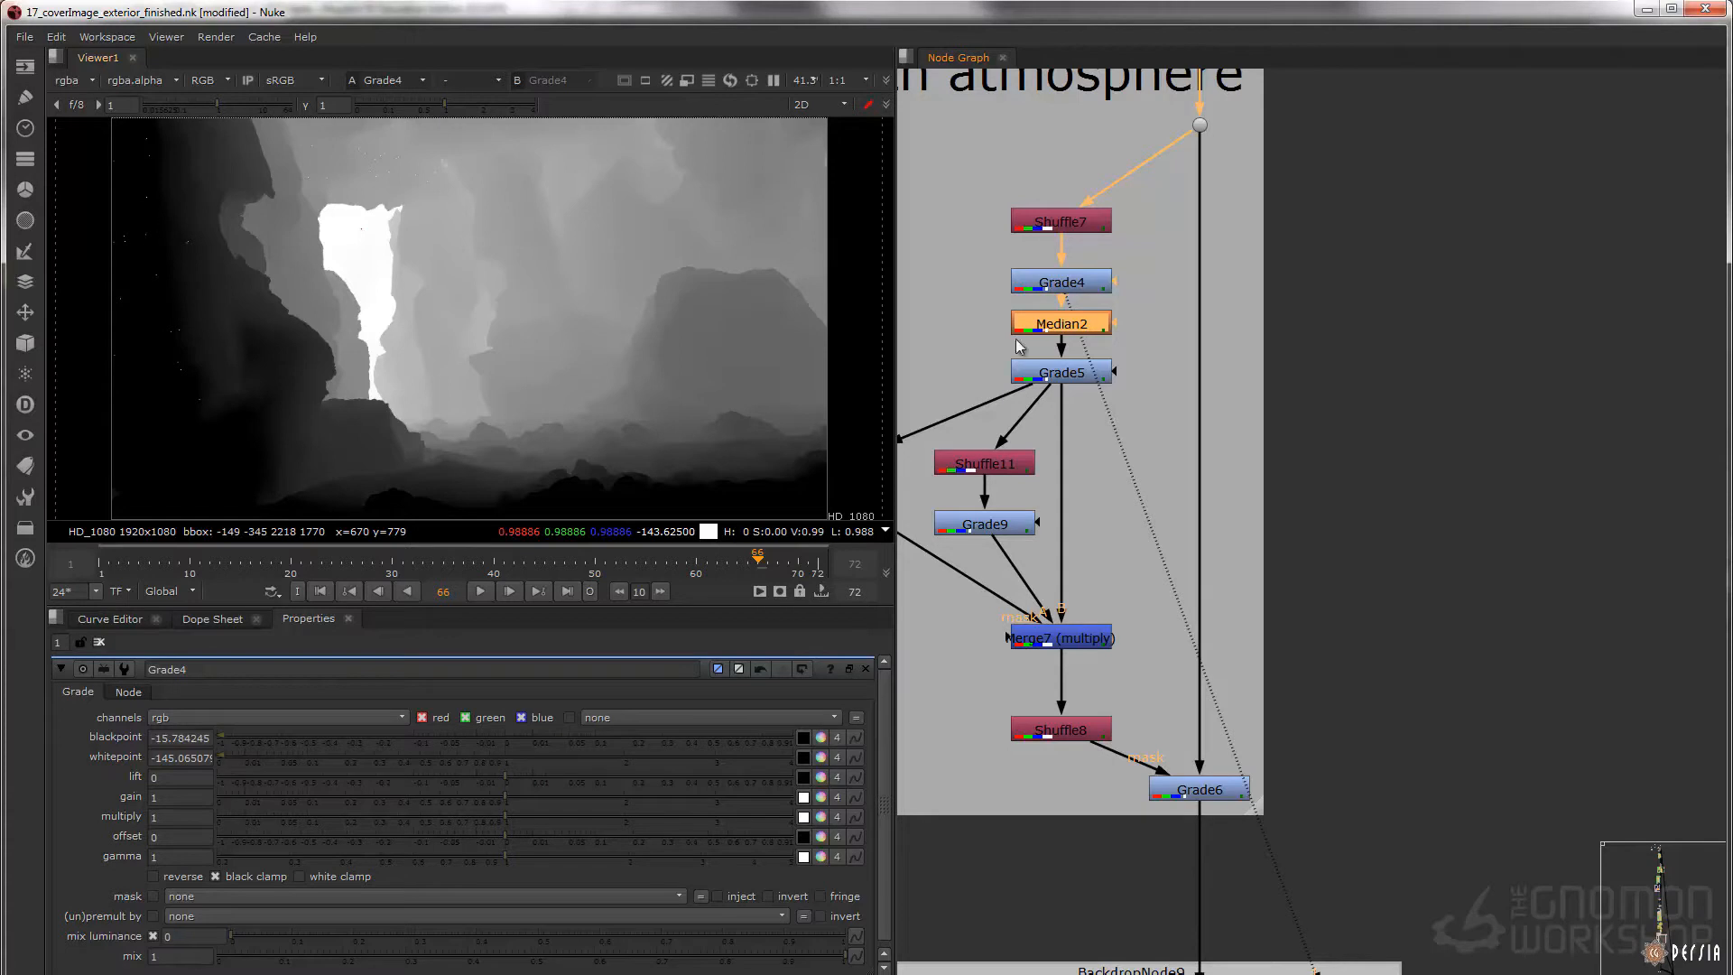
key(1)
click(1047, 372)
key(1)
middle_drag(1100, 542, 1133, 440)
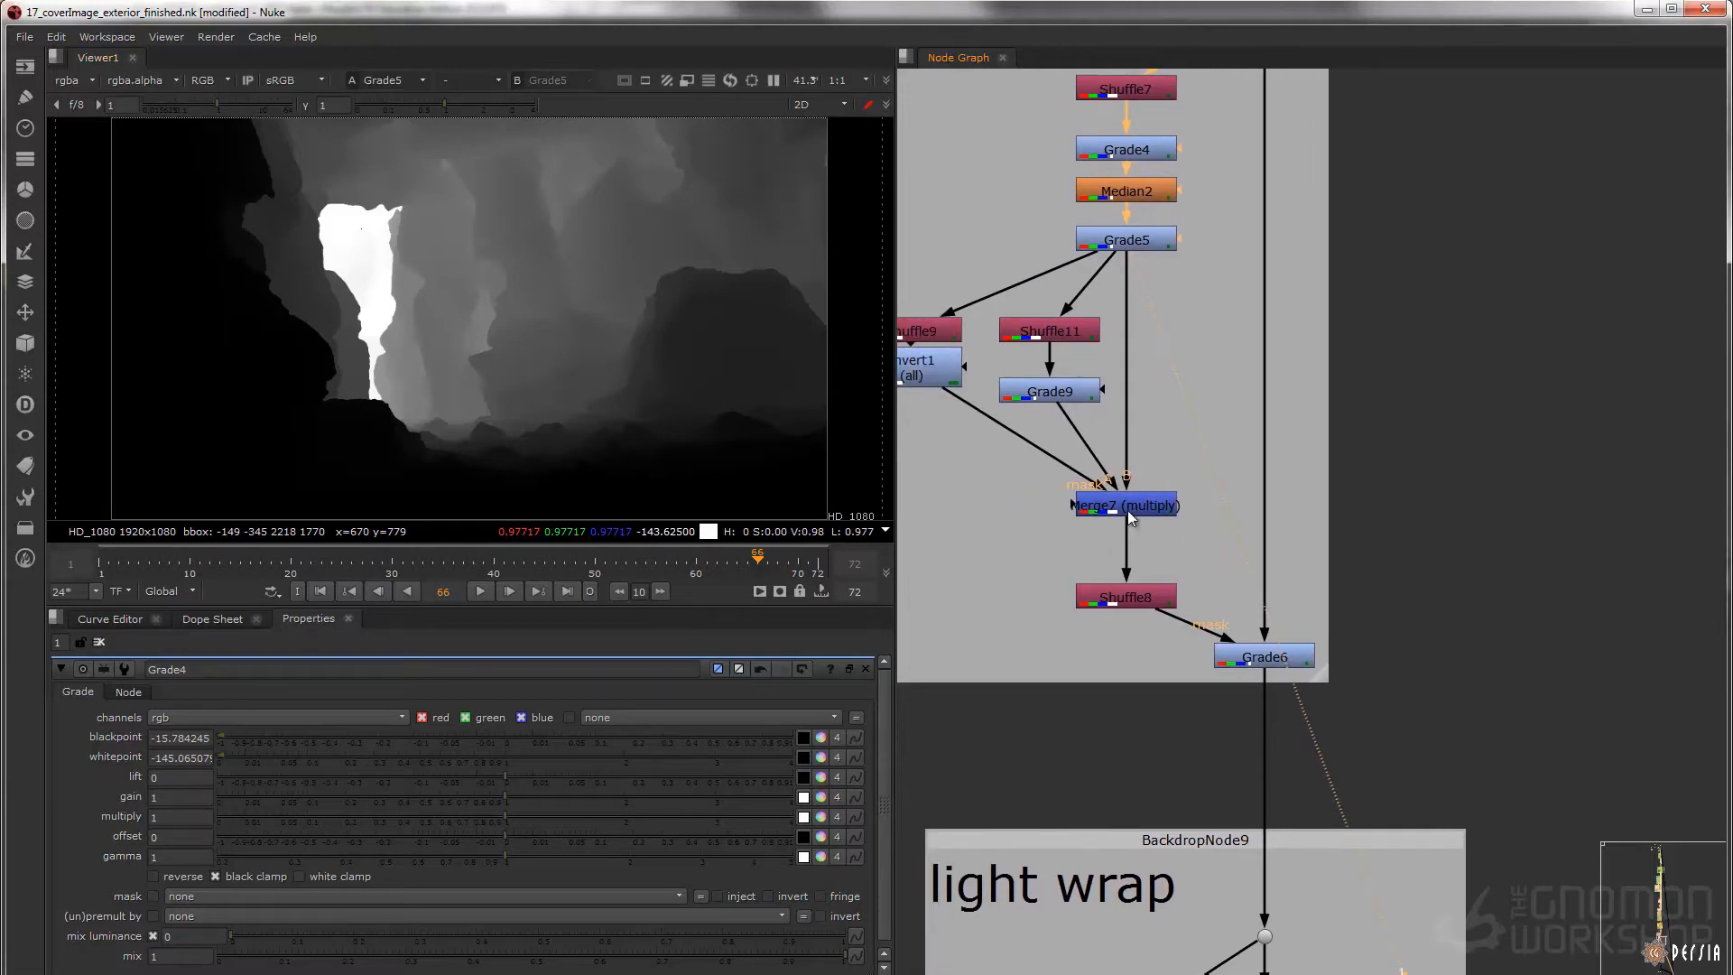
click(1128, 511)
key(1)
middle_drag(1135, 516, 1141, 511)
Display Grade6, disable Merge7 (multiply), and inspect the haze in the dark rock crevices up close
drag(1358, 612, 1160, 694)
key(1)
click(1149, 505)
key(d)
middle_drag(749, 164, 589, 231)
scroll(589, 231, up, 3)
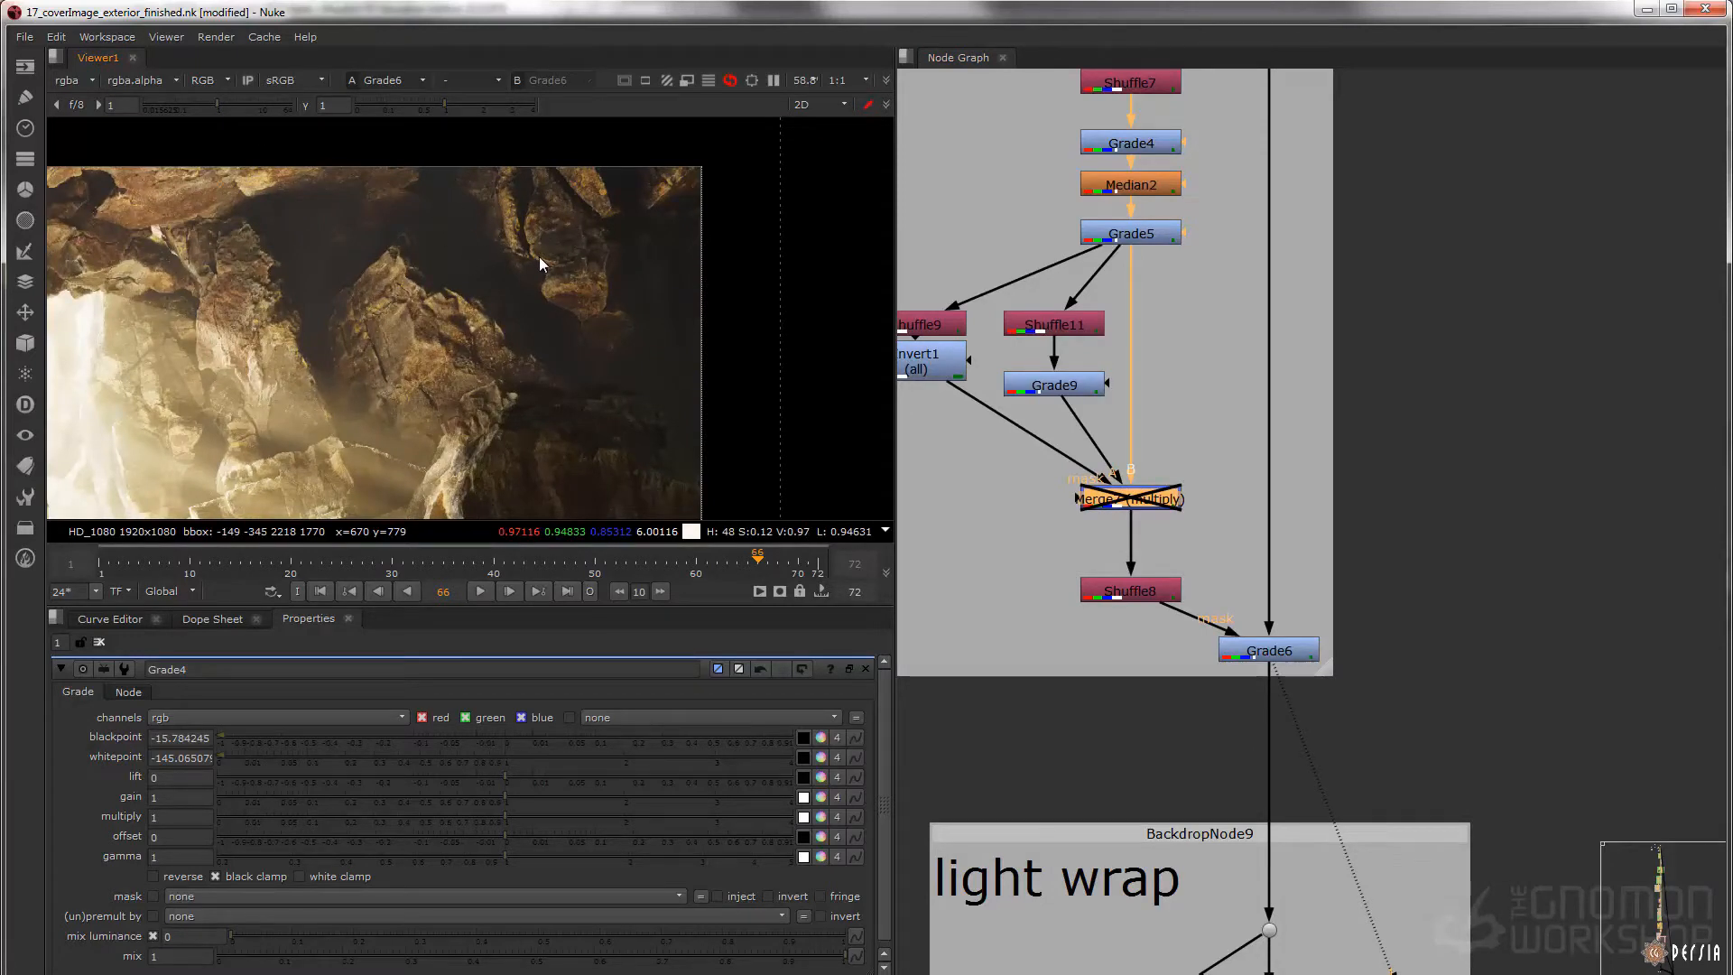
scroll(539, 256, up, 5)
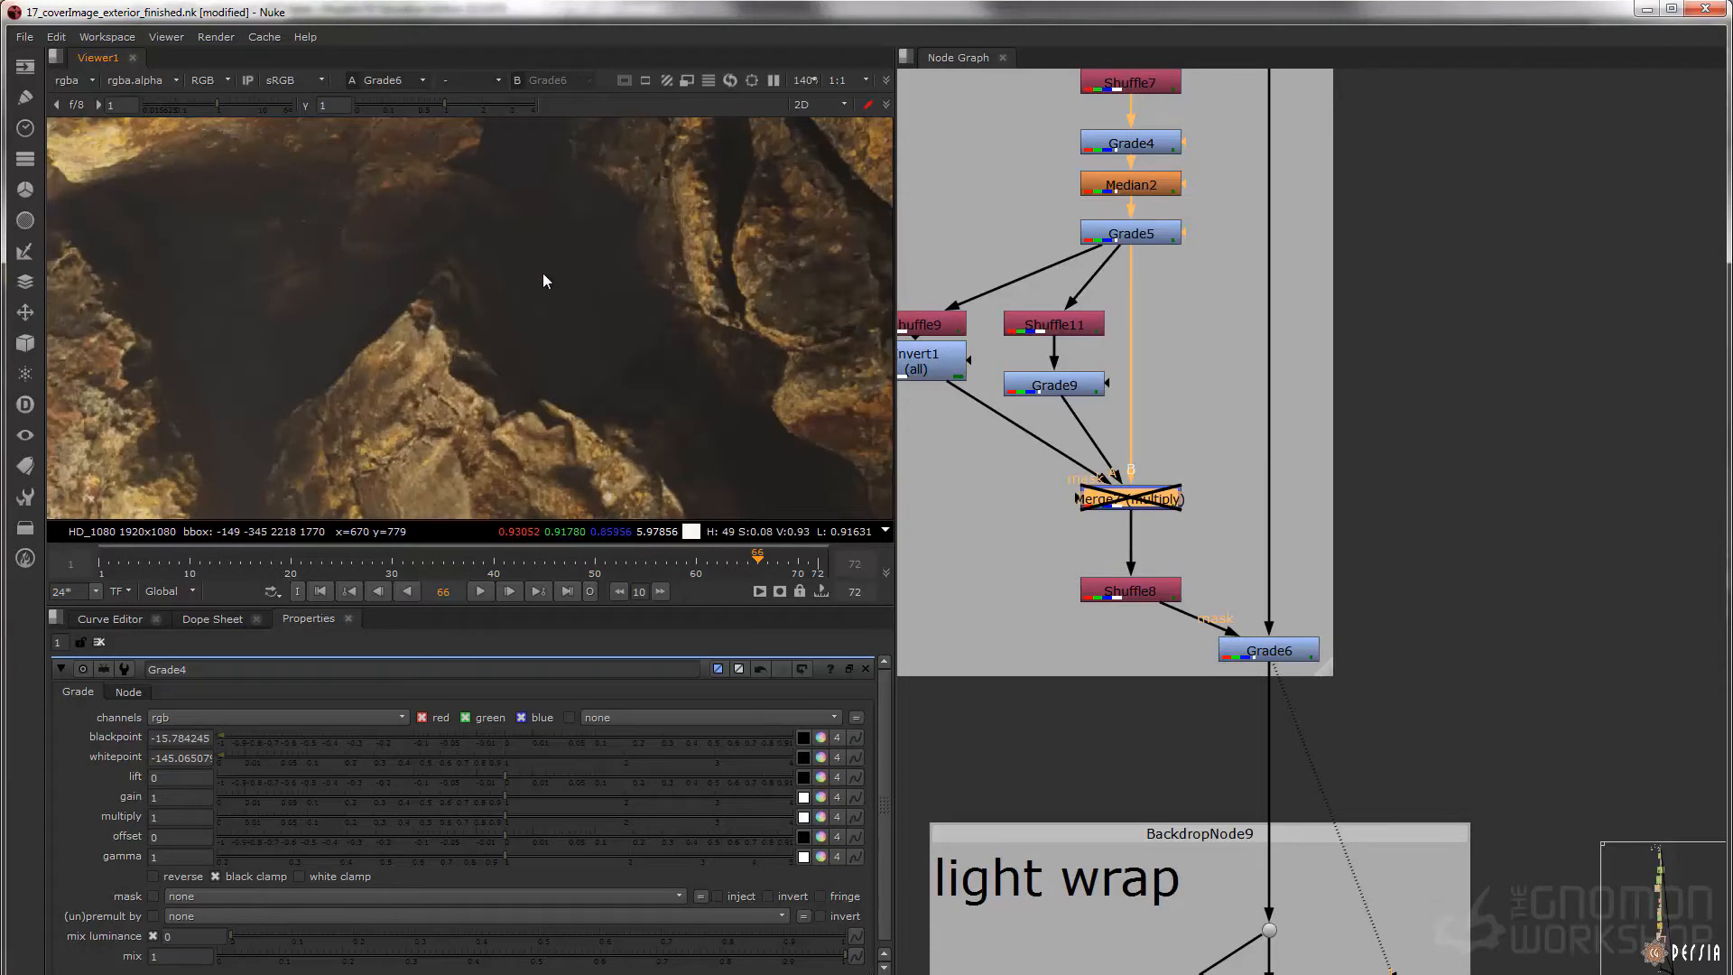
scroll(488, 275, down, 2)
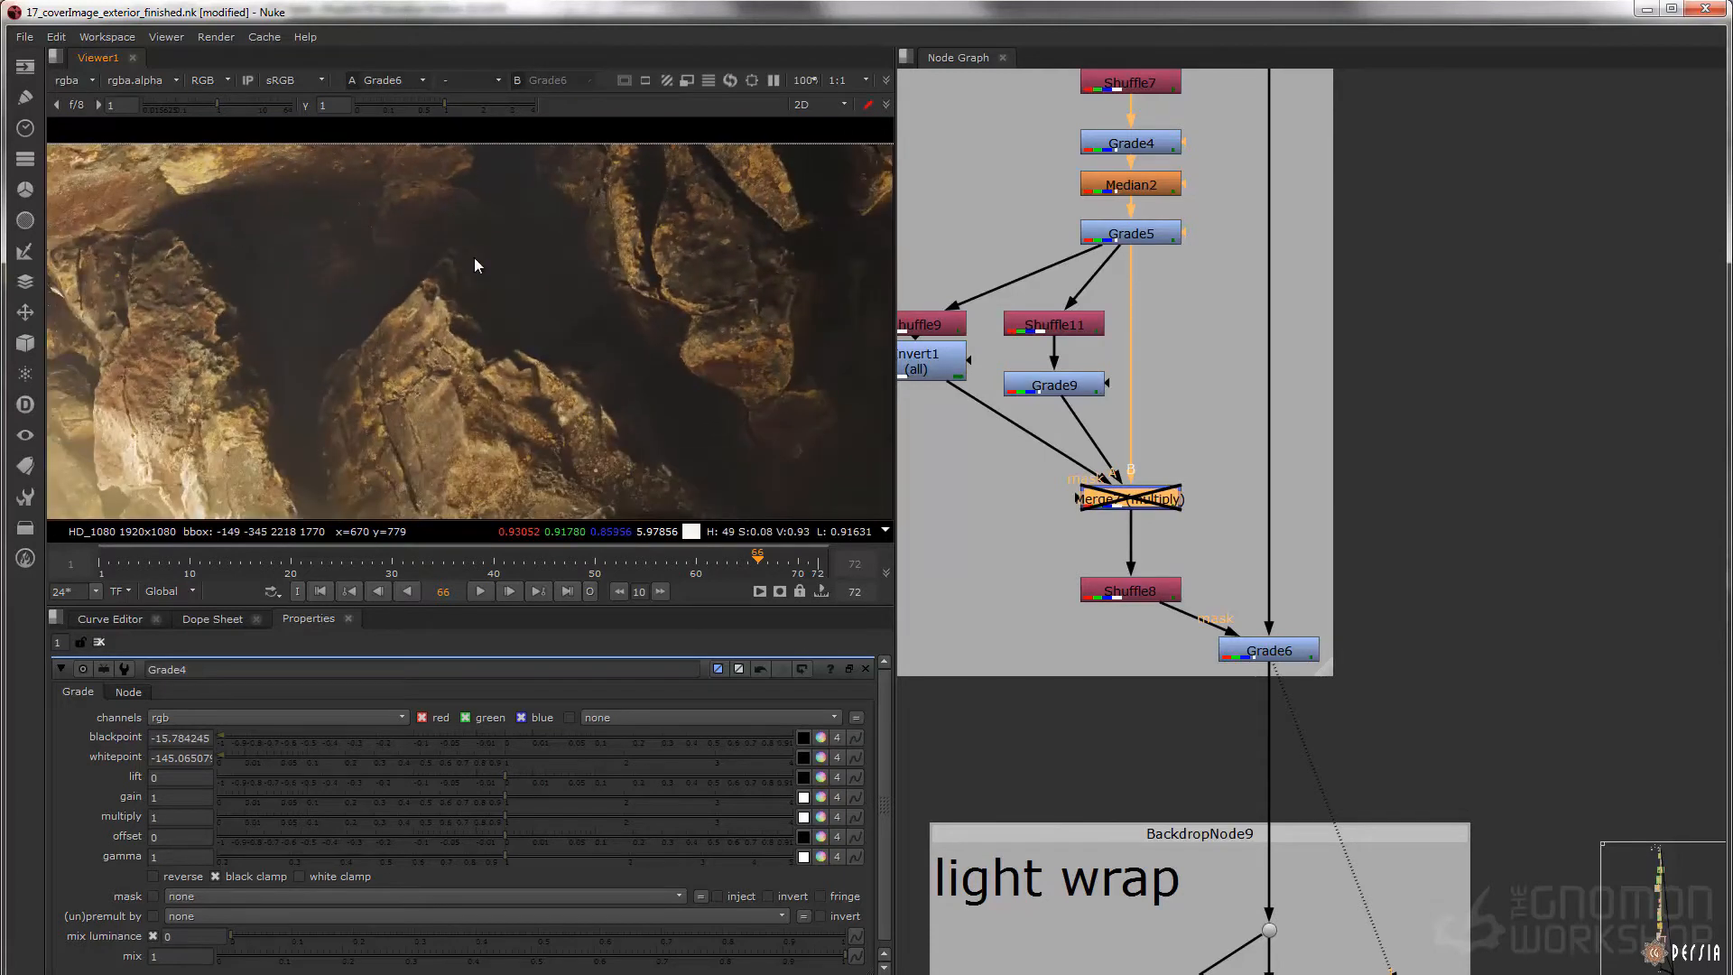
drag(1033, 541, 1233, 468)
Display Grade9 and Invert1 and return to Grade9 to examine the mattes feeding the depth atmosphere's multiply
click(1040, 379)
key(1)
click(930, 367)
key(1)
click(1040, 384)
key(1)
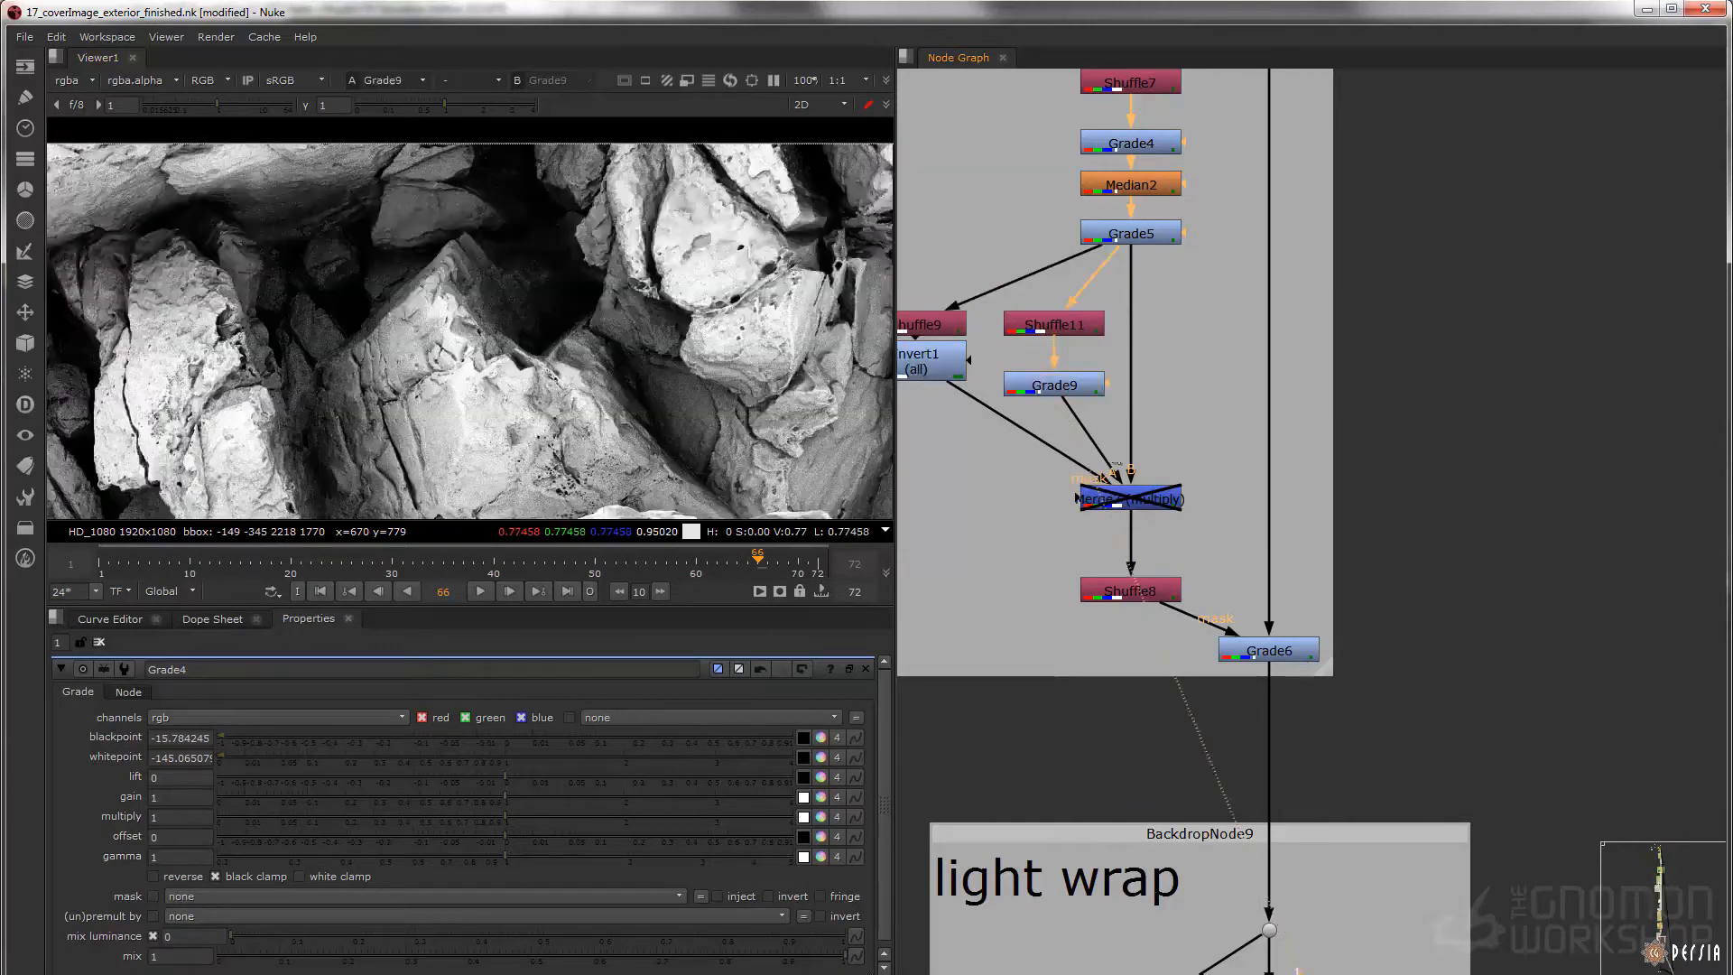
Re-enable Merge7 (multiply), display its combined mask, and display Grade6's result
click(1117, 502)
key(d)
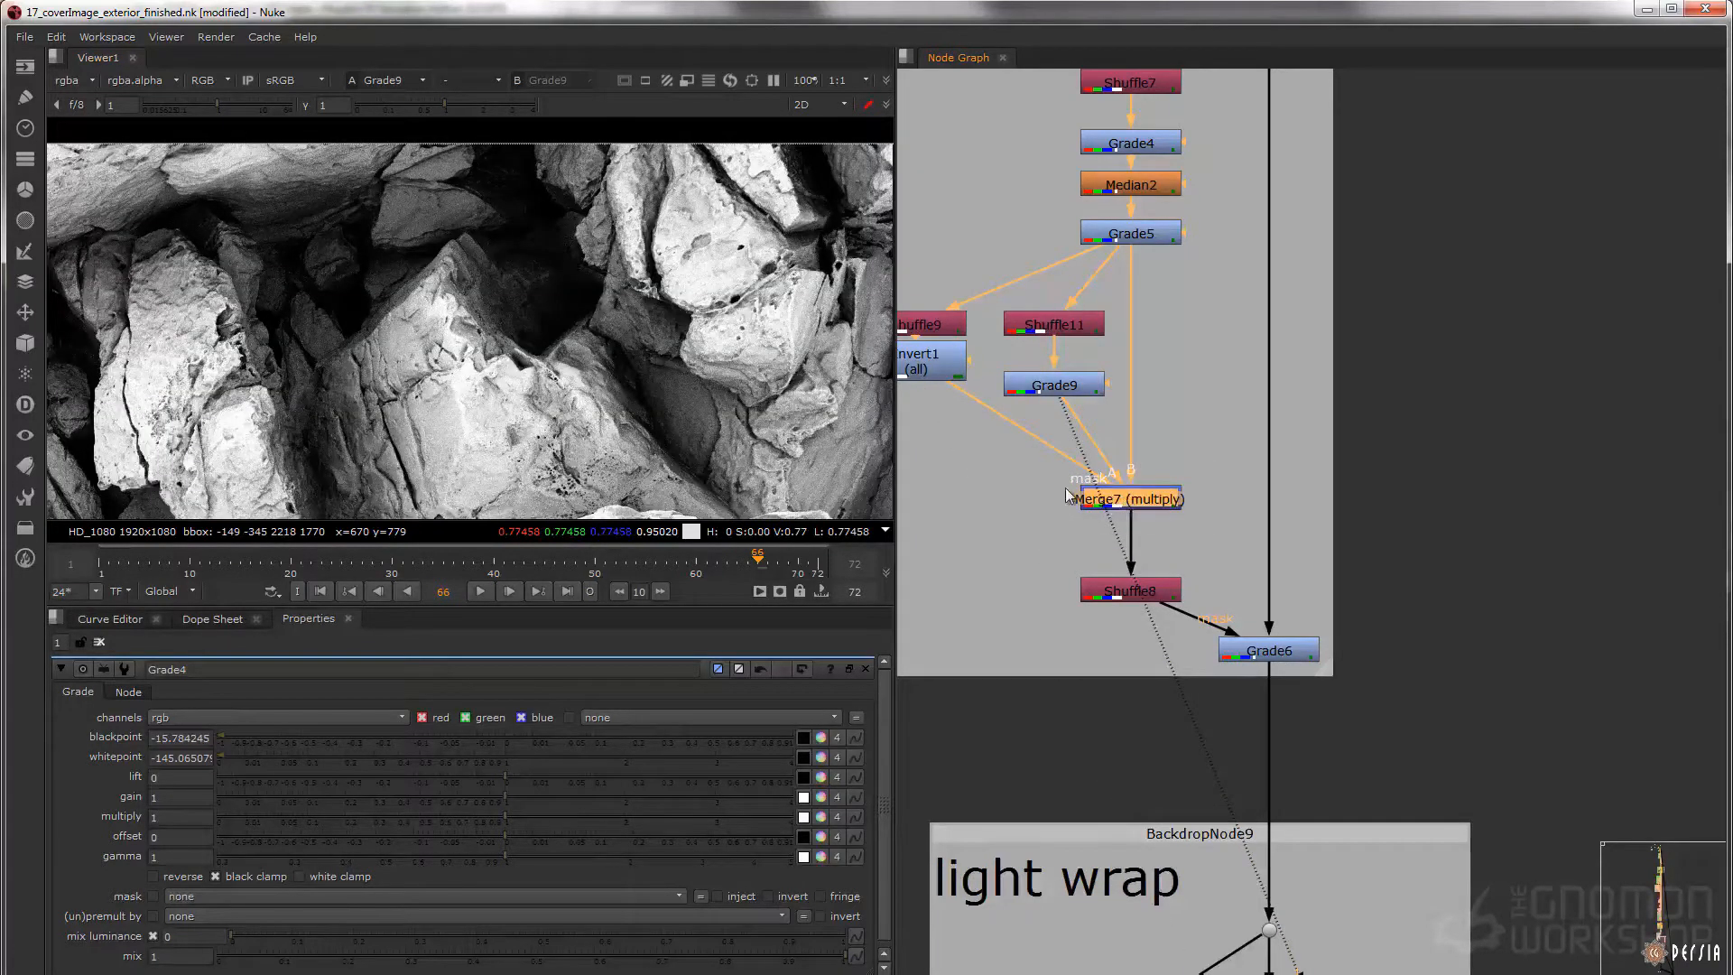
key(1)
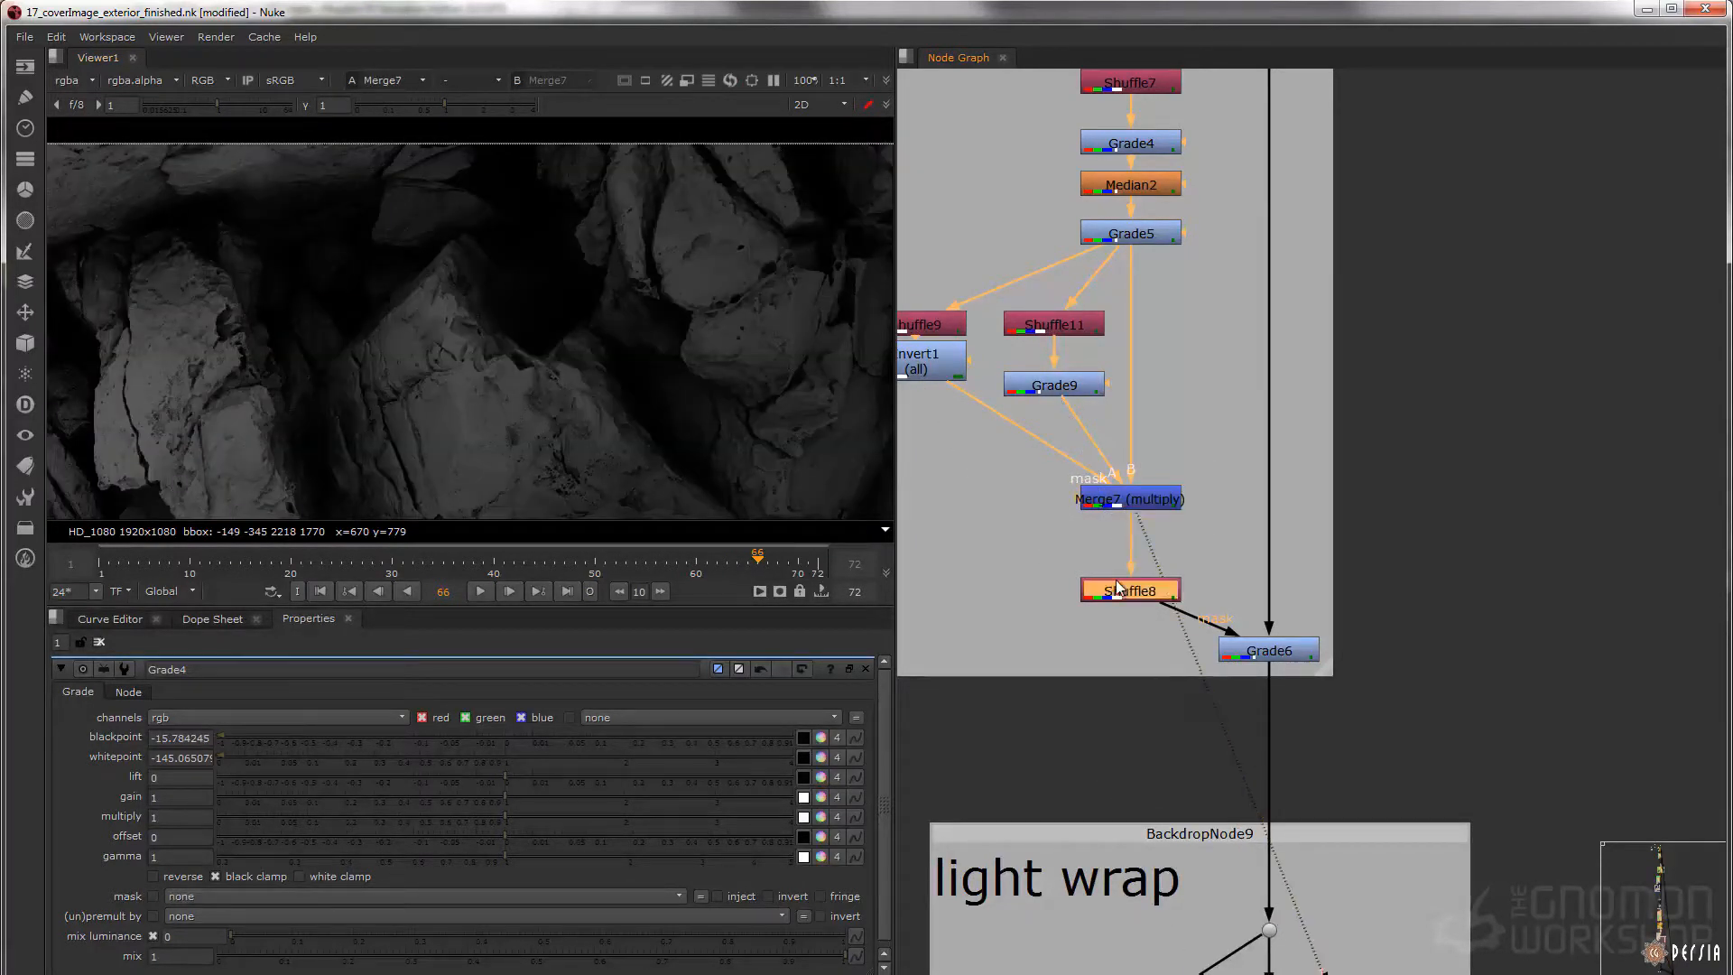
click(1293, 648)
key(1)
click(1271, 648)
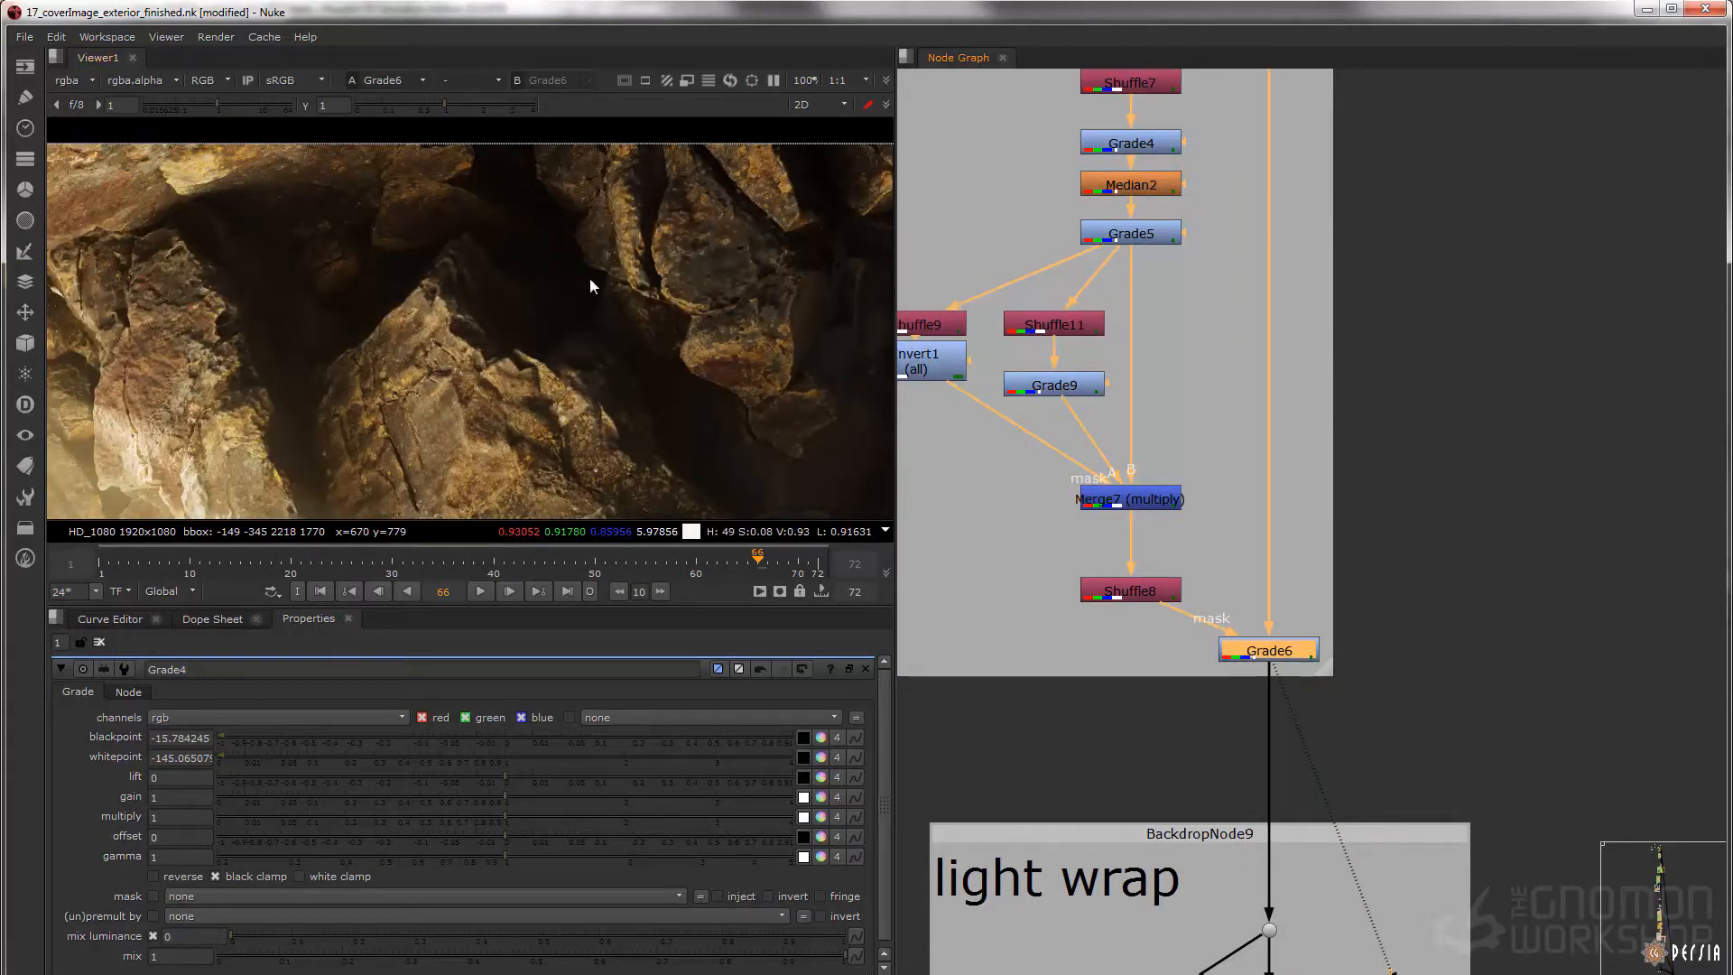
Toggle Grade6 off and on with the multiplied mask active, and show the full image
key(d)
key(d)
key(d)
key(d)
key(f)
Display the first light wrap backdrop's input dot and its final Merge9 (screen) for comparison
scroll(975, 494, down, 2)
scroll(975, 494, down, 2)
middle_drag(1126, 704, 1136, 317)
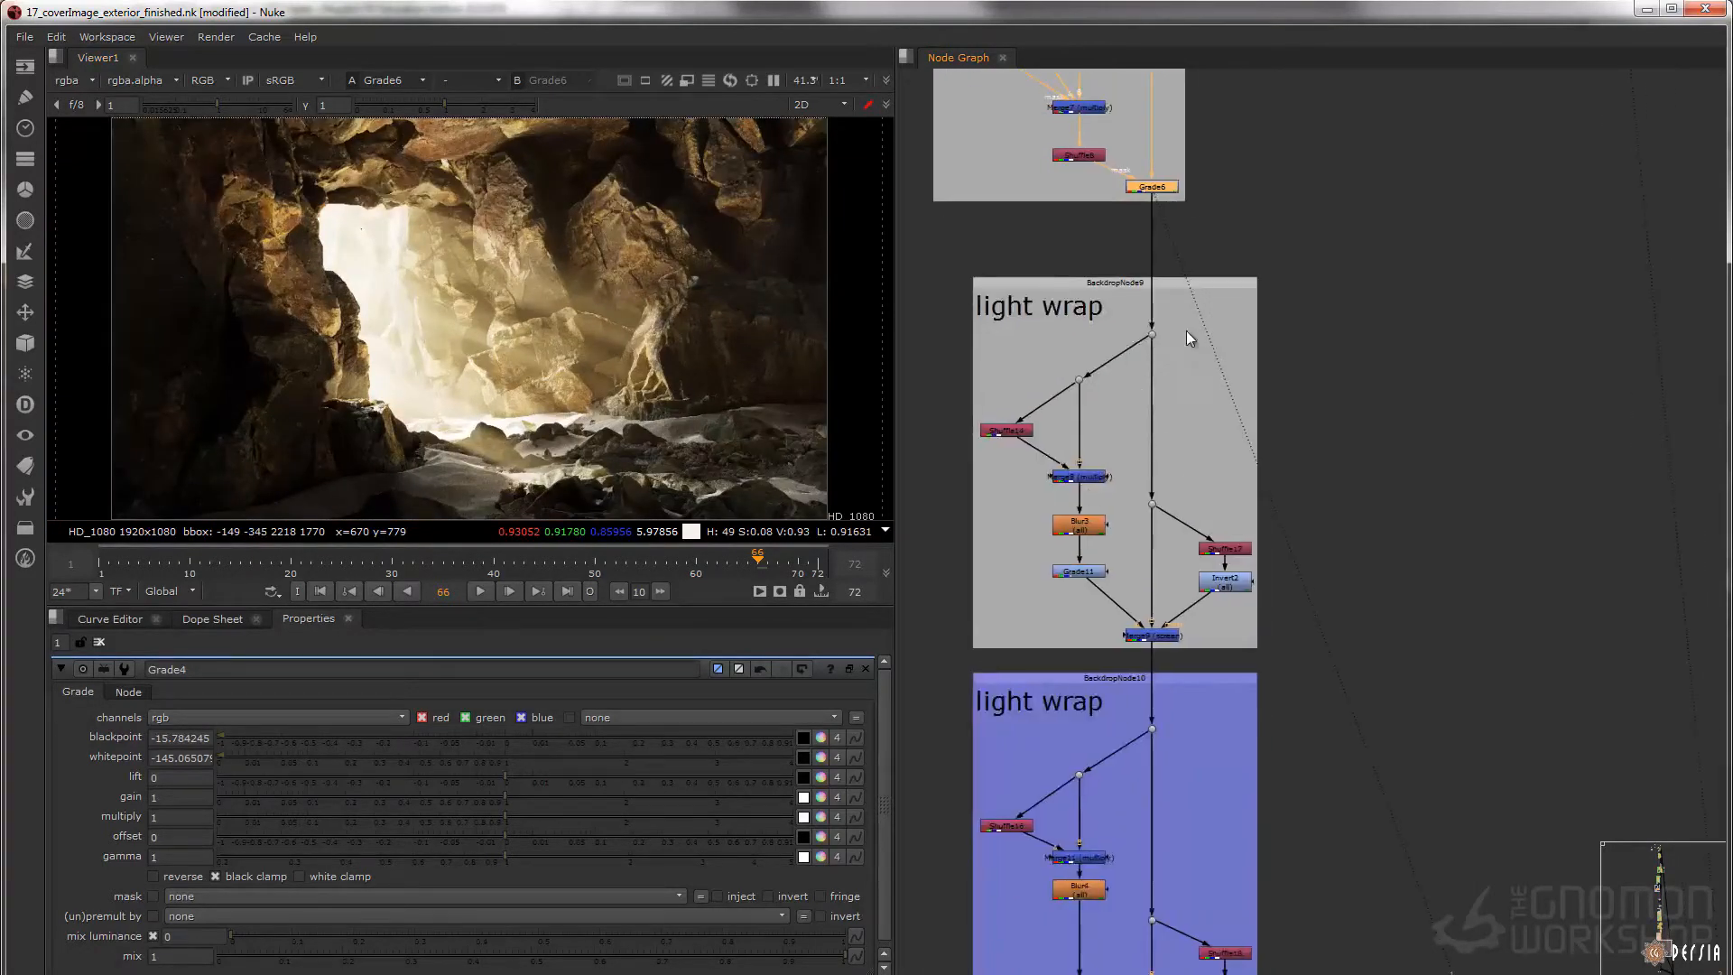
scroll(1154, 343, up, 3)
drag(1097, 290, 1242, 406)
key(1)
middle_drag(1163, 637, 1139, 337)
drag(1245, 547, 983, 603)
key(1)
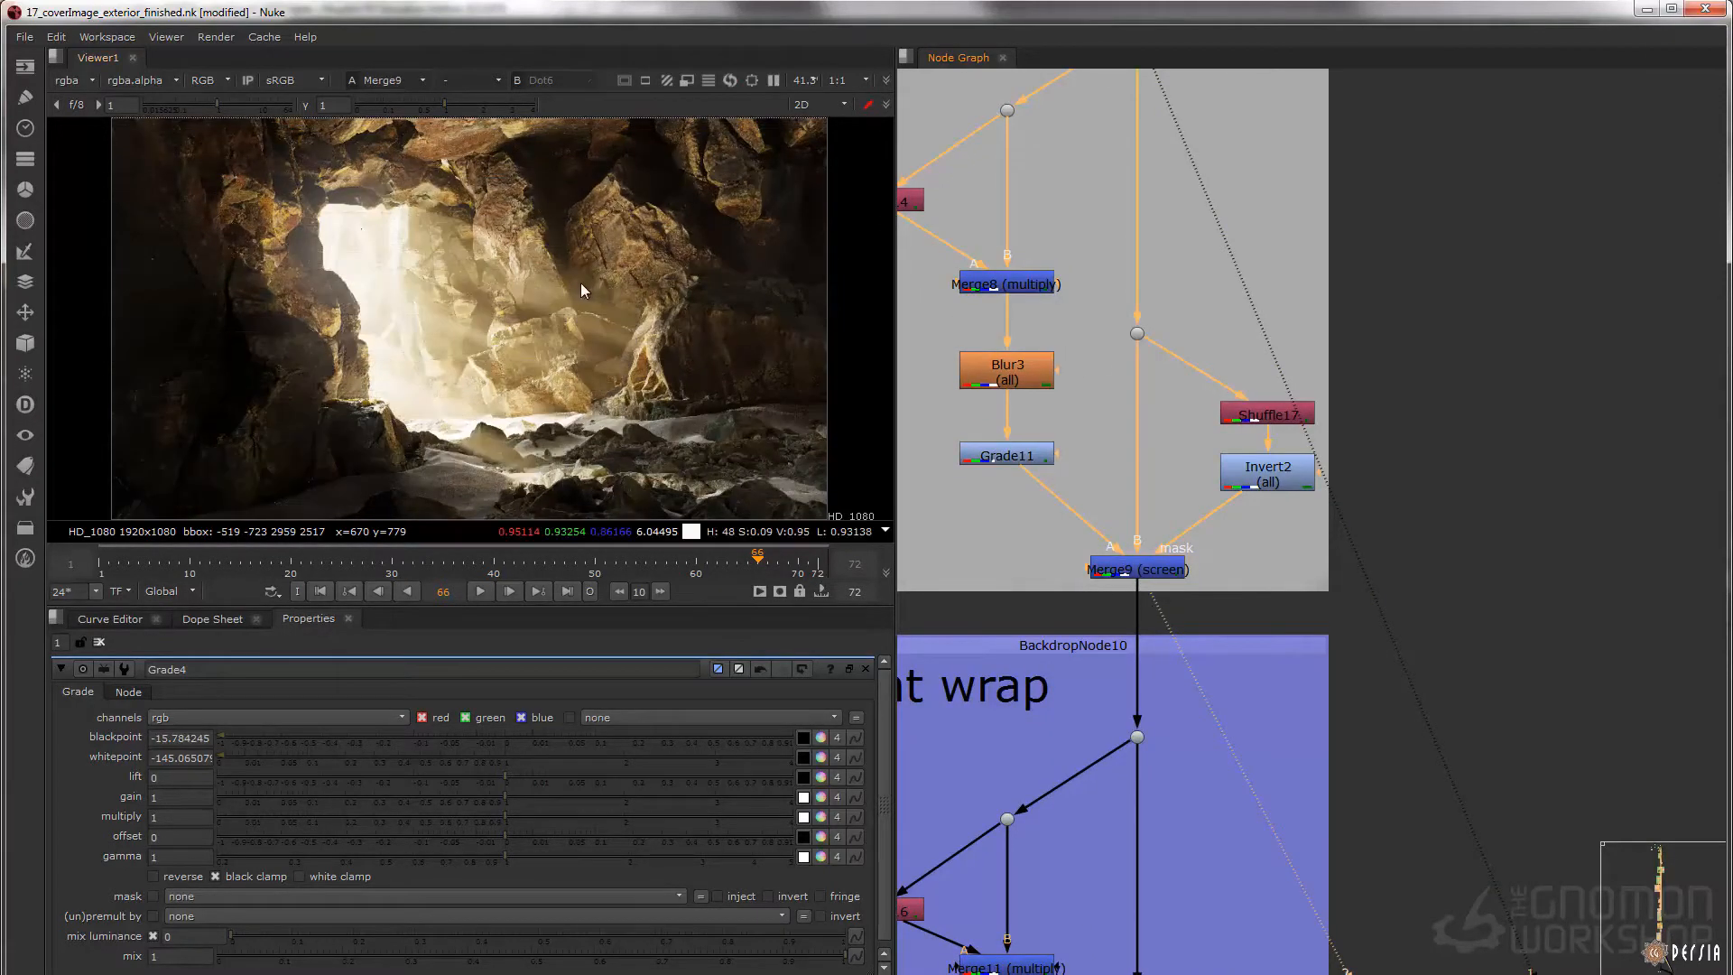
Switch repeatedly between the two viewer inputs to compare the light wrap, in full frame and close up at the cave opening
key(1)
key(2)
key(1)
key(2)
key(1)
scroll(334, 201, up, 4)
middle_drag(334, 201, 449, 256)
key(2)
key(1)
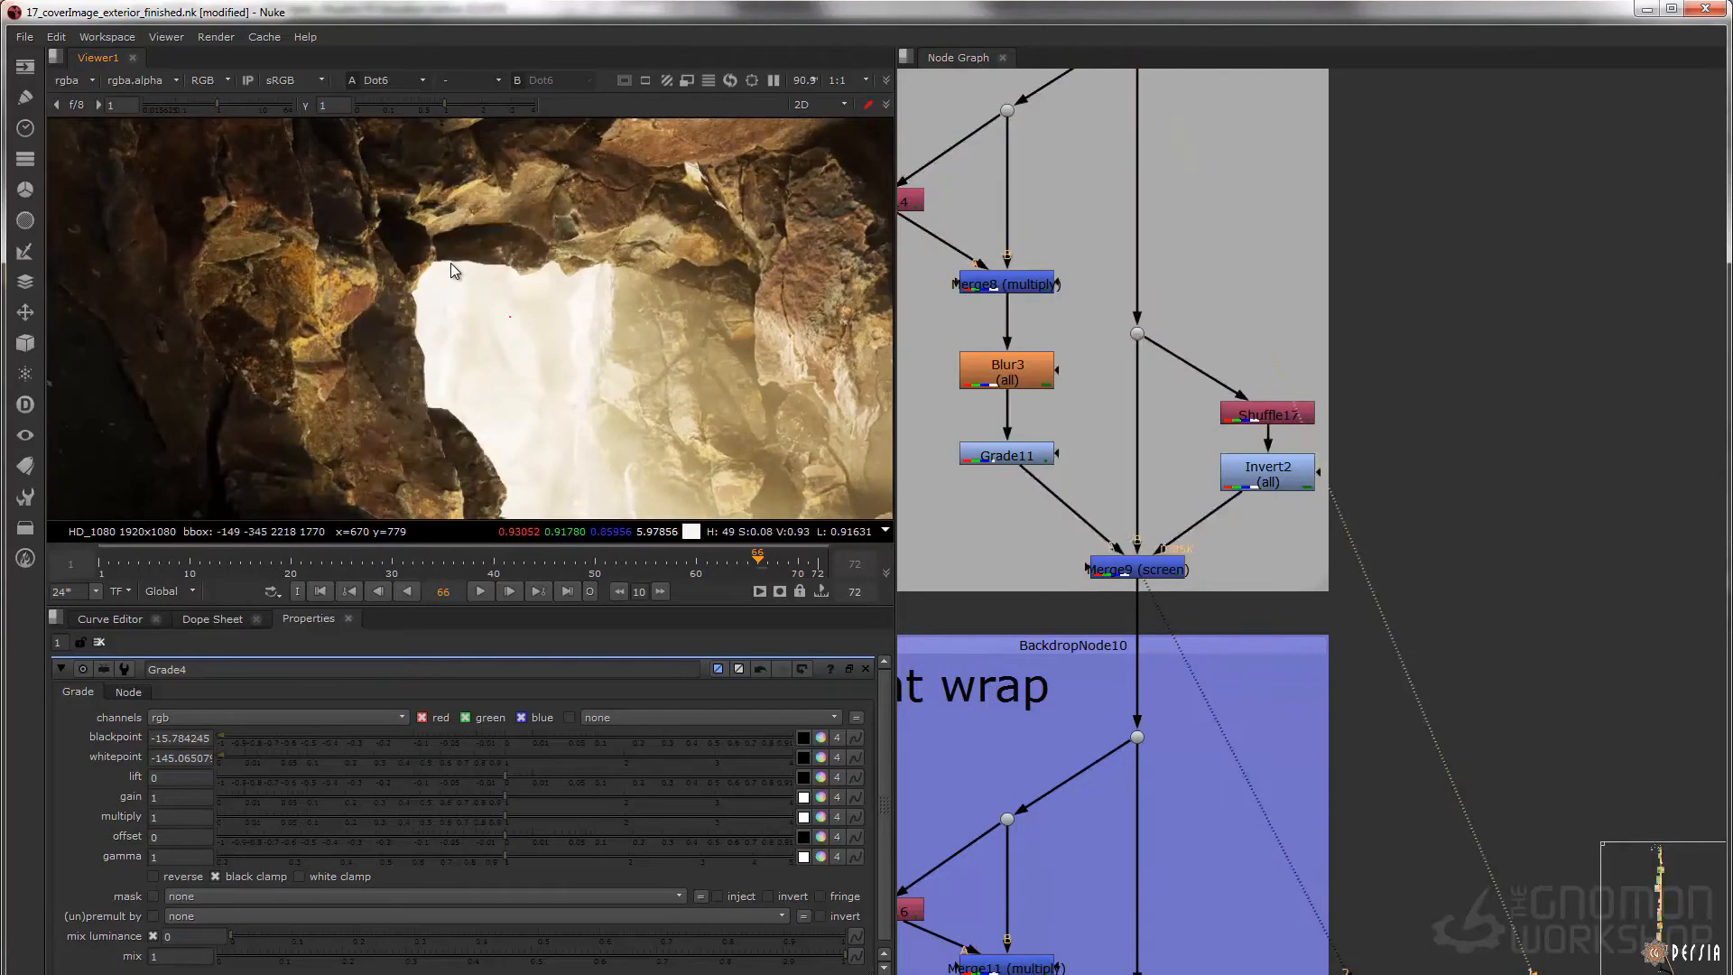
key(2)
key(1)
key(2)
key(1)
key(2)
Display the light wrap's side-branch dot and Shuffle14's exterior matte with its properties open
middle_drag(1084, 132, 1180, 347)
click(1106, 327)
key(1)
middle_drag(1036, 414, 1047, 349)
double_click(1002, 351)
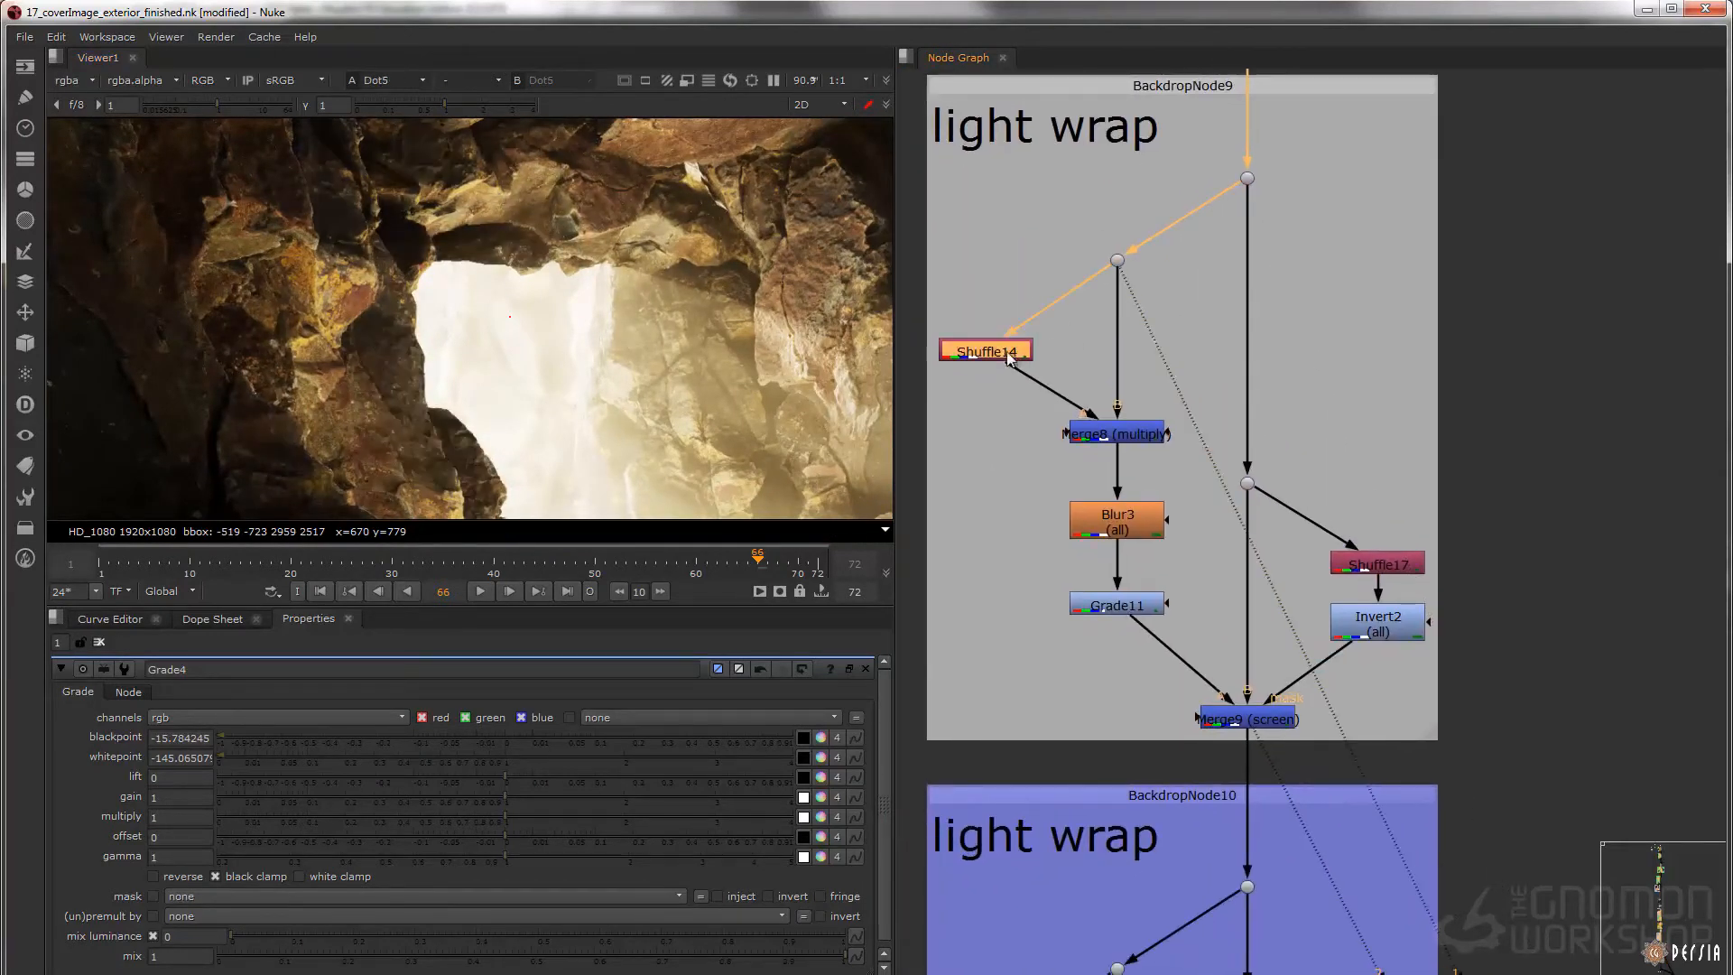
key(1)
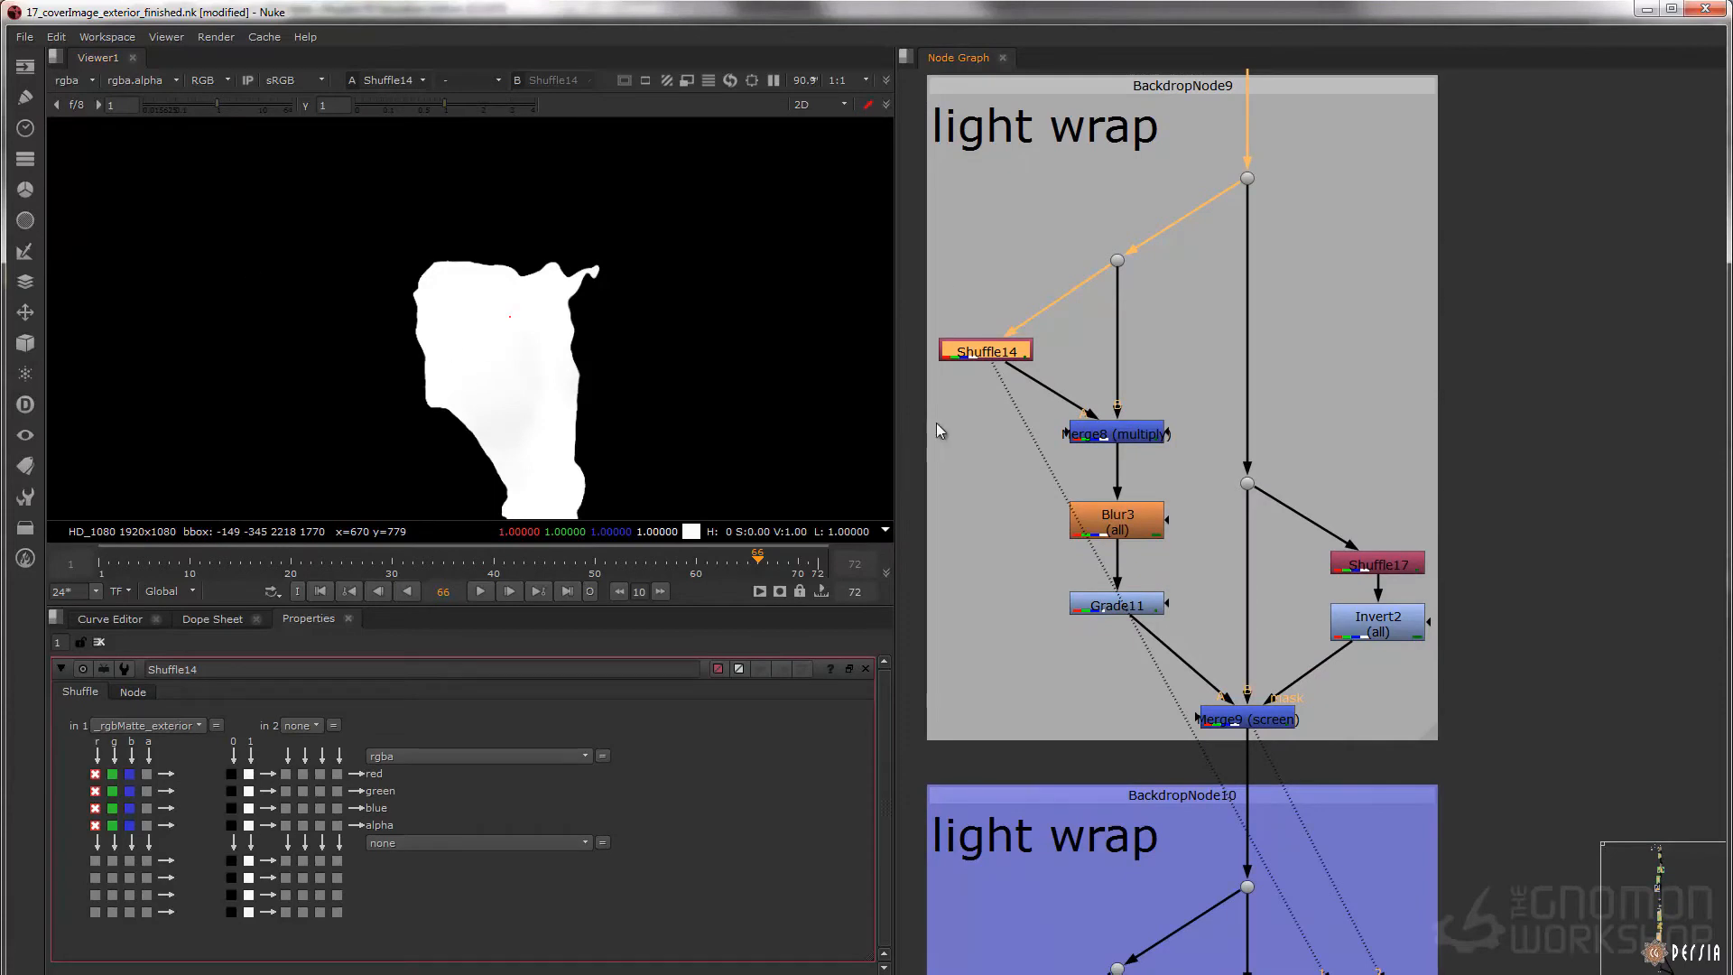
Display Merge8 (multiply) and compare its masked exterior with the unmasked image at the dot above it
click(1134, 437)
key(1)
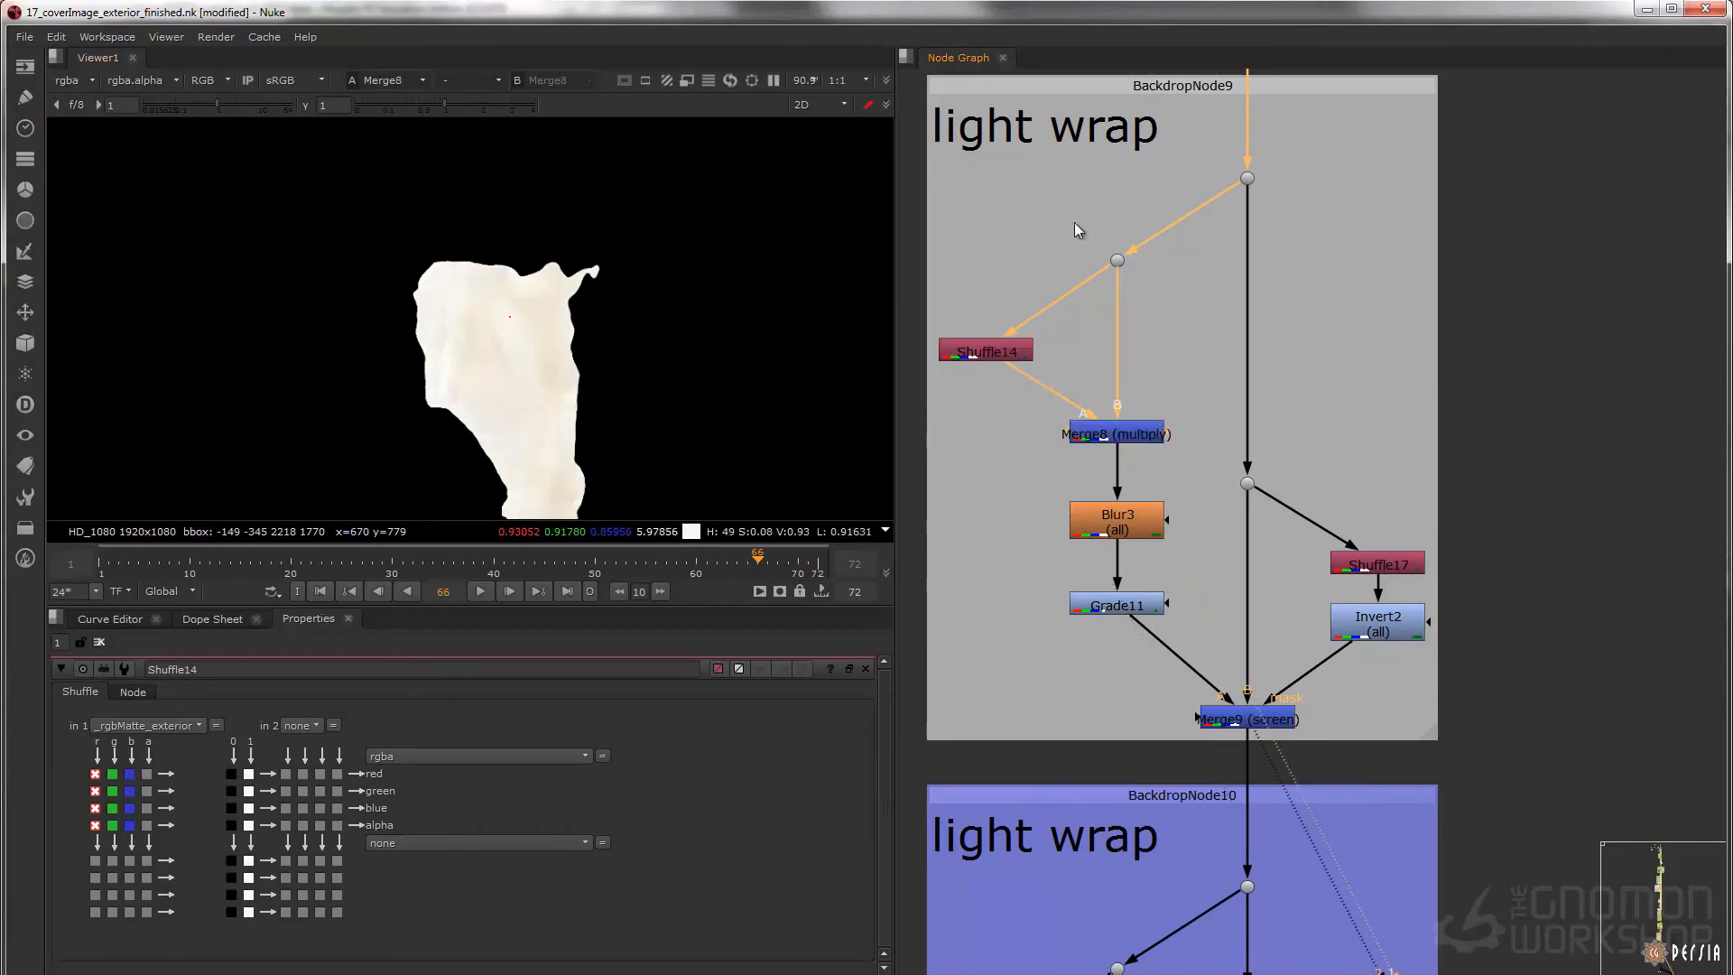
click(1120, 261)
key(1)
click(1157, 435)
key(1)
Display Blur3 and Grade11 in the light wrap, opening Grade11's properties
middle_drag(1159, 518, 1150, 467)
click(1146, 471)
key(1)
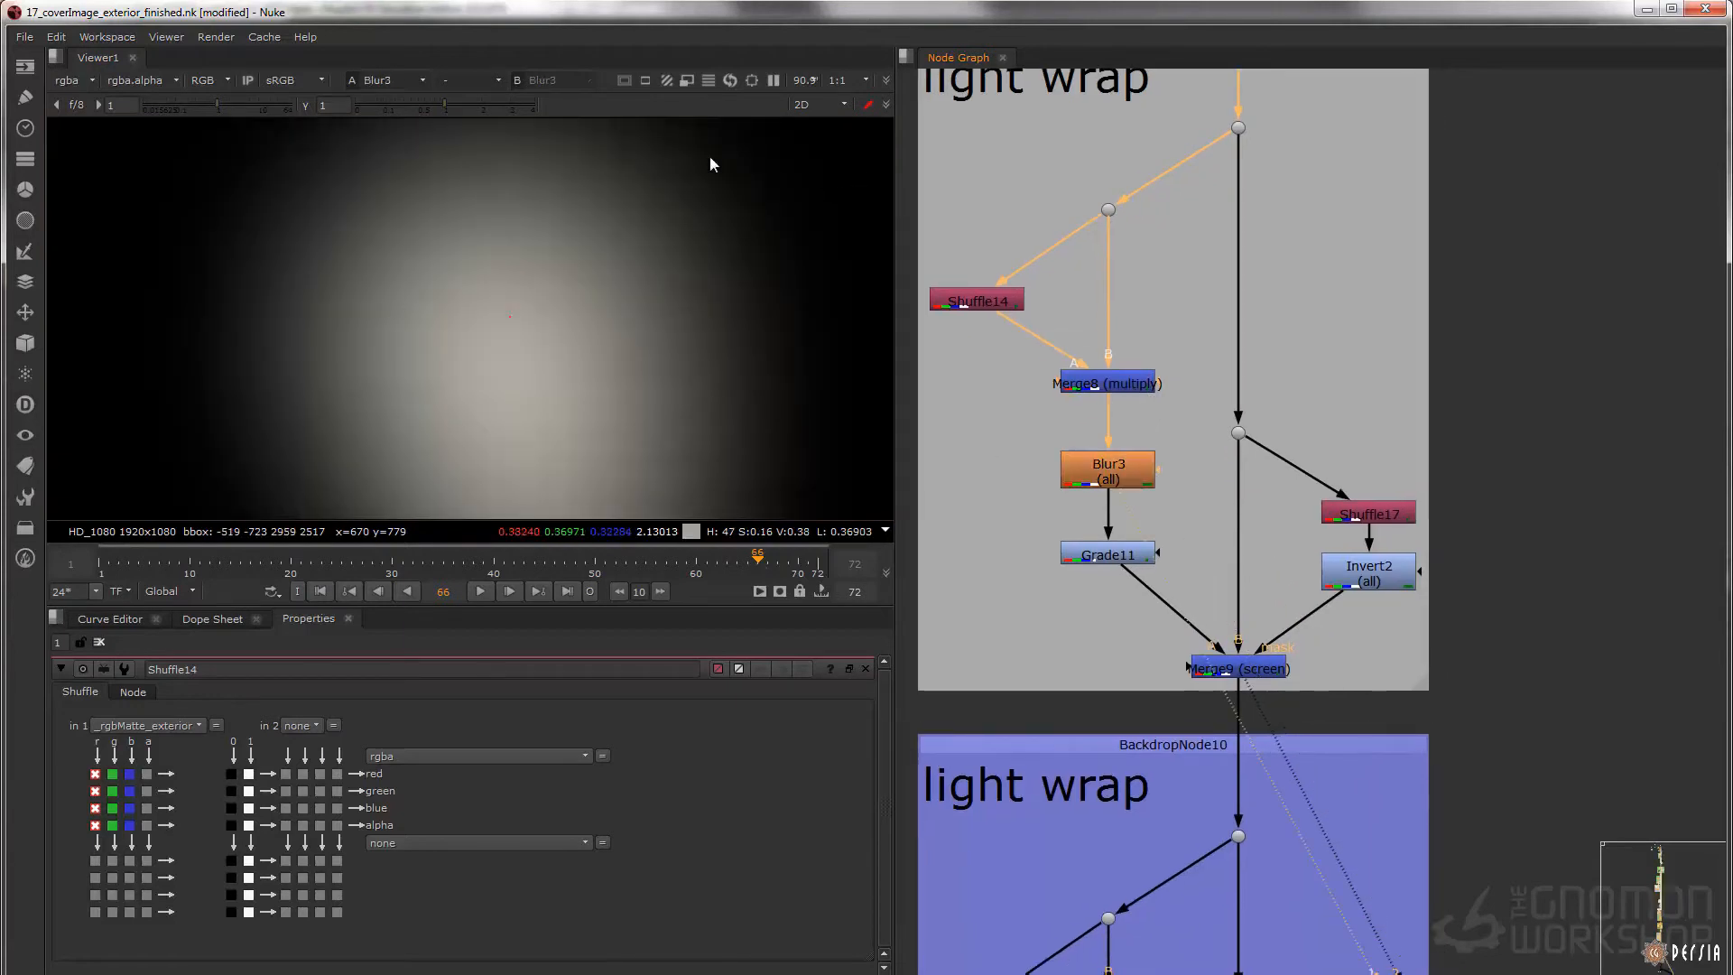
double_click(1124, 555)
key(1)
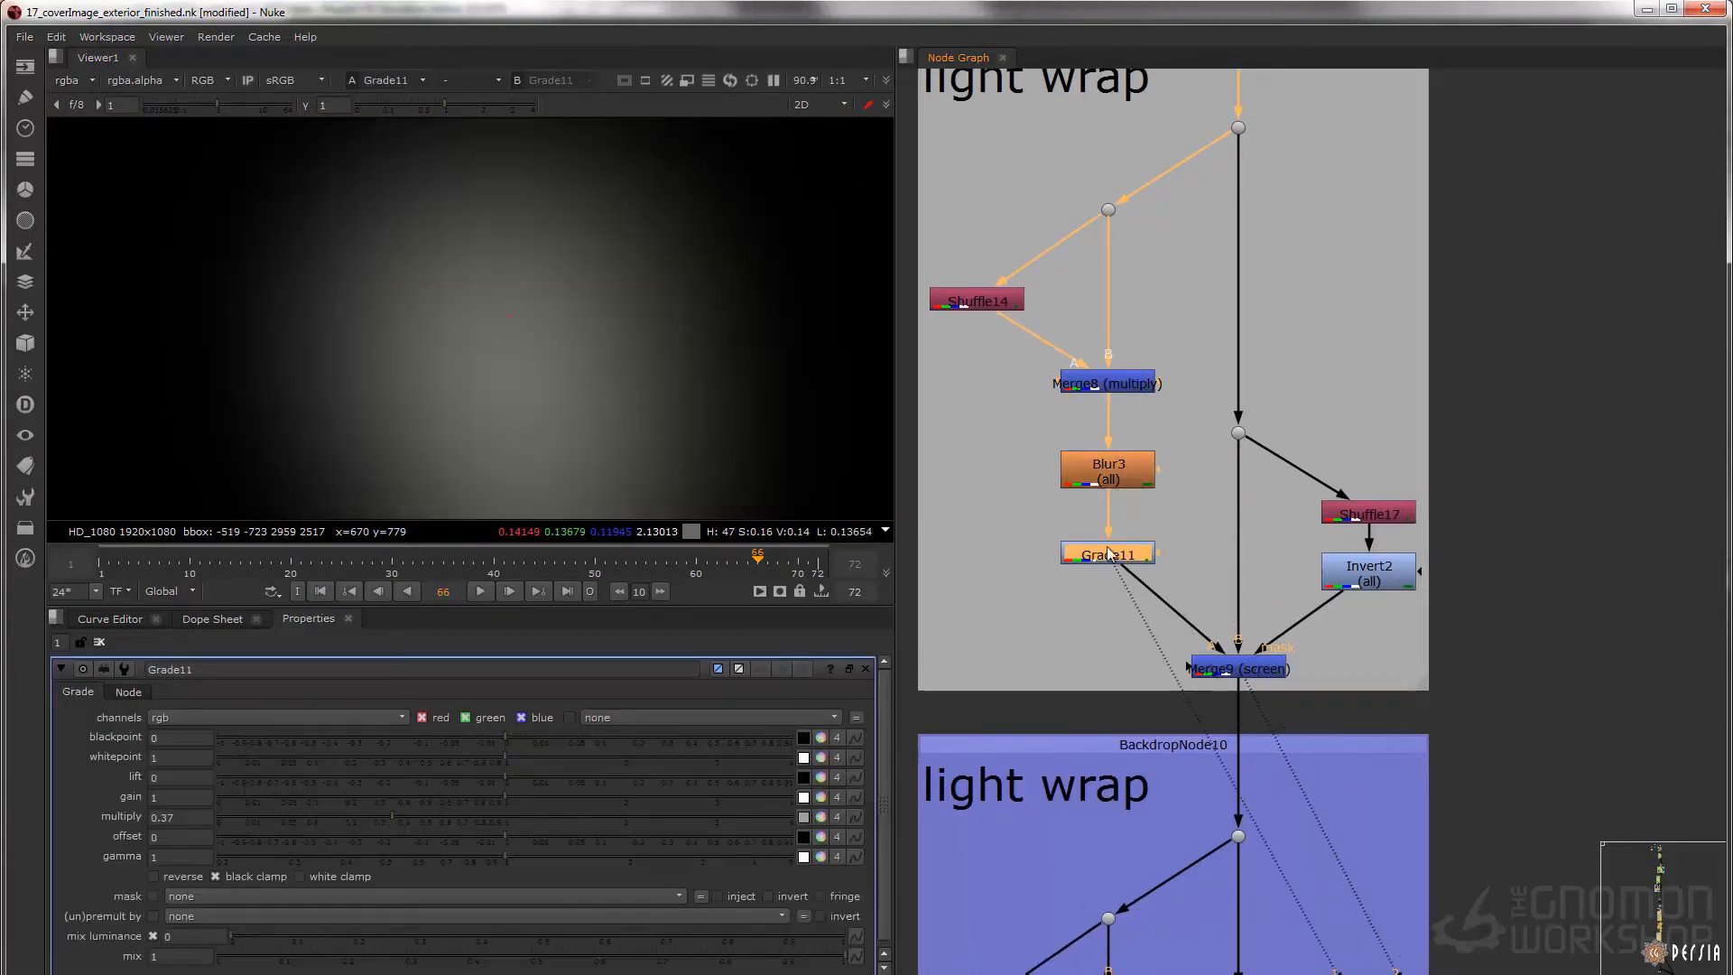
Display Shuffle17's exterior matte and its inverted version at Invert2
middle_drag(1222, 485, 1174, 470)
click(1324, 499)
key(1)
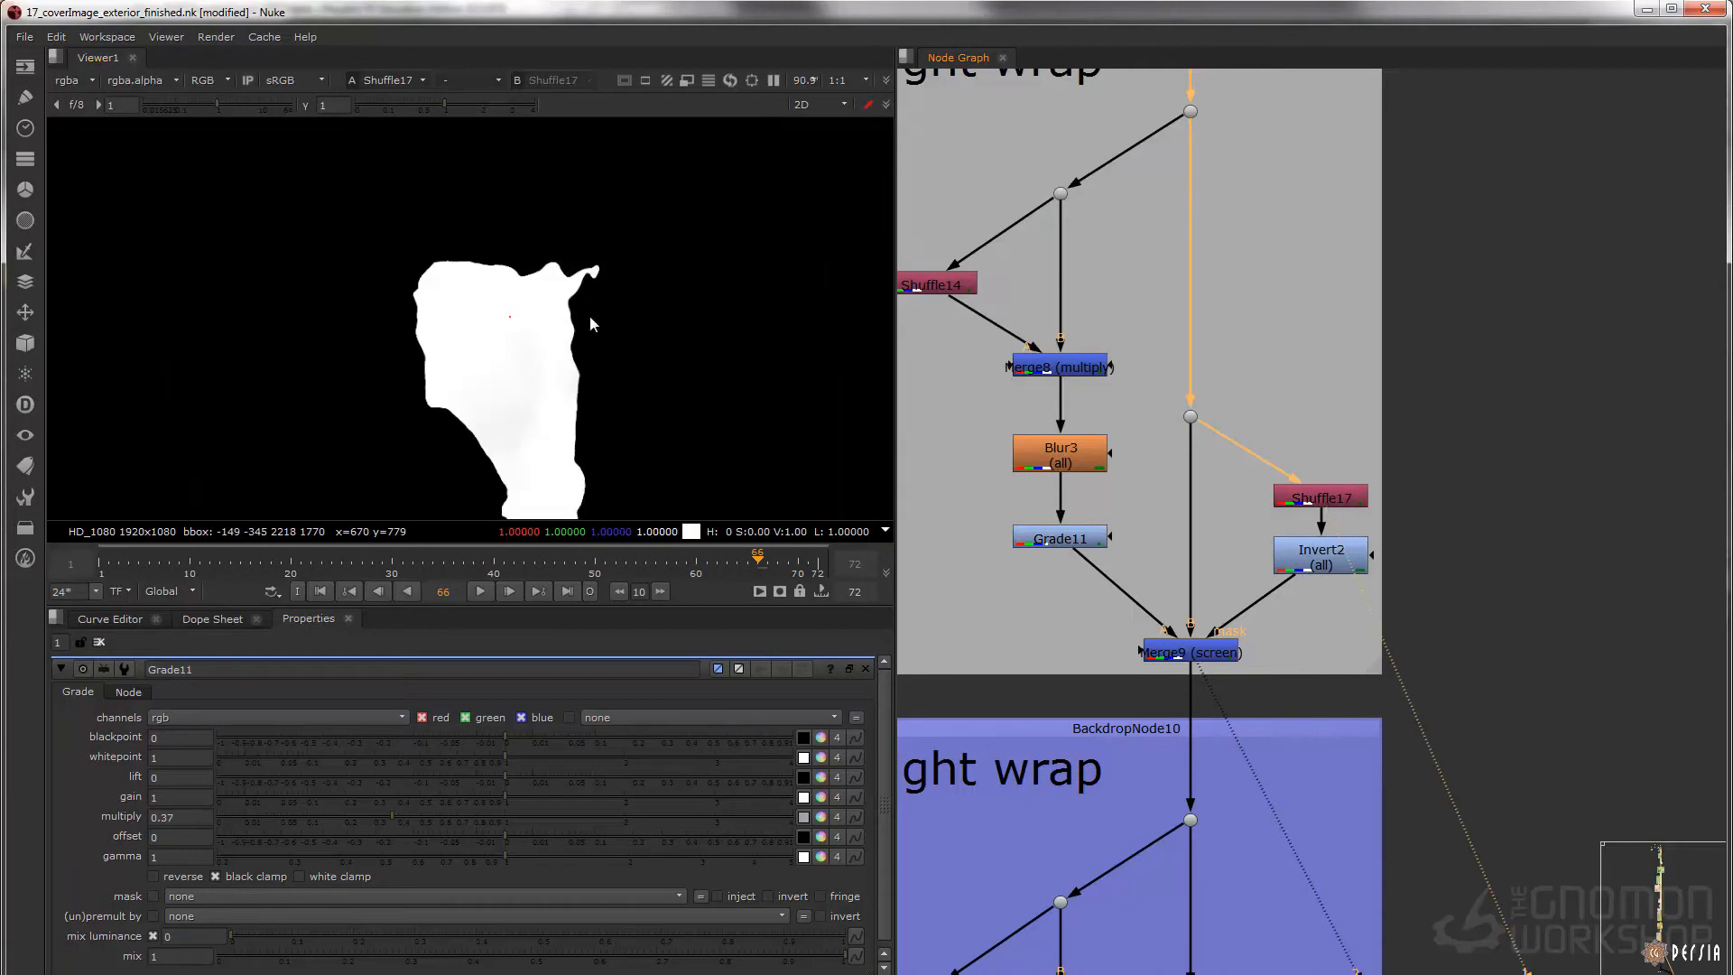
click(1323, 576)
key(1)
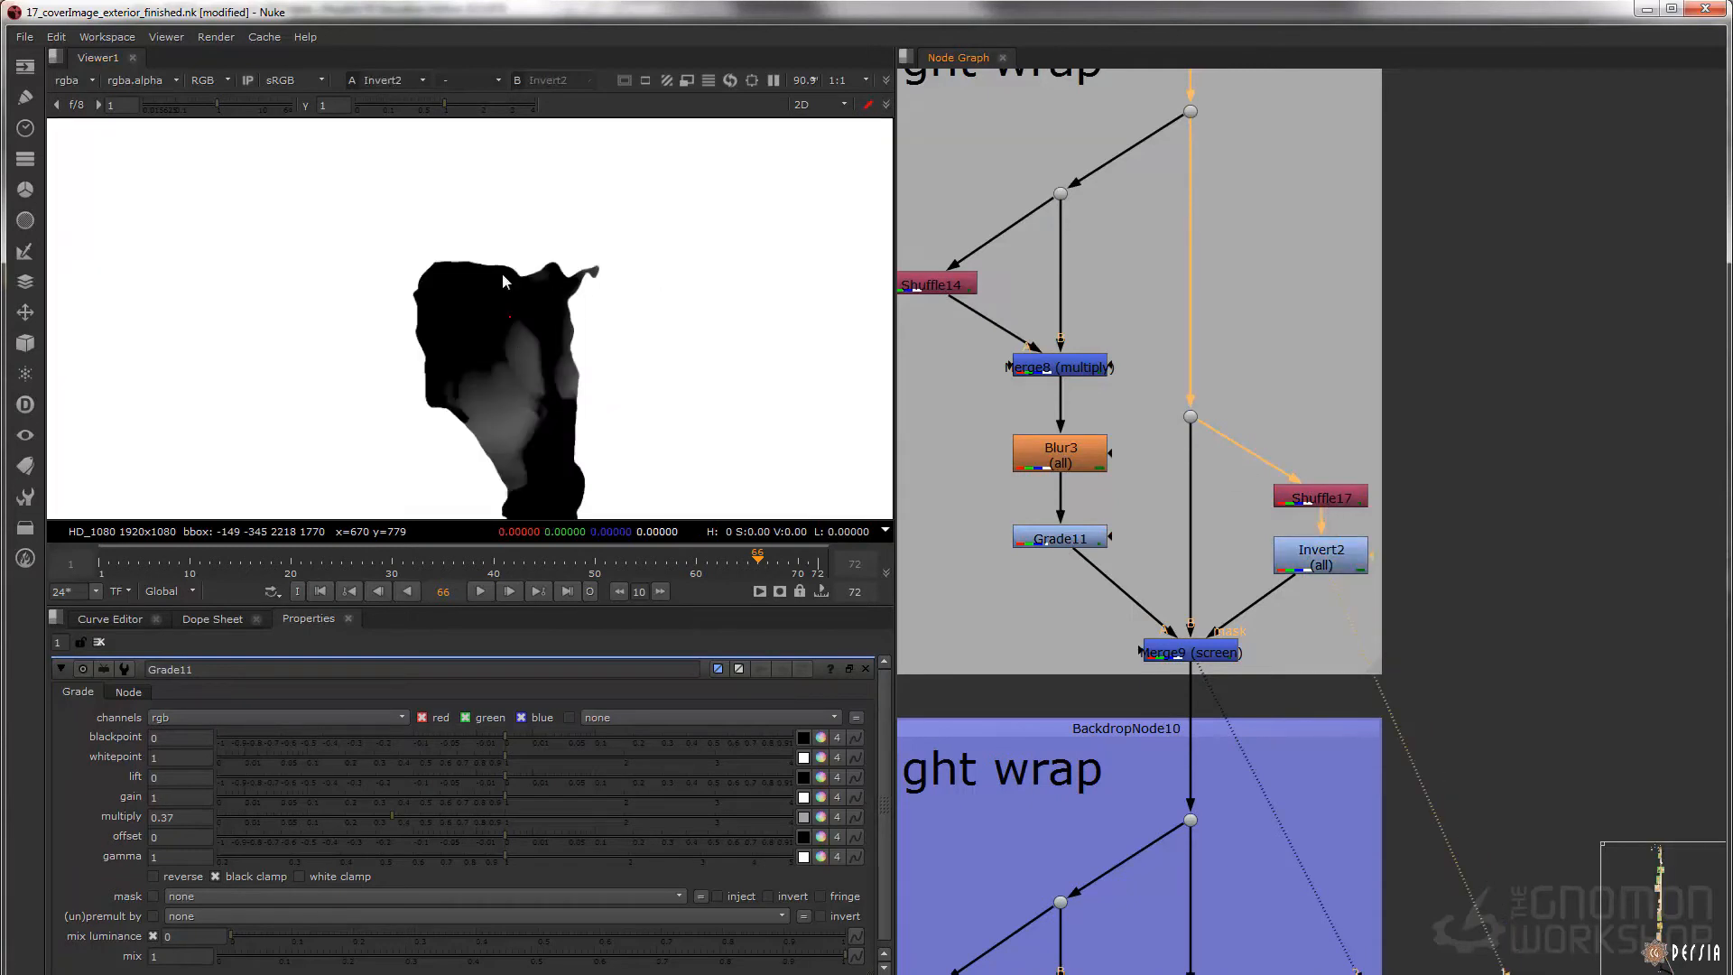
Display Merge9 (screen), disconnect its mask from Invert2 to compare the result, and undo the disconnection
middle_drag(1313, 655, 1252, 513)
click(1125, 512)
key(1)
drag(1162, 475, 1275, 518)
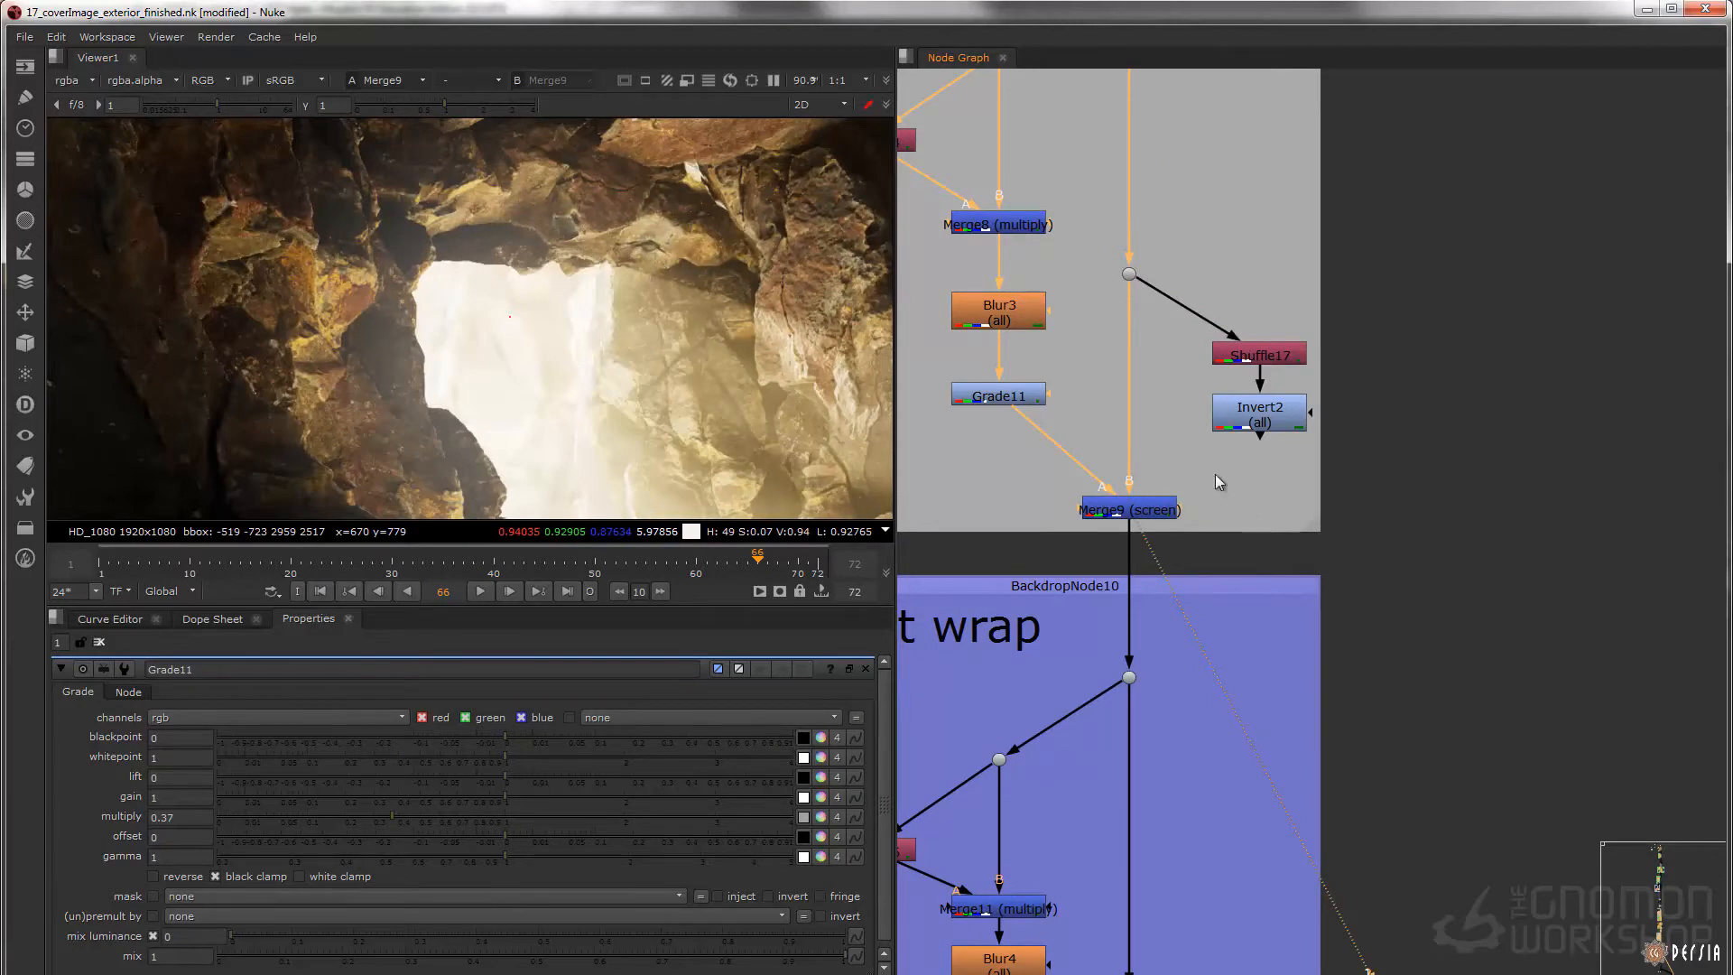
key(ctrl+z)
Toggle Merge9 (screen) off and on to compare the masked light wrap around the cave opening
click(1152, 507)
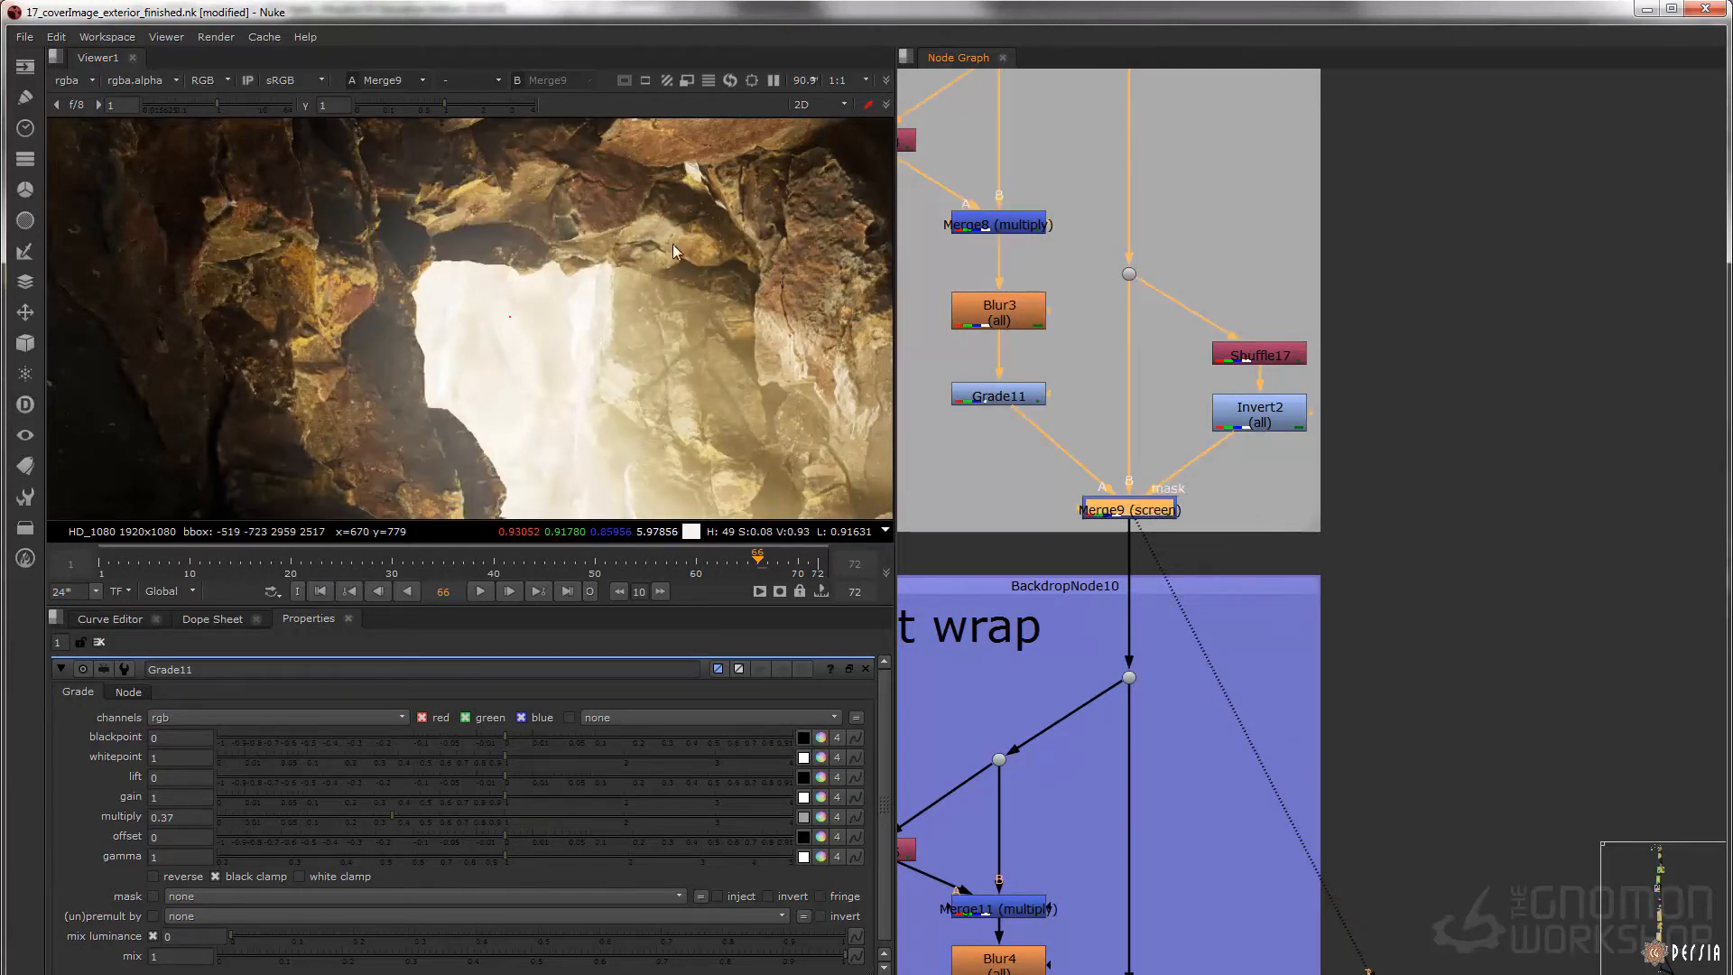
drag(1154, 513, 1154, 511)
key(d)
key(d)
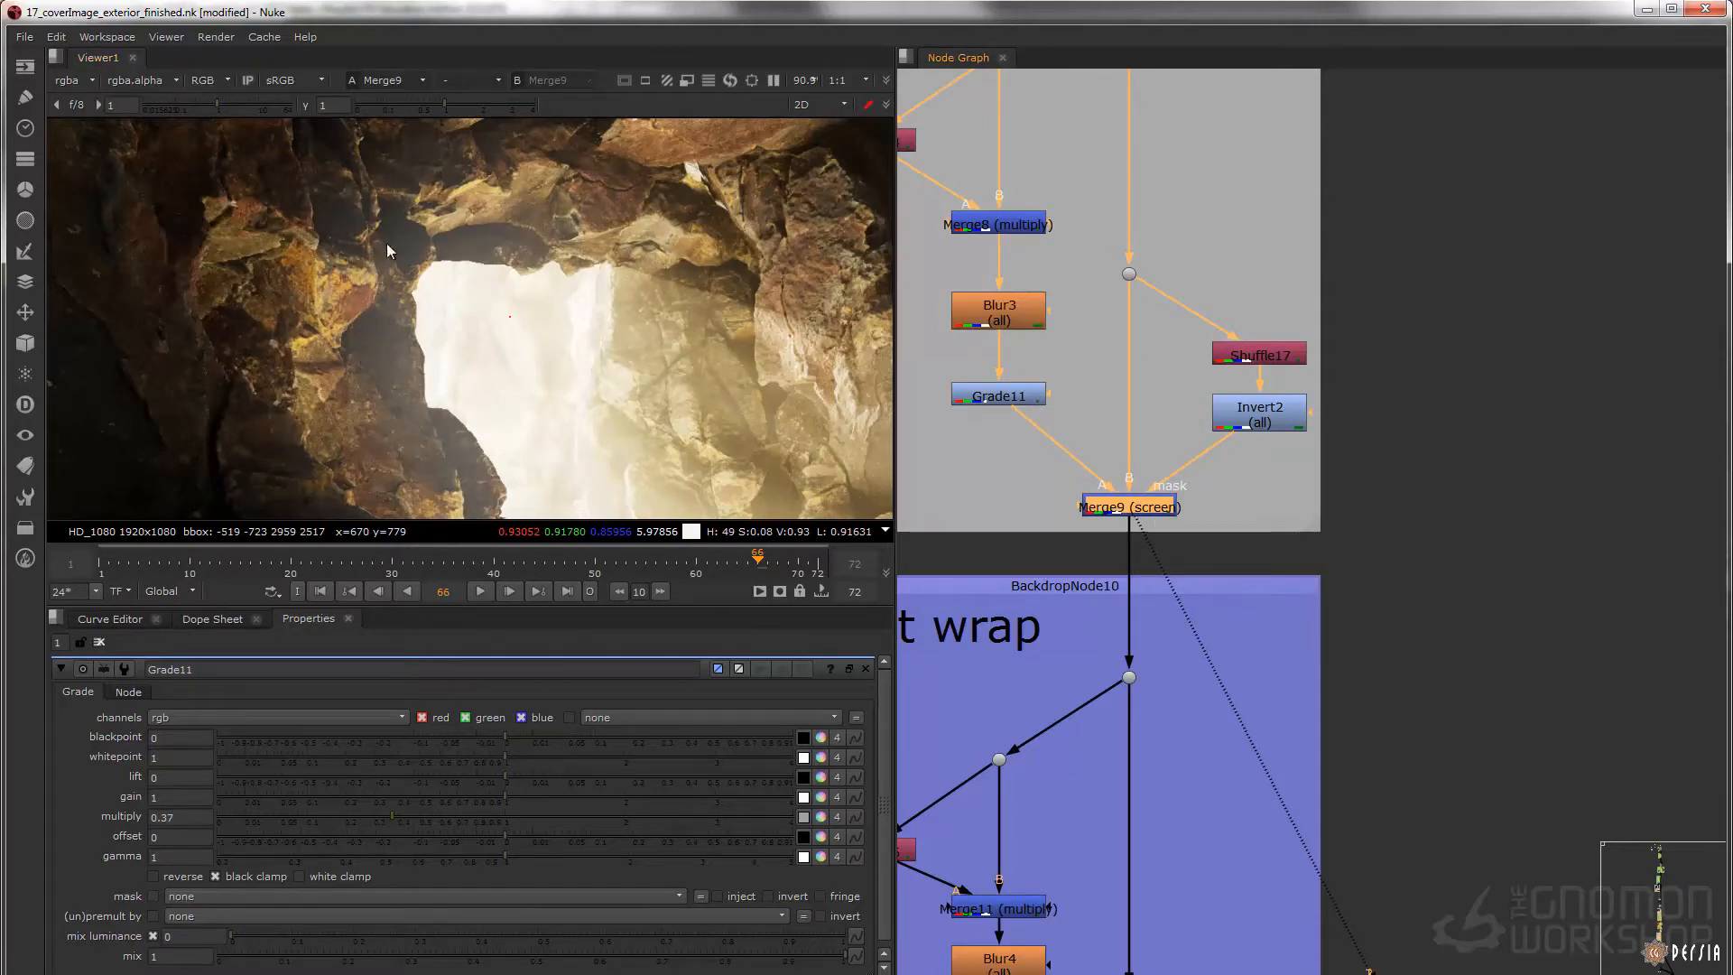
Display the second light wrap's input at Dot7, switch to Merge9 for comparison, and frame the cave opening closely
scroll(1177, 501, down, 2)
middle_drag(1167, 632, 1172, 391)
drag(1095, 364, 1237, 480)
key(1)
middle_drag(1208, 574, 1181, 352)
click(1150, 587)
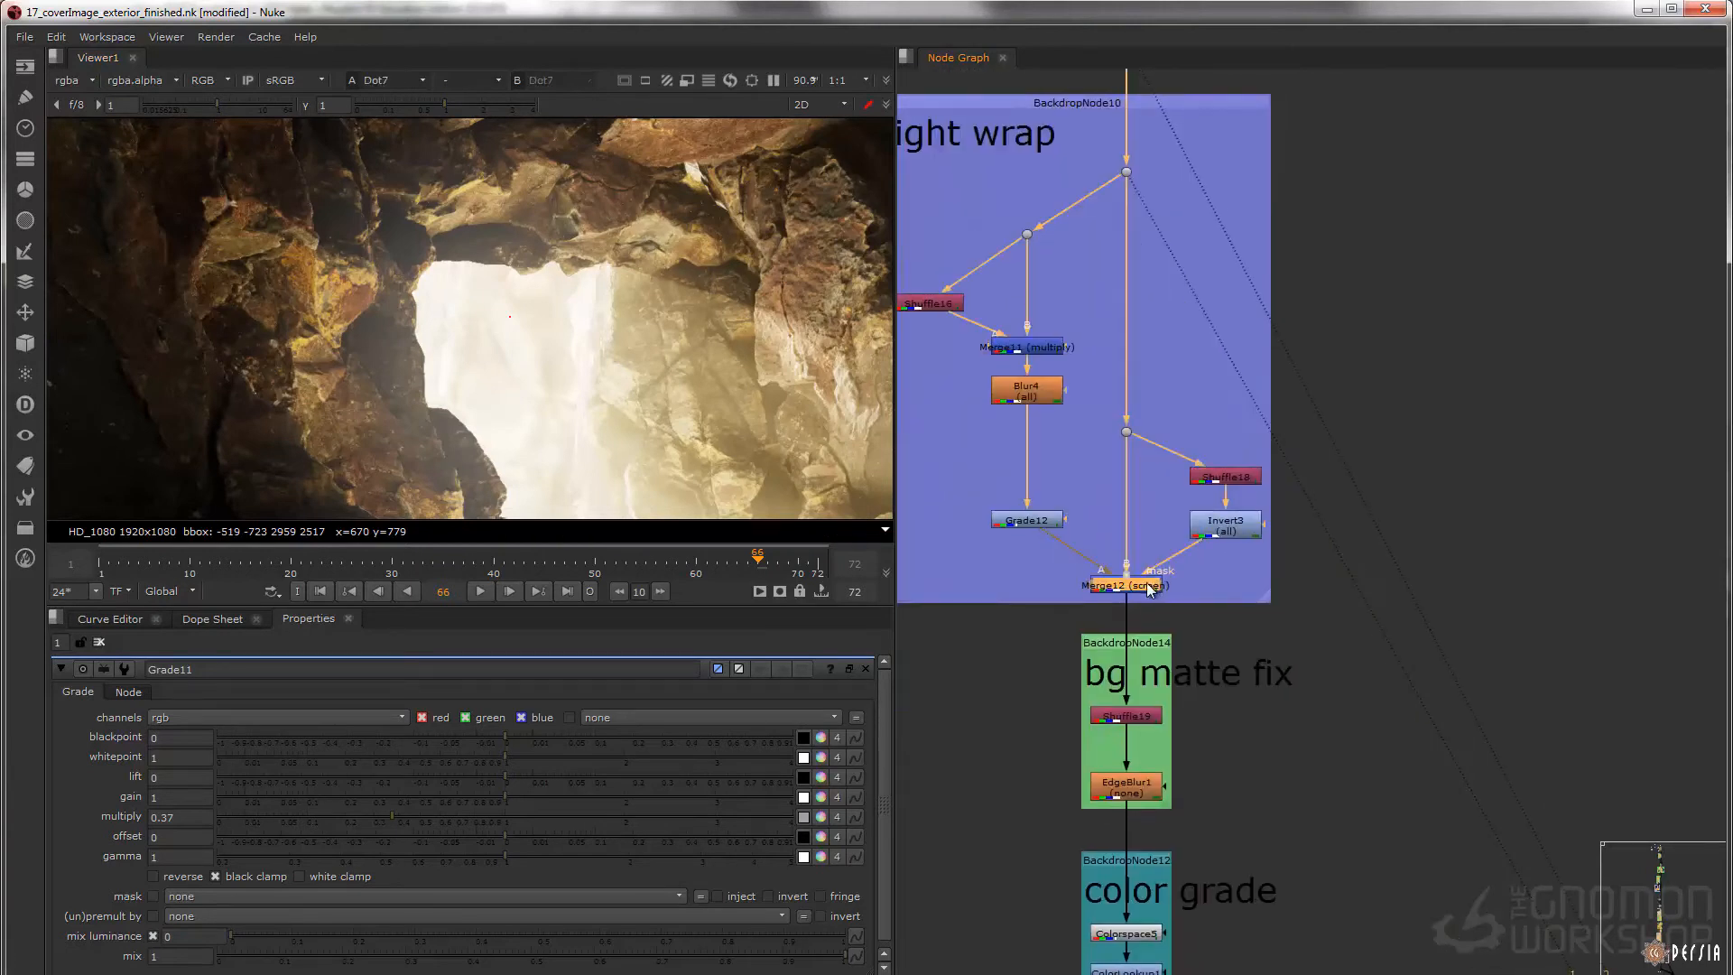
key(2)
scroll(500, 261, up, 2)
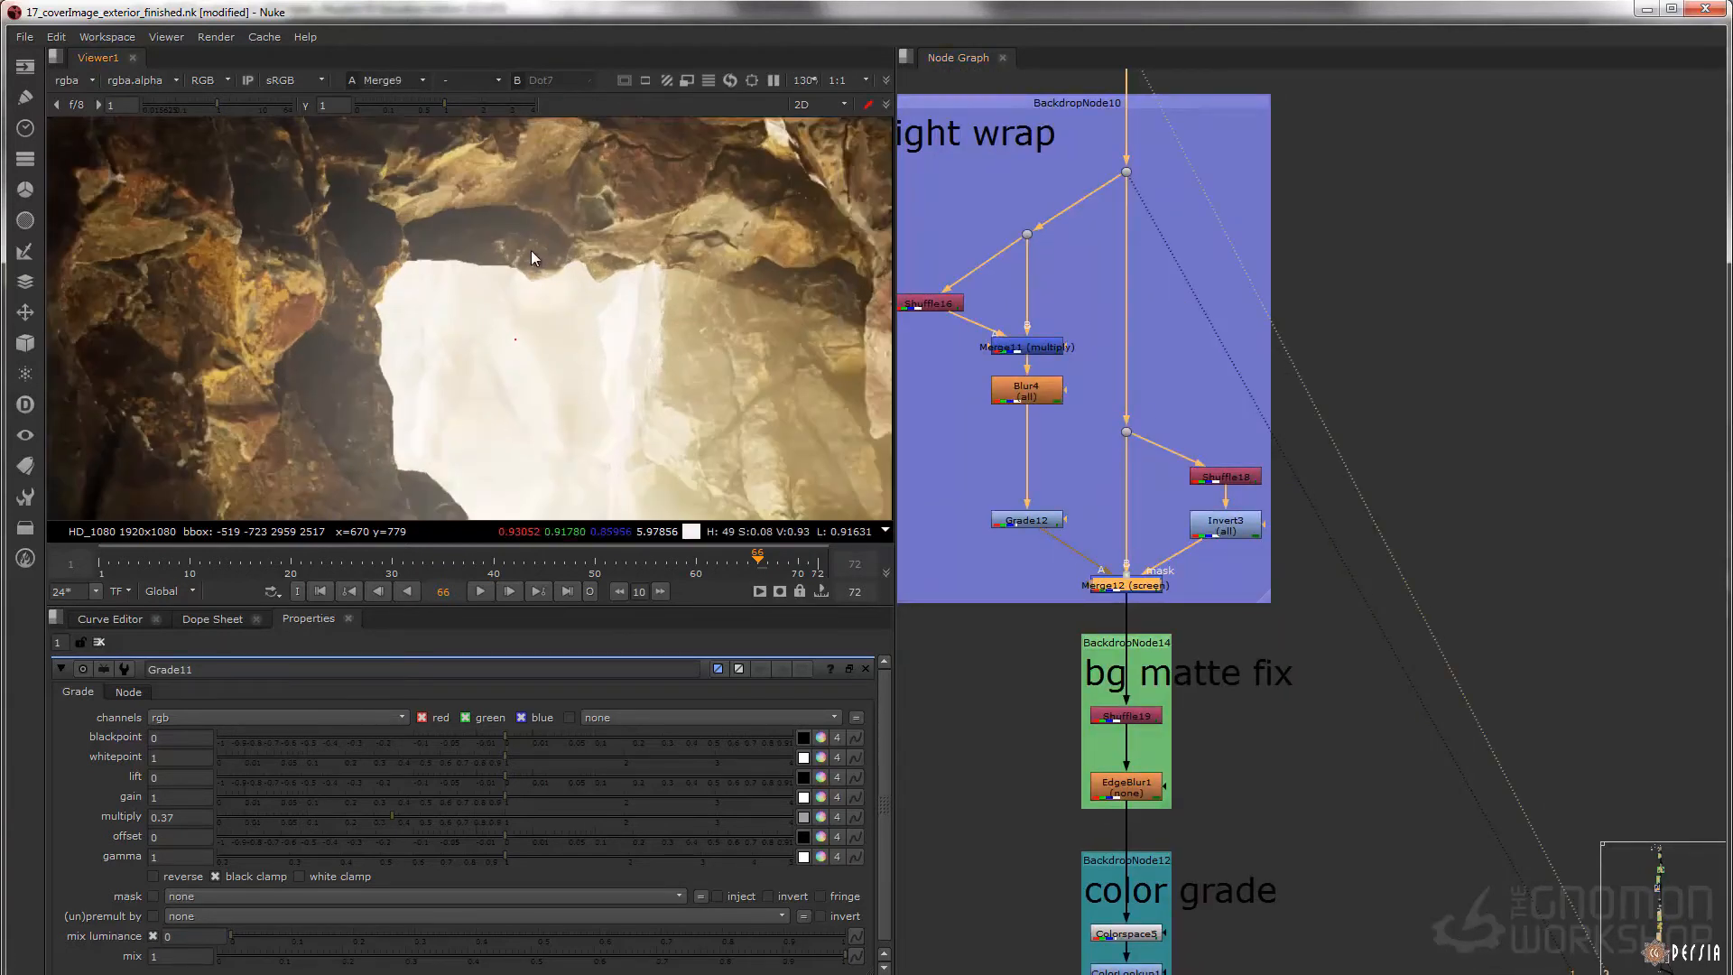
middle_drag(529, 258, 581, 286)
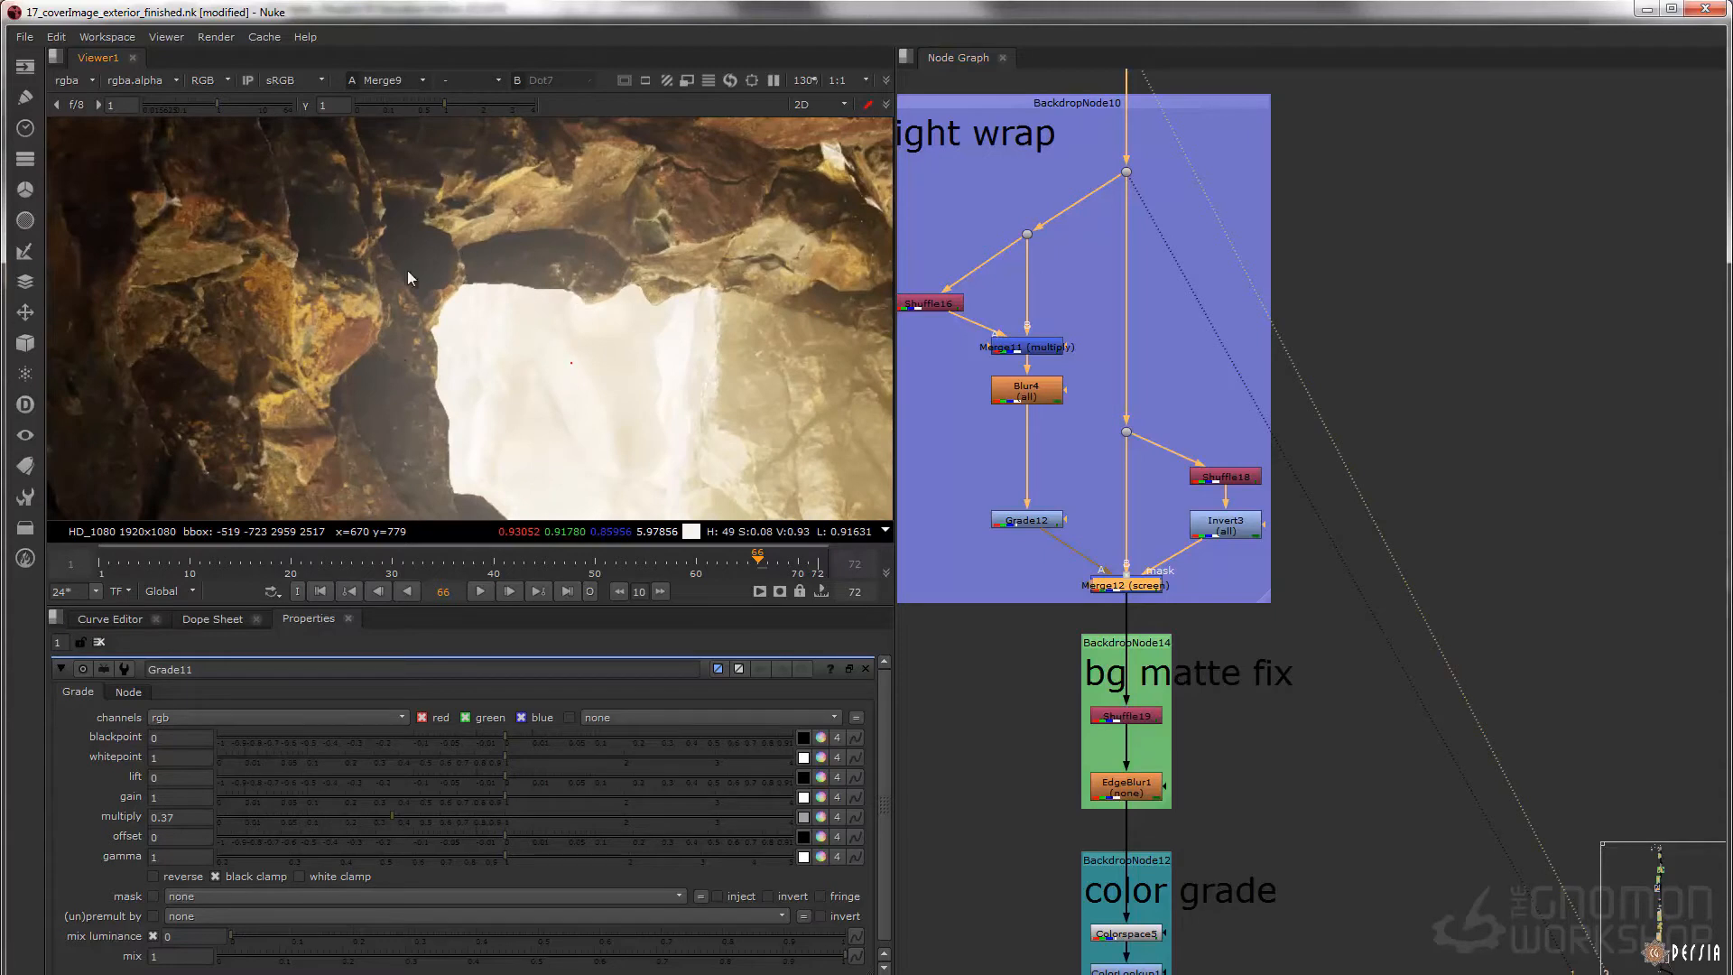
Compare Merge12 (screen) repeatedly with the image before the second light wrap around the cave opening
click(1119, 580)
key(2)
middle_drag(1080, 523, 1079, 530)
key(1)
key(2)
key(1)
key(2)
key(1)
key(2)
key(1)
key(2)
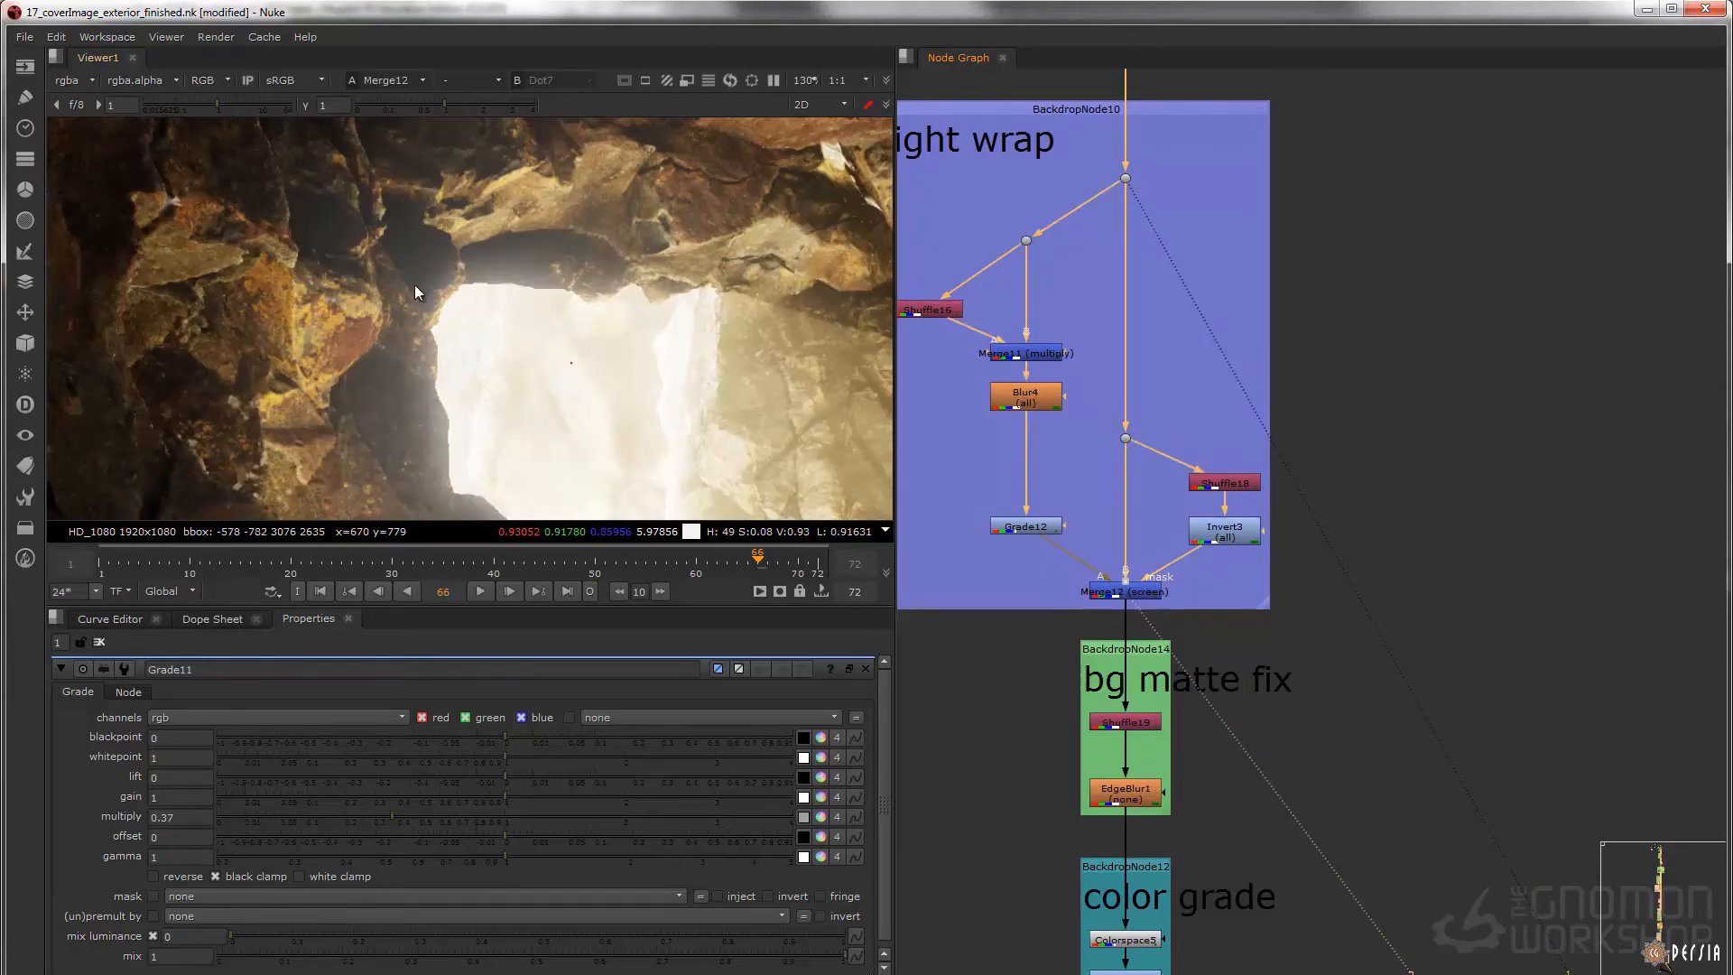
key(1)
key(2)
key(1)
key(2)
key(1)
key(2)
key(1)
key(2)
Display Merge11 (multiply), Blur4 and Grade12 in turn within the second light wrap
middle_drag(1060, 296, 1136, 285)
middle_drag(1058, 343, 1058, 406)
drag(1012, 363, 1020, 340)
key(1)
click(1101, 412)
key(1)
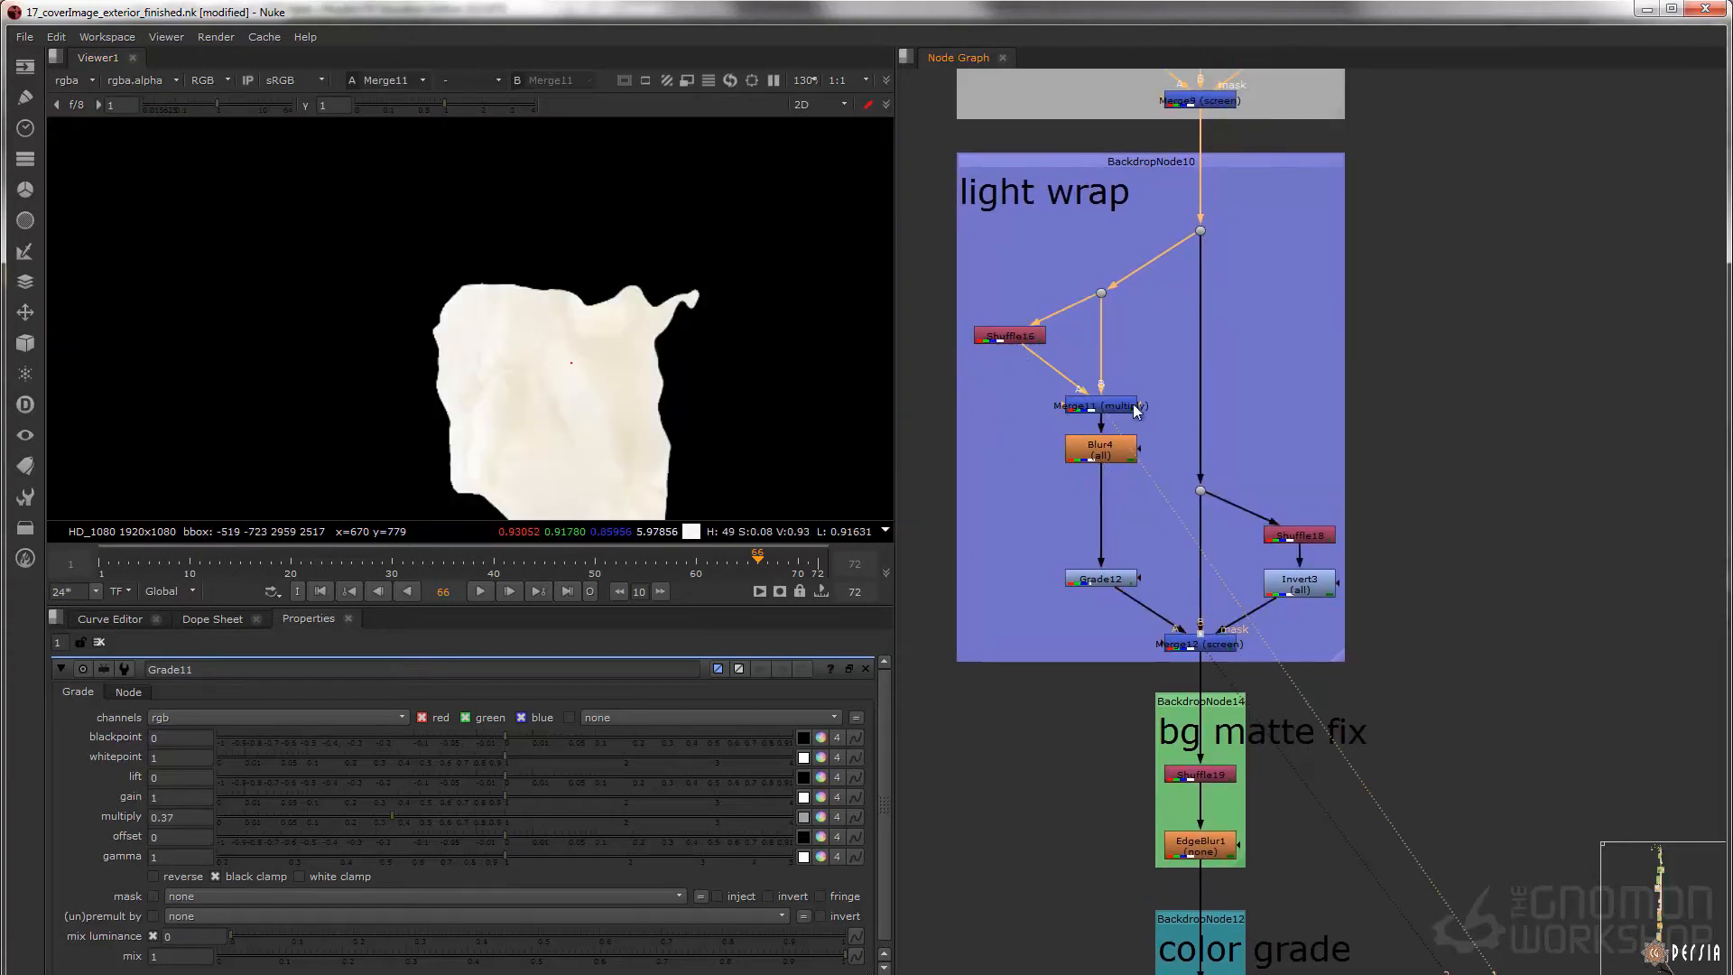
click(1101, 579)
key(1)
middle_drag(1134, 507, 1087, 398)
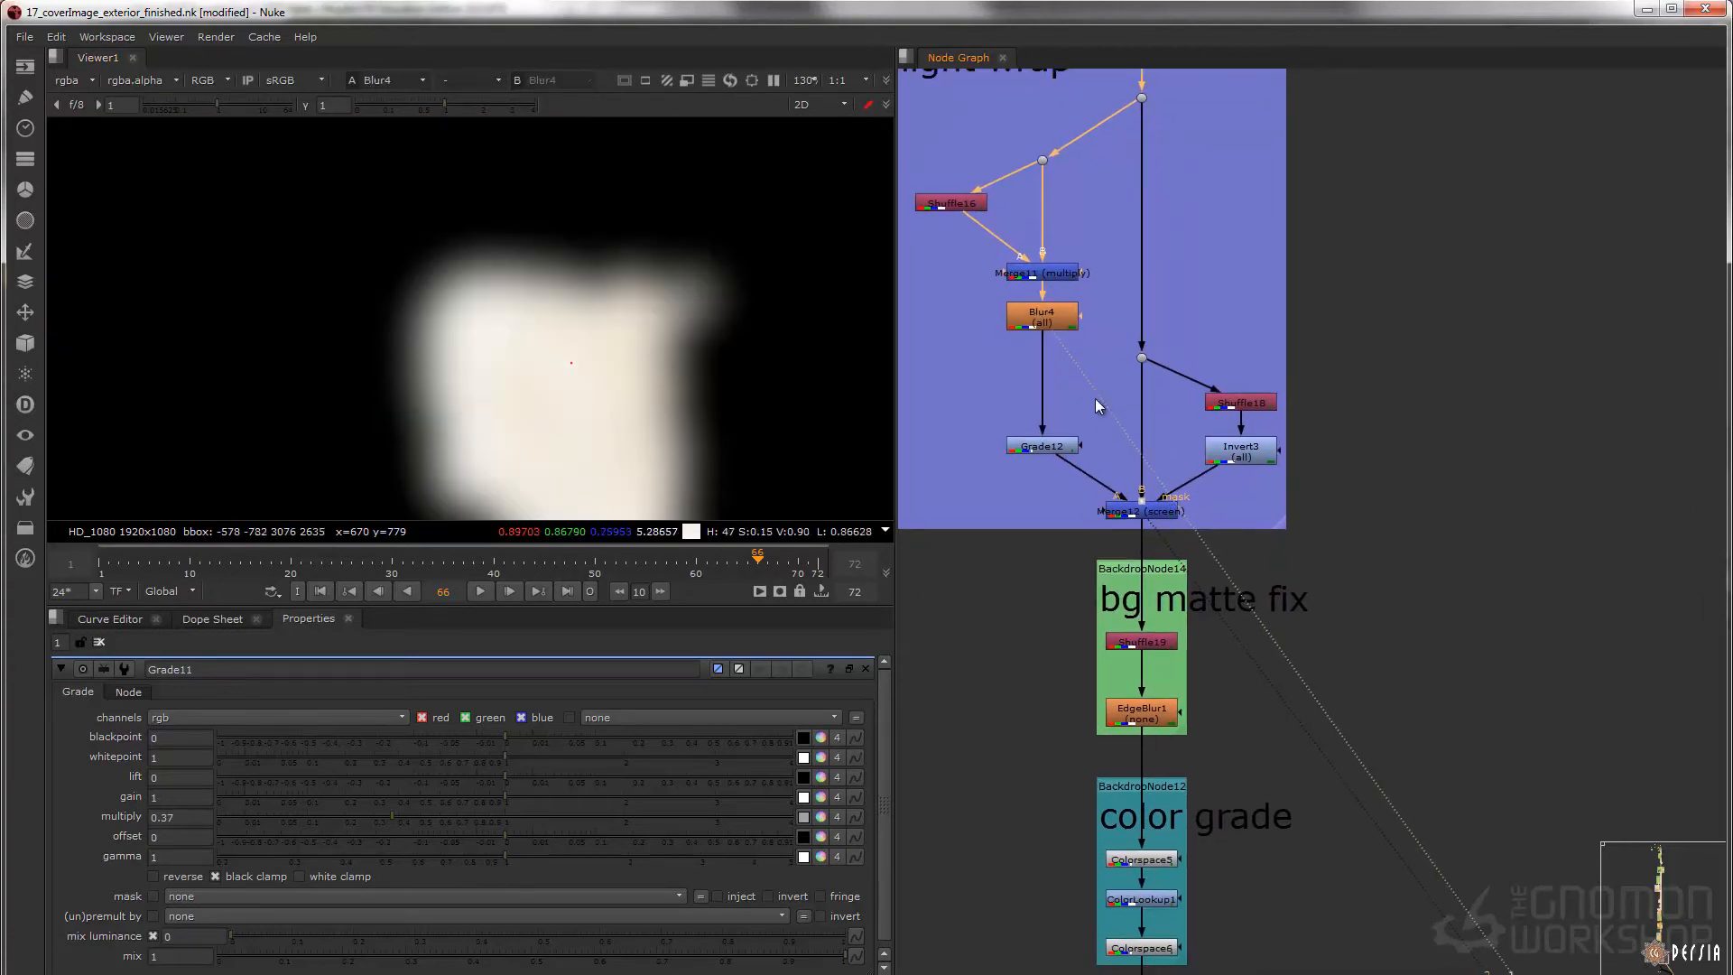
middle_drag(1040, 503, 1037, 448)
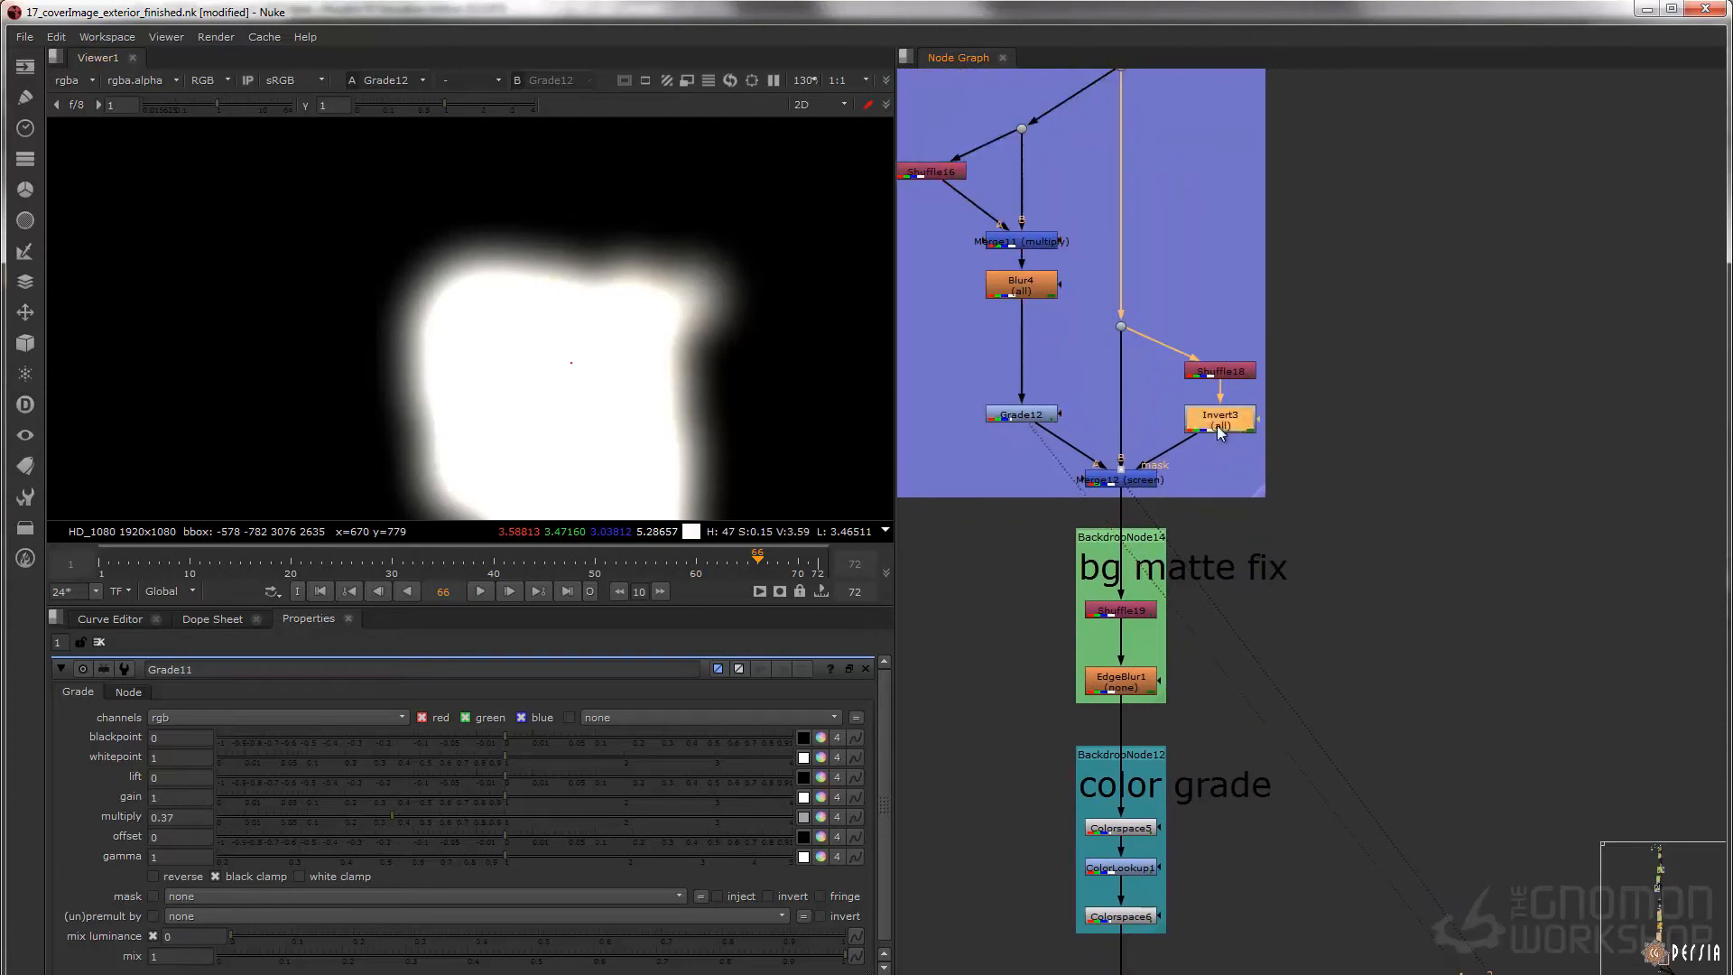
Display Merge12 (screen) and examine the matte edges along the upper rim of the cave opening
ctrl+shift+click(1218, 427)
click(1112, 480)
key(1)
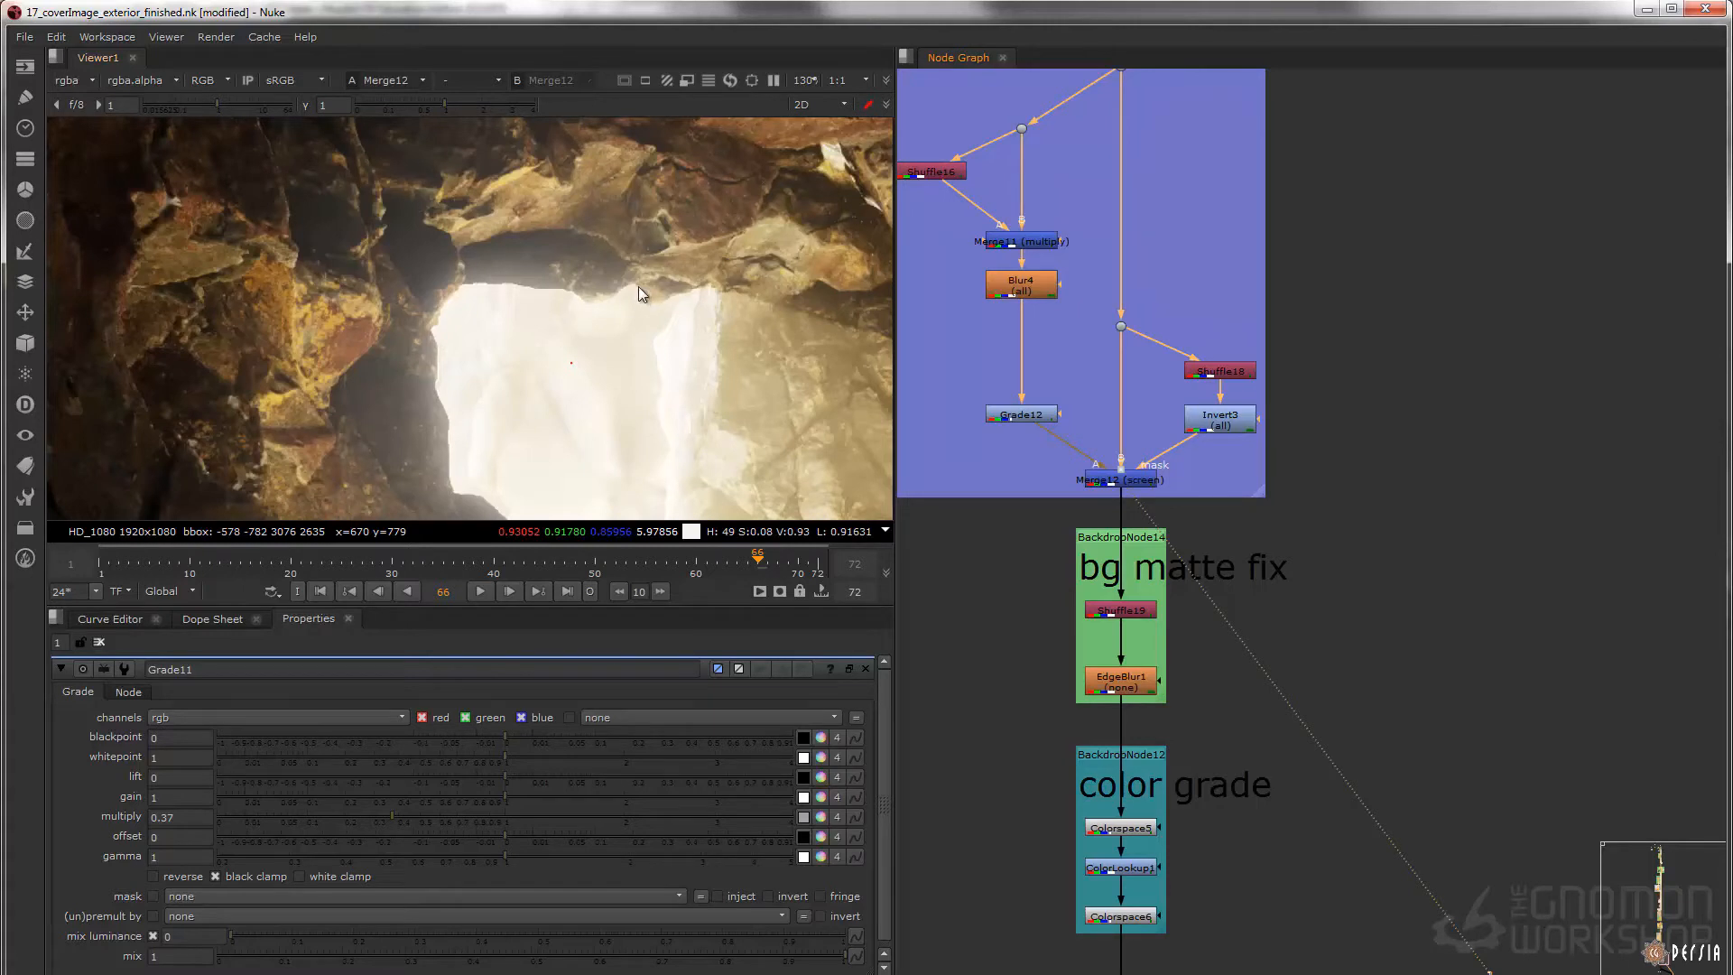
scroll(614, 298, up, 8)
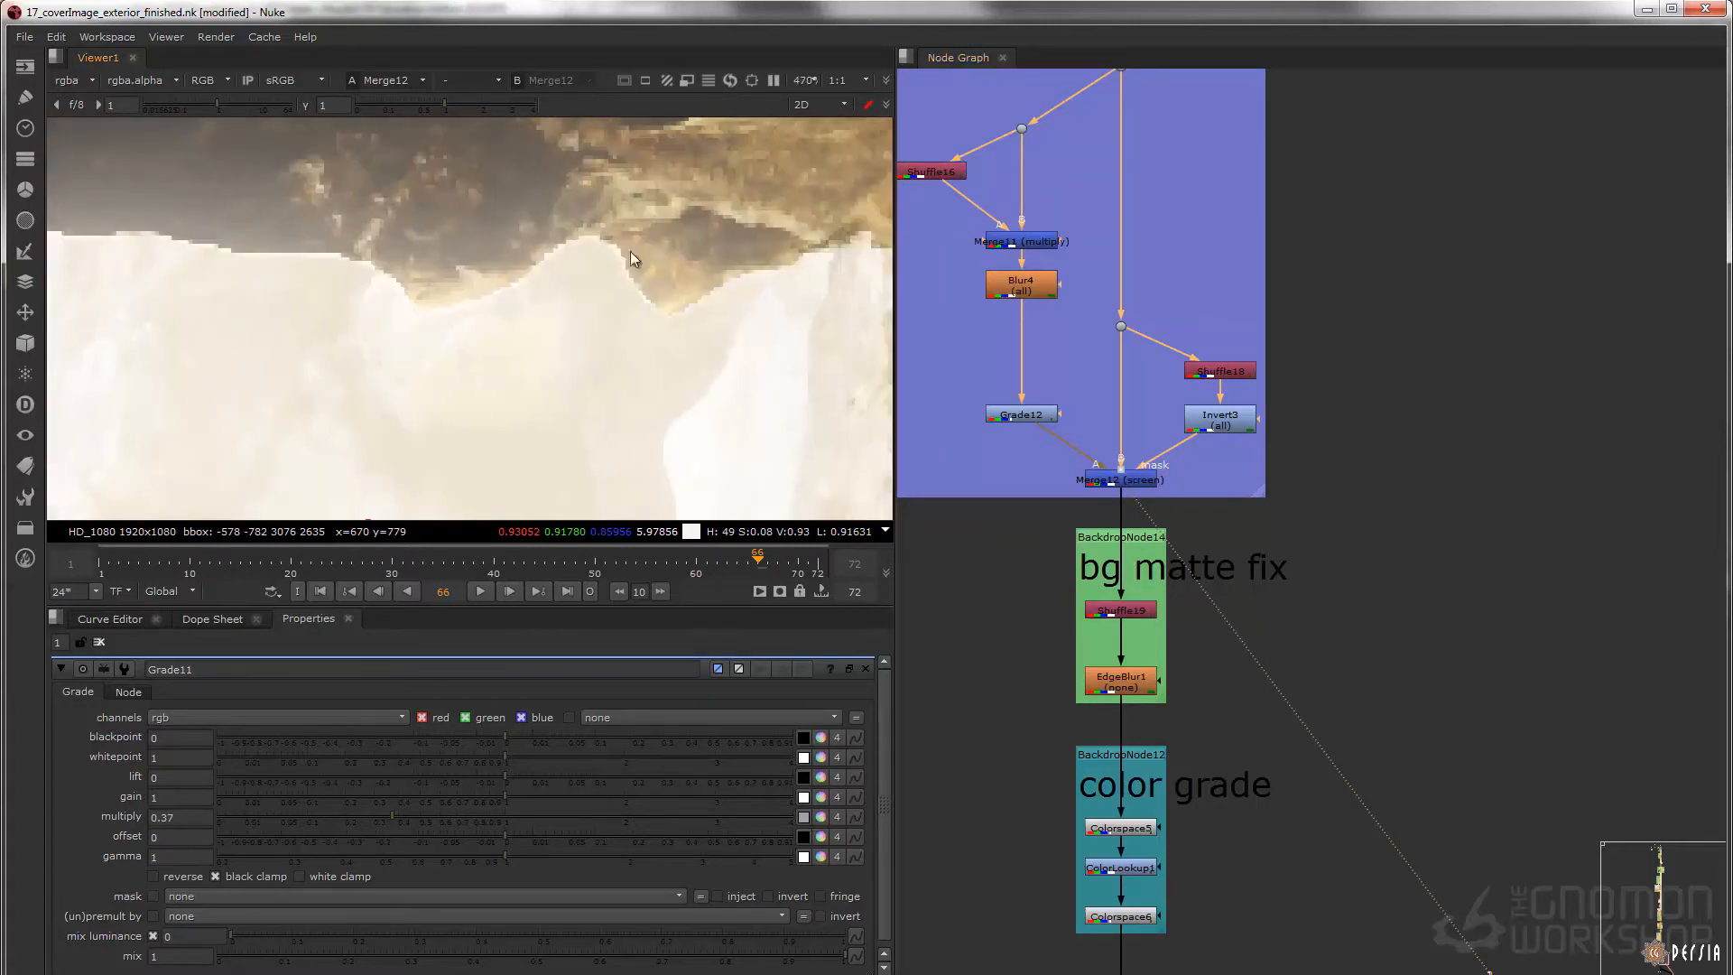
mouse_move(637, 285)
ctrl+mouse_down()
mouse_move(756, 269)
mouse_move(619, 230)
mouse_move(490, 291)
mouse_move(253, 247)
ctrl+mouse_up()
middle_drag(215, 253, 571, 258)
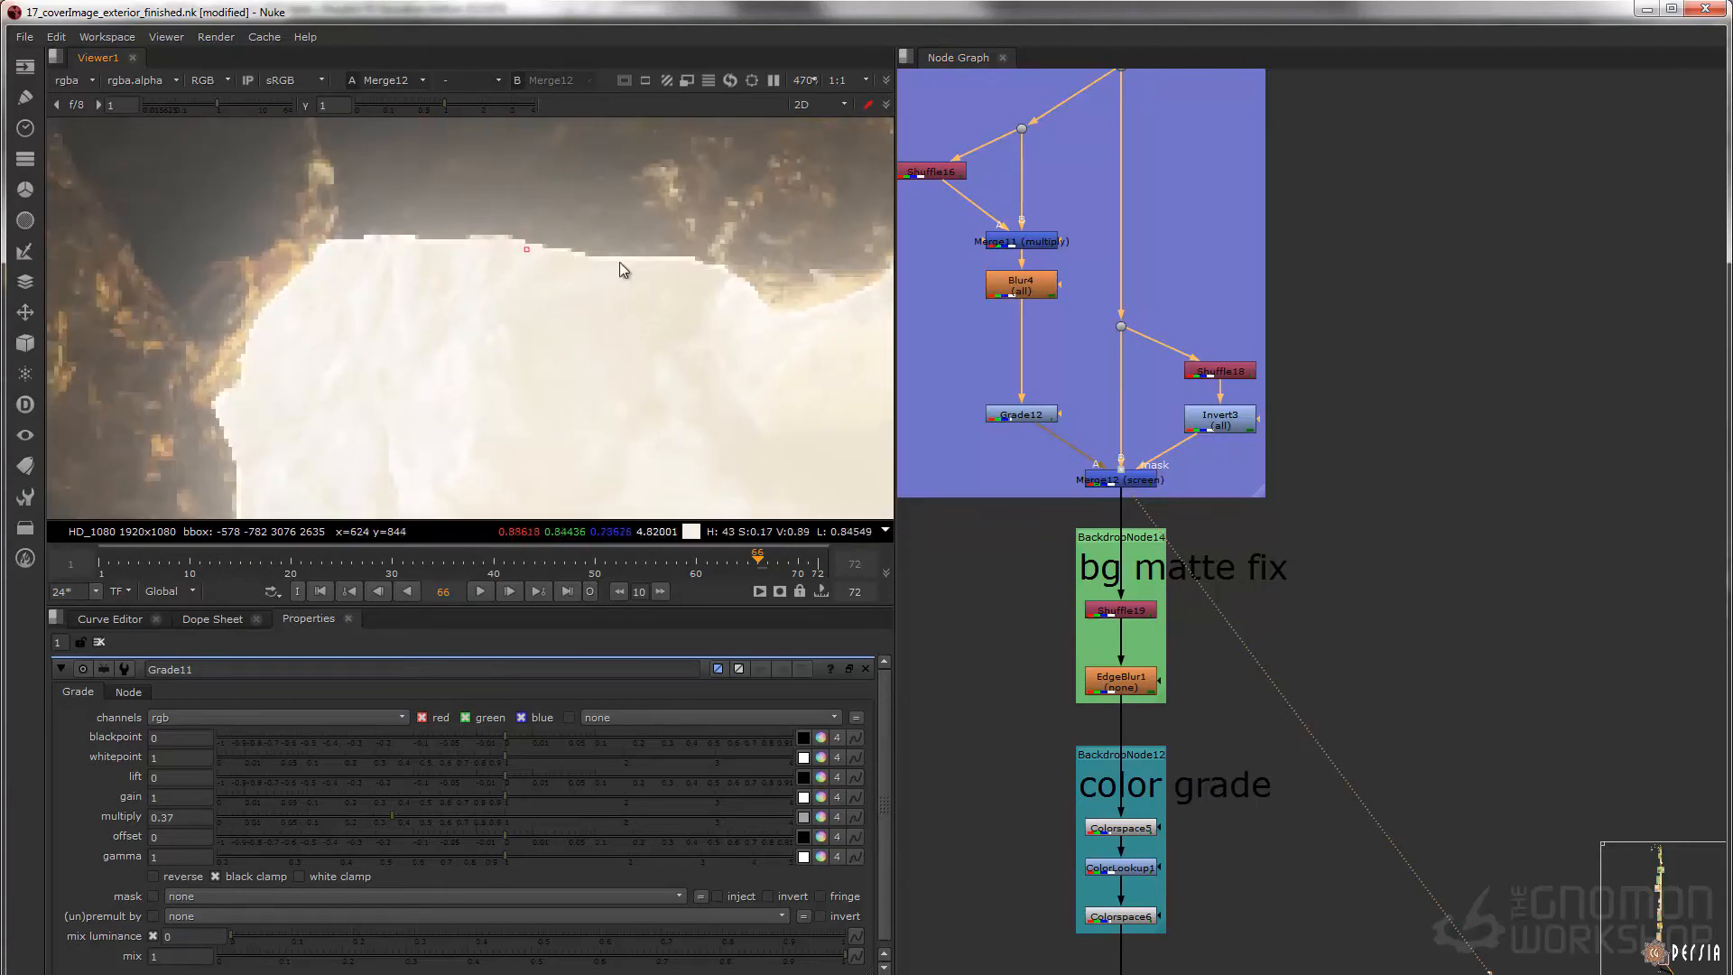
middle_drag(807, 301, 473, 244)
middle_drag(637, 210, 628, 271)
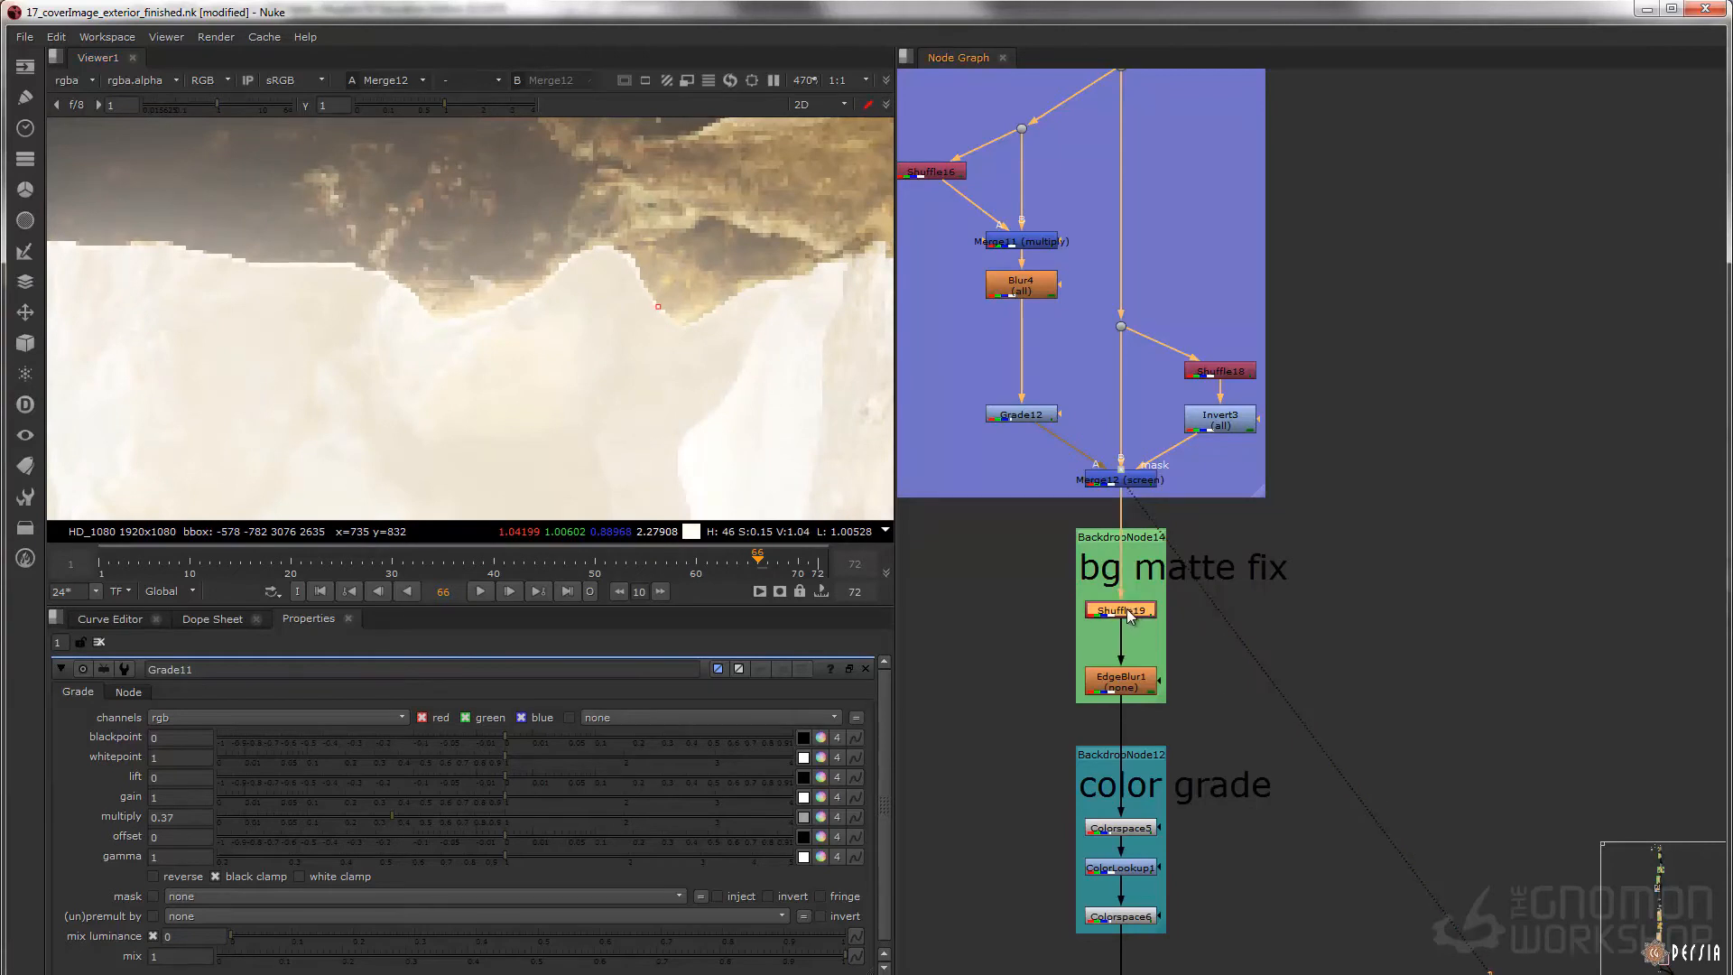
Compare EdgeBlur1 with Shuffle19 in the bg matte fix, opening the properties of both nodes
double_click(1136, 683)
key(1)
click(1125, 612)
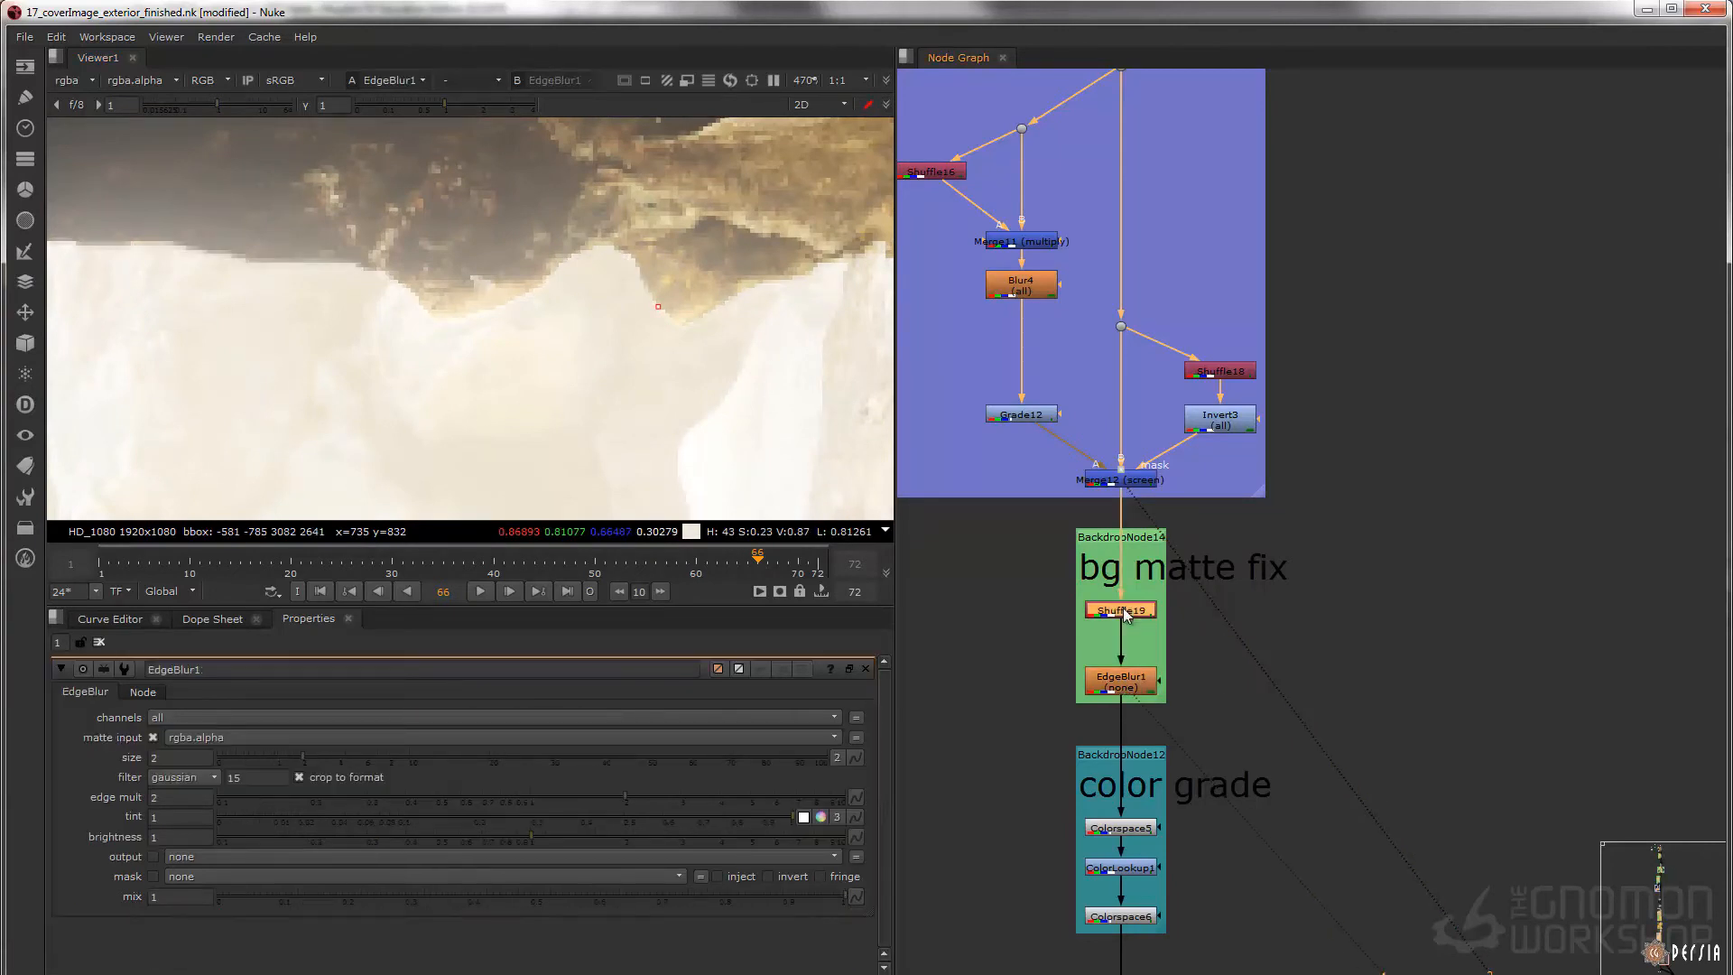
key(1)
double_click(1125, 612)
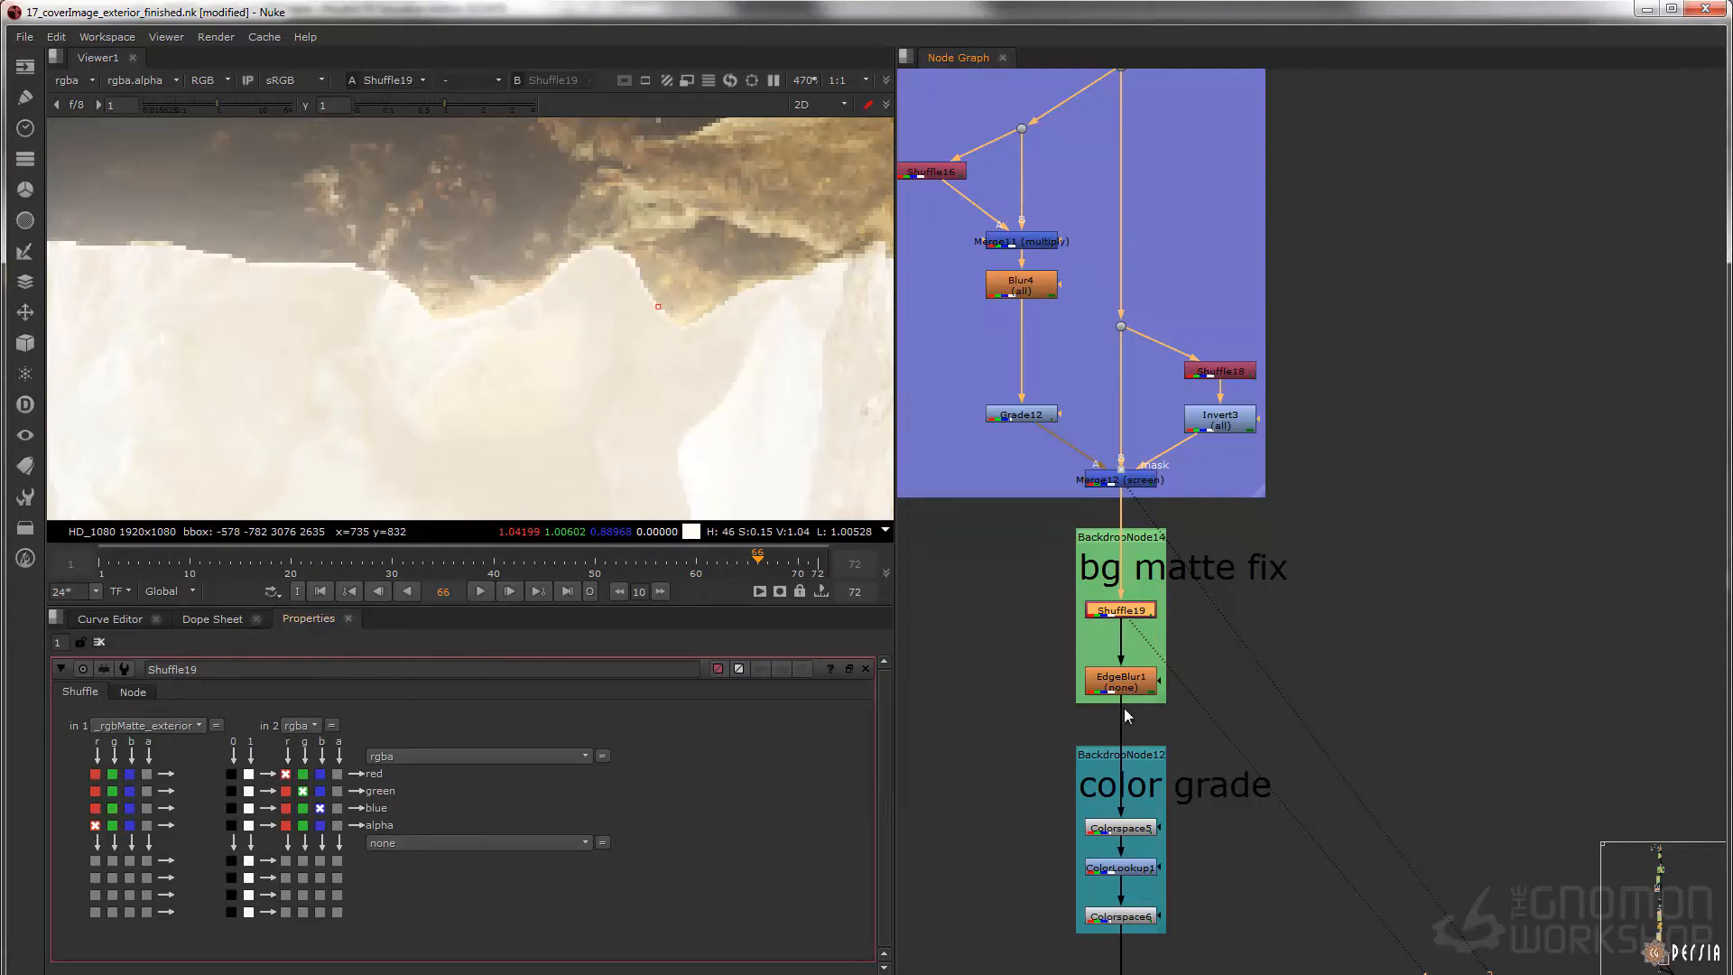
double_click(1139, 686)
key(1)
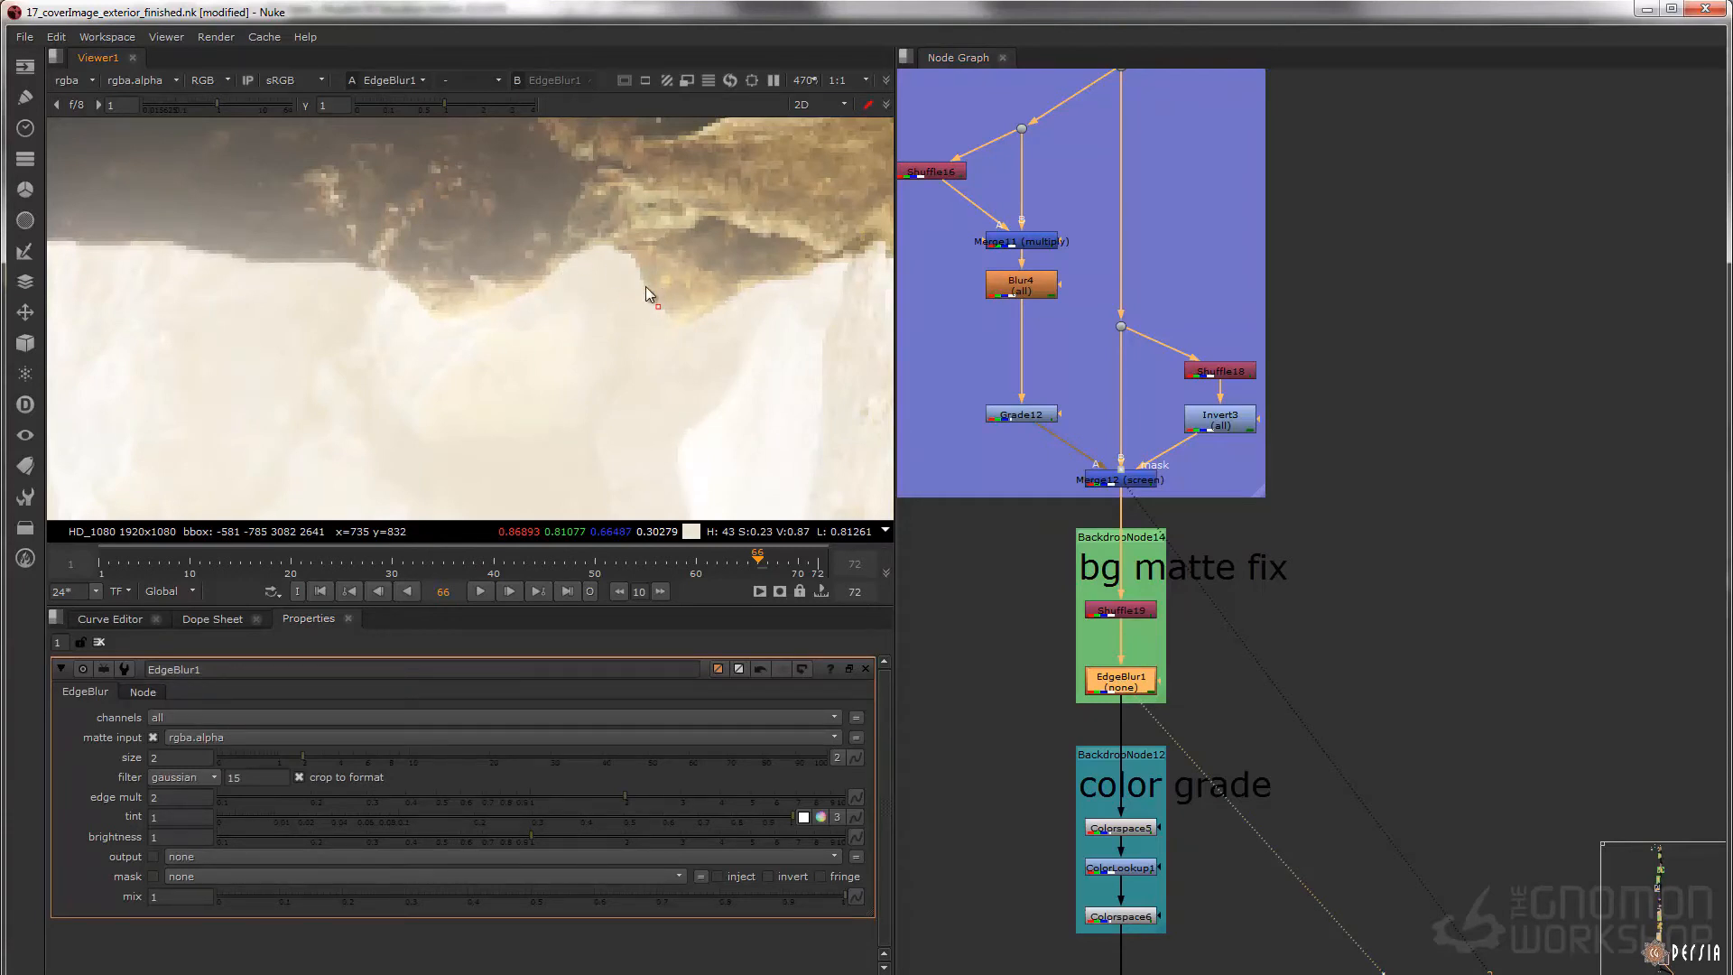
Fit the full image in the viewer and compare EdgeBlur1 with the color grade's output at Colorspace6
key(f)
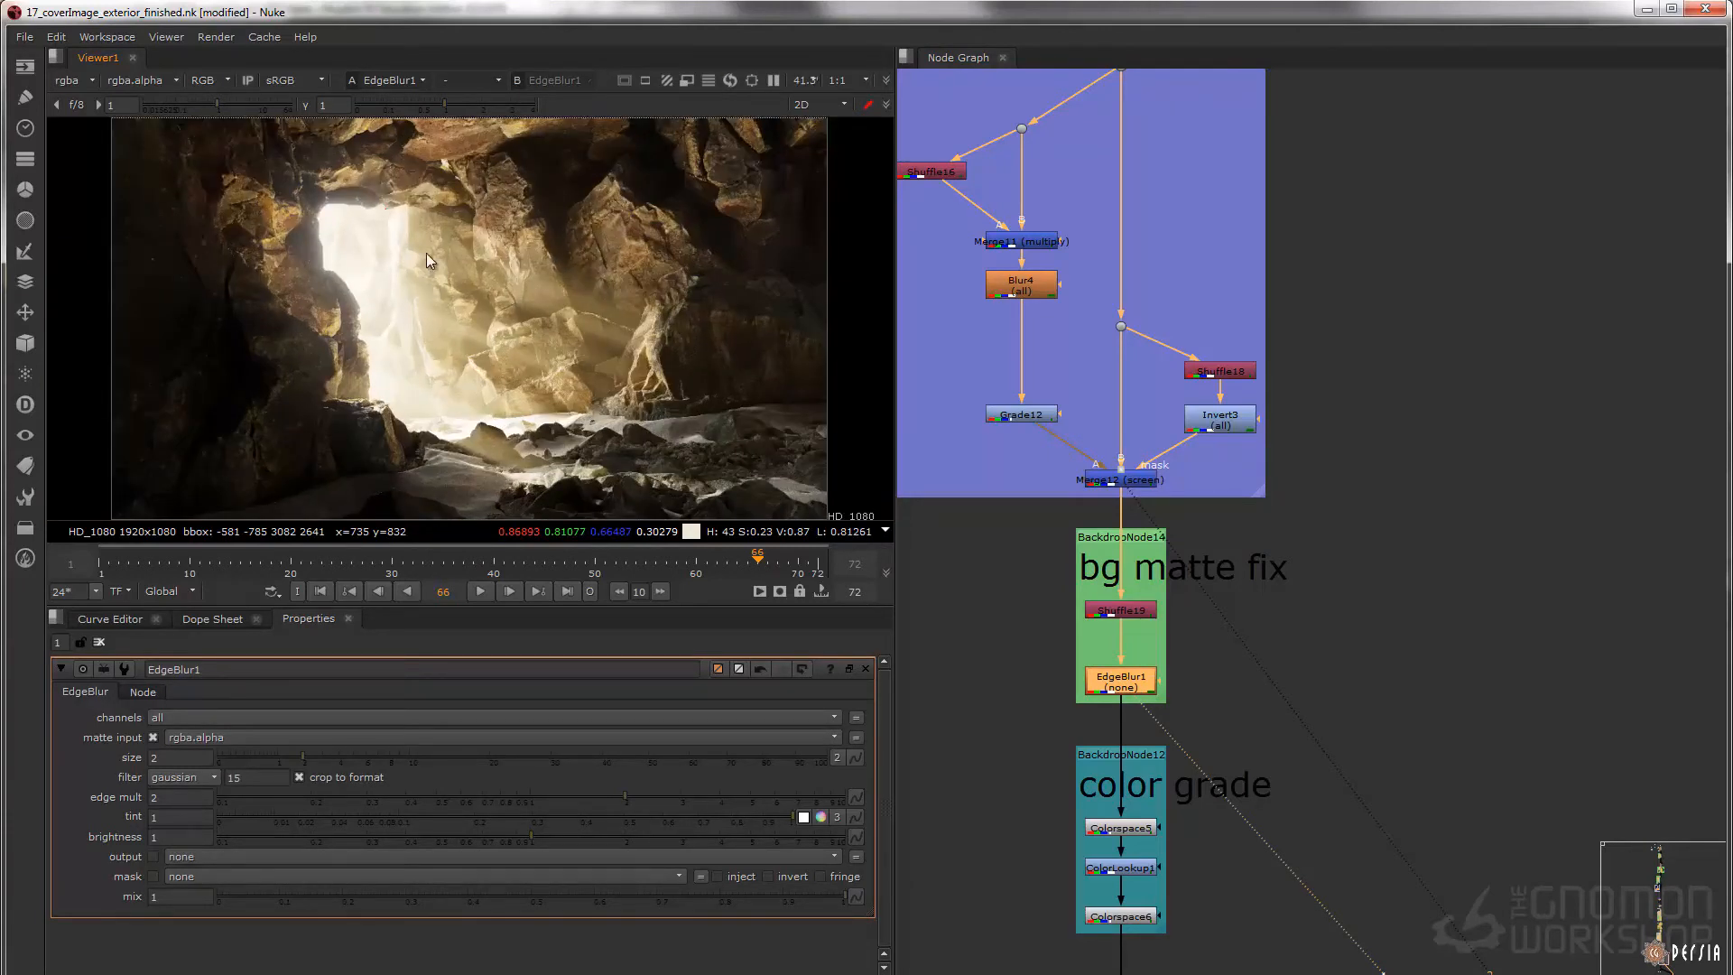
middle_drag(1164, 784, 1172, 437)
drag(1207, 546, 1033, 609)
key(1)
drag(1021, 405, 1235, 302)
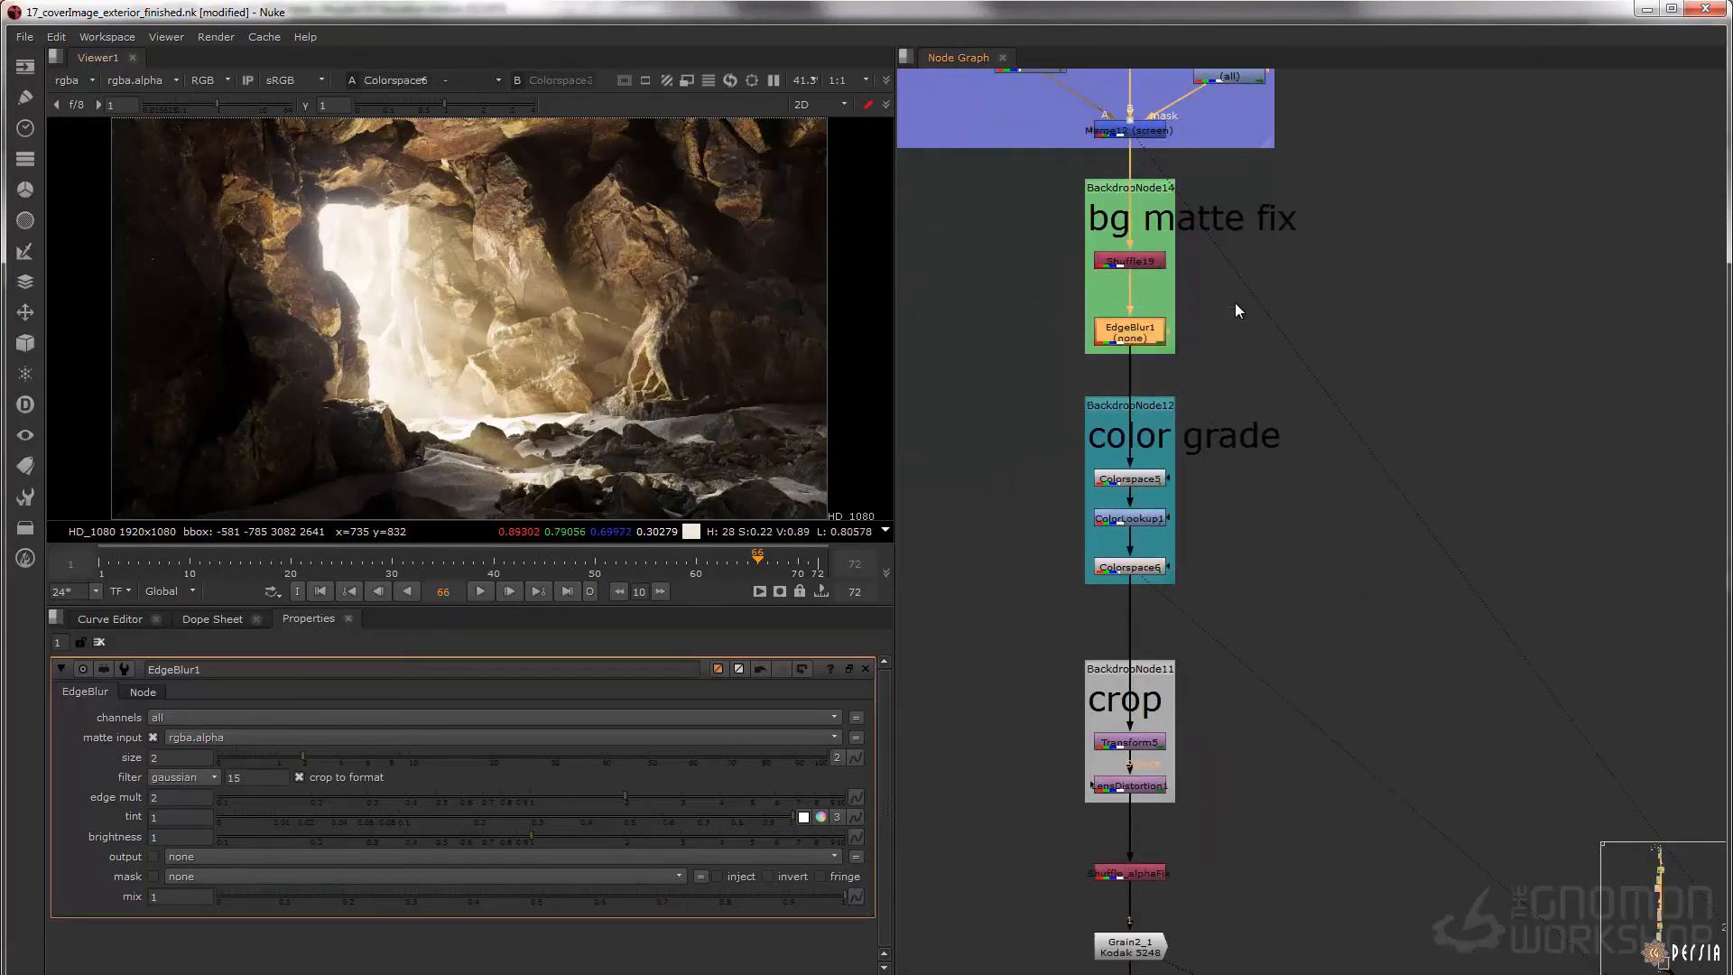
key(1)
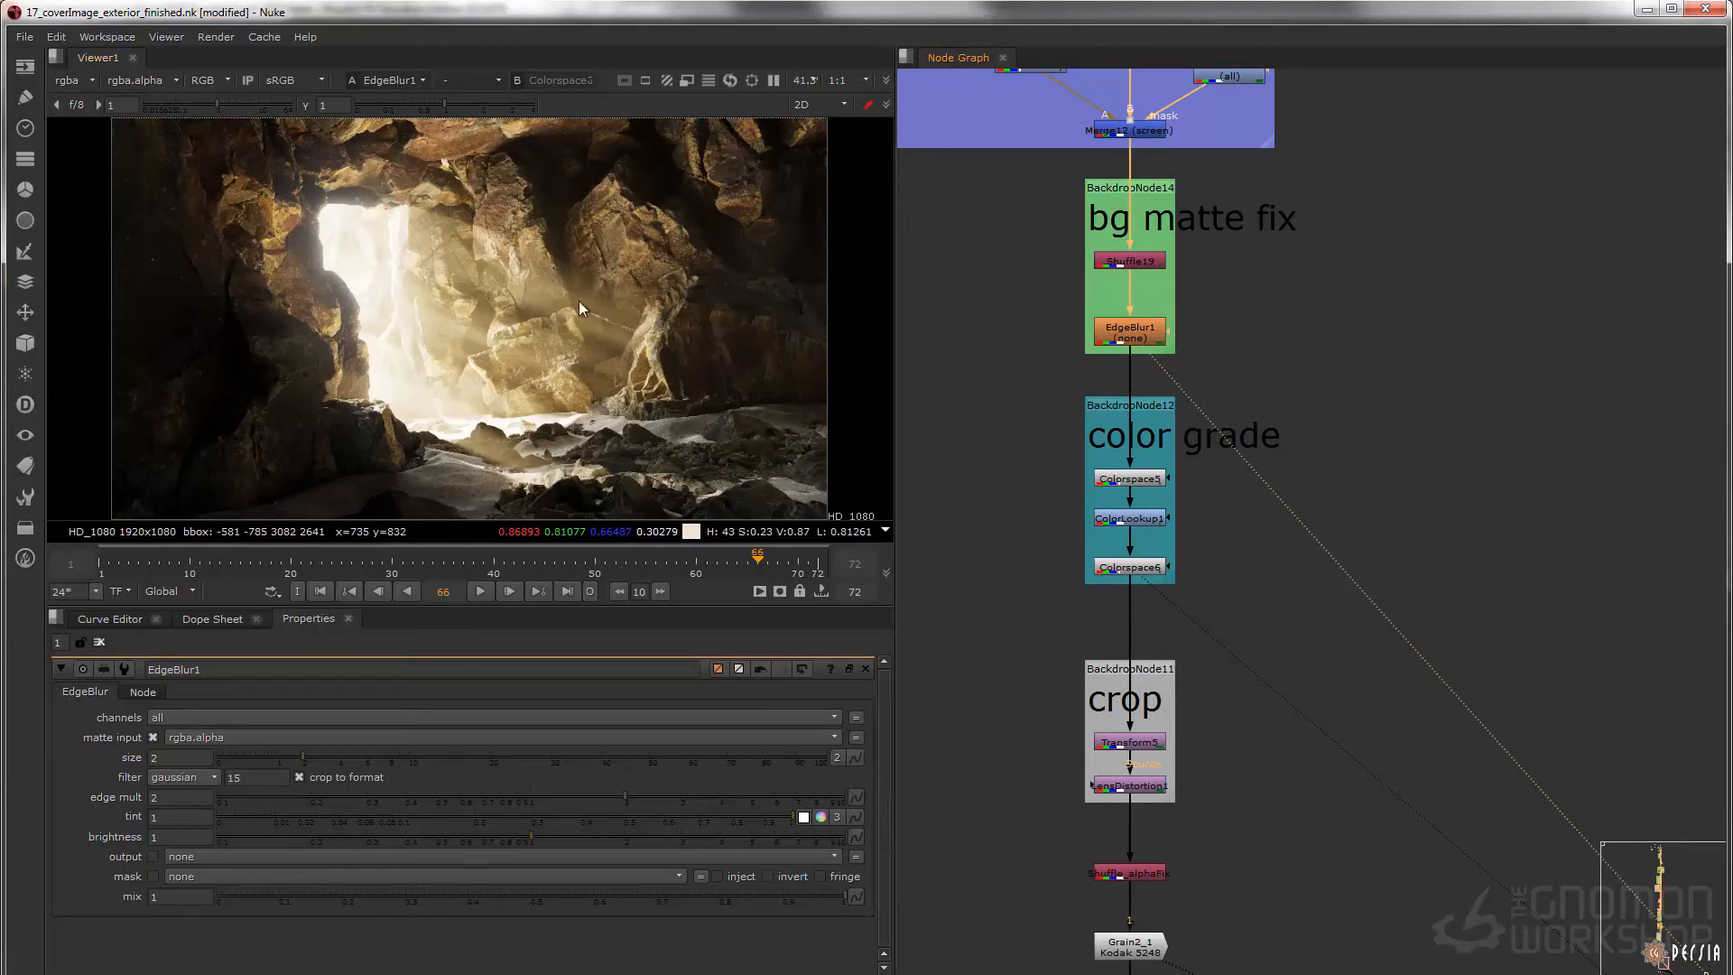
click(1130, 567)
key(1)
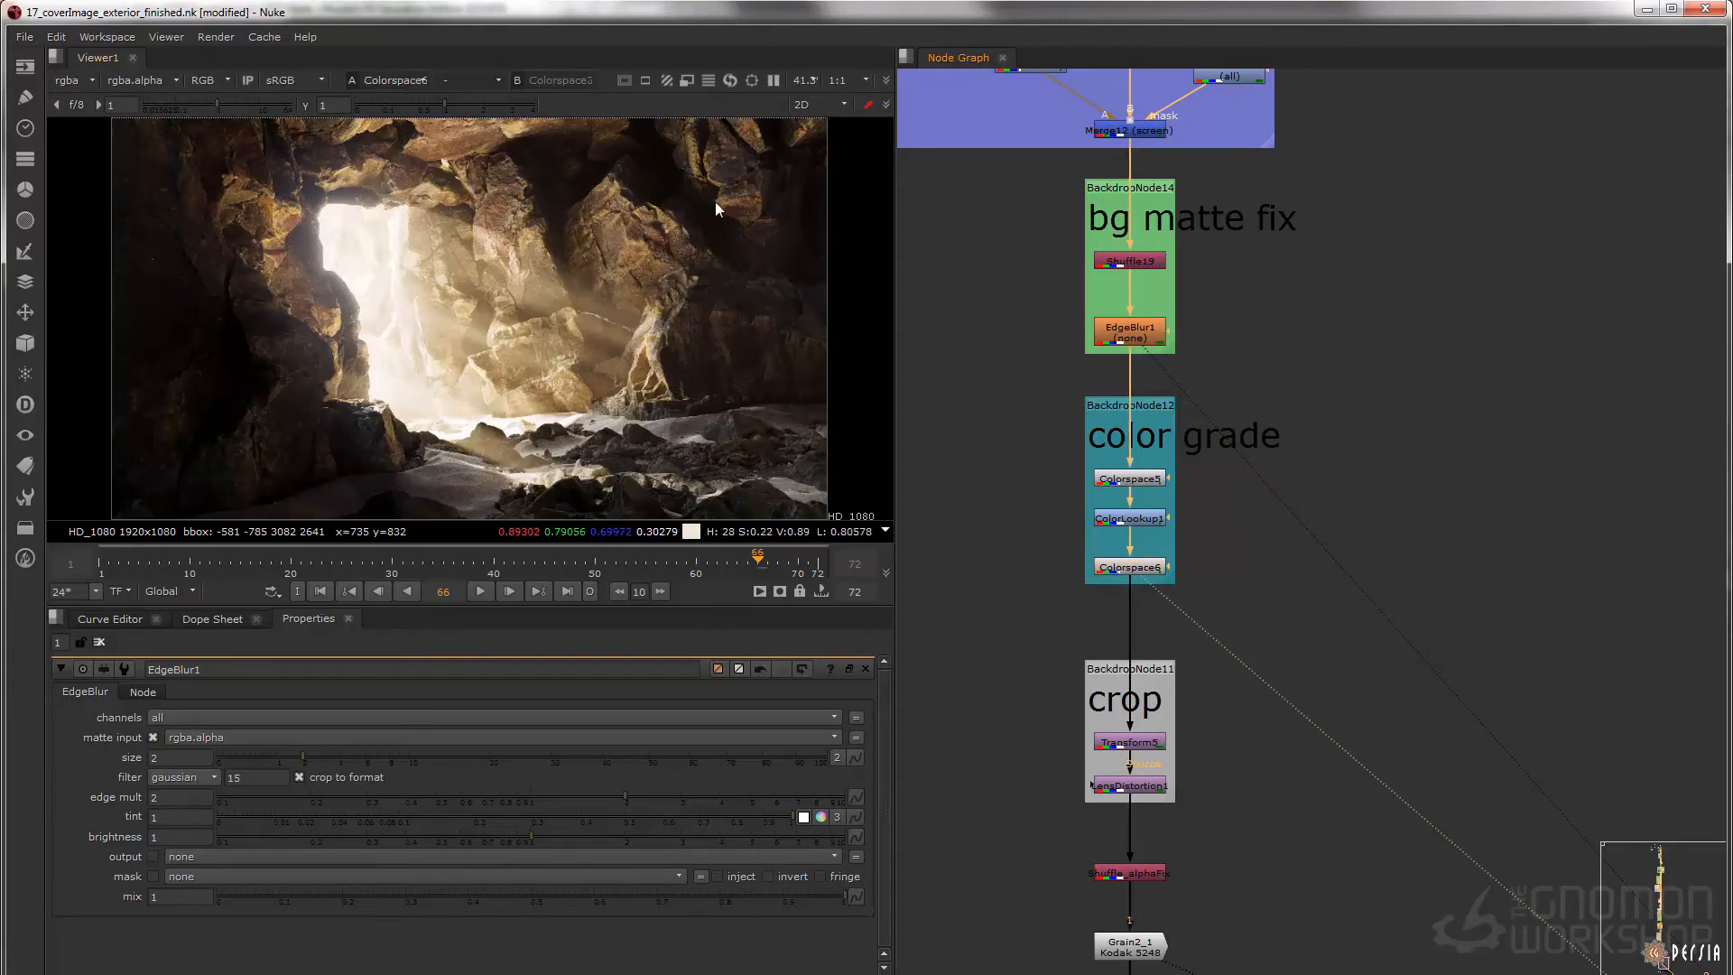
Examine the color grade's effect on the dark rock areas up close, ending on the full frame
scroll(523, 222, up, 6)
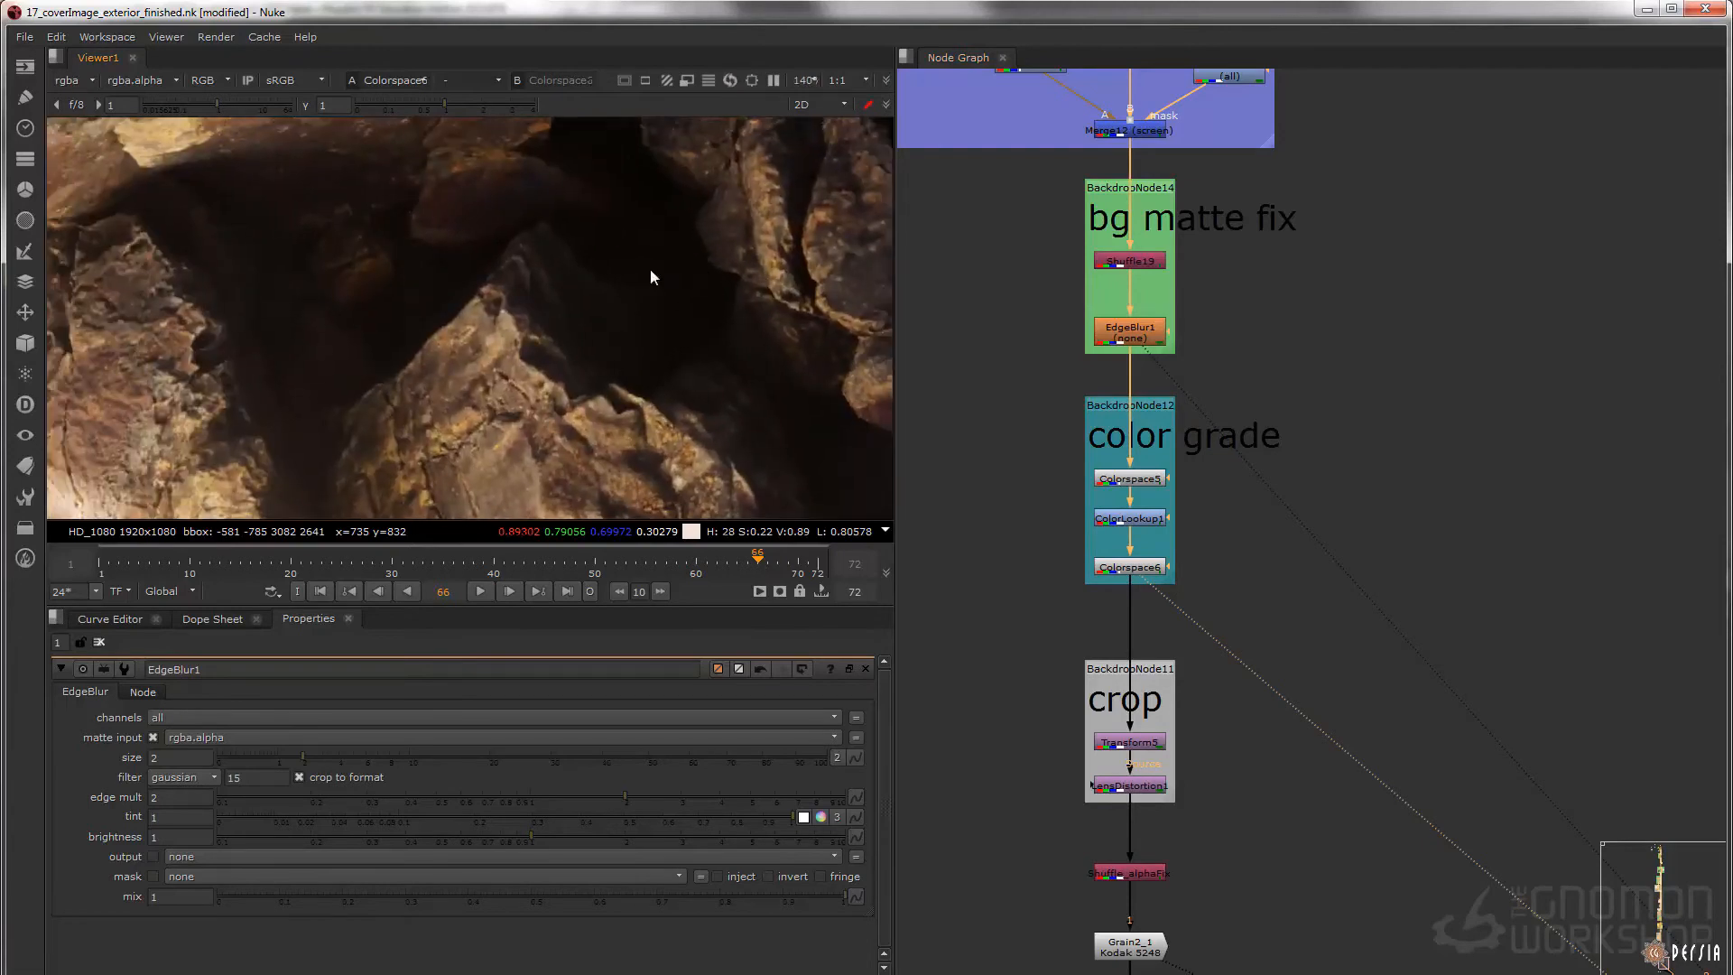
key(1)
key(1)
key(f)
Display LensDistortion1 and Transform5 in the crop section
middle_drag(1148, 688, 1210, 533)
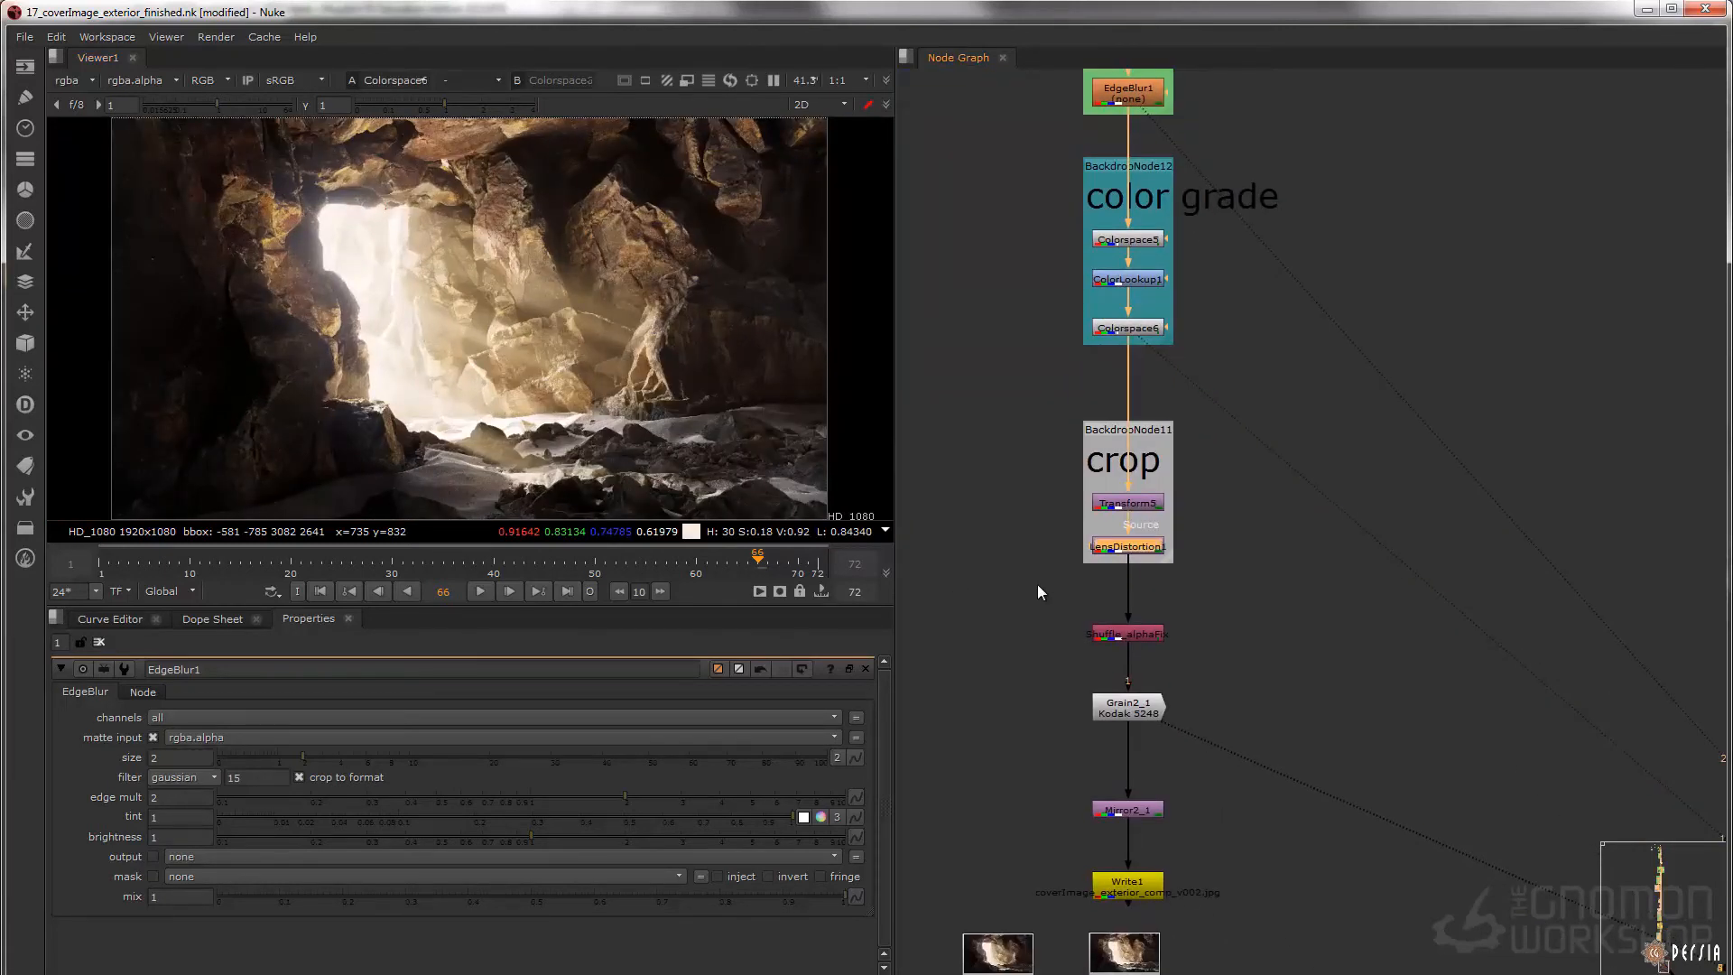
key(1)
click(1129, 504)
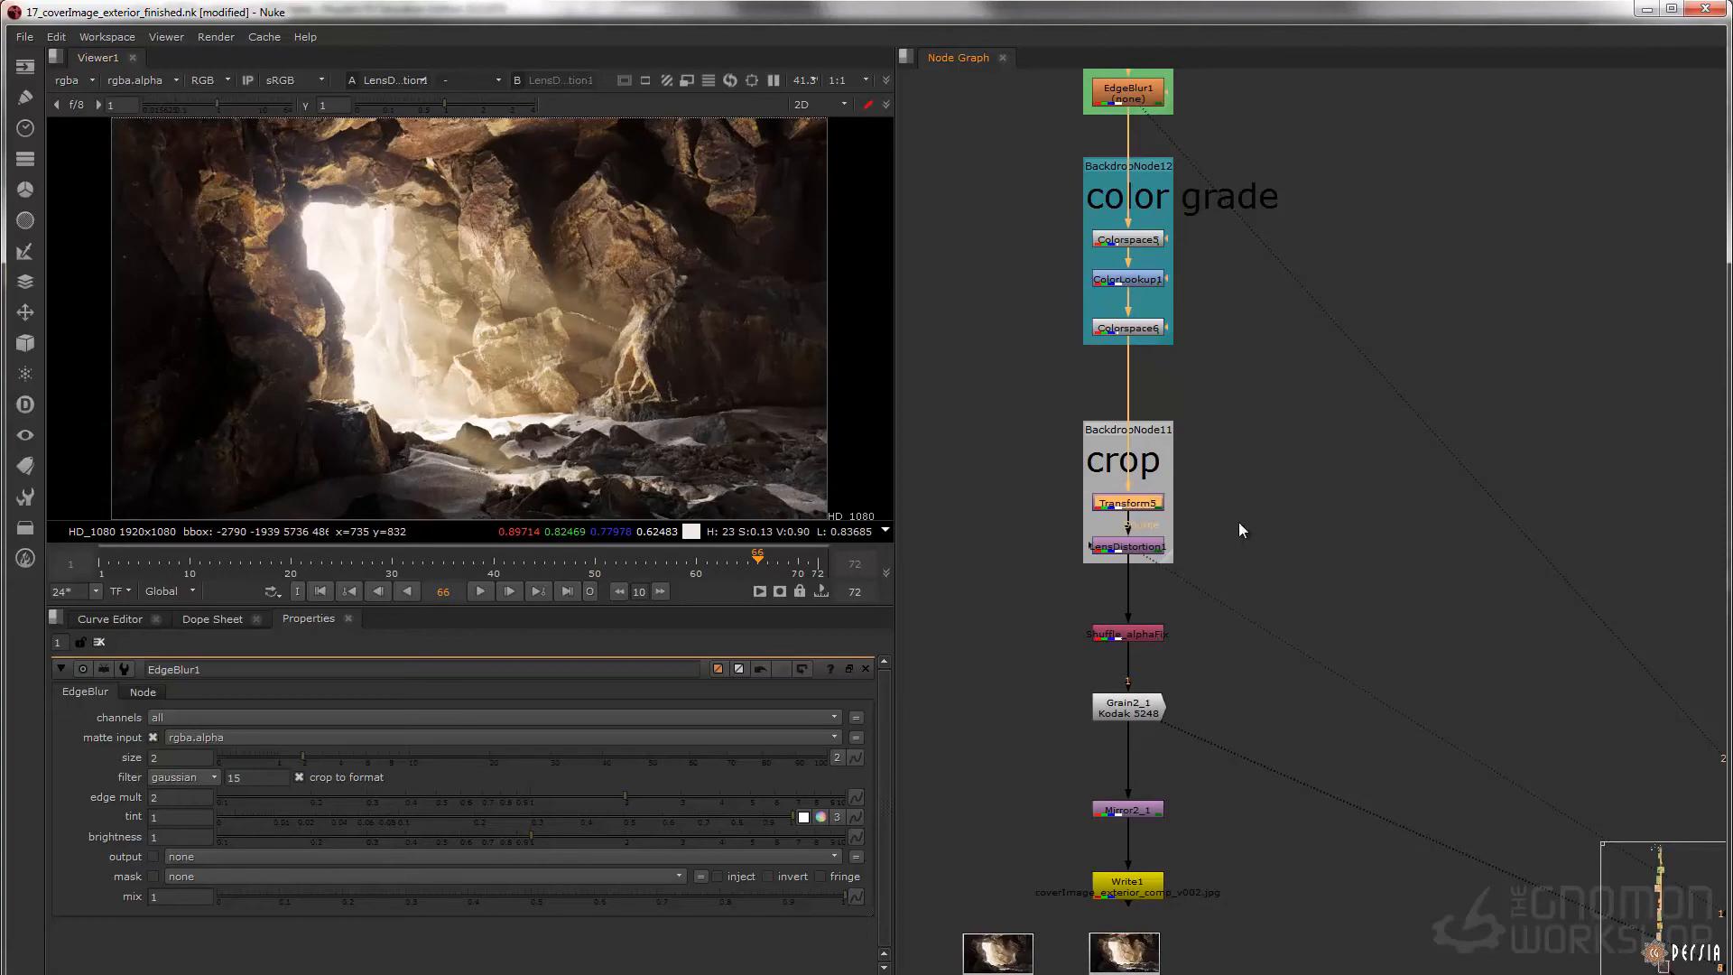
key(1)
drag(967, 453, 1298, 533)
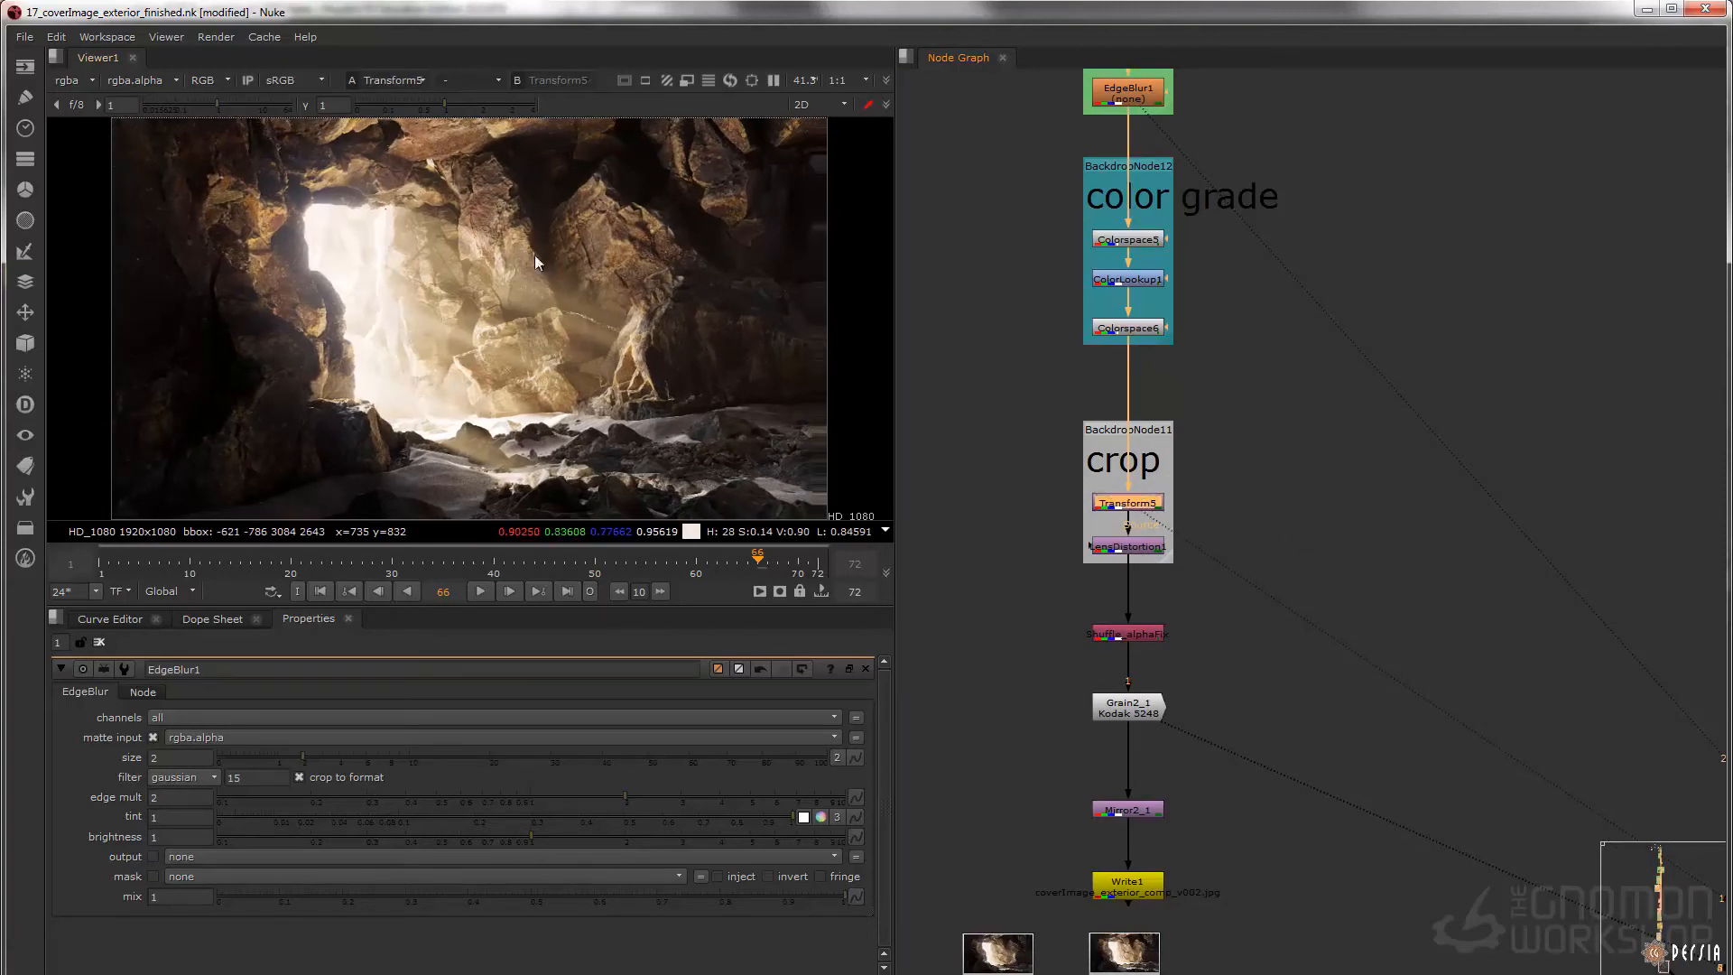
Open LensDistortion1's properties and toggle the node off and on to compare the distortion
click(1139, 547)
key(1)
double_click(1136, 546)
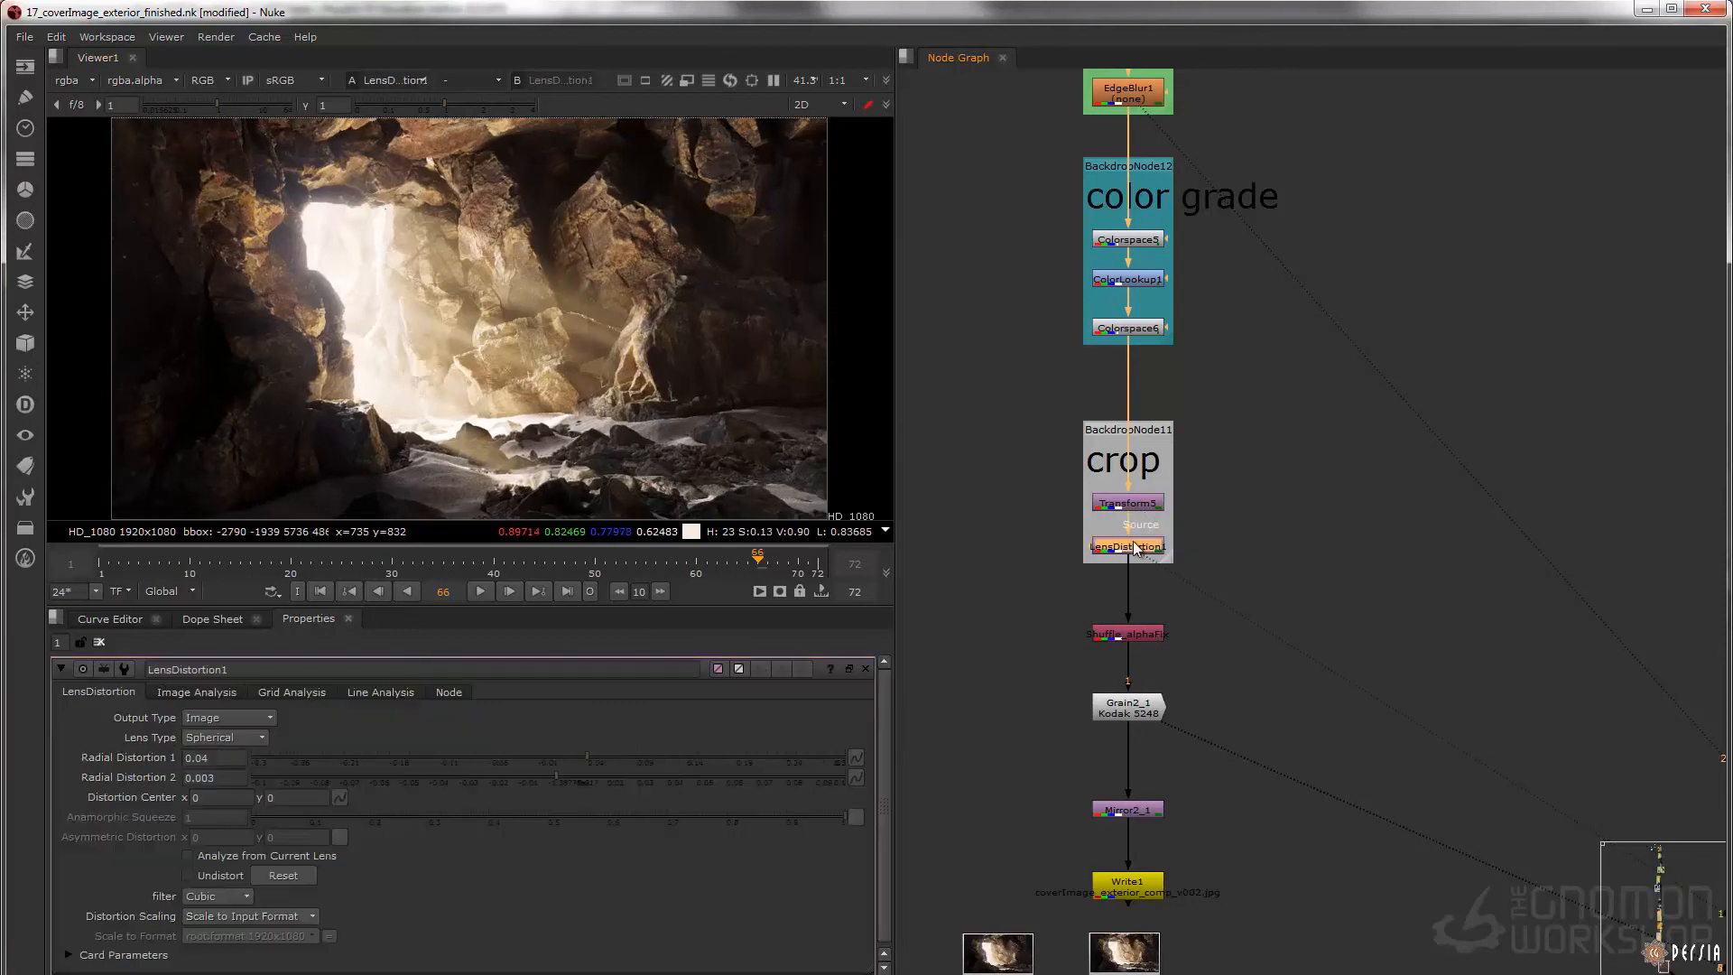
key(d)
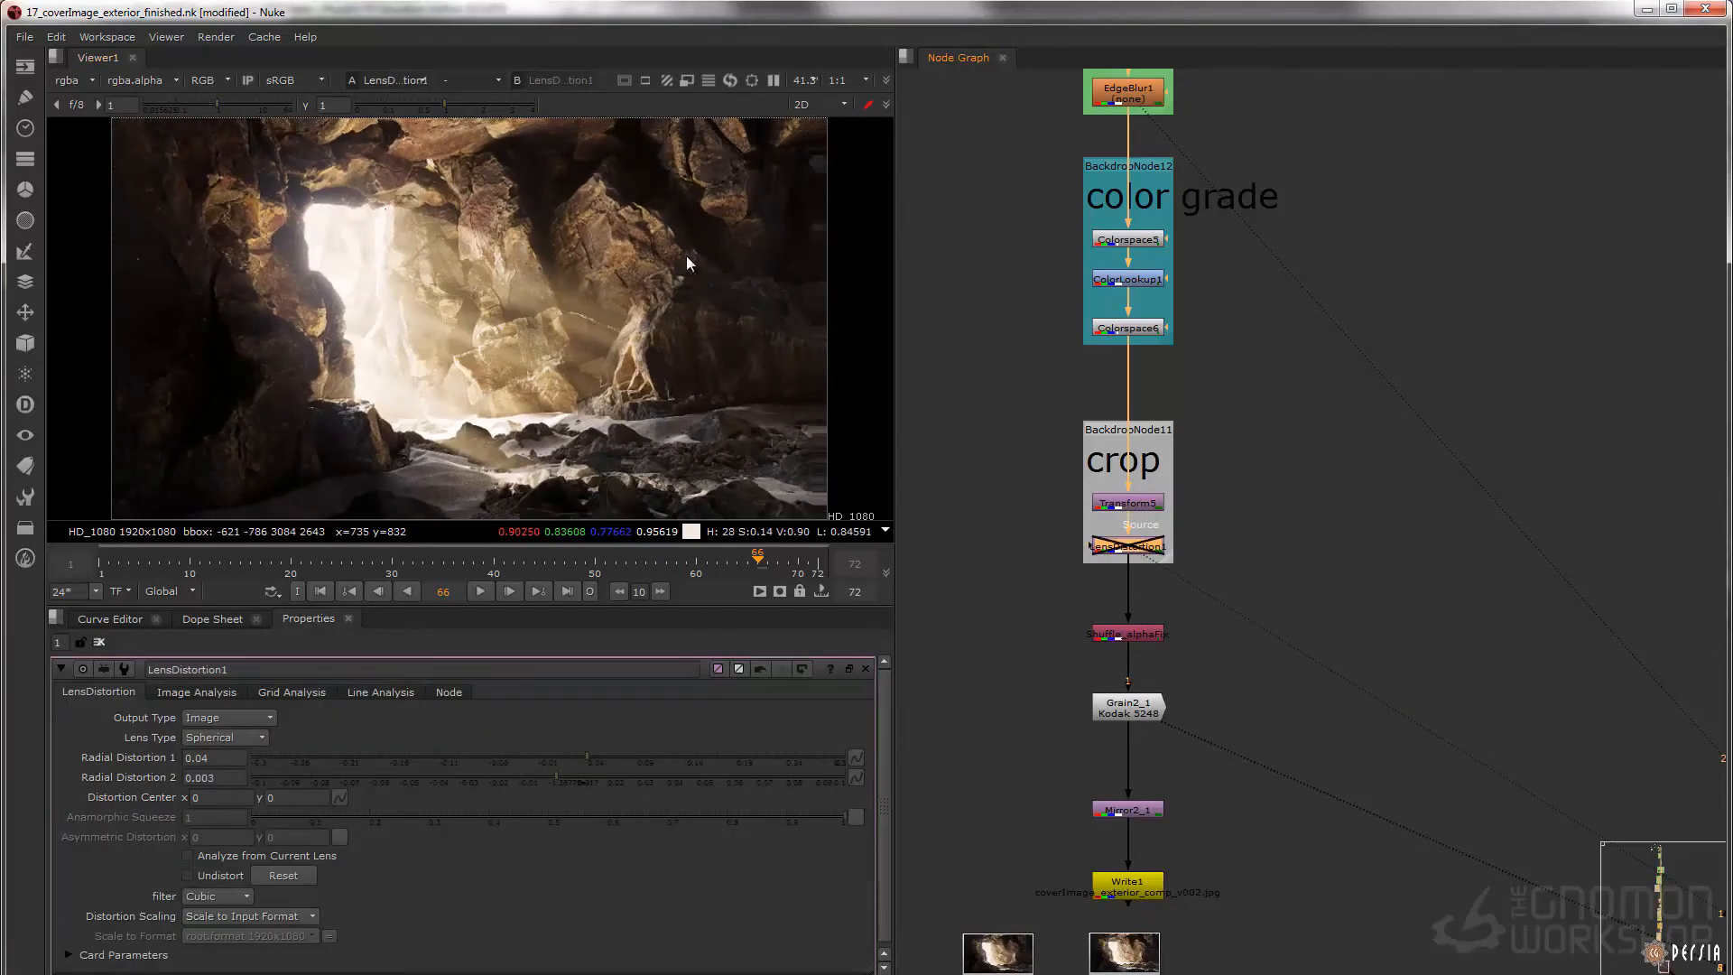
key(d)
Display Grain2_1 and toggle it off and on to examine the film grain on the rocks up close
middle_drag(1207, 641, 1188, 517)
click(1114, 581)
click(1021, 620)
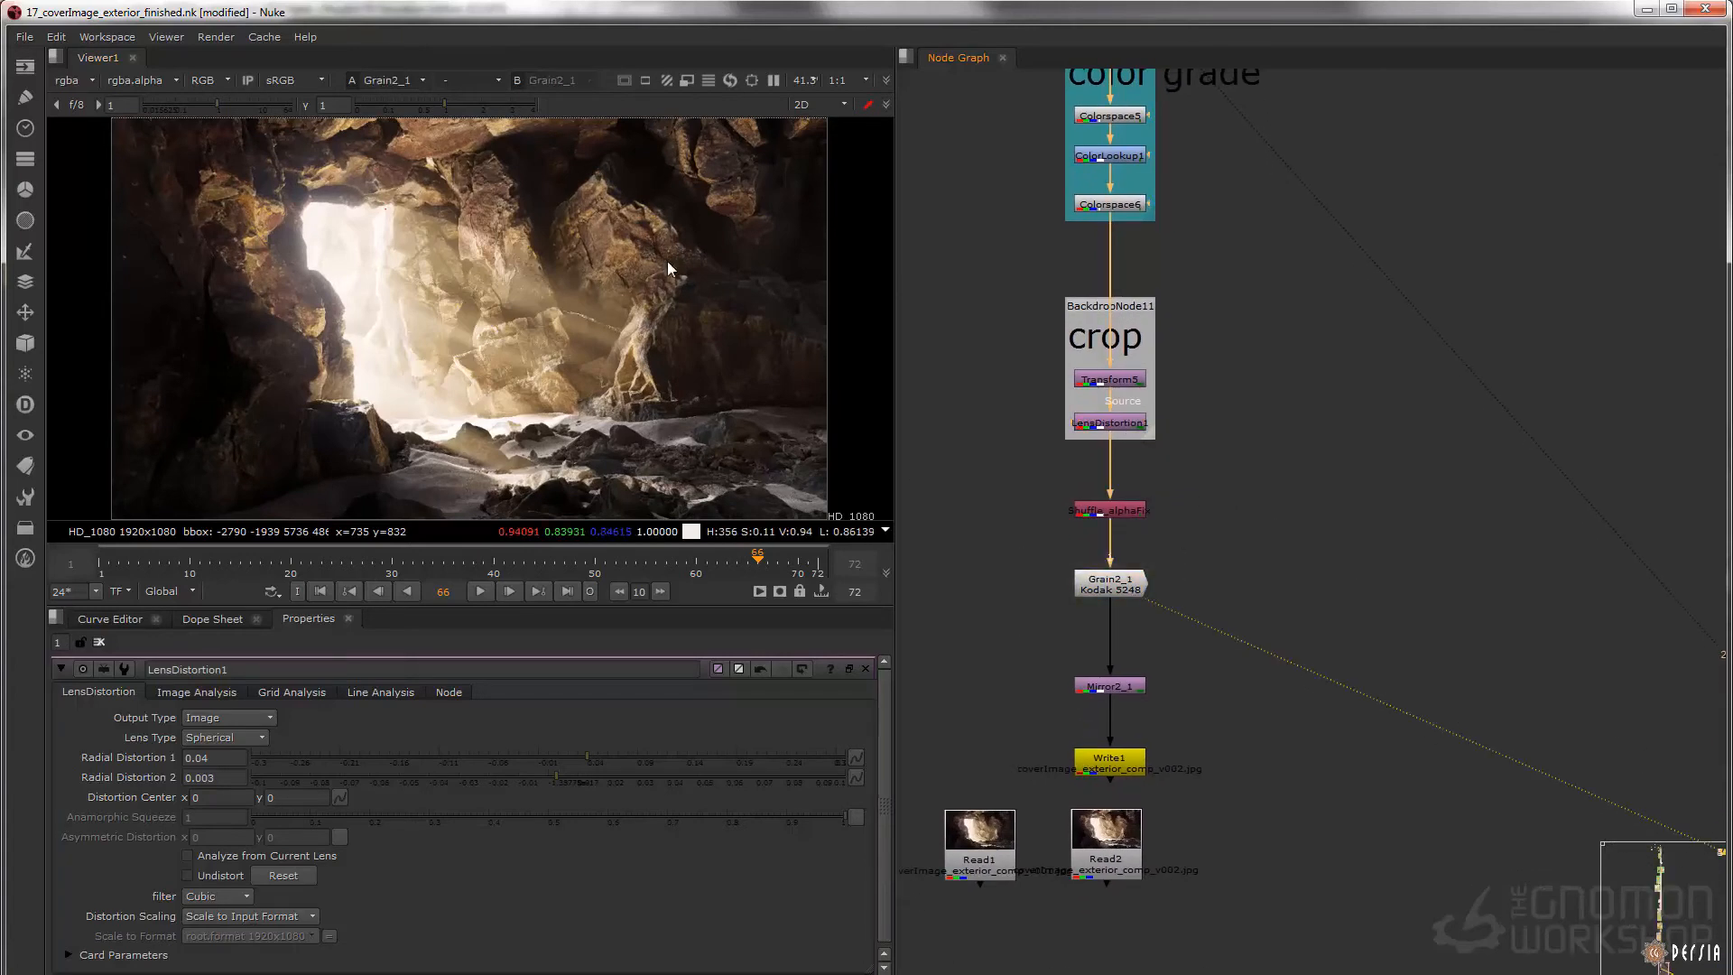
middle_drag(699, 289, 642, 319)
scroll(533, 199, up, 5)
mouse_move(528, 194)
middle_down()
mouse_move(559, 237)
mouse_move(738, 316)
mouse_move(704, 268)
middle_up()
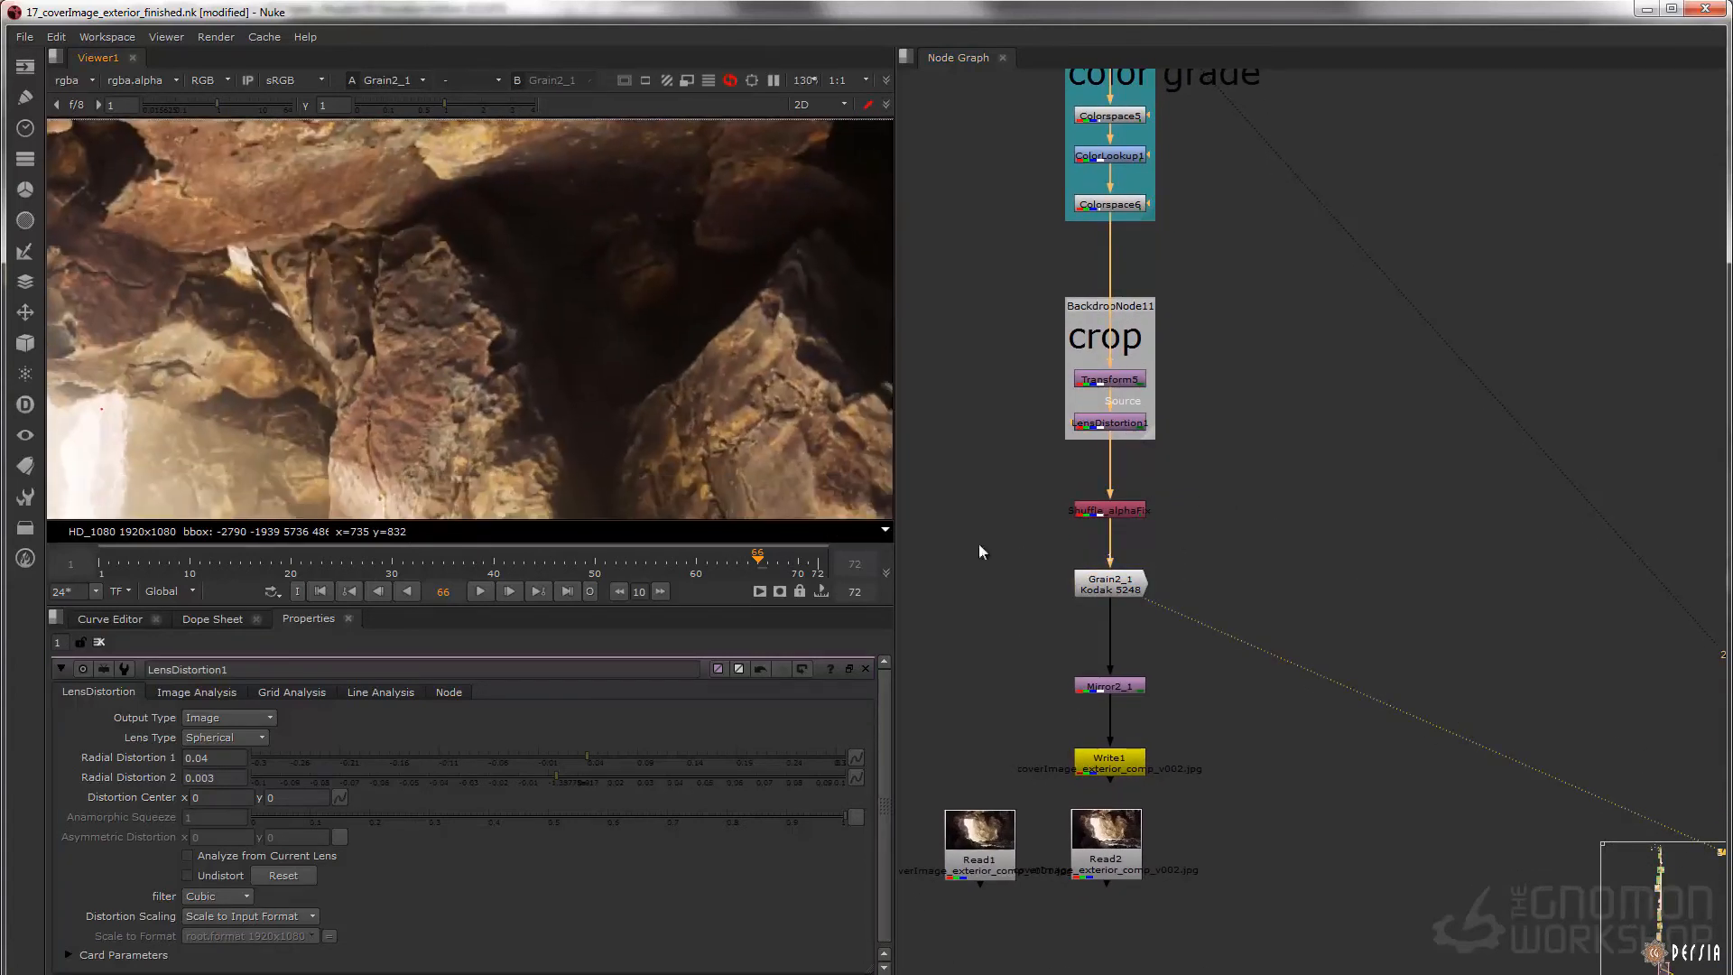
drag(1014, 545, 1165, 600)
key(d)
key(d)
middle_drag(691, 381, 488, 273)
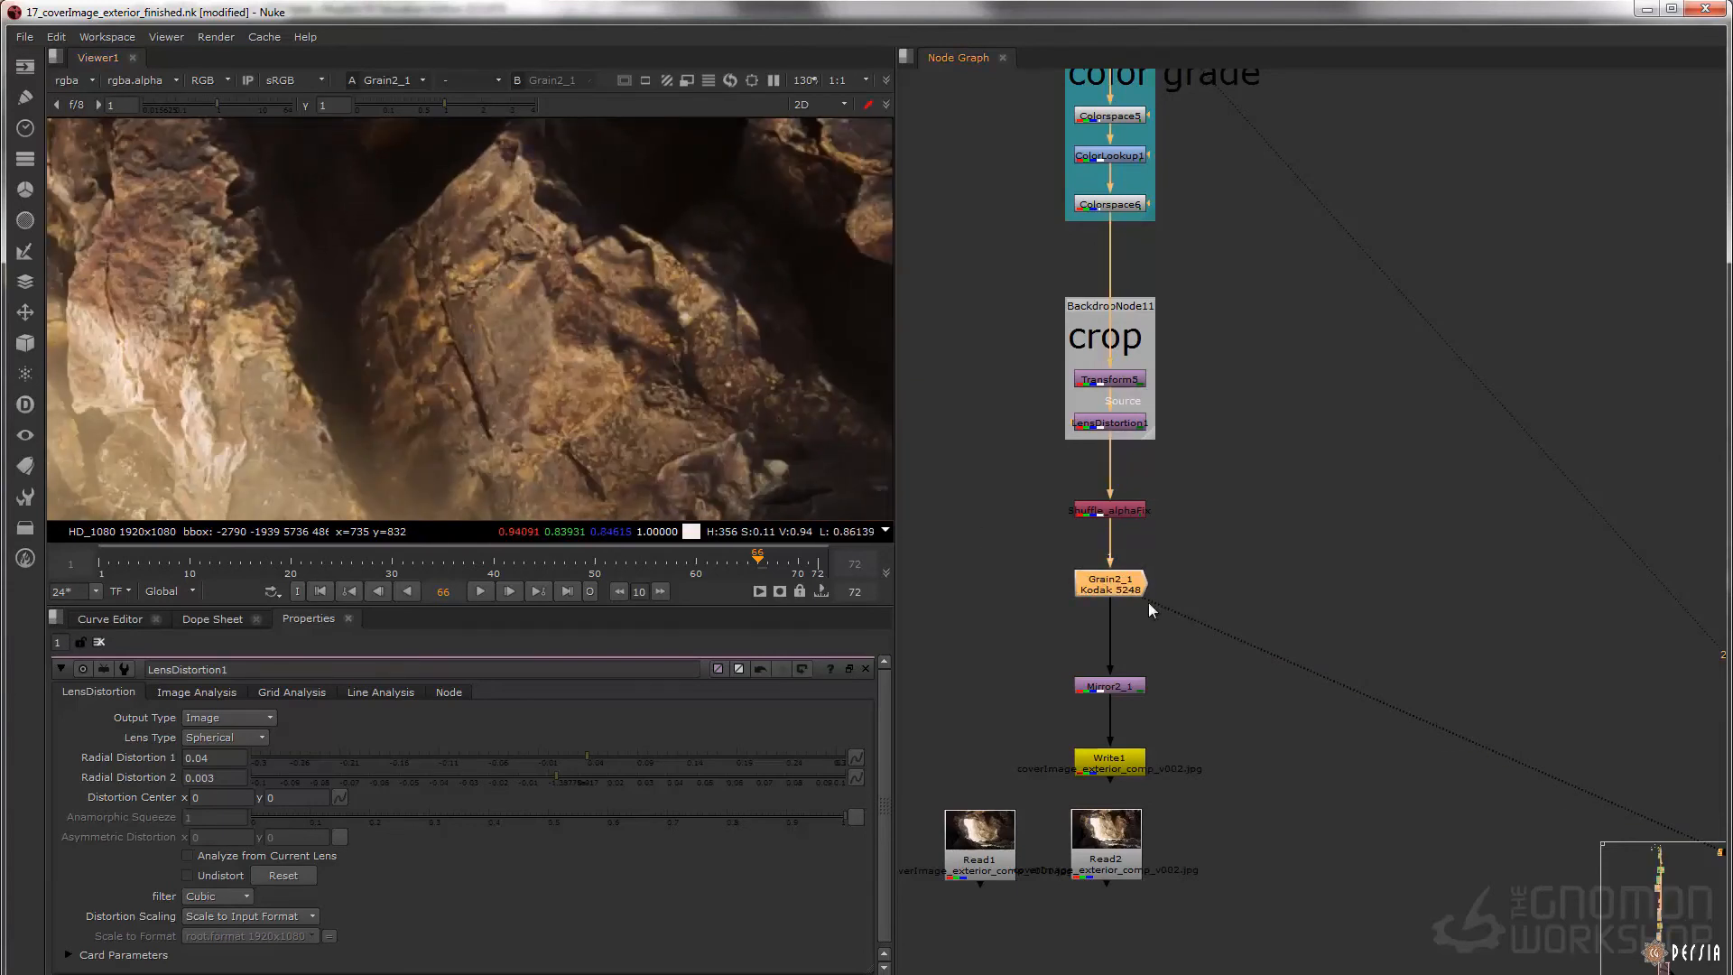
Fit the full image in the viewer and display the flipped result at Mirror2_1
key(f)
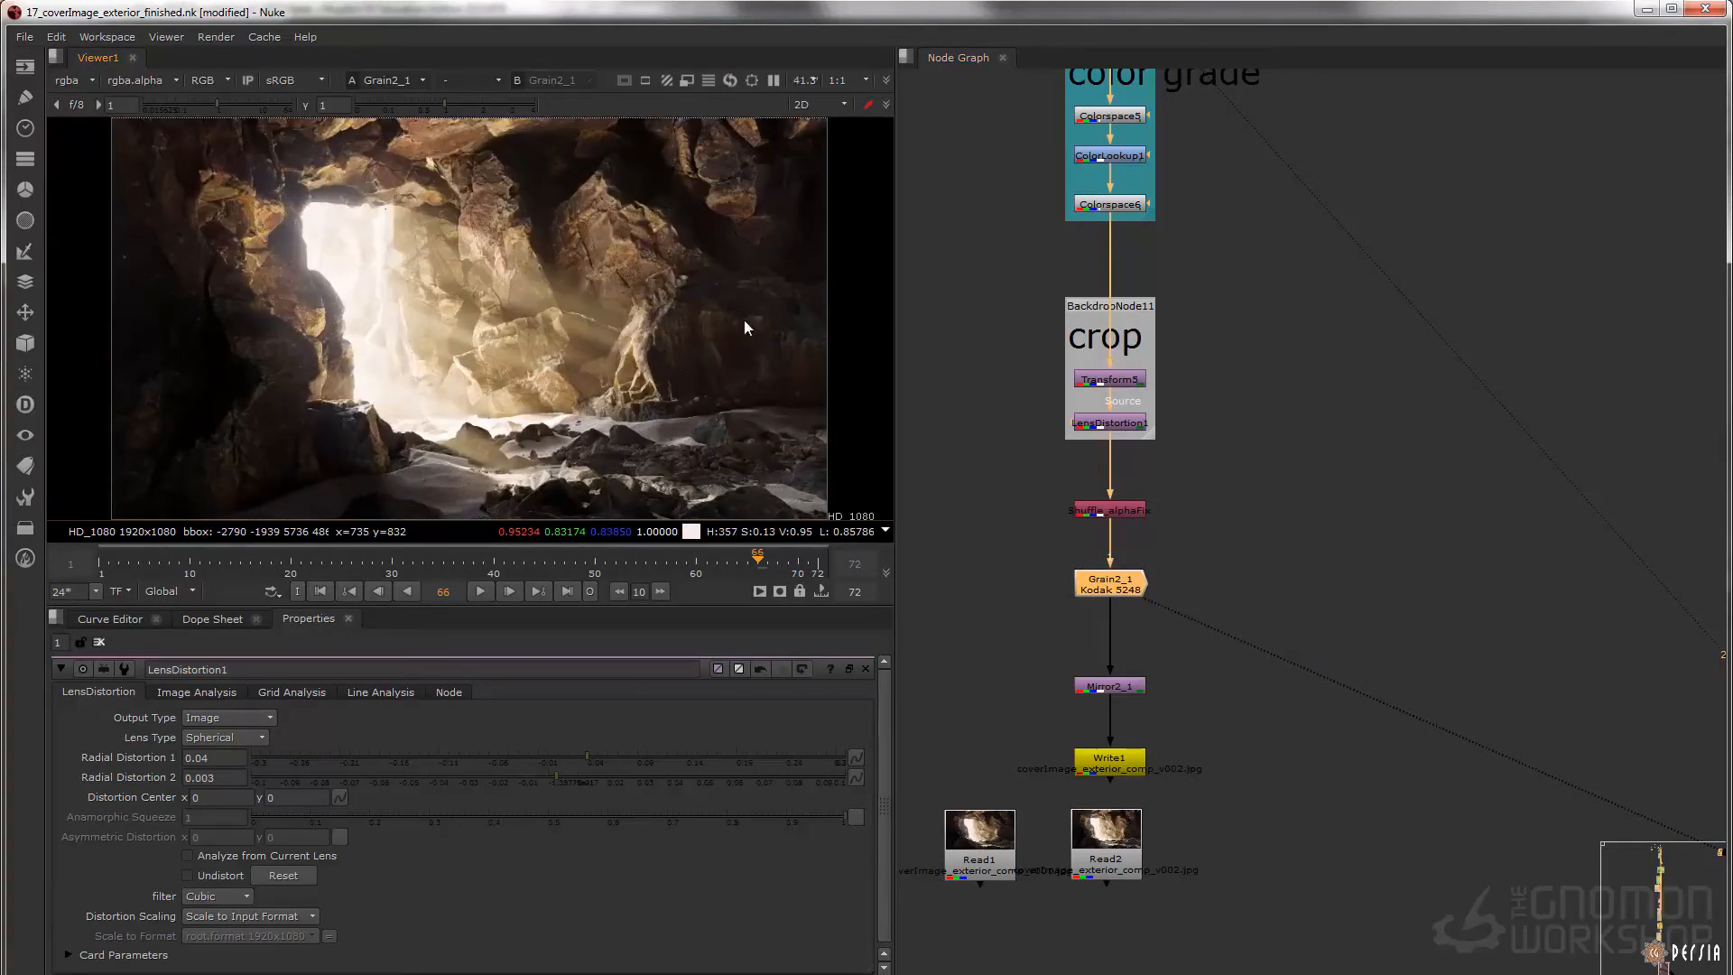
middle_drag(1169, 681, 1321, 392)
drag(1404, 354, 1097, 568)
drag(1252, 399, 1287, 419)
click(1154, 436)
drag(983, 360, 1357, 488)
middle_drag(1263, 471, 1292, 508)
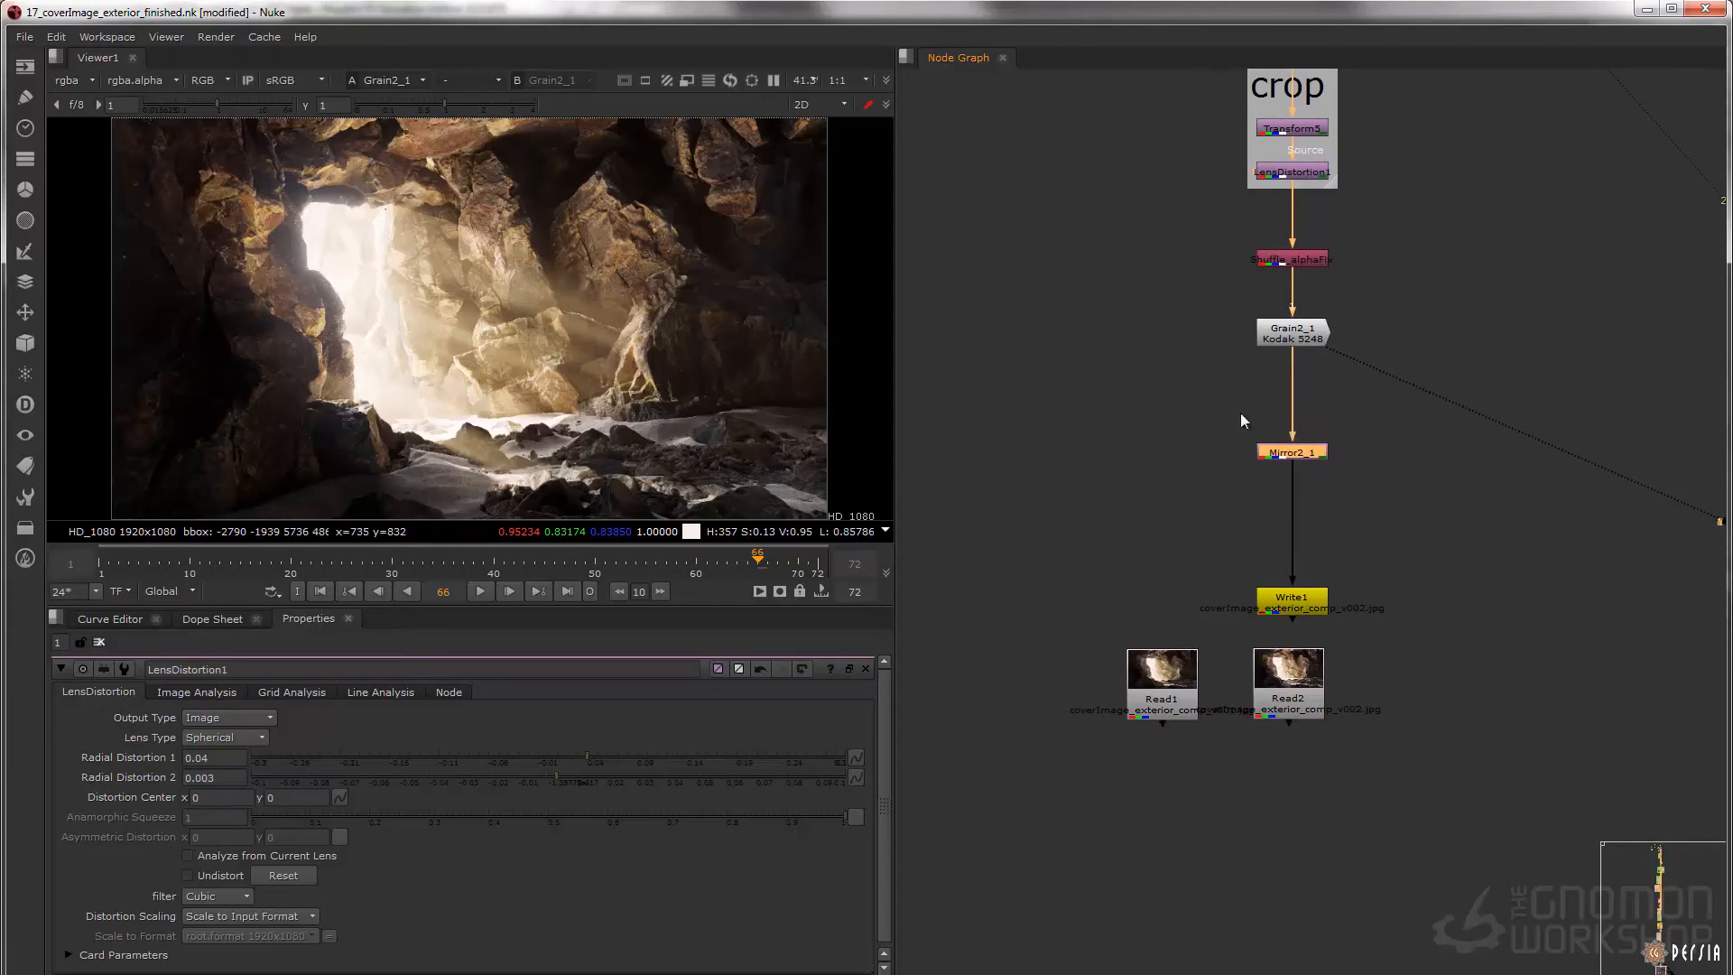
key(1)
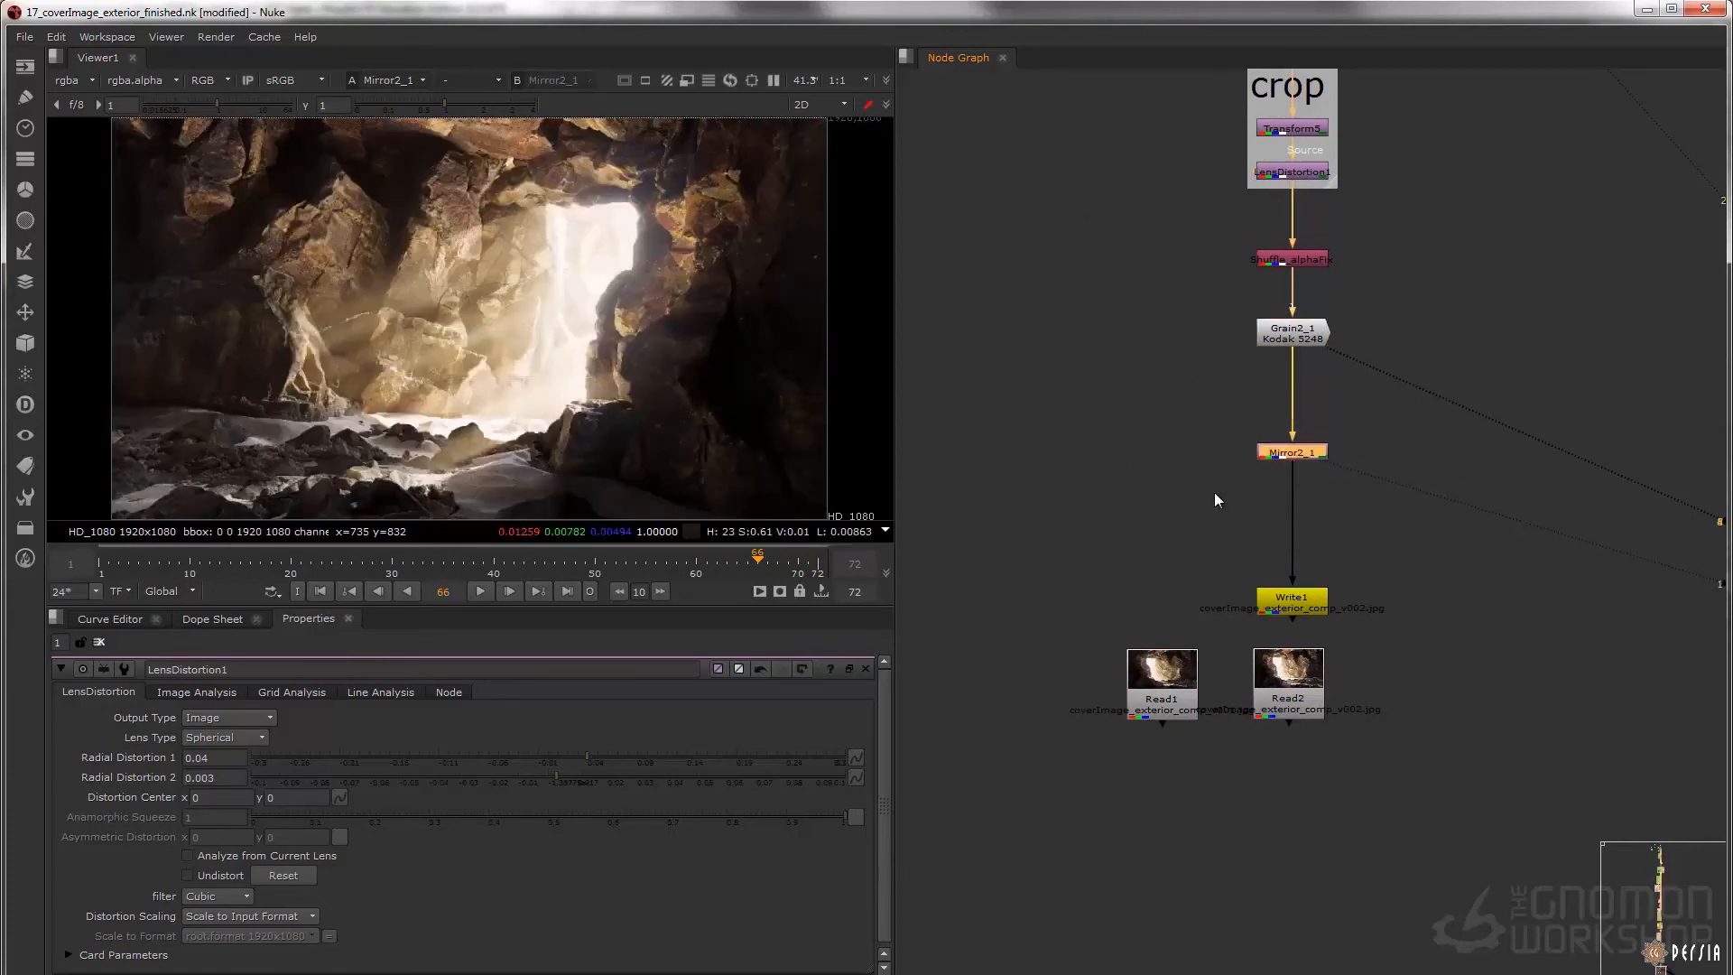
Toggle Mirror2_1 repeatedly to compare the flipped and original compositions, leaving the node disabled
key(d)
key(d)
key(d)
key(d)
key(d)
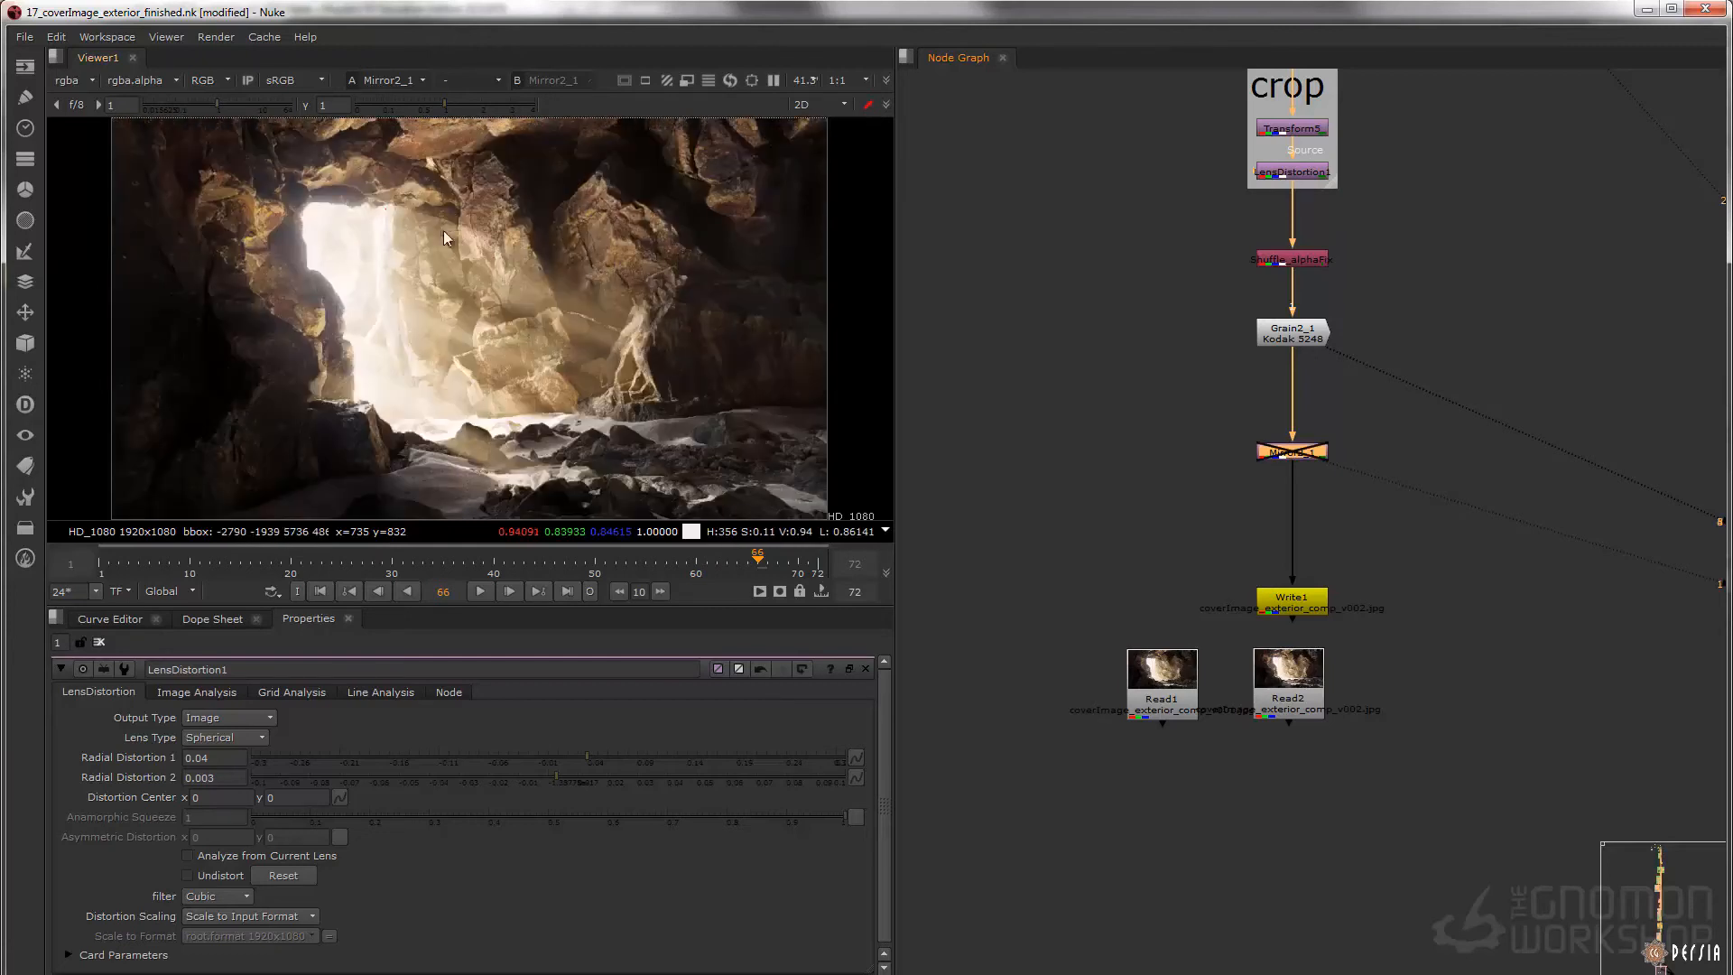
key(d)
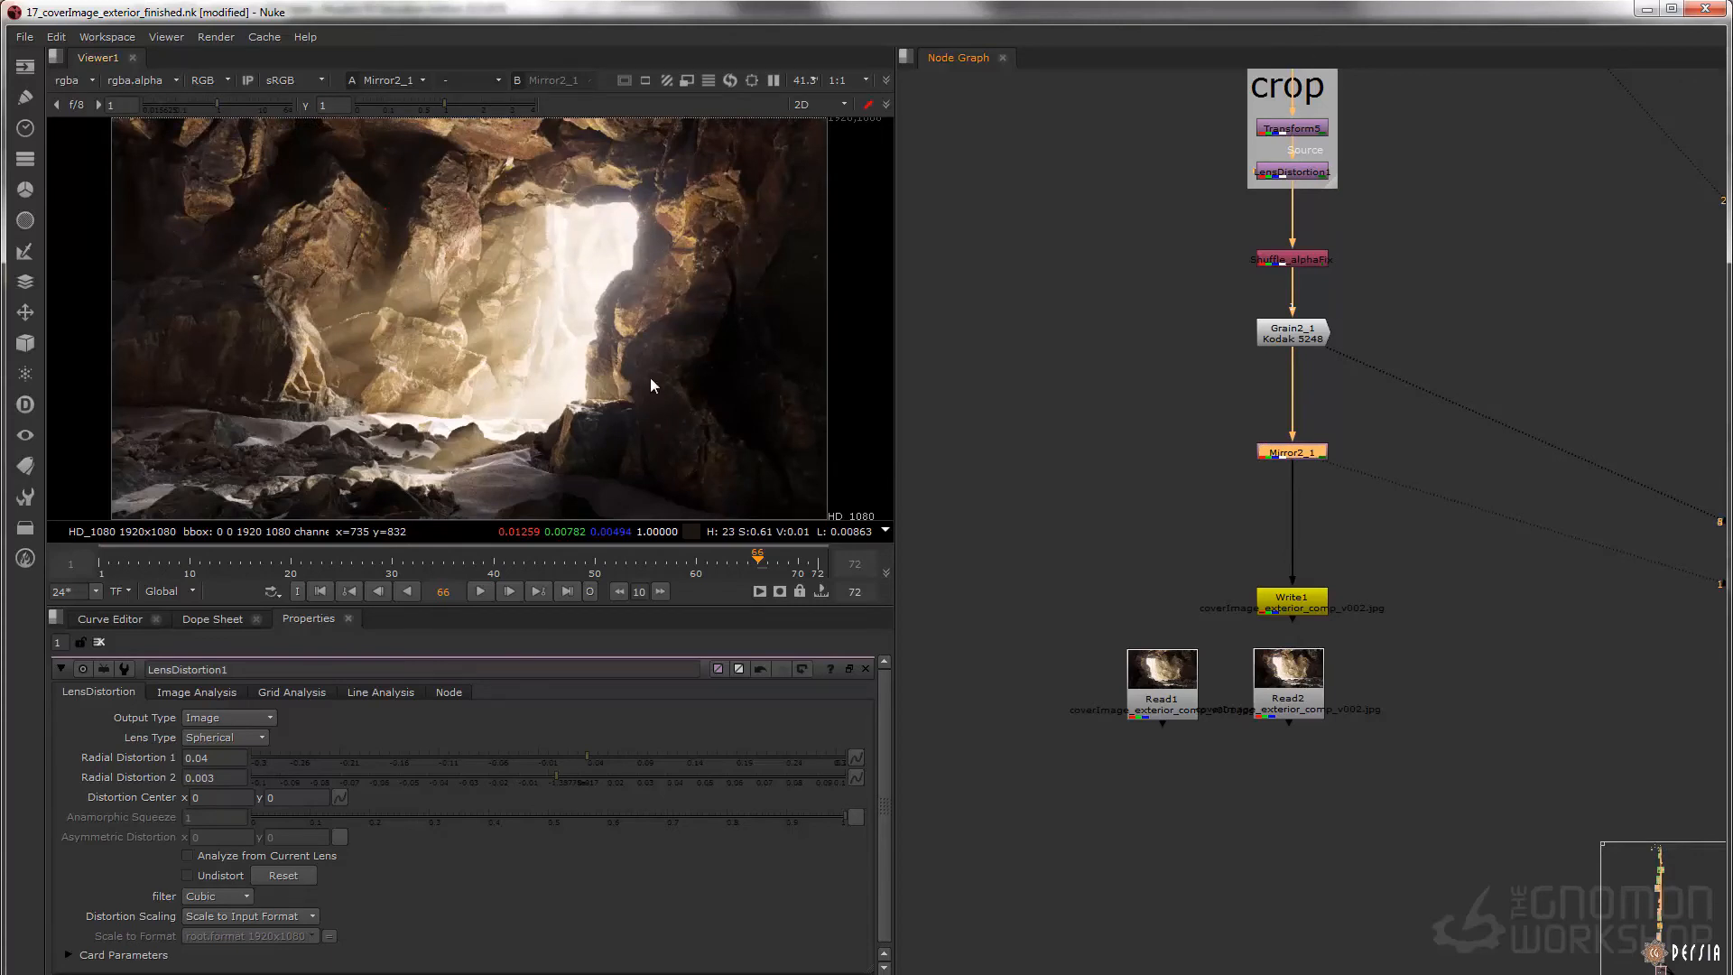
key(d)
Display the rendered comp at Read2, examine the foreground sand and rocks, and fit the full frame
click(1296, 676)
key(1)
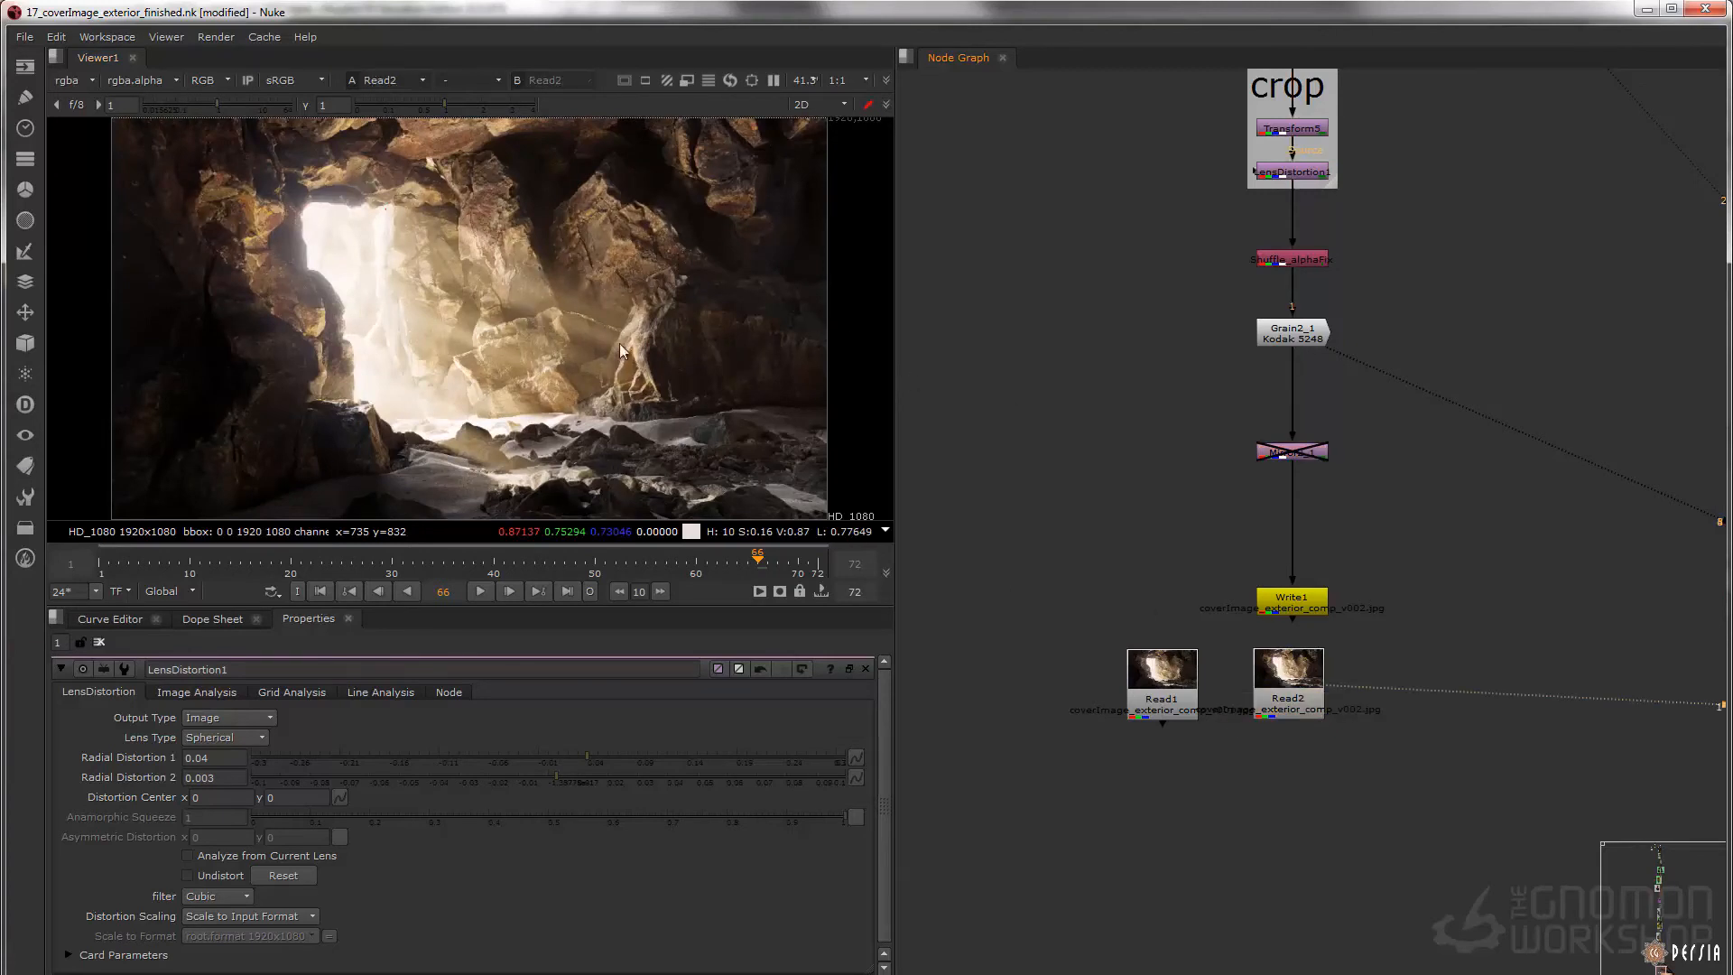
scroll(517, 451, up, 4)
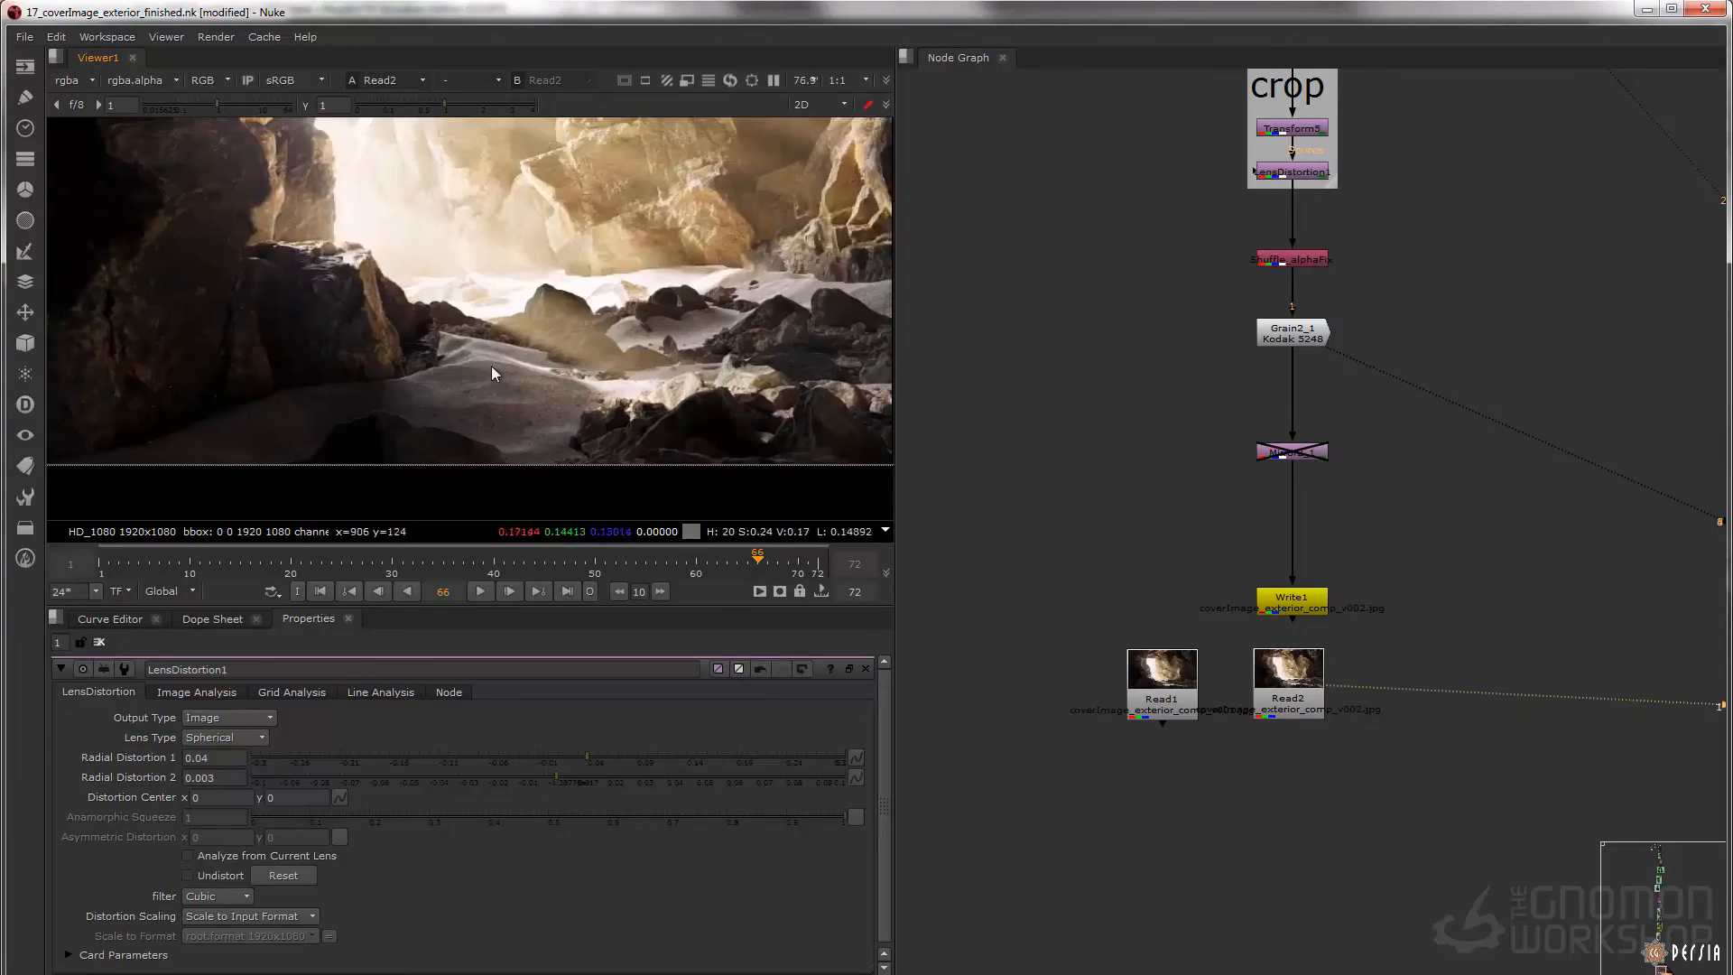
key(f)
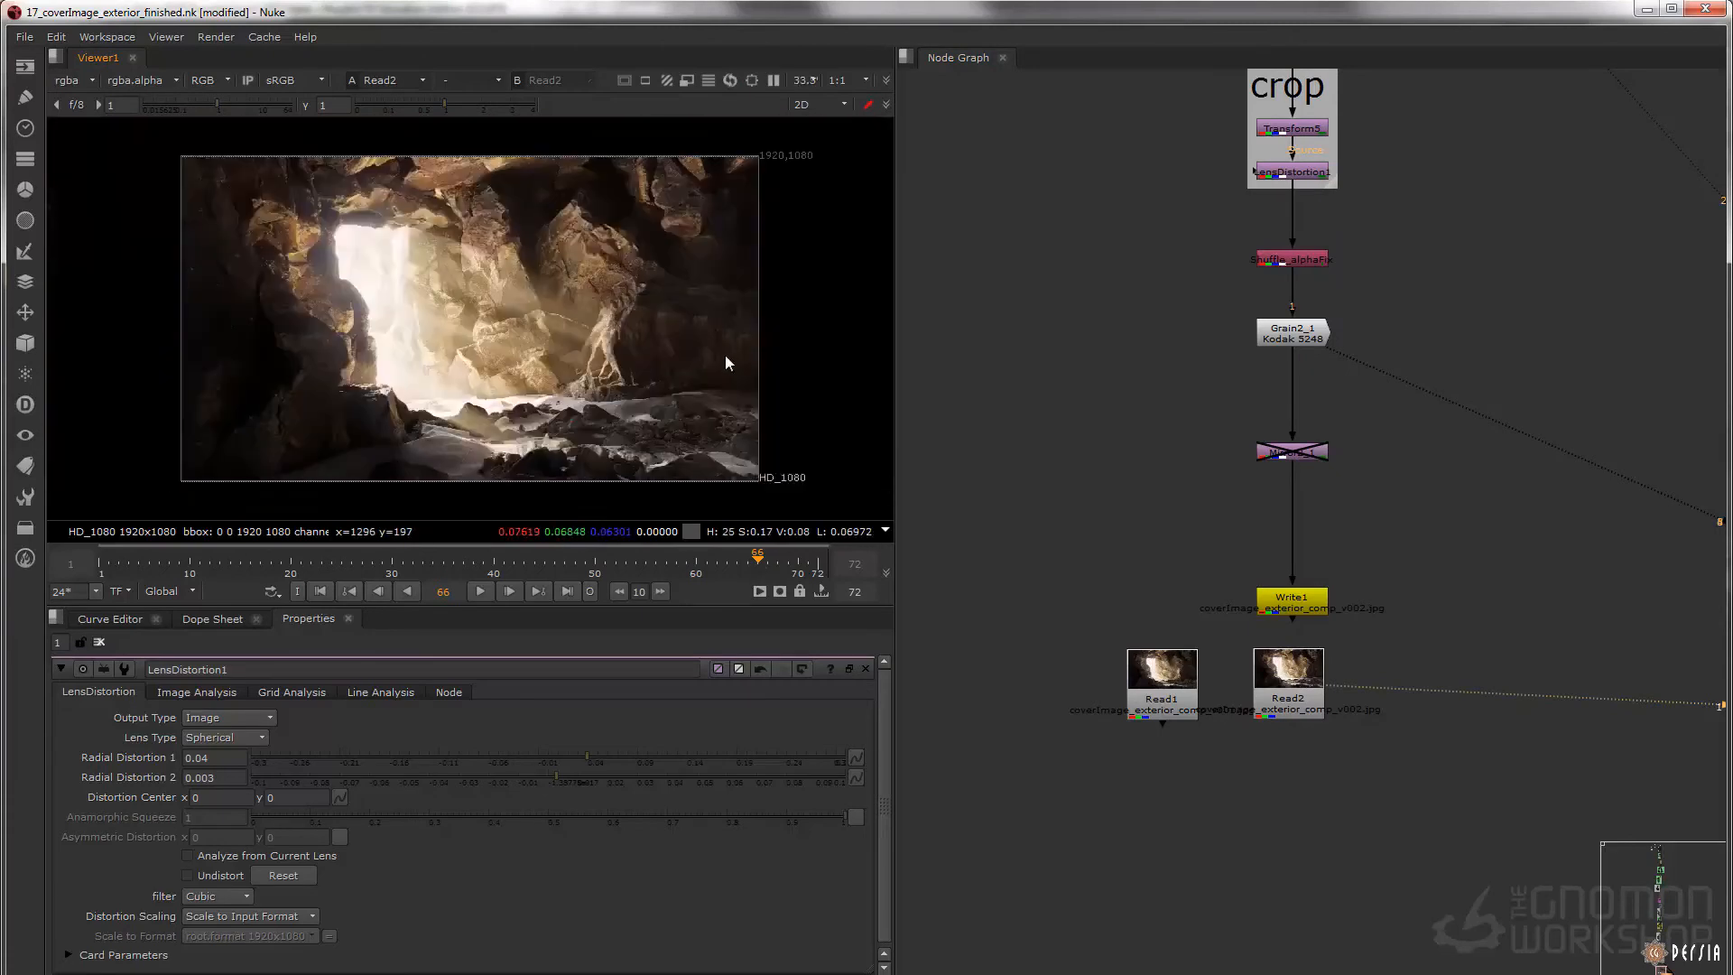
Compare the rendered comps by displaying coverImage_exterior_comp_v001.jpg at Read1, followed by coverImage_exterior_comp_v002.jpg at Read2
drag(1162, 679, 1162, 682)
key(1)
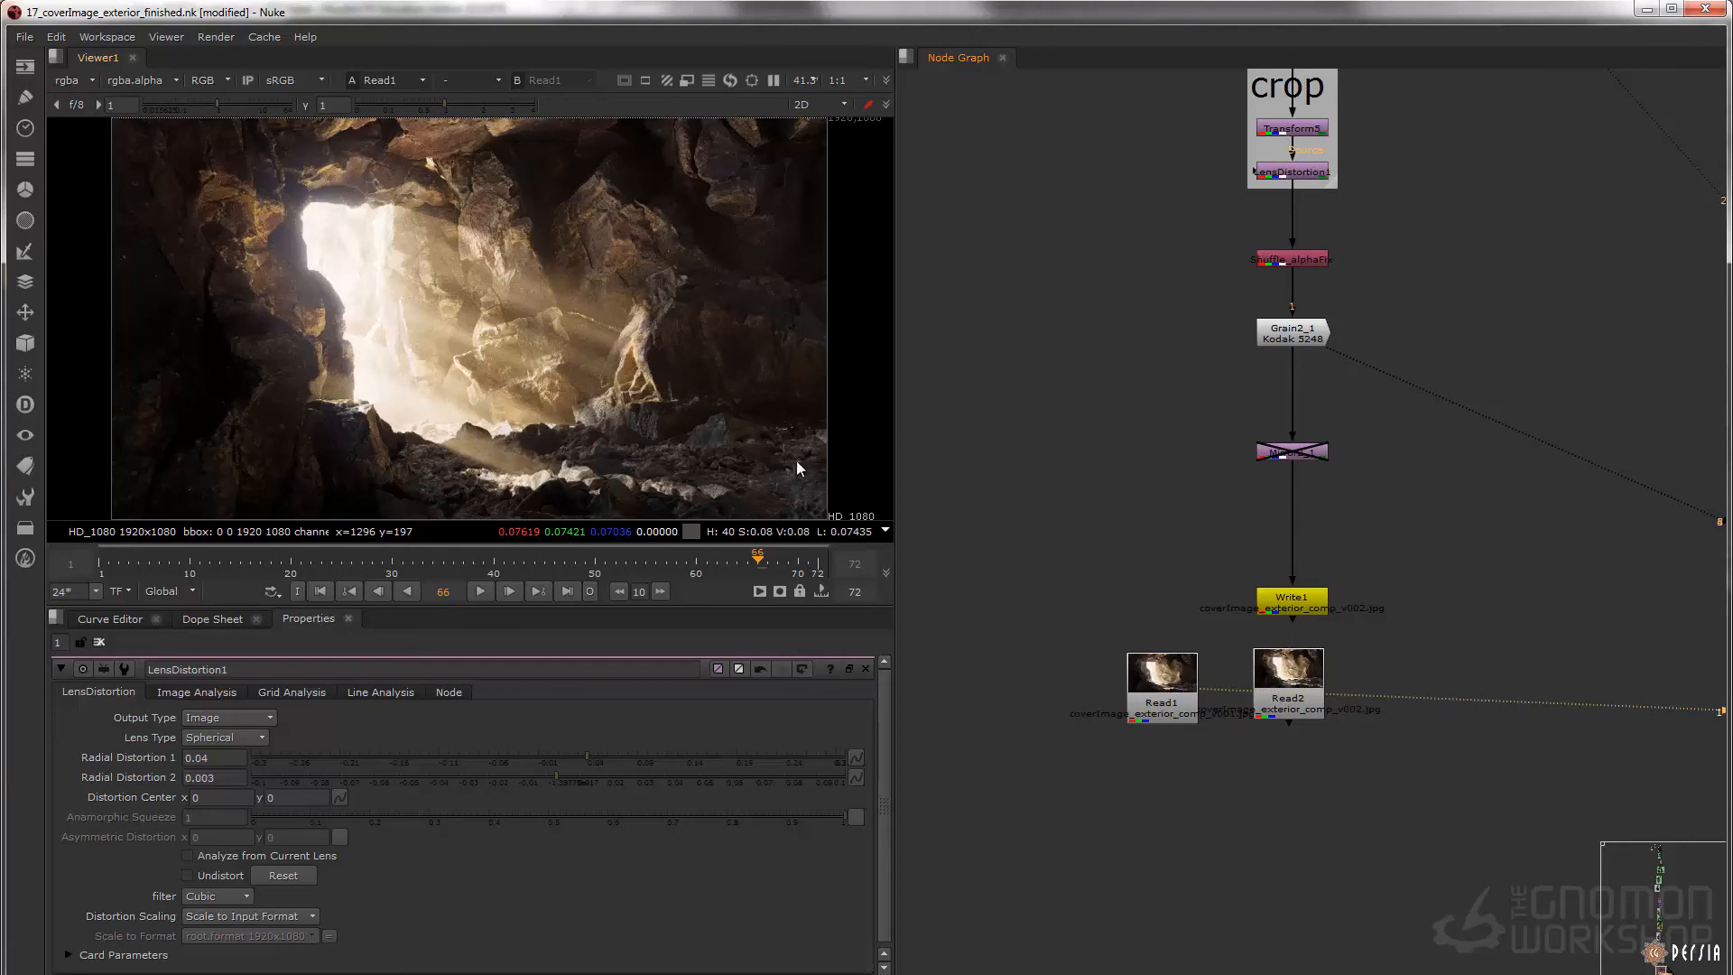
click(1173, 702)
click(1276, 688)
key(1)
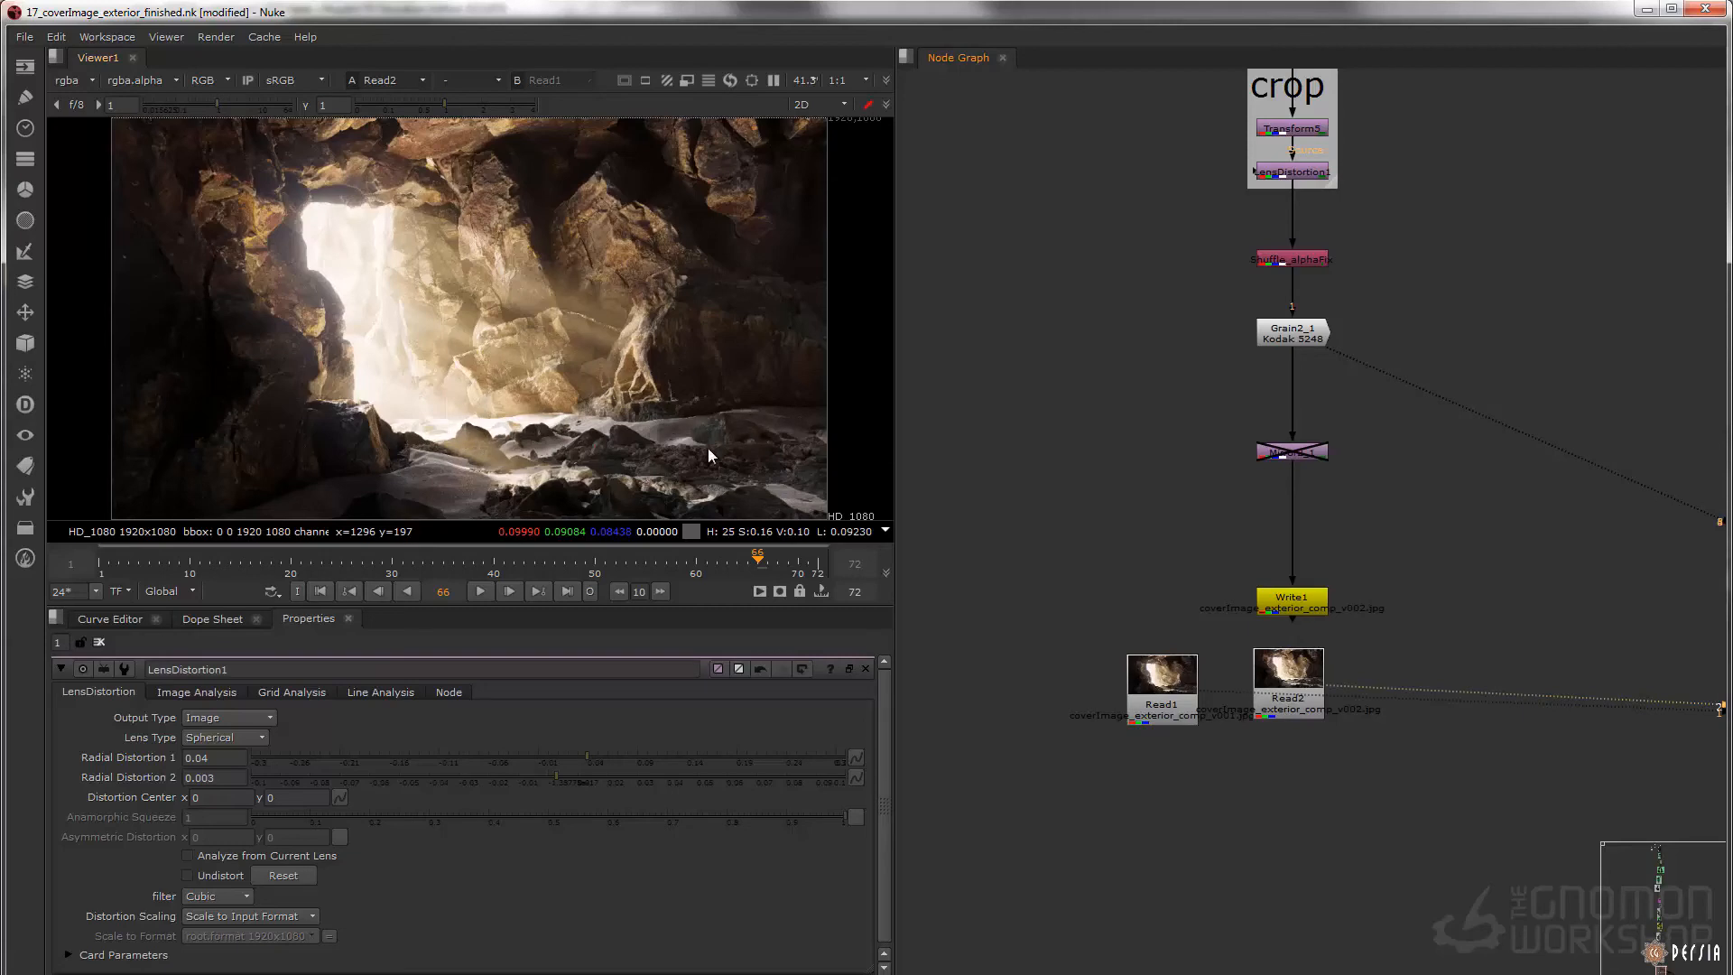
Go to the start of the node tree and display the raw render coverImage_v001.exr at Read3
click(1323, 449)
key(1)
scroll(1333, 448, down, 9)
middle_drag(1291, 397, 1271, 657)
middle_drag(1300, 117, 1255, 722)
middle_drag(1243, 163, 1248, 533)
scroll(1346, 309, up, 10)
middle_drag(1185, 380, 1234, 394)
drag(959, 217, 1286, 307)
key(1)
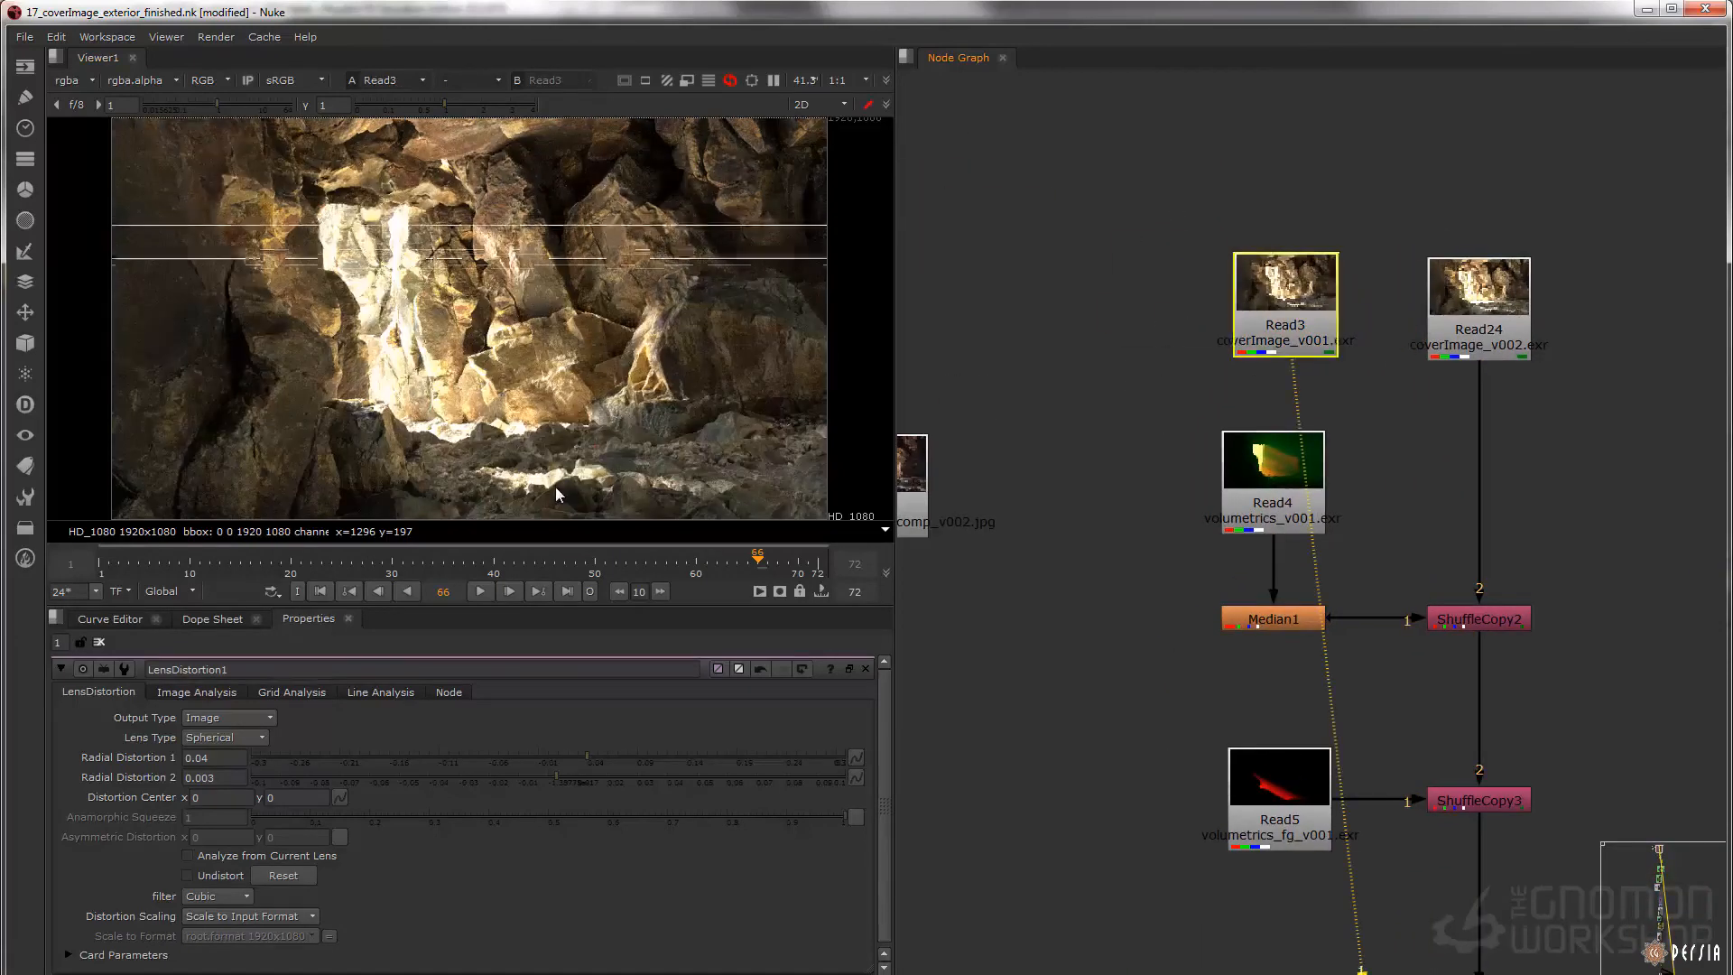
Compare the raw renders by displaying coverImage_v002.exr at Read24 and returning to coverImage_v001.exr at Read3
click(1462, 322)
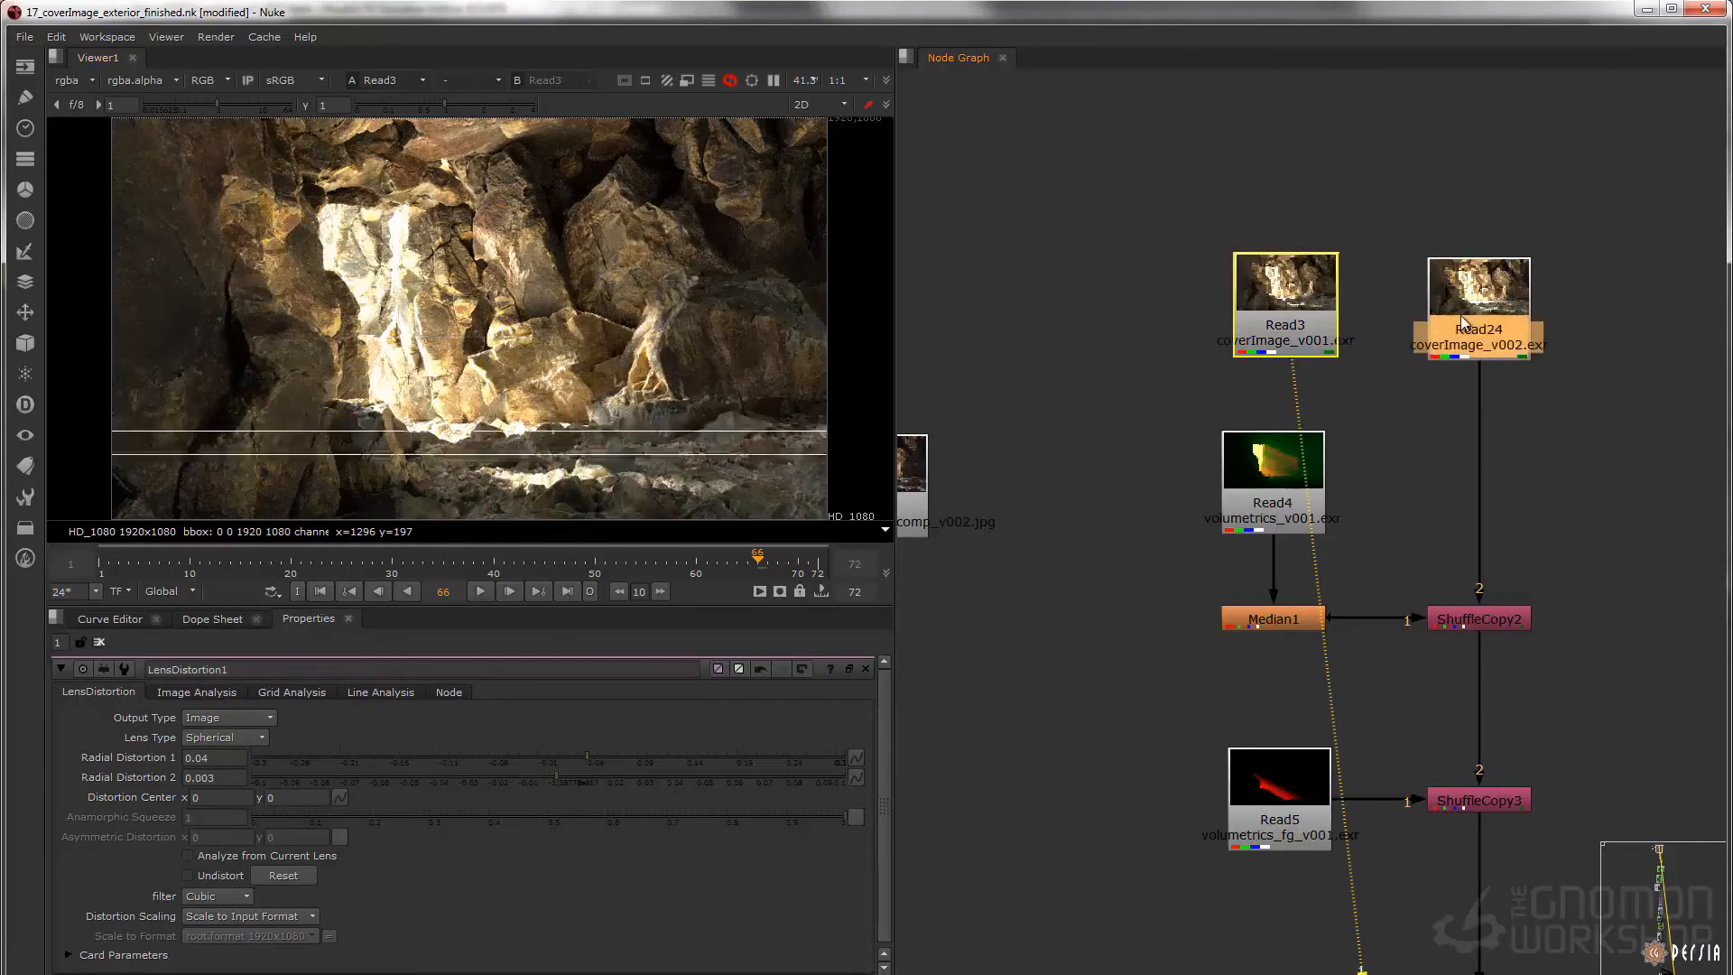
key(1)
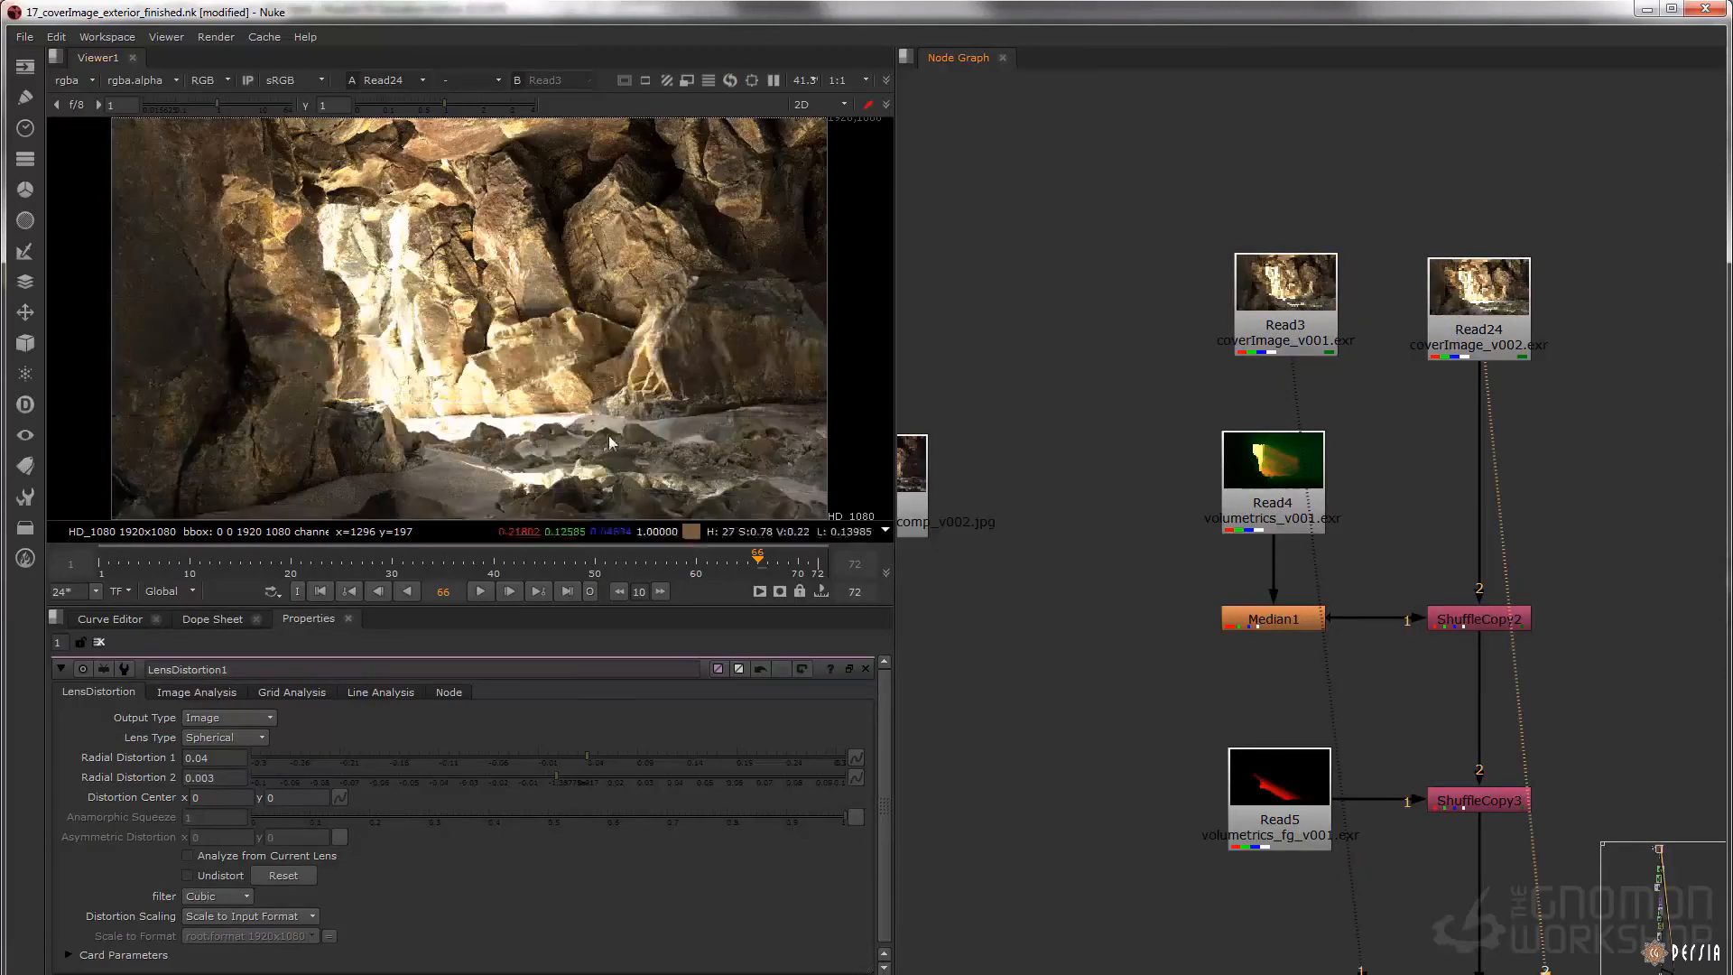
key(1)
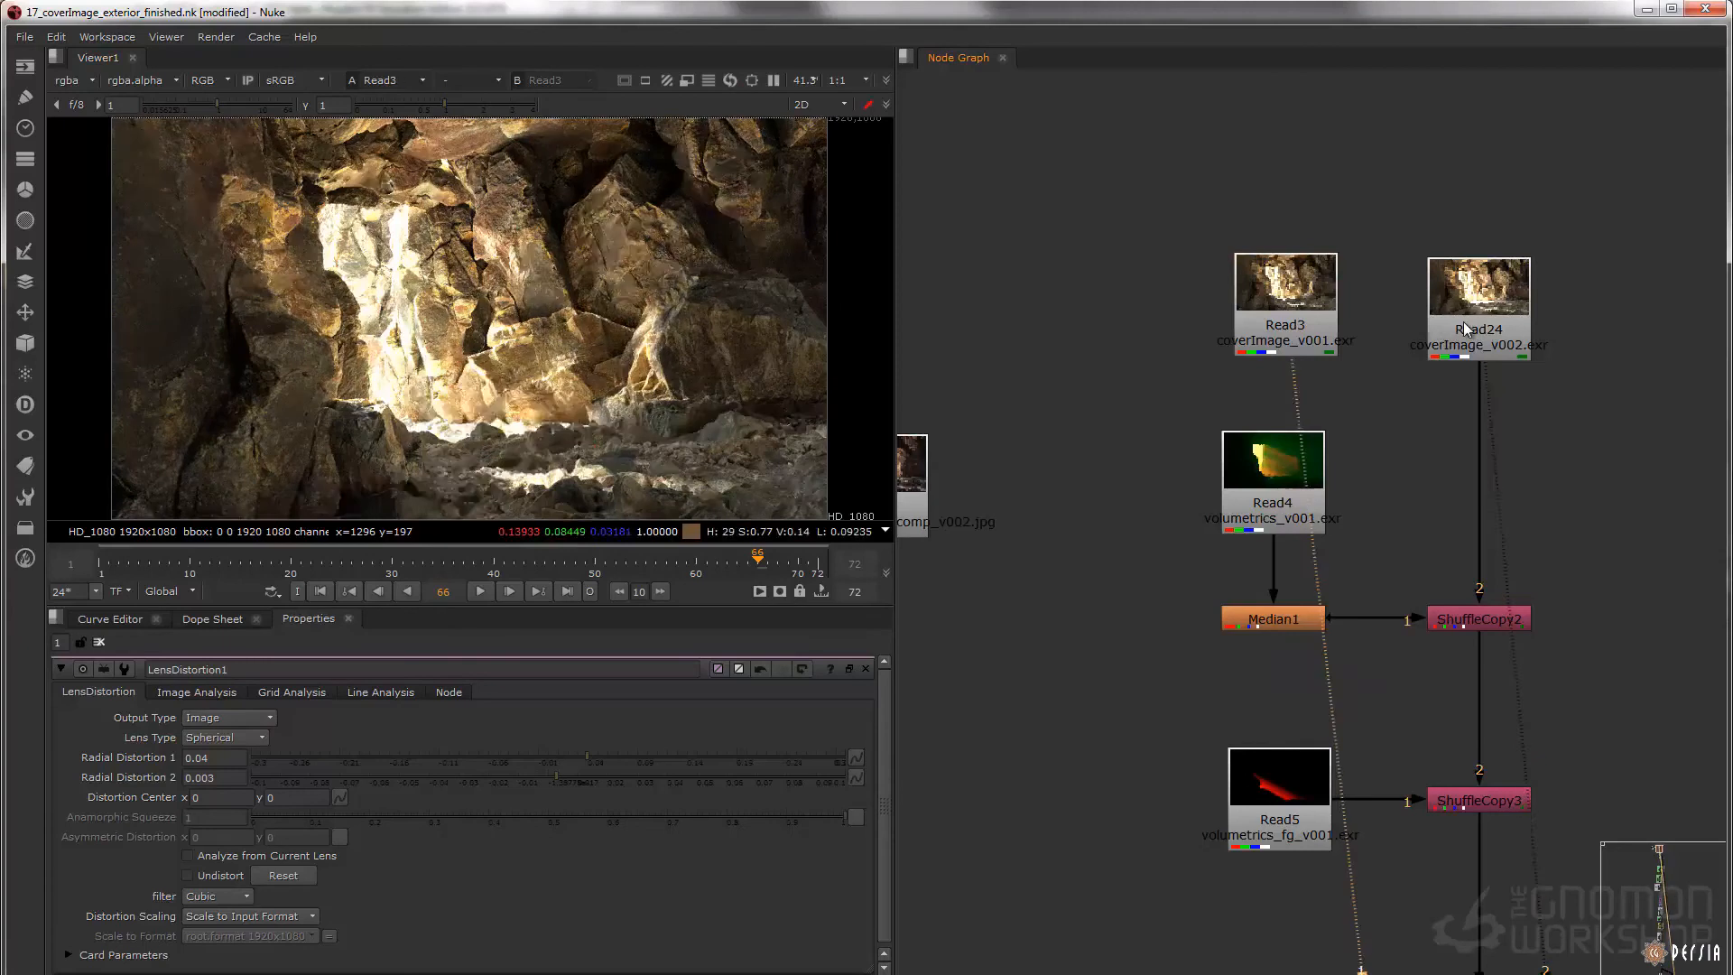
Display the finished comp's output at Grain2_1 near the end of the node tree
scroll(1465, 321, down, 6)
scroll(1327, 361, down, 4)
middle_drag(1327, 641, 1320, 153)
middle_drag(1403, 867, 1362, 362)
scroll(1378, 475, up, 4)
scroll(1349, 657, up, 3)
key(2)
scroll(1288, 629, down, 5)
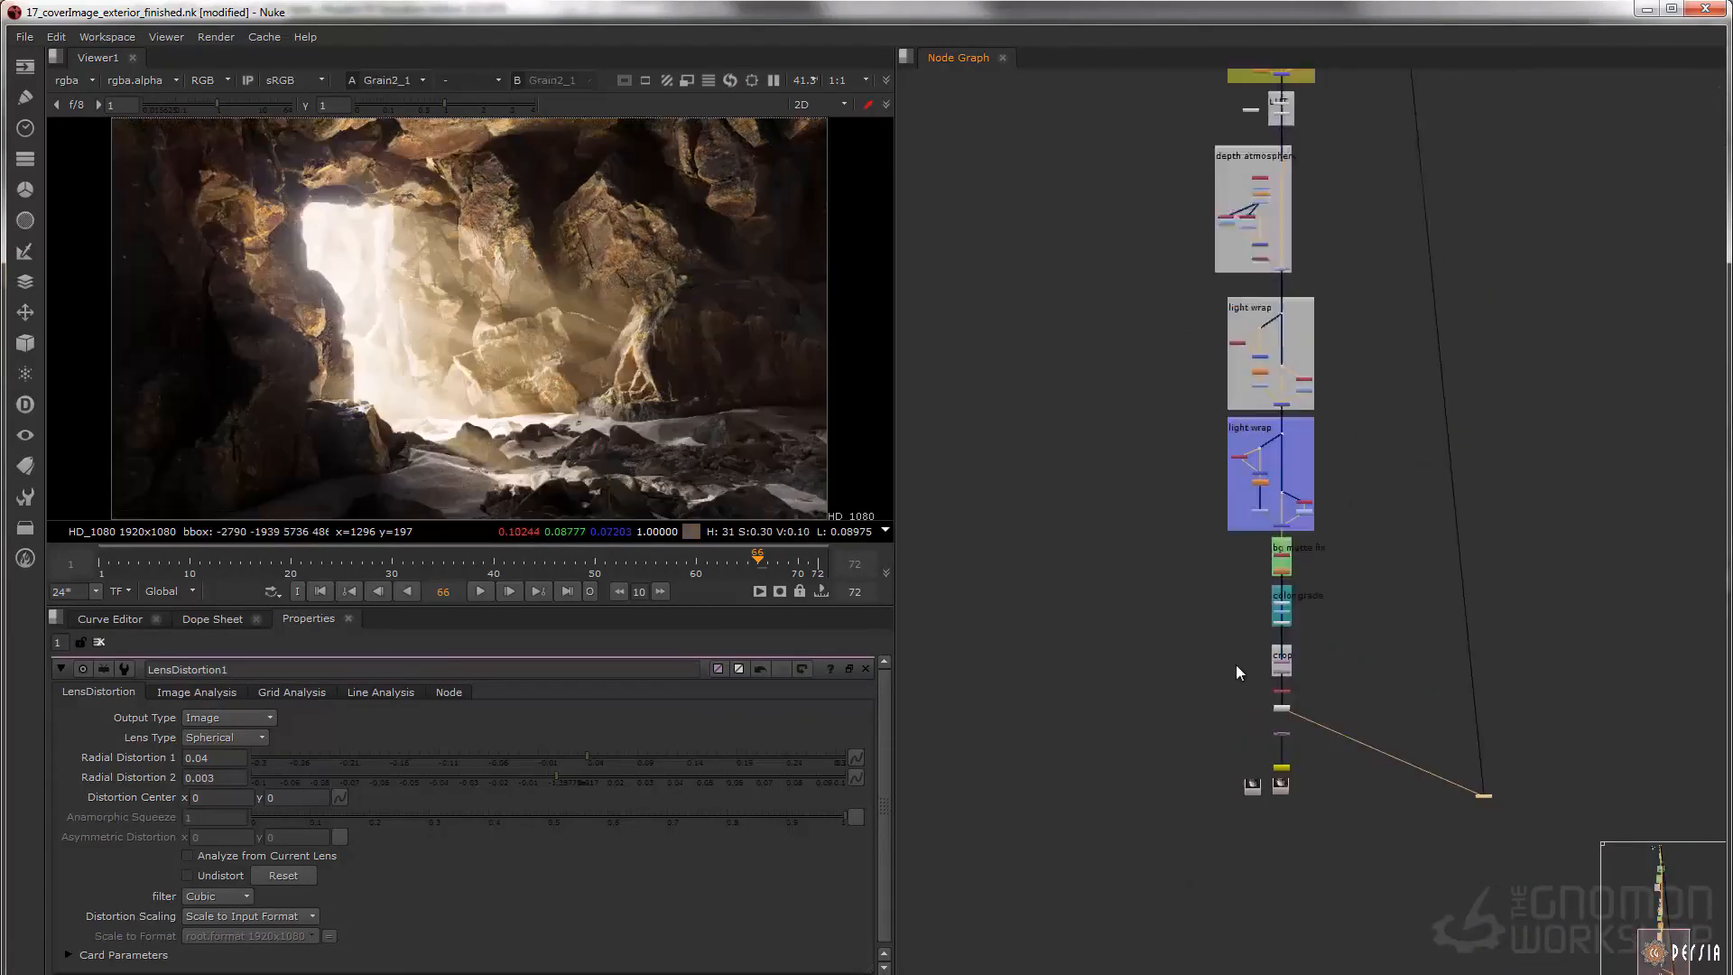
Return to the start of the node tree and open the properties of Read24
middle_drag(1258, 356, 1272, 704)
middle_drag(1273, 307, 1280, 669)
middle_drag(1281, 270, 1286, 509)
middle_drag(1291, 263, 1297, 523)
scroll(1294, 225, down, 3)
scroll(1248, 316, up, 8)
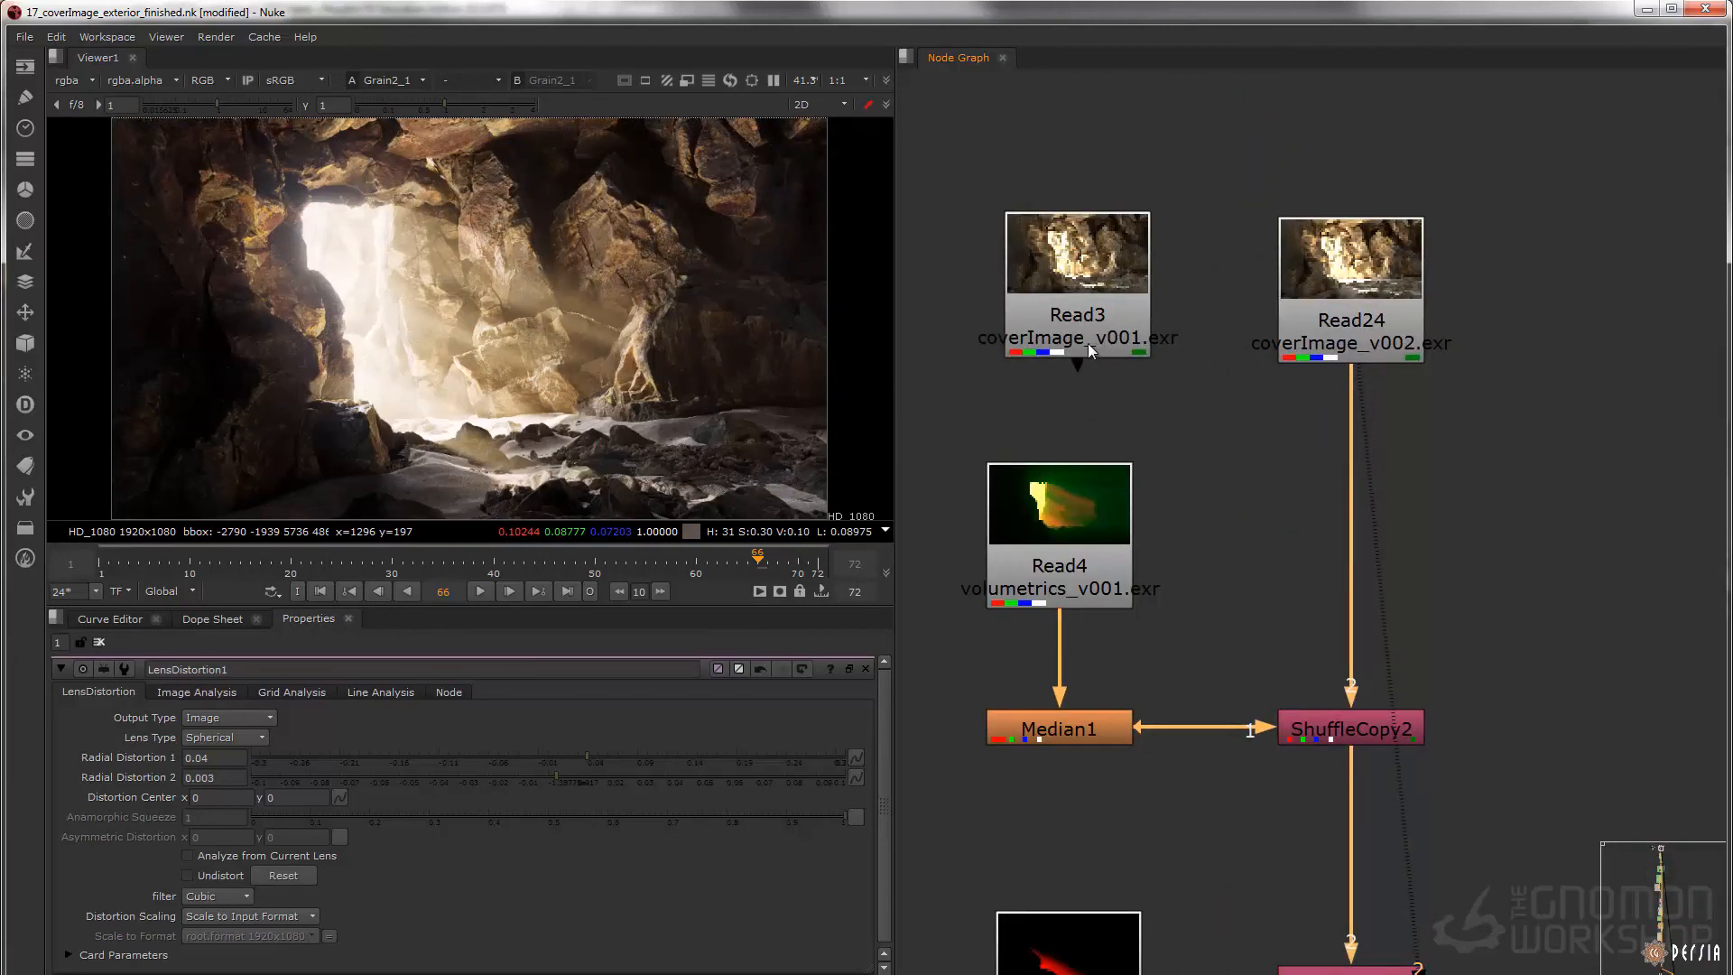
double_click(1358, 294)
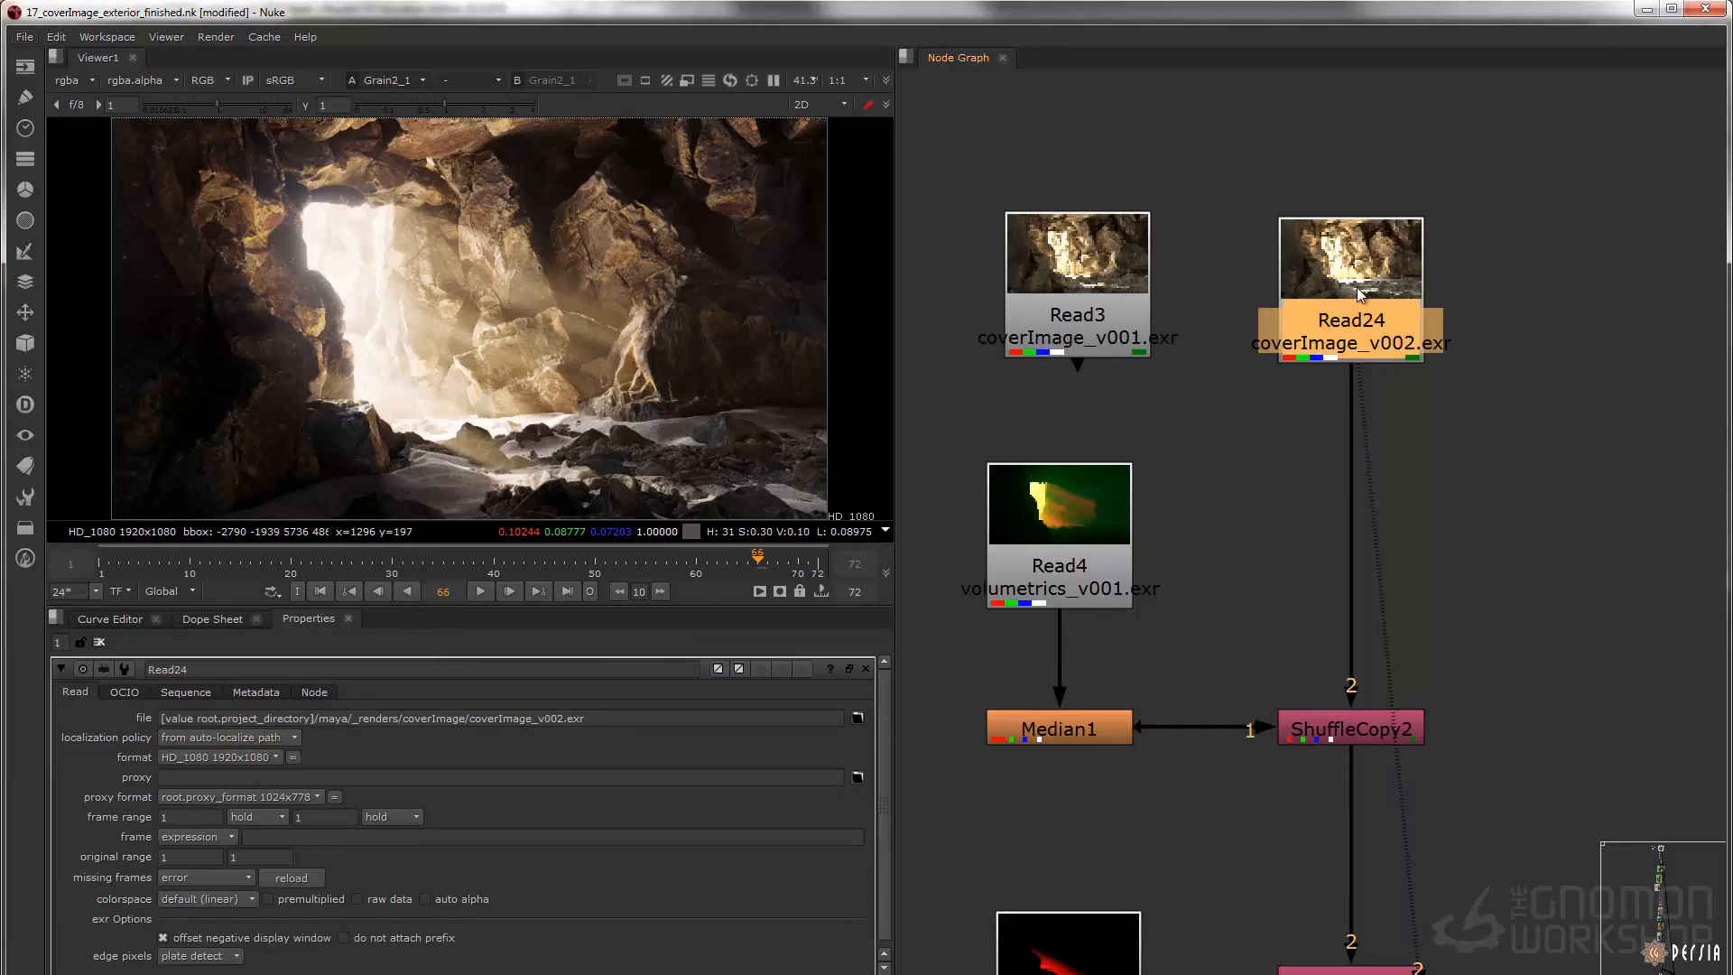
Switch Read24's file between coverImage_v001.exr and coverImage_v002.exr to compare both versions through the comp, ending on v002
key(alt+Down)
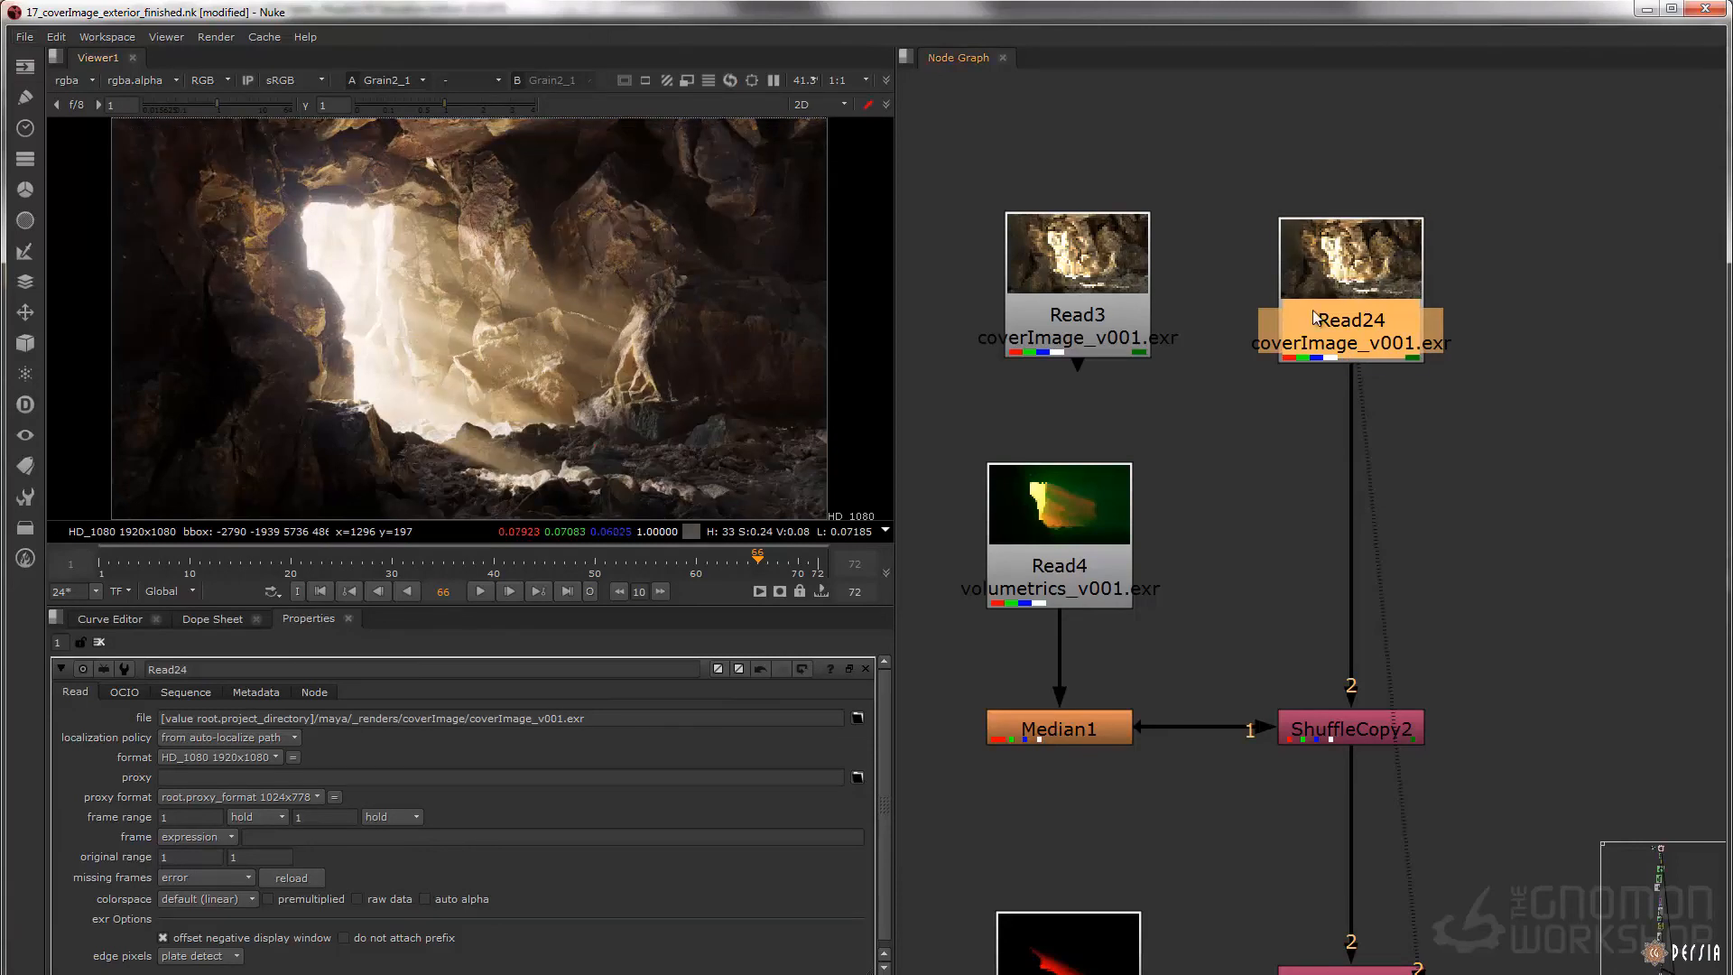
key(alt+Up)
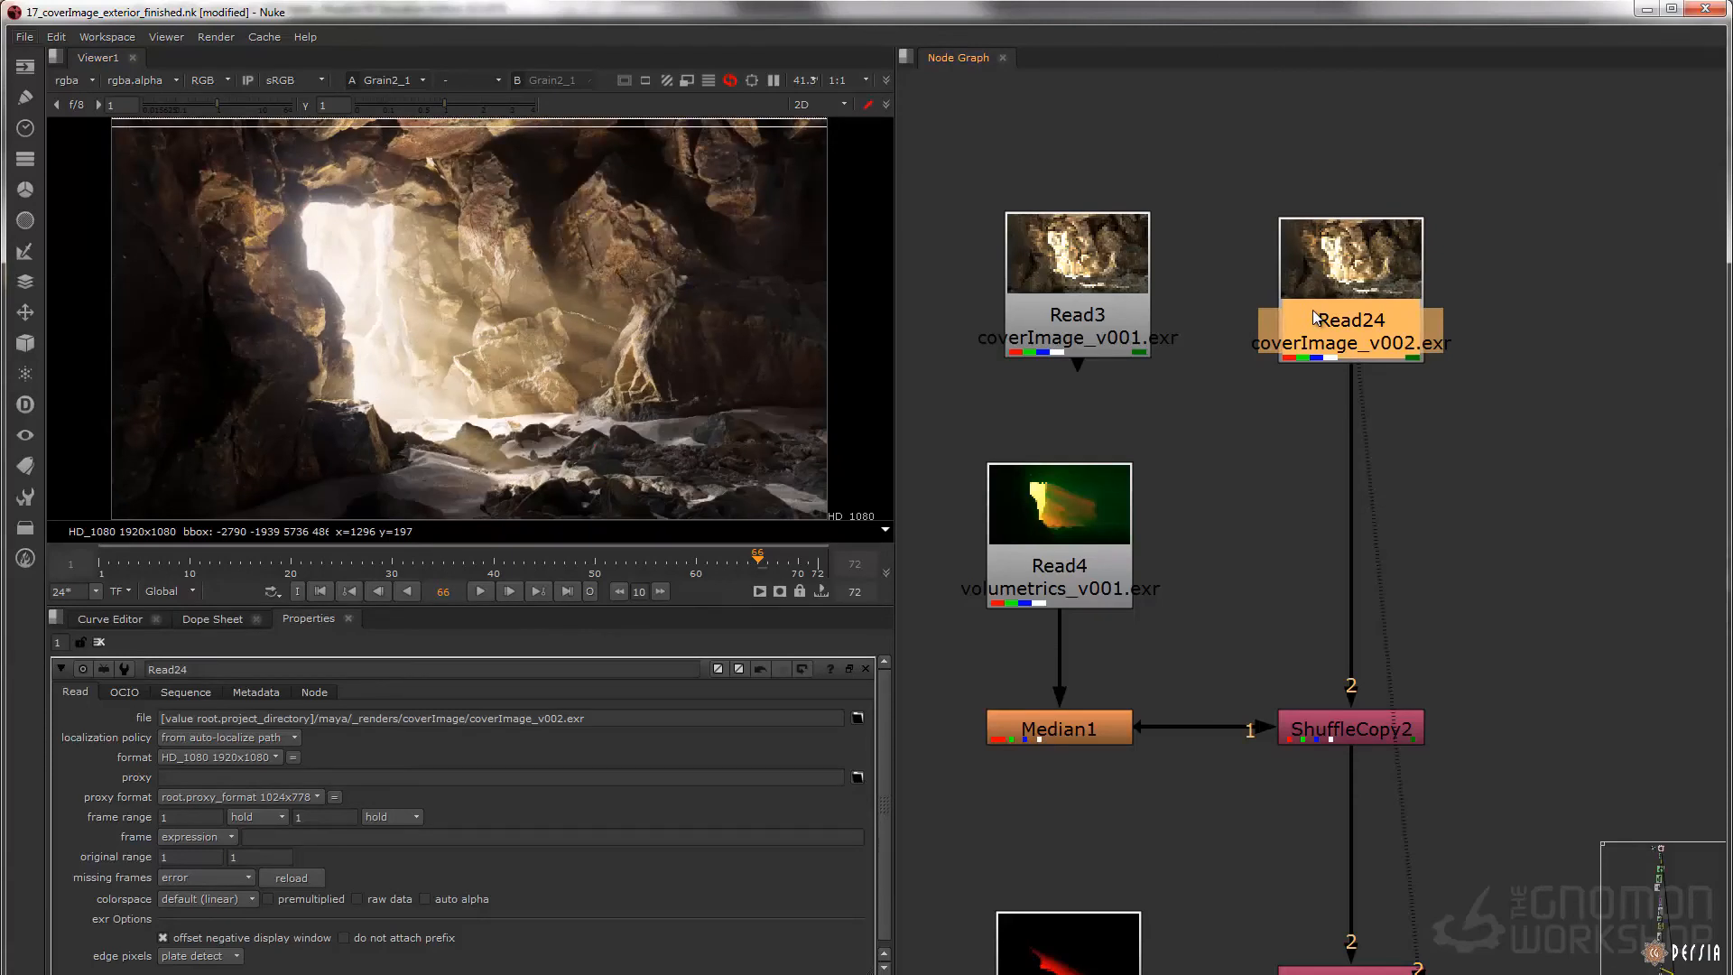
key(alt+Down)
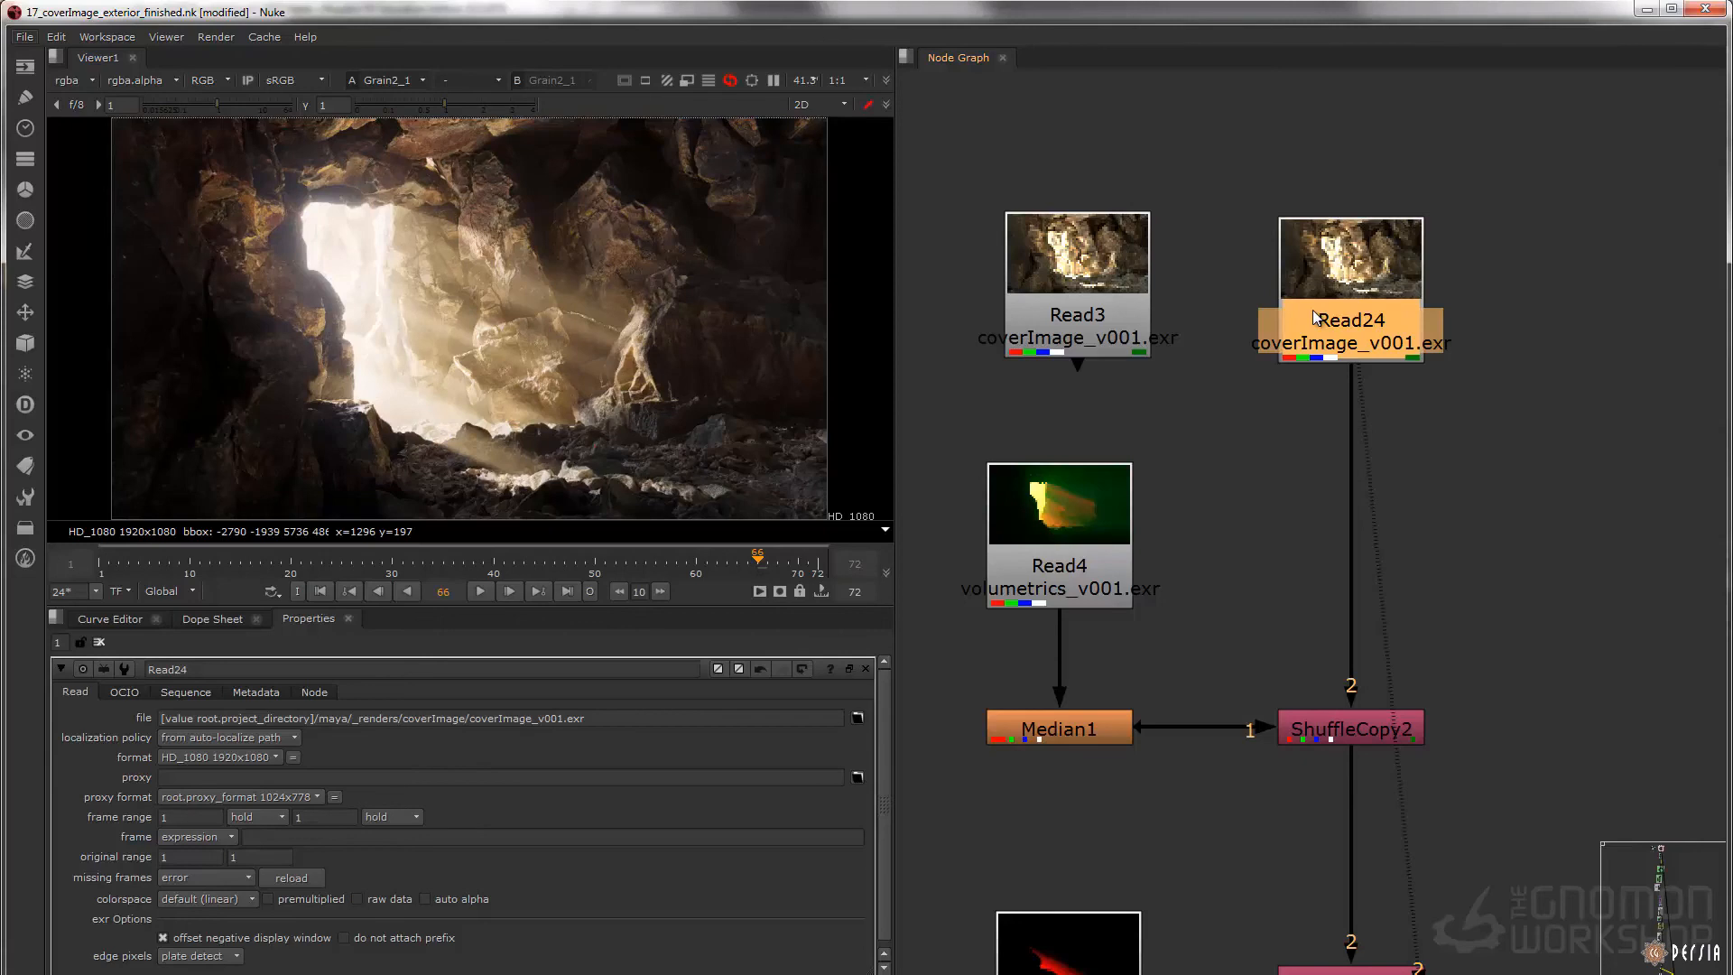
key(alt+Up)
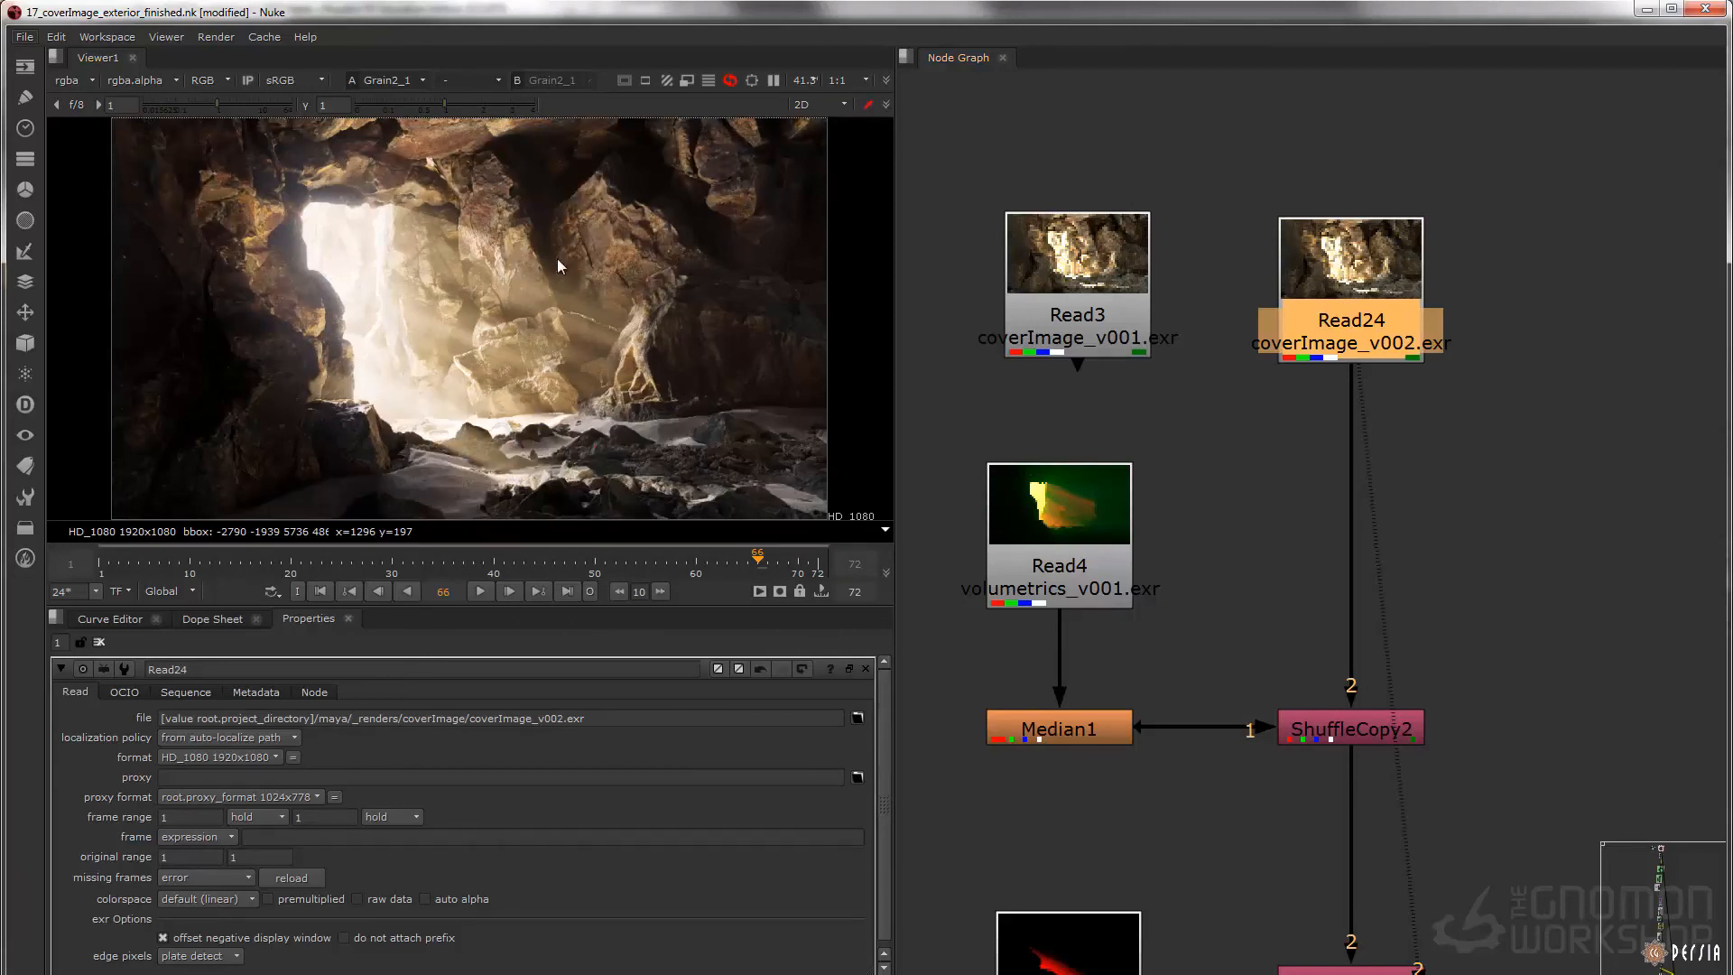
Return to the end of the node tree and display the rendered coverImage_exterior_comp_v002.jpg at Read2
scroll(1394, 307, down, 6)
scroll(1430, 502, up, 5)
middle_drag(1390, 566, 1368, 136)
middle_drag(1368, 520, 1345, 149)
middle_drag(1345, 912, 1333, 285)
middle_drag(1314, 799, 1300, 420)
scroll(1265, 430, up, 7)
click(1233, 327)
key(1)
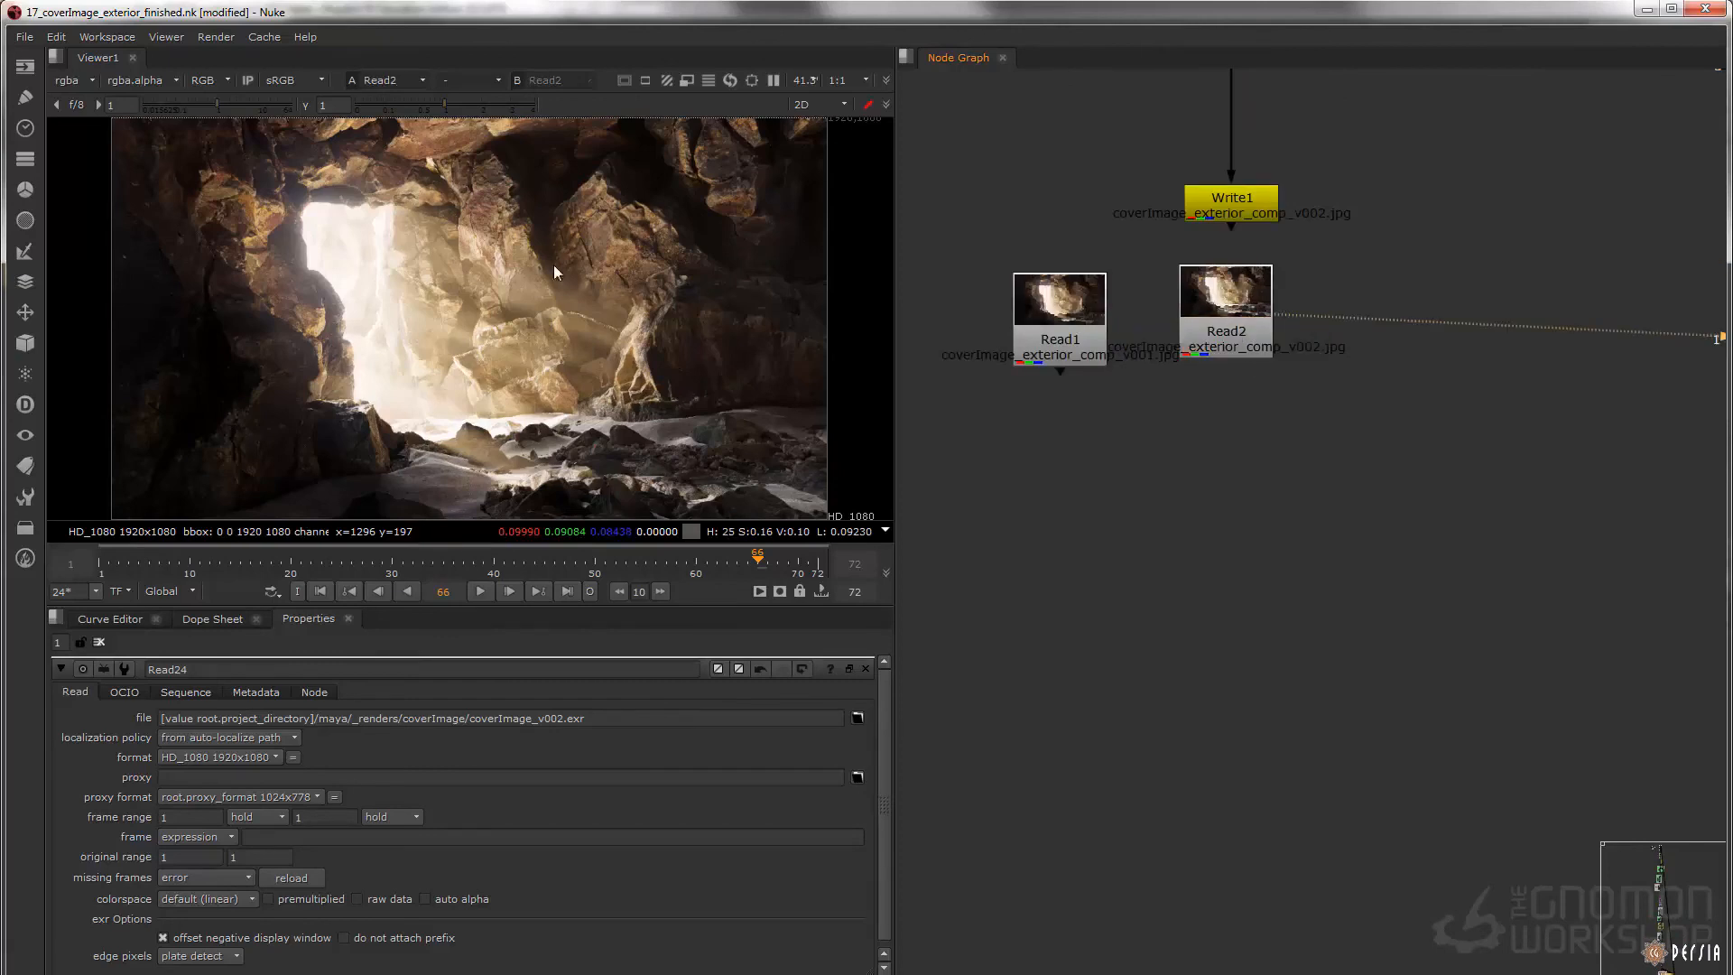